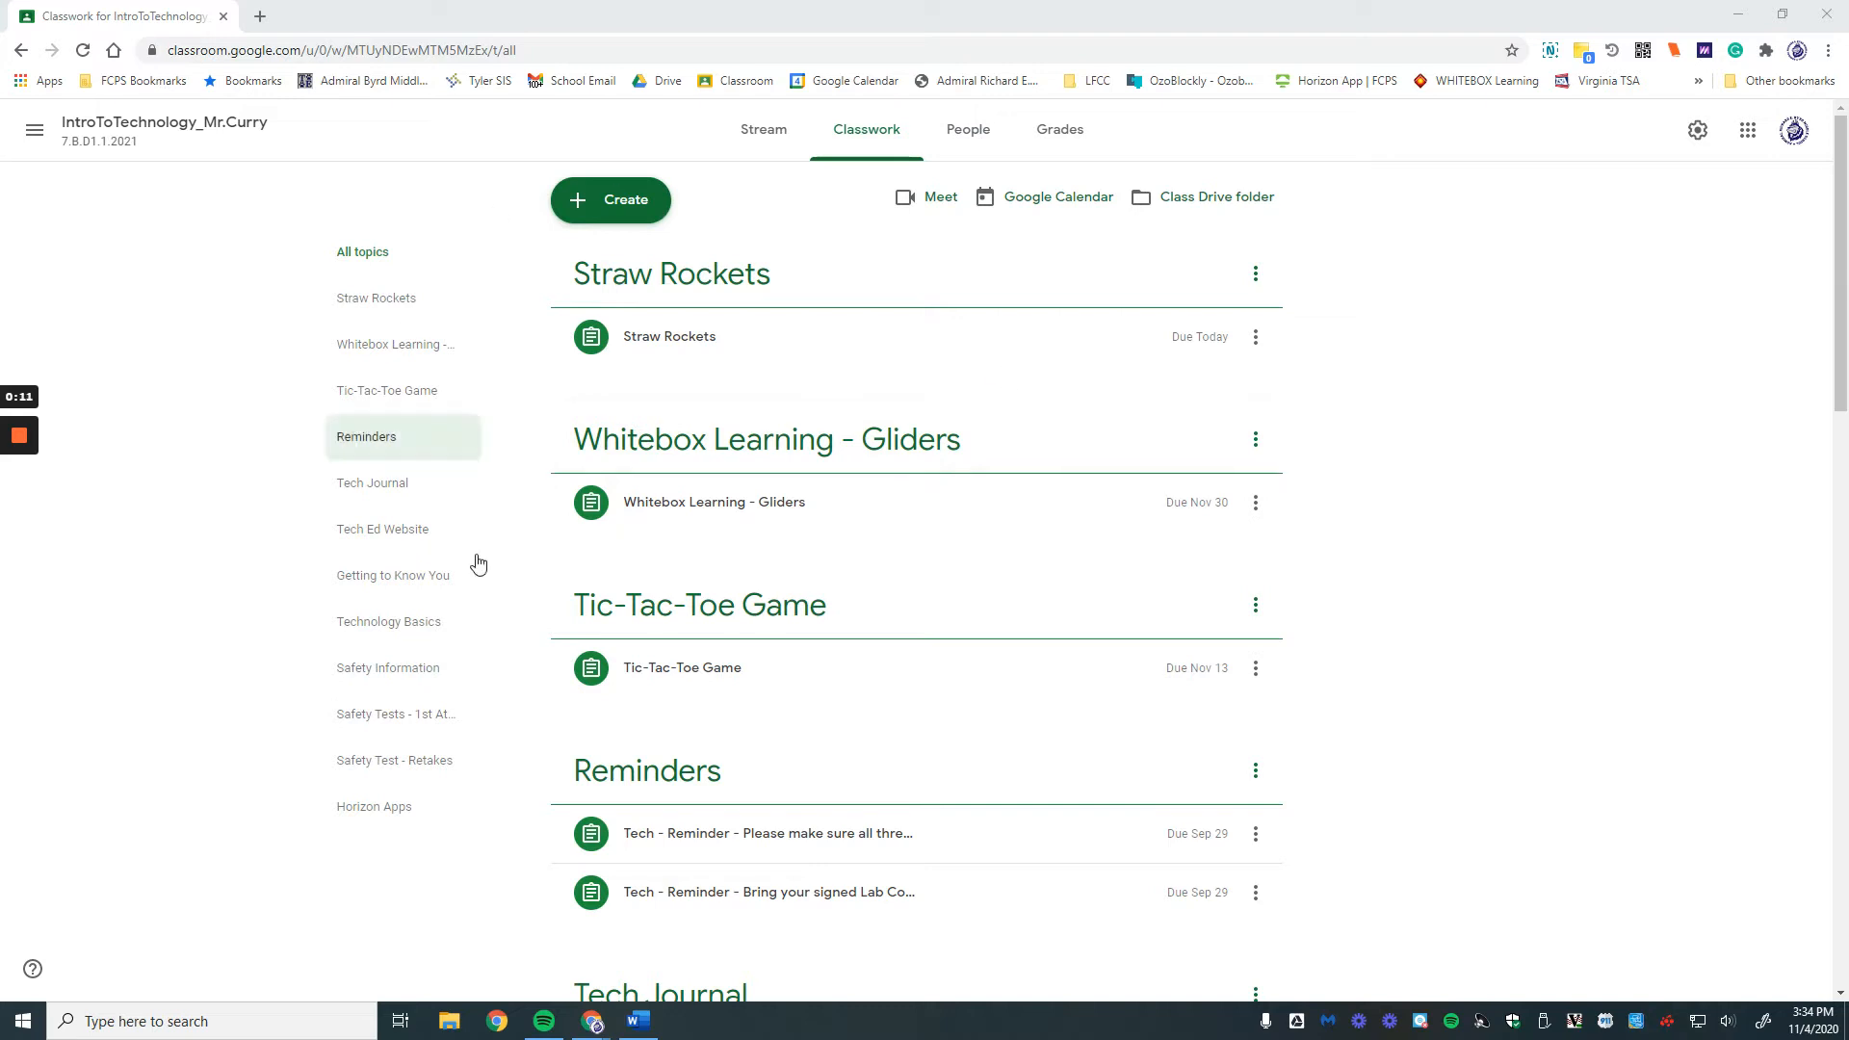
# Step: Open the WhiteBox link in the Whitebox Learning - Gliders assignment and go to its login tab
pyautogui.click(754, 518)
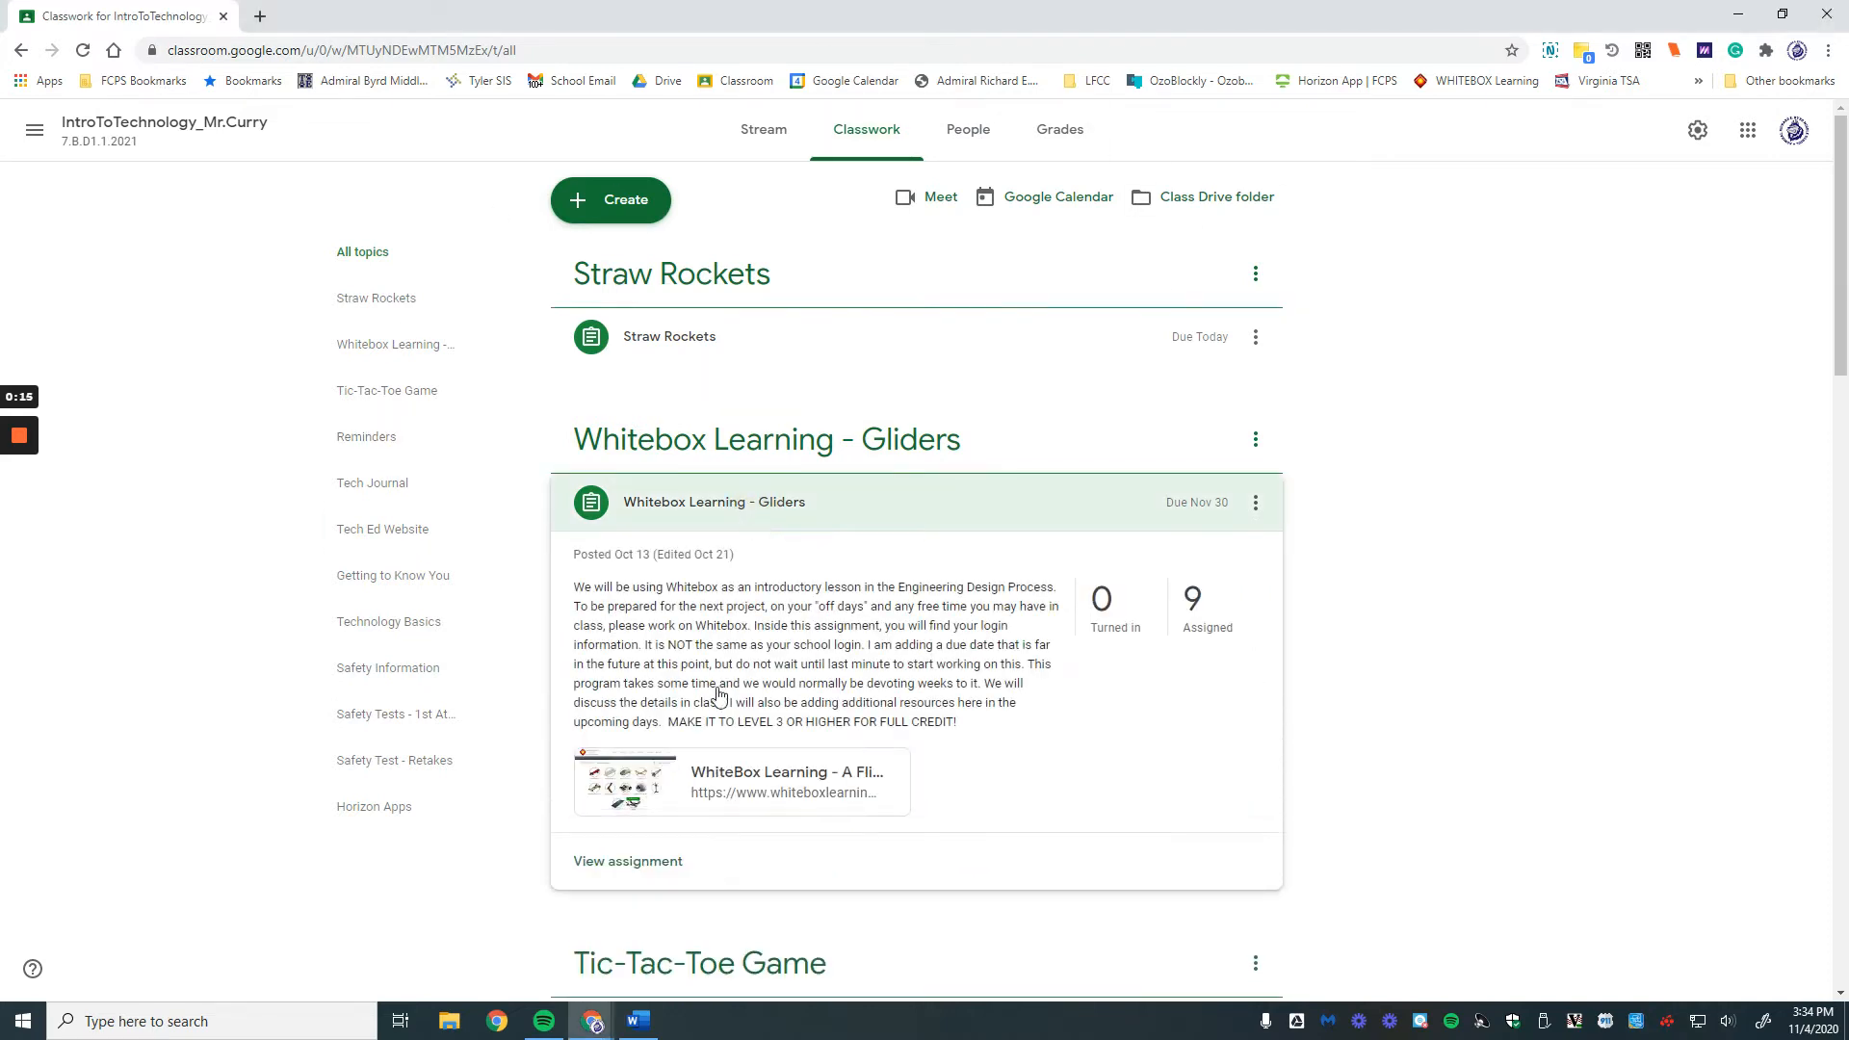
pyautogui.click(699, 776)
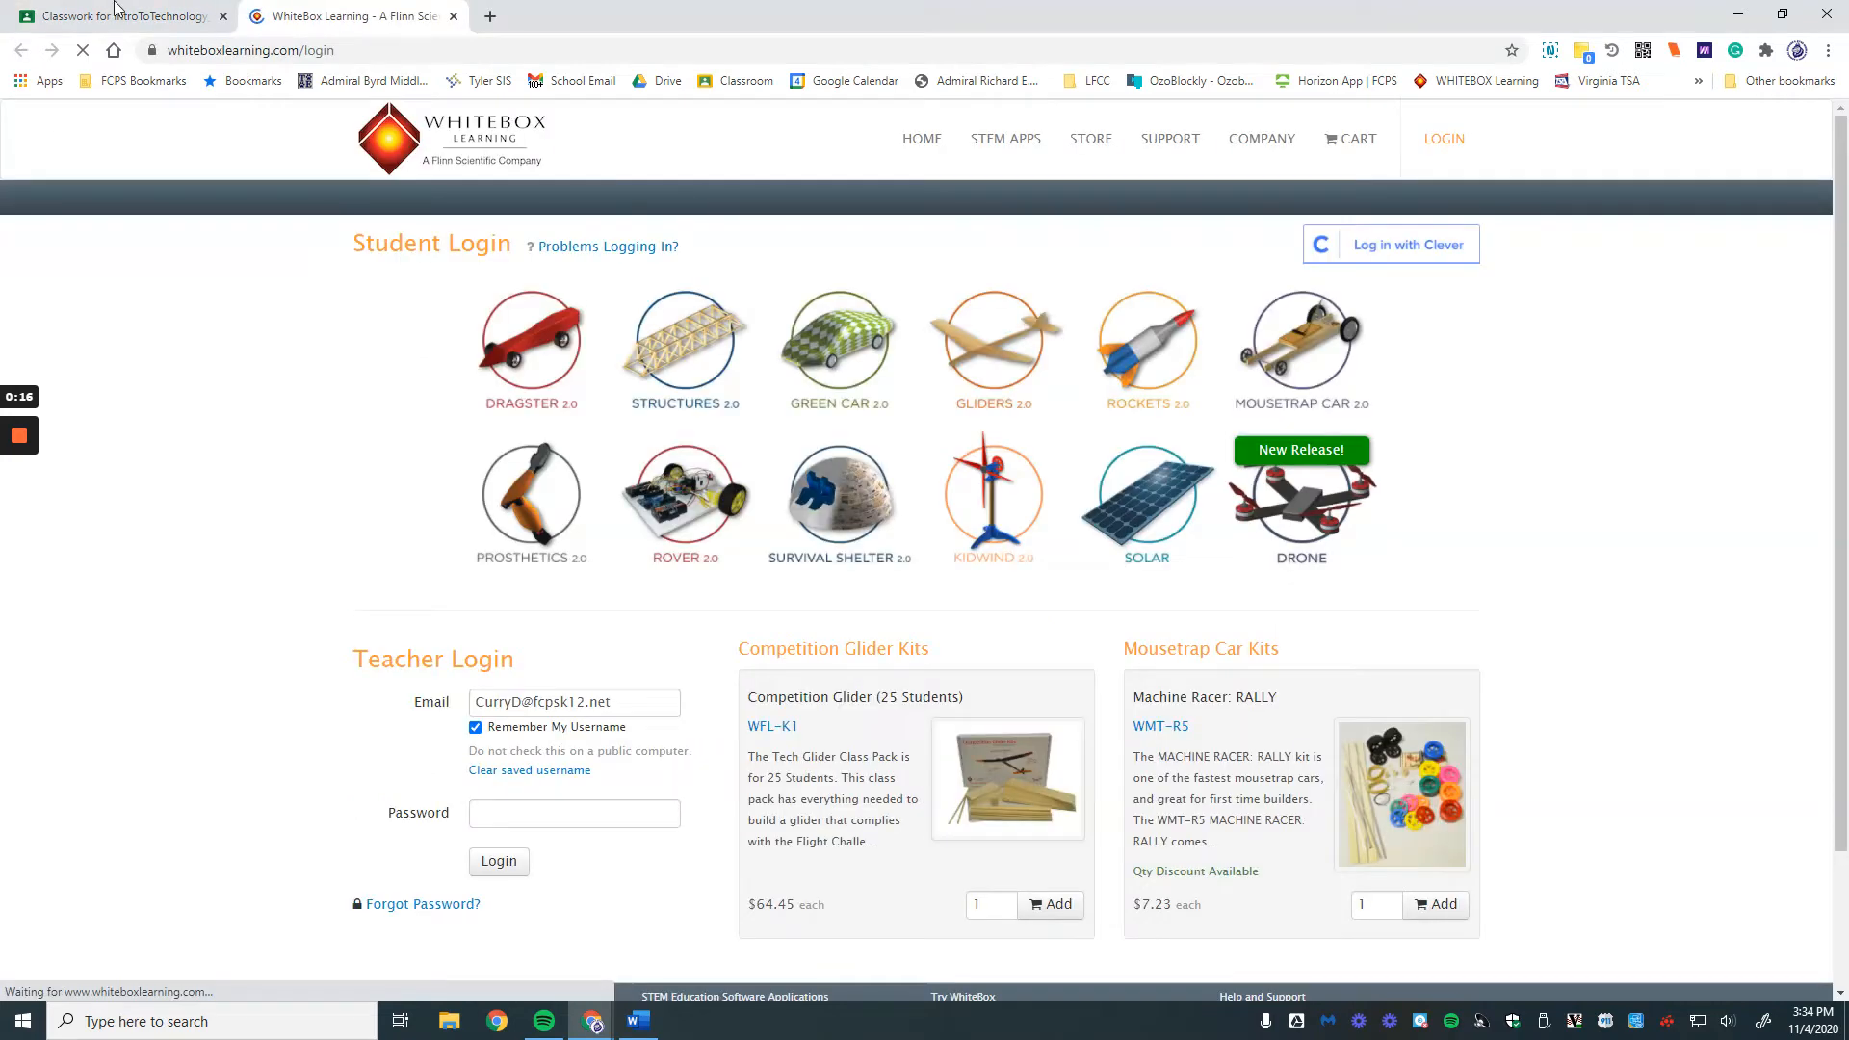
pyautogui.click(120, 17)
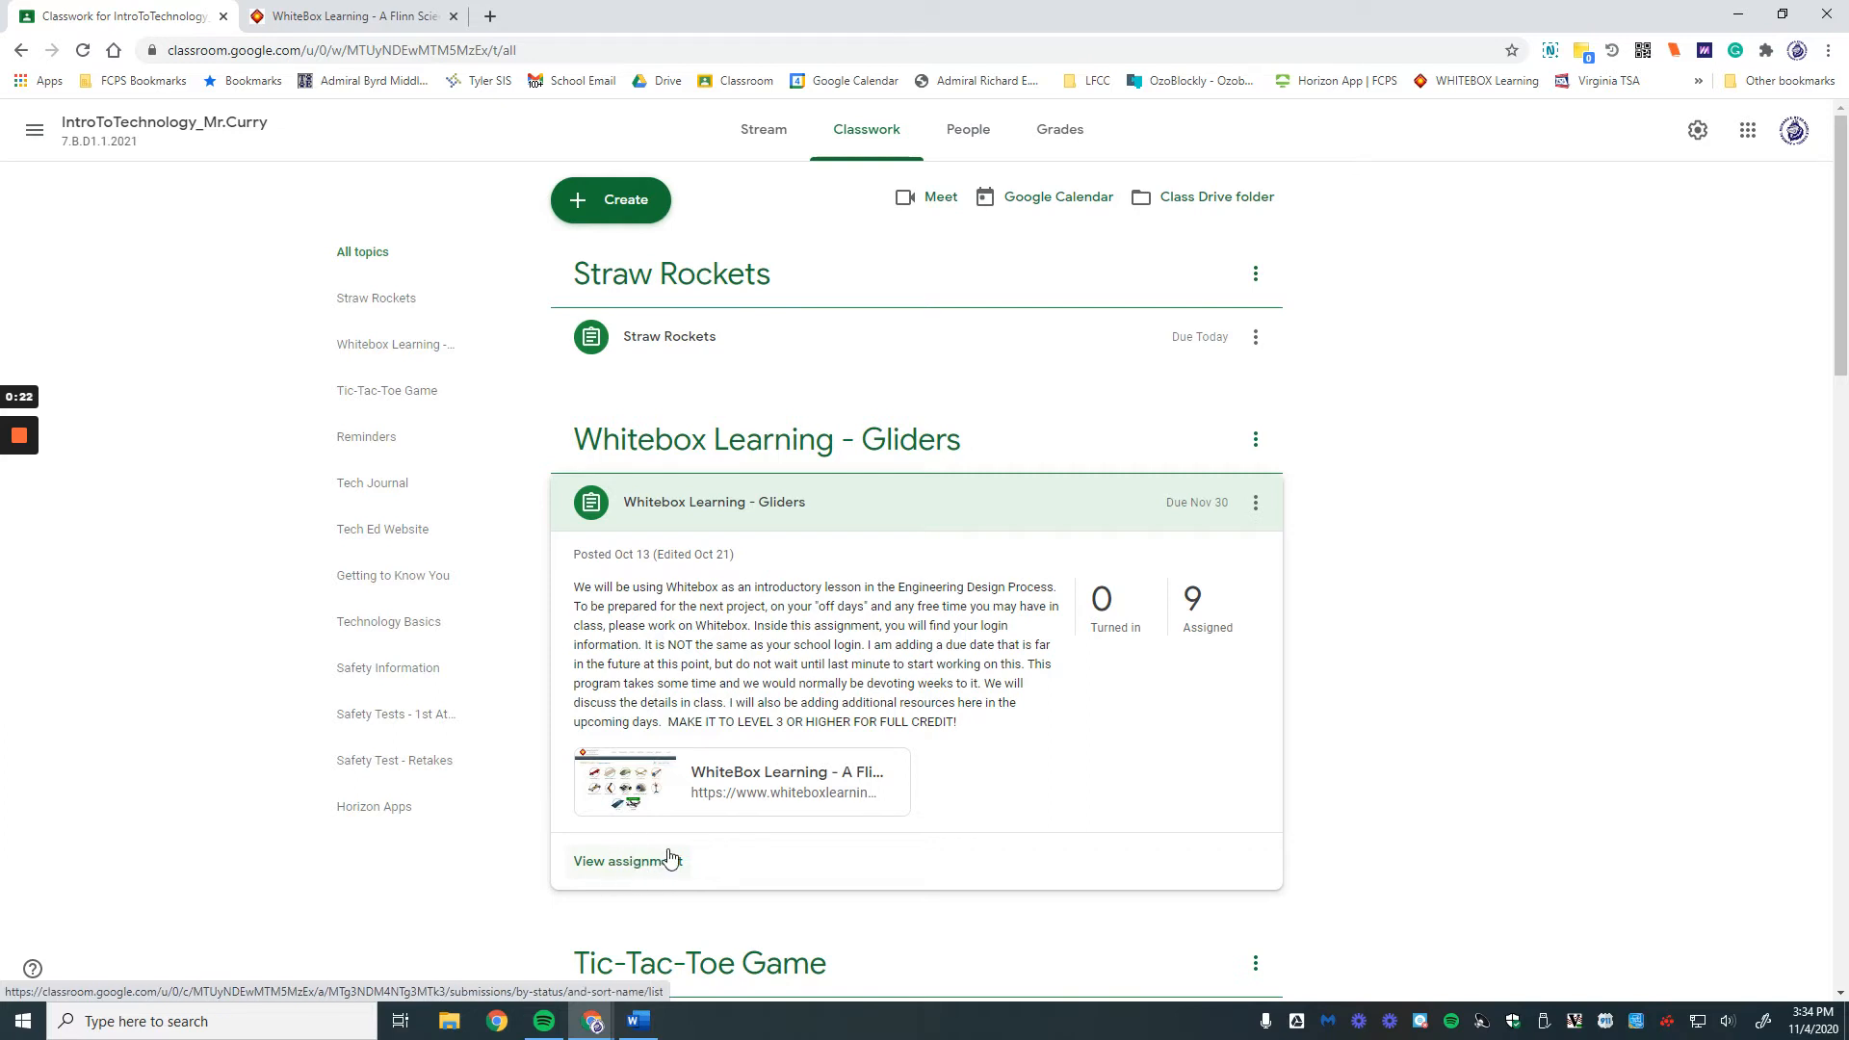
pyautogui.click(289, 16)
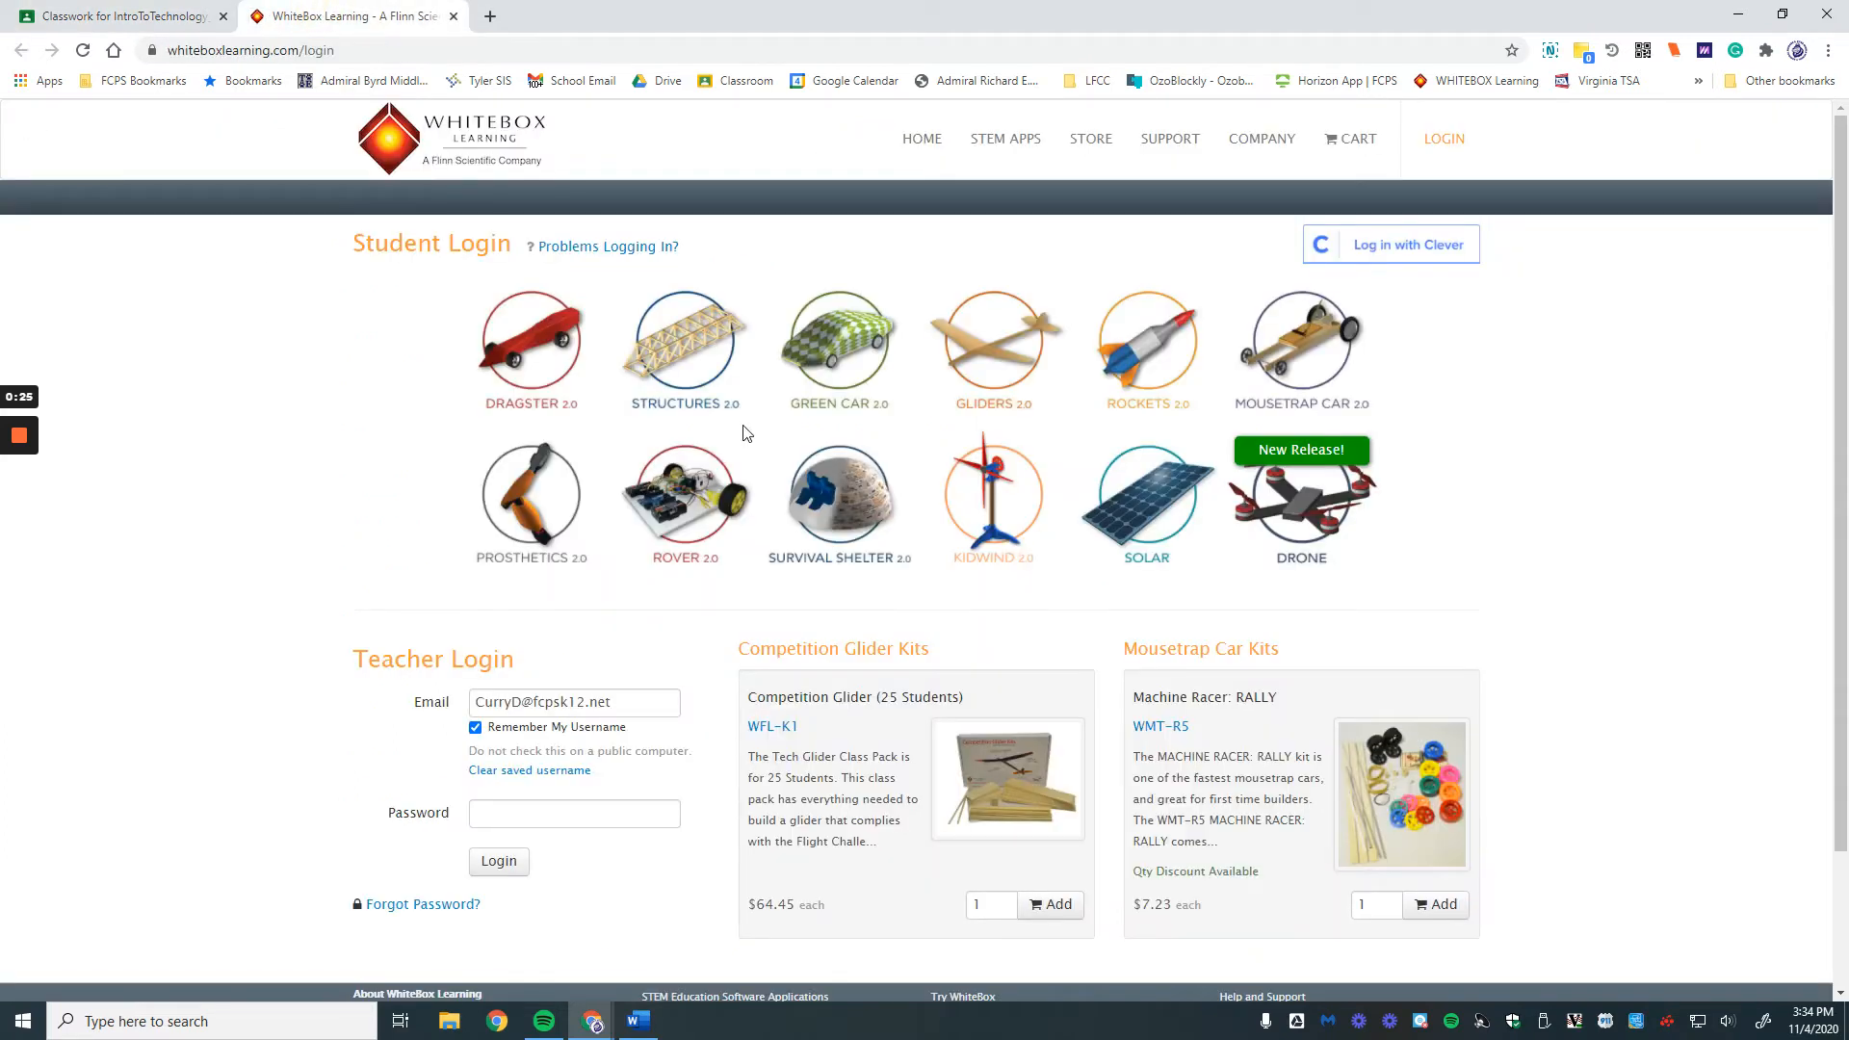
# Step: Log in to Gliders 2.0 with the student ID and group ID
pyautogui.click(989, 344)
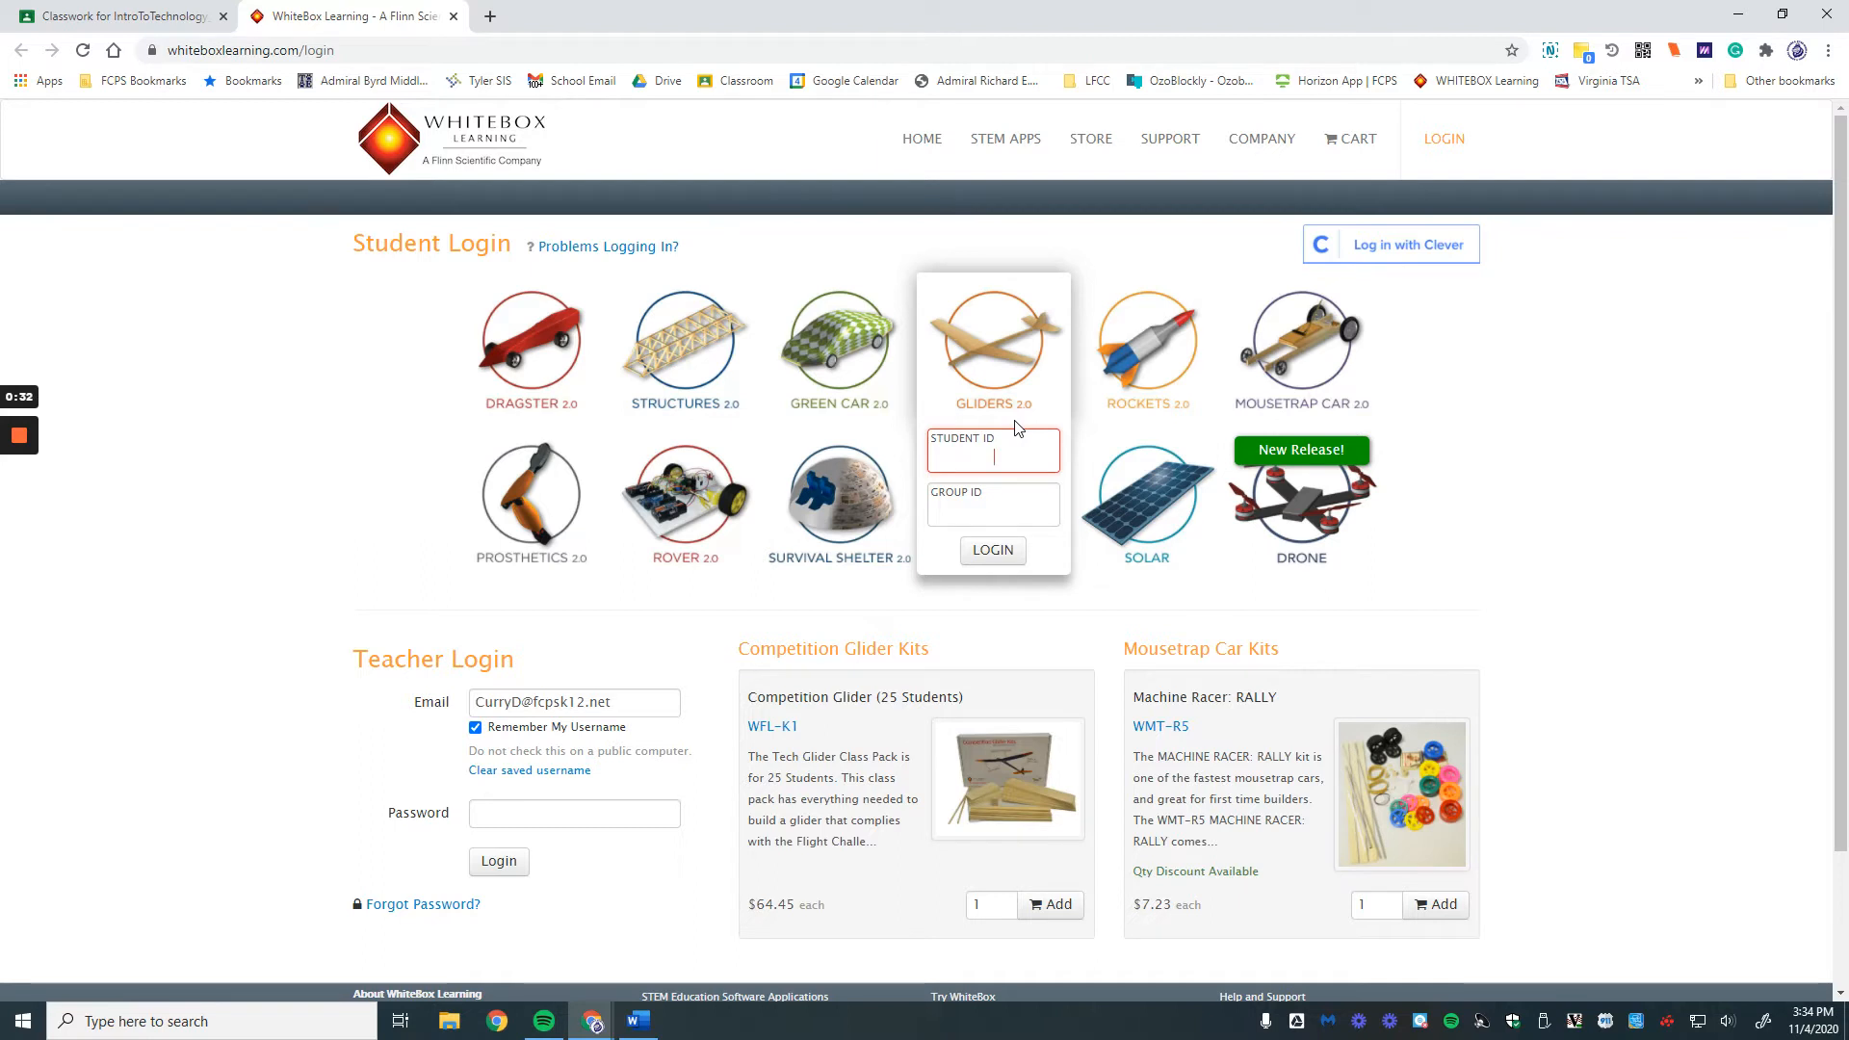
pyautogui.press('Tab')
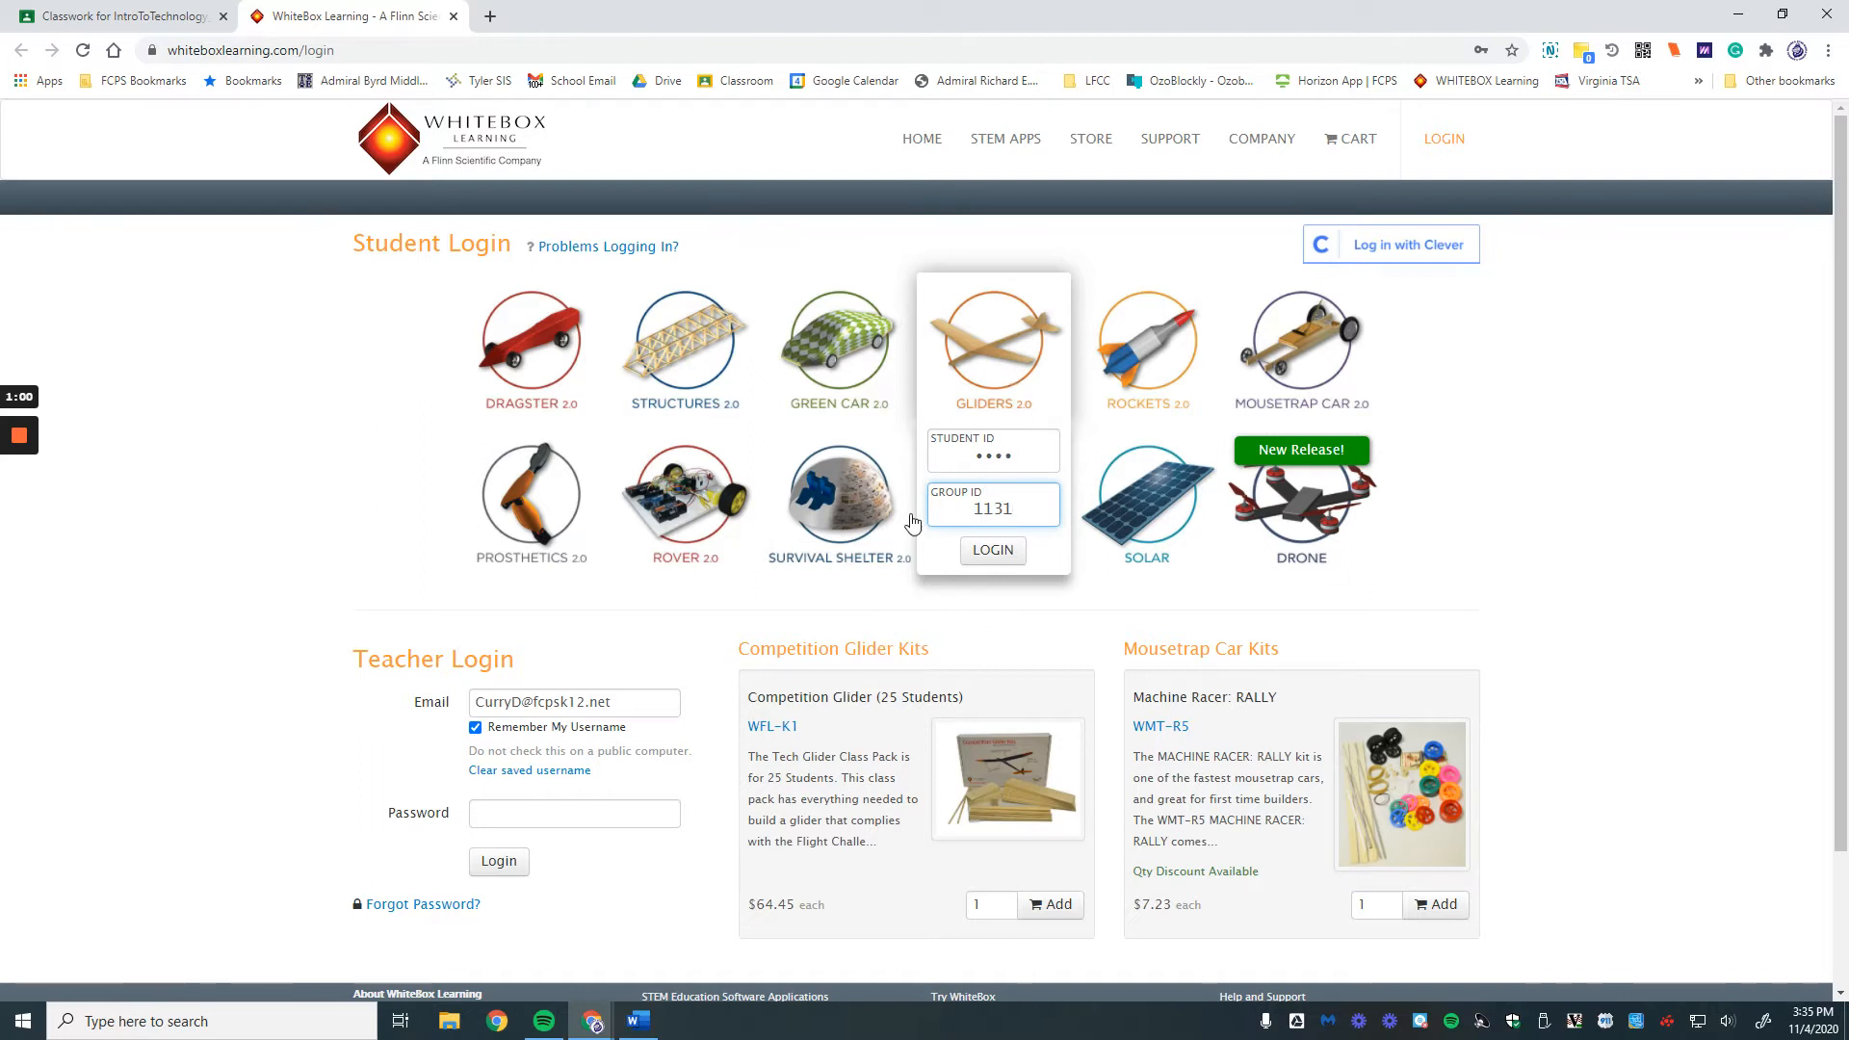
pyautogui.click(991, 553)
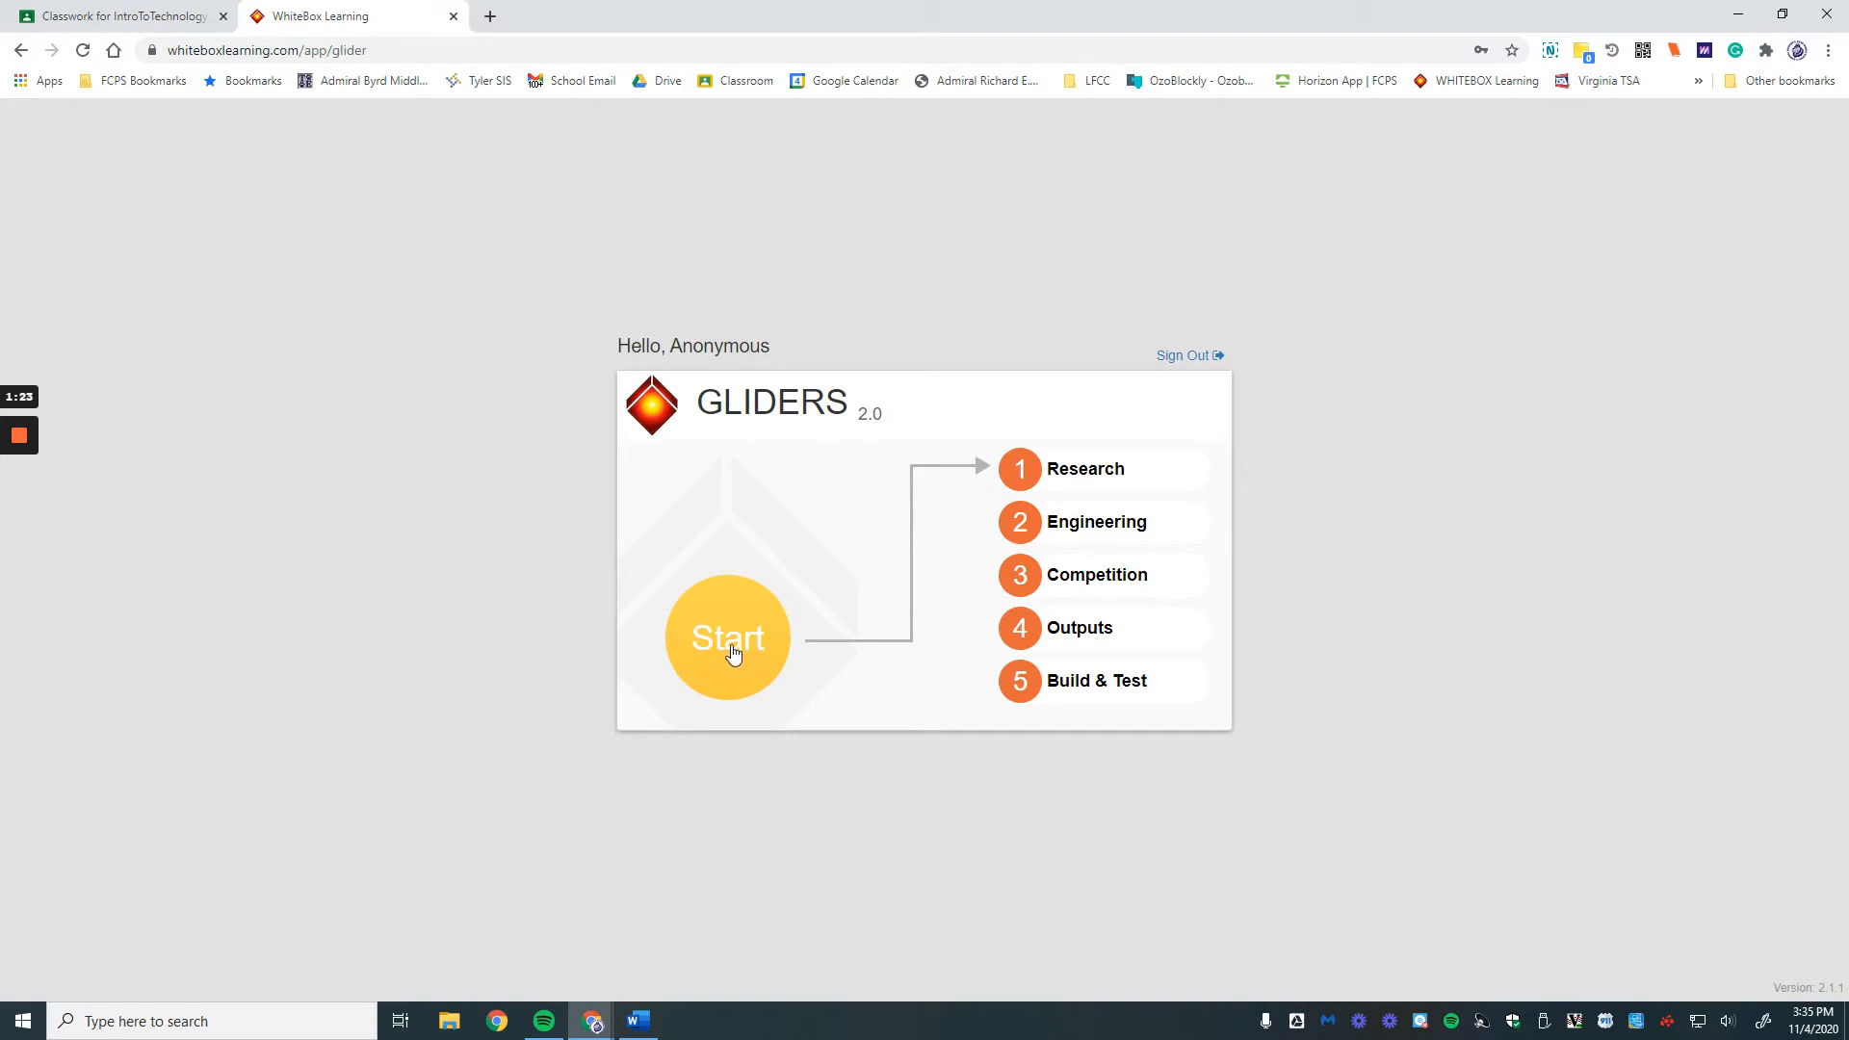
# Step: Start Gliders at Research and read the Engineering Design Process page
pyautogui.click(726, 660)
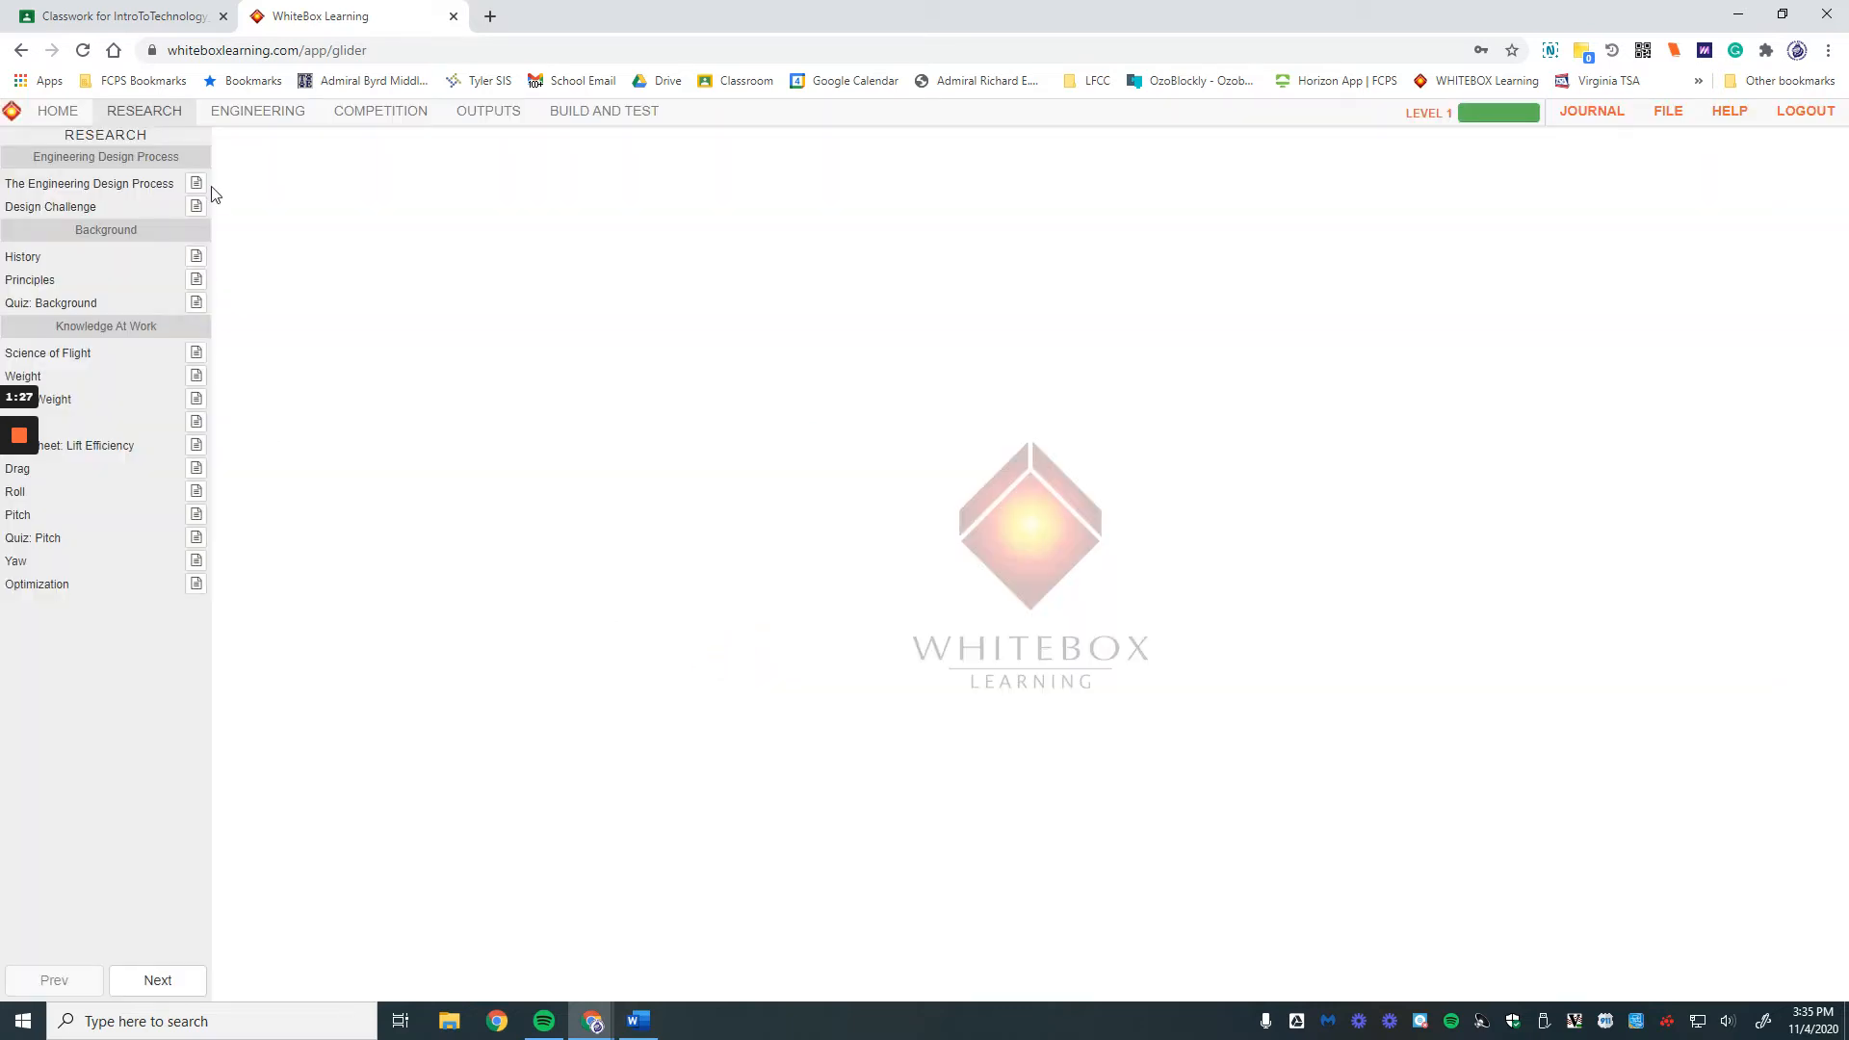
pyautogui.click(197, 208)
pyautogui.click(196, 257)
pyautogui.click(197, 185)
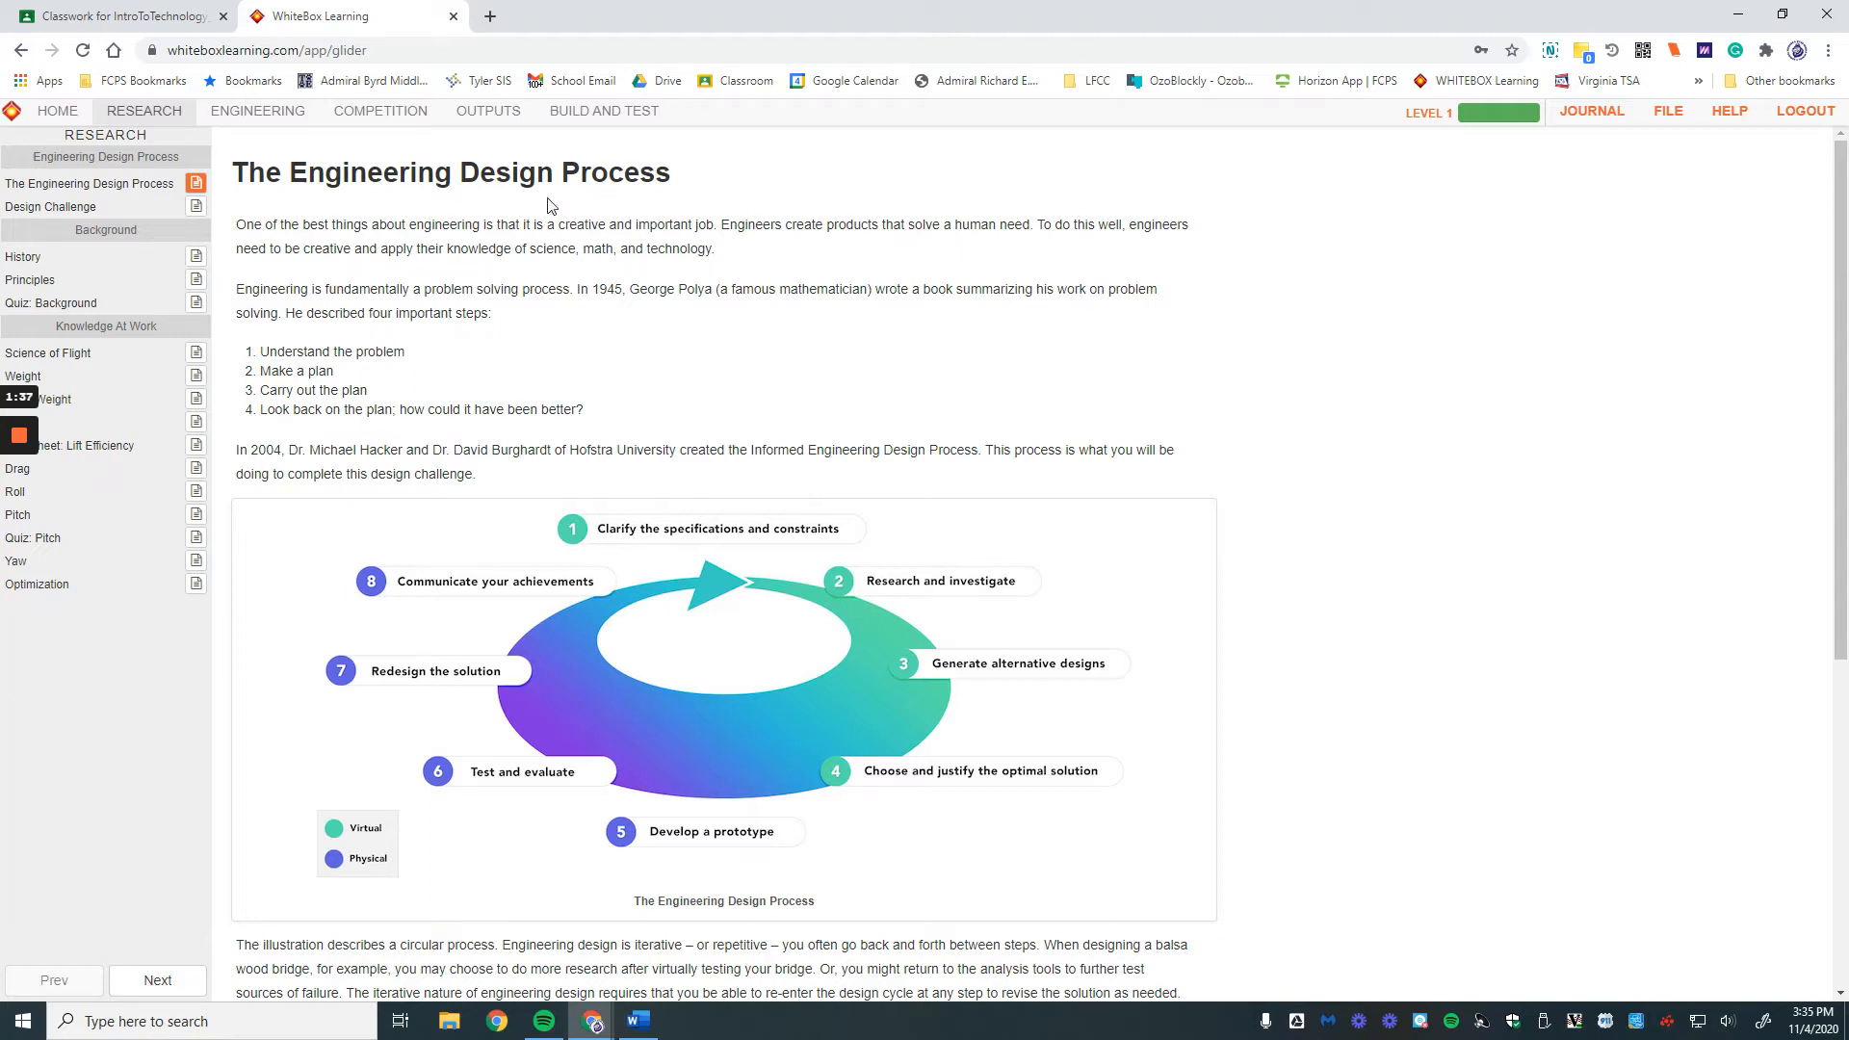
pyautogui.scroll(-6, 528, 329)
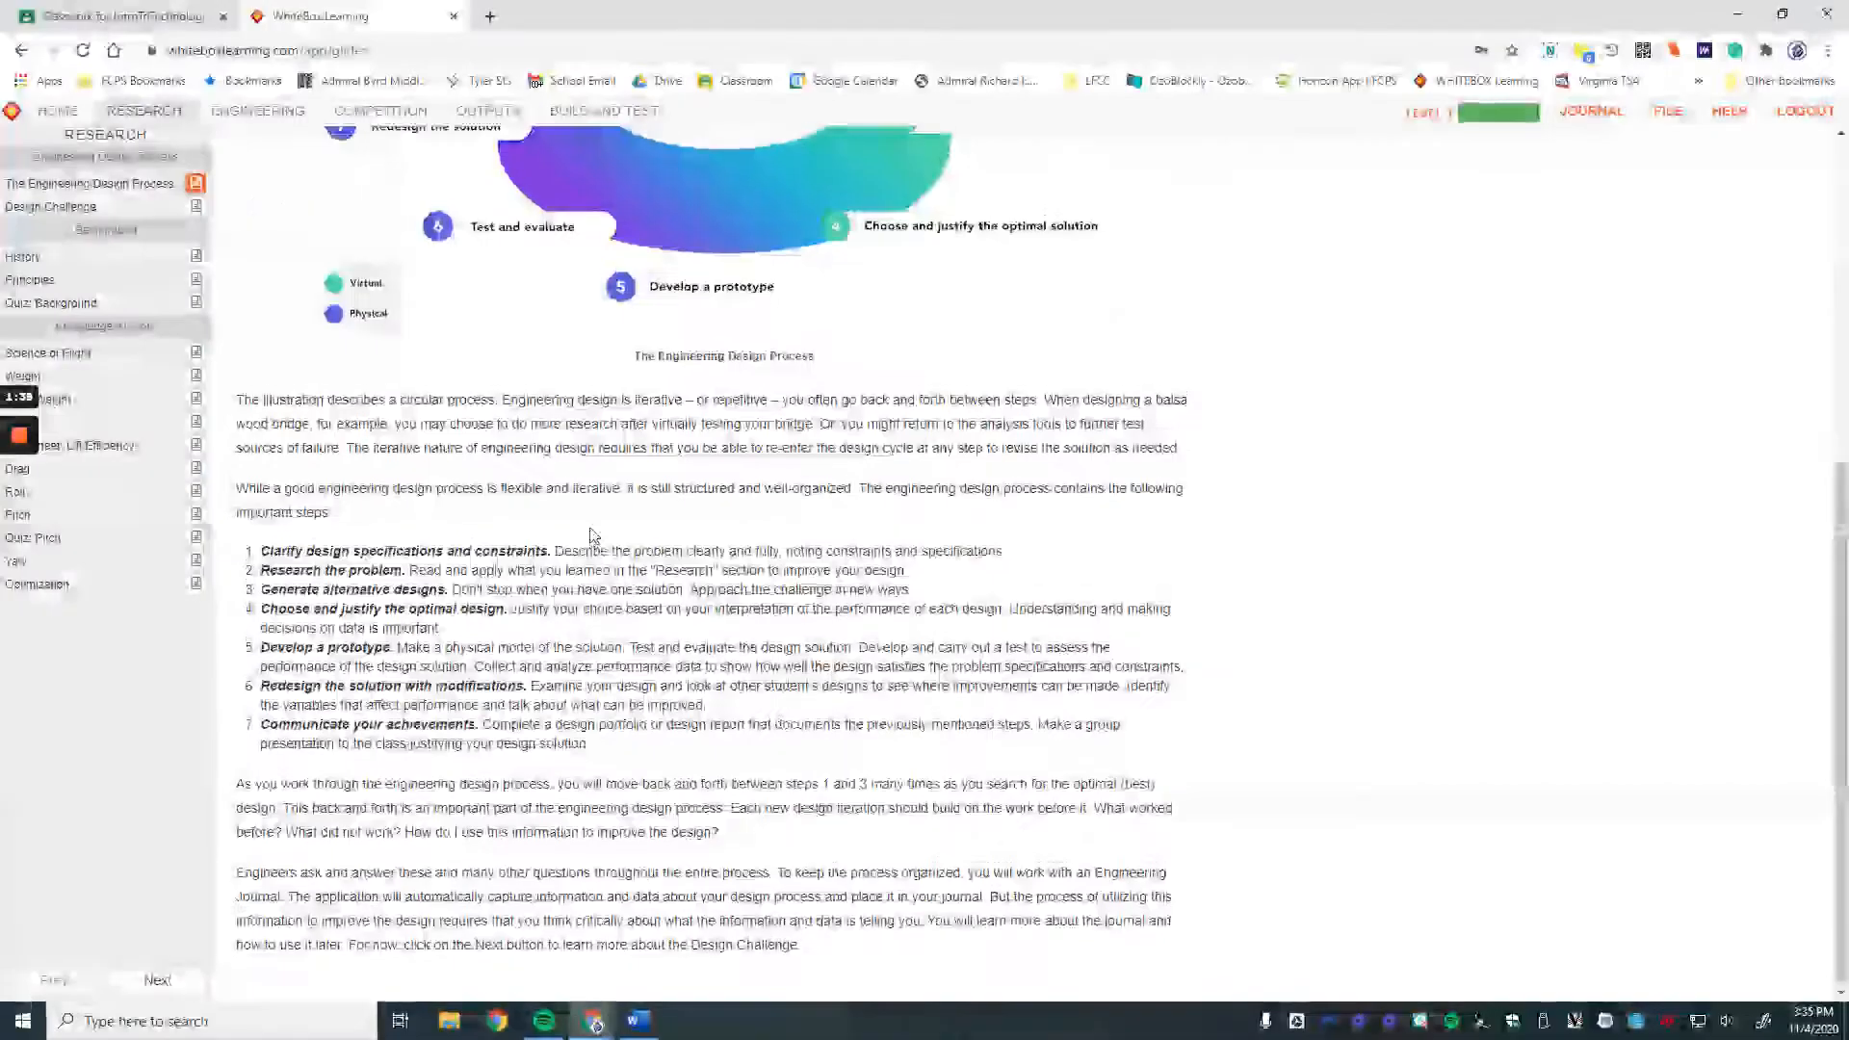
pyautogui.scroll(6, 431, 509)
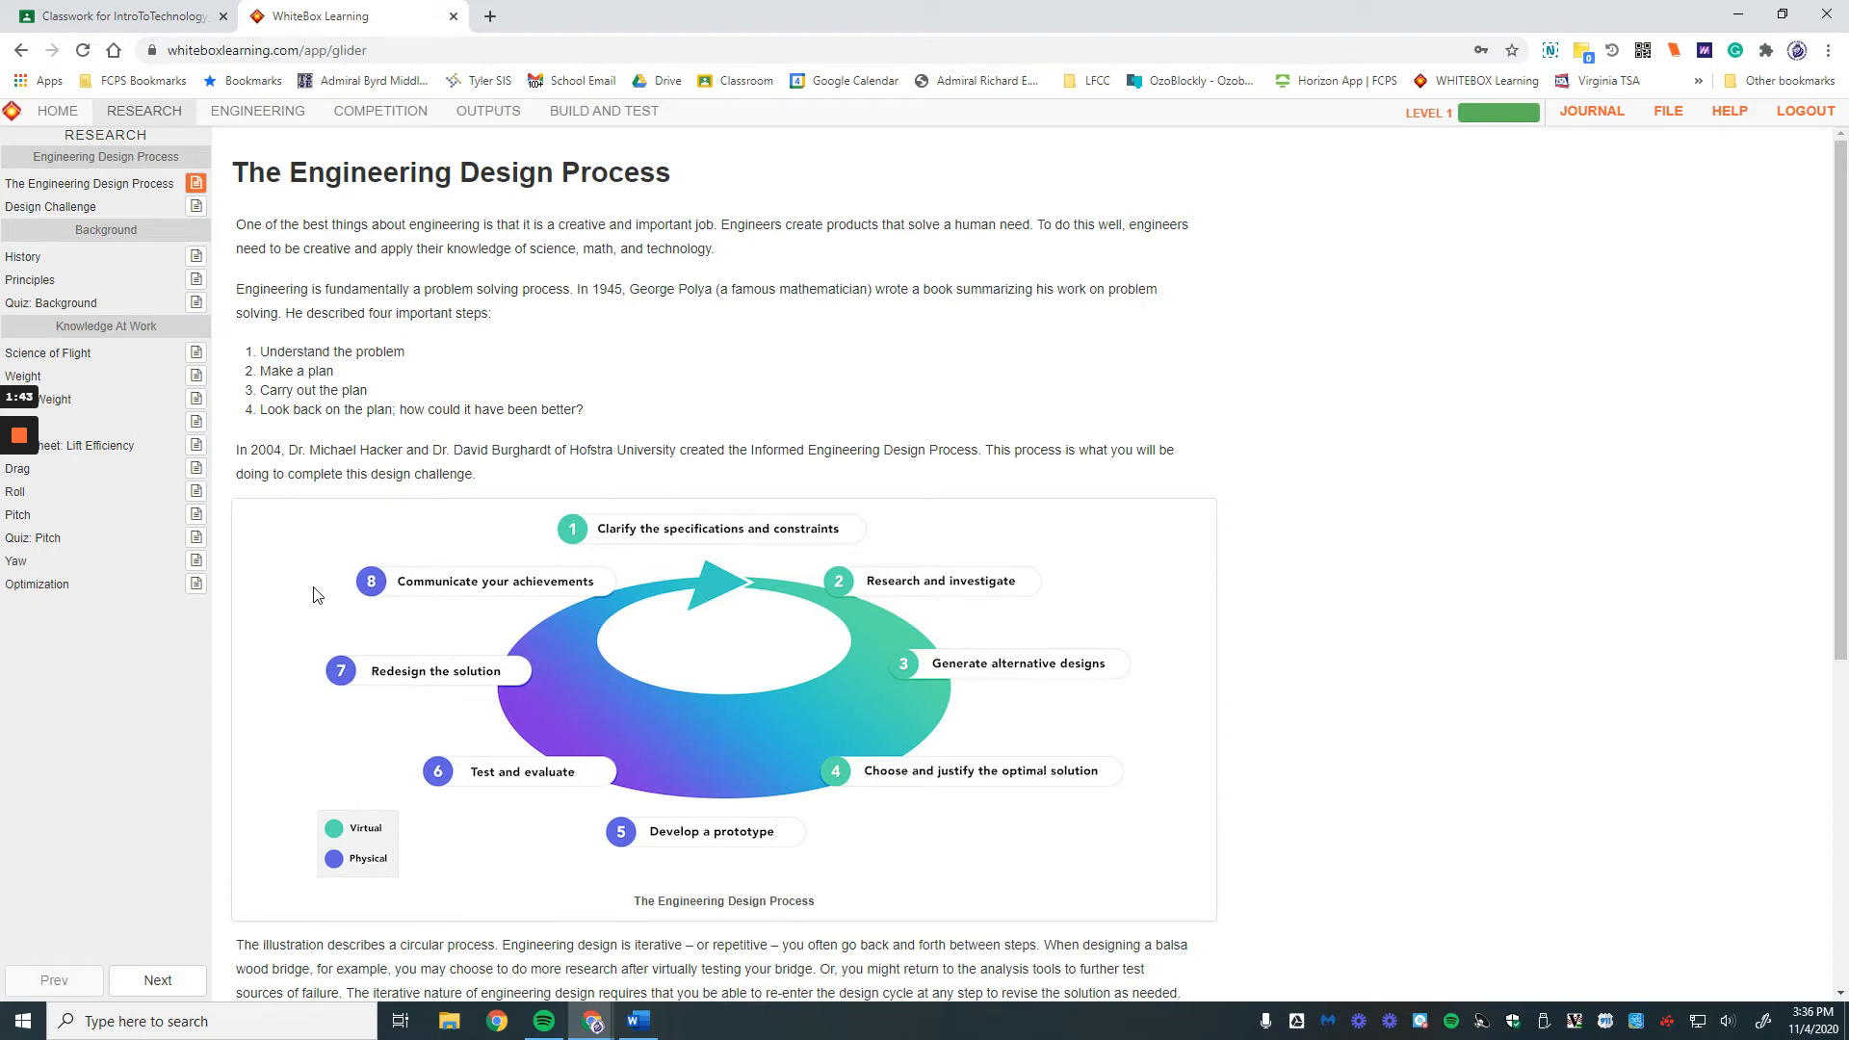
# Step: Read the Design Challenge page, then continue to the Help tutorial
pyautogui.click(158, 979)
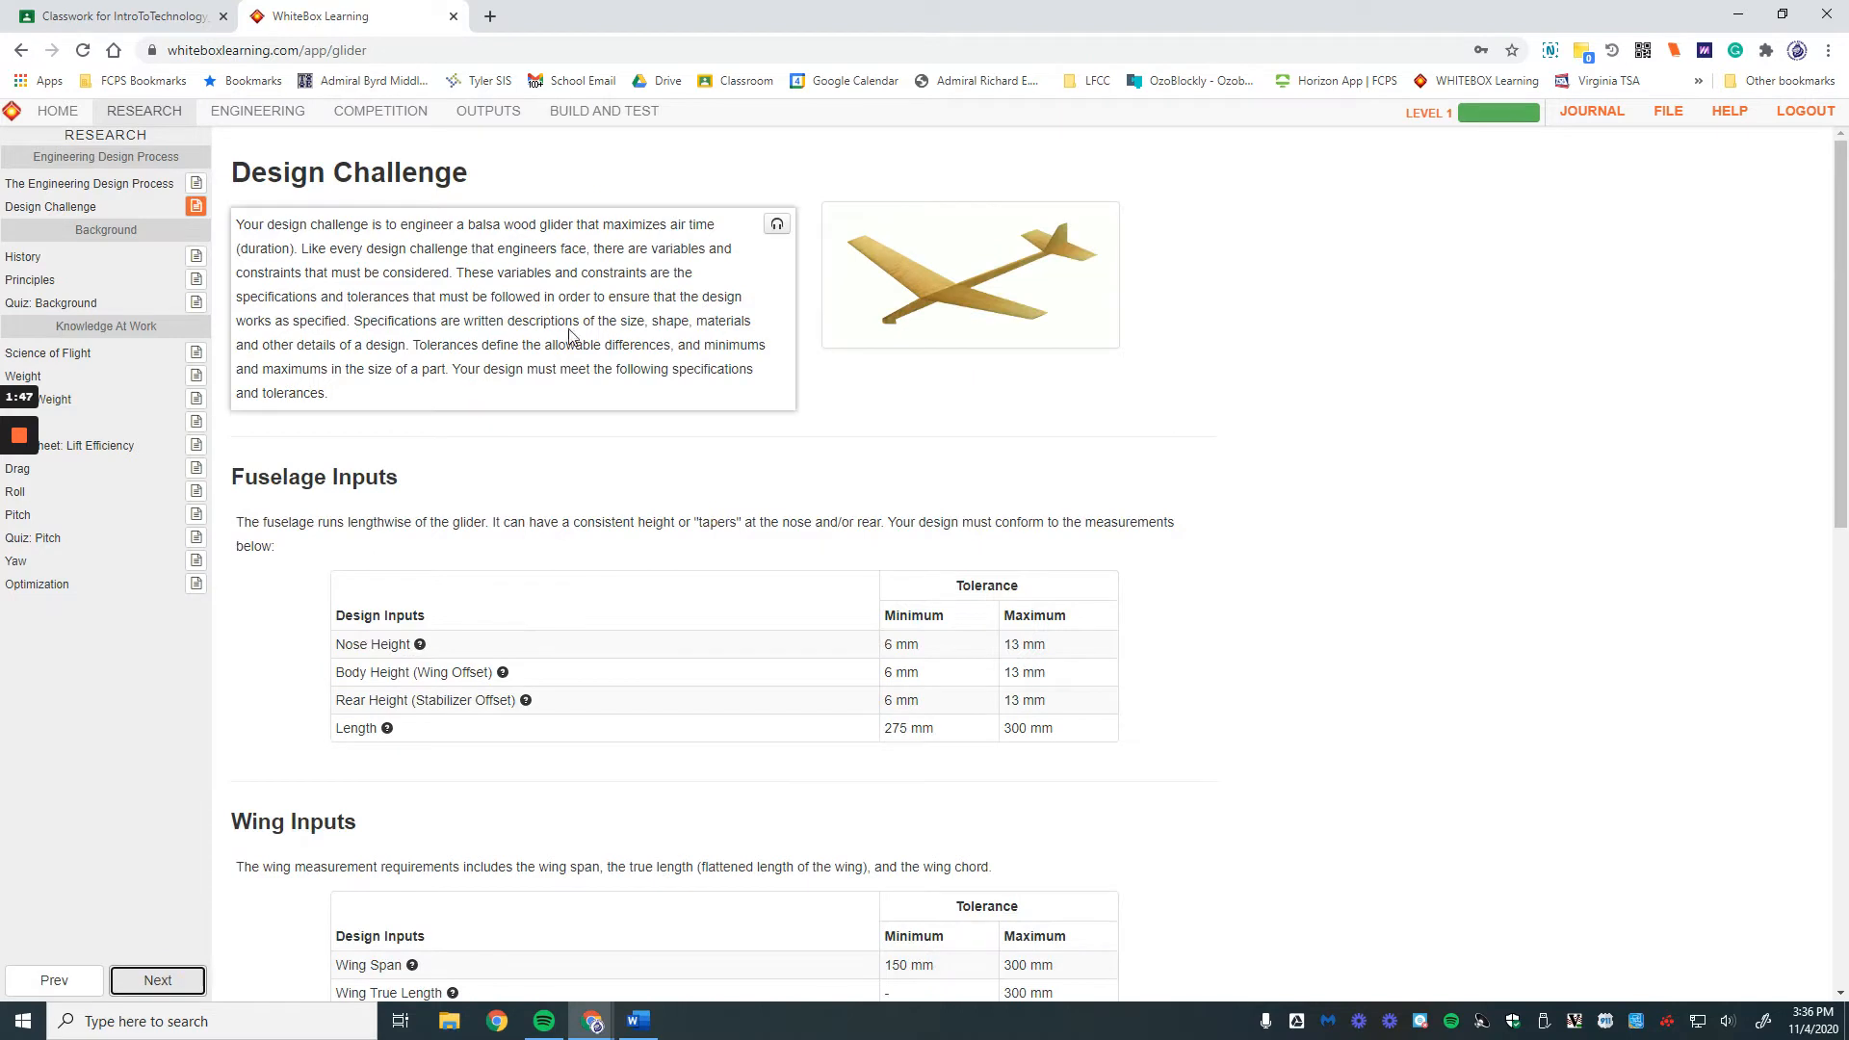
pyautogui.scroll(-10, 571, 337)
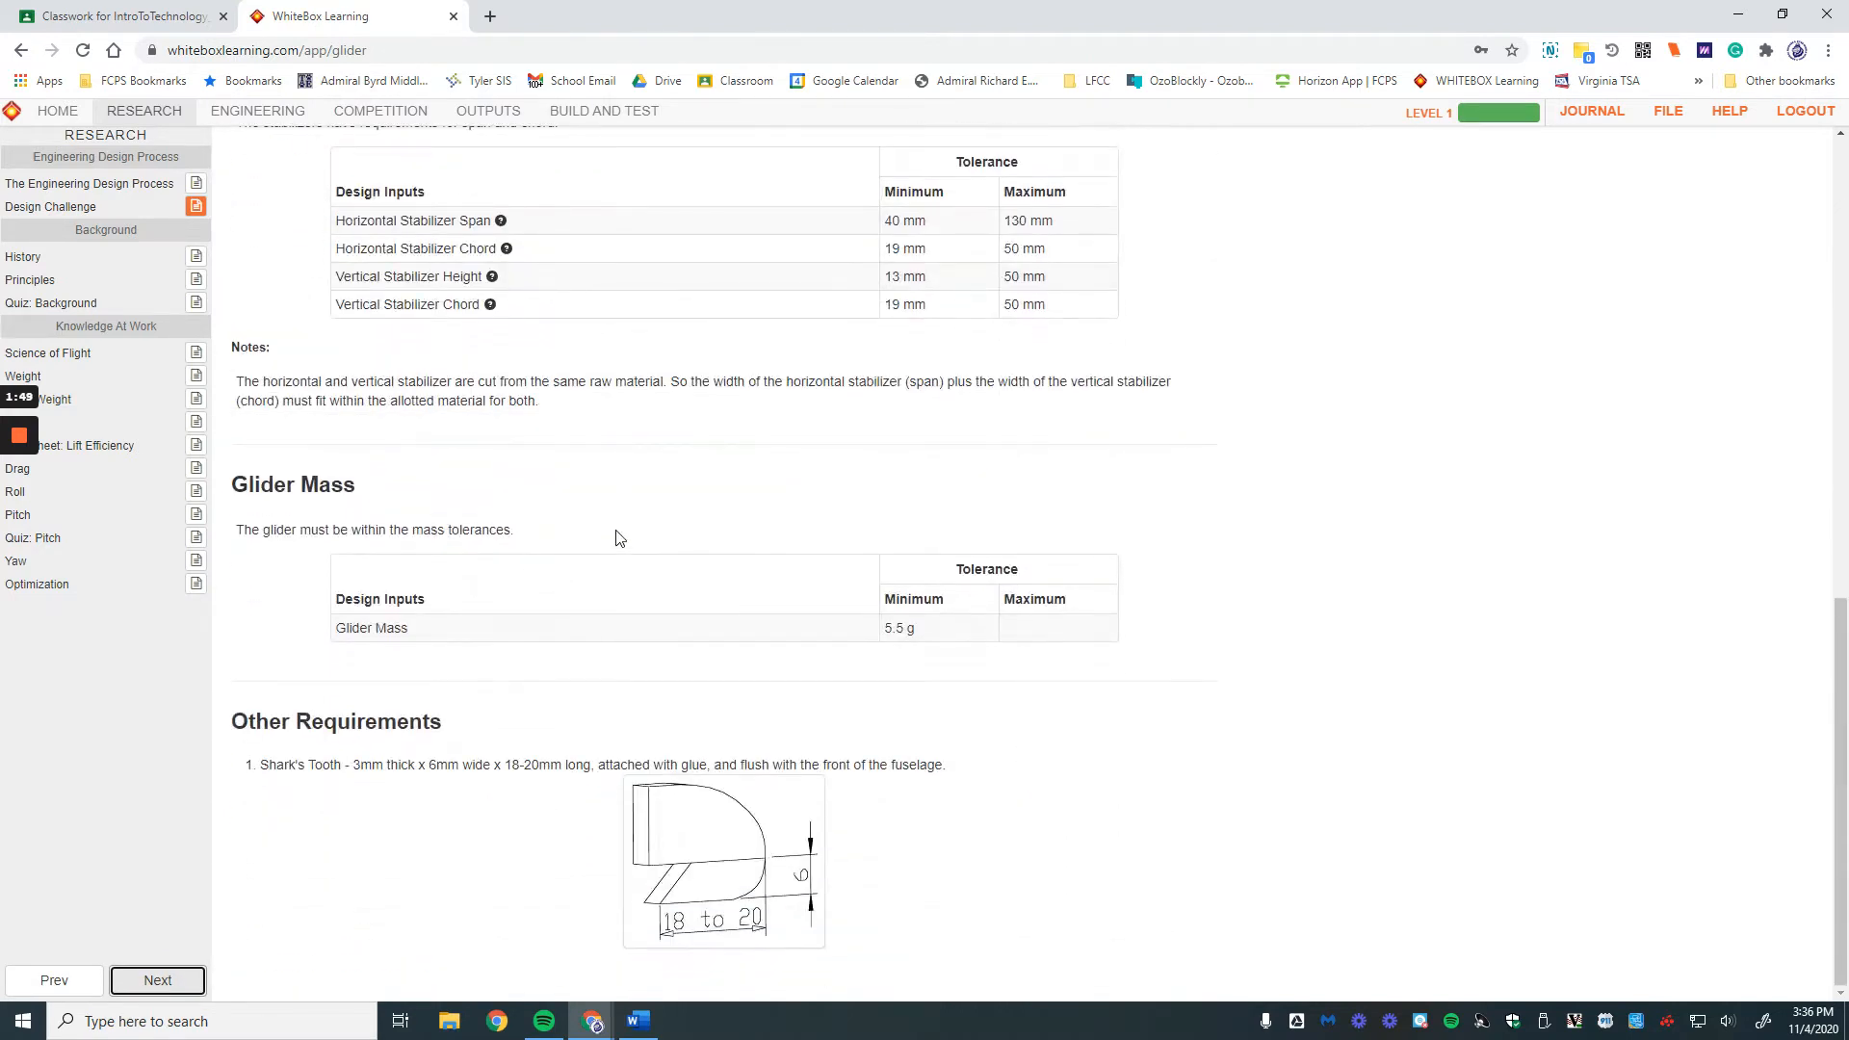
pyautogui.scroll(10, 532, 673)
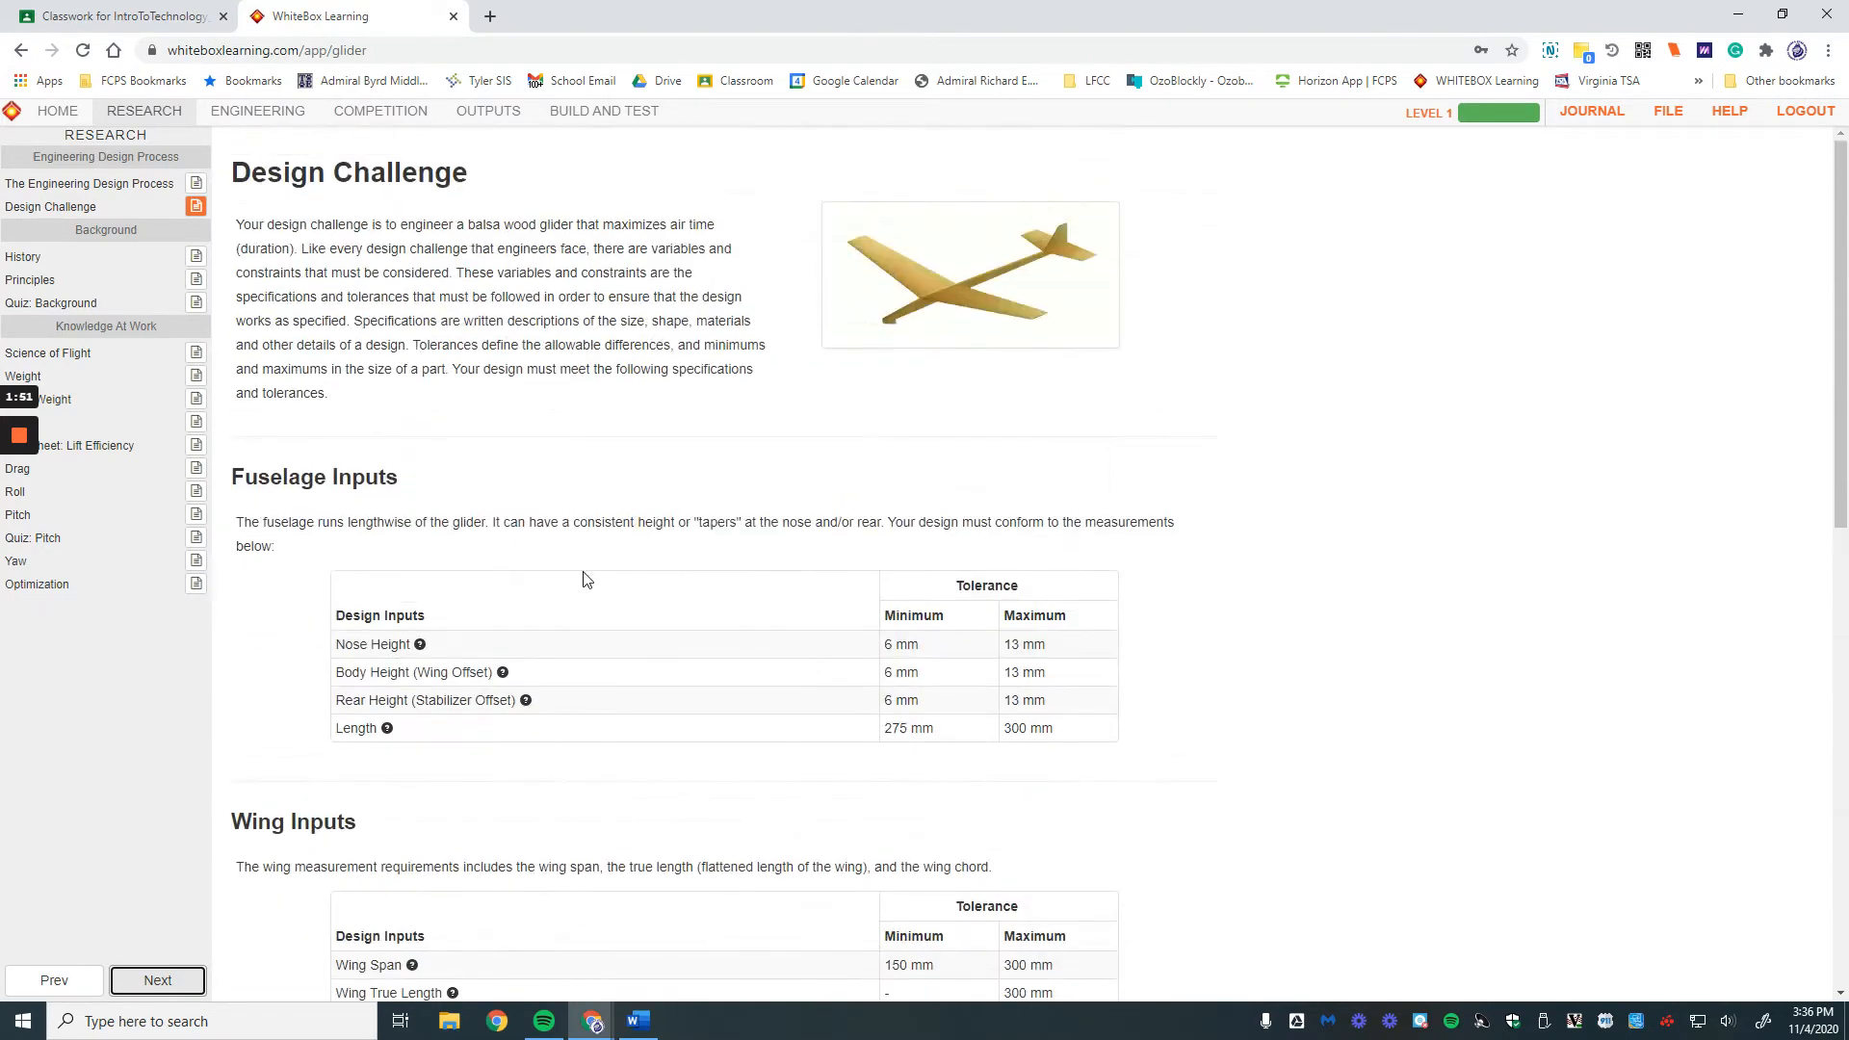
pyautogui.click(154, 979)
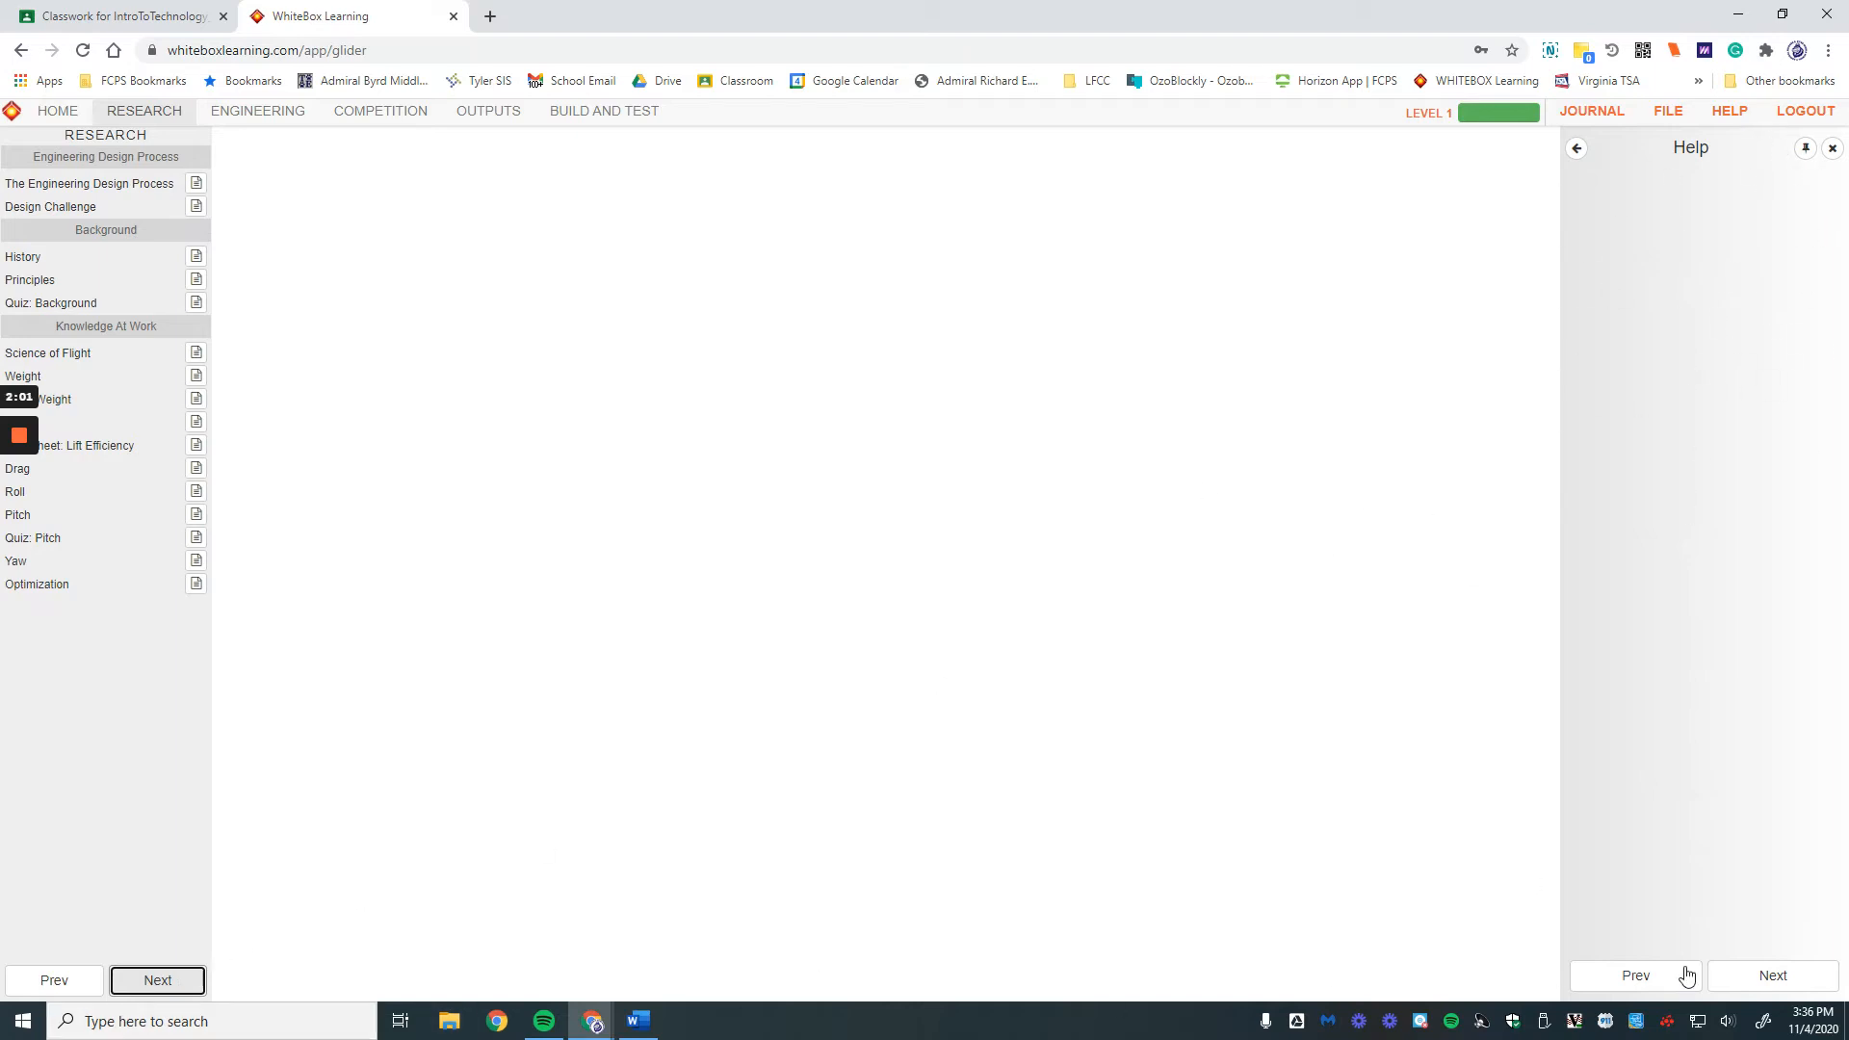
# Step: Go back to the User Interface Tutorial in Help and scroll through it
pyautogui.click(1777, 976)
pyautogui.click(1642, 980)
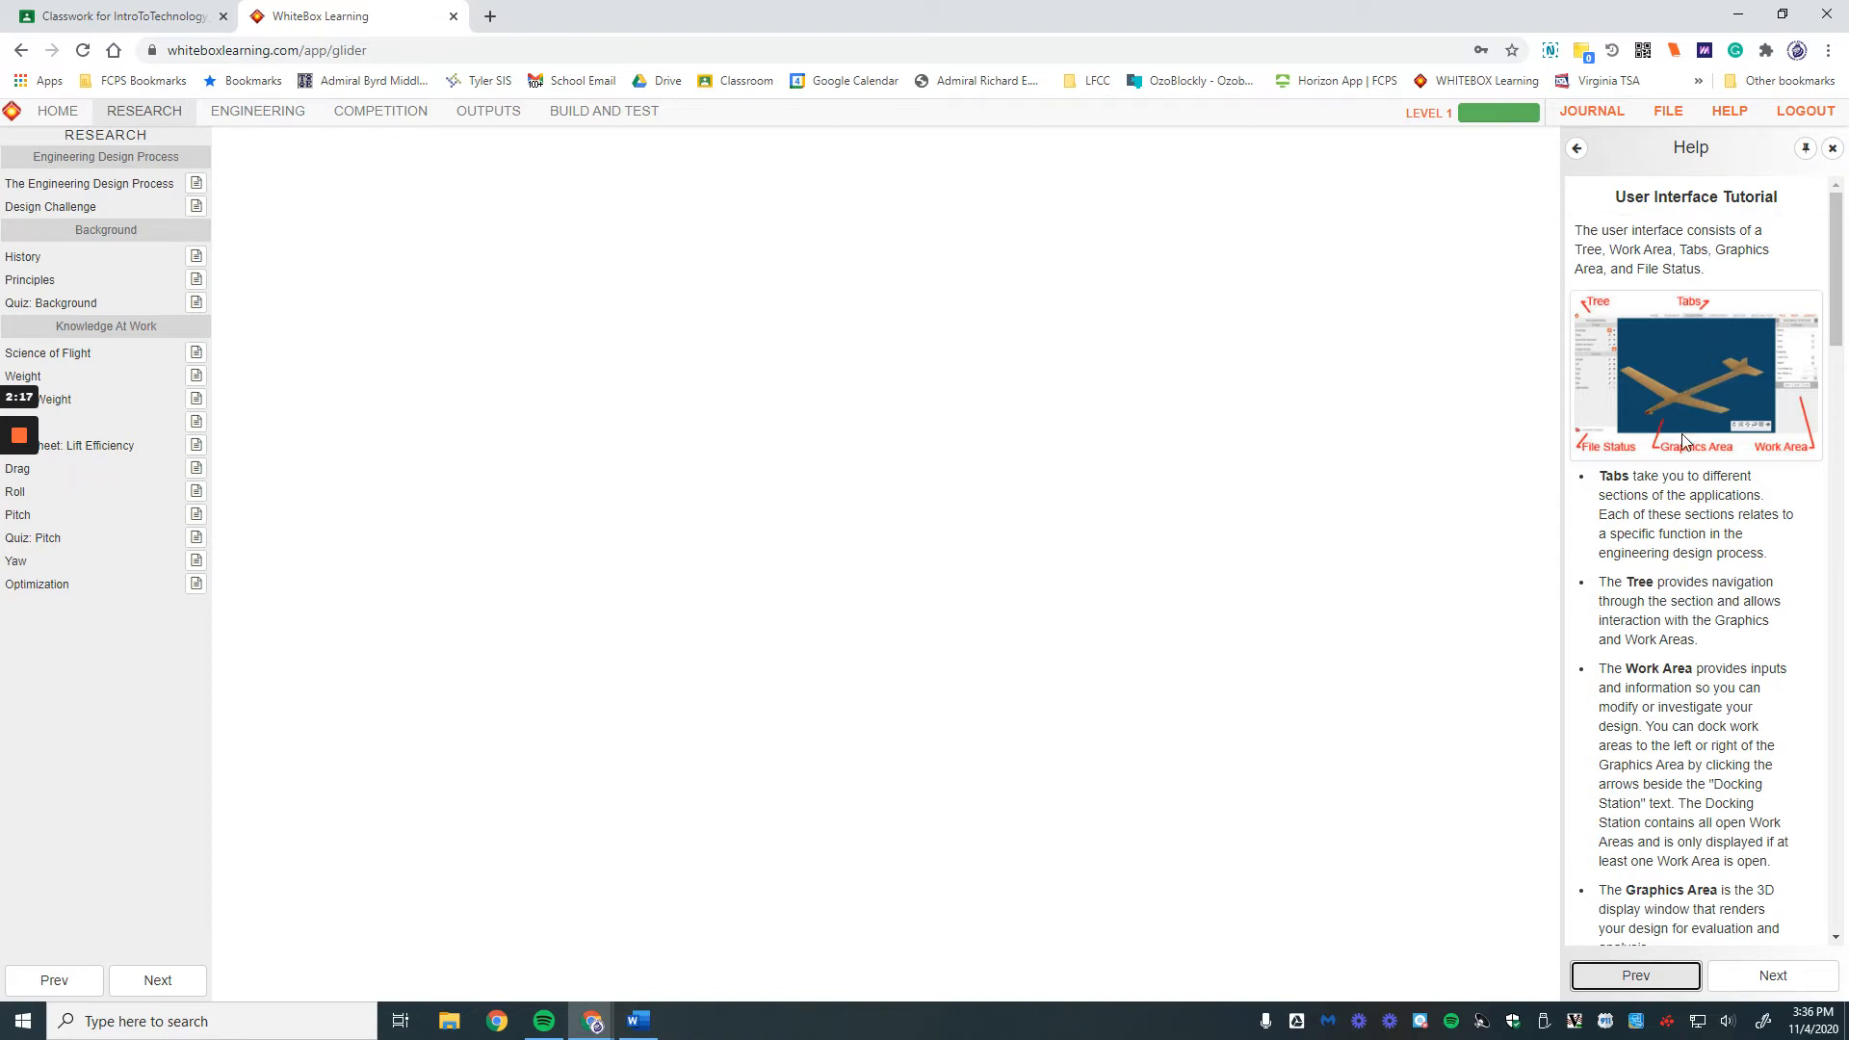
pyautogui.scroll(-3, 1734, 640)
pyautogui.scroll(-2, 1736, 640)
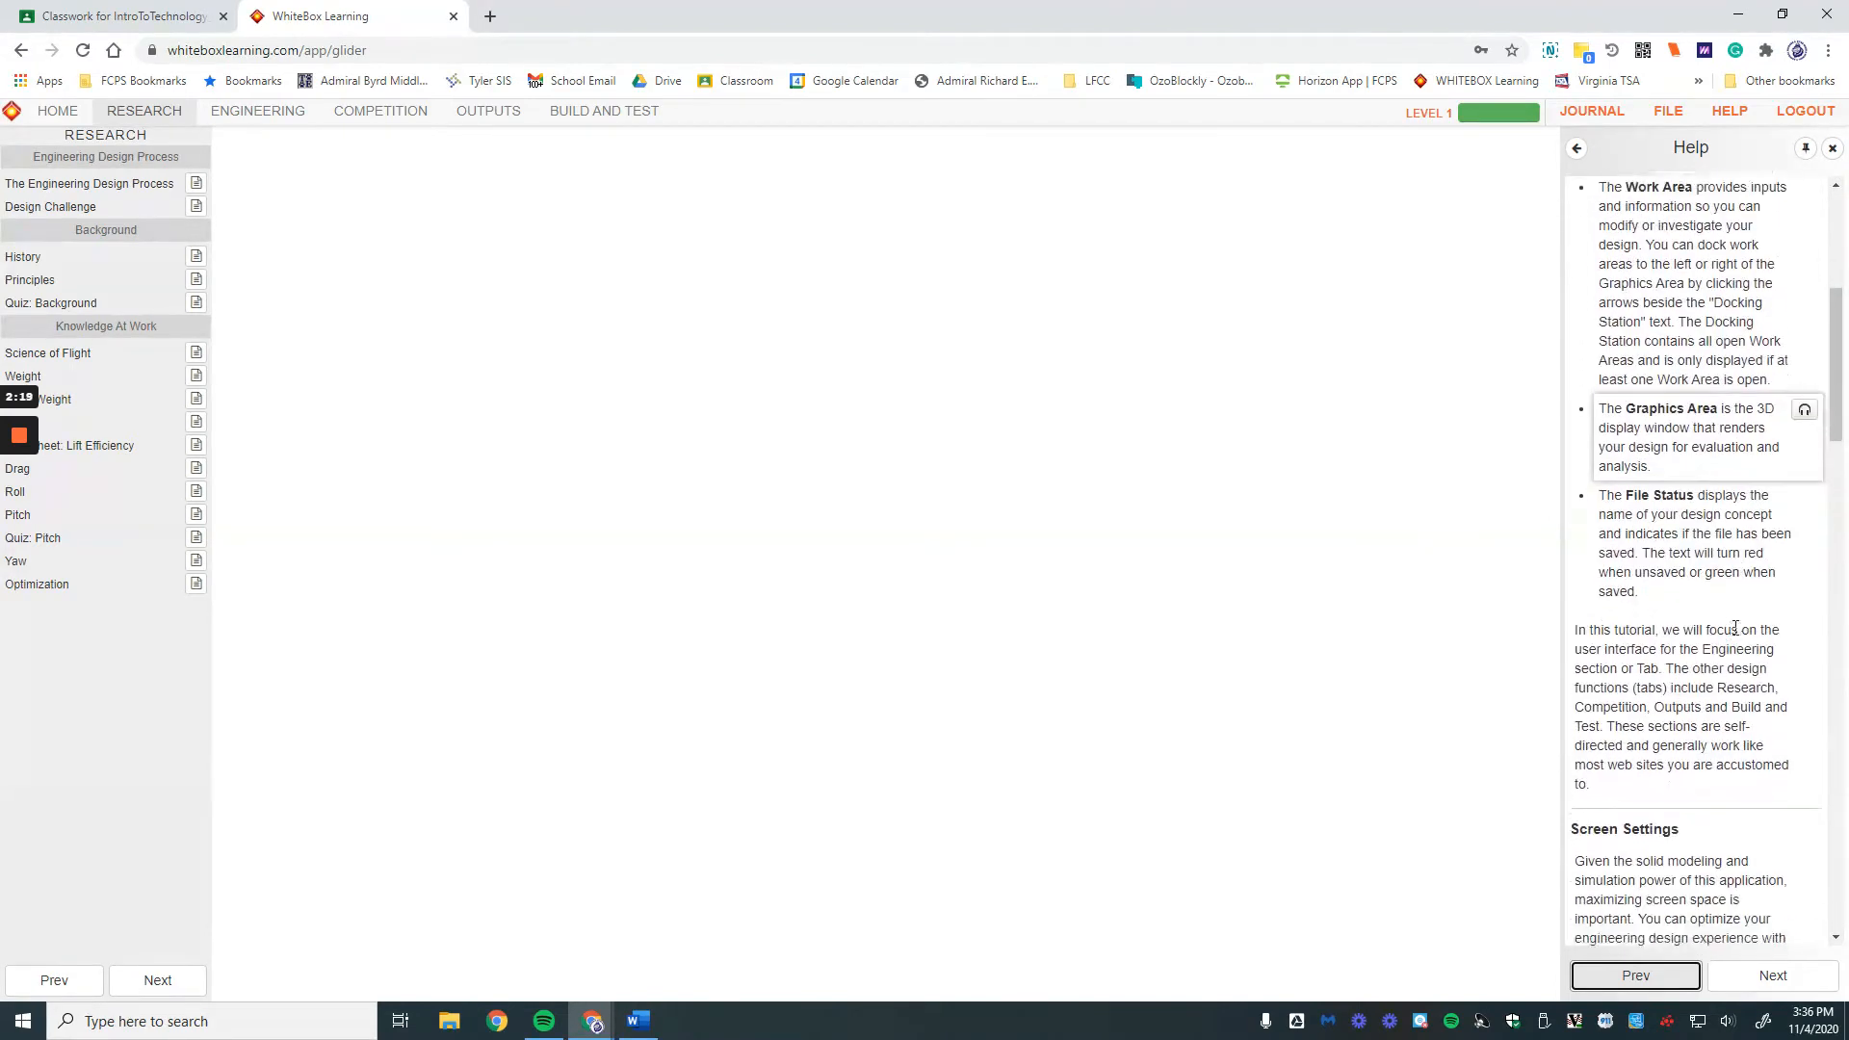
pyautogui.scroll(-2, 1738, 674)
pyautogui.scroll(-5, 1741, 702)
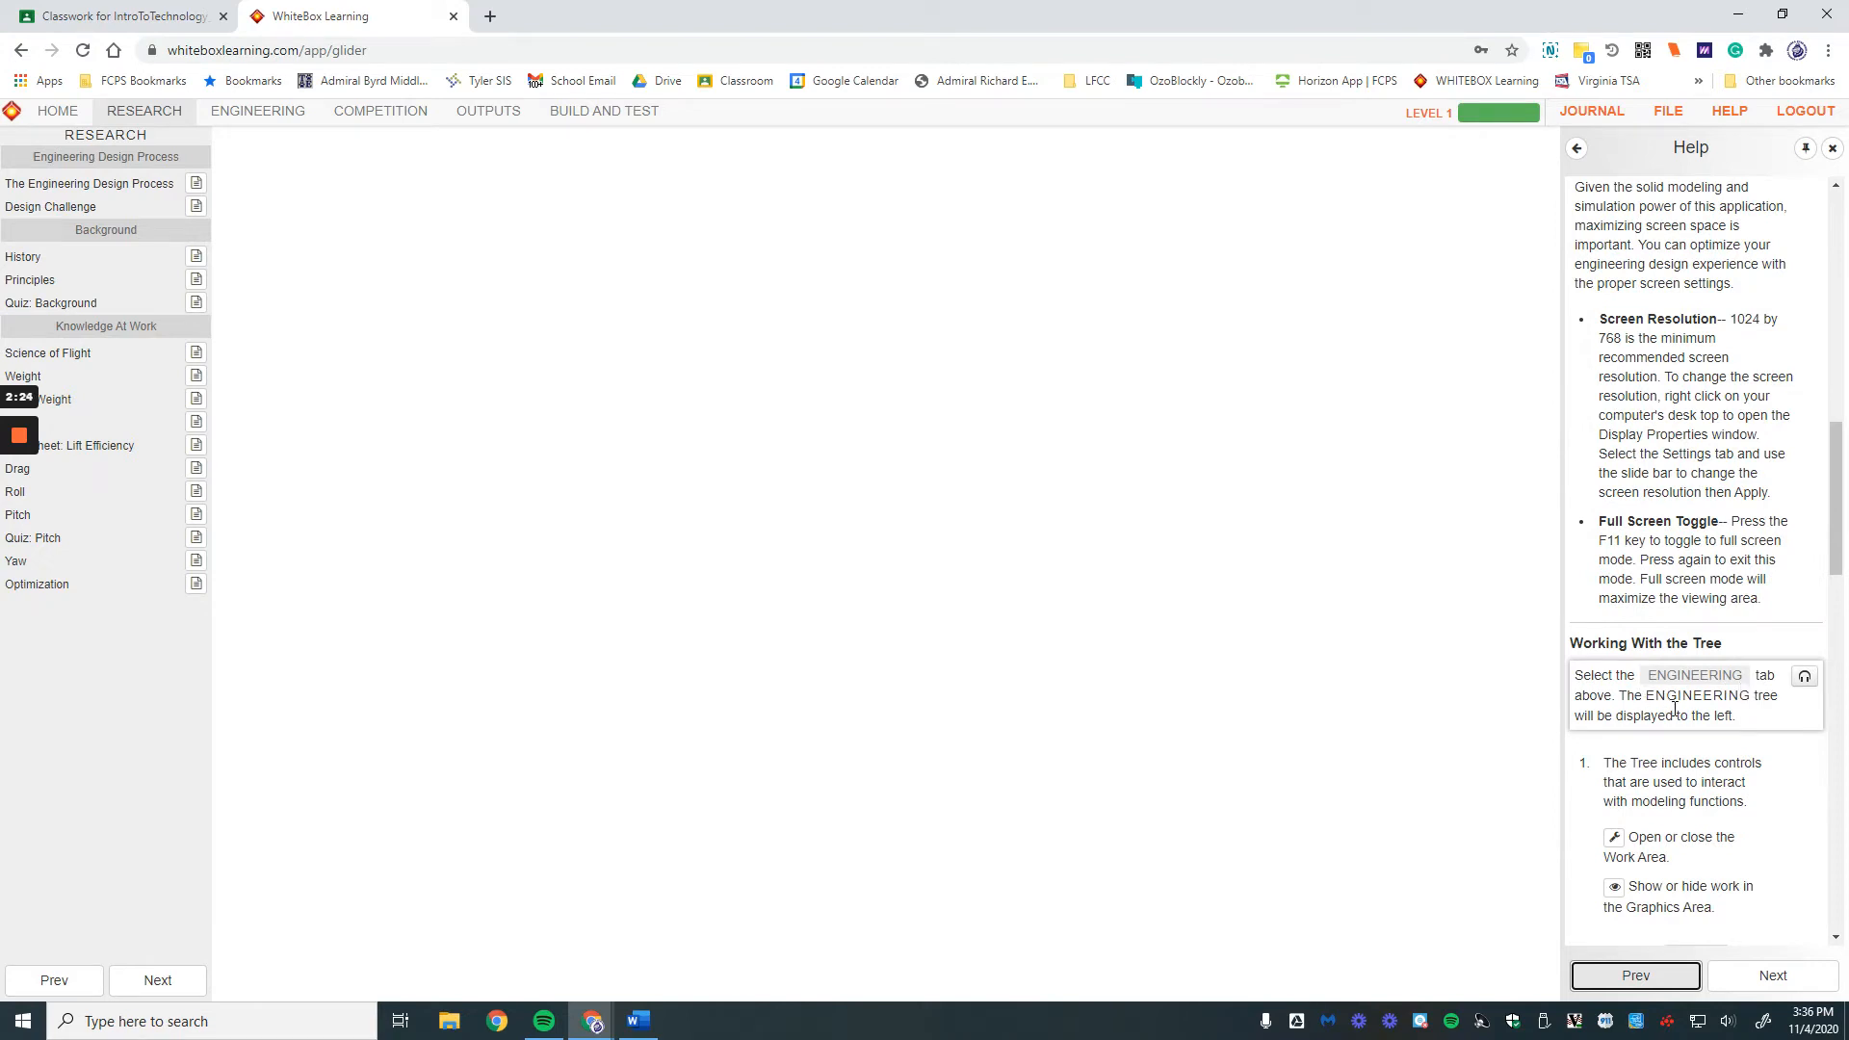
pyautogui.scroll(-4, 1704, 775)
pyautogui.scroll(-3, 1713, 778)
pyautogui.scroll(5, 1695, 674)
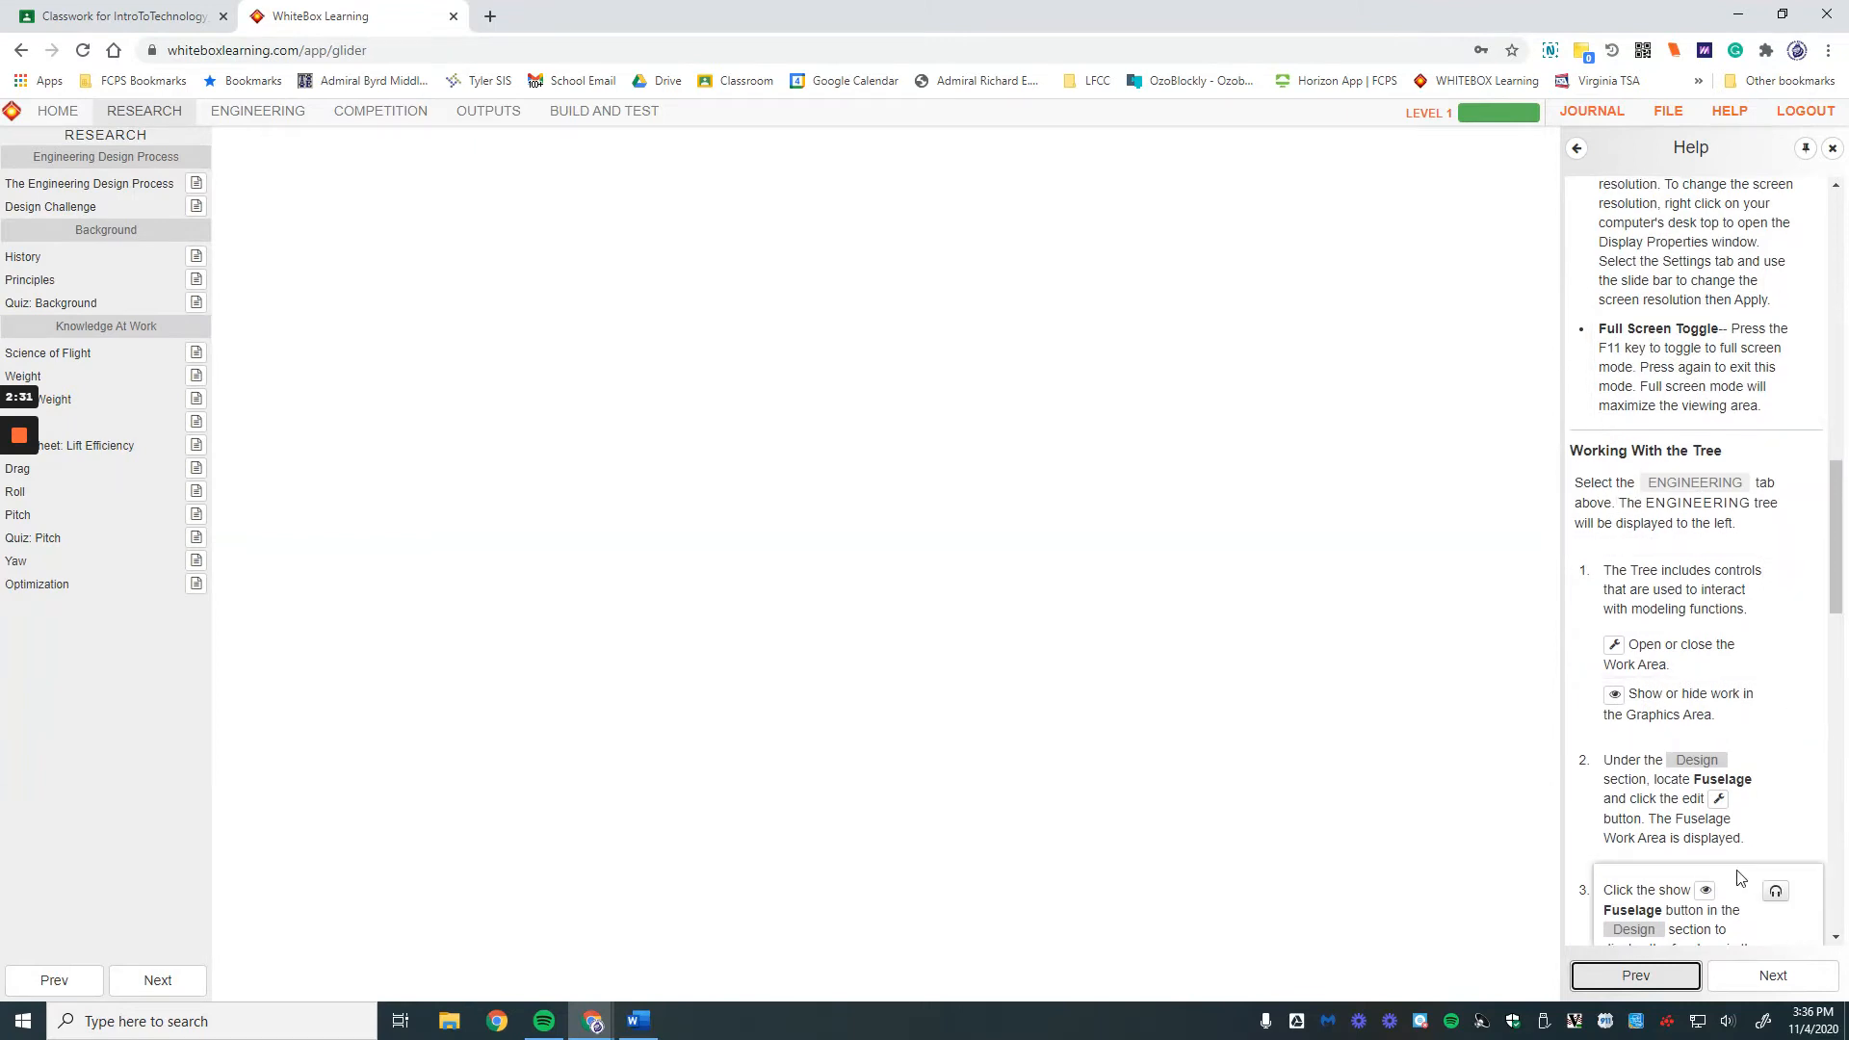
pyautogui.scroll(-6, 1739, 877)
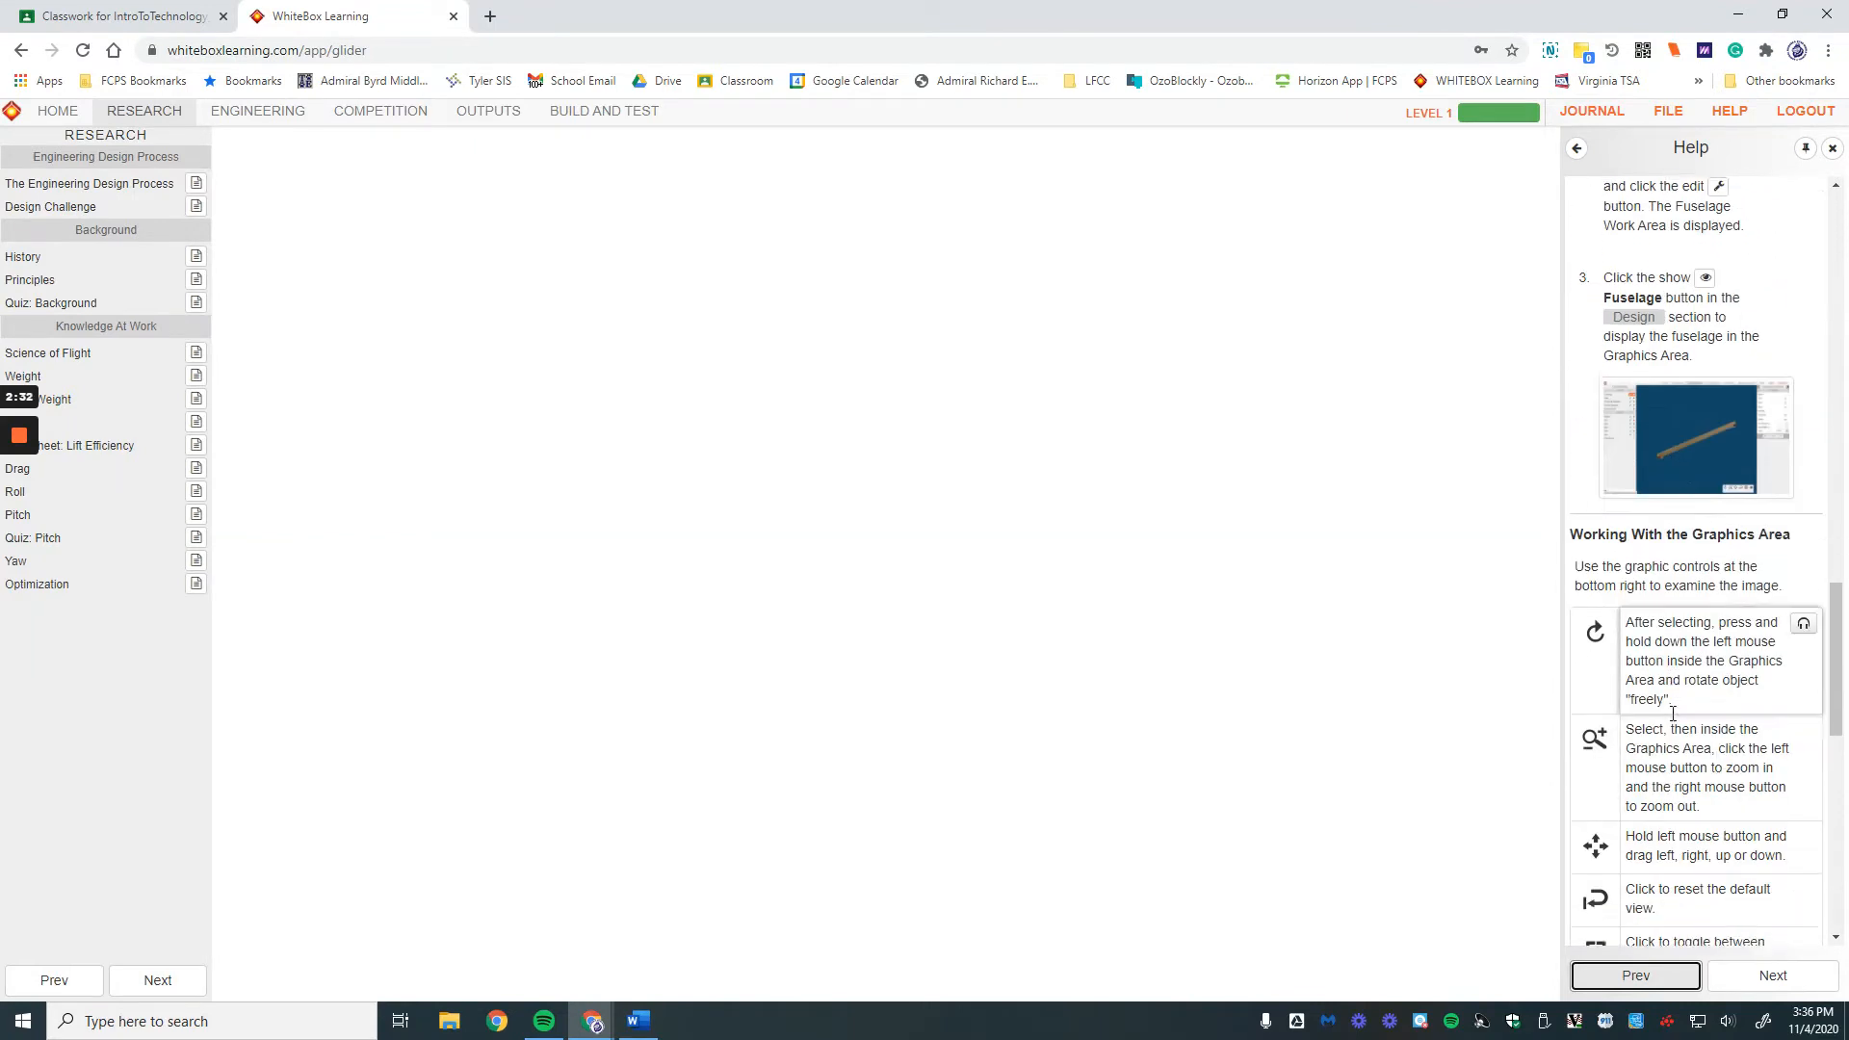
pyautogui.scroll(-2, 1672, 713)
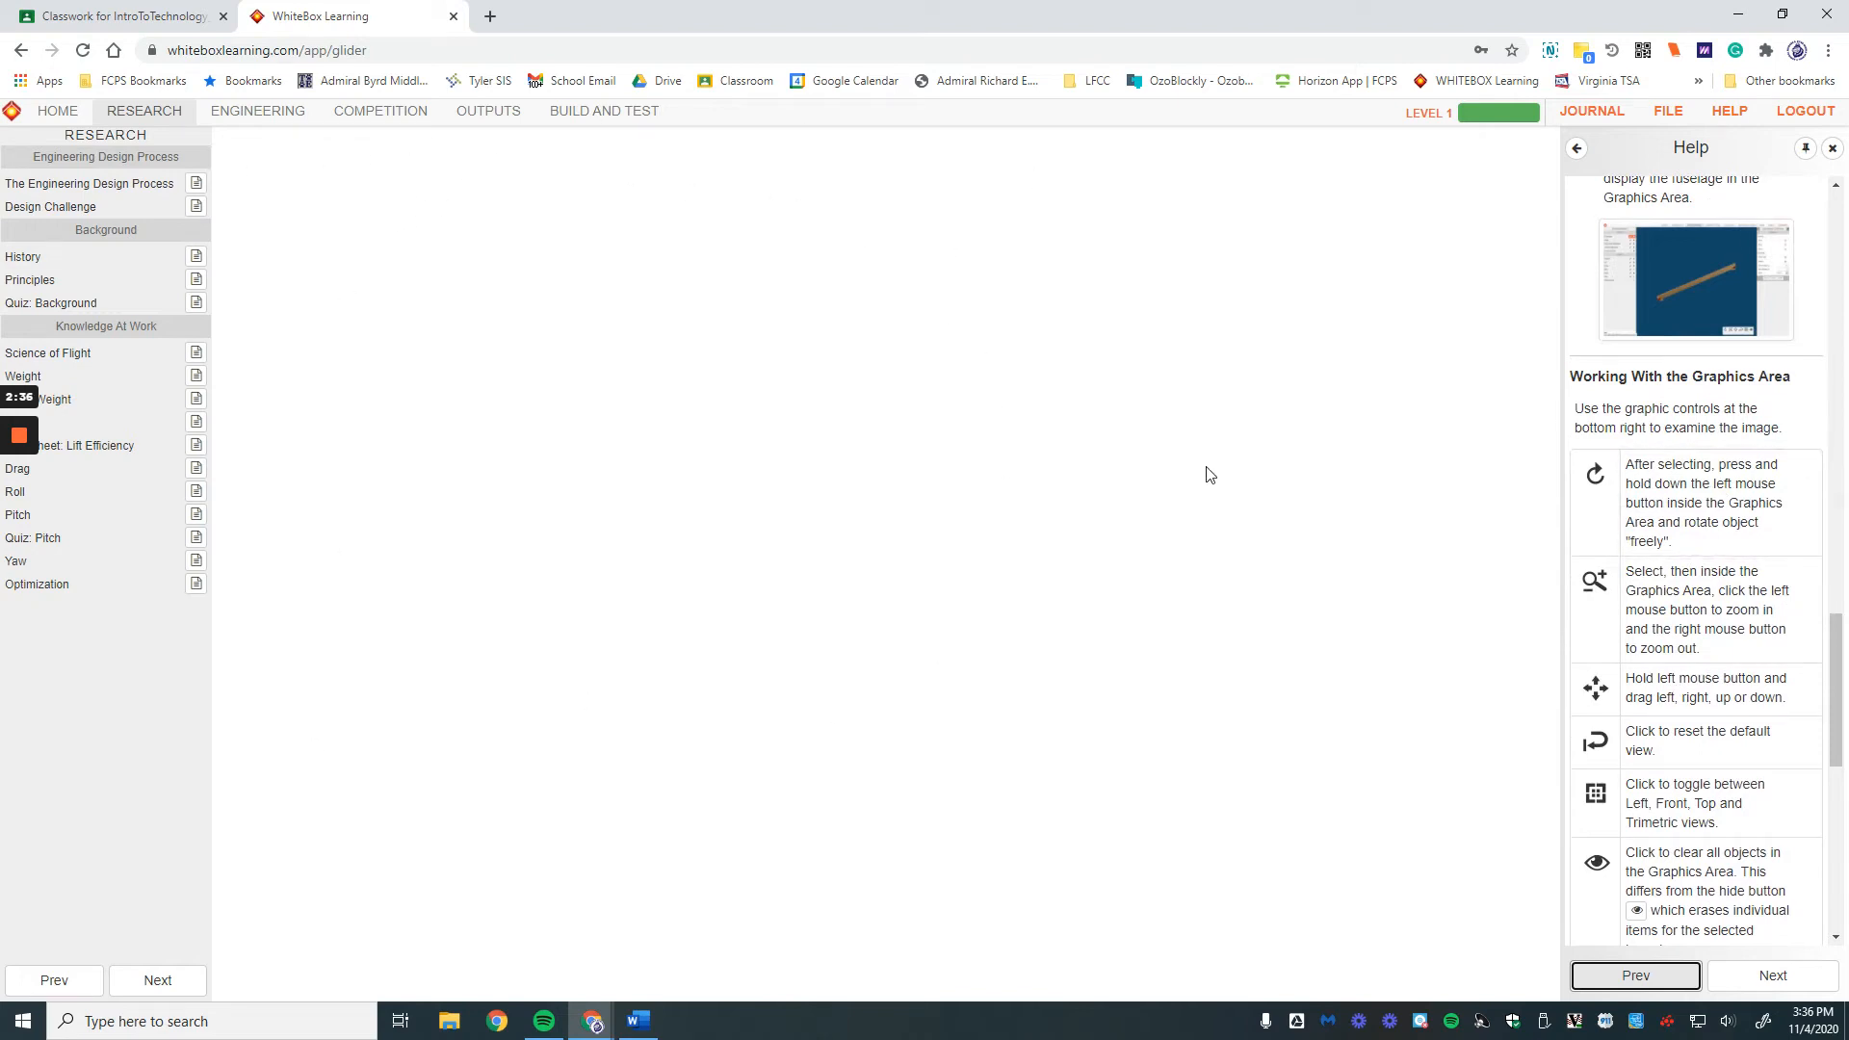
# Step: Have the graphics-controls paragraph read aloud and keep reading
pyautogui.moveTo(1779, 423)
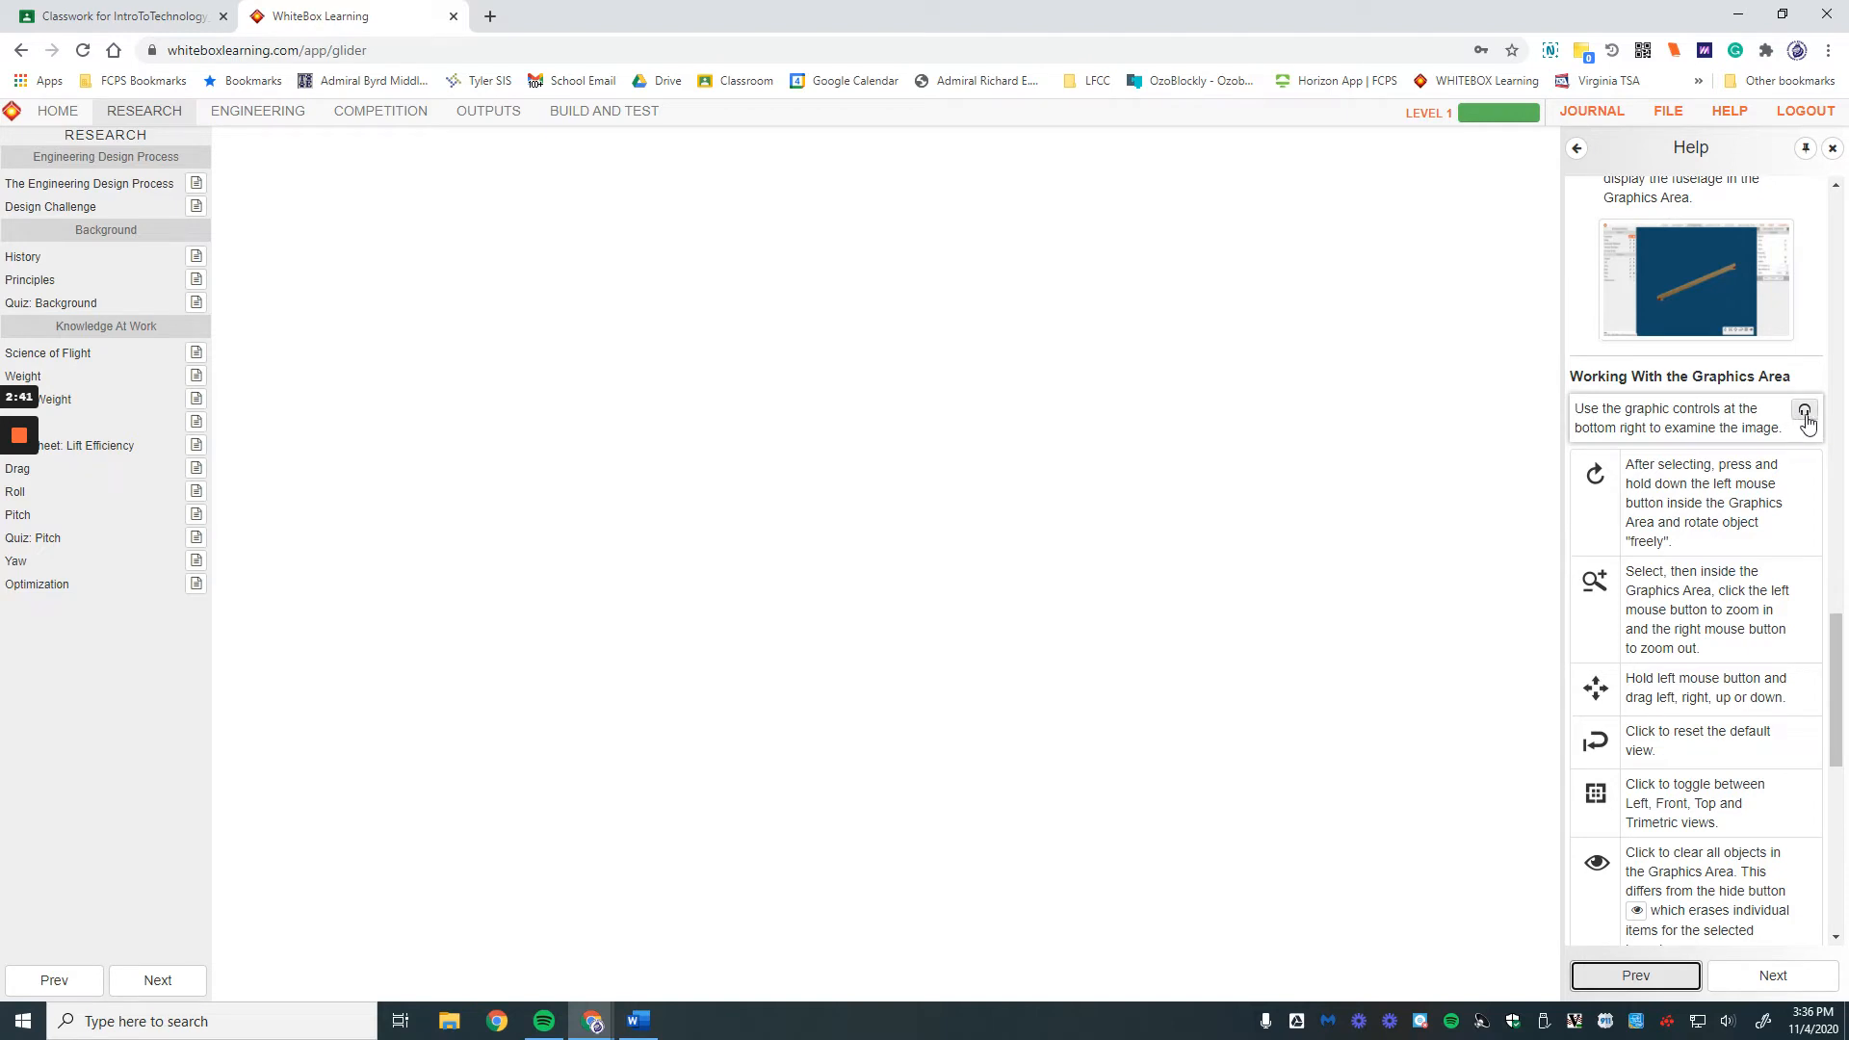
pyautogui.click(1805, 414)
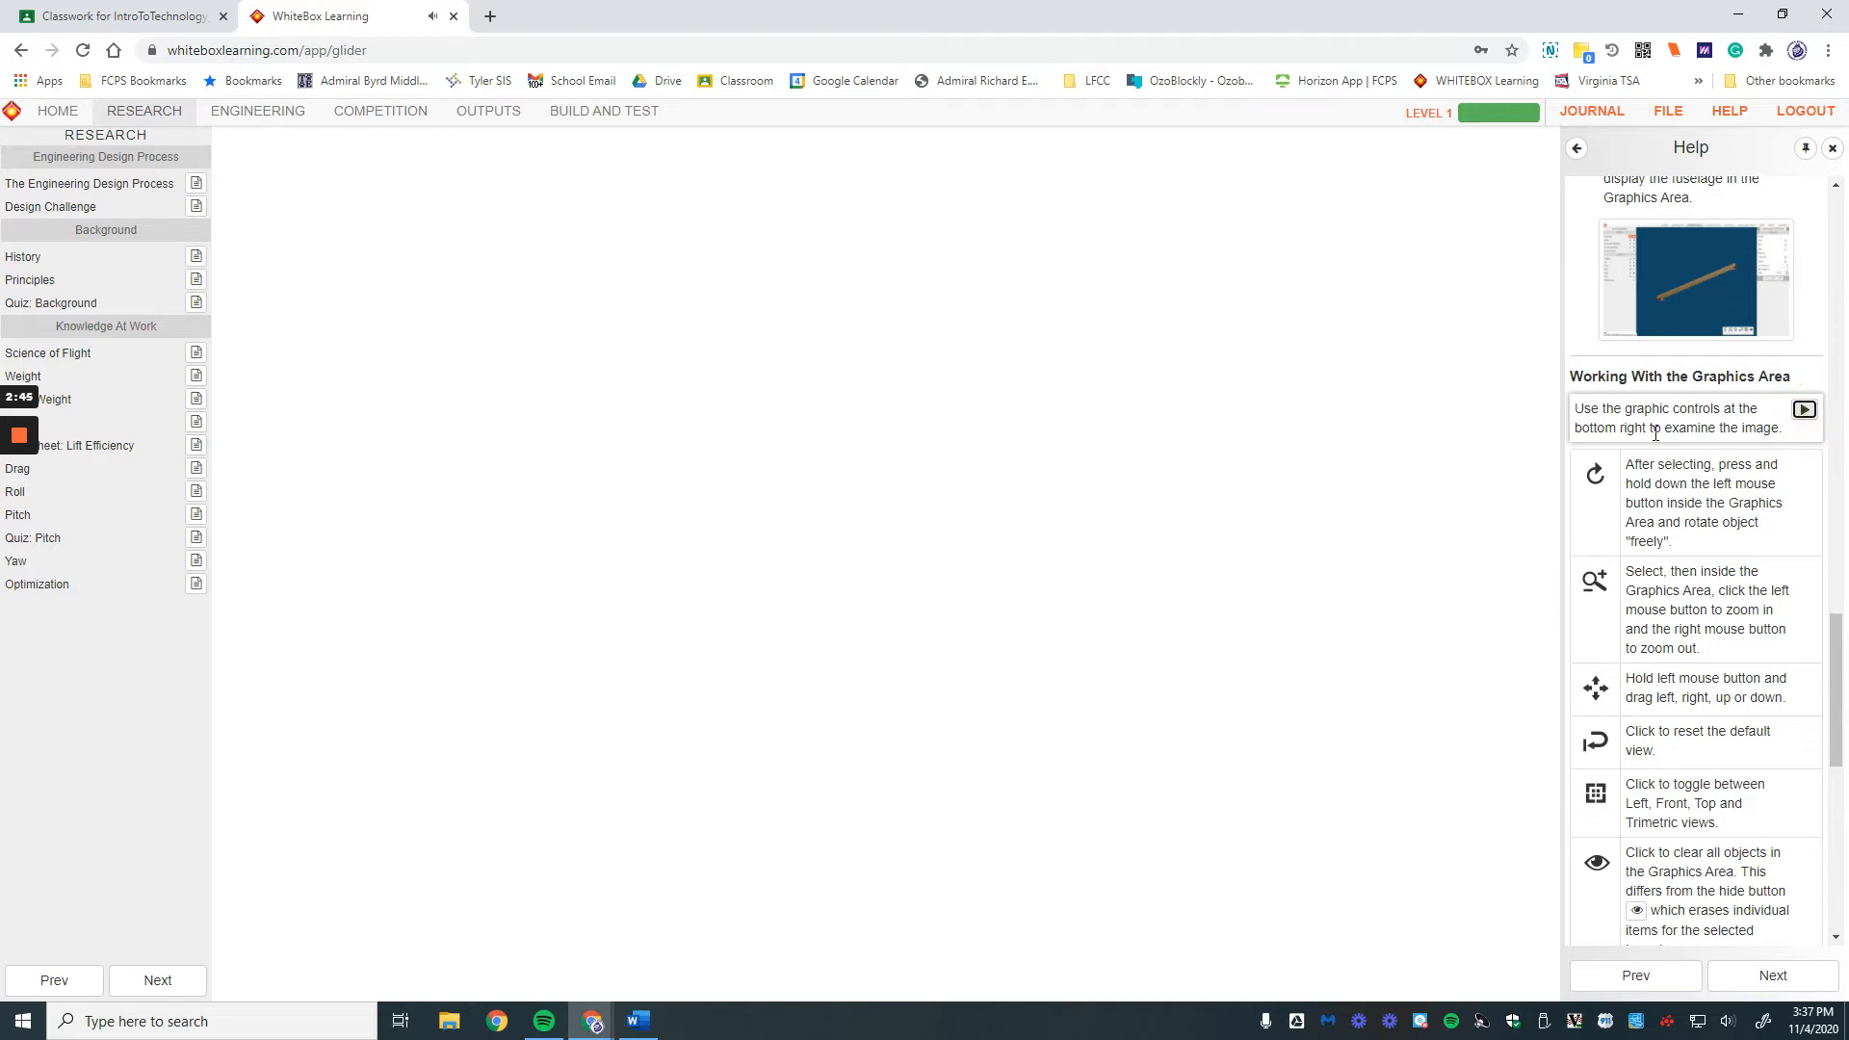
pyautogui.scroll(-1, 1687, 595)
pyautogui.scroll(-7, 1688, 594)
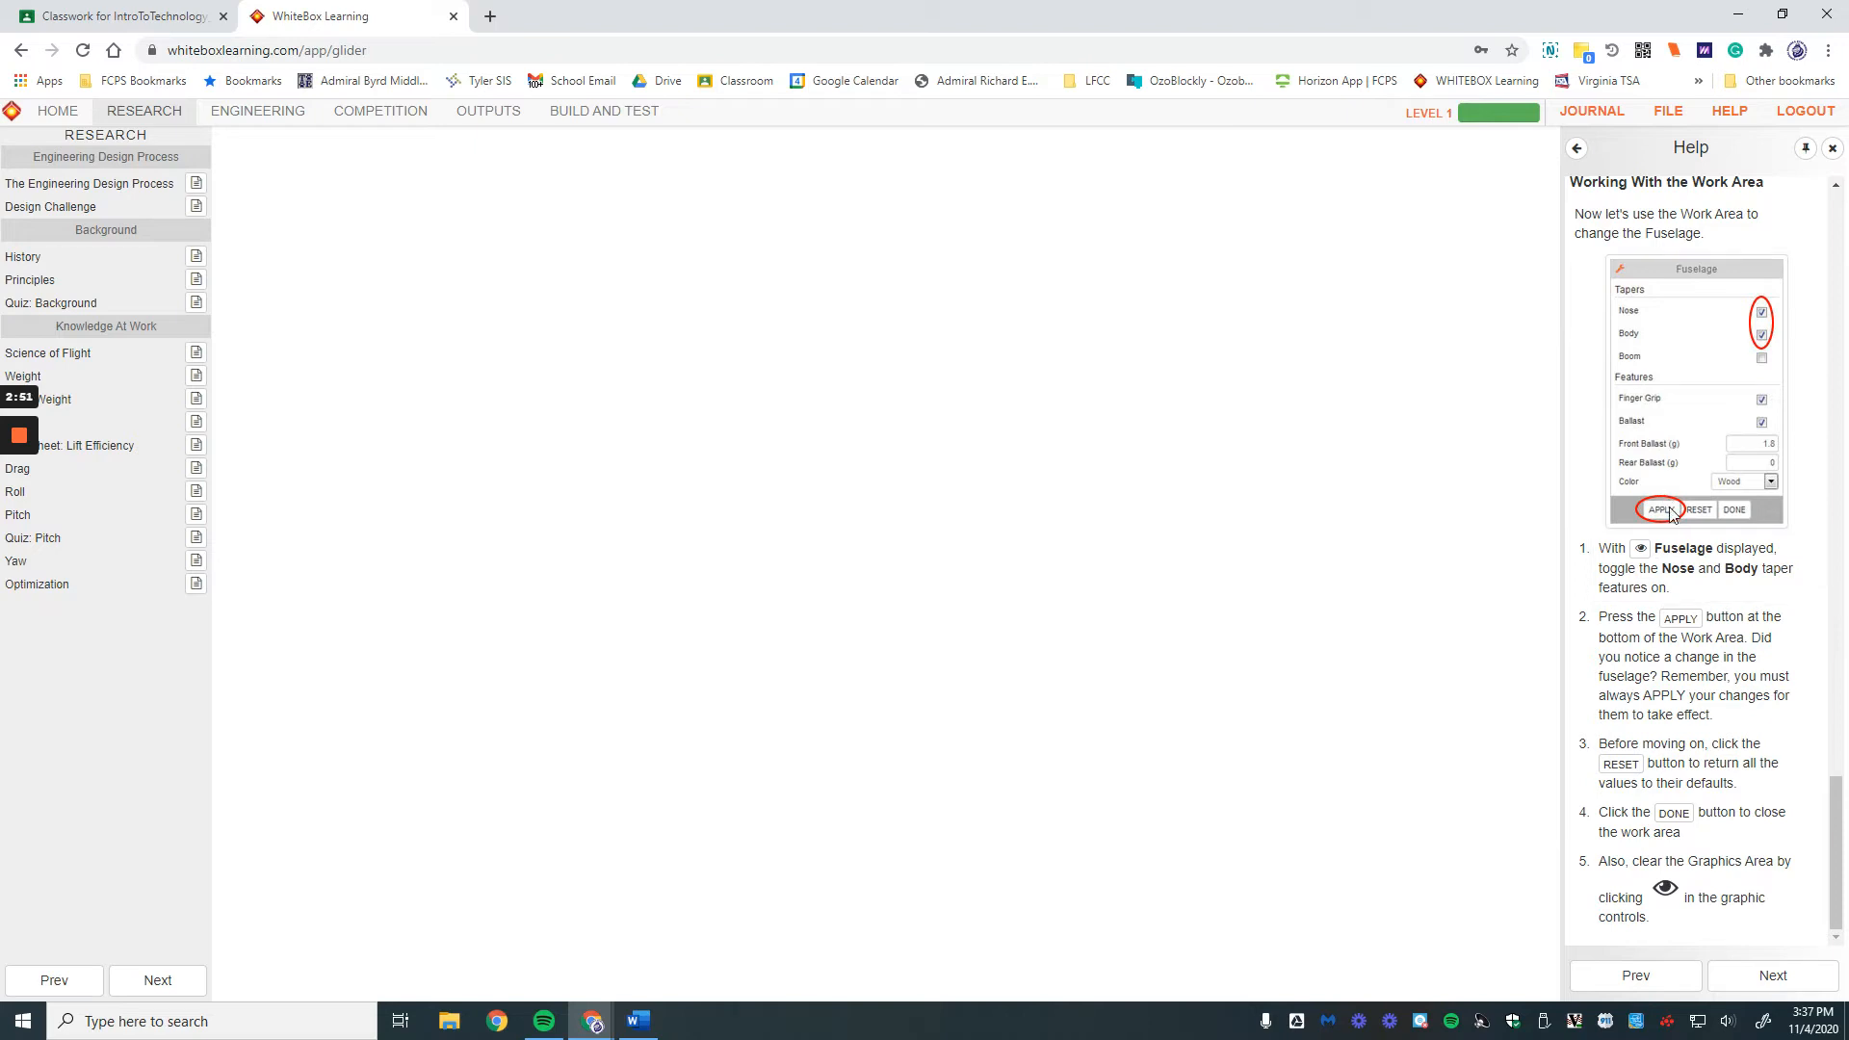
# Step: Read through the Design Tutorial and finish Help to reach the History page
pyautogui.click(1762, 972)
pyautogui.scroll(-7, 1714, 404)
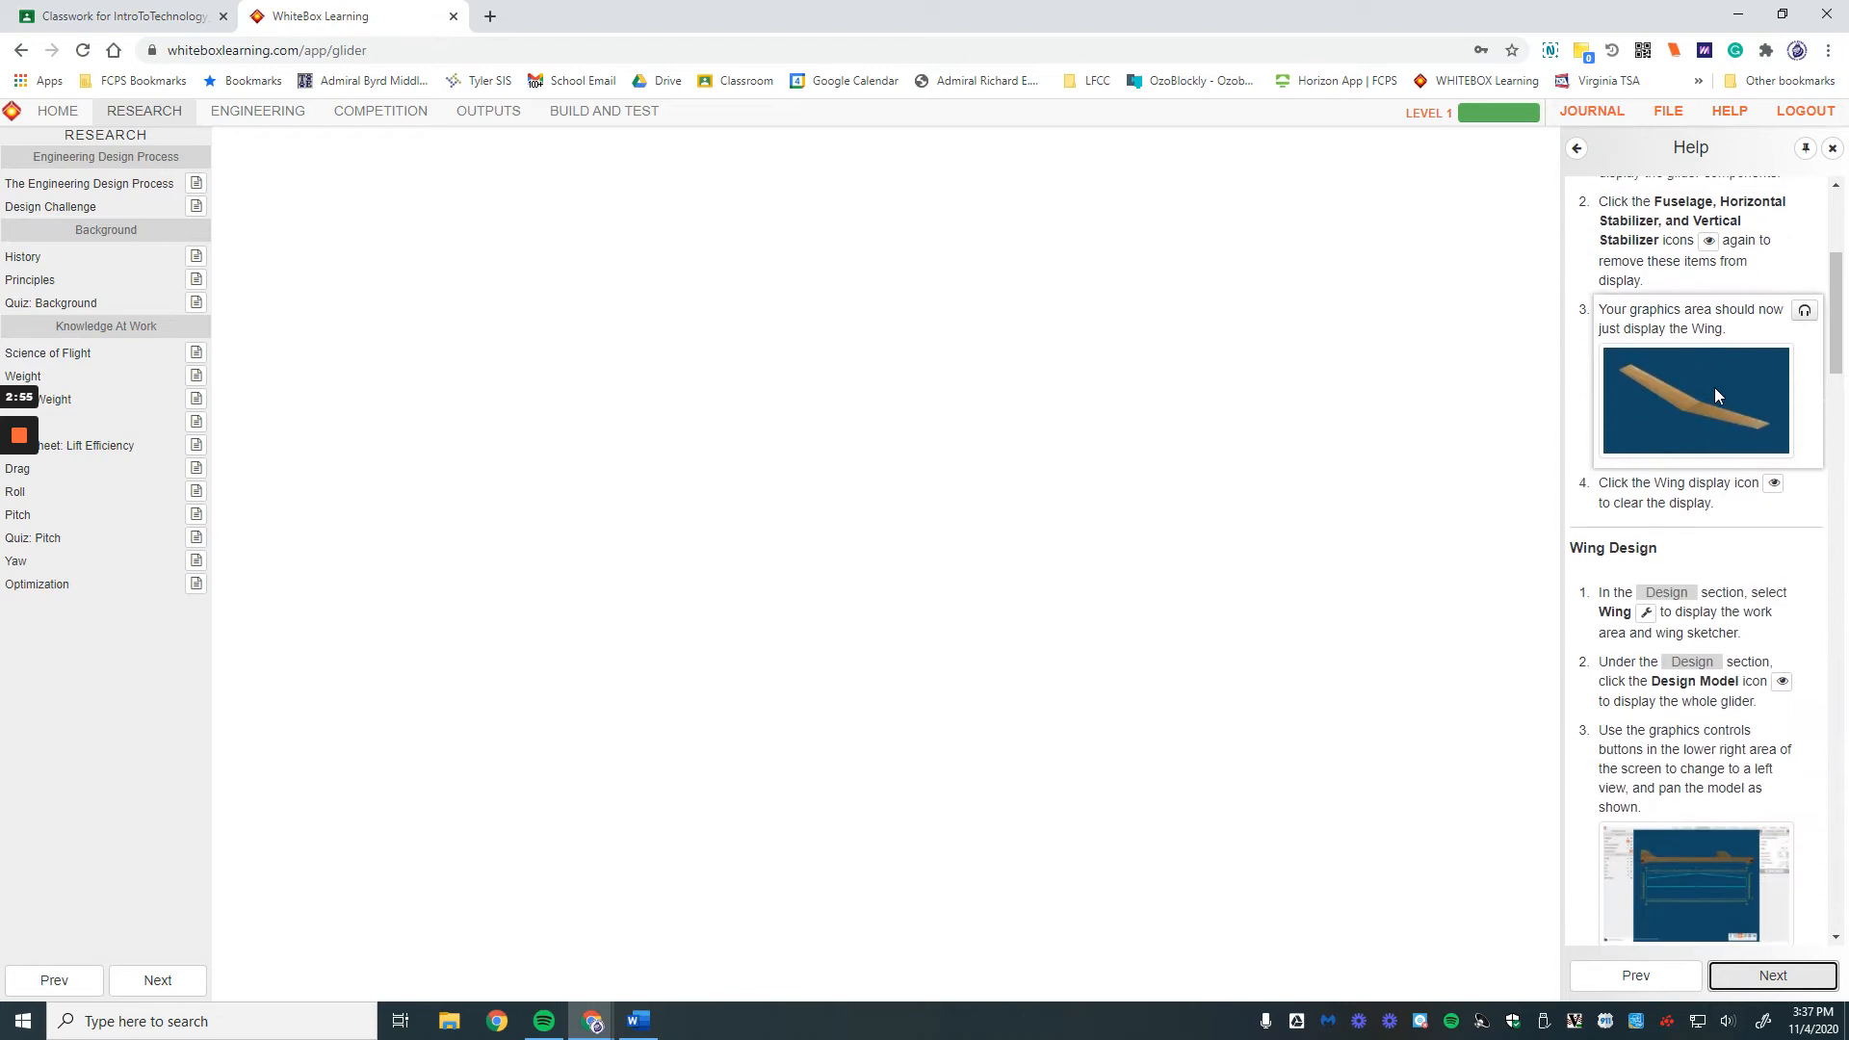
pyautogui.scroll(-11, 1714, 429)
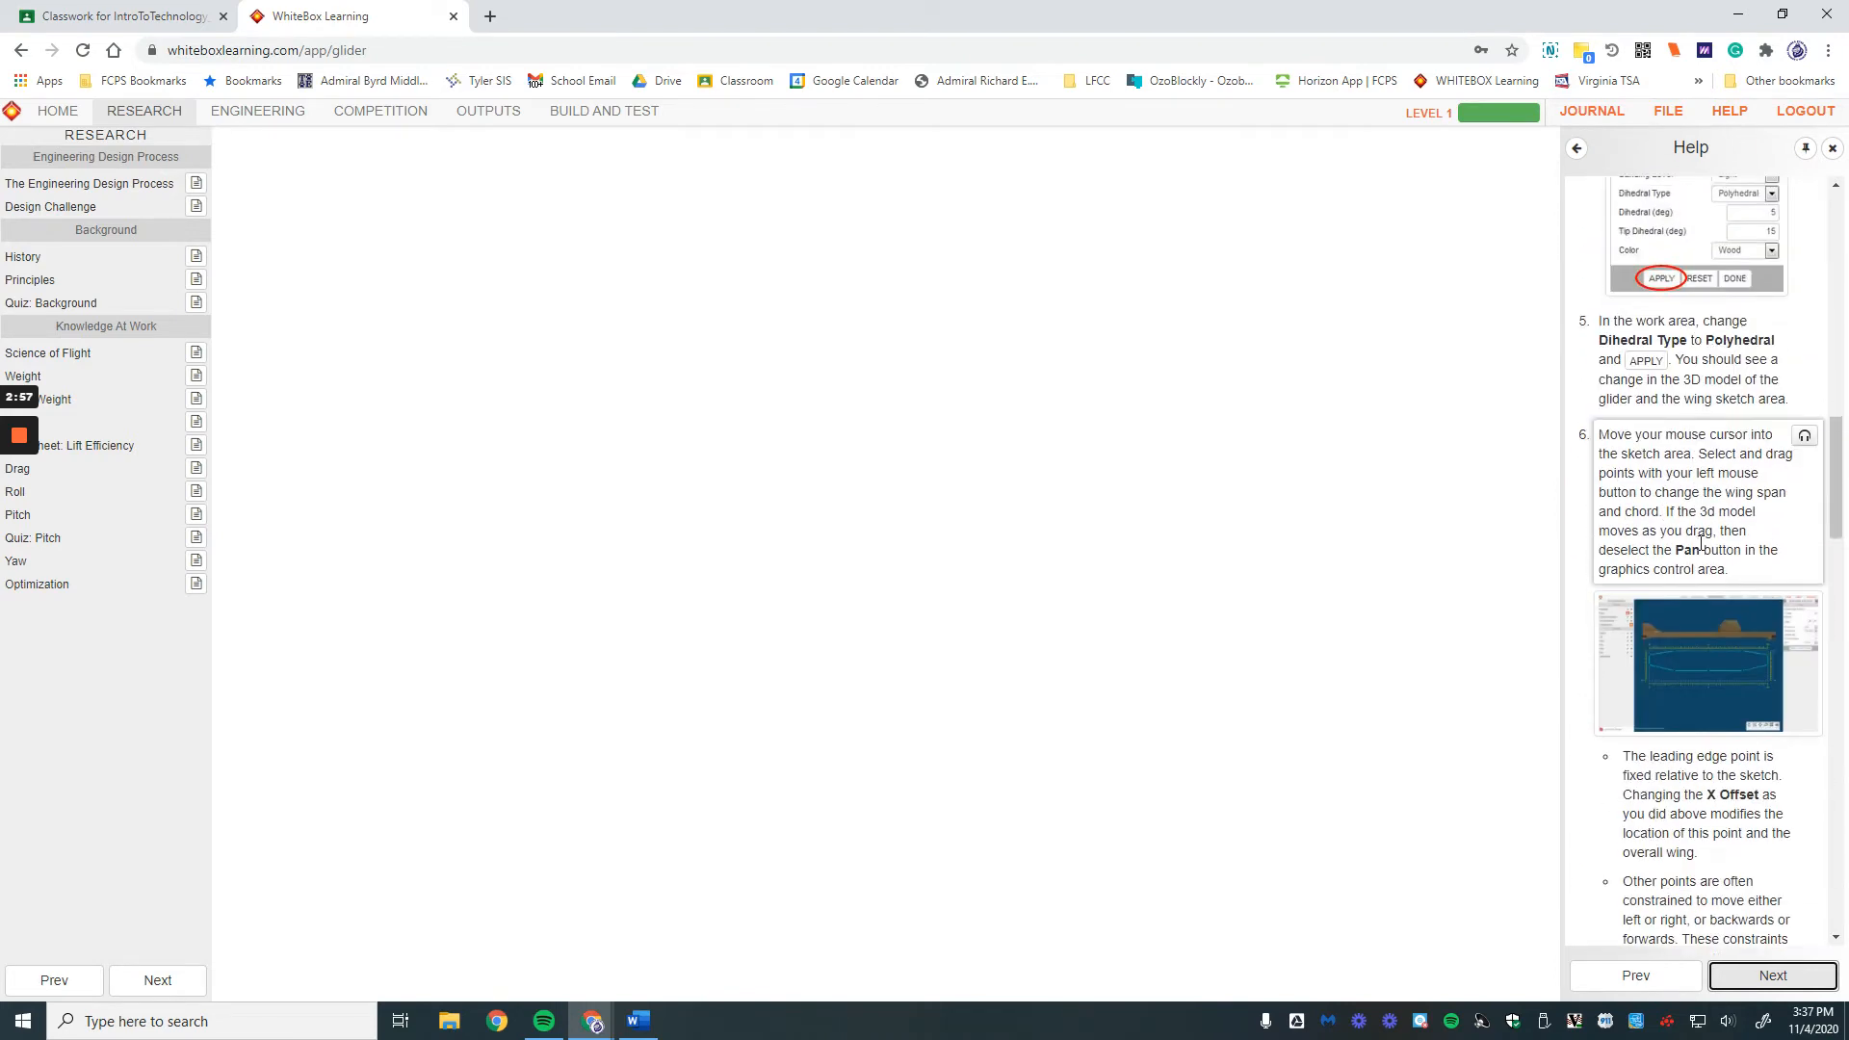
pyautogui.scroll(-5, 1701, 542)
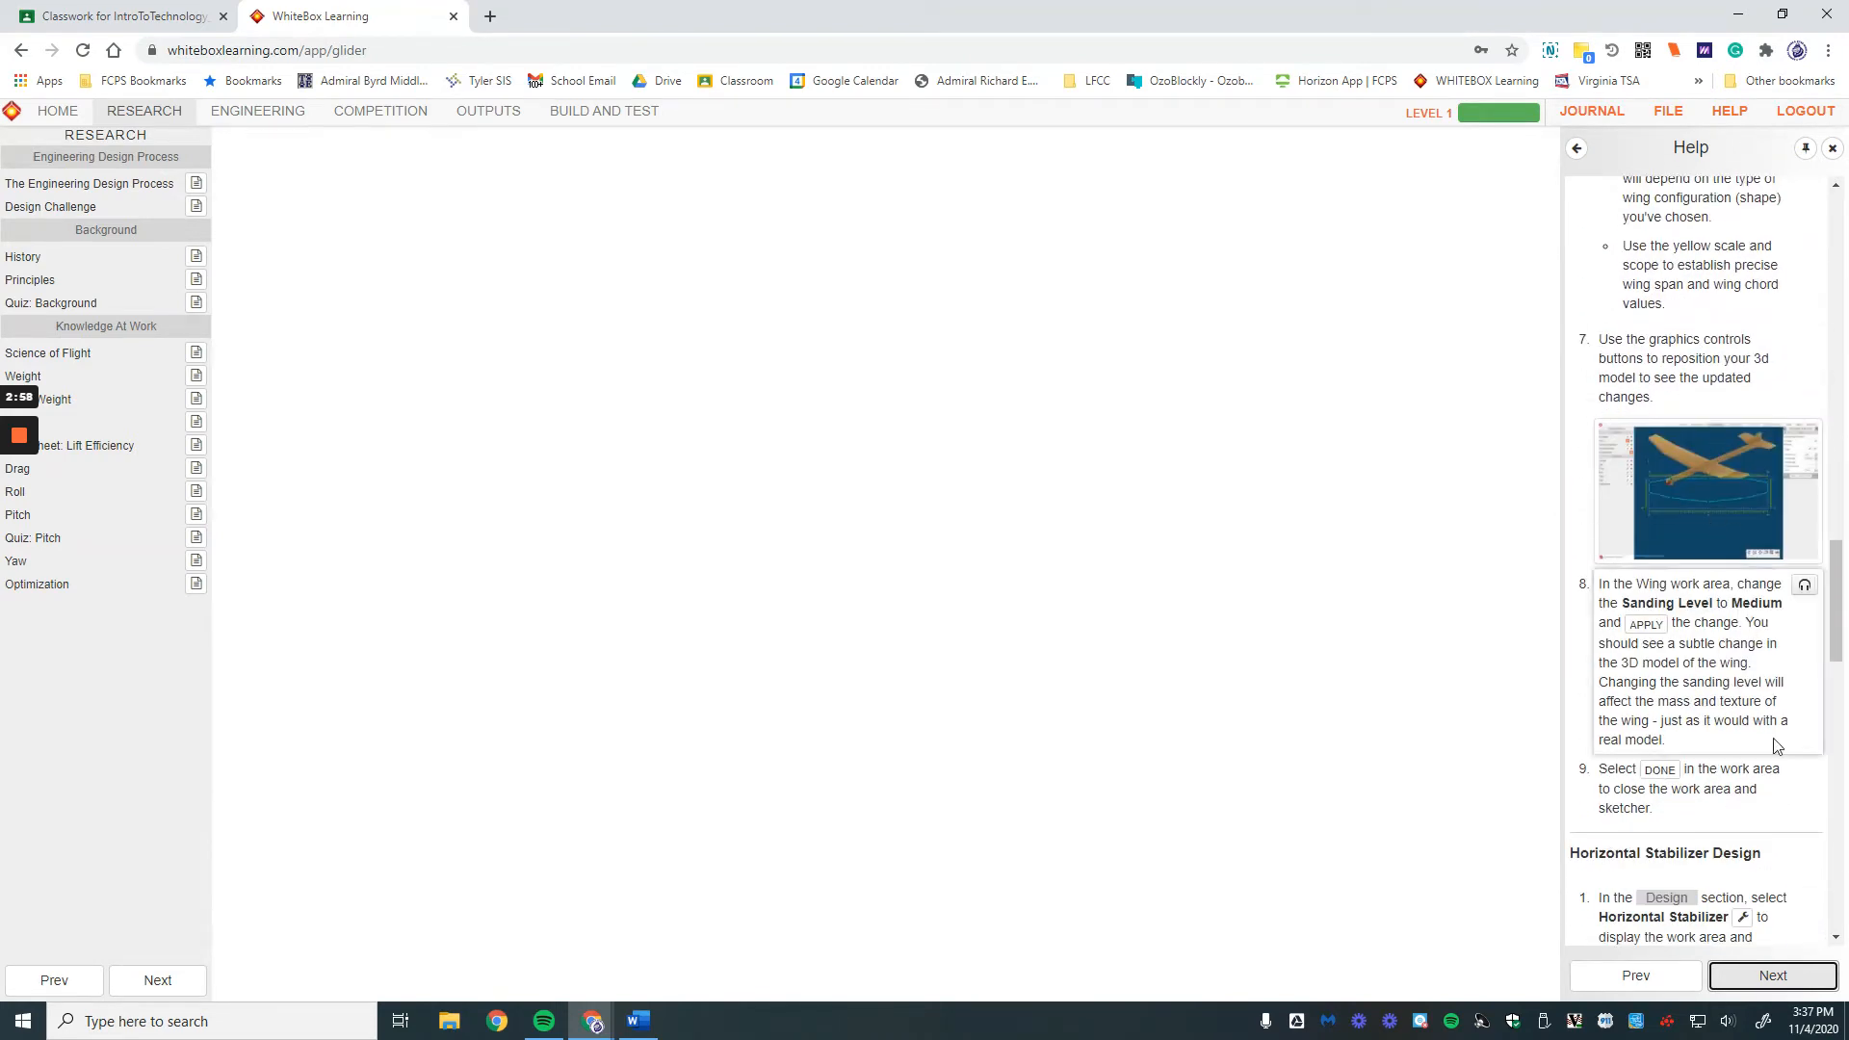
pyautogui.scroll(-8, 1747, 818)
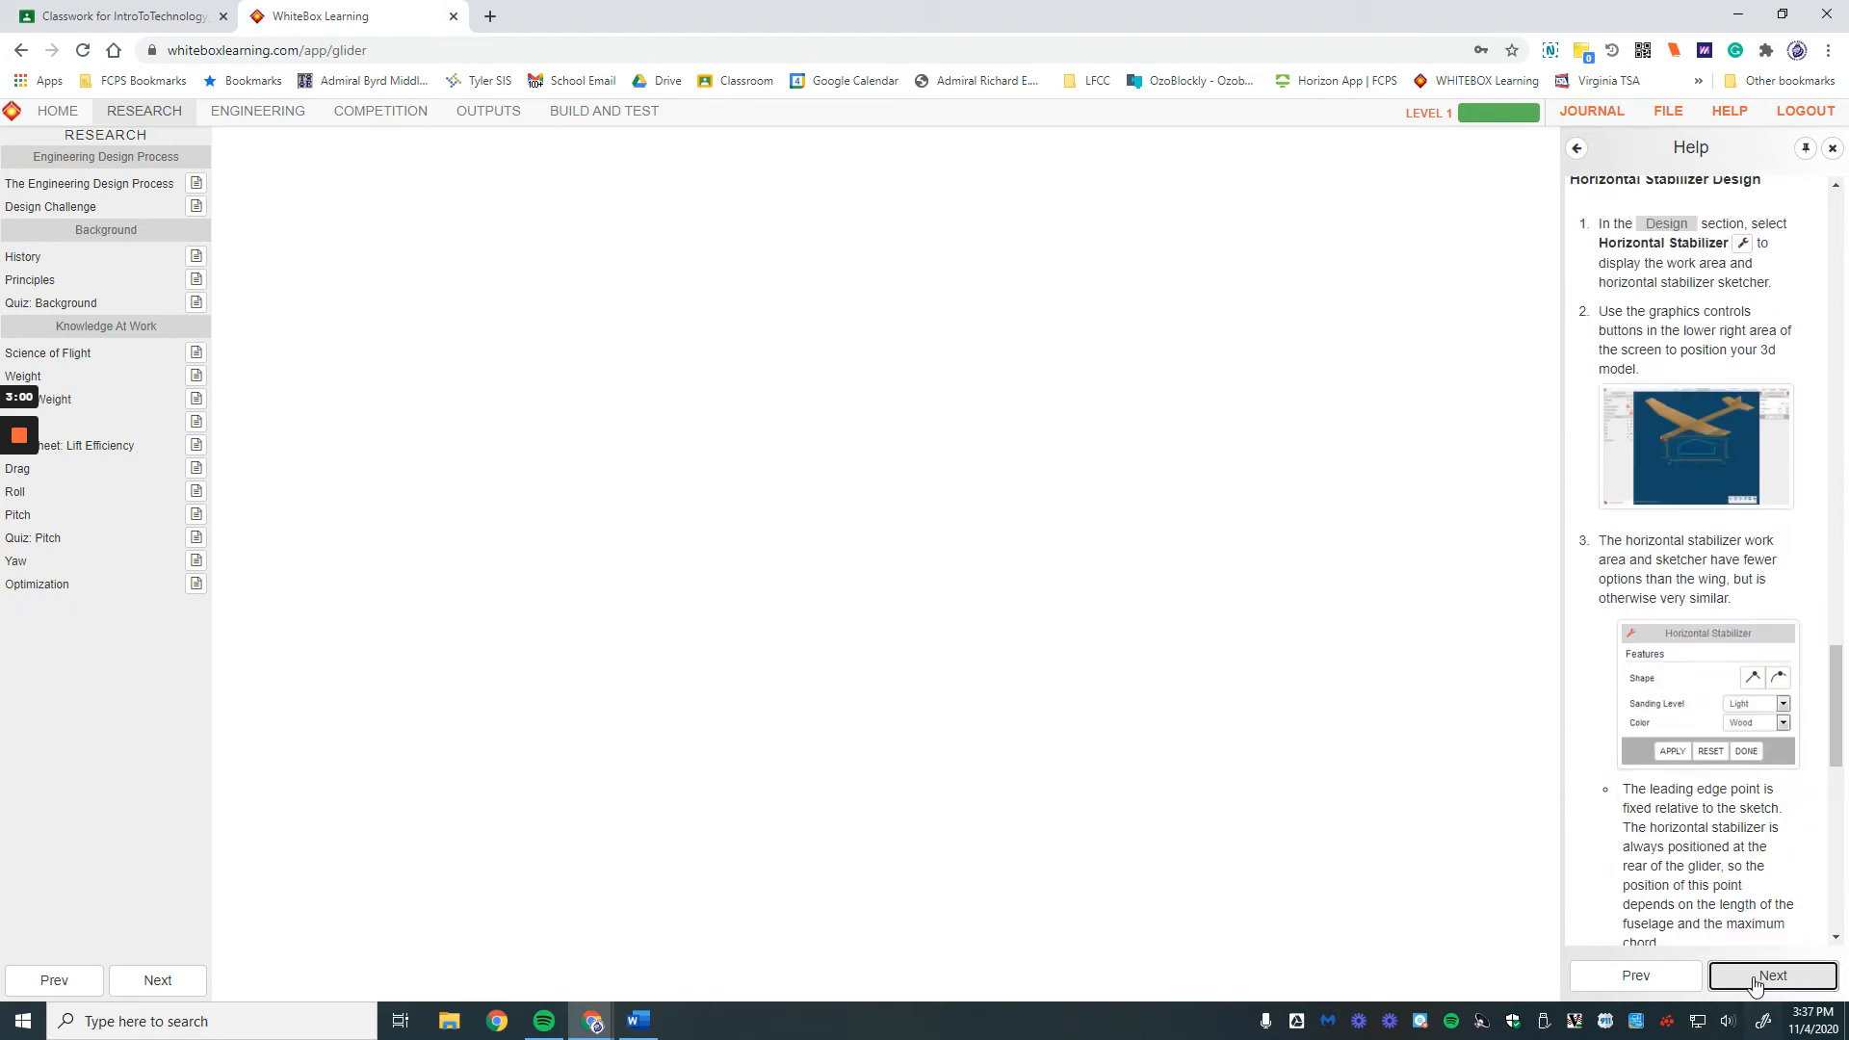
pyautogui.click(1754, 974)
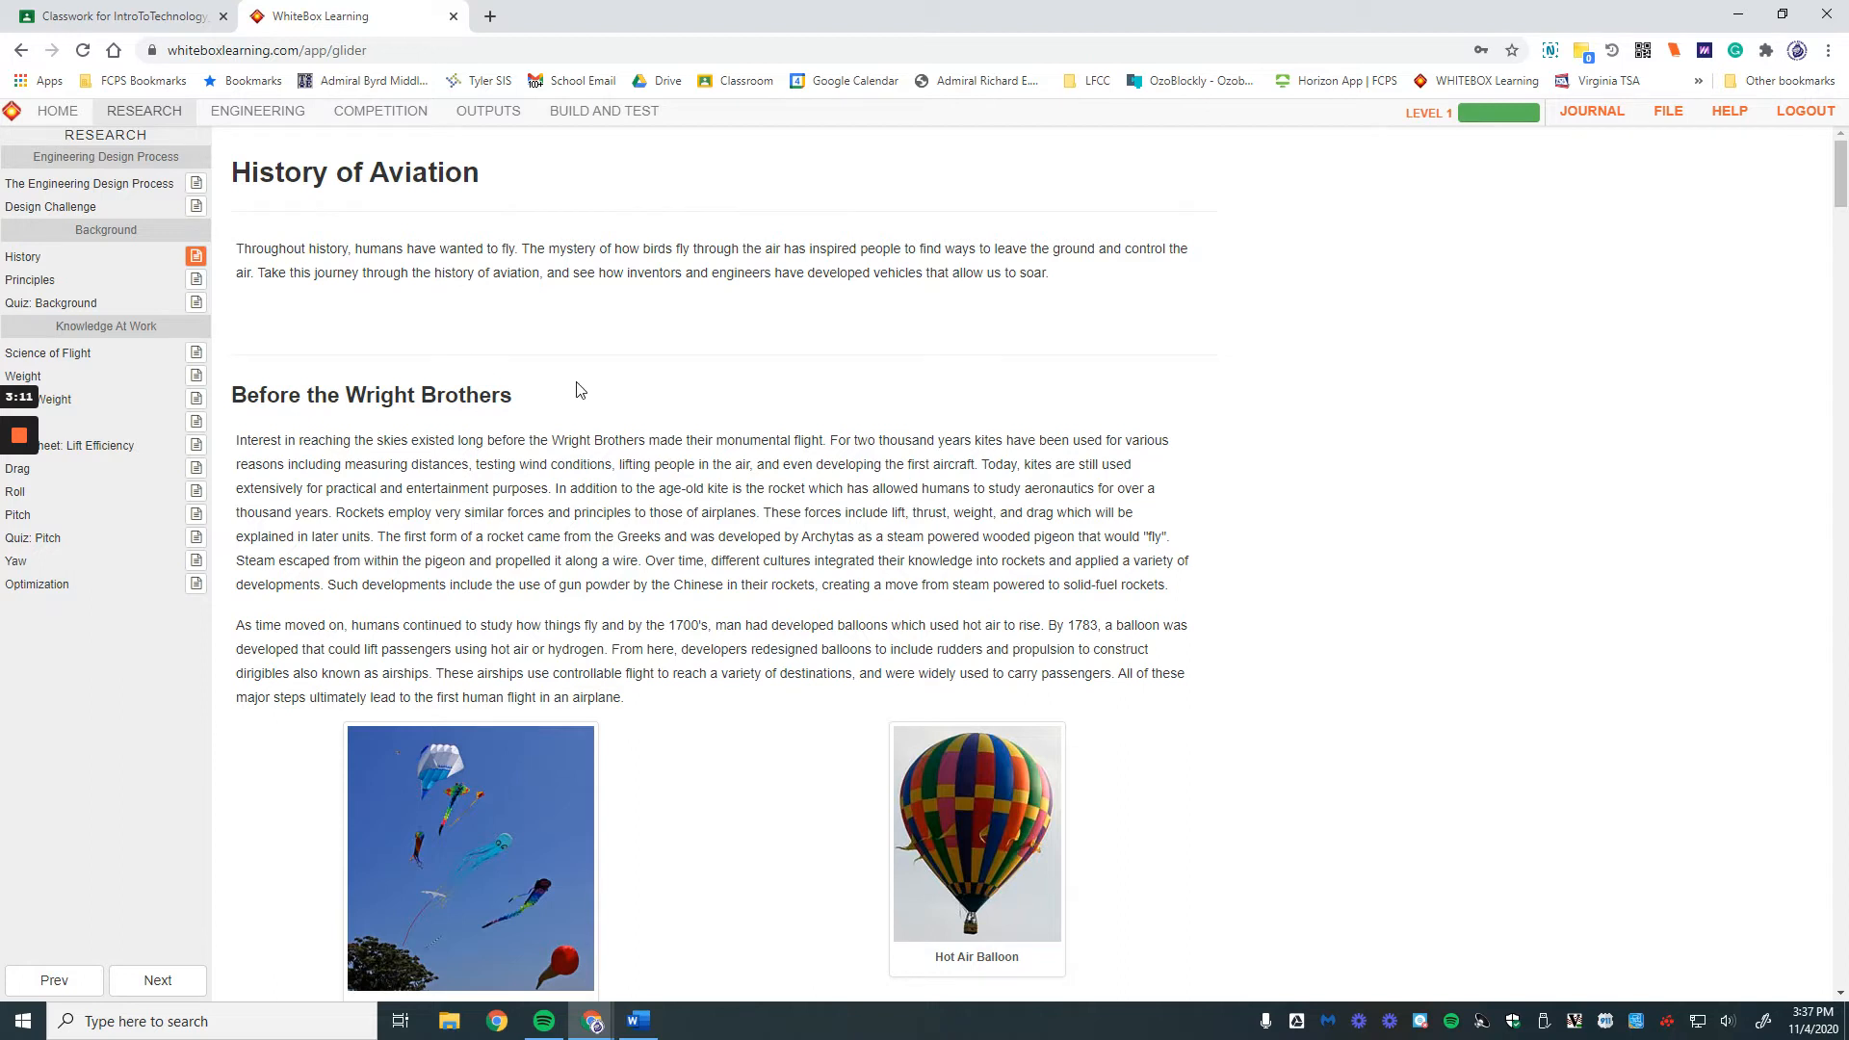
# Step: Scroll to the end of the History of Aviation page and go on to Principles
pyautogui.scroll(-5, 580, 389)
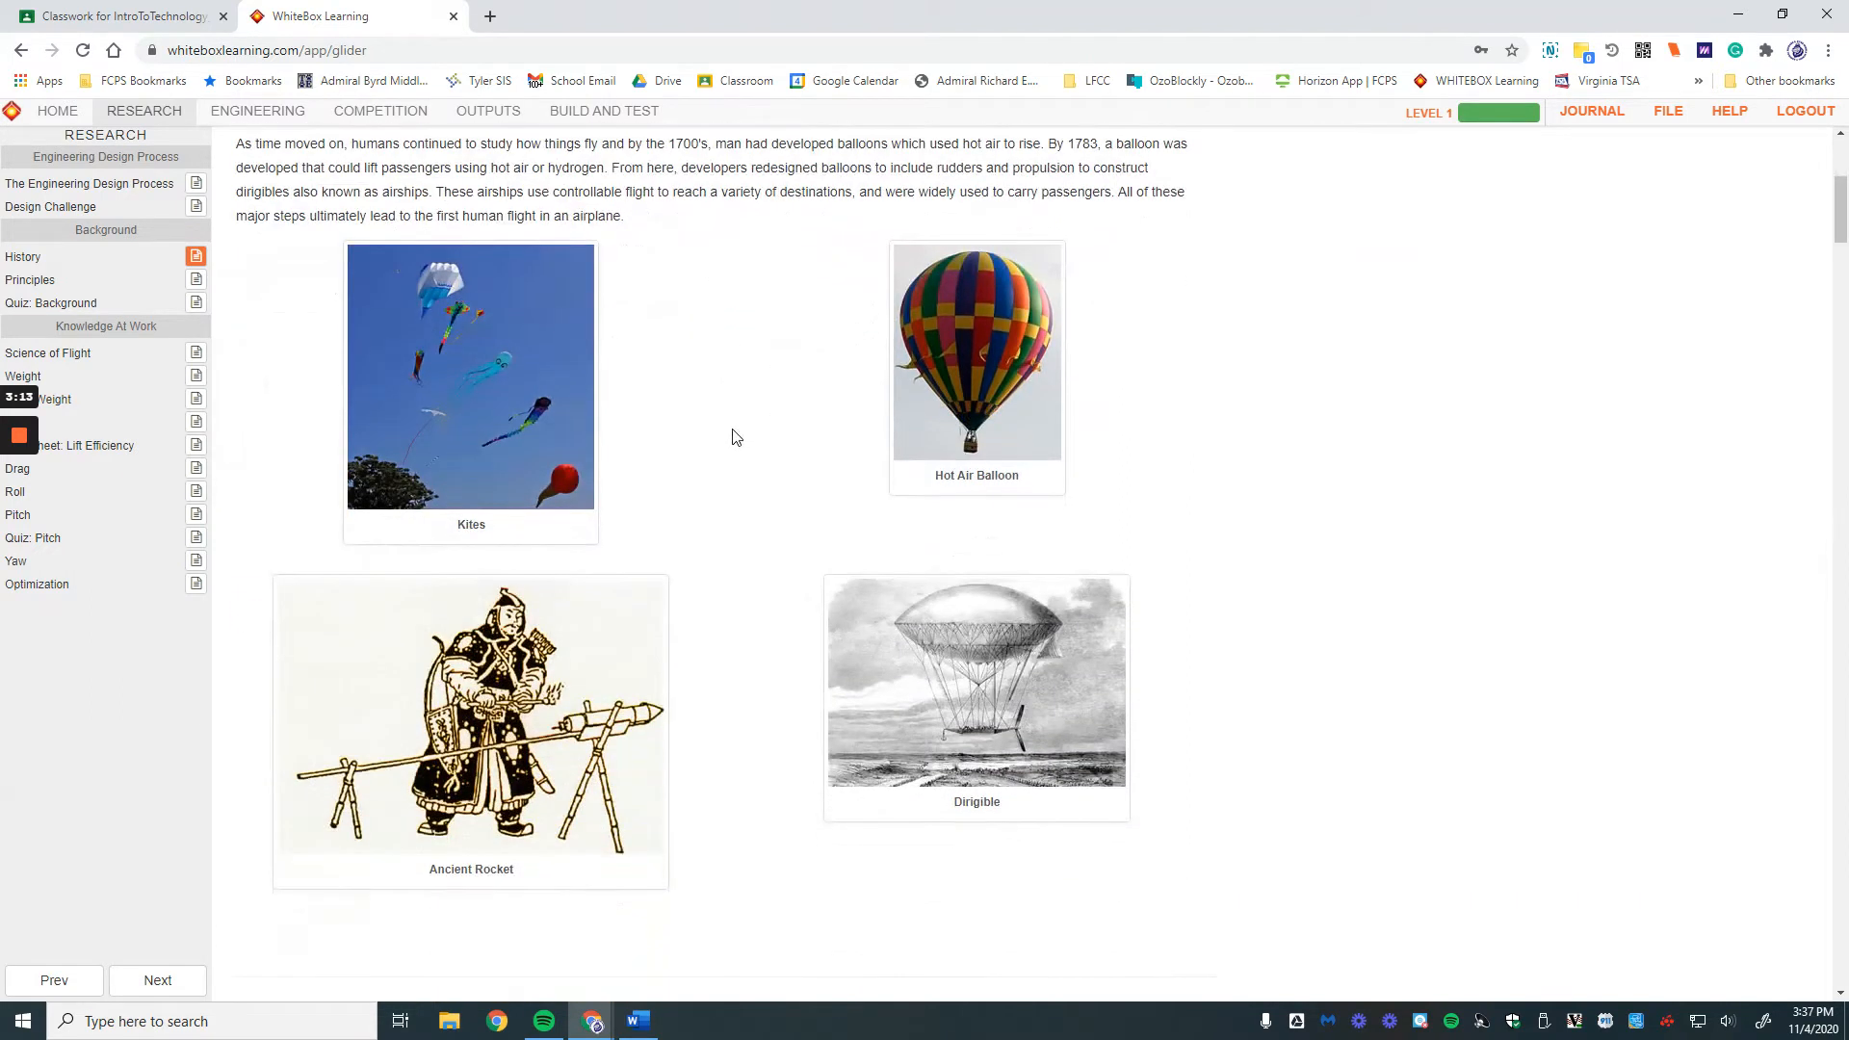
pyautogui.scroll(-6, 734, 428)
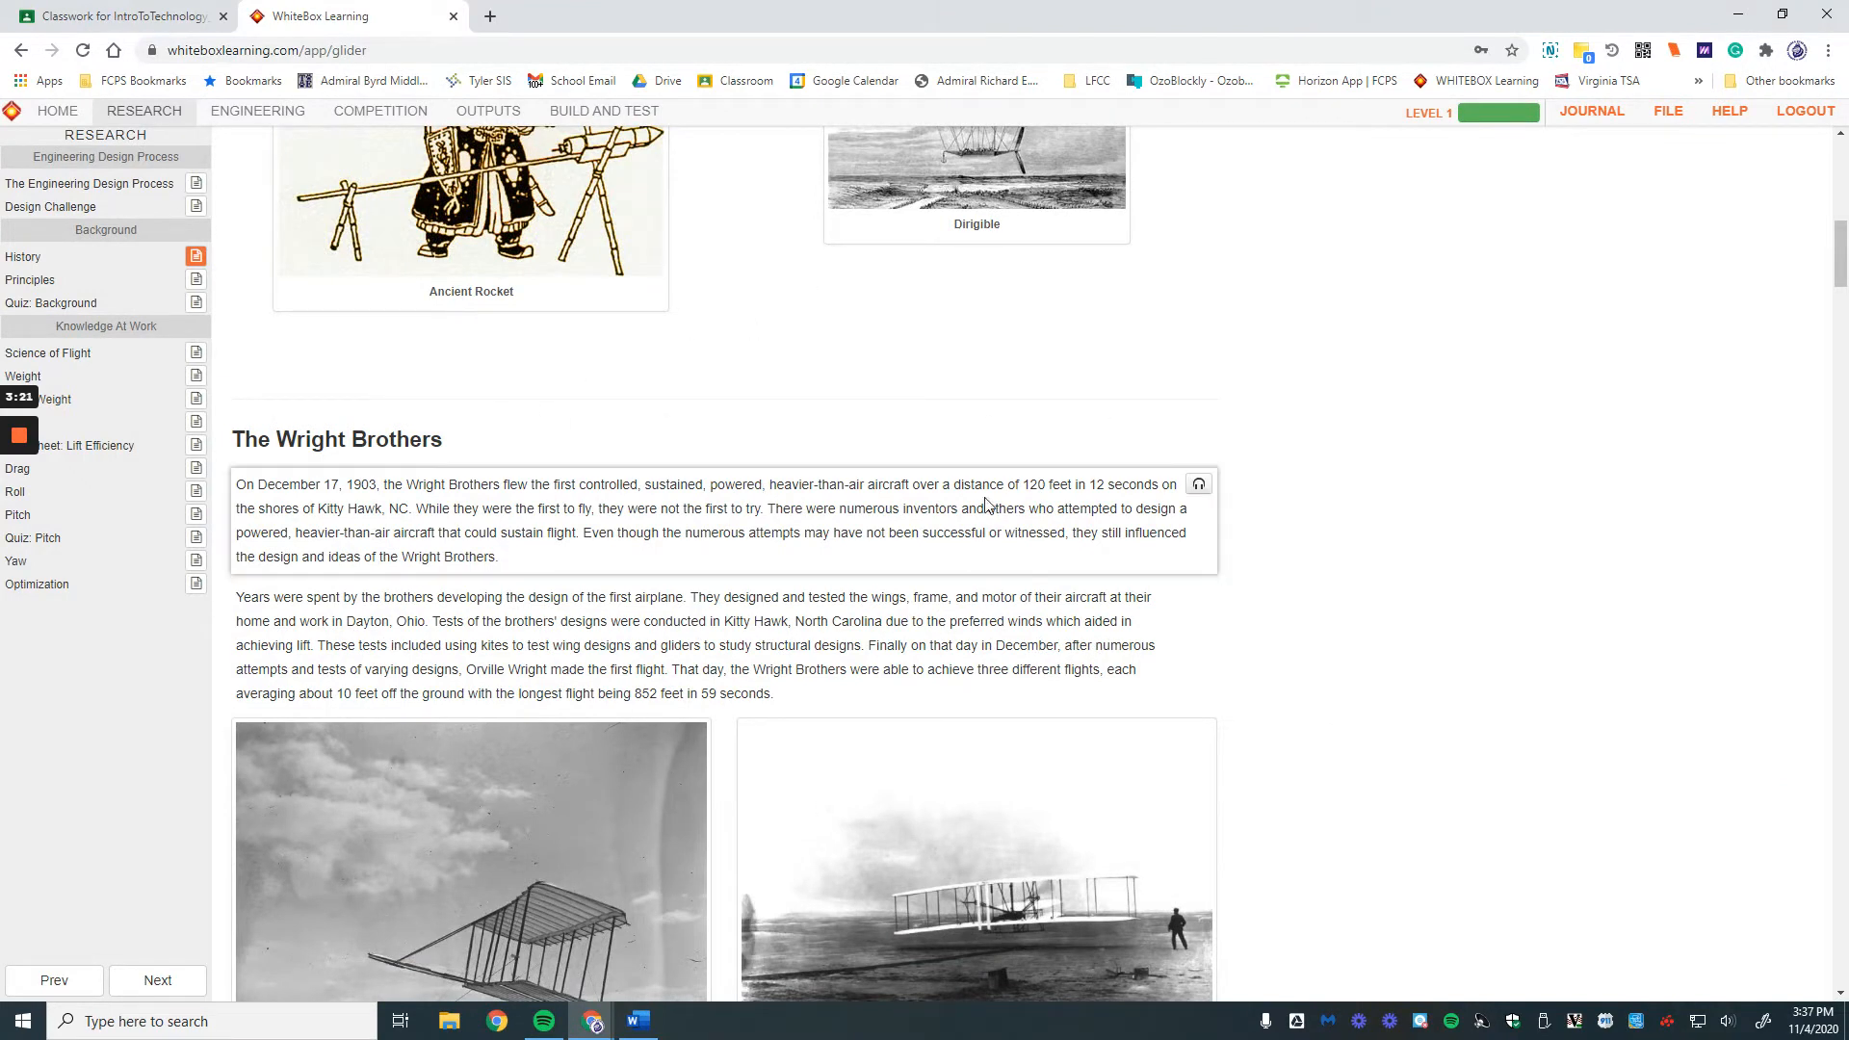
pyautogui.scroll(-10, 1429, 513)
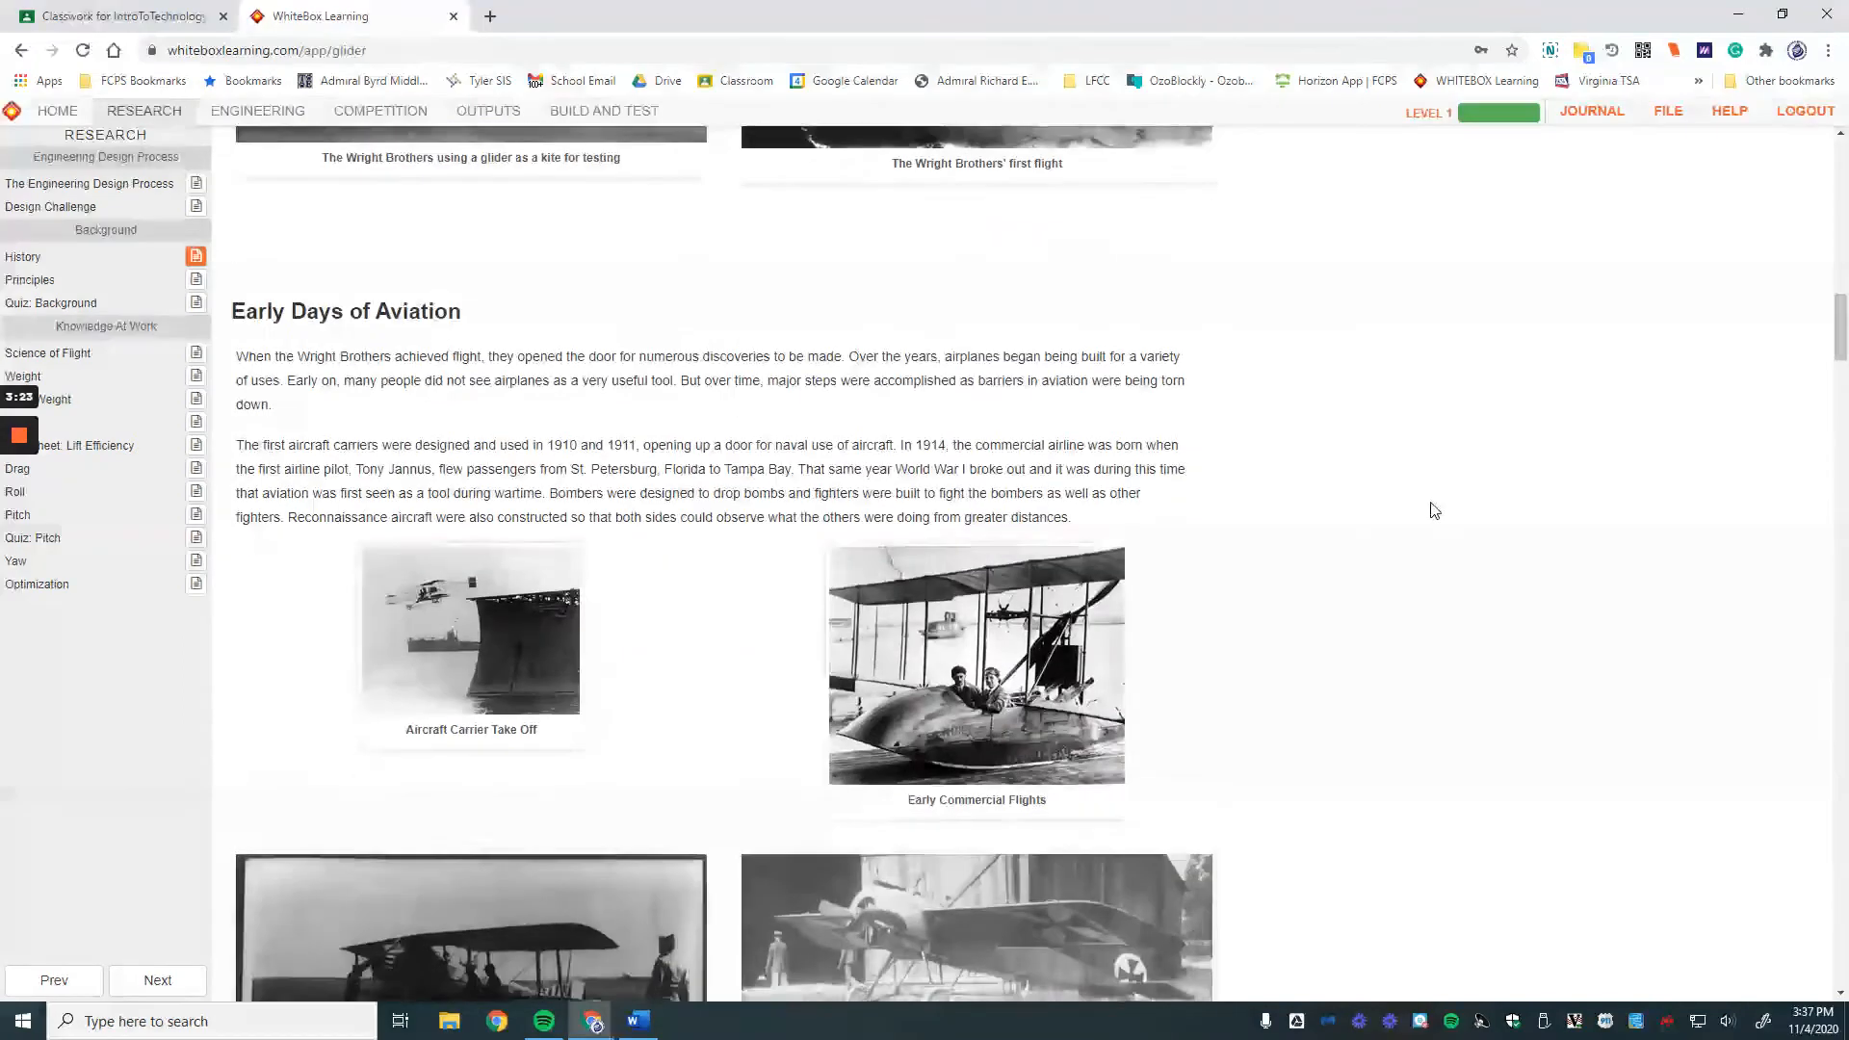
pyautogui.scroll(-3, 1436, 508)
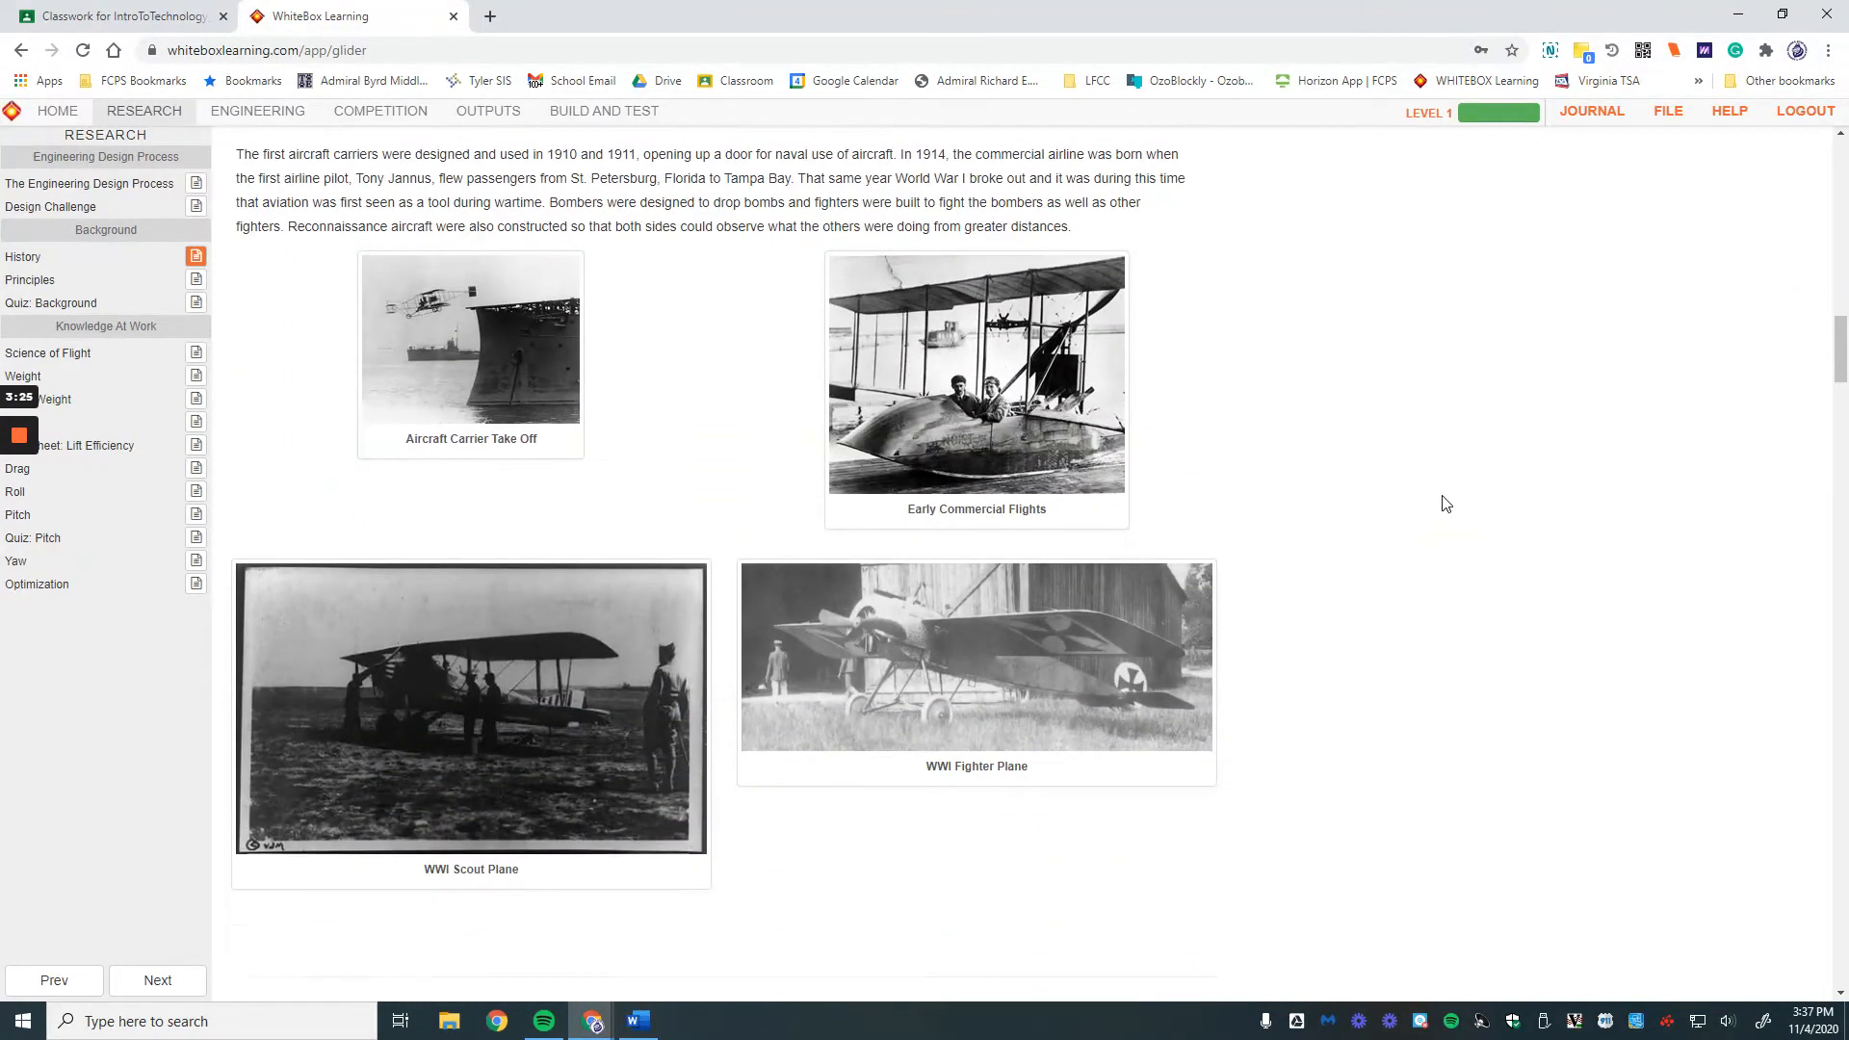
pyautogui.scroll(-4, 1445, 502)
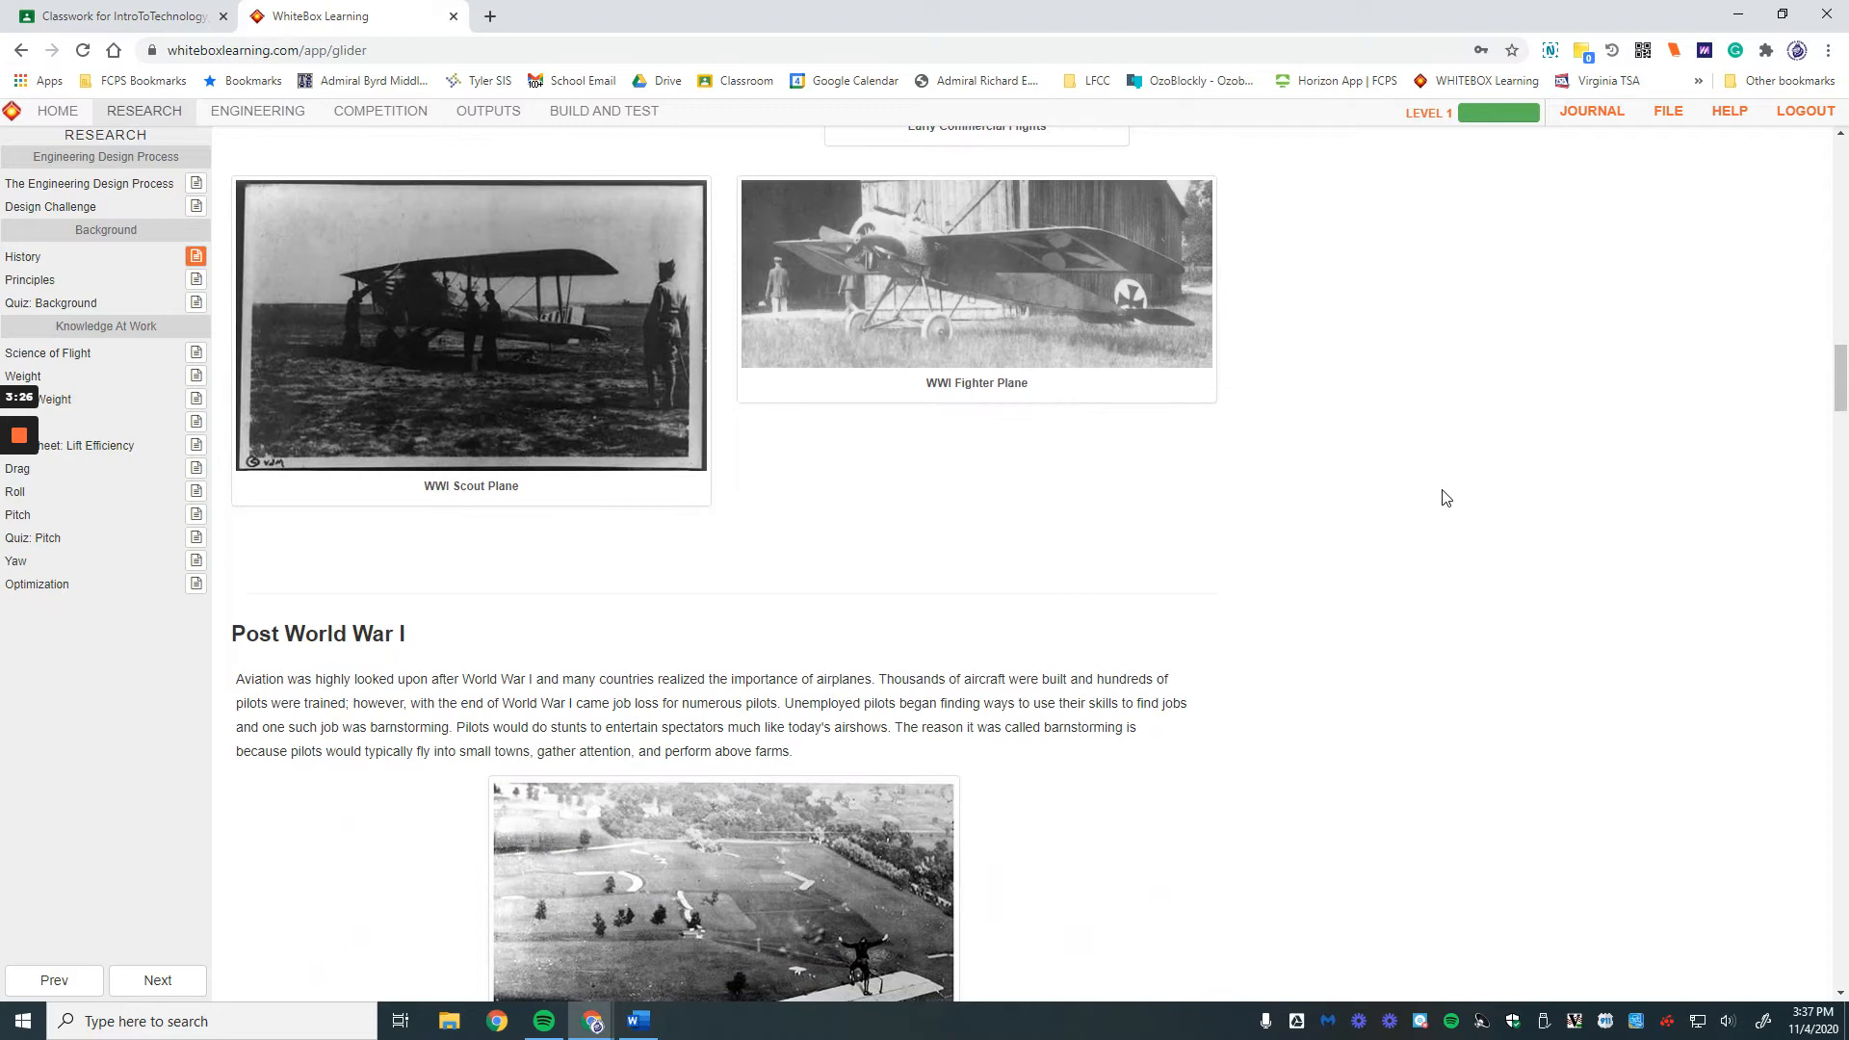
pyautogui.scroll(-3, 1444, 497)
pyautogui.scroll(-4, 1223, 659)
pyautogui.scroll(-6, 1227, 663)
pyautogui.scroll(-20, 1239, 657)
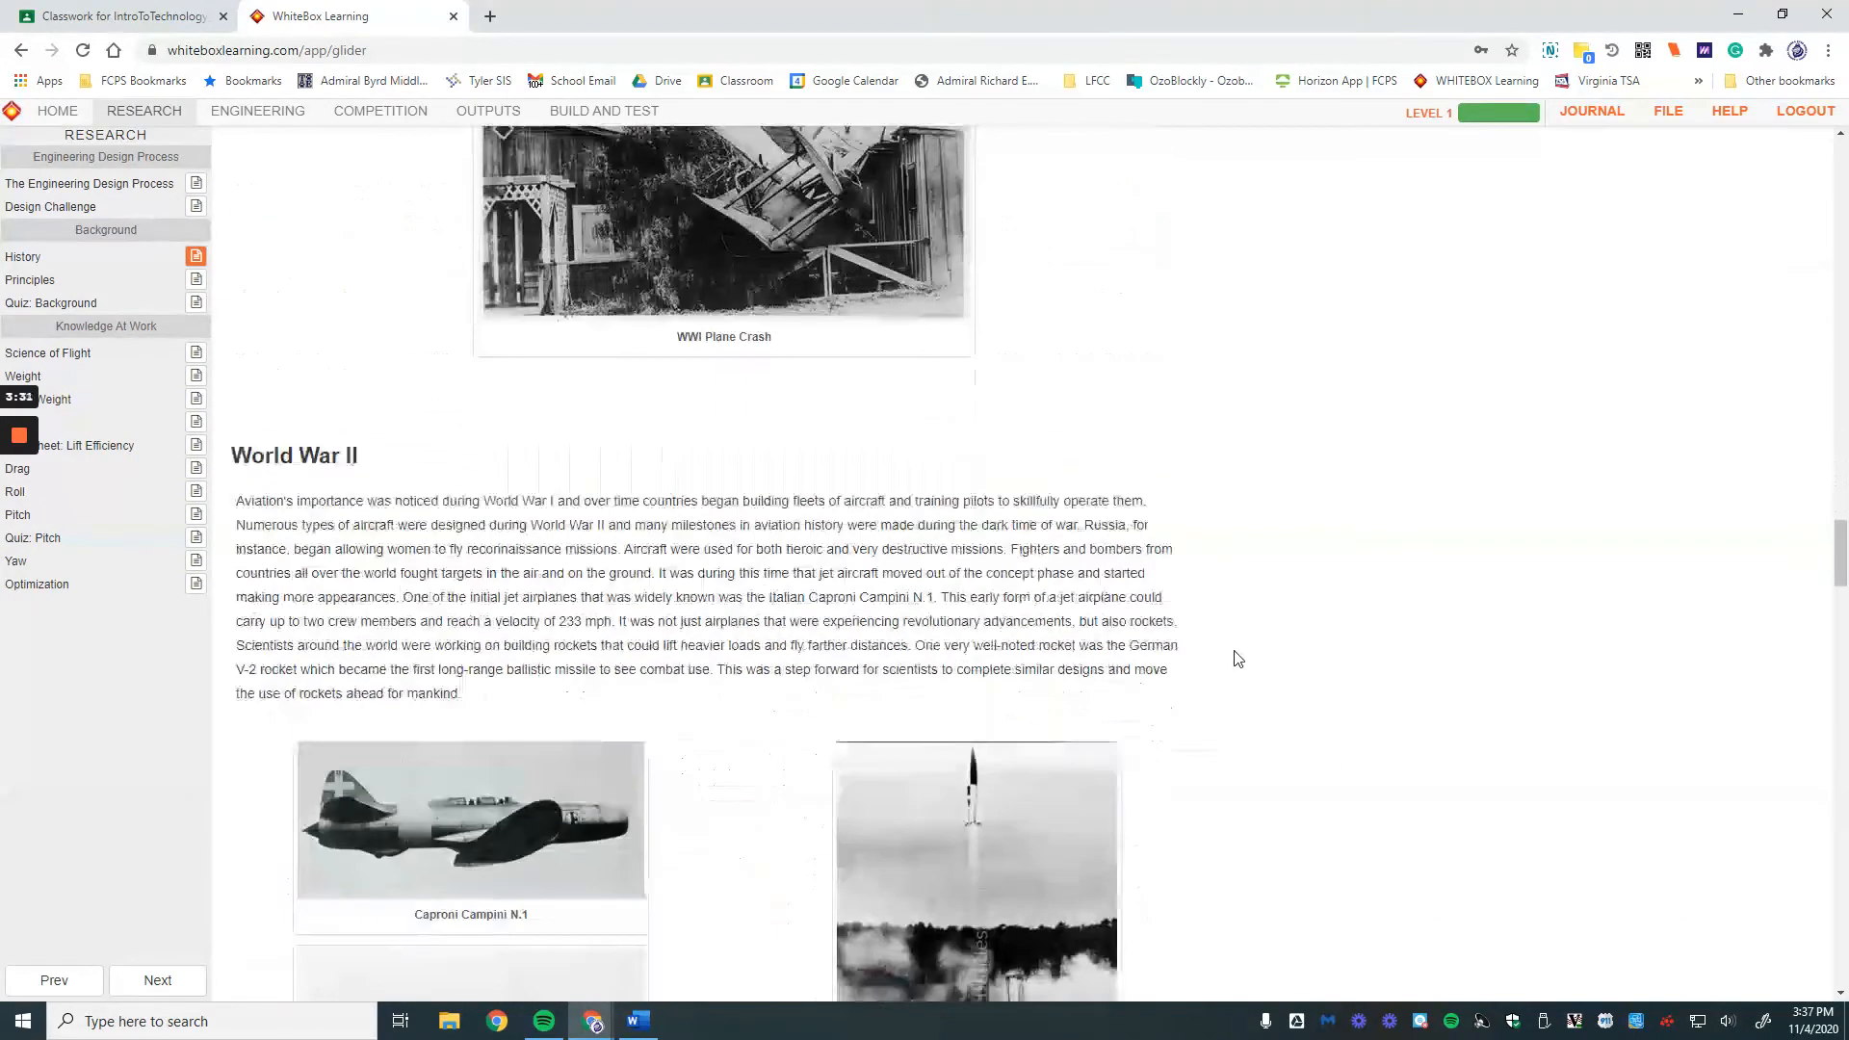
pyautogui.scroll(-5, 1239, 652)
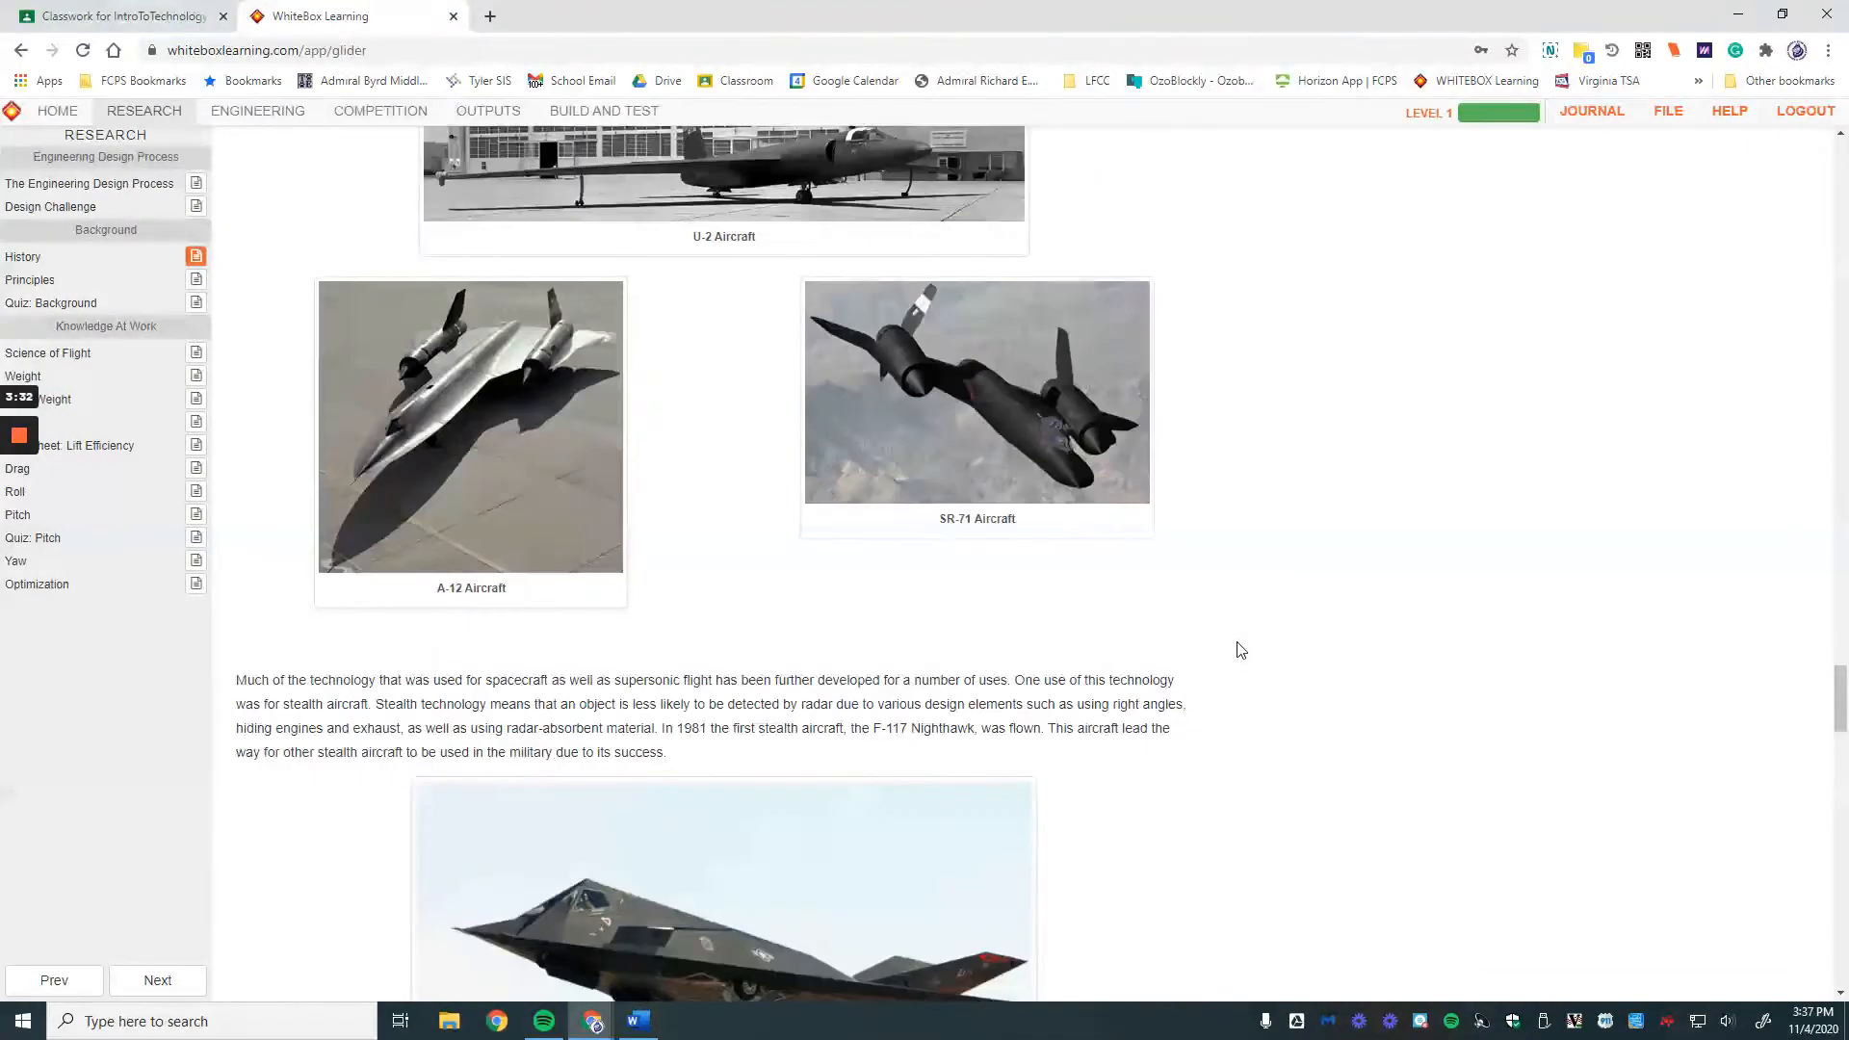
pyautogui.scroll(-4, 1240, 650)
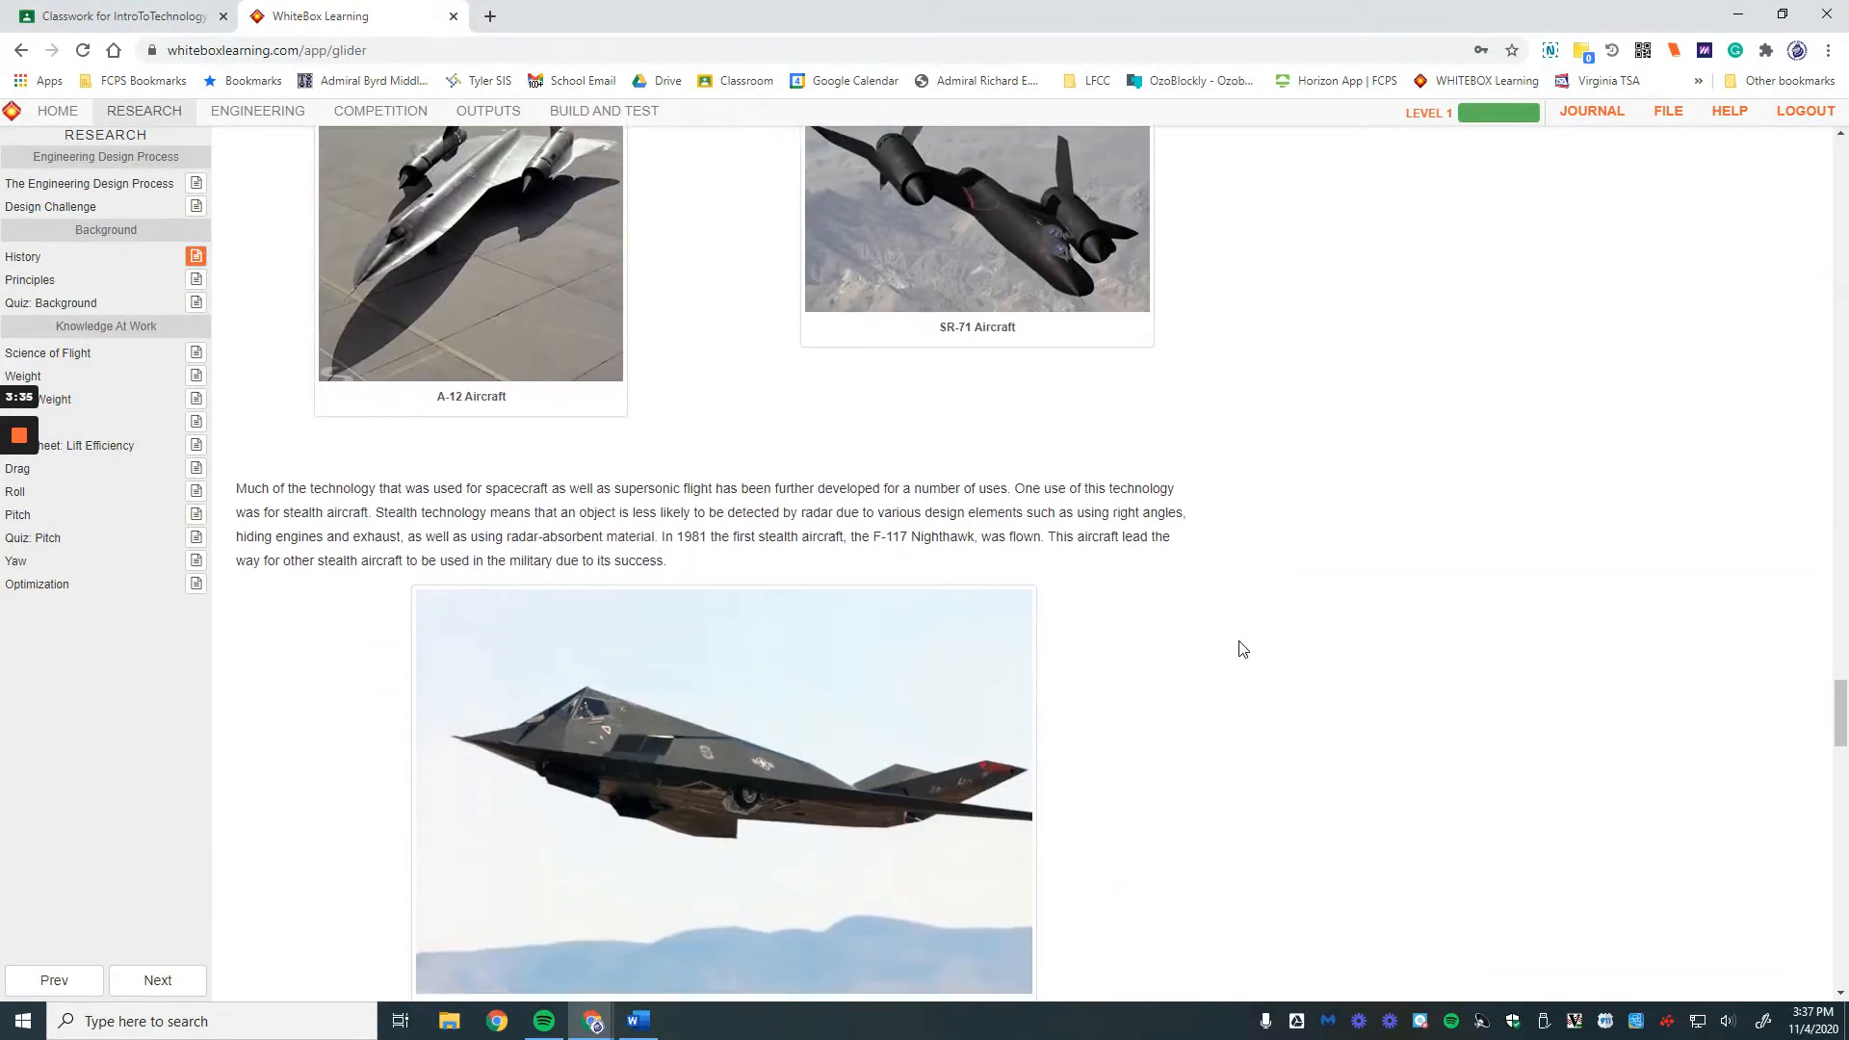
pyautogui.scroll(-2, 1233, 664)
pyautogui.scroll(-6, 1235, 679)
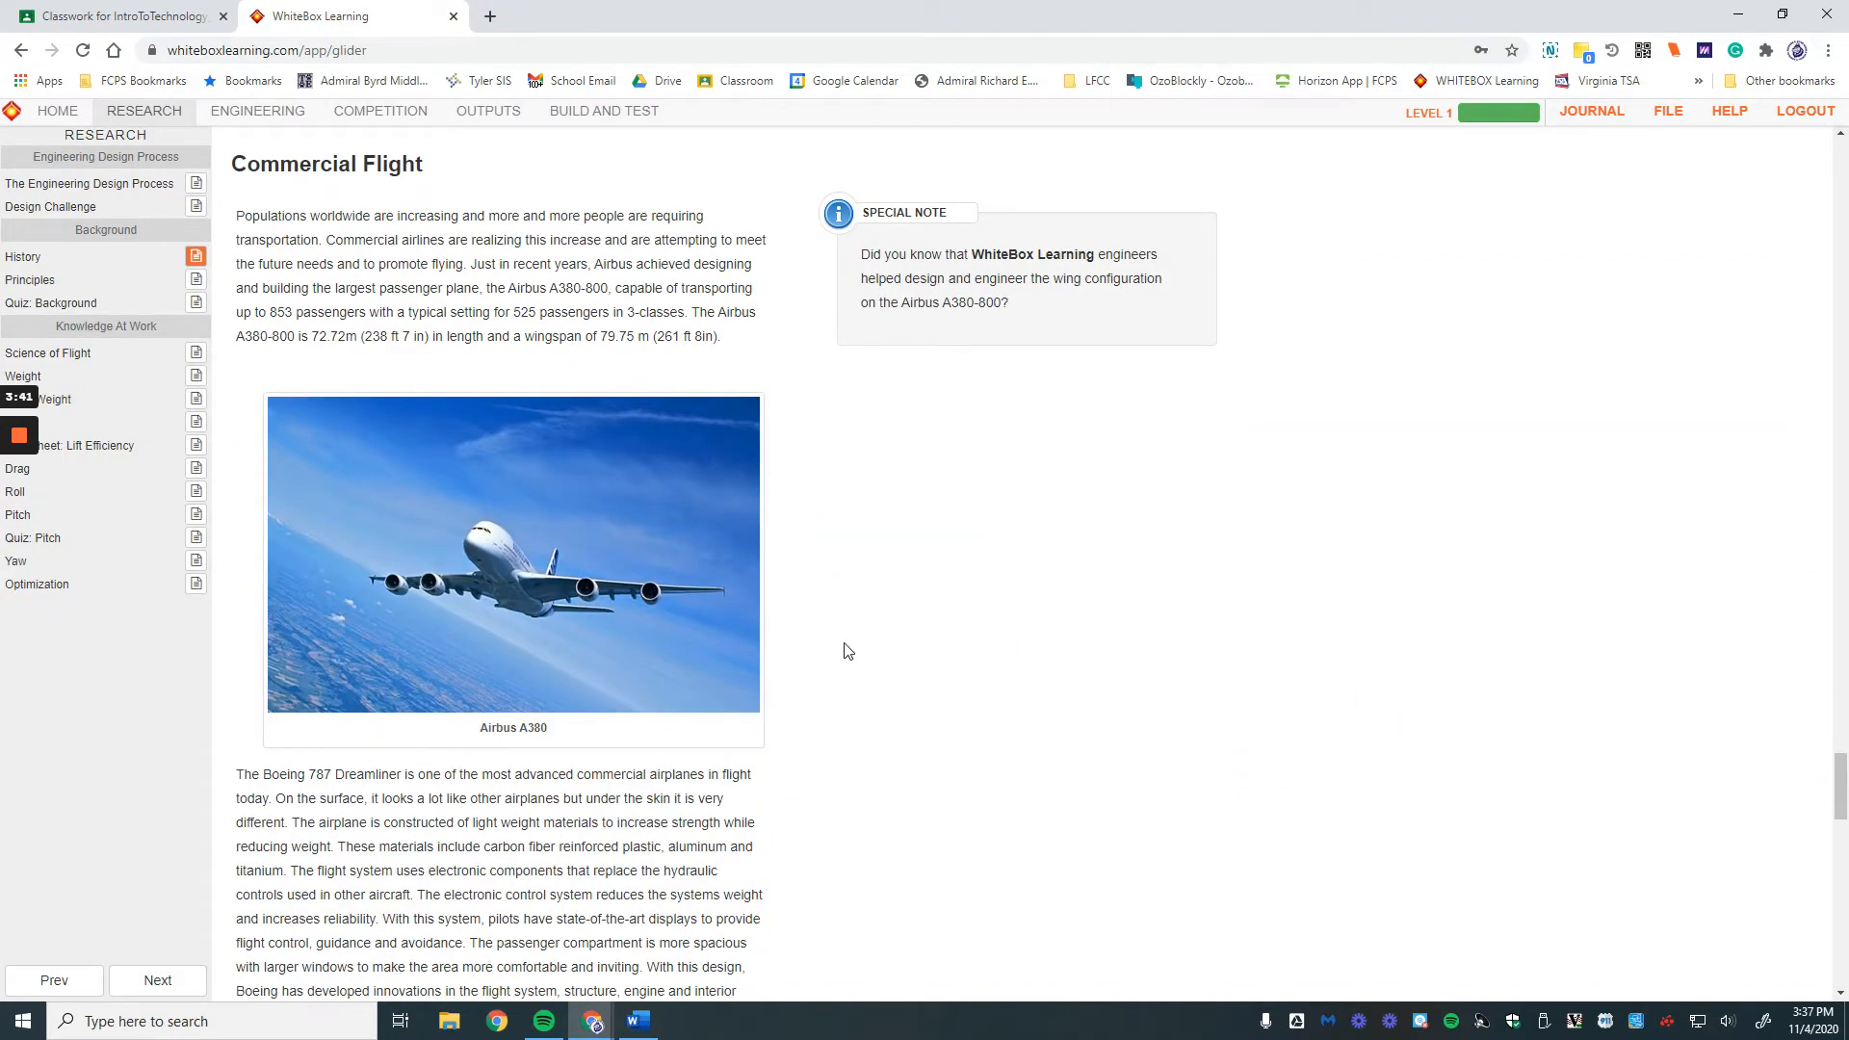
pyautogui.scroll(-4, 991, 599)
pyautogui.scroll(-13, 992, 598)
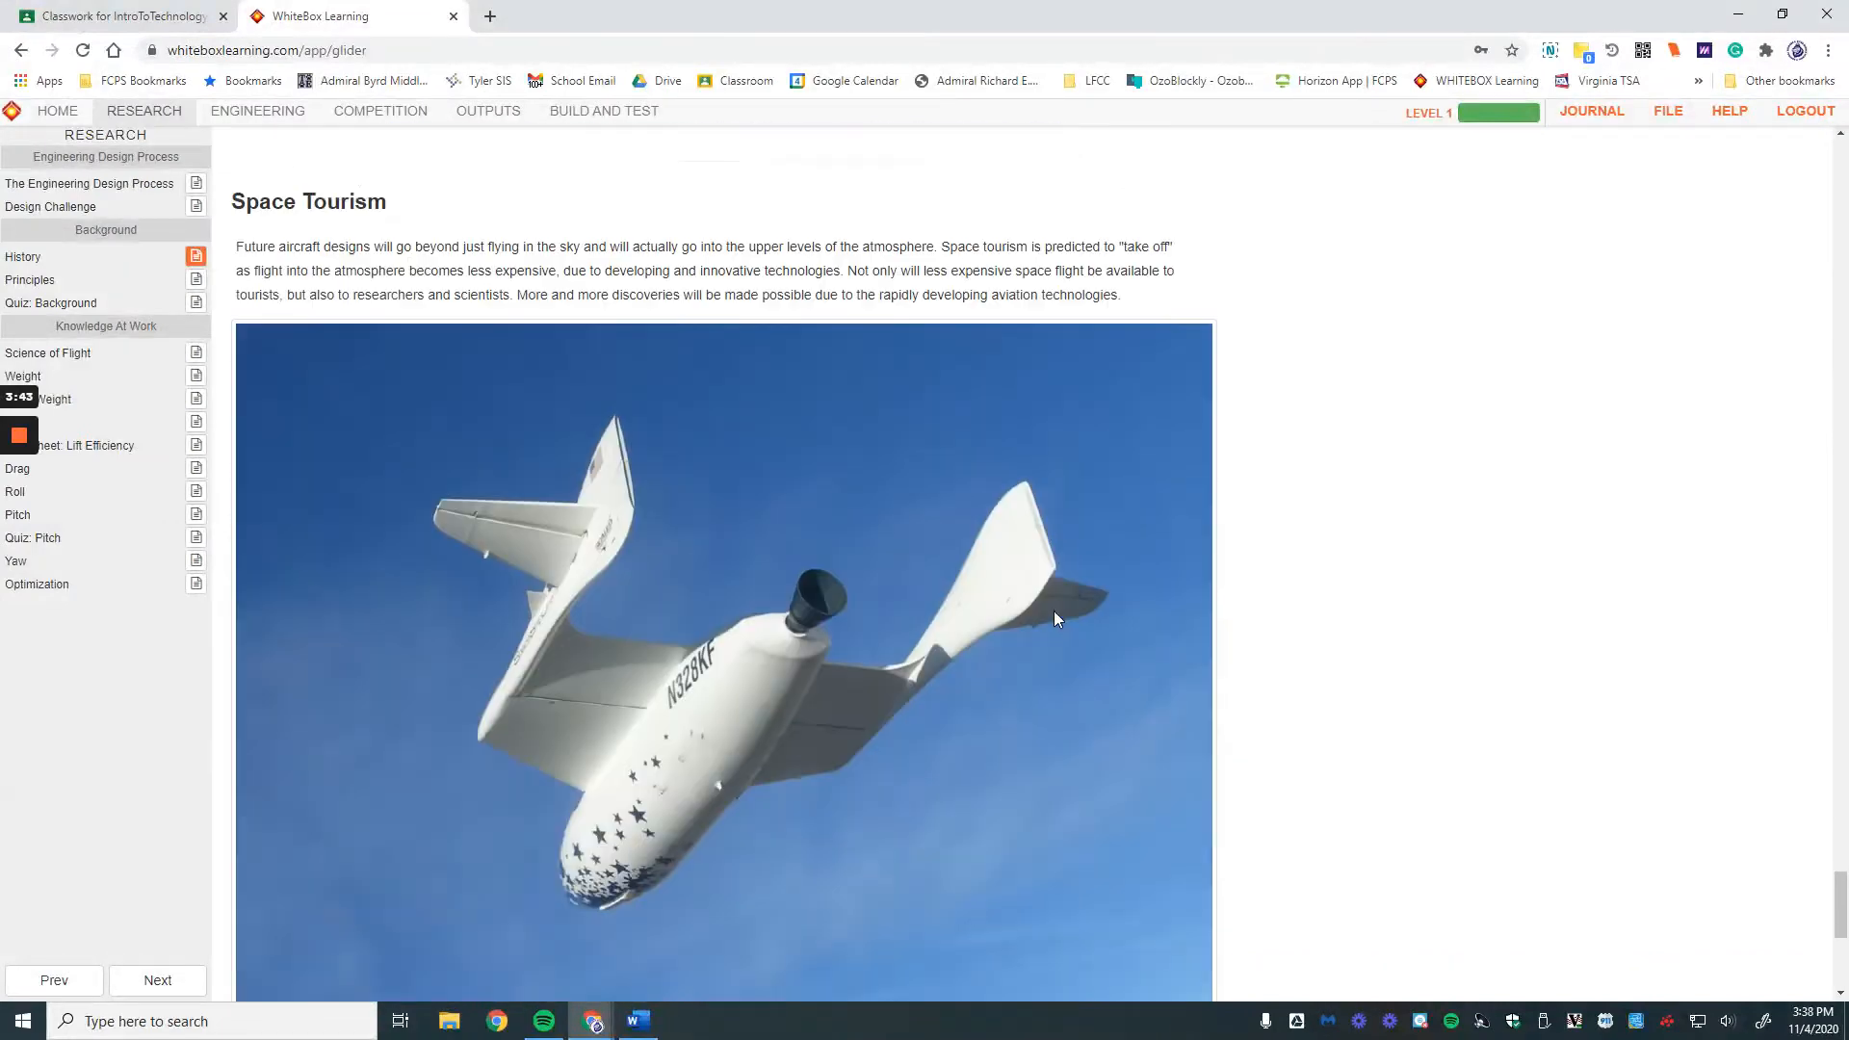
pyautogui.scroll(-3, 1065, 616)
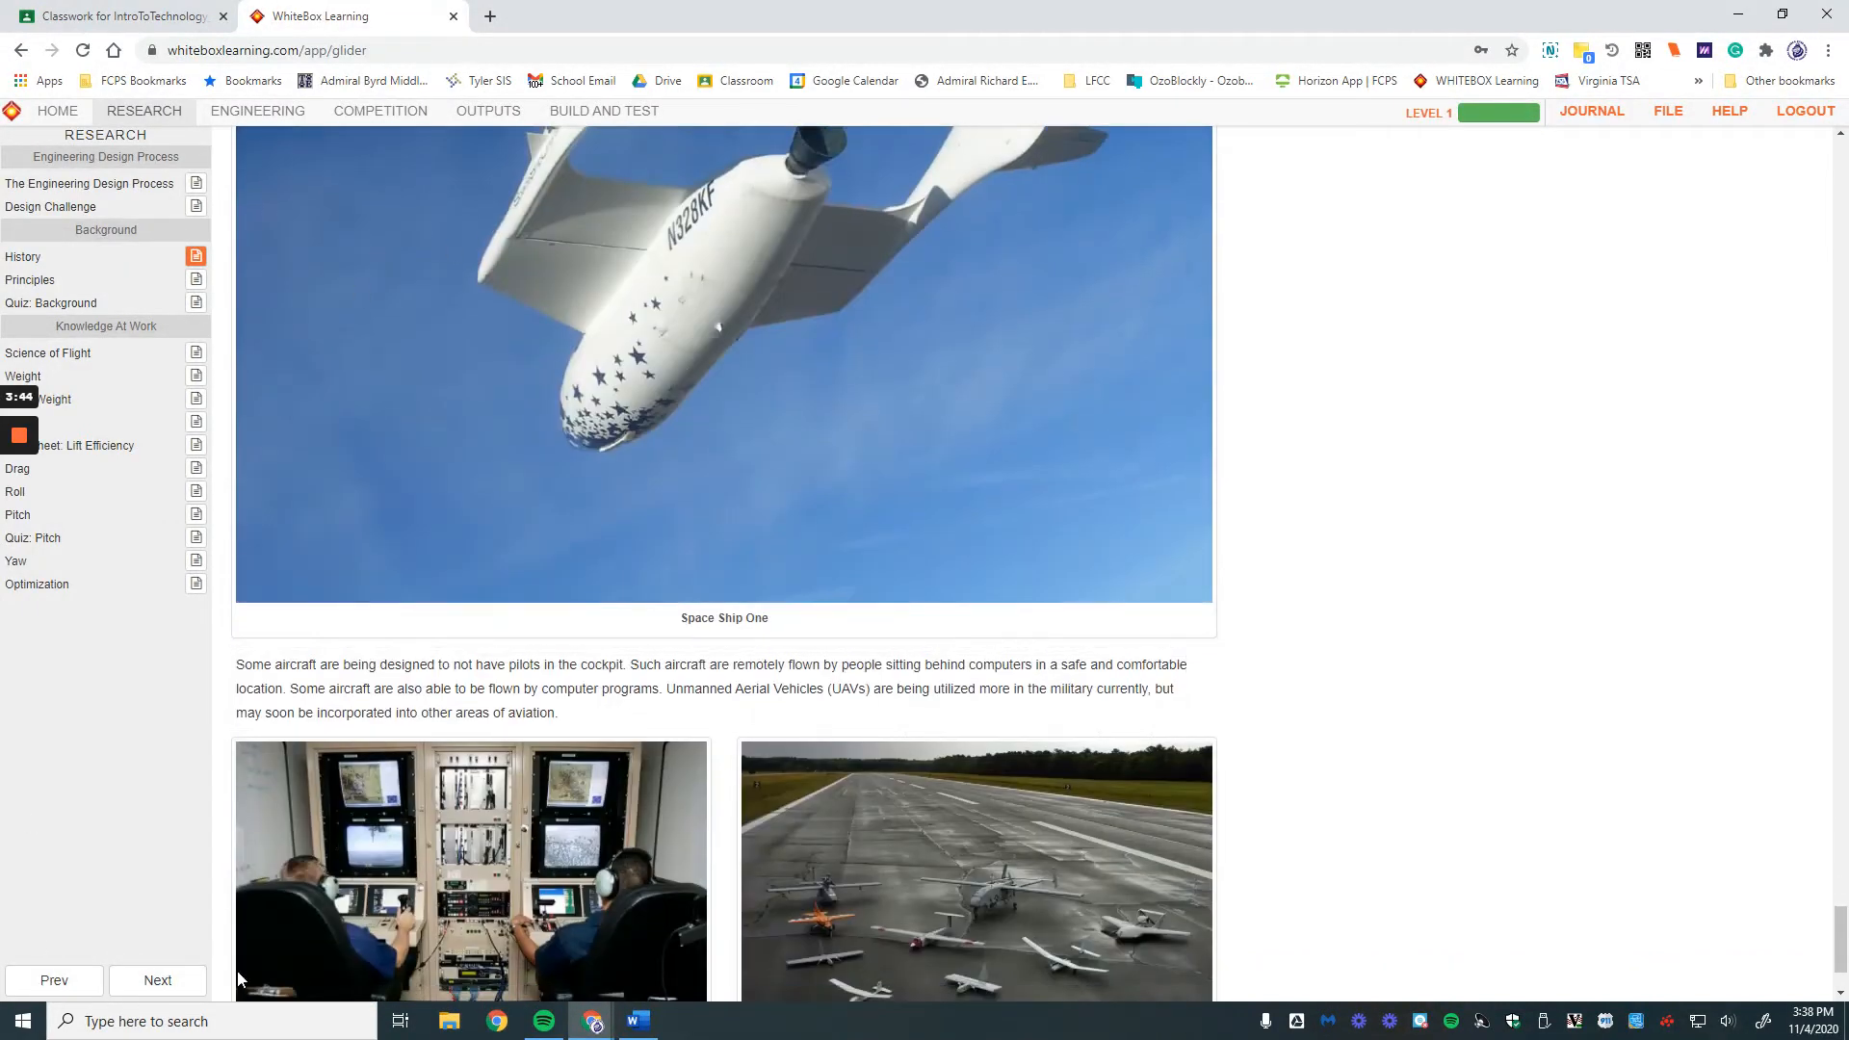
pyautogui.click(157, 981)
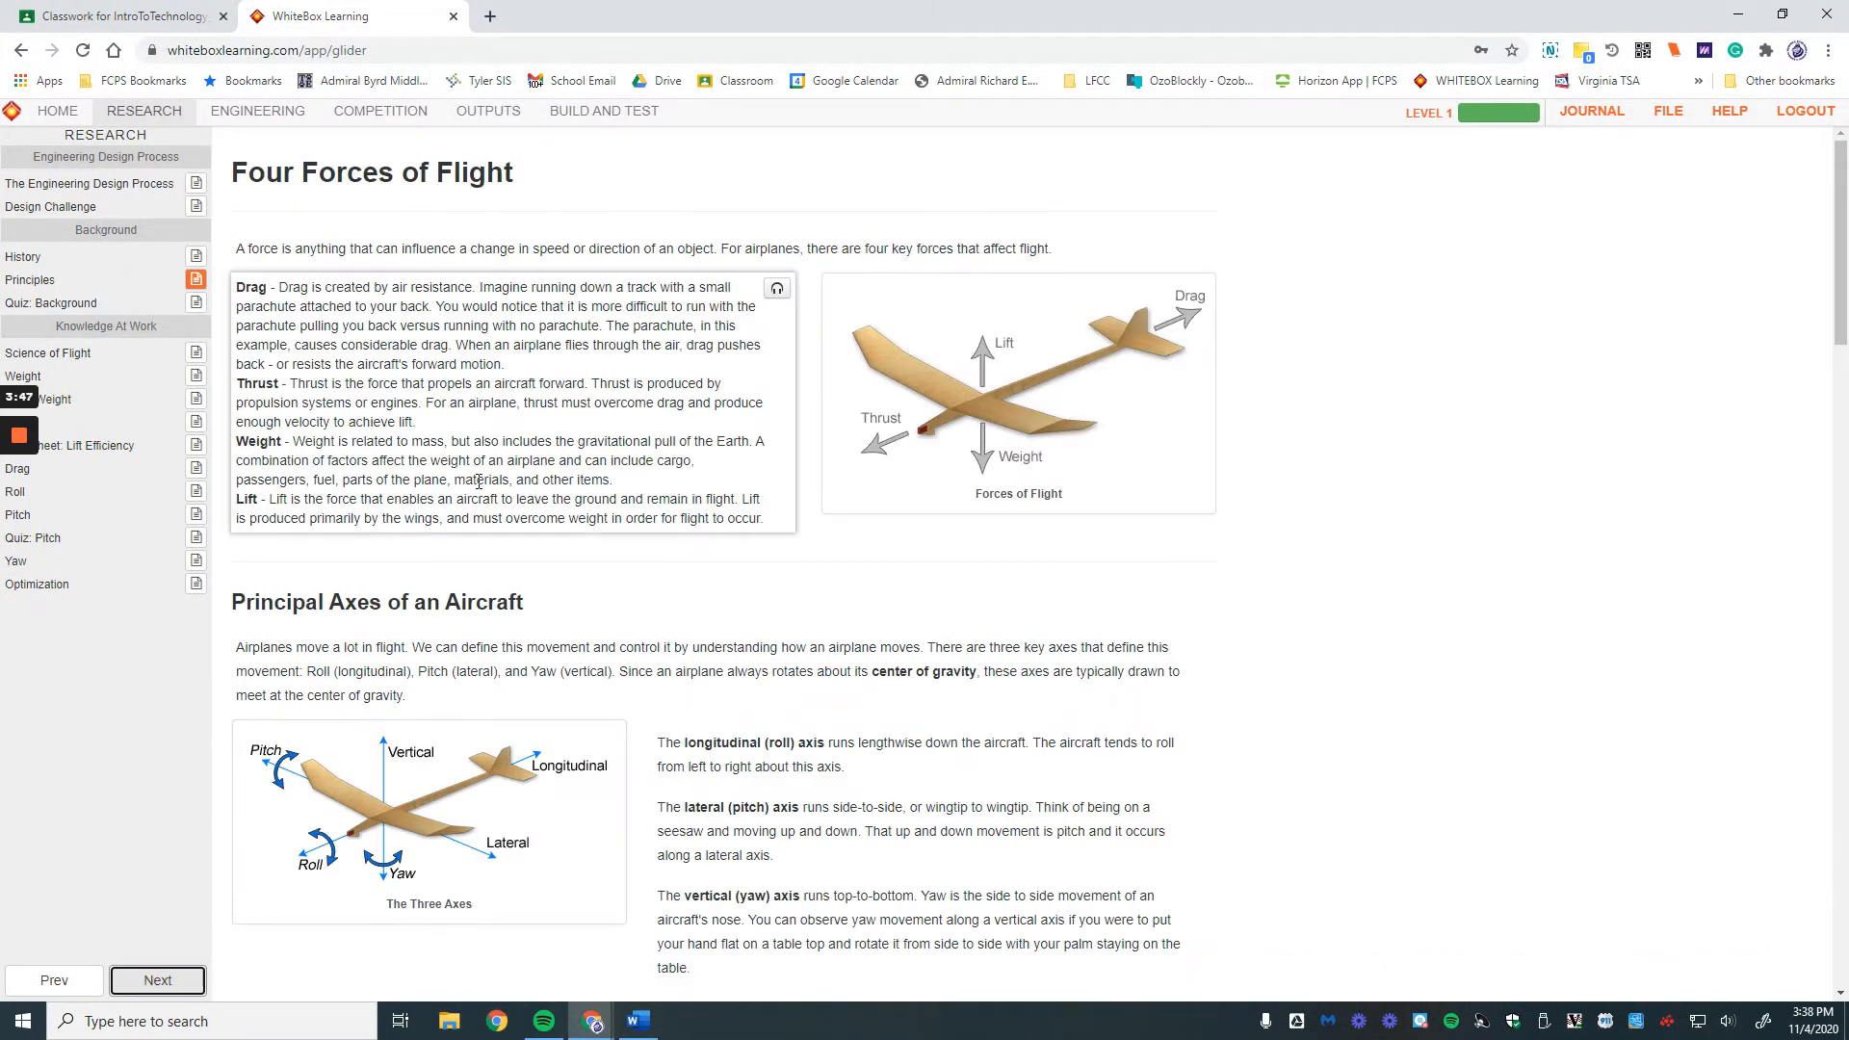
# Step: Read Principles, check the 100% Background quiz result, and reach Newton's Laws on Science of Flight
pyautogui.scroll(-8, 365, 186)
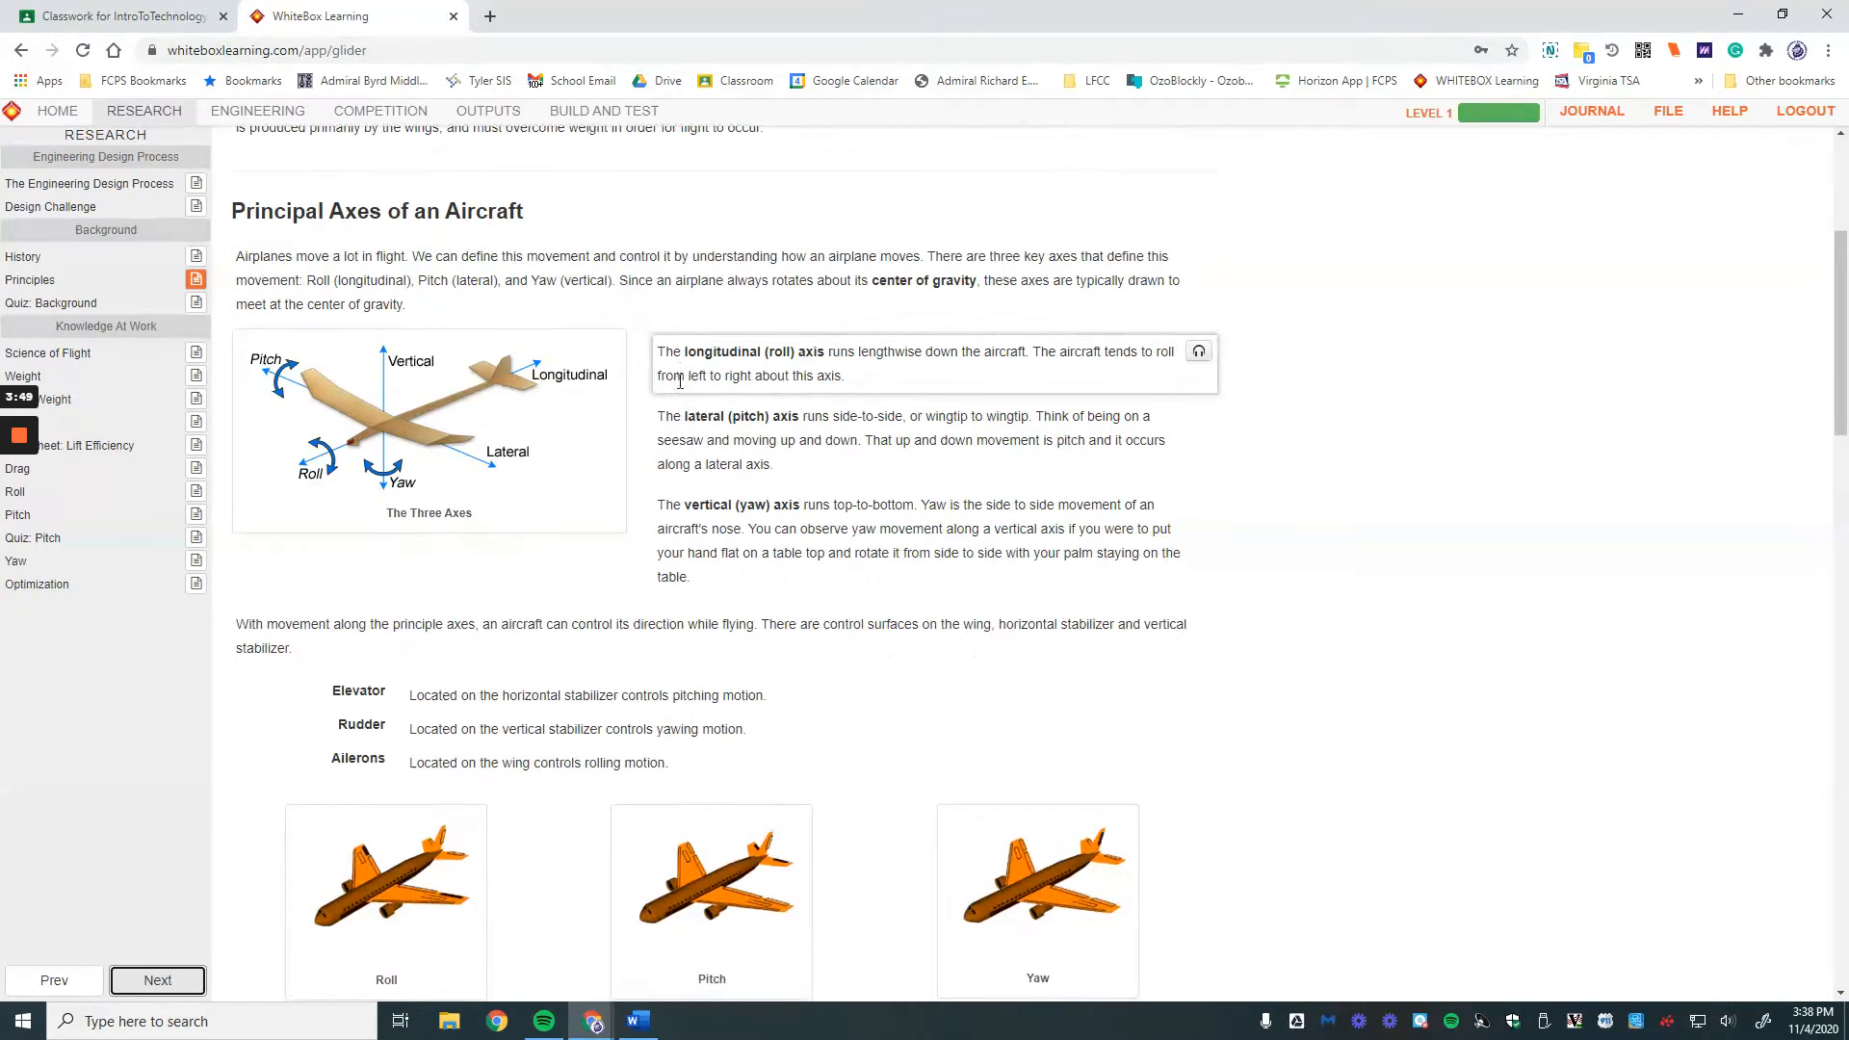
pyautogui.scroll(-8, 642, 661)
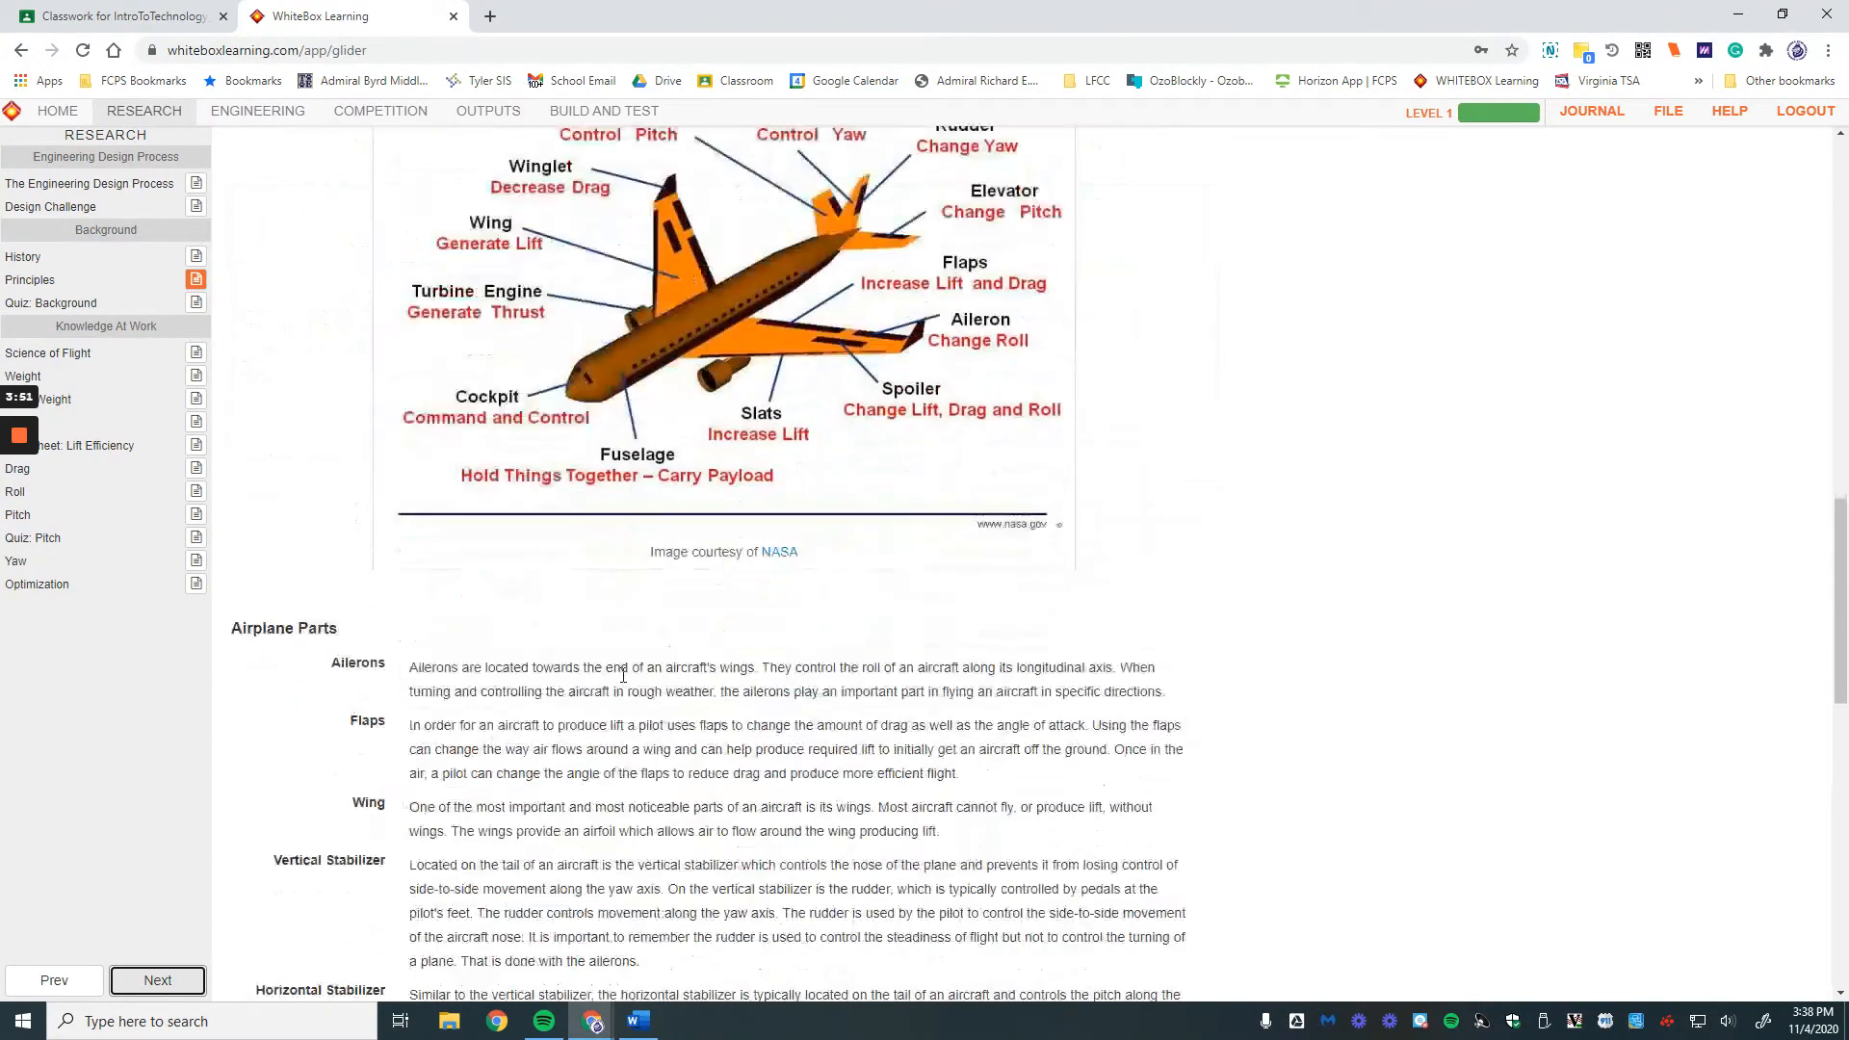
pyautogui.click(160, 982)
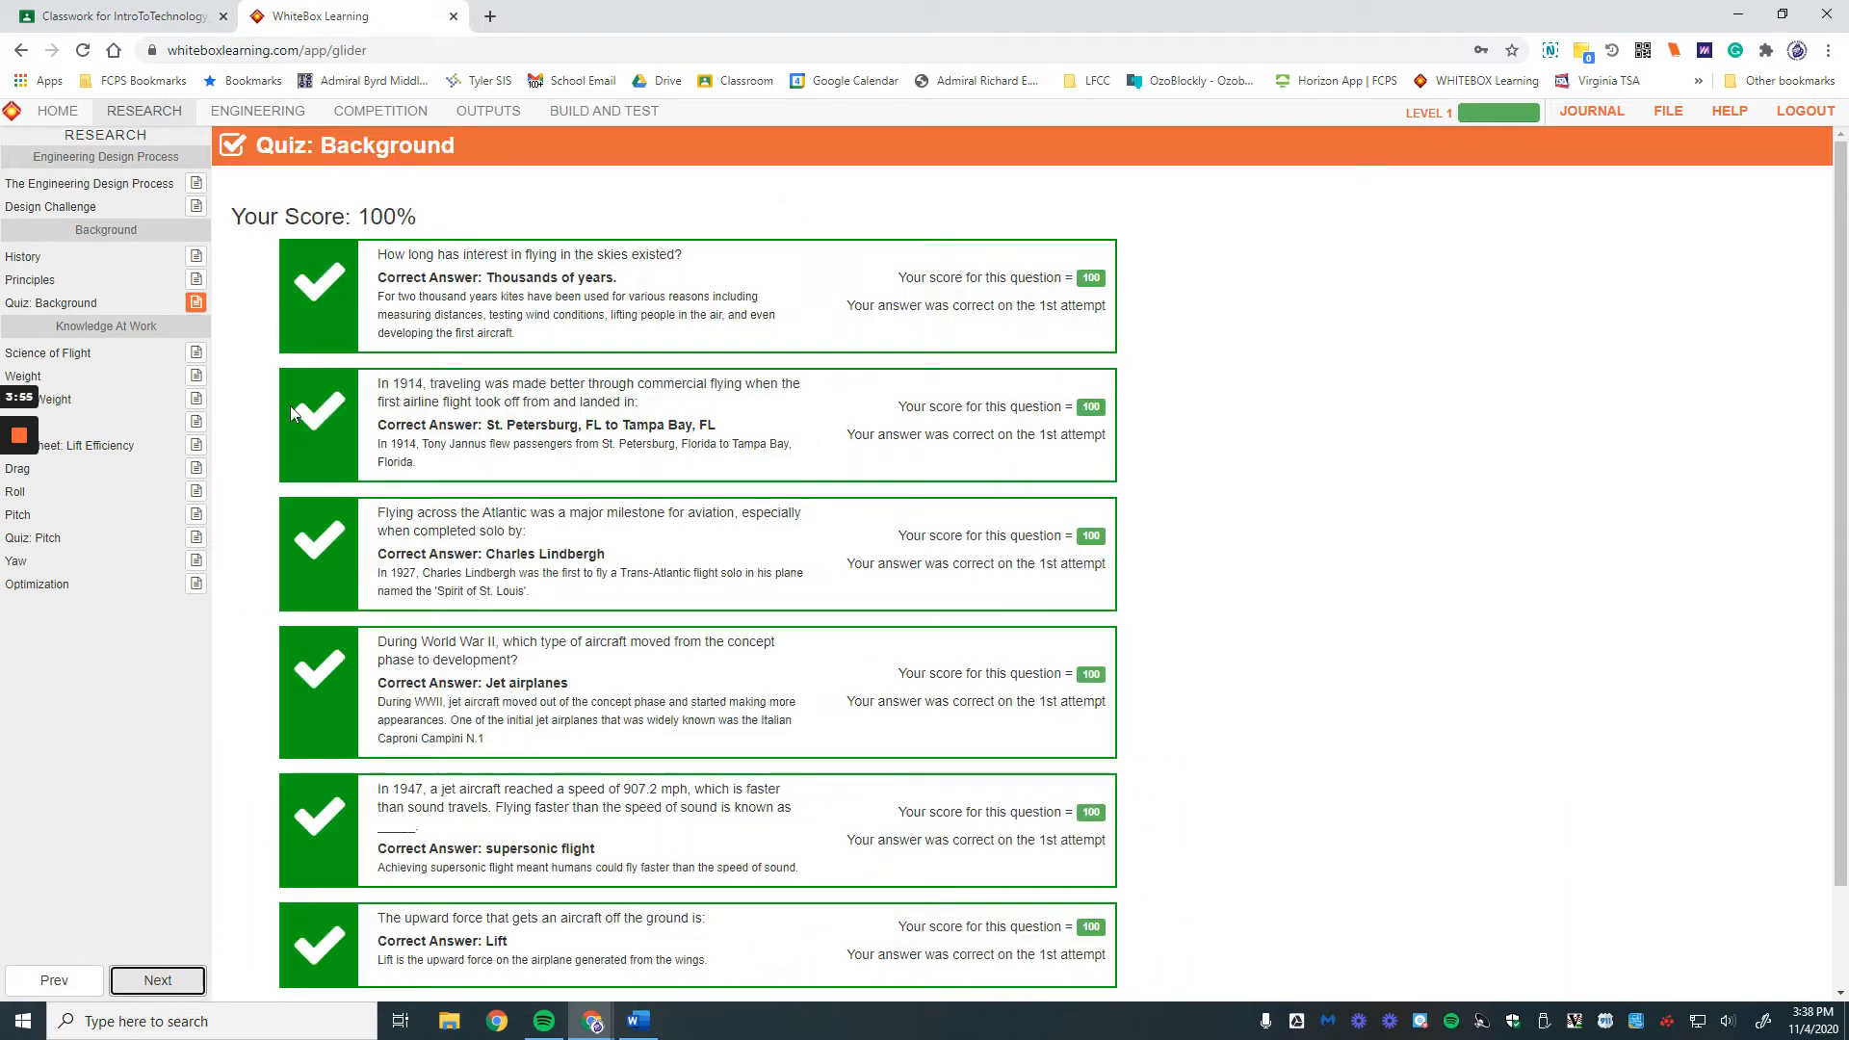
pyautogui.click(118, 983)
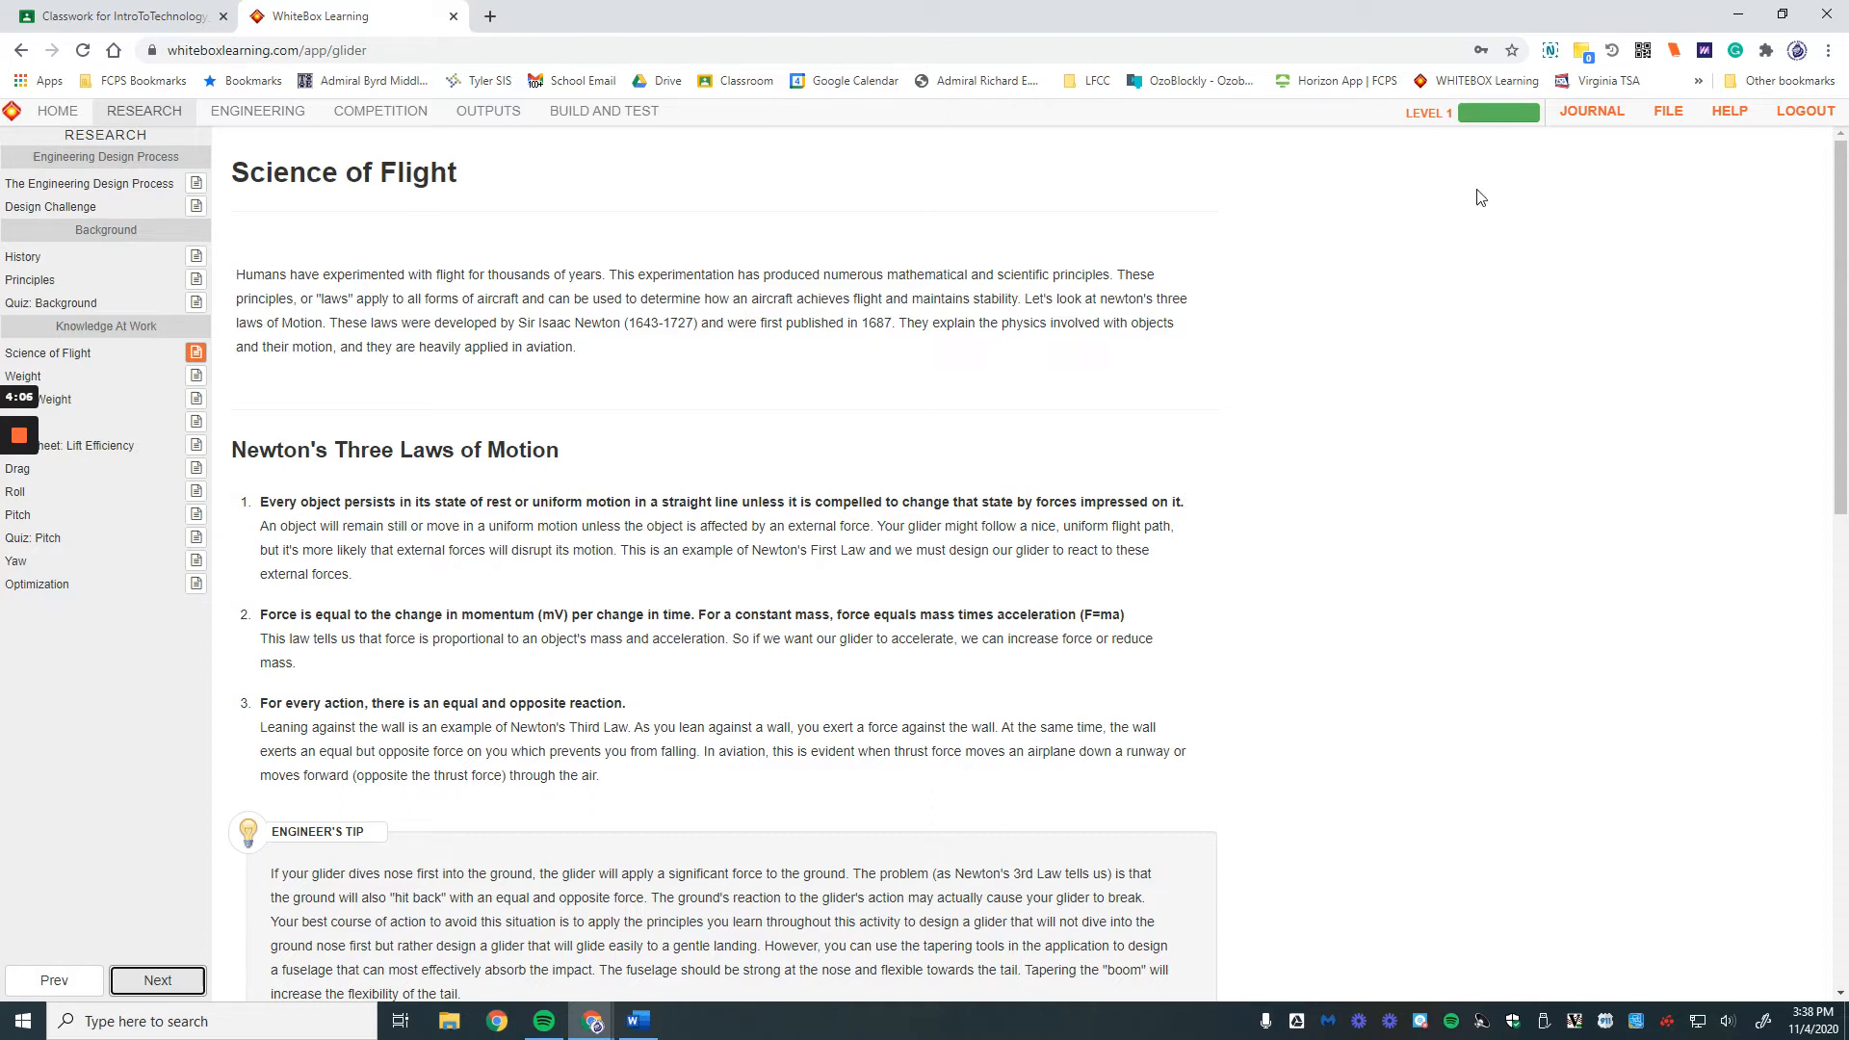
# Step: Open the Level 1 progress summary with scores and national ranking
pyautogui.click(1483, 112)
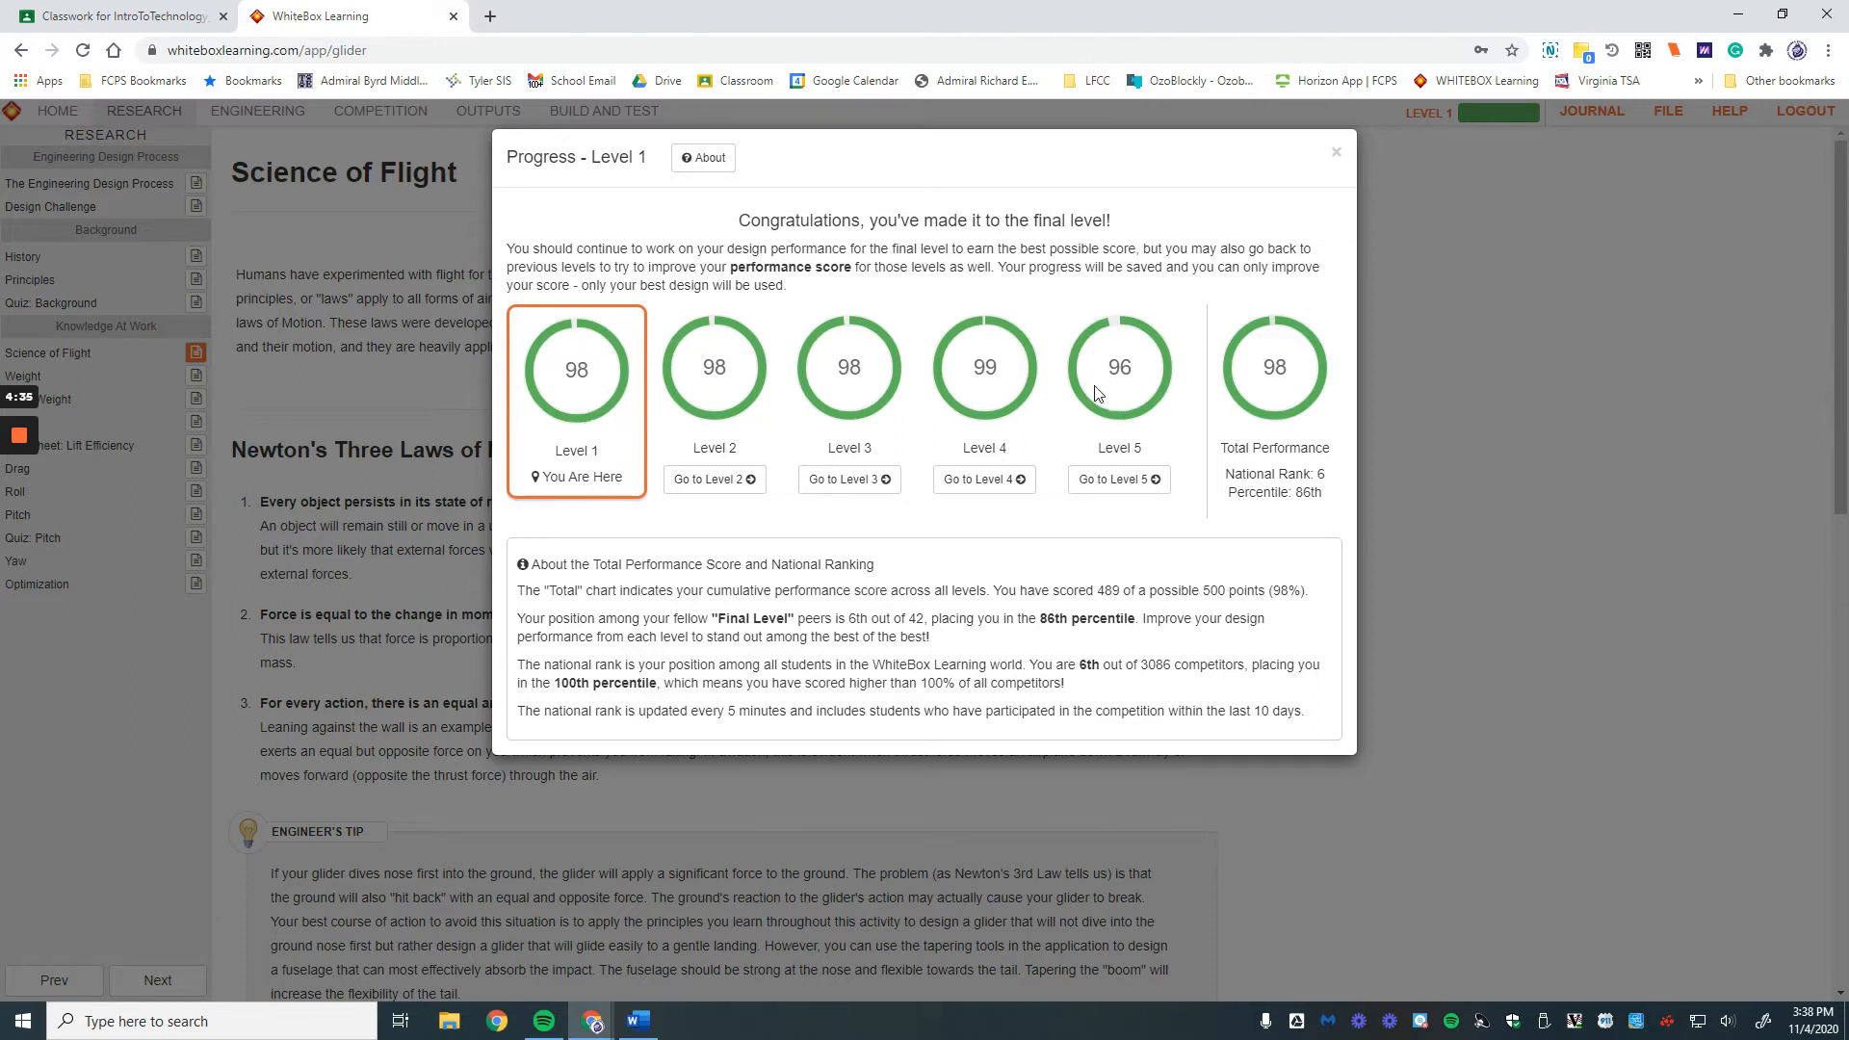
# Step: Review Nationals scoring (100 grade, 100 performance, 50 iteration points), then close the progress dialog
pyautogui.click(709, 159)
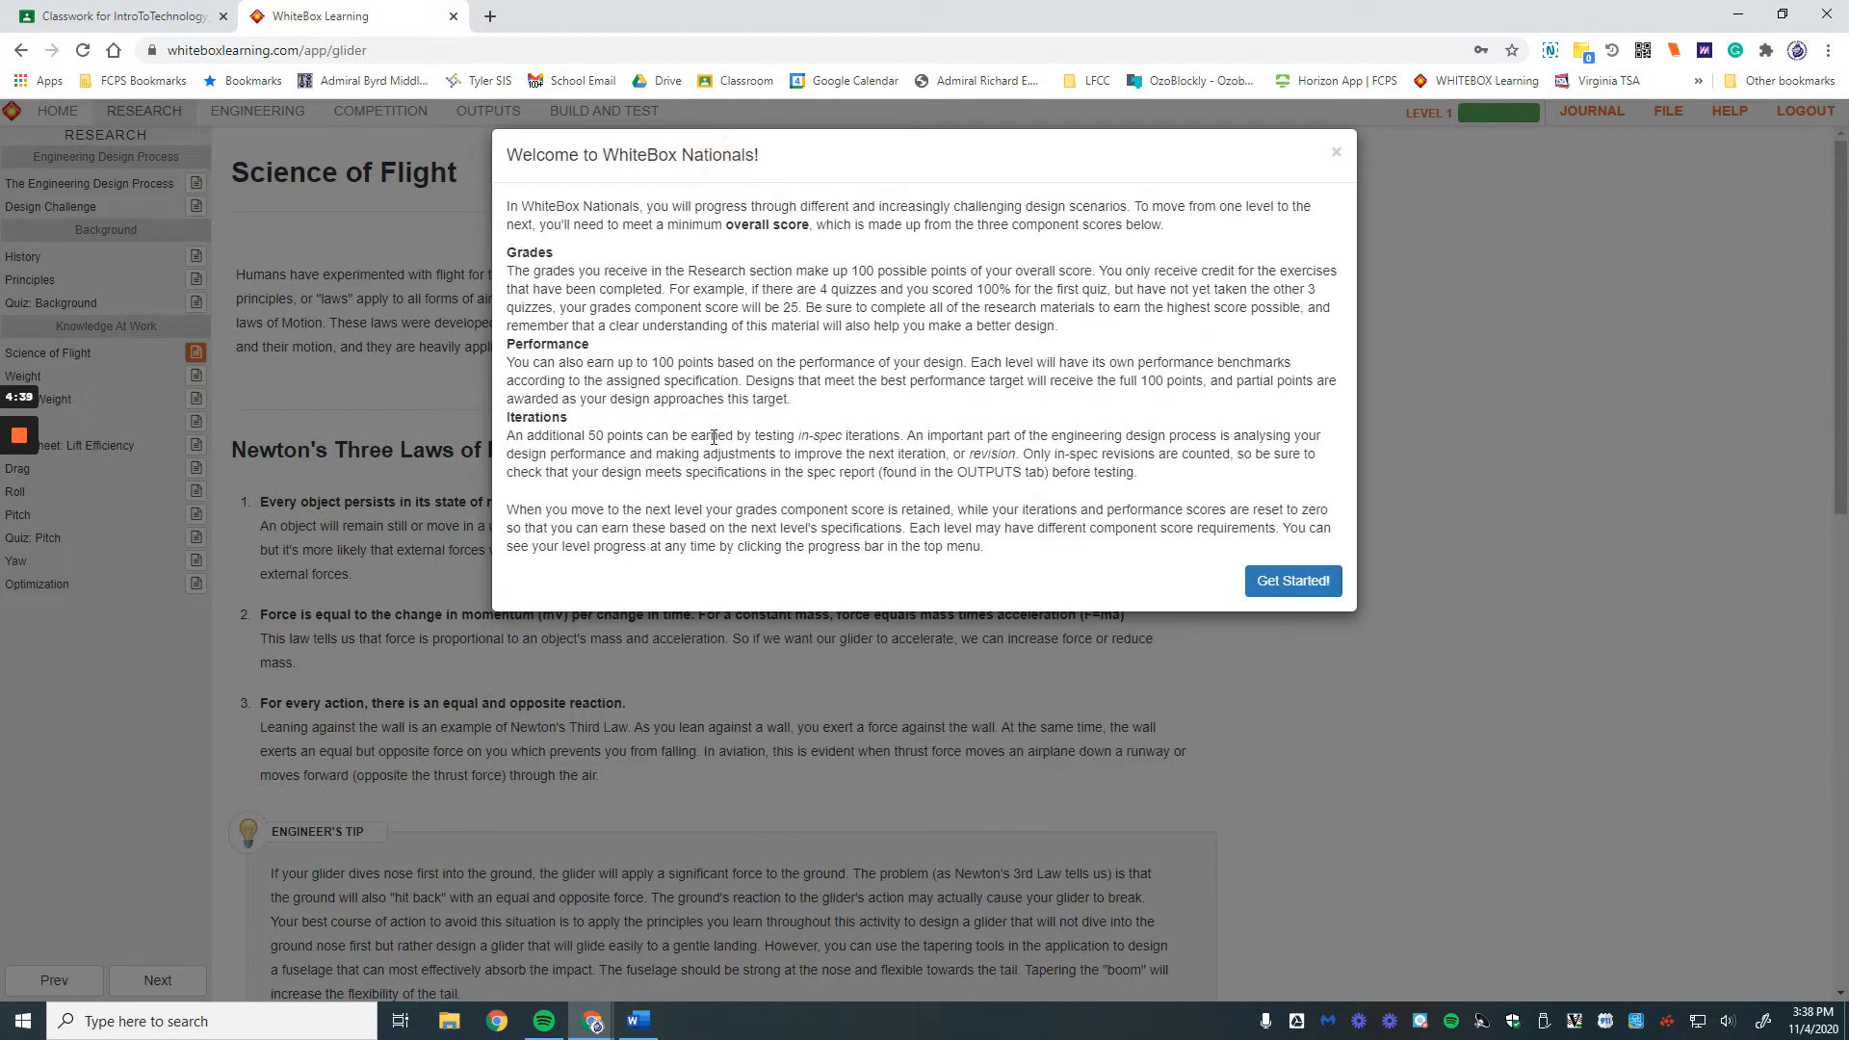
pyautogui.moveTo(846, 270); pyautogui.dragTo(921, 280)
pyautogui.click(724, 363)
pyautogui.moveTo(649, 364); pyautogui.dragTo(675, 362)
pyautogui.moveTo(589, 439); pyautogui.dragTo(604, 435)
pyautogui.moveTo(798, 435); pyautogui.dragTo(894, 436)
pyautogui.click(1319, 583)
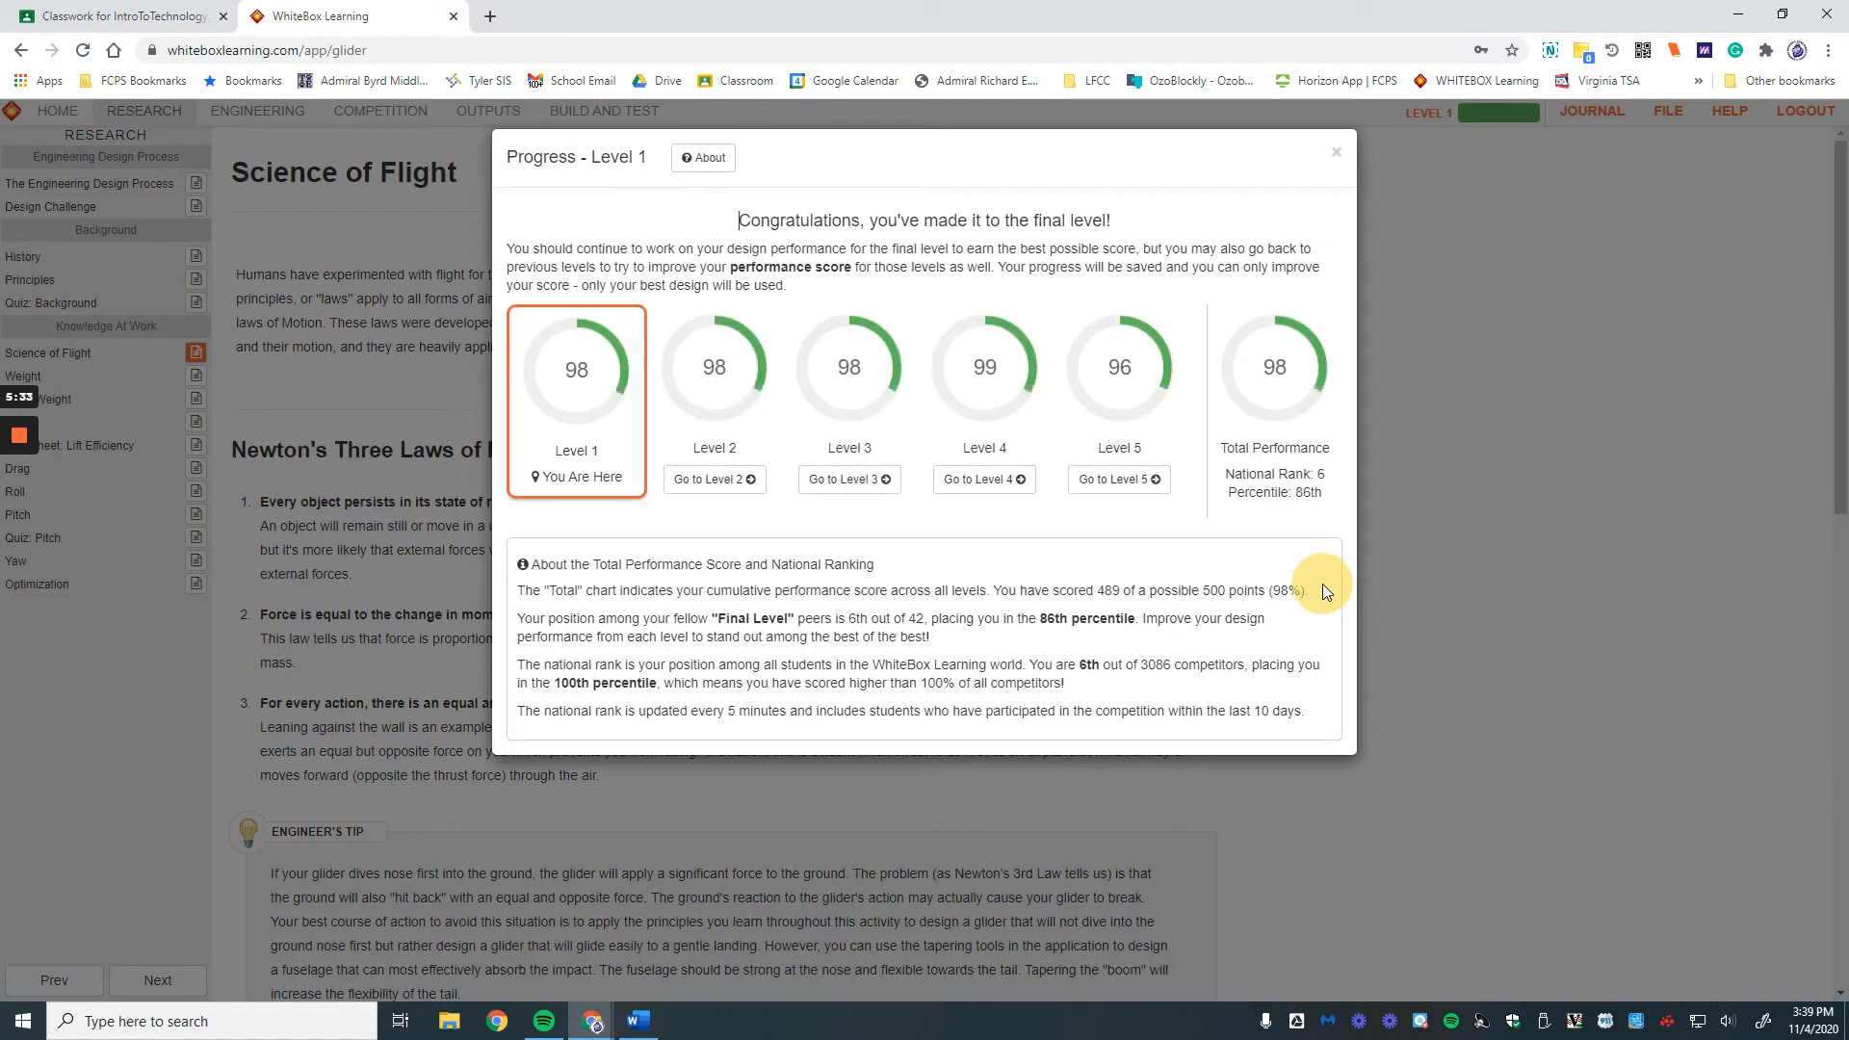
pyautogui.click(1335, 153)
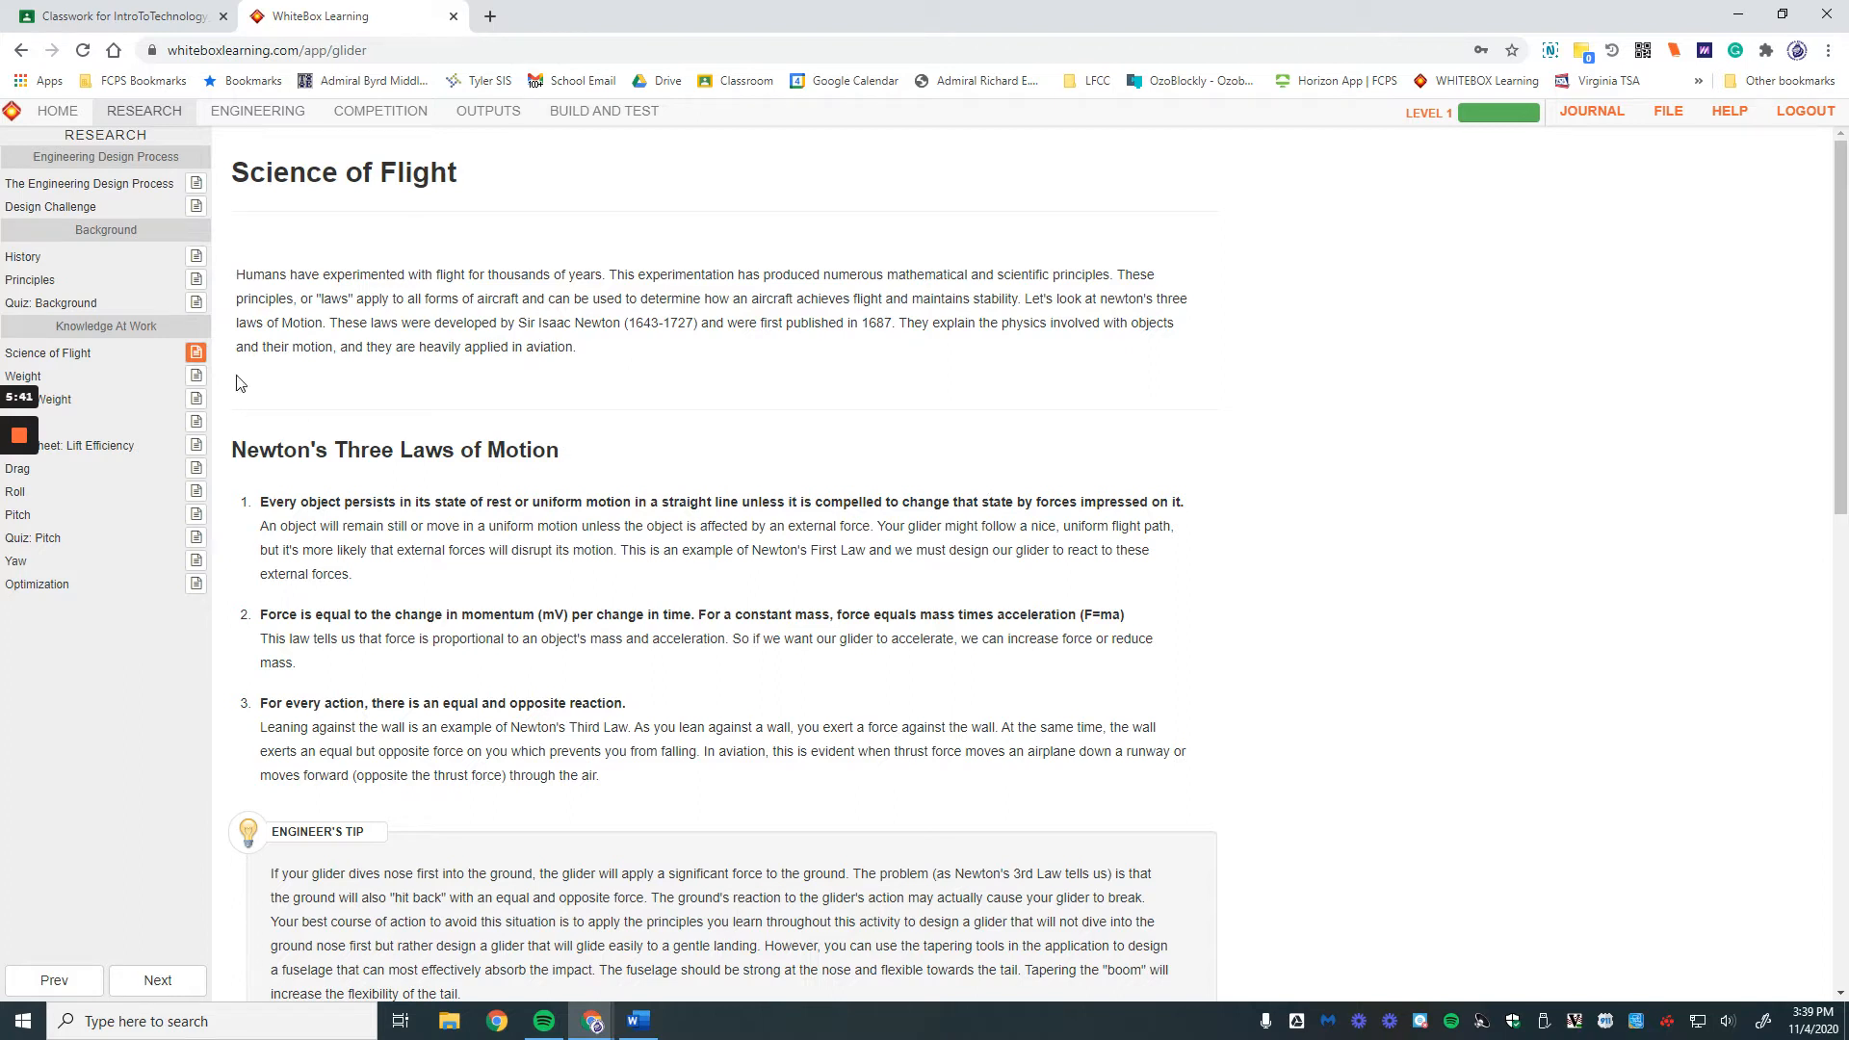
# Step: Page through Weight, Lift, Drag, Roll, Pitch, Yaw and Optimization to the Printing Templates help
pyautogui.click(154, 979)
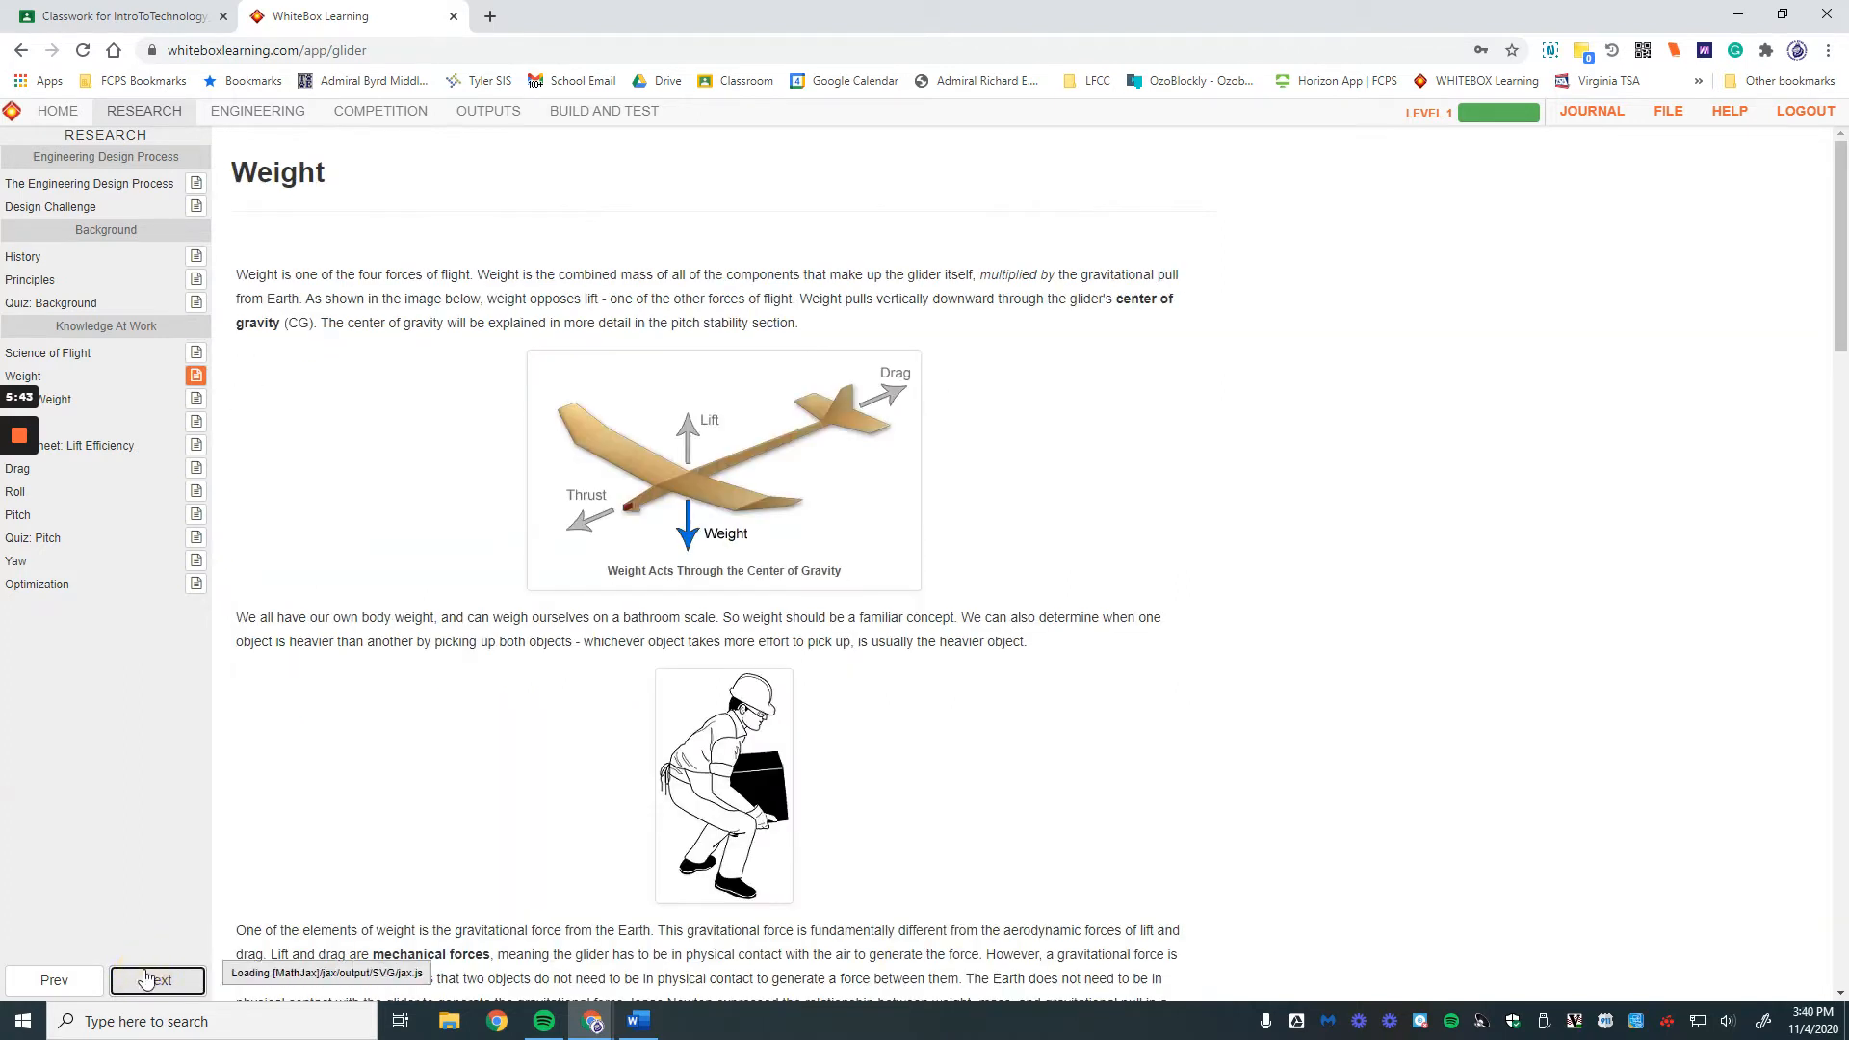
pyautogui.click(162, 992)
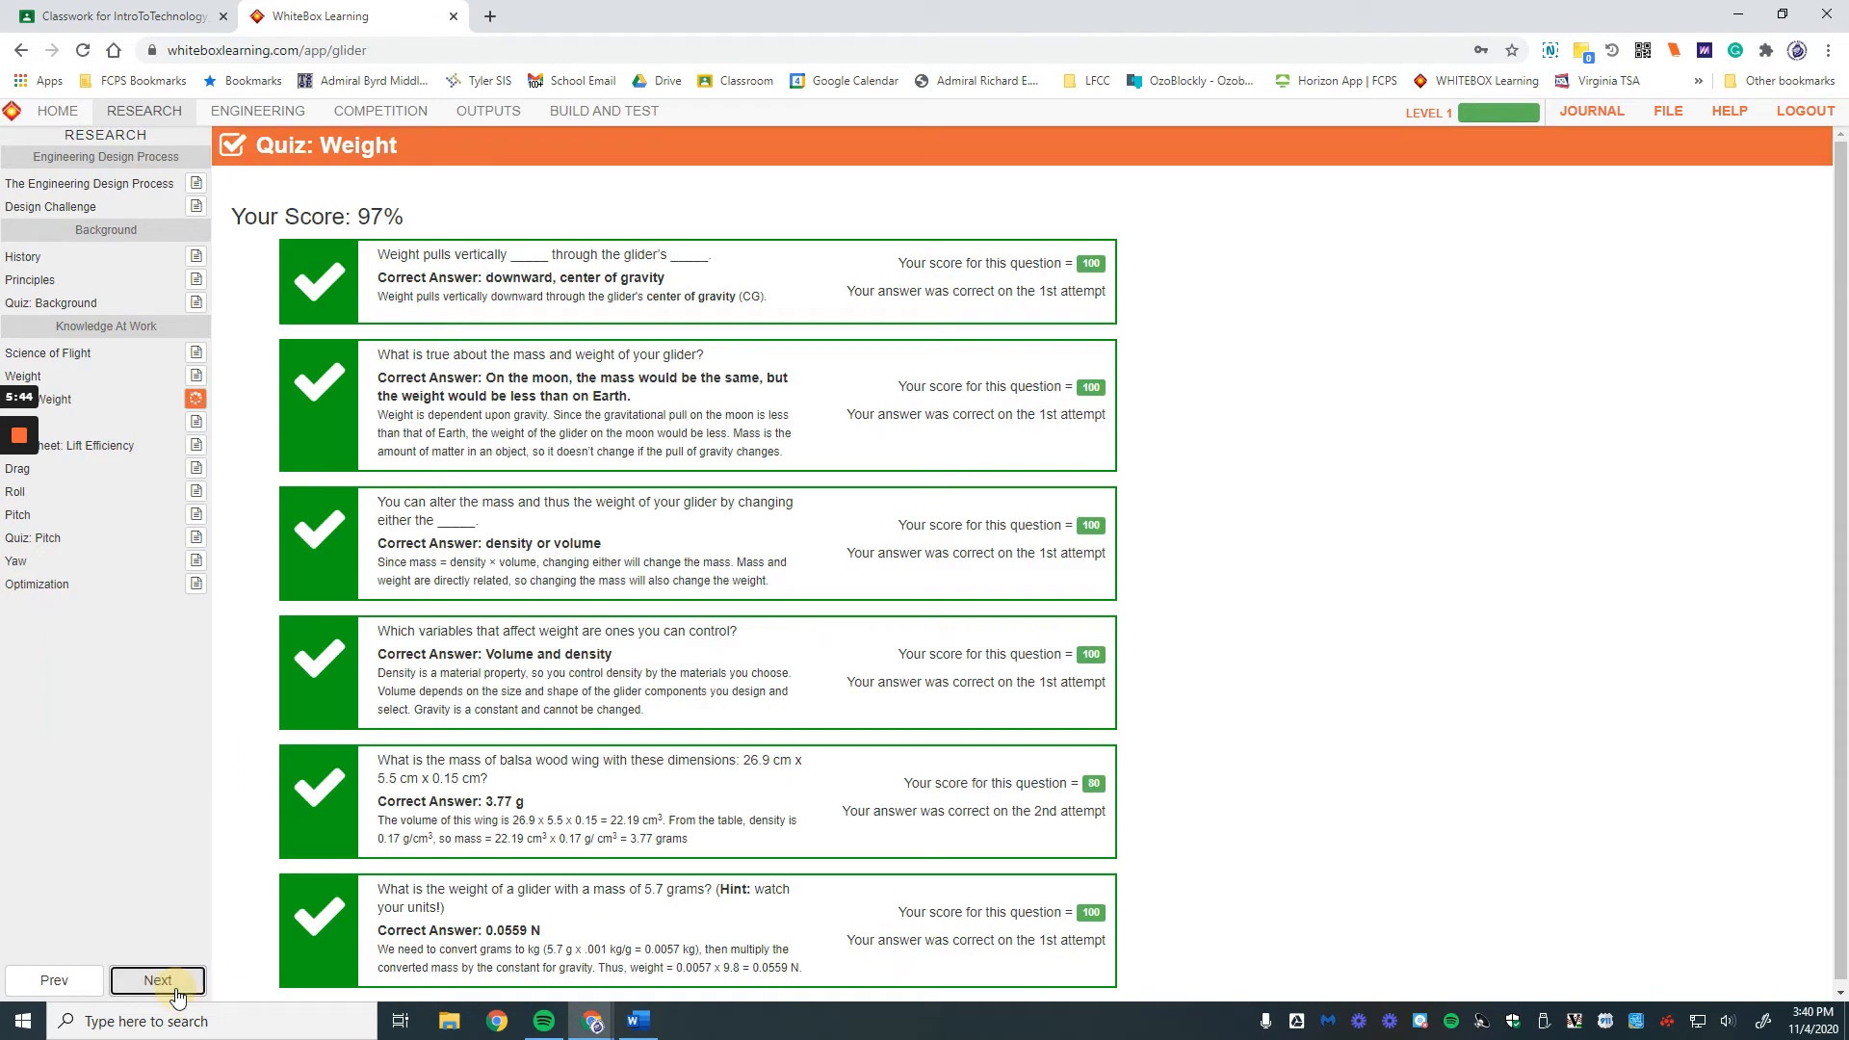
pyautogui.click(177, 992)
pyautogui.click(176, 991)
pyautogui.click(178, 992)
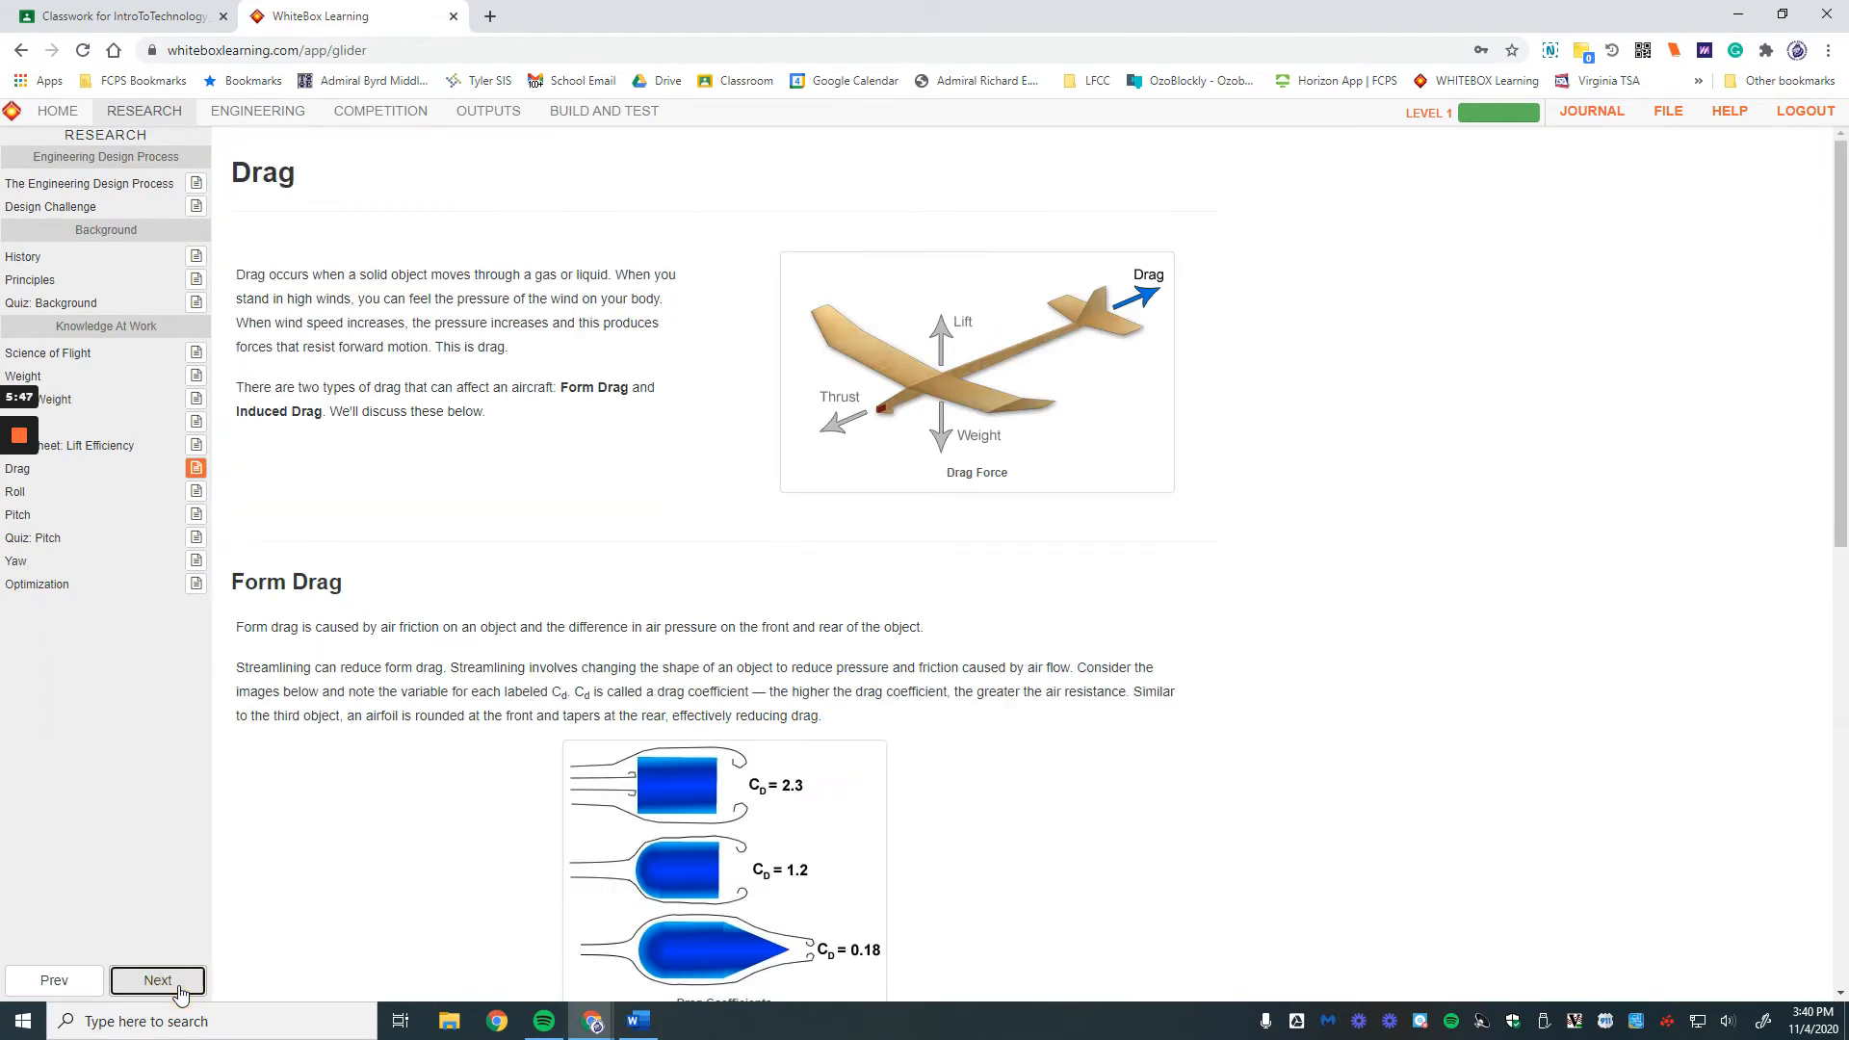
pyautogui.click(178, 991)
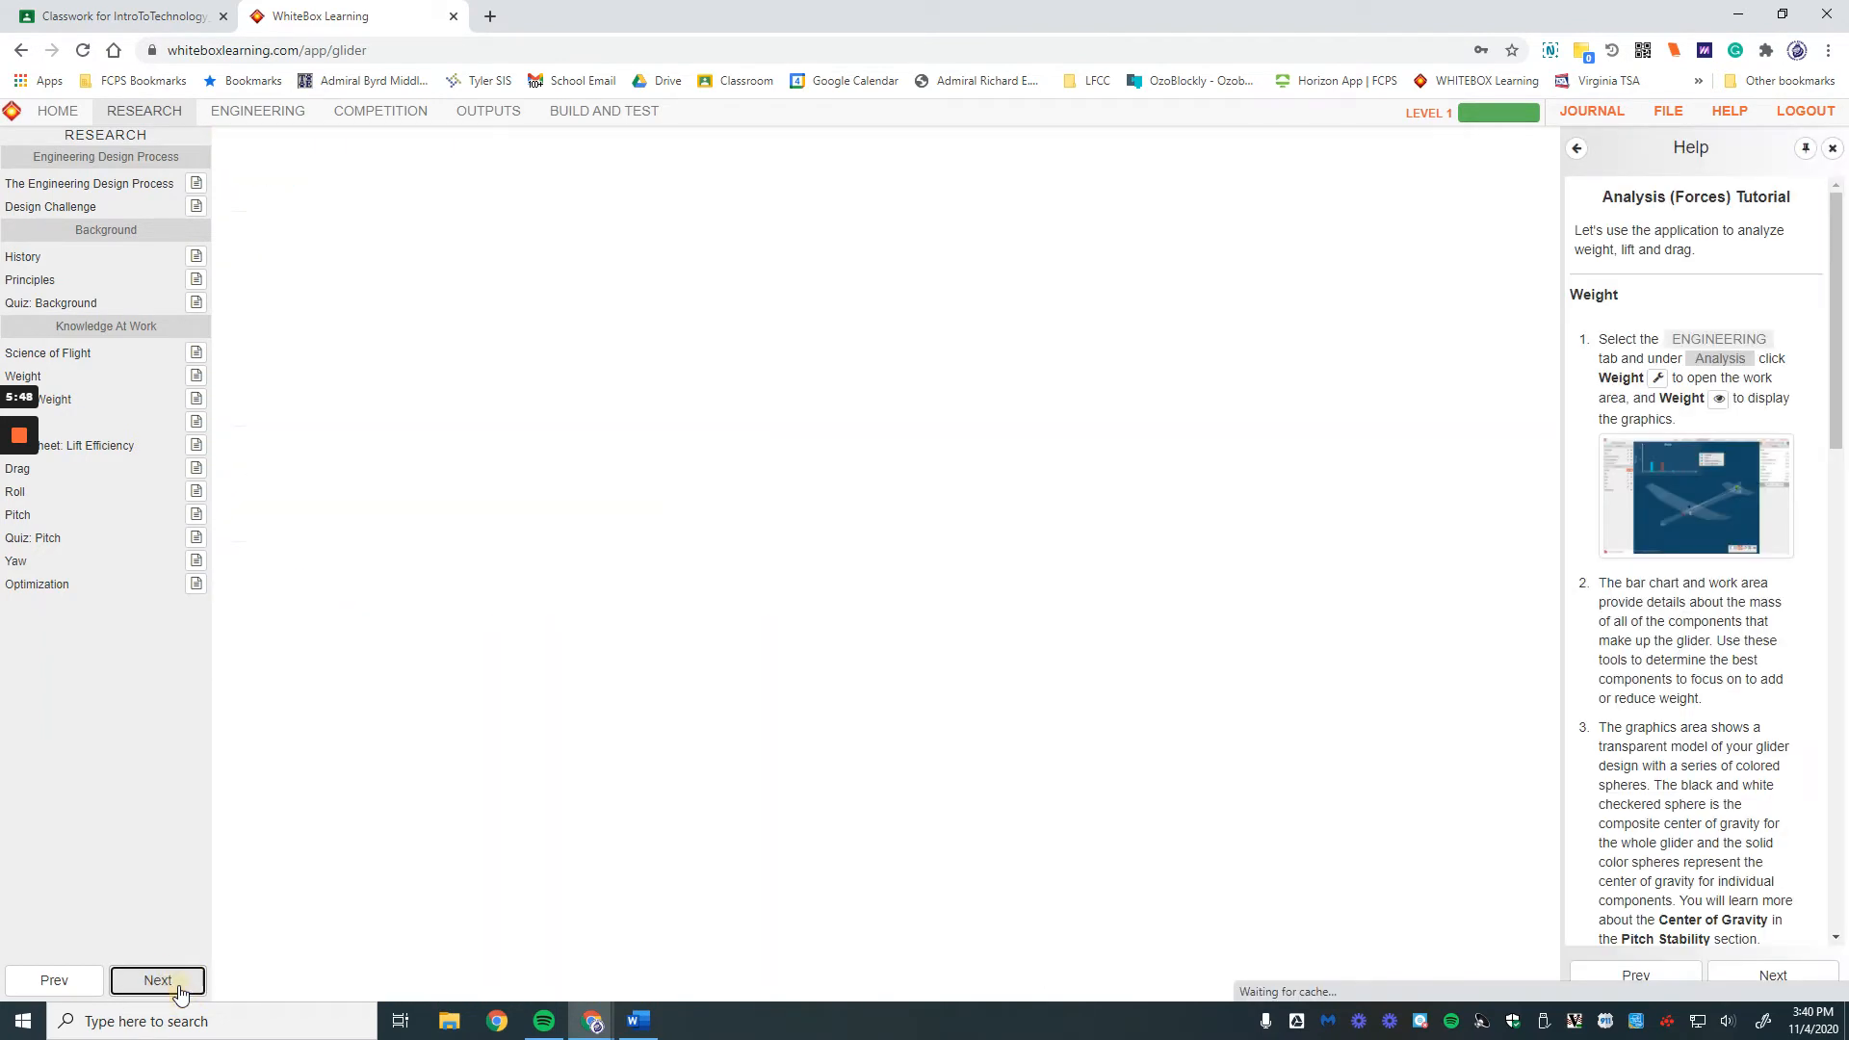
pyautogui.click(179, 992)
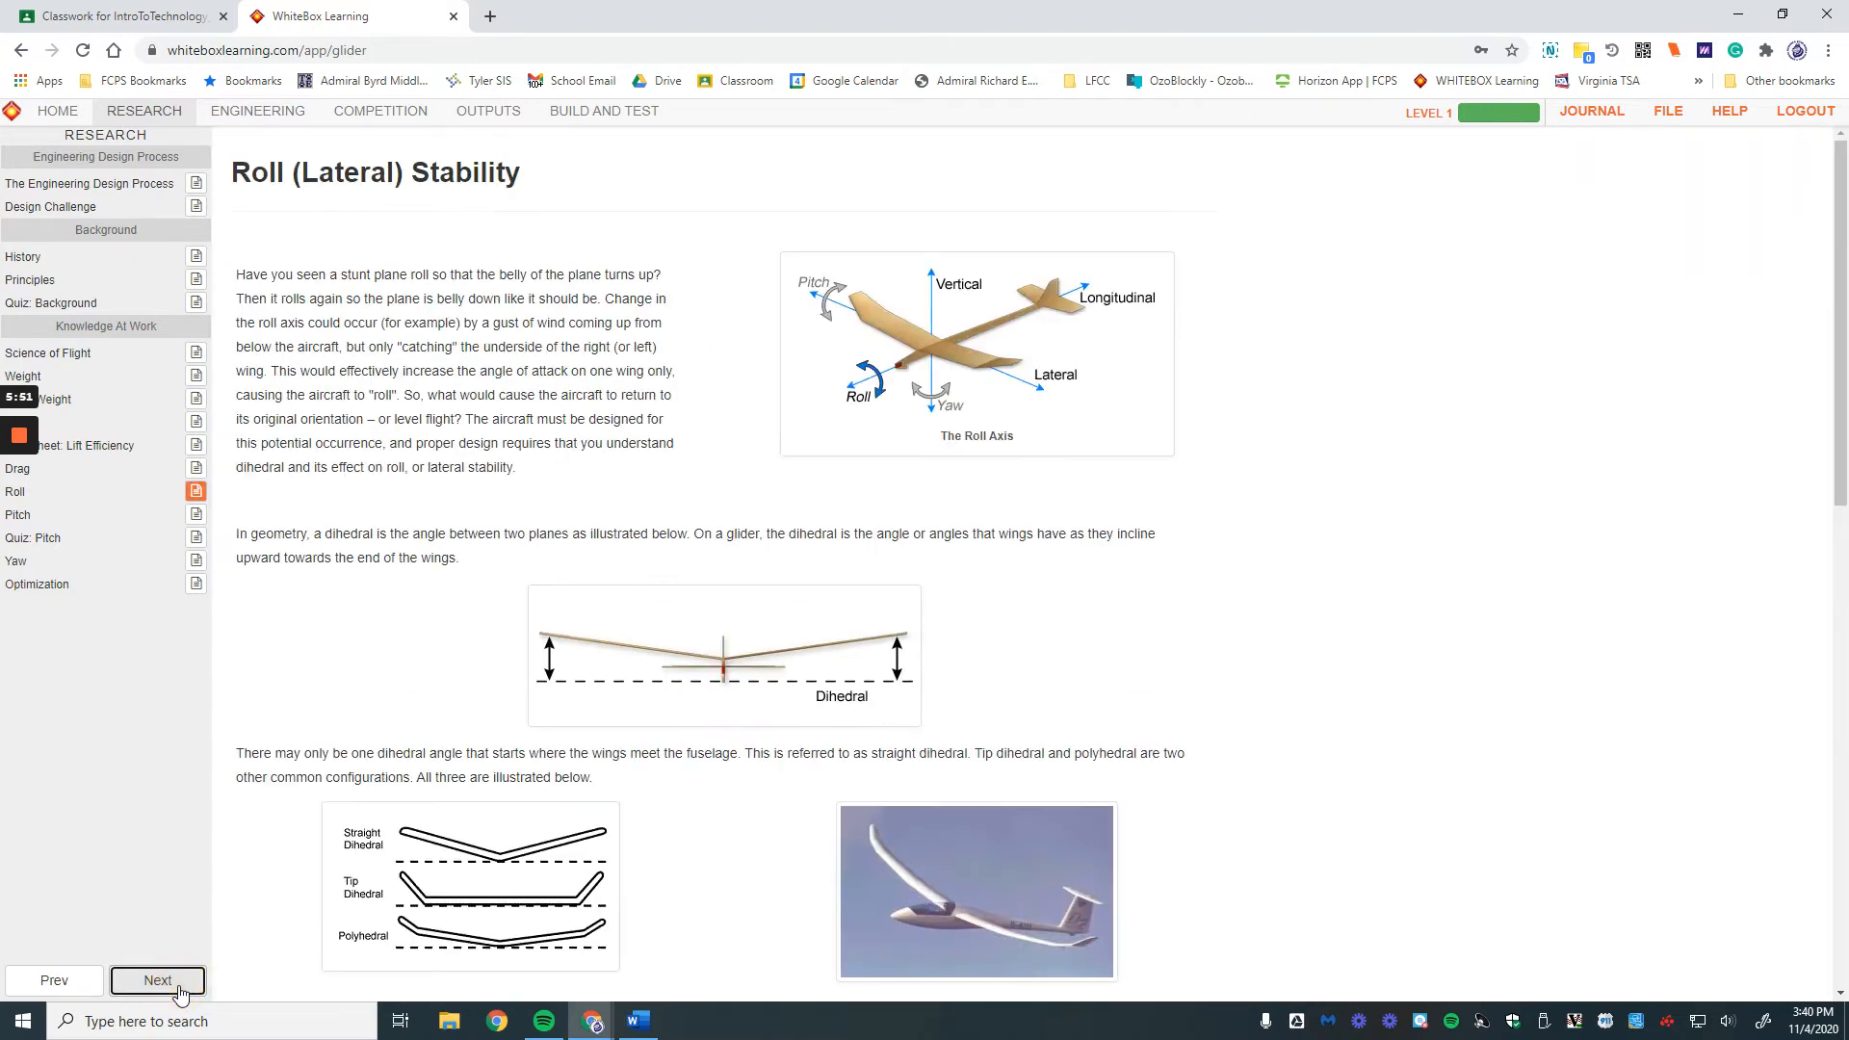
pyautogui.click(179, 991)
pyautogui.click(179, 991)
pyautogui.click(179, 992)
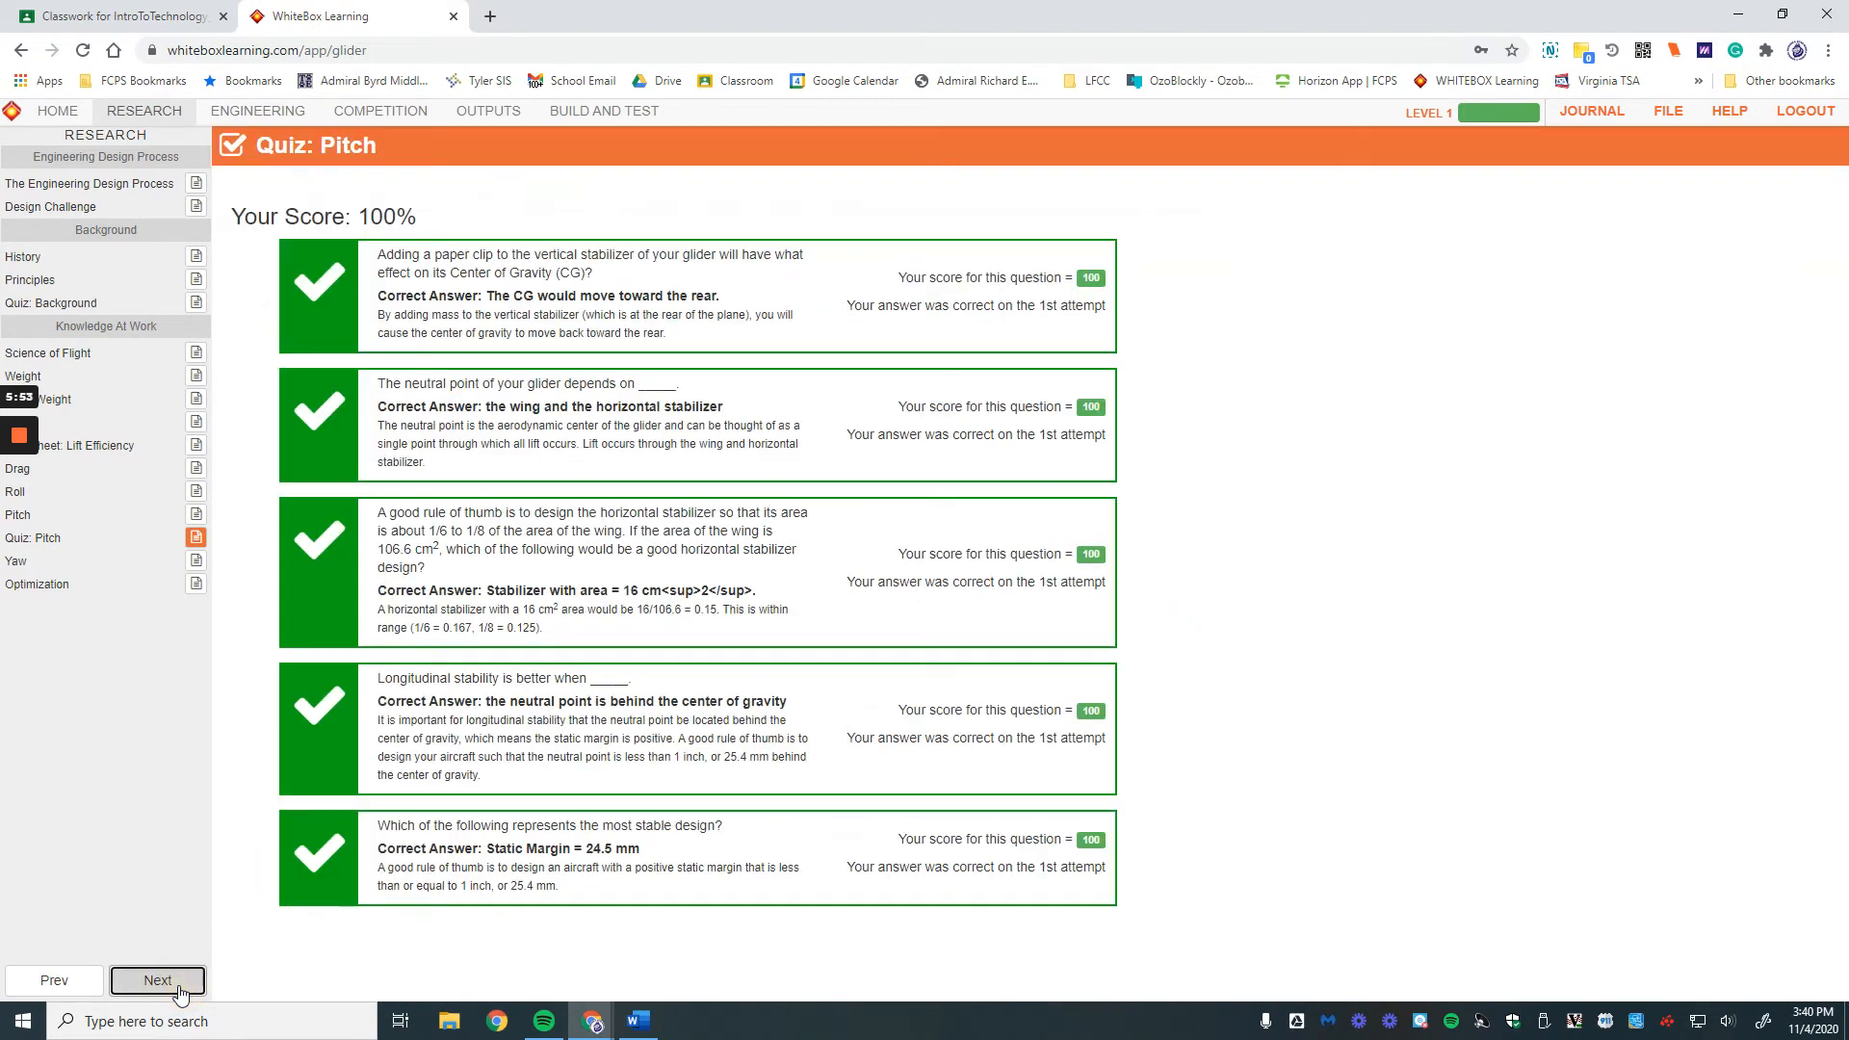
pyautogui.click(179, 992)
pyautogui.click(179, 992)
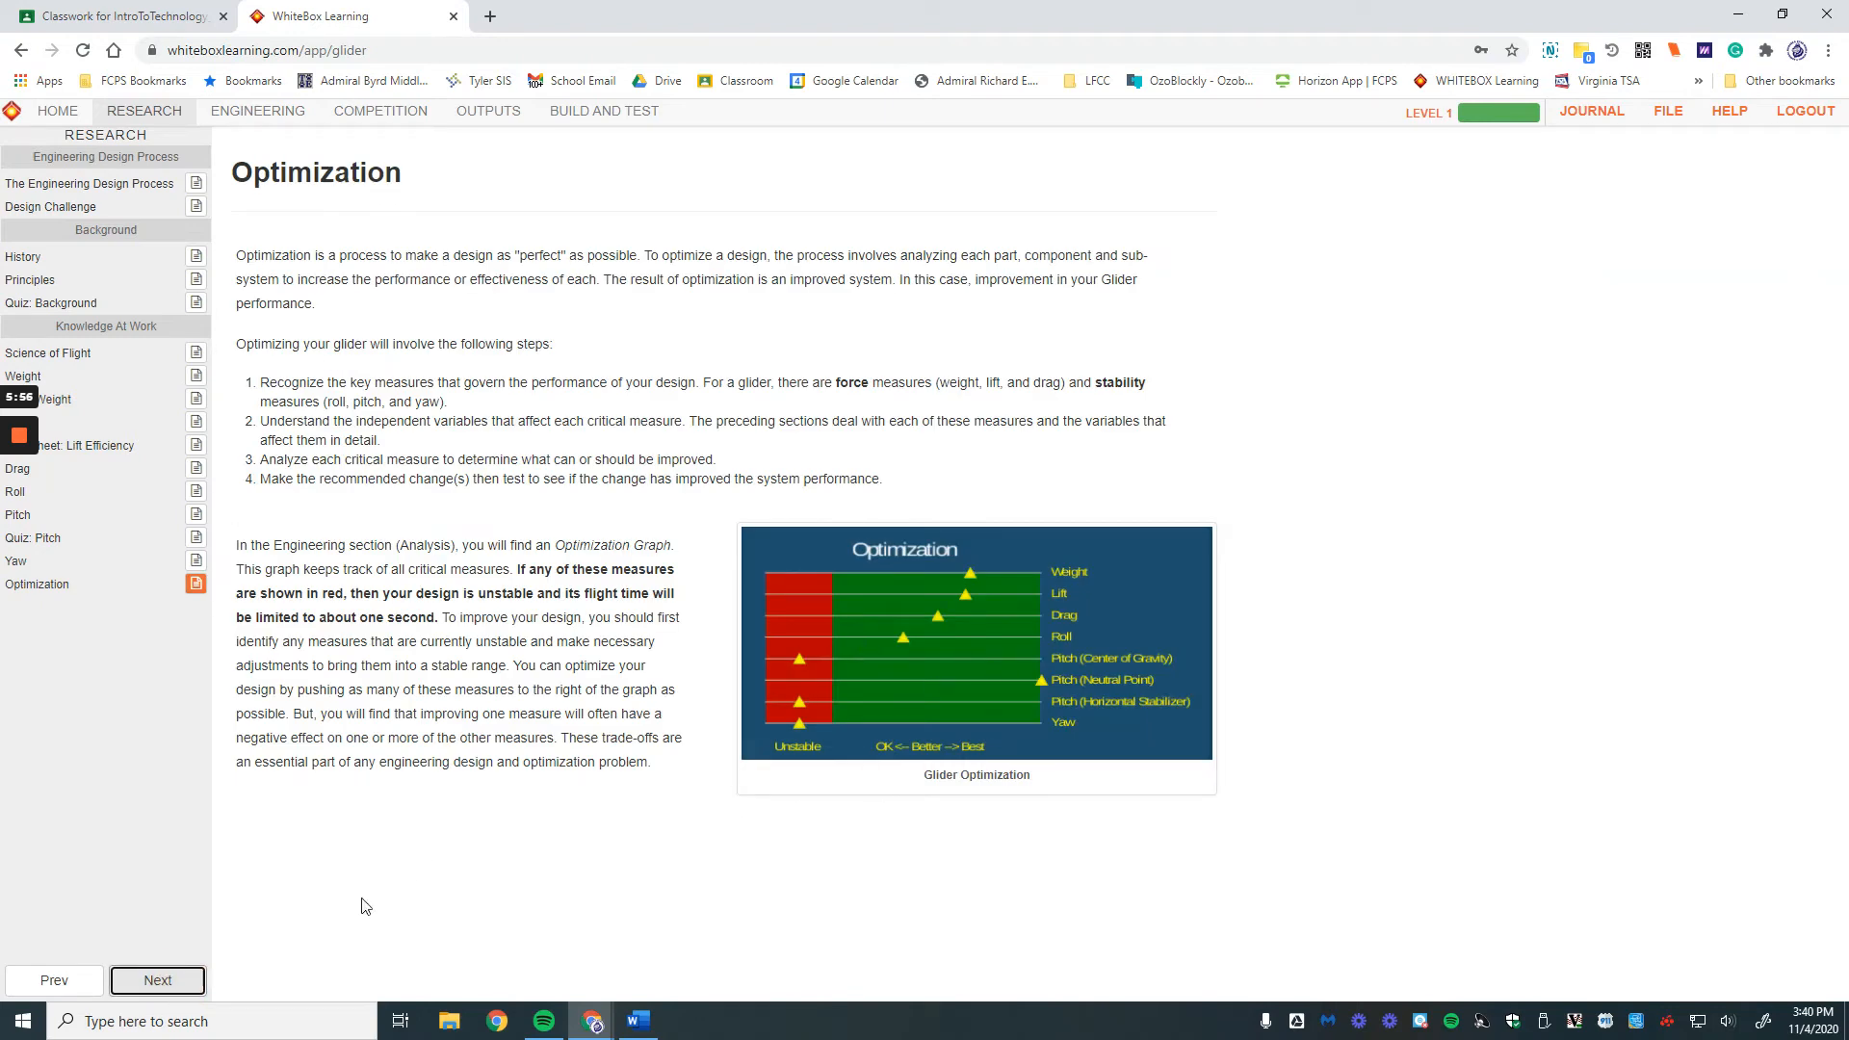
pyautogui.click(187, 981)
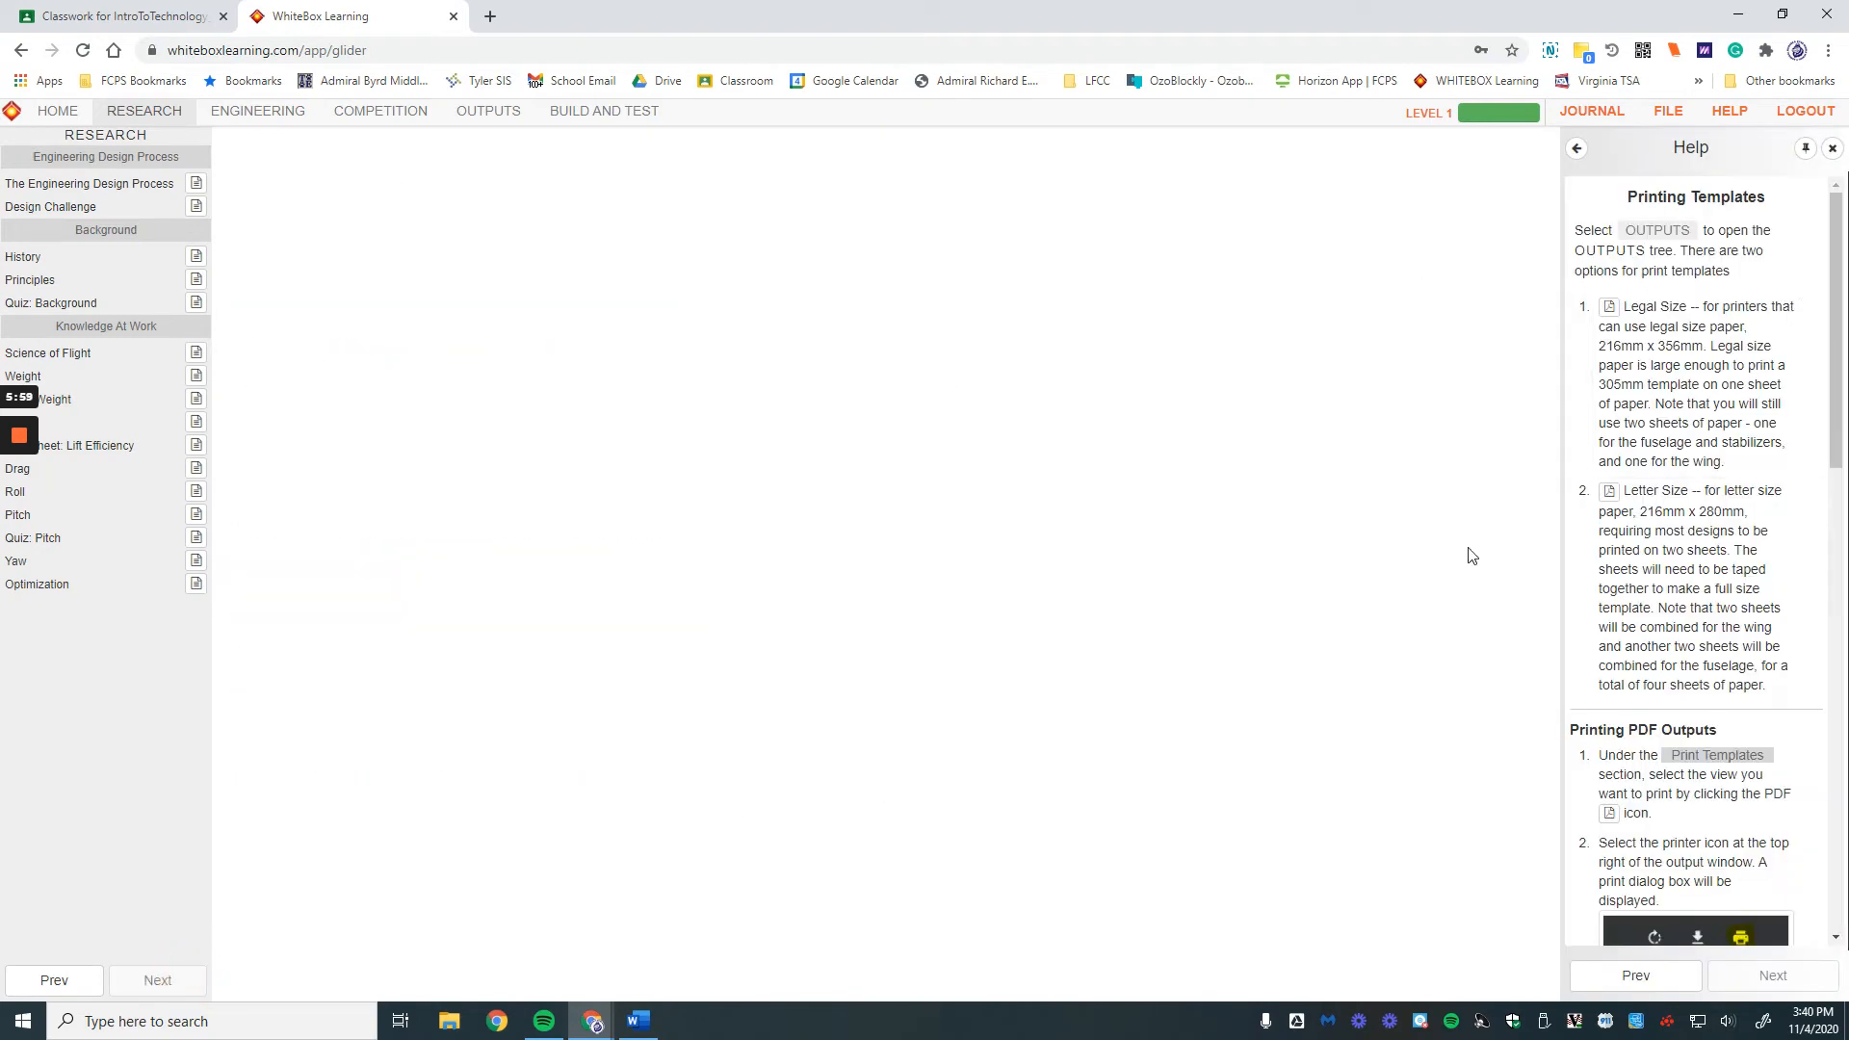
# Step: Look over the Printing Templates help, then switch to the ENGINEERING section
pyautogui.scroll(-15, 1675, 206)
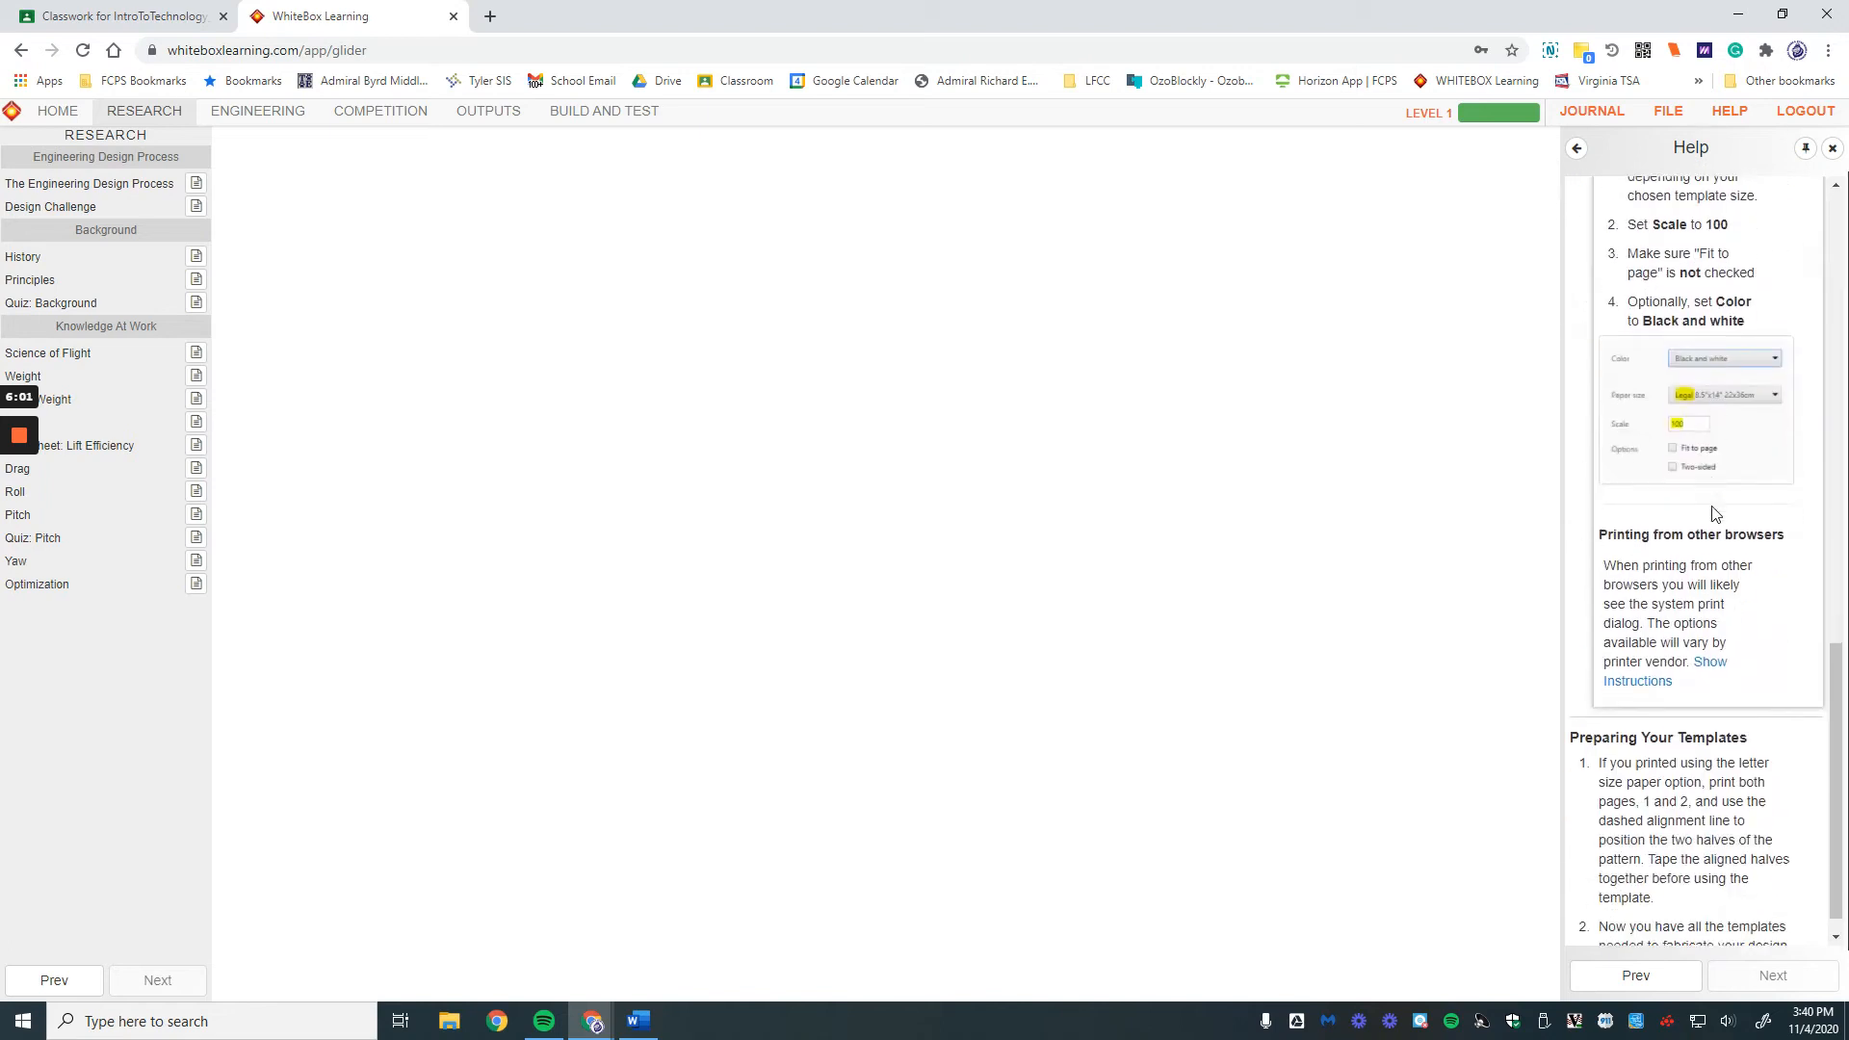
pyautogui.moveTo(1786, 652)
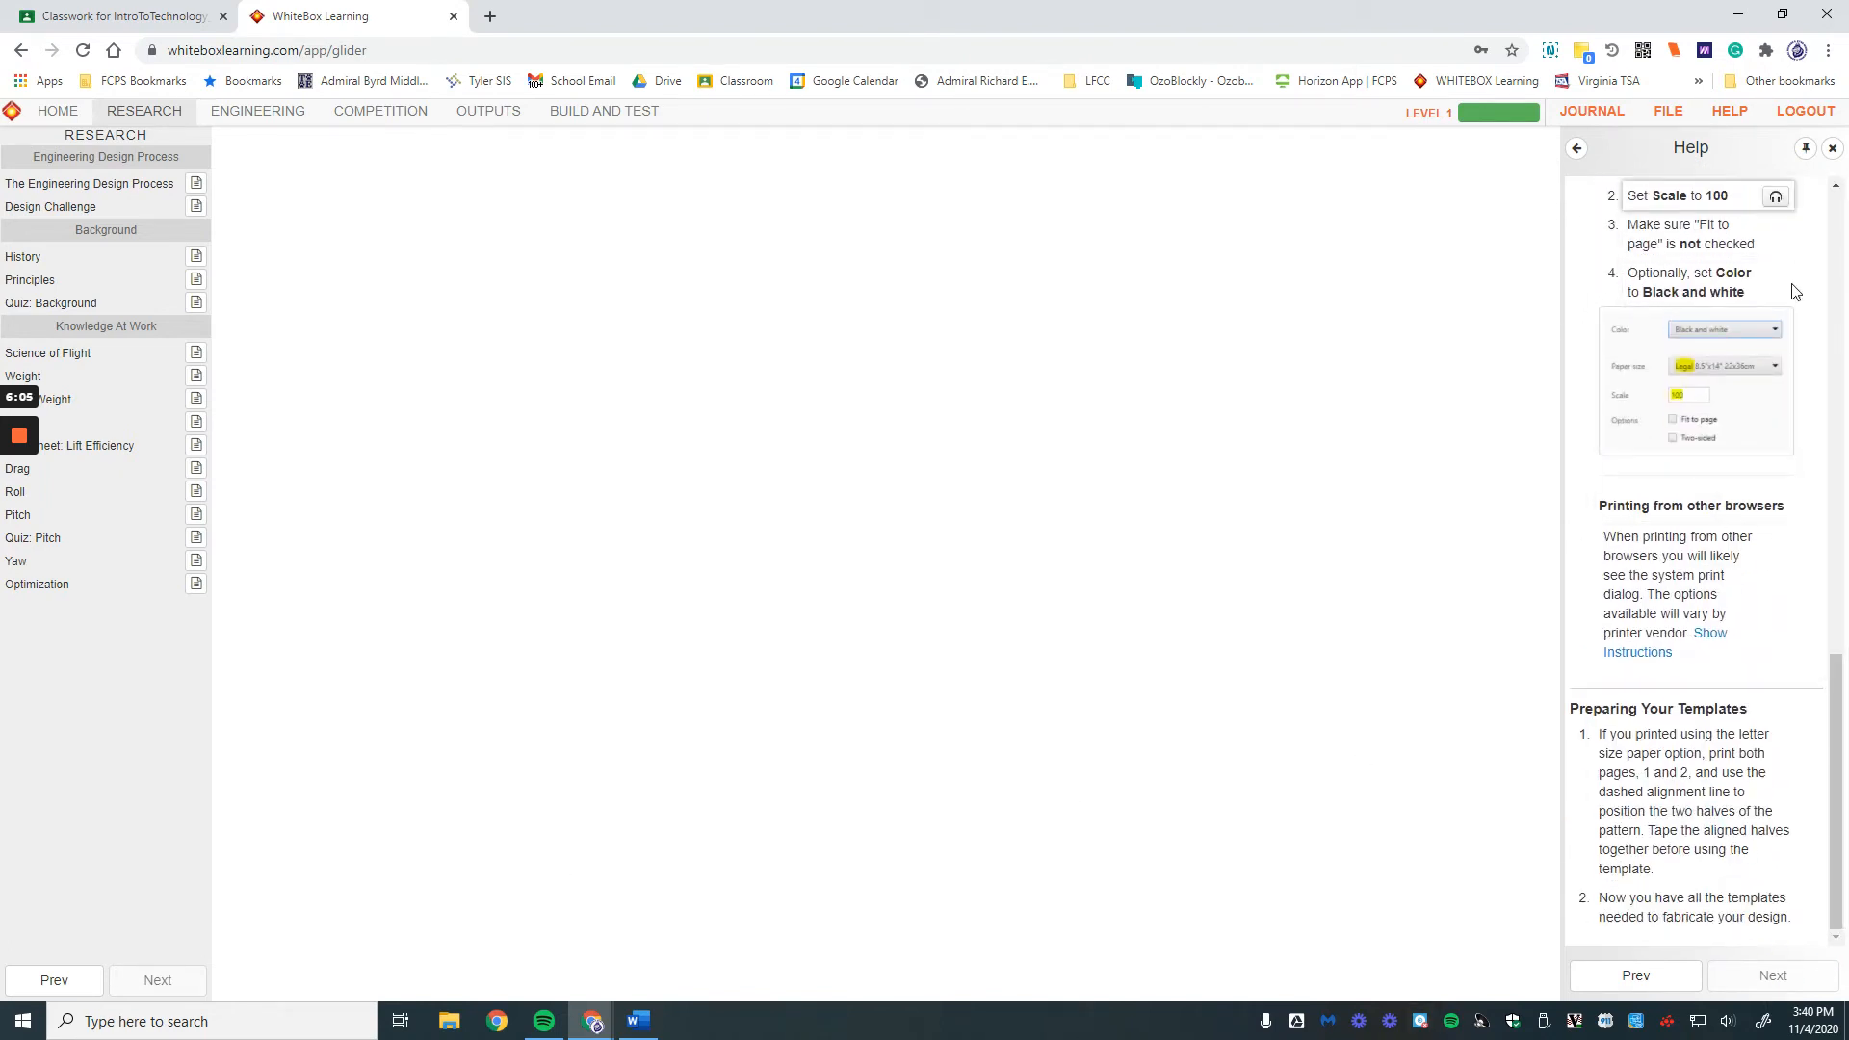
pyautogui.scroll(15, 1751, 486)
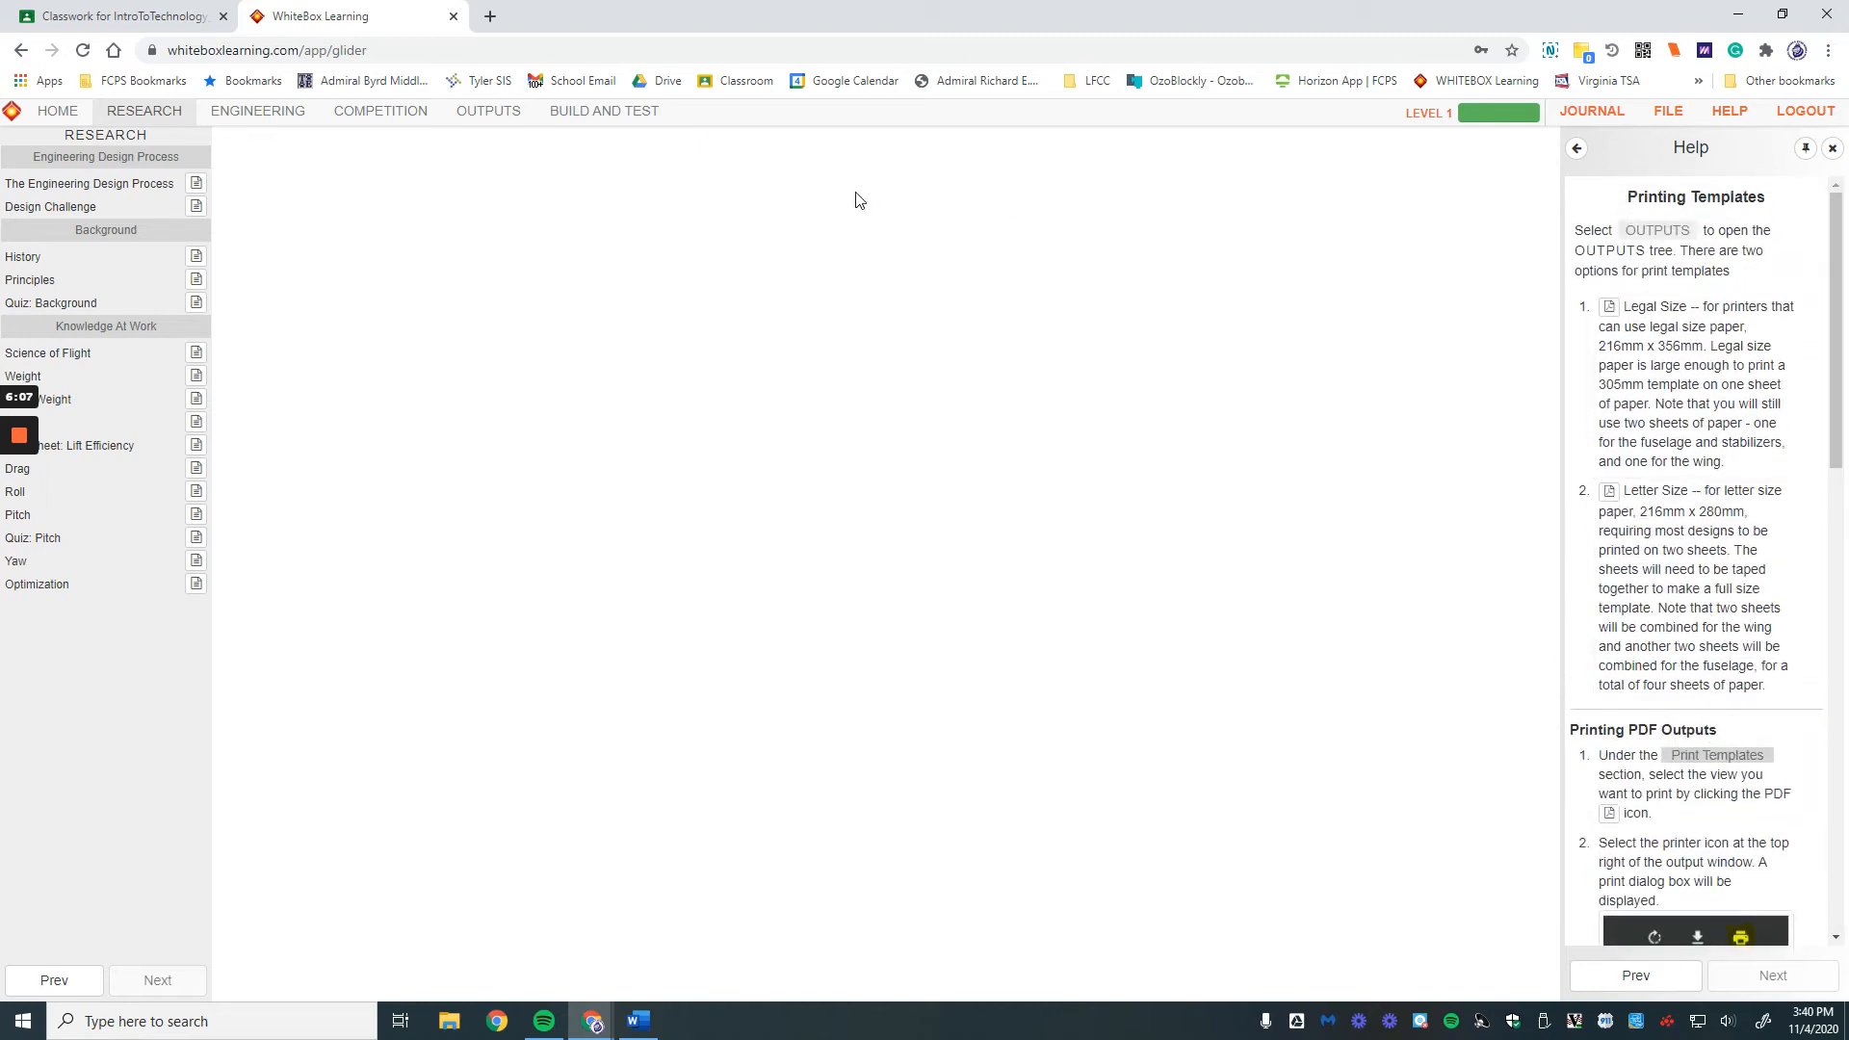
pyautogui.click(252, 111)
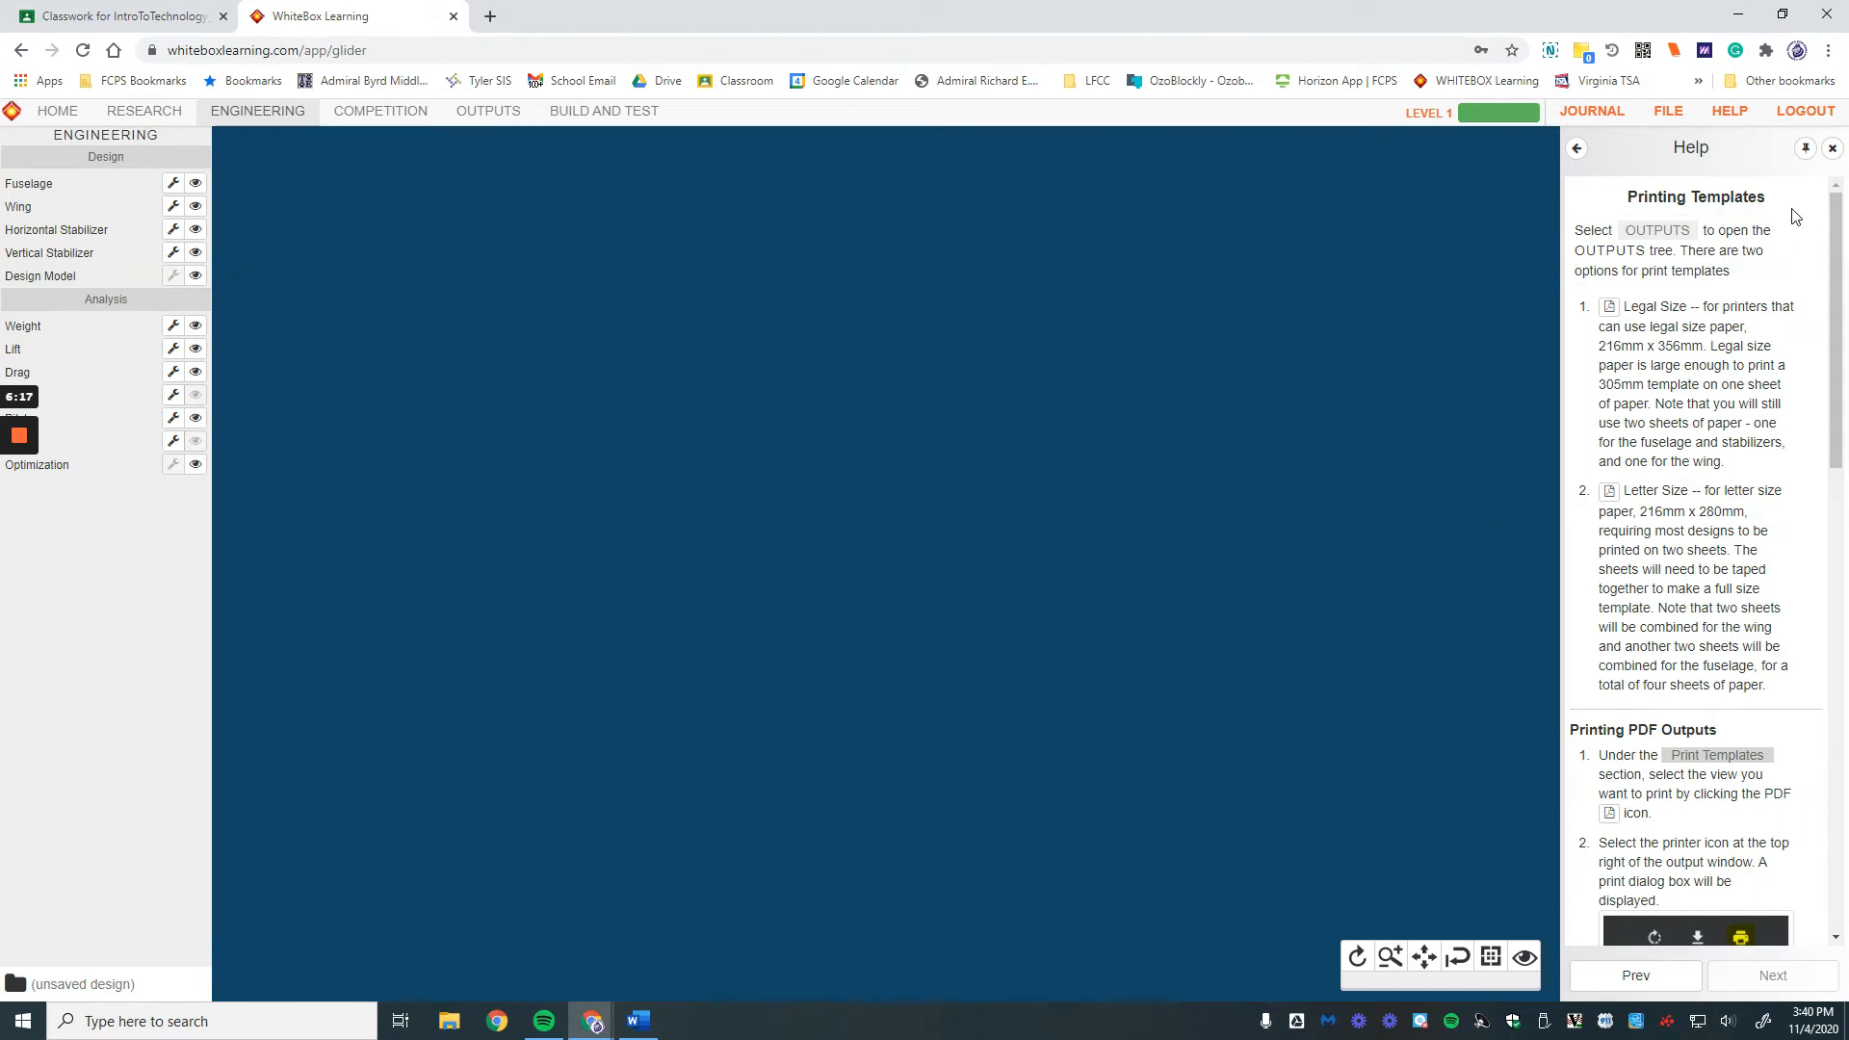
# Step: Close the Help panel and display the fuselage, wing, horizontal and vertical stabilizers in 3D
pyautogui.click(1832, 149)
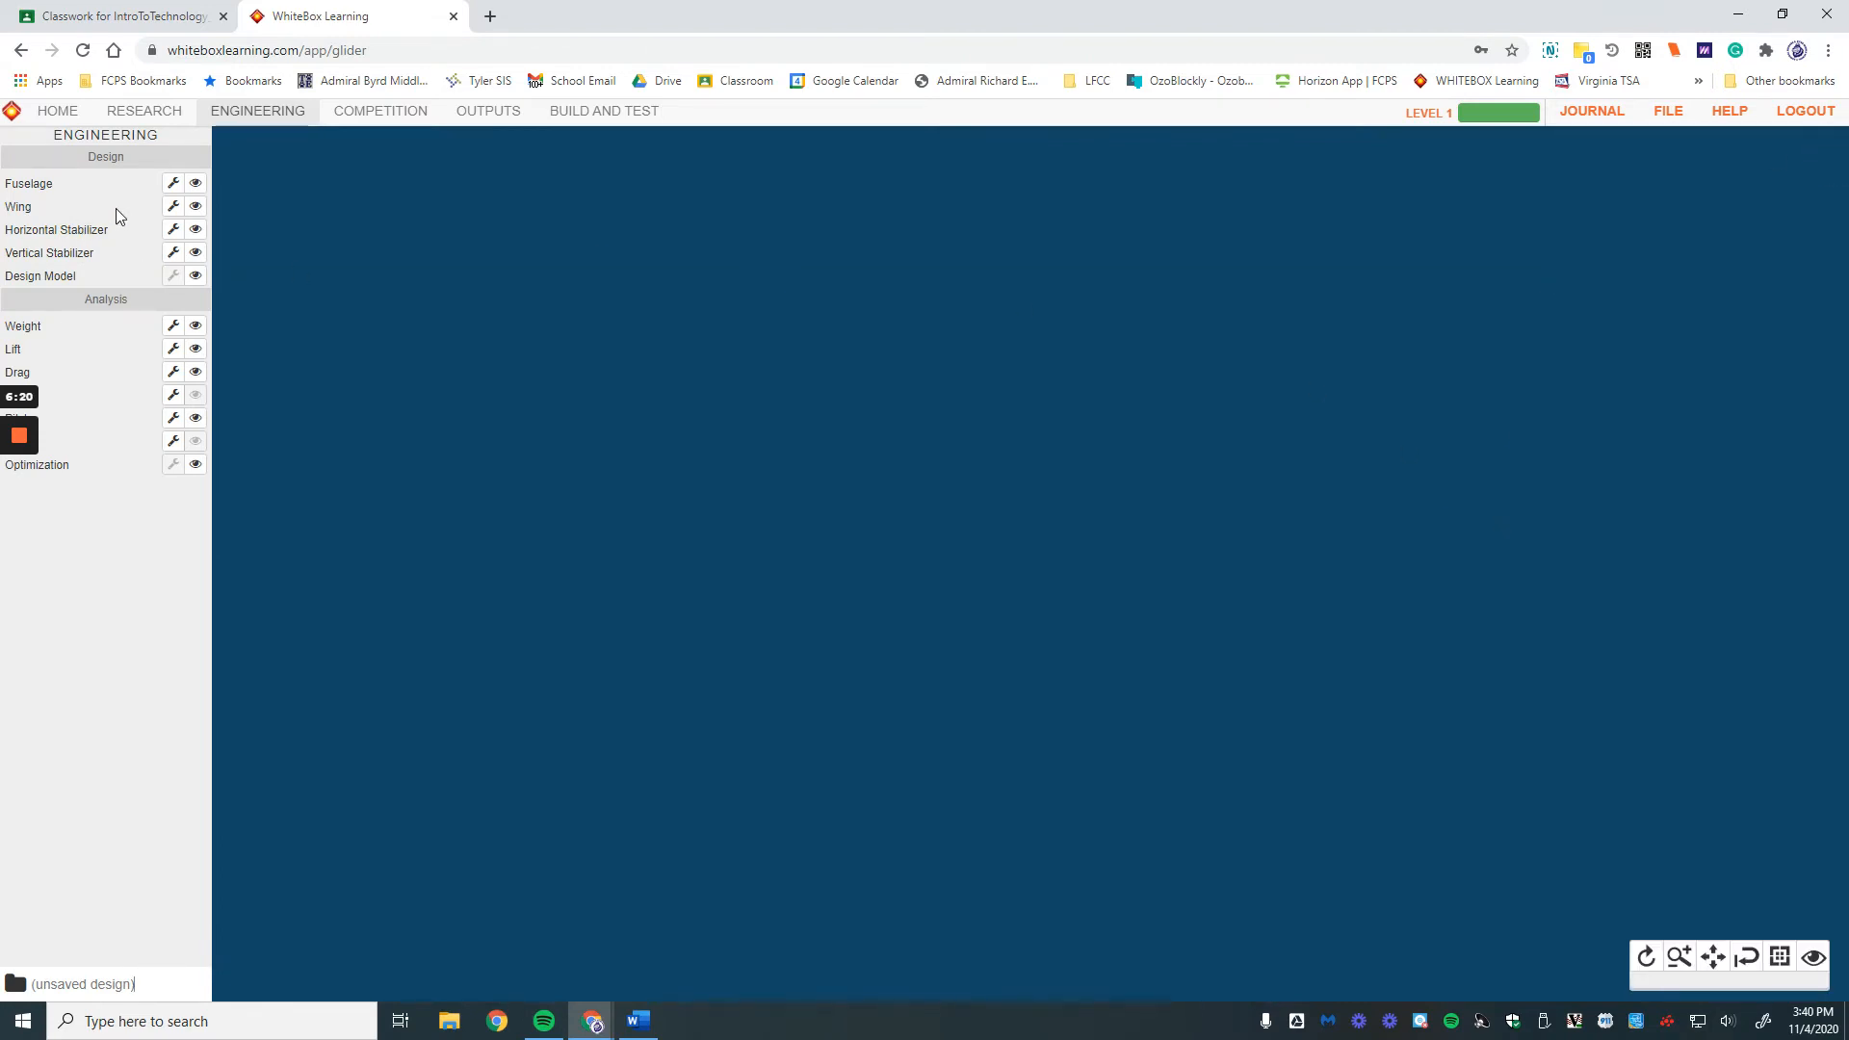
pyautogui.moveTo(32, 438)
pyautogui.click(189, 185)
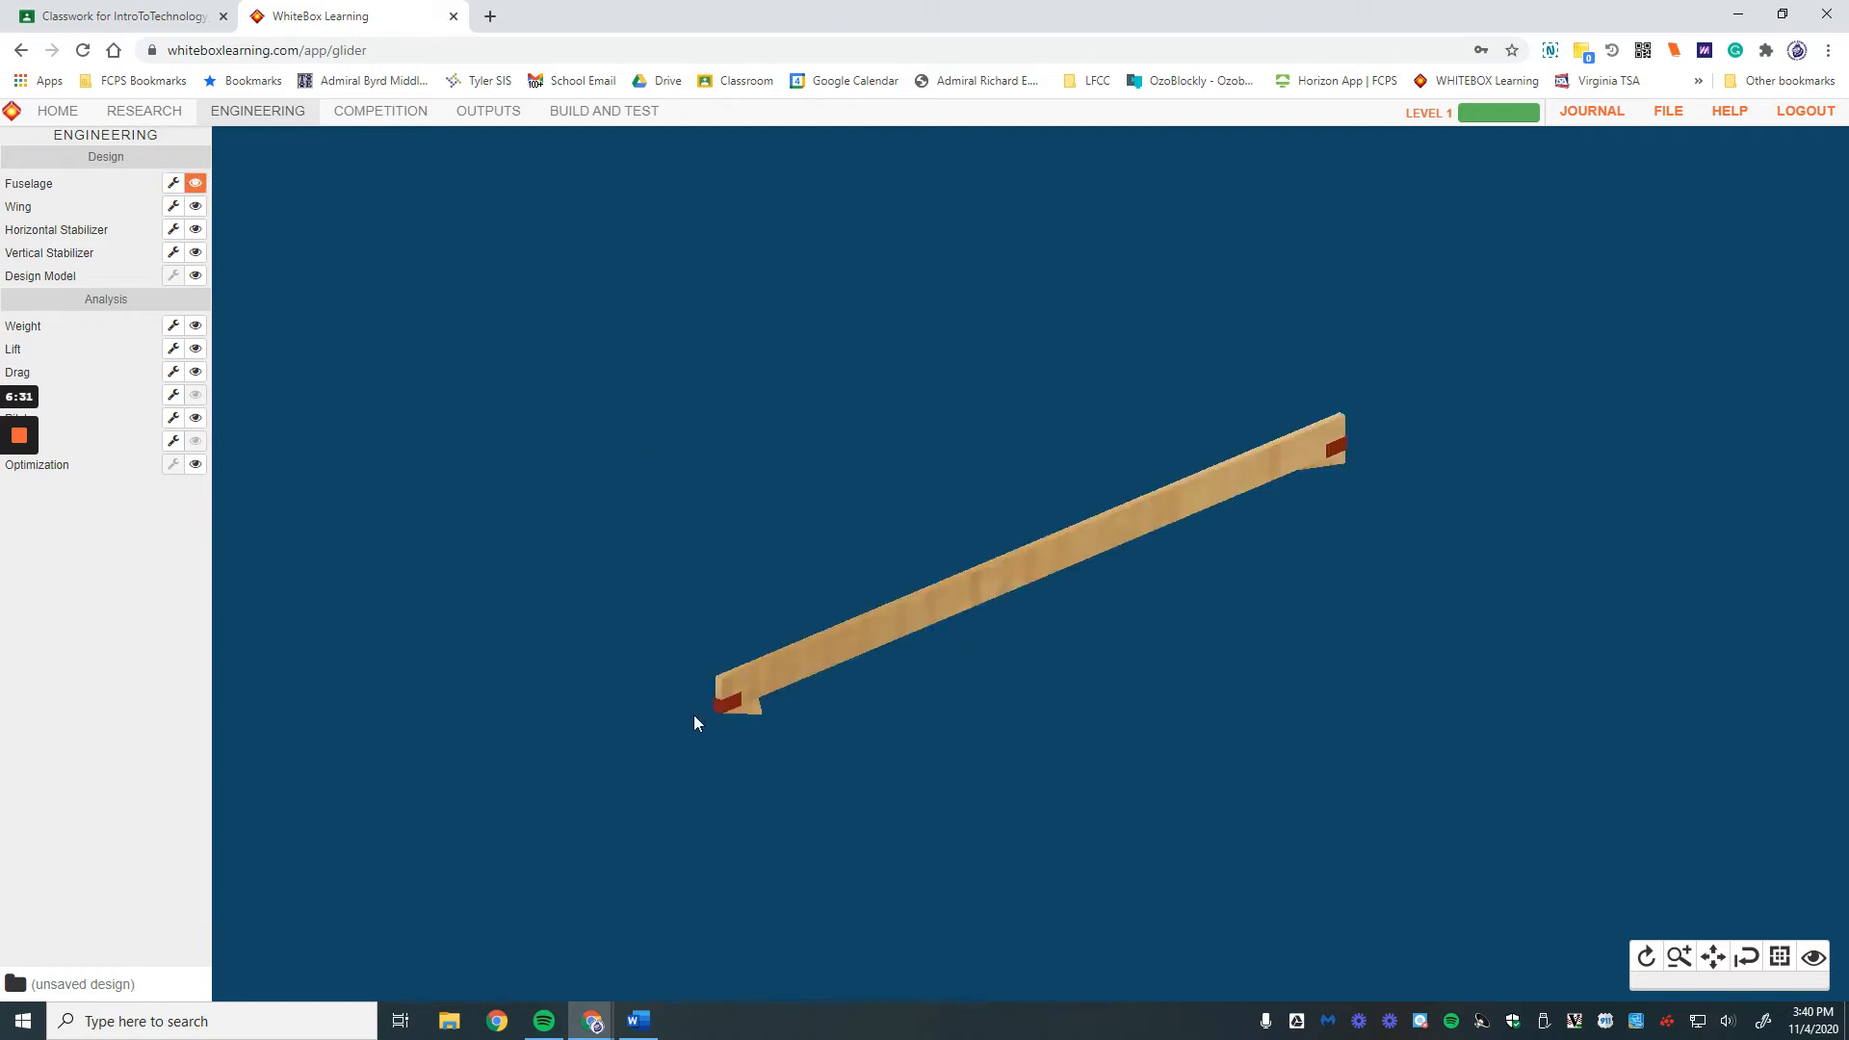
pyautogui.click(197, 207)
pyautogui.click(198, 231)
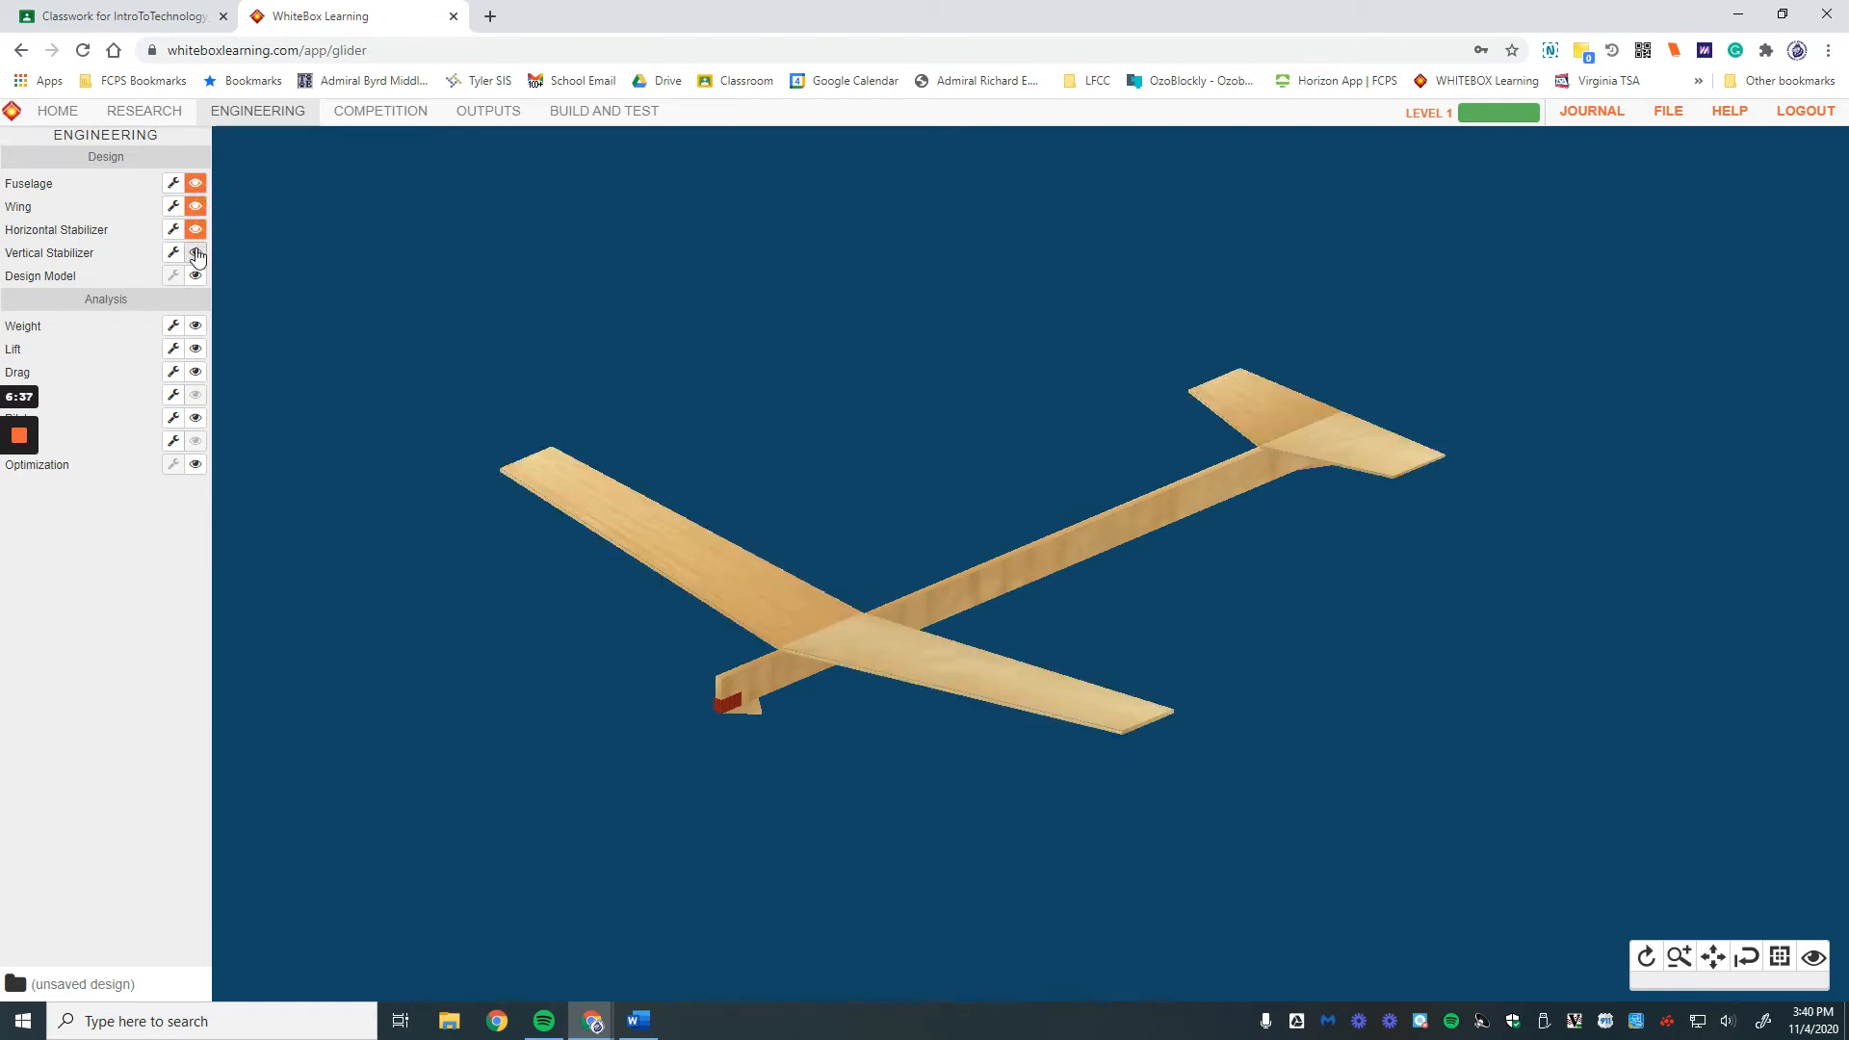
pyautogui.click(197, 253)
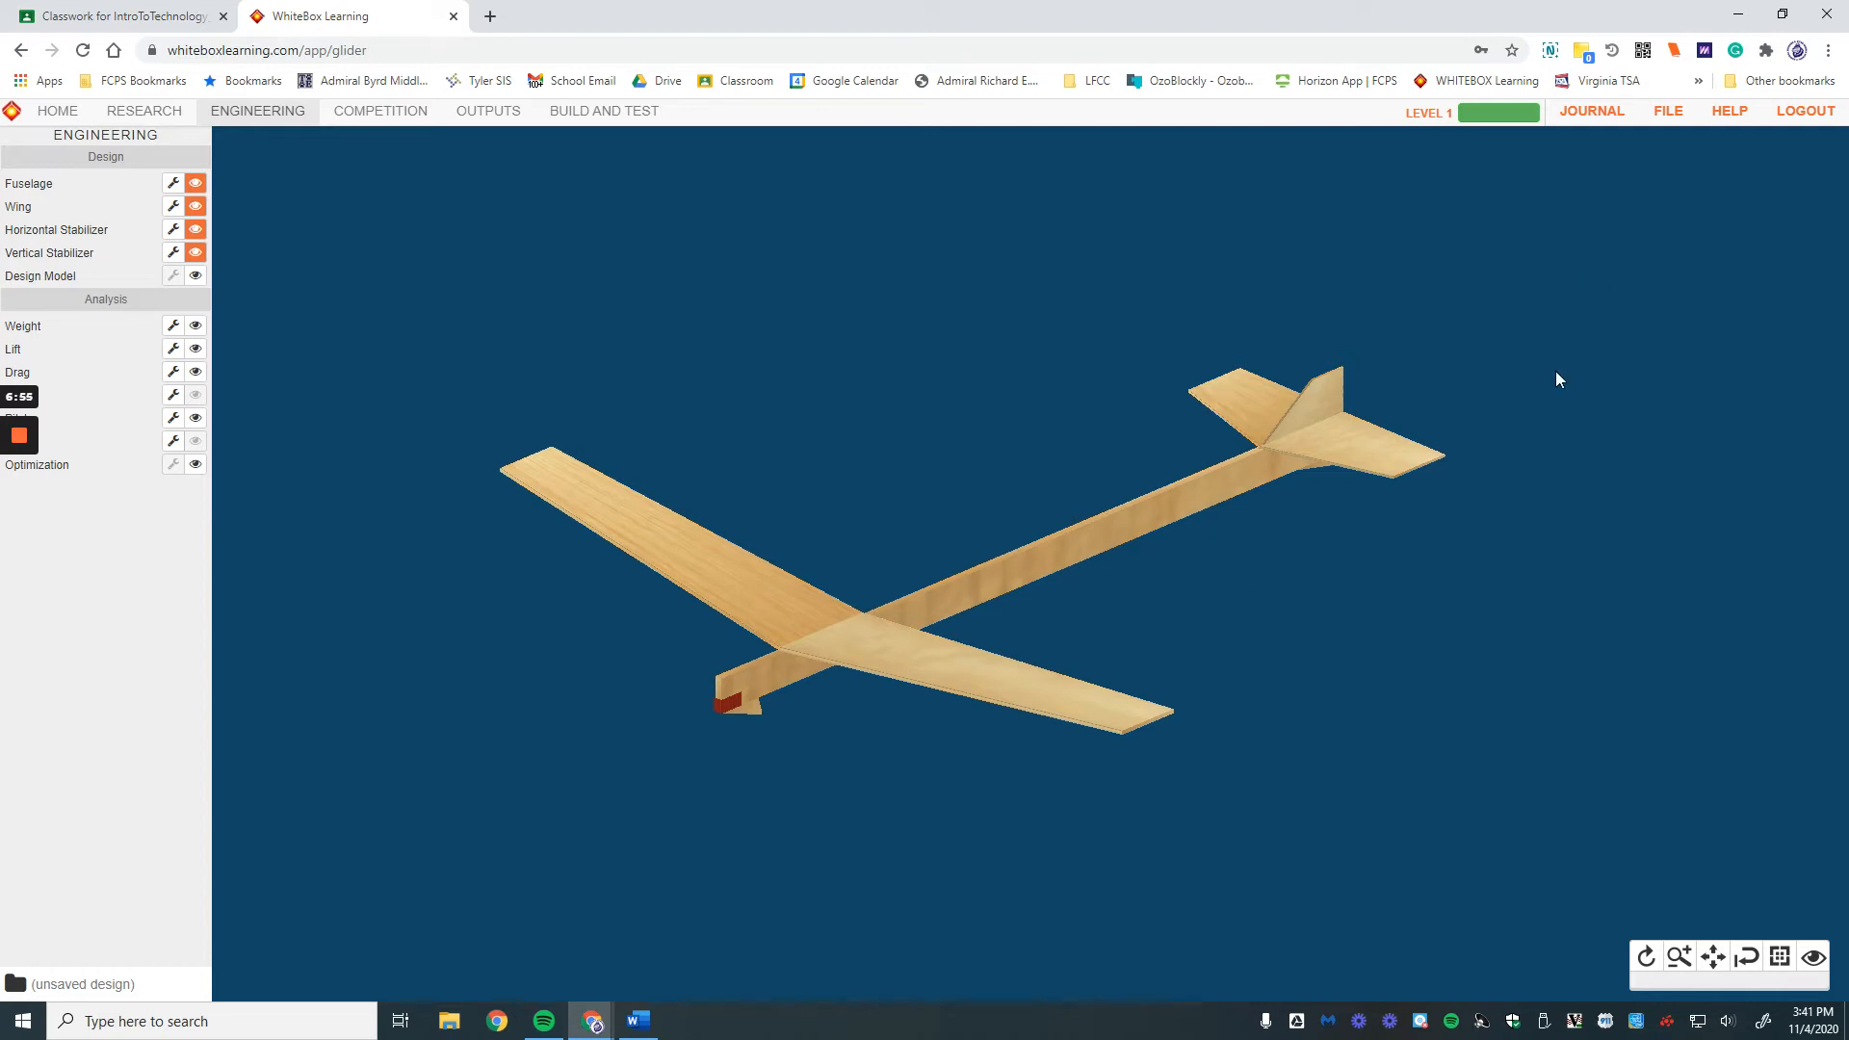
# Step: Save a working copy with concept name 'Glider for Video' and the revision note 'Just getting'
pyautogui.click(1673, 121)
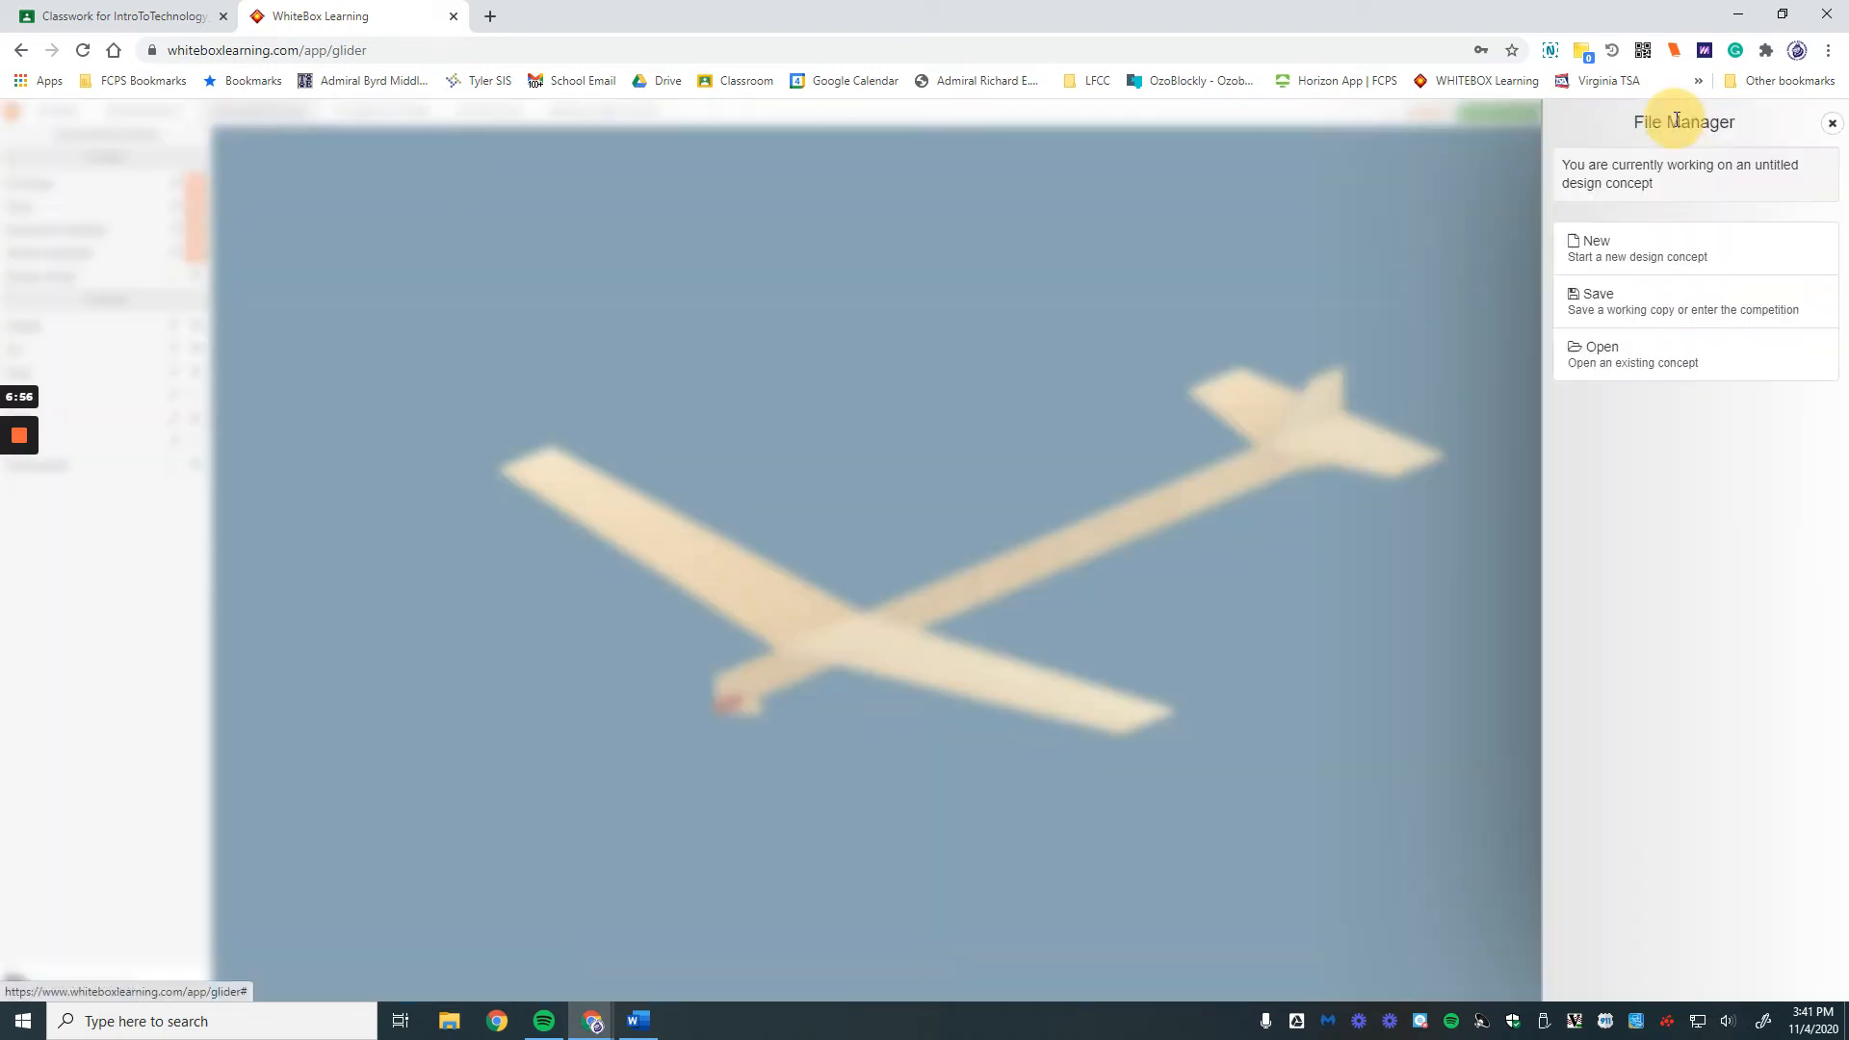
pyautogui.click(1605, 313)
pyautogui.click(1639, 300)
pyautogui.click(1634, 180)
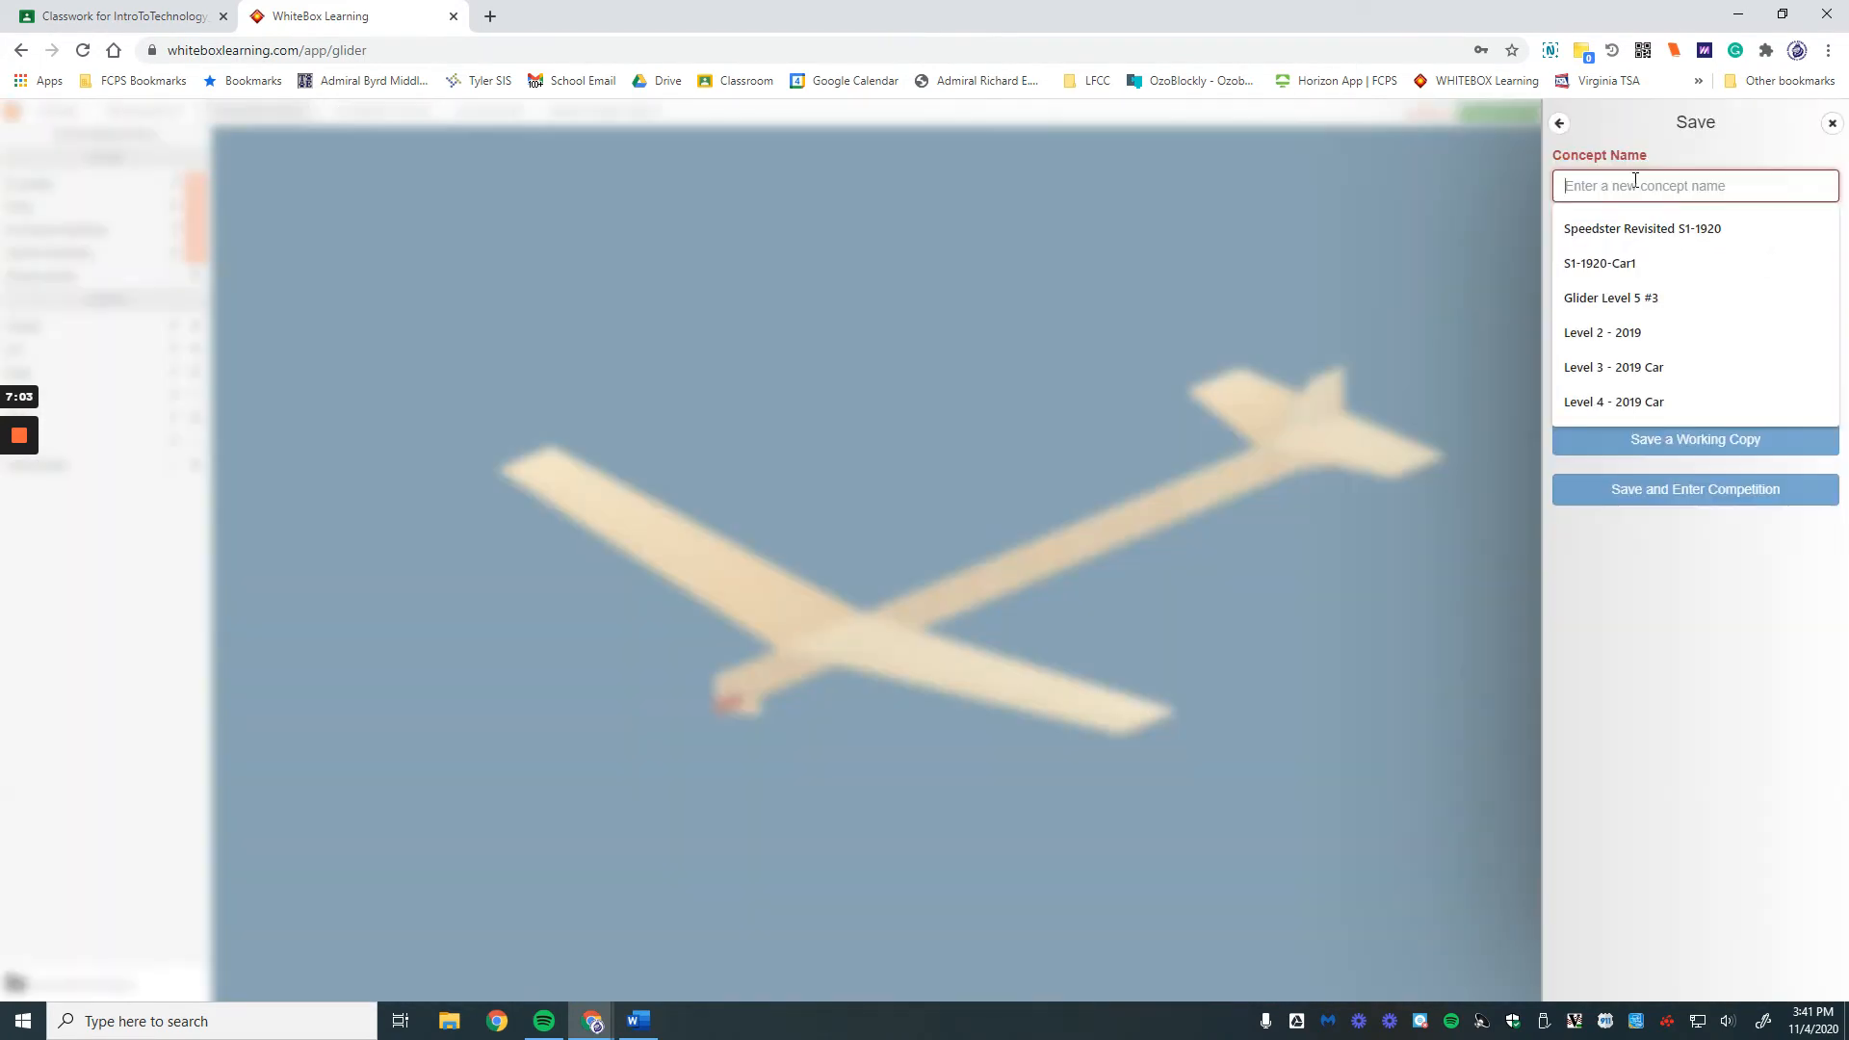
pyautogui.write('Glider for Video')
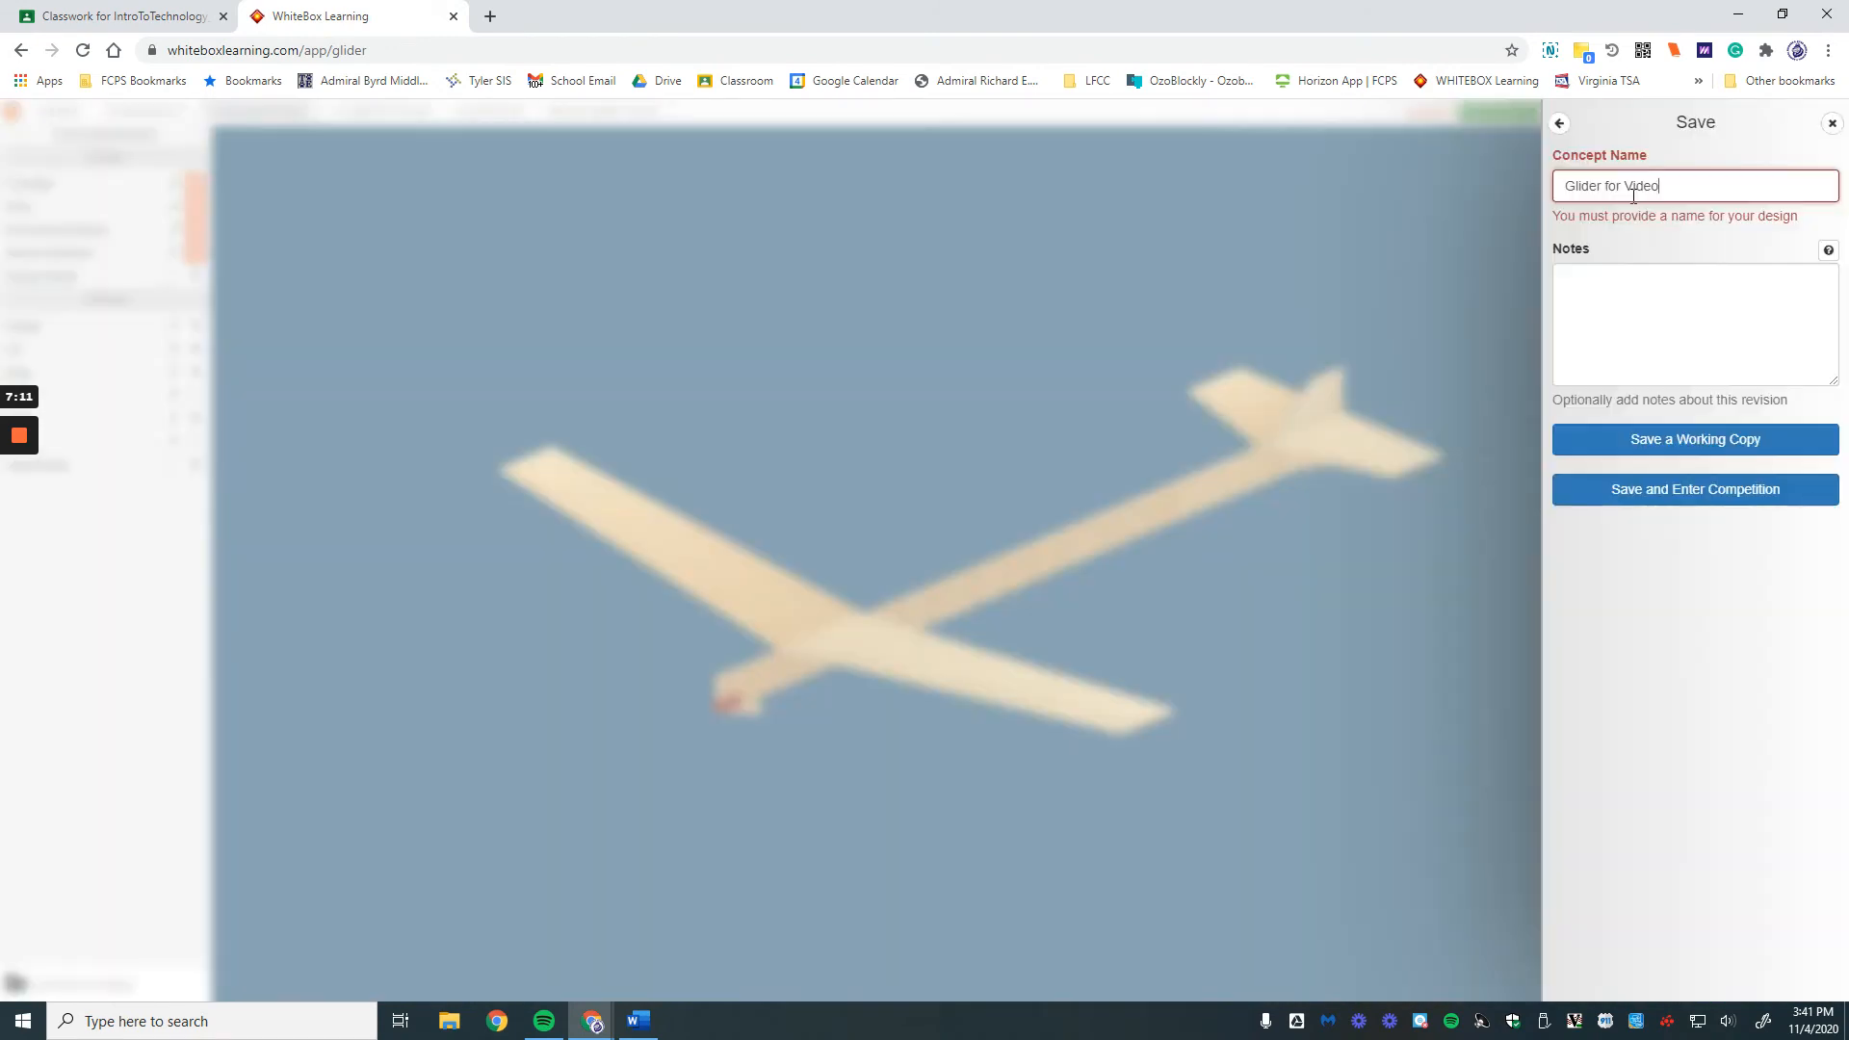
pyautogui.click(1639, 314)
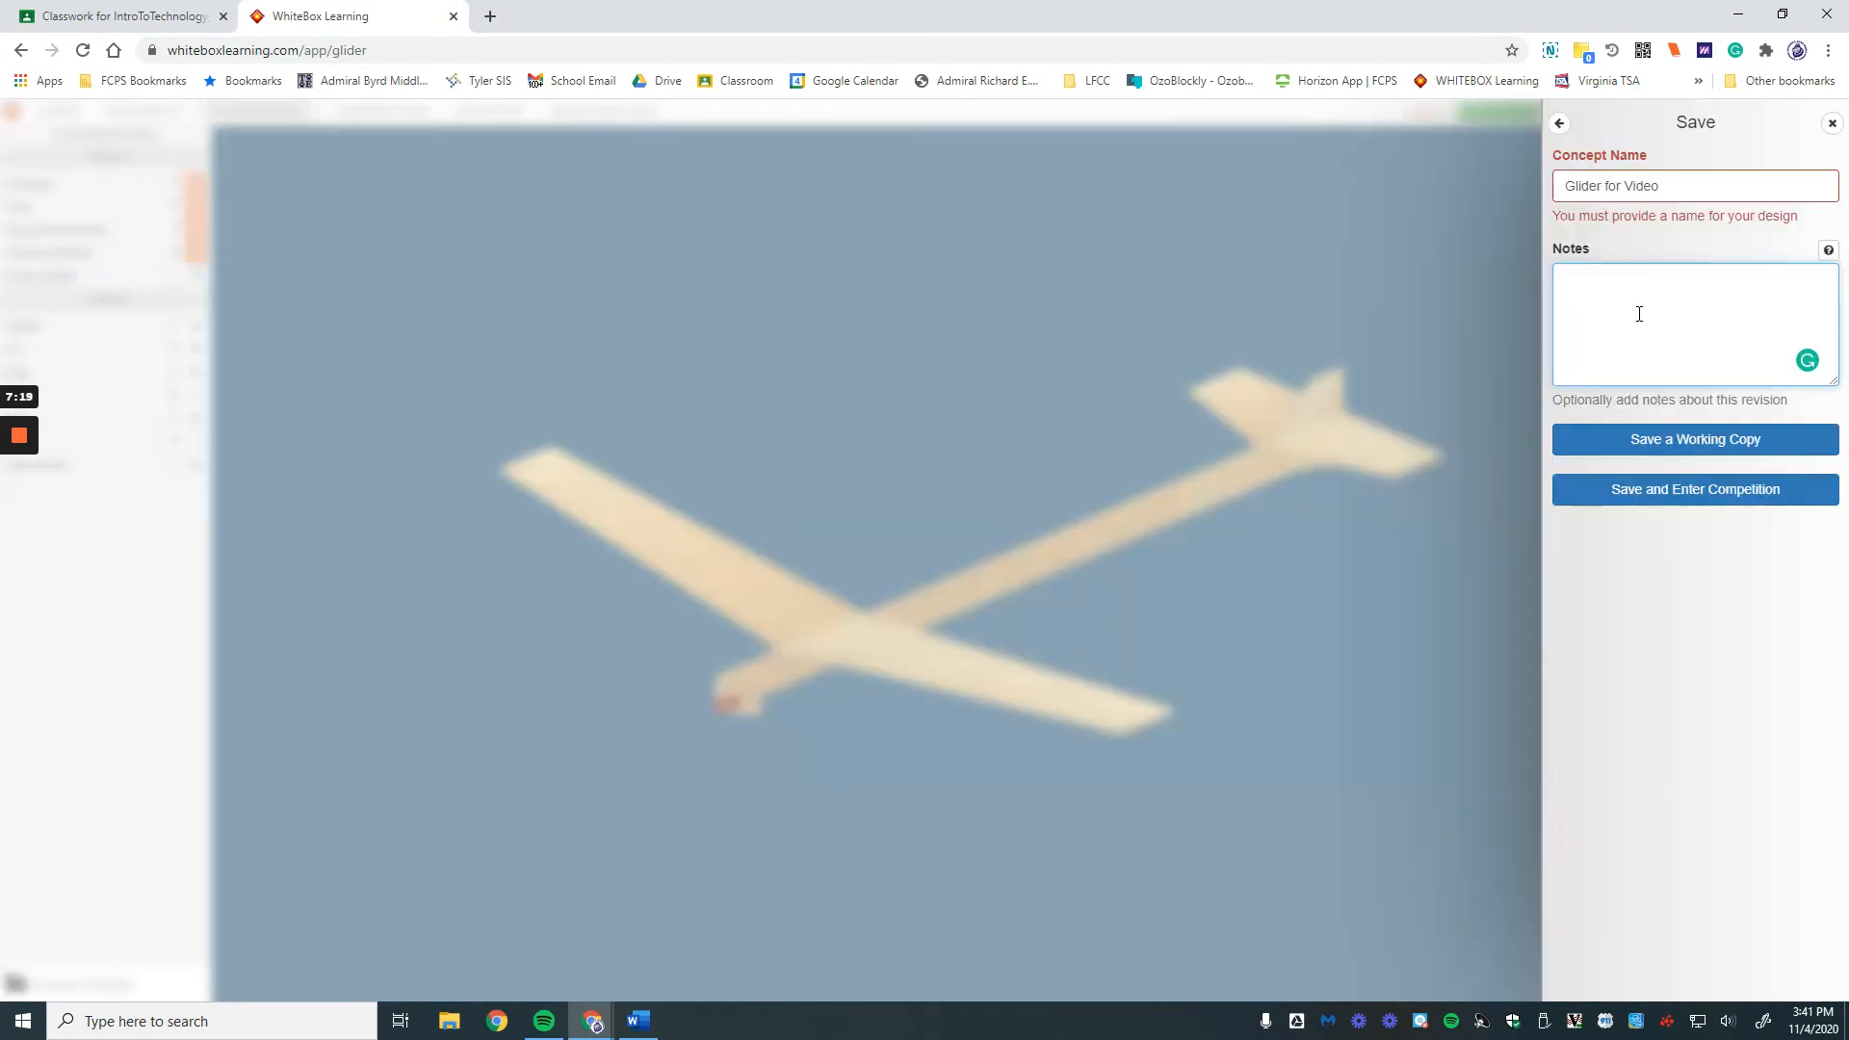
pyautogui.write('Just getting')
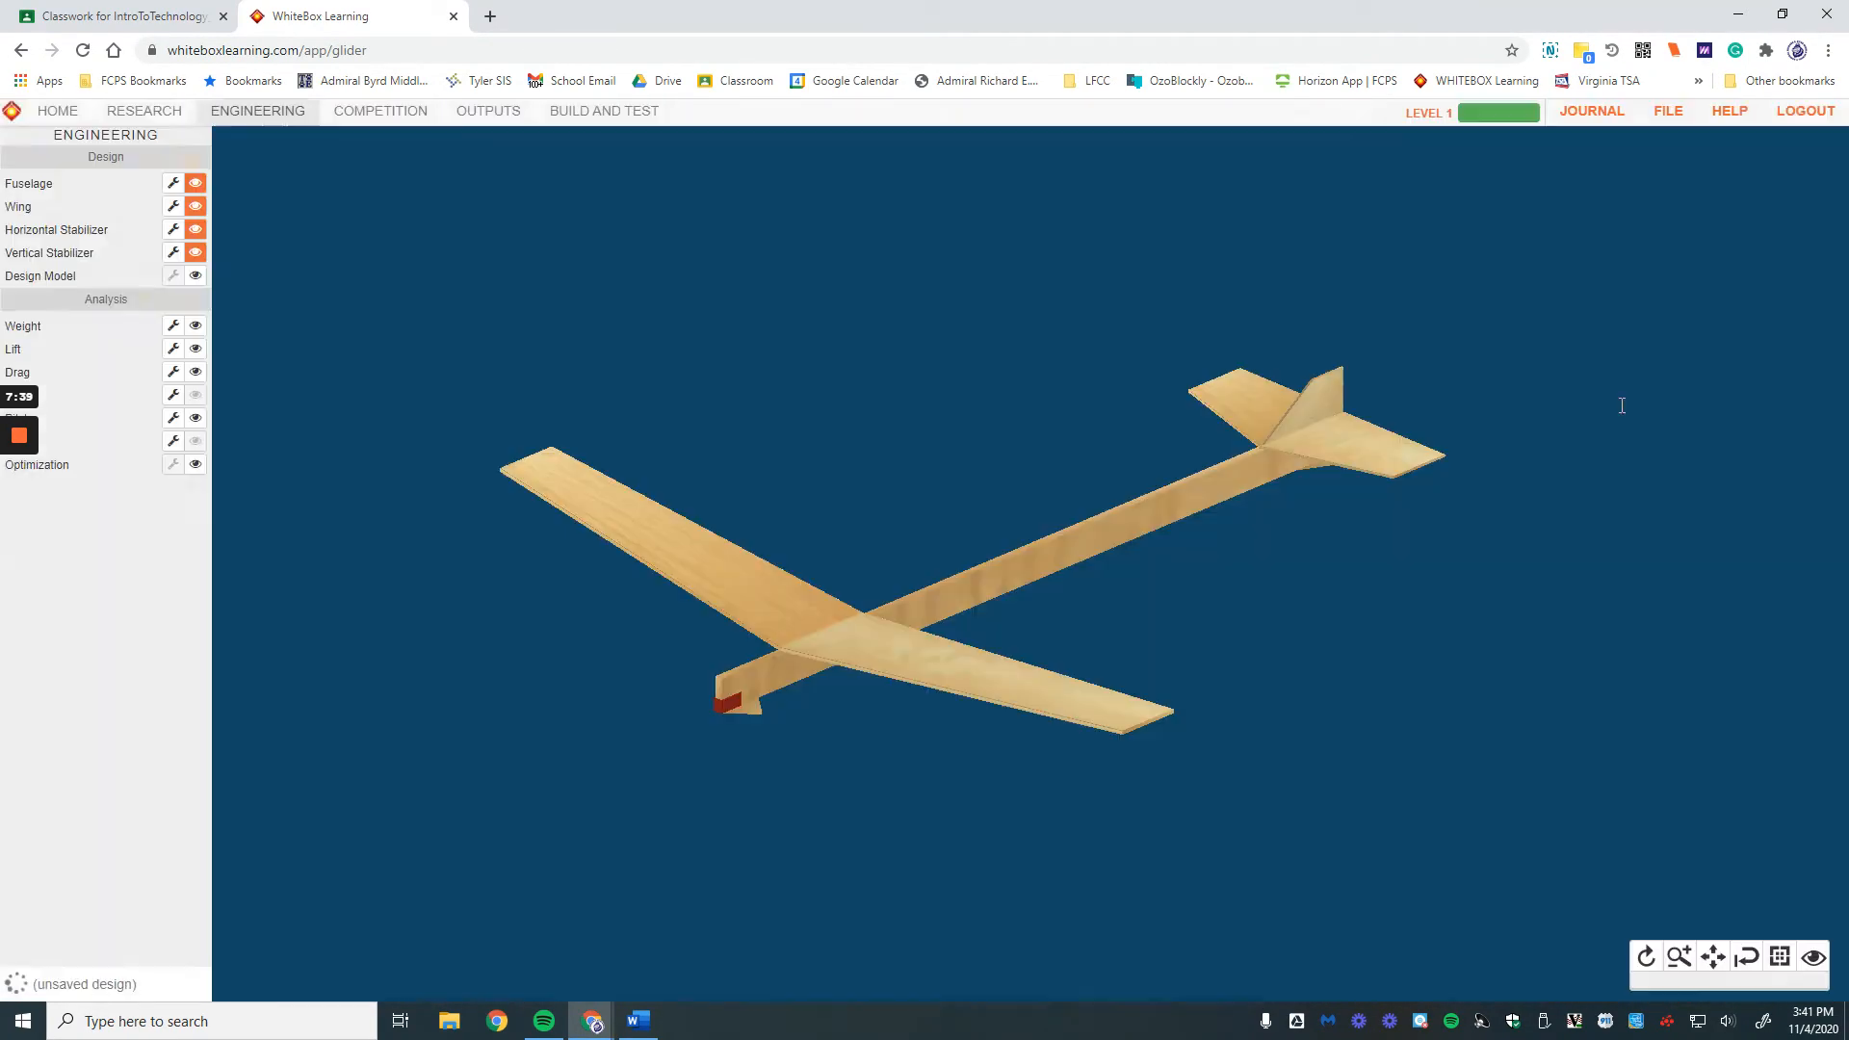
pyautogui.click(1623, 439)
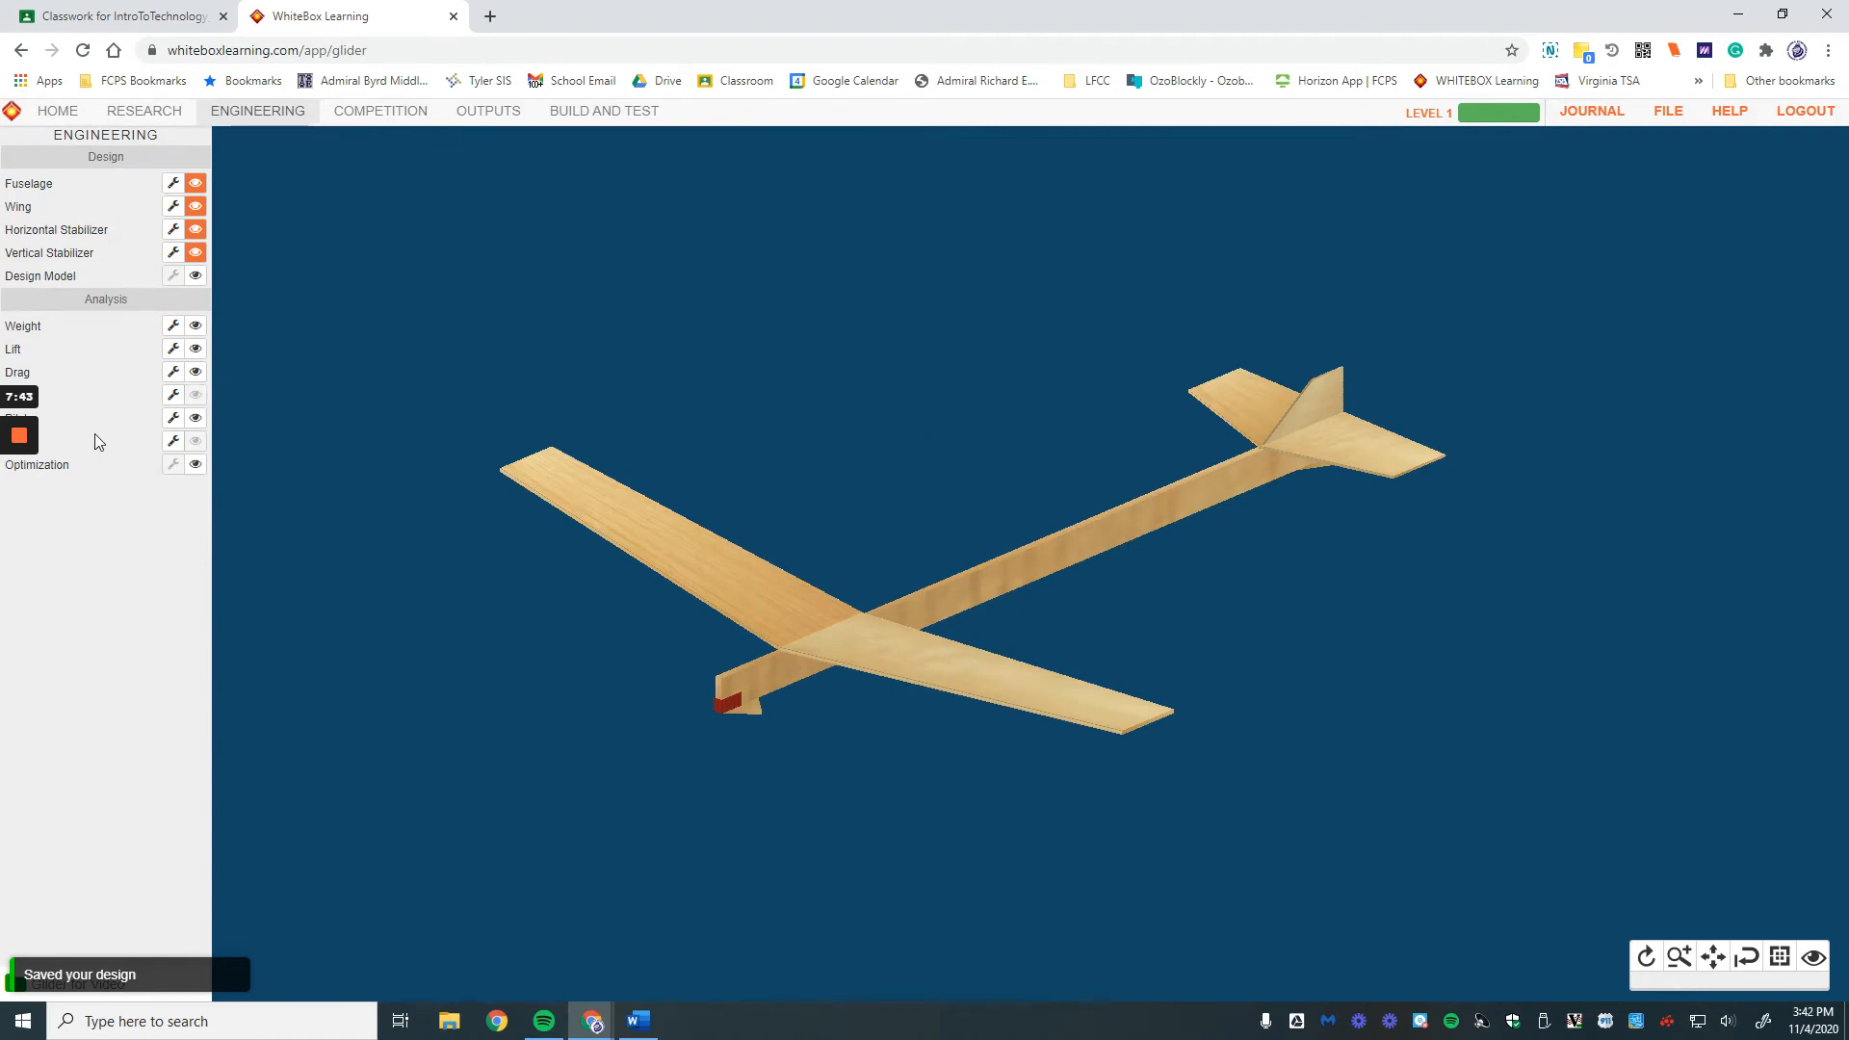
pyautogui.moveTo(3, 532)
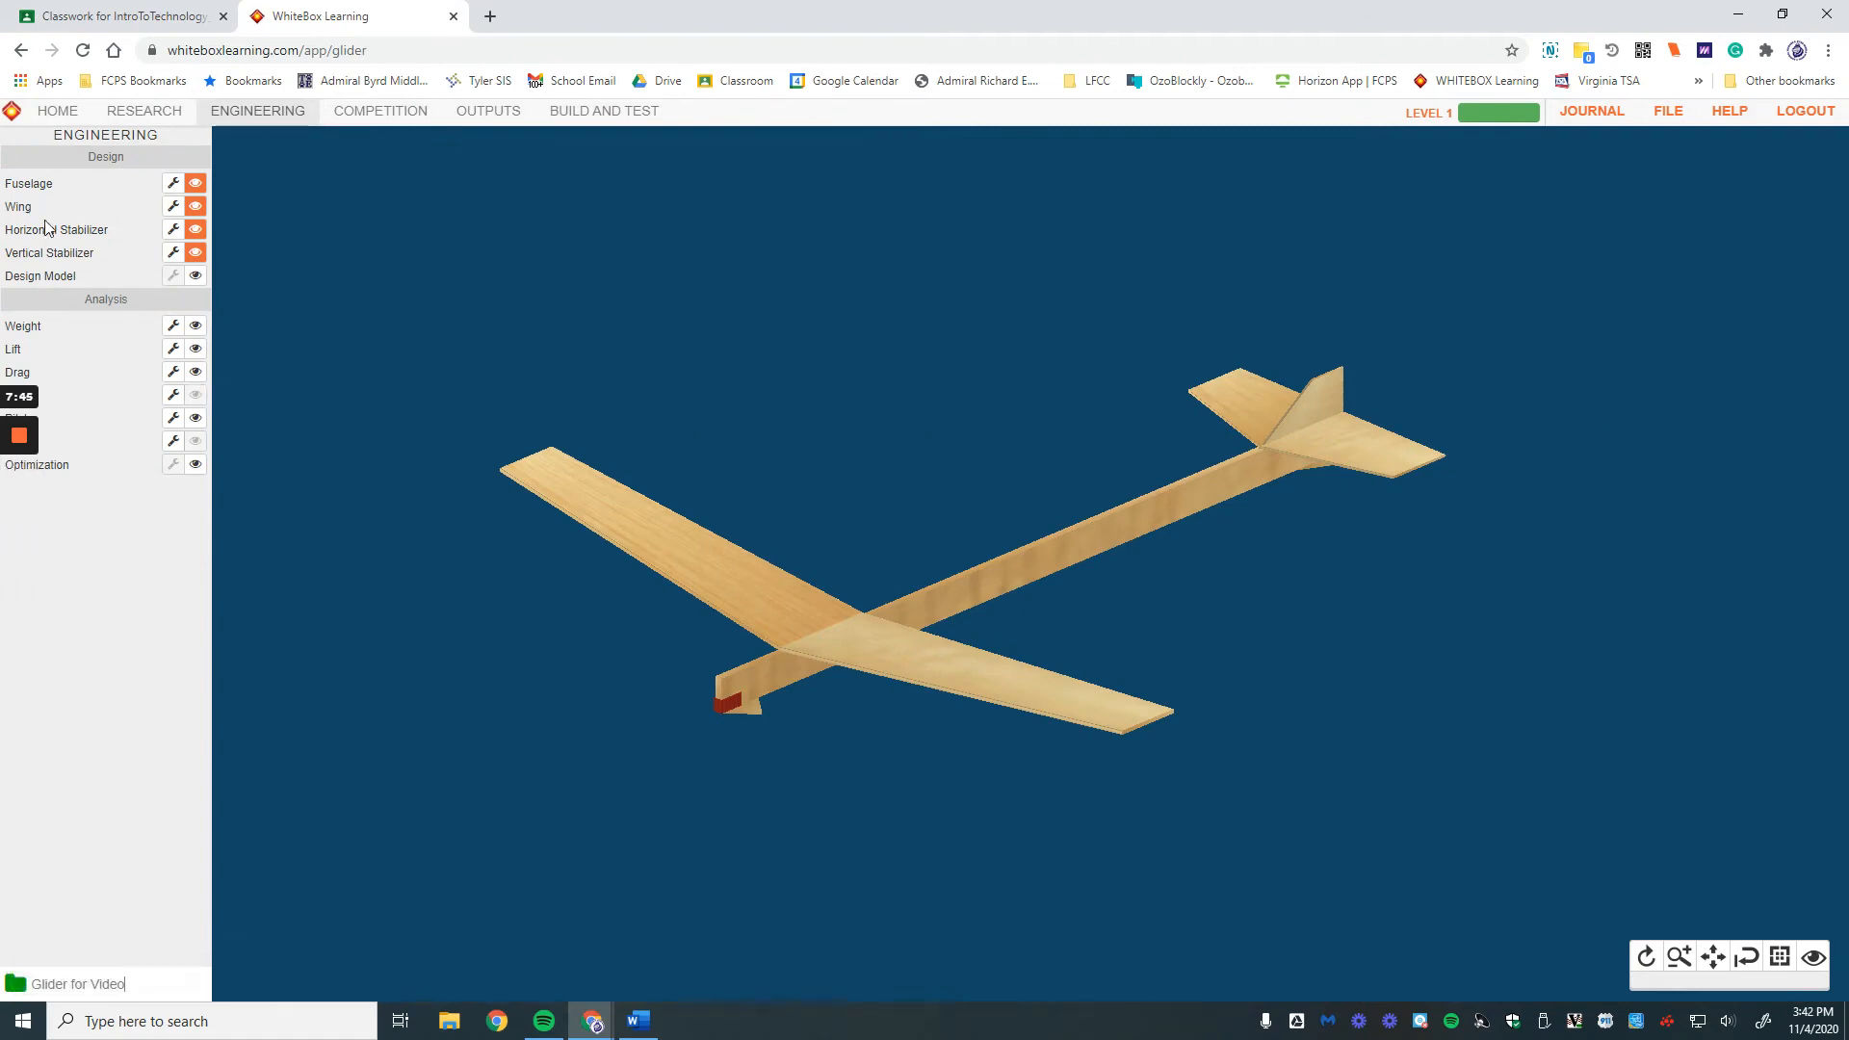
pyautogui.doubleClick(104, 135)
pyautogui.click(133, 138)
pyautogui.moveTo(24, 496)
pyautogui.click(173, 326)
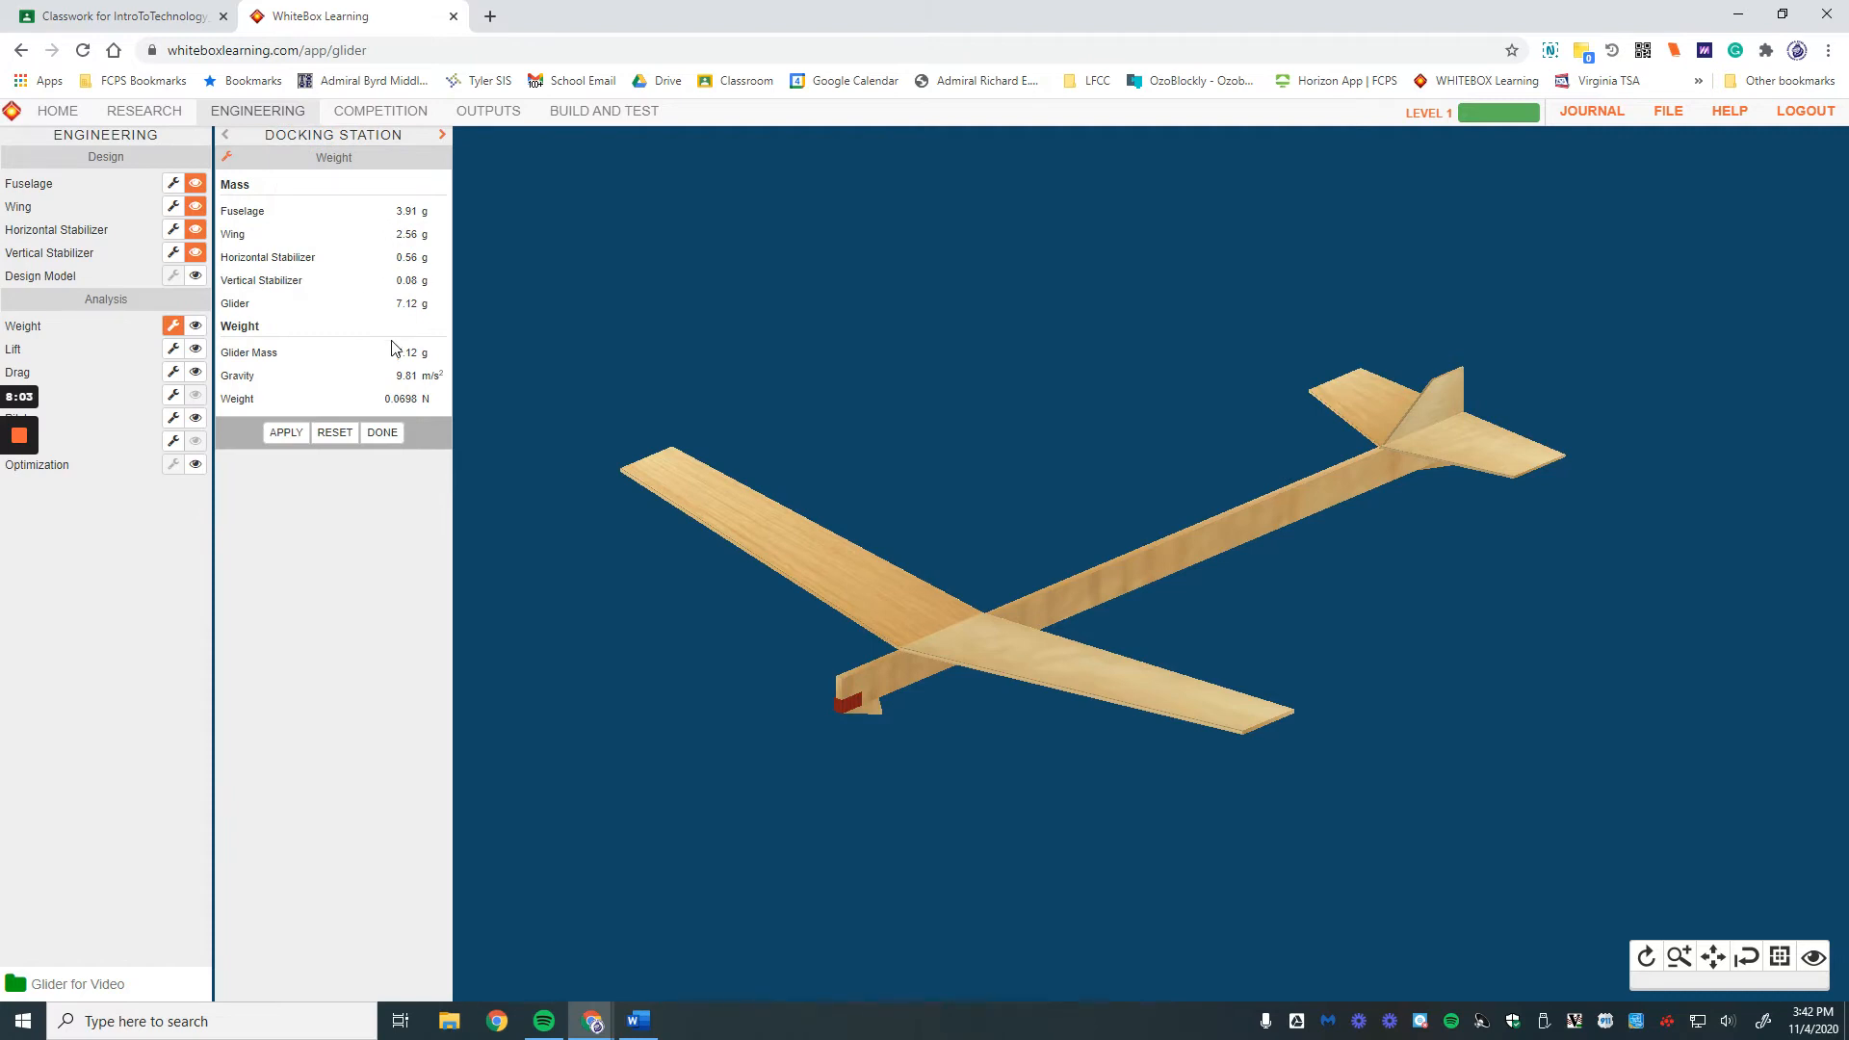
pyautogui.moveTo(399, 353); pyautogui.dragTo(433, 354)
pyautogui.click(382, 432)
pyautogui.click(173, 348)
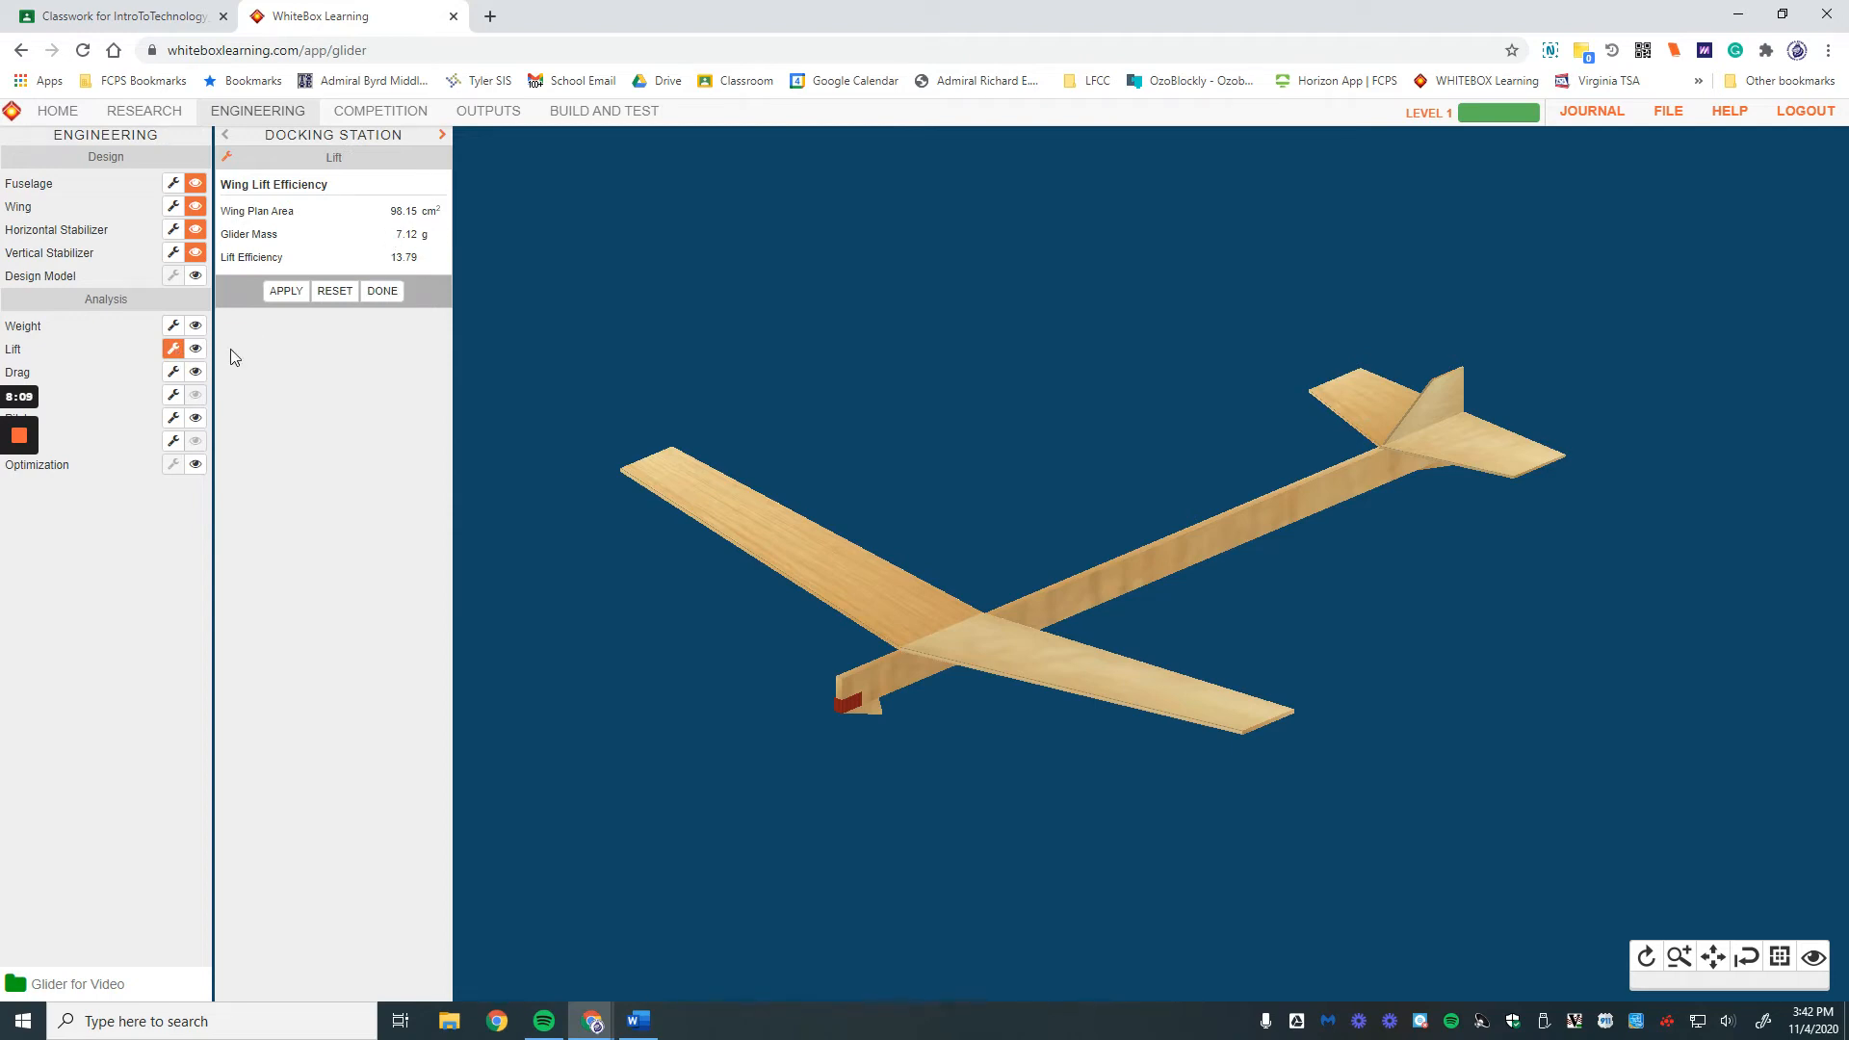
pyautogui.click(174, 377)
pyautogui.click(174, 394)
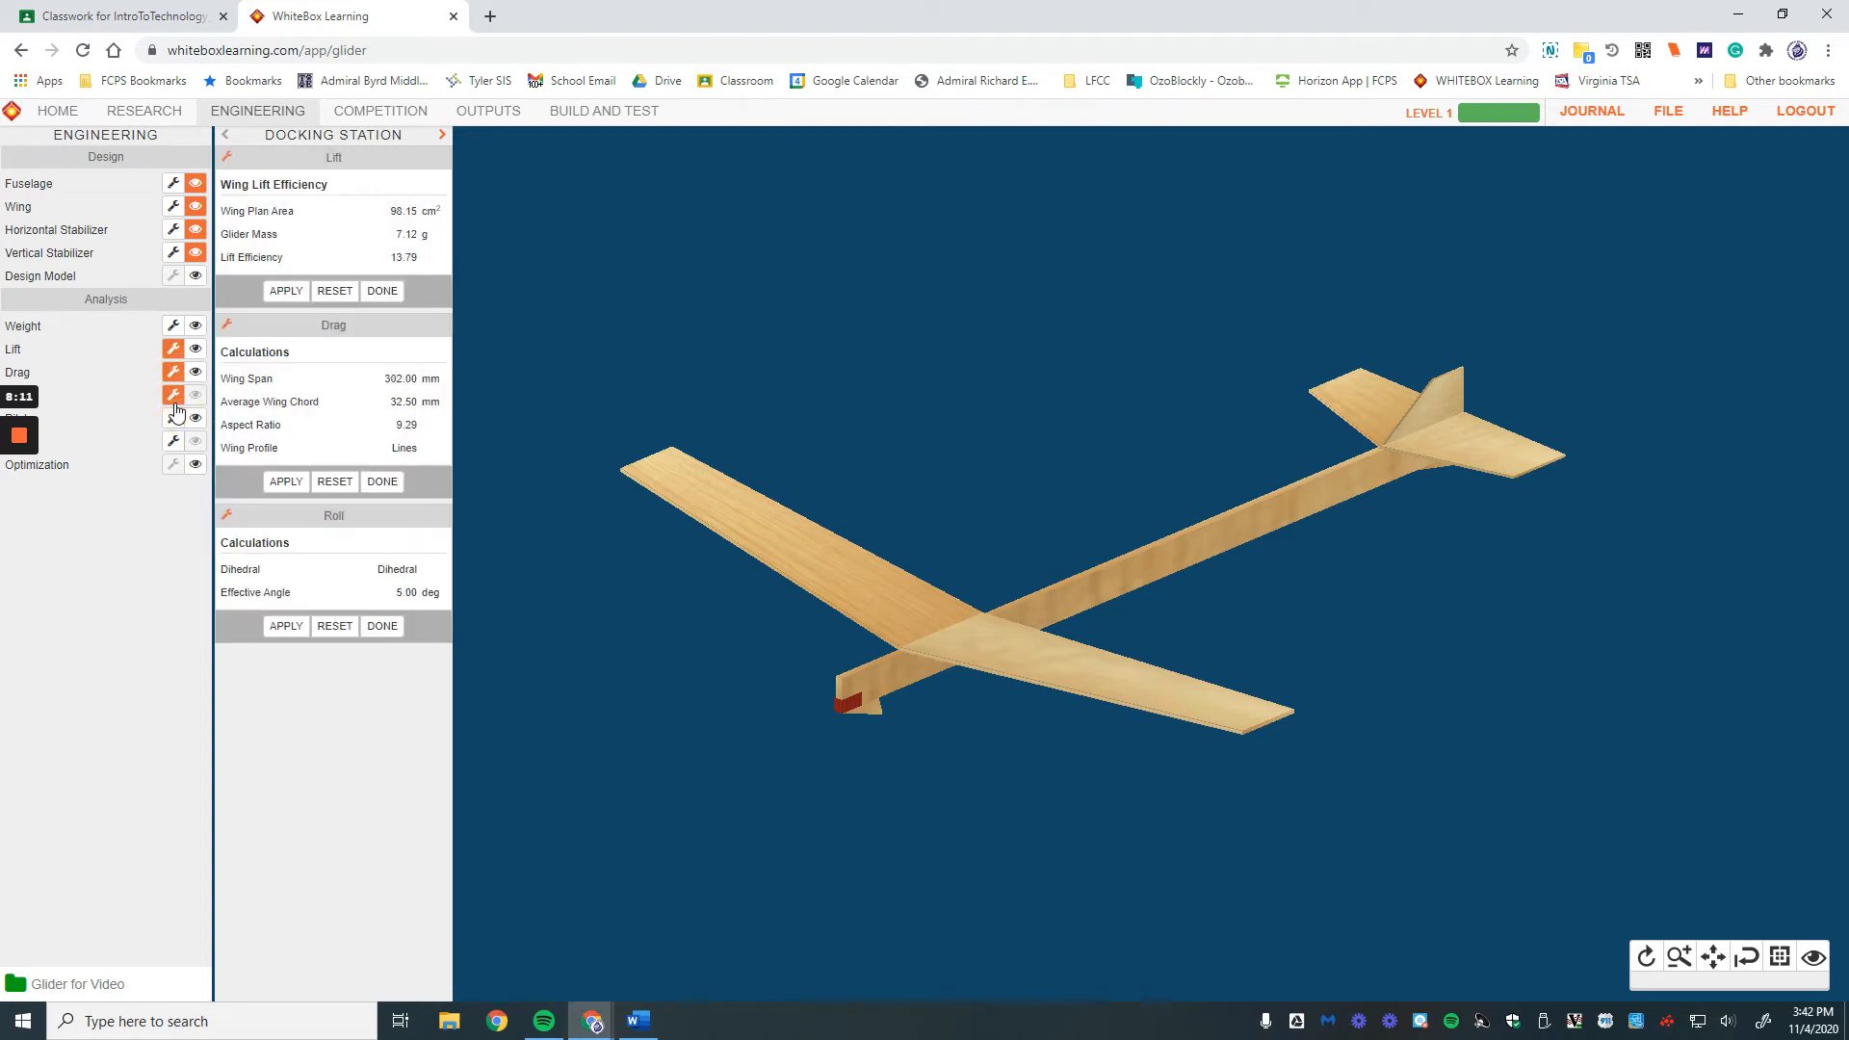
pyautogui.click(174, 420)
pyautogui.click(174, 440)
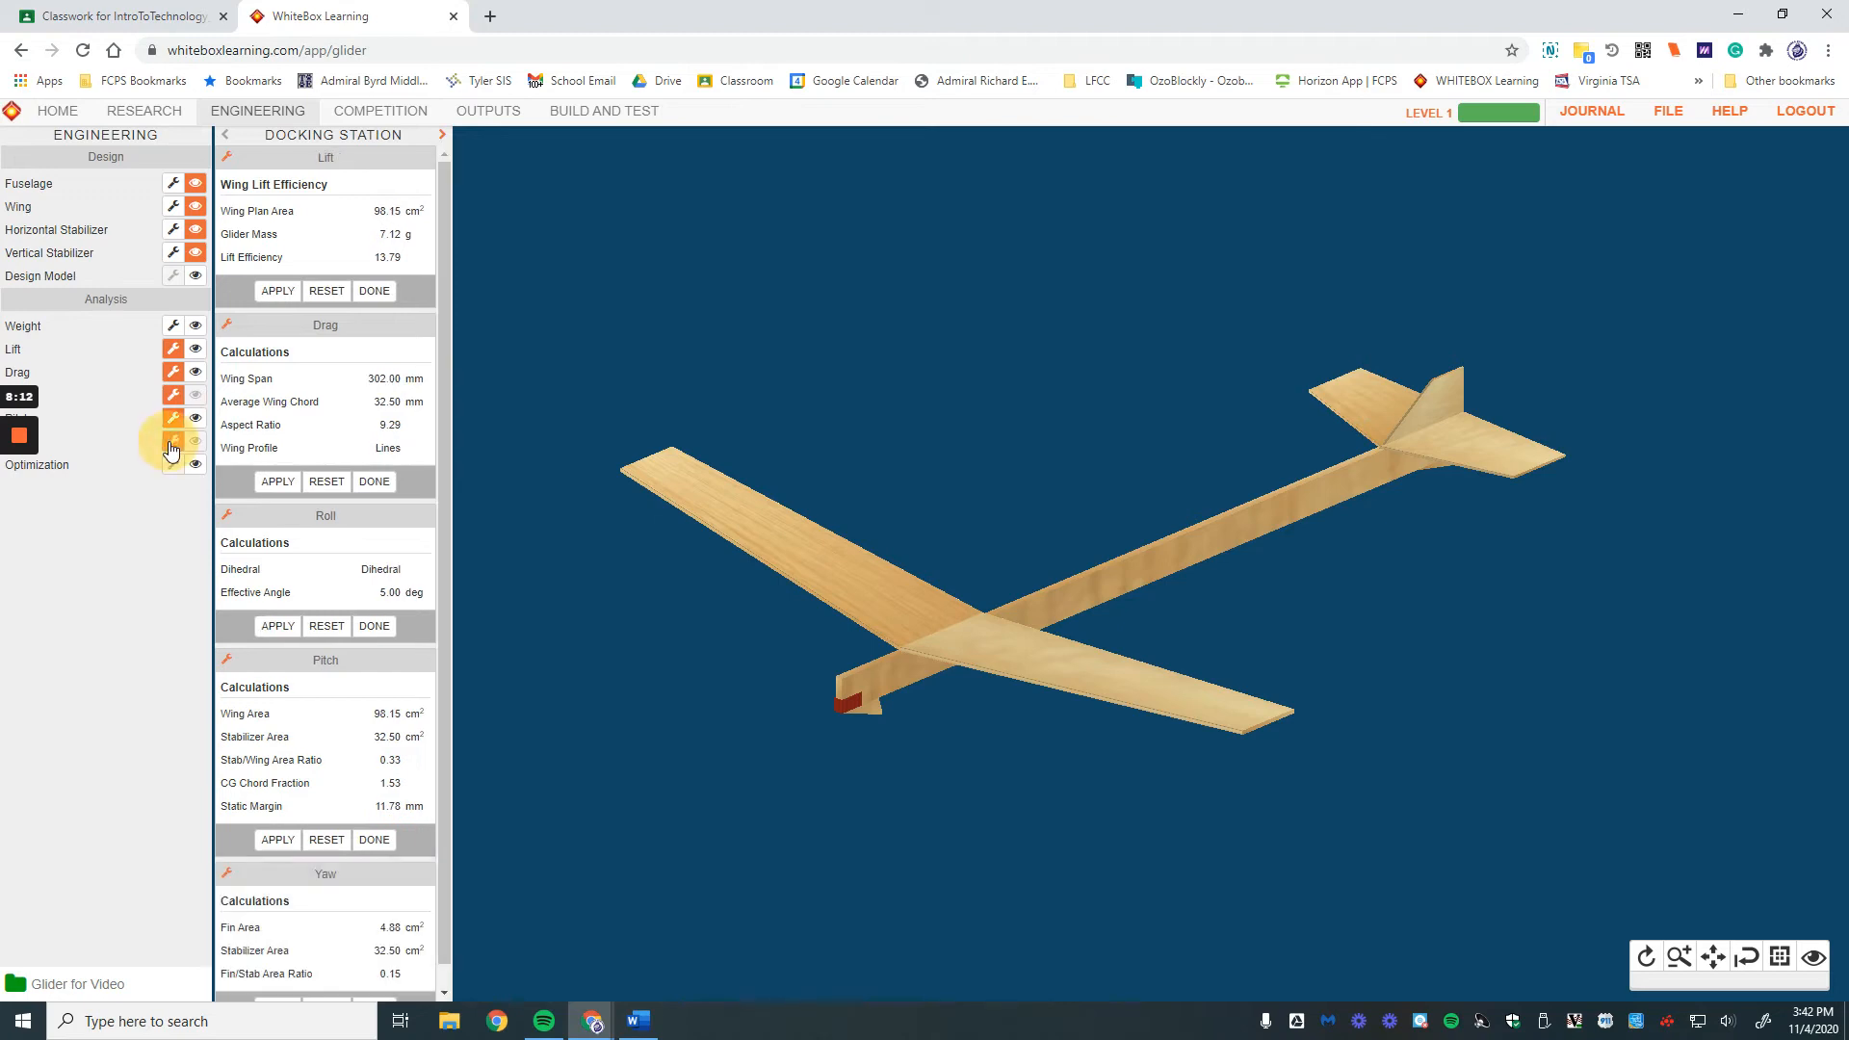
pyautogui.scroll(1, 384, 770)
pyautogui.click(375, 291)
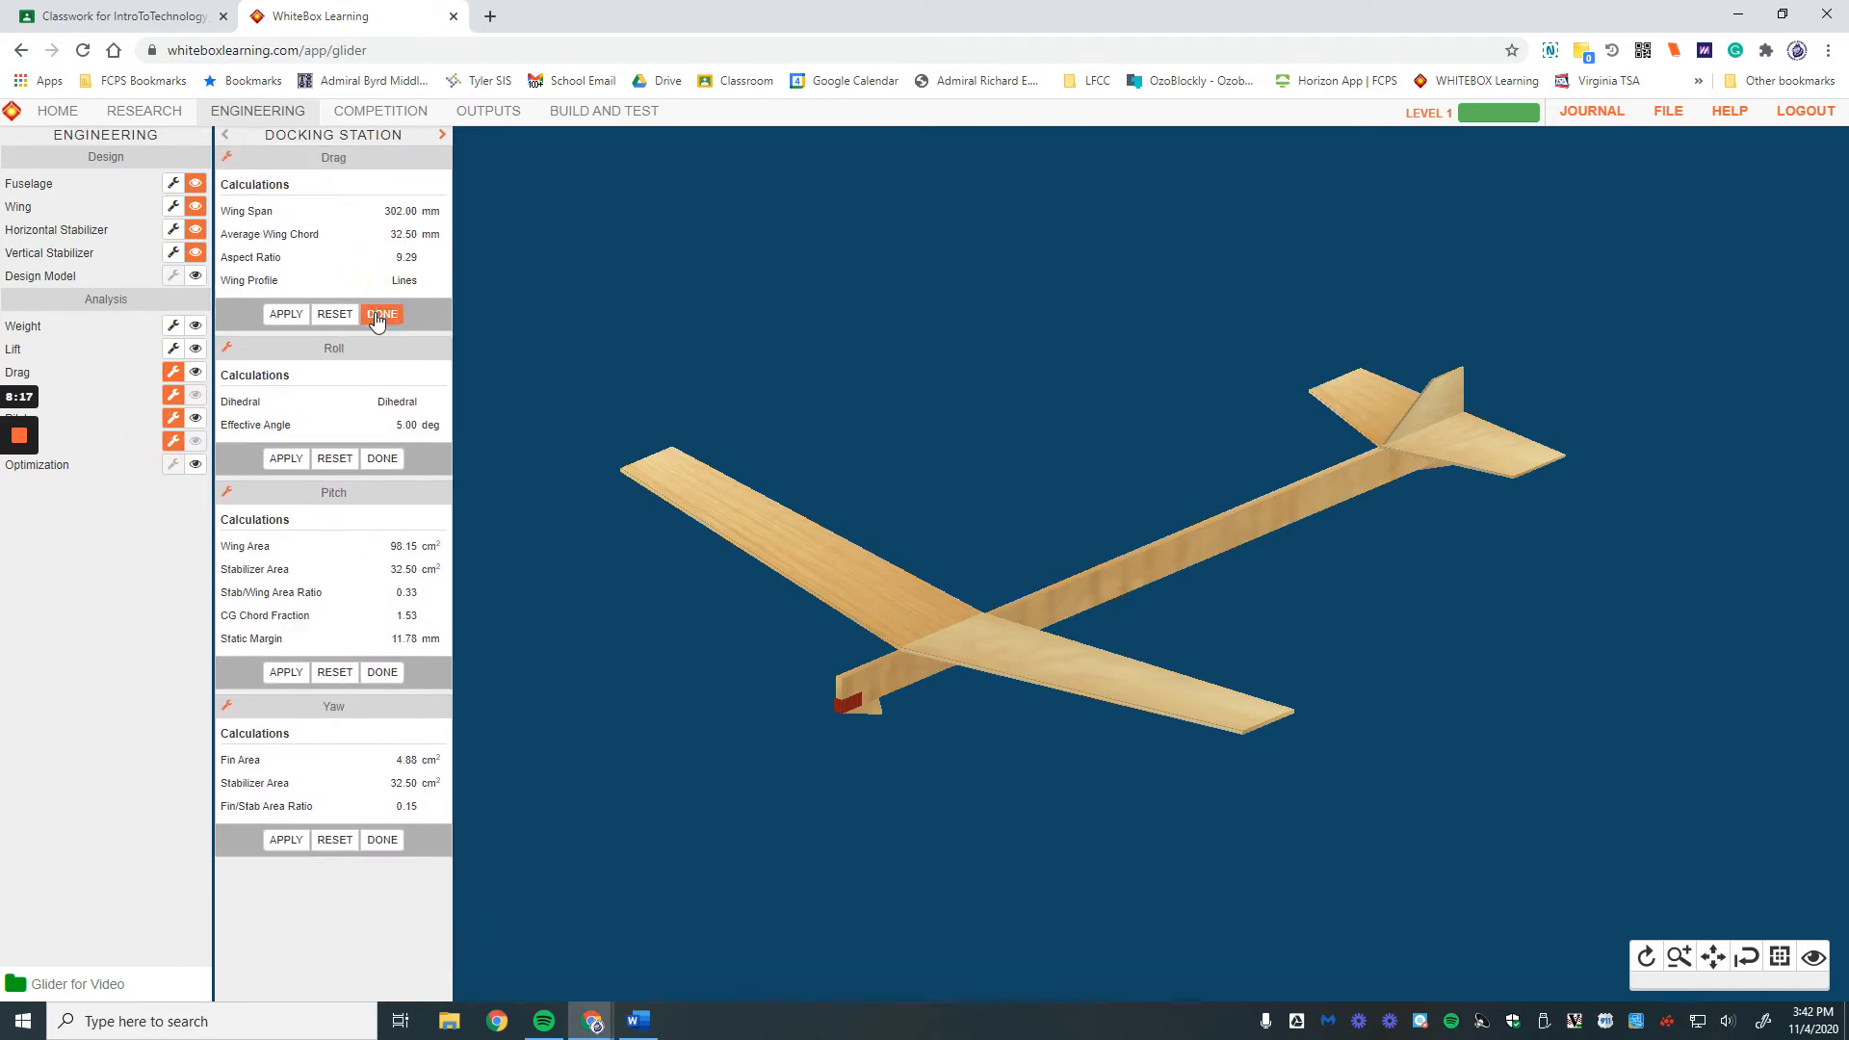
pyautogui.click(382, 309)
pyautogui.click(383, 270)
pyautogui.click(385, 337)
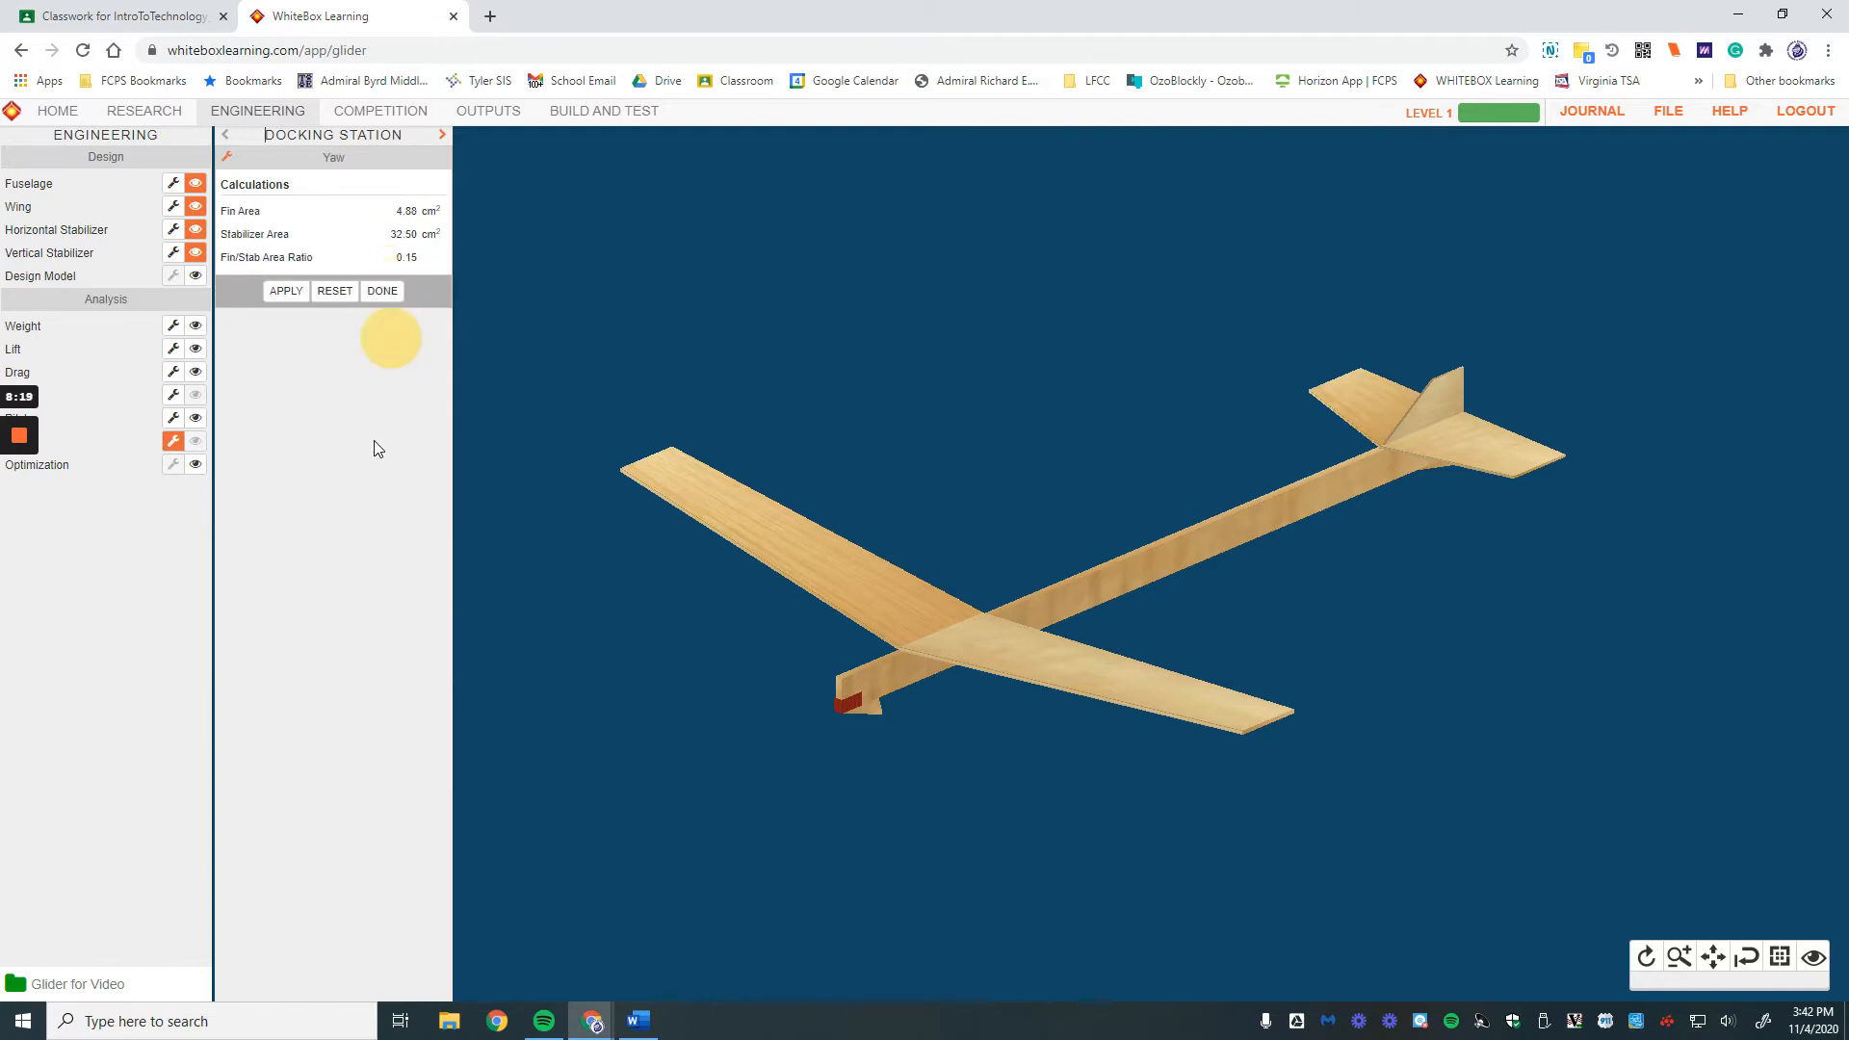
pyautogui.click(382, 290)
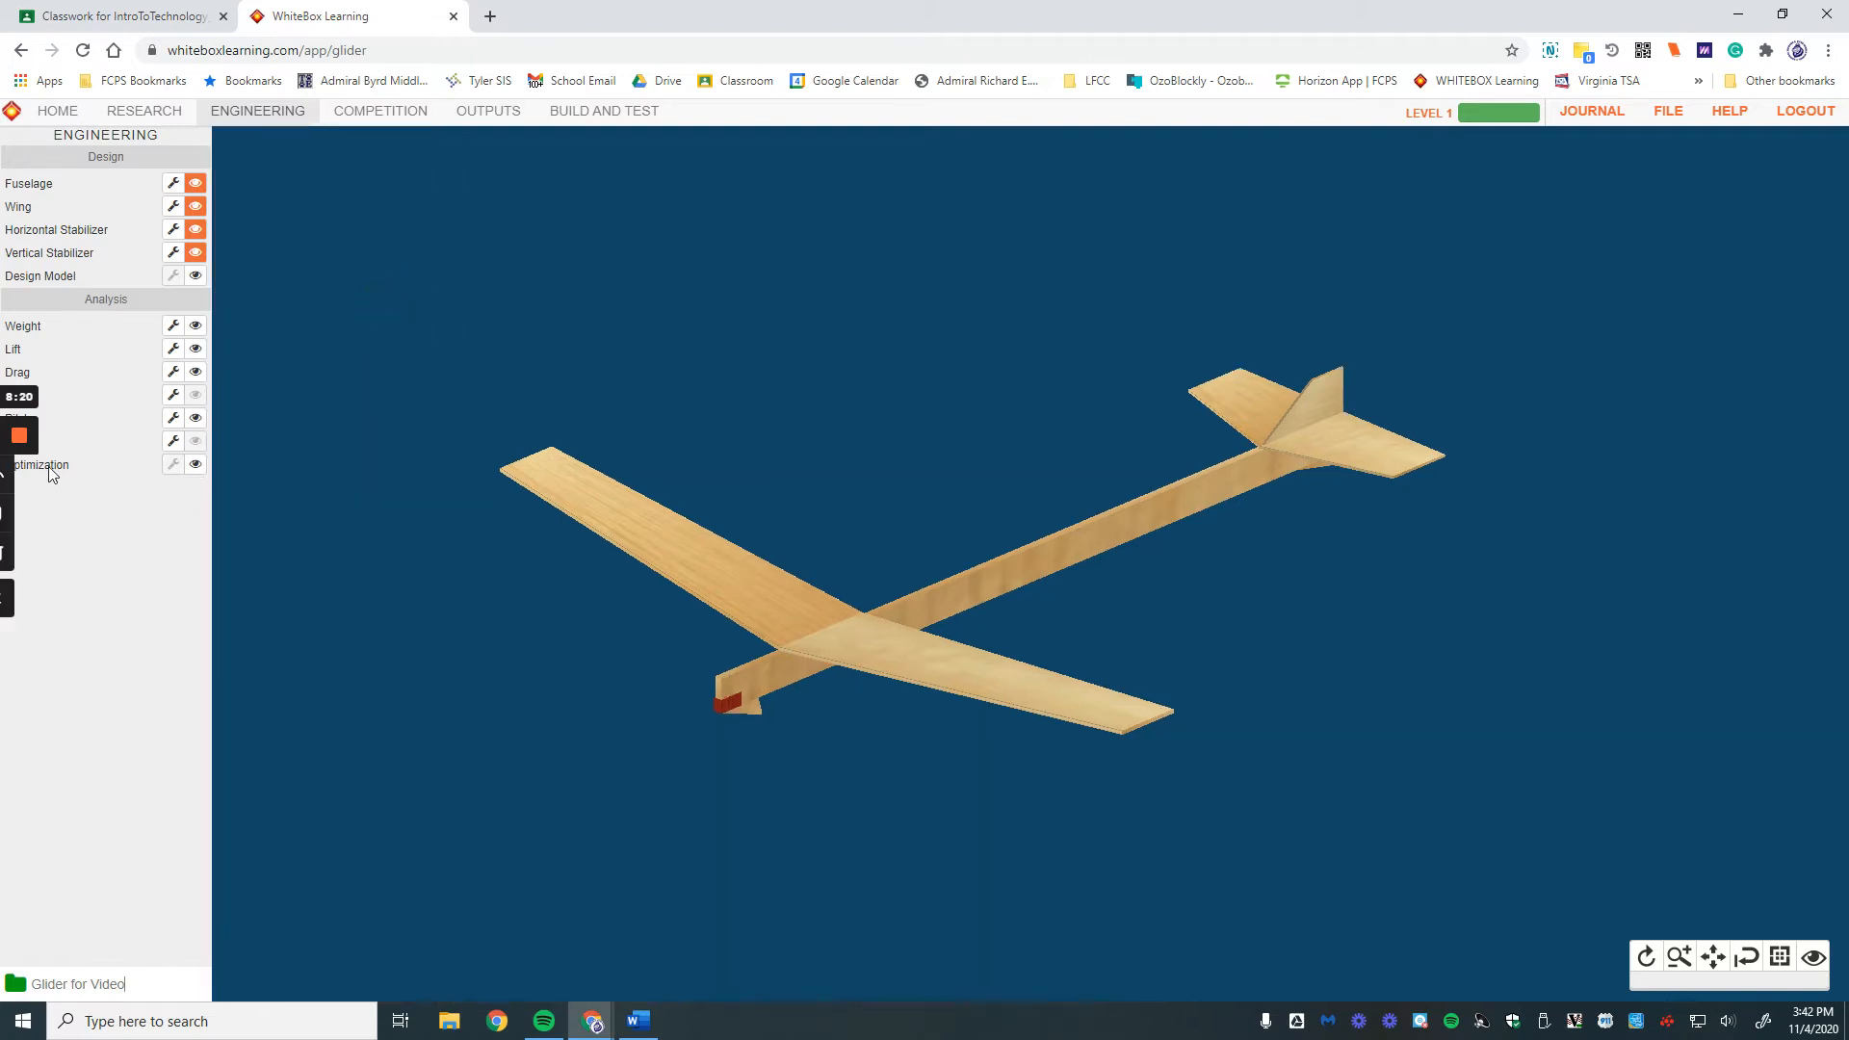
# Step: Display the Optimization chart from the Analysis list to rate the glider's stability and performance
pyautogui.click(196, 465)
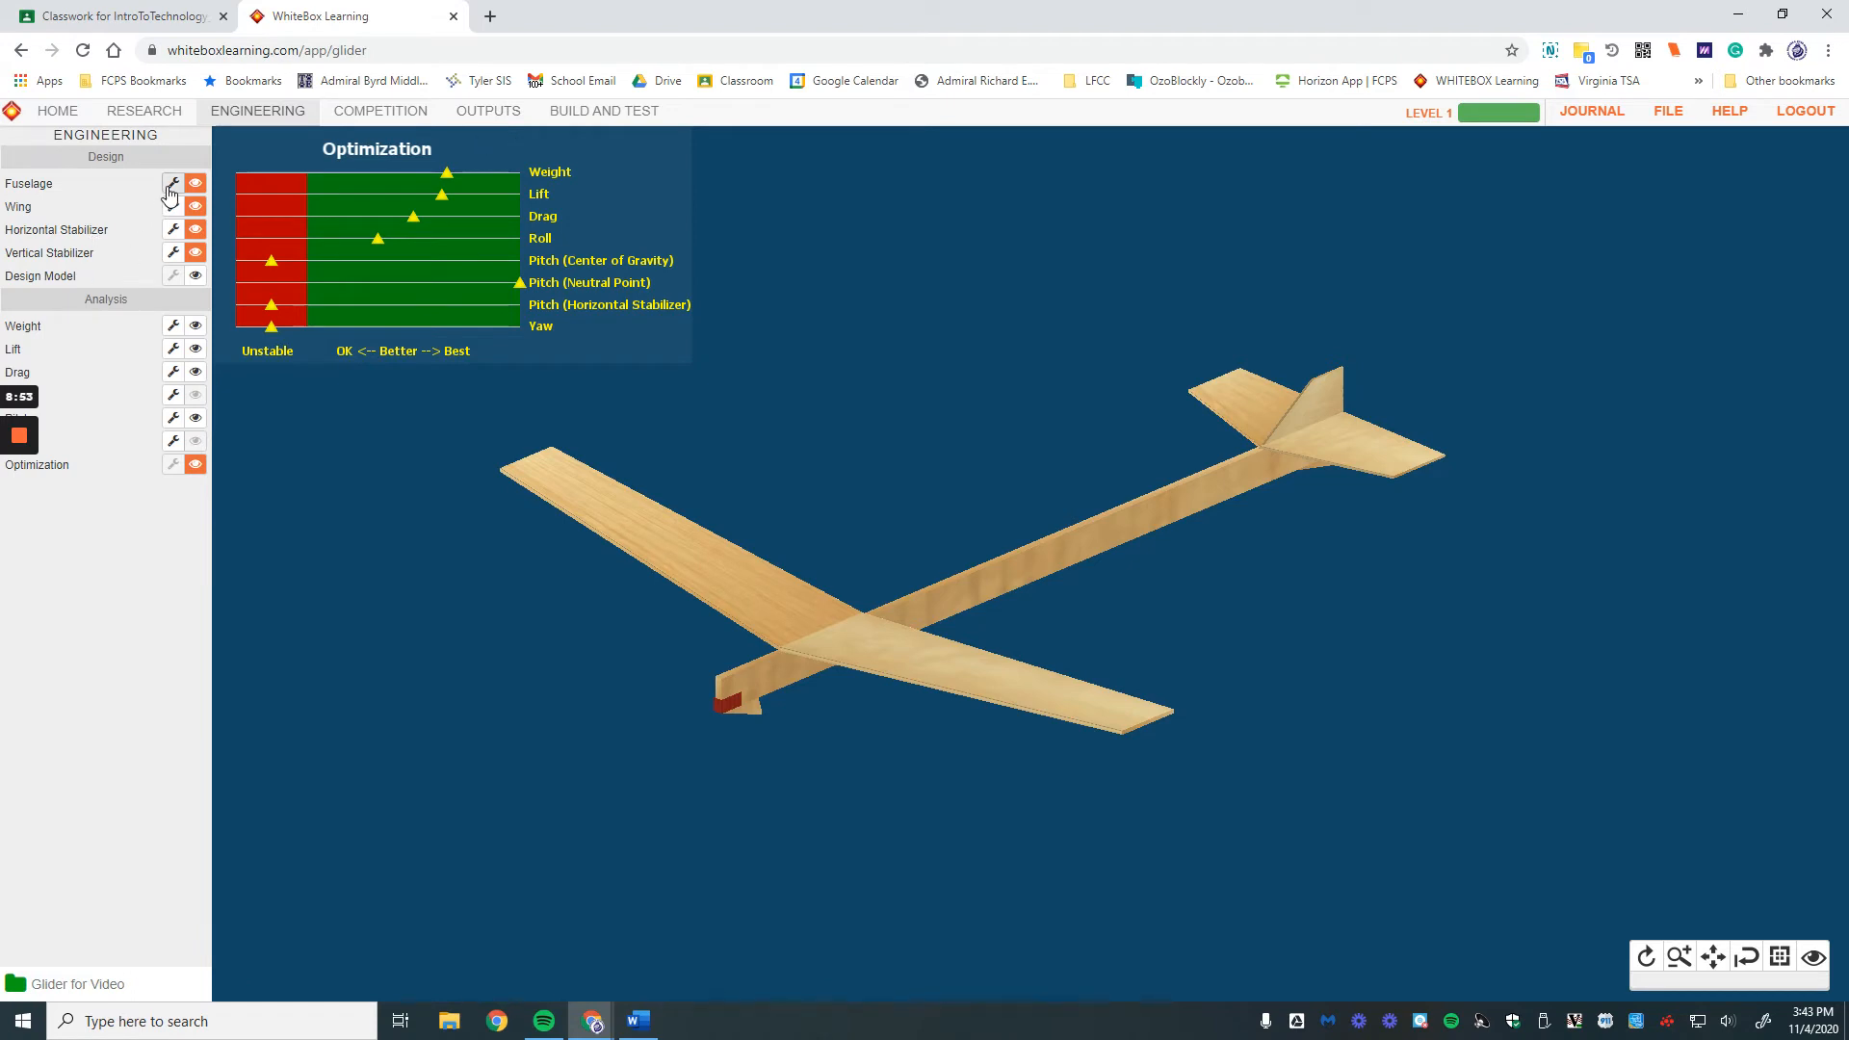
pyautogui.click(484, 114)
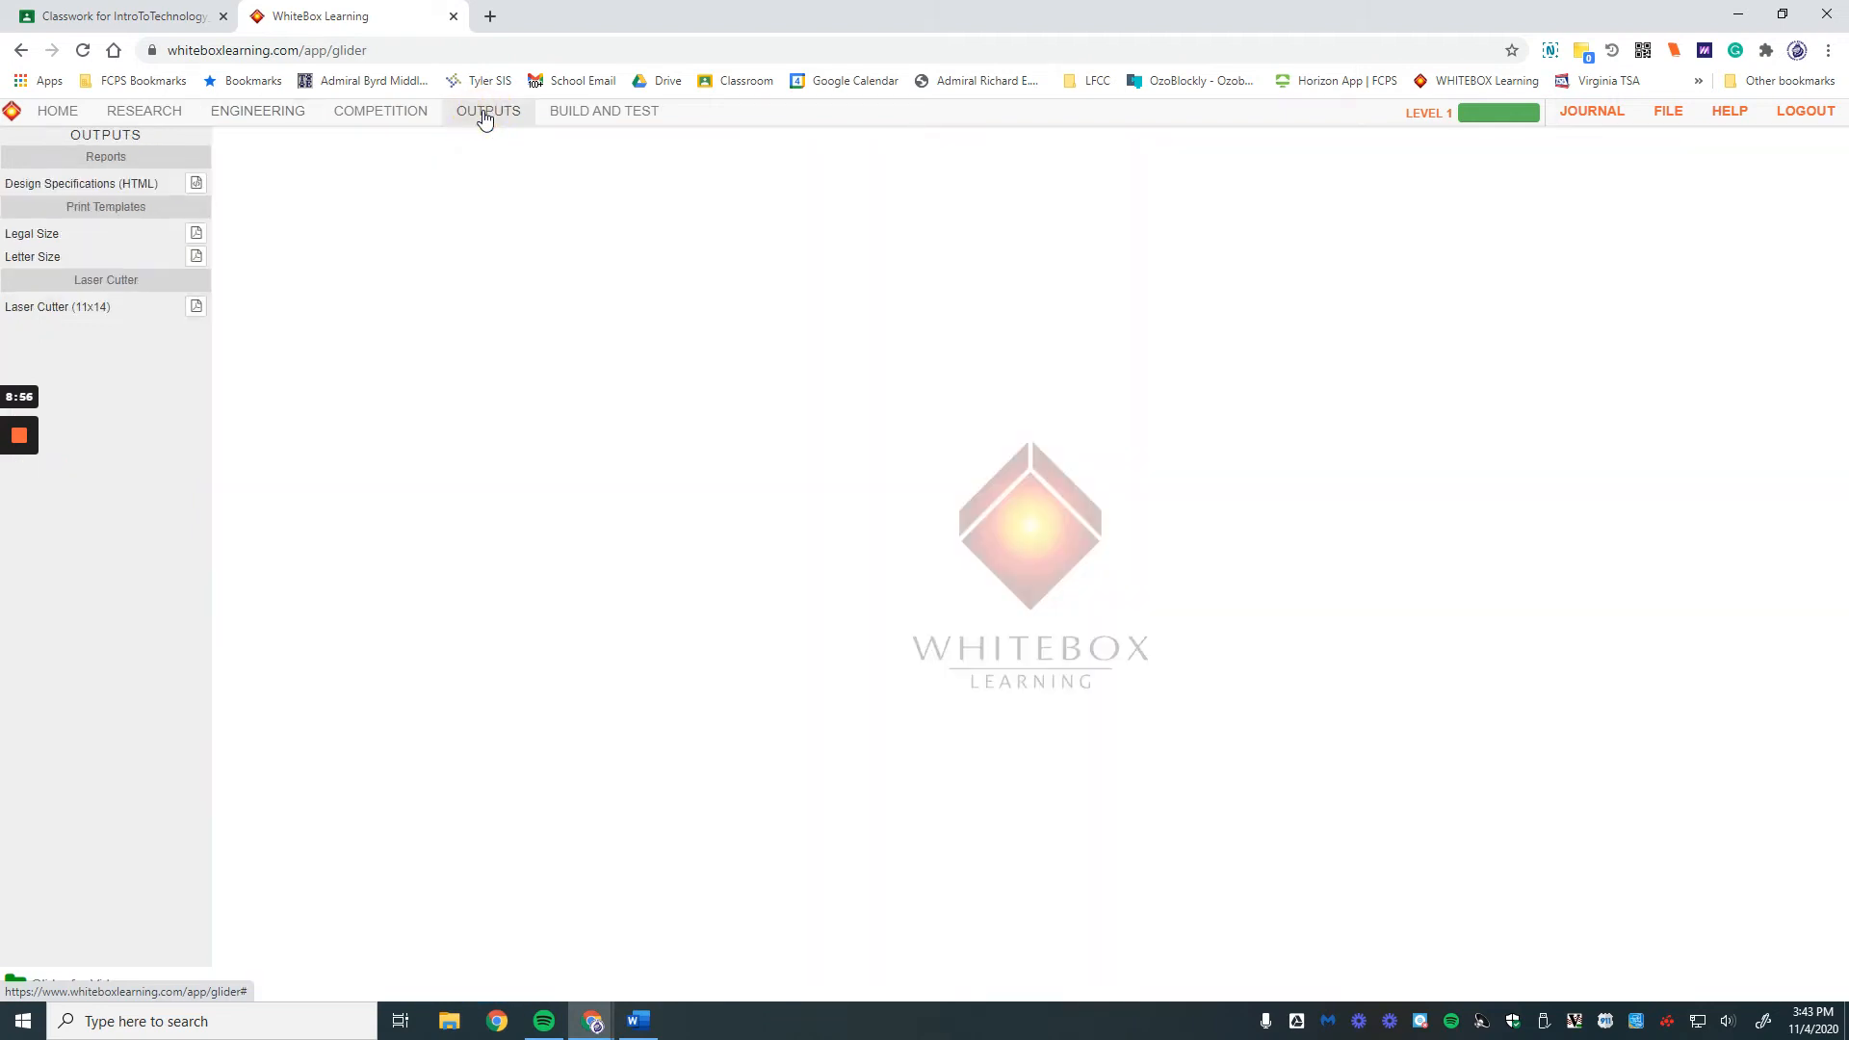
pyautogui.click(195, 183)
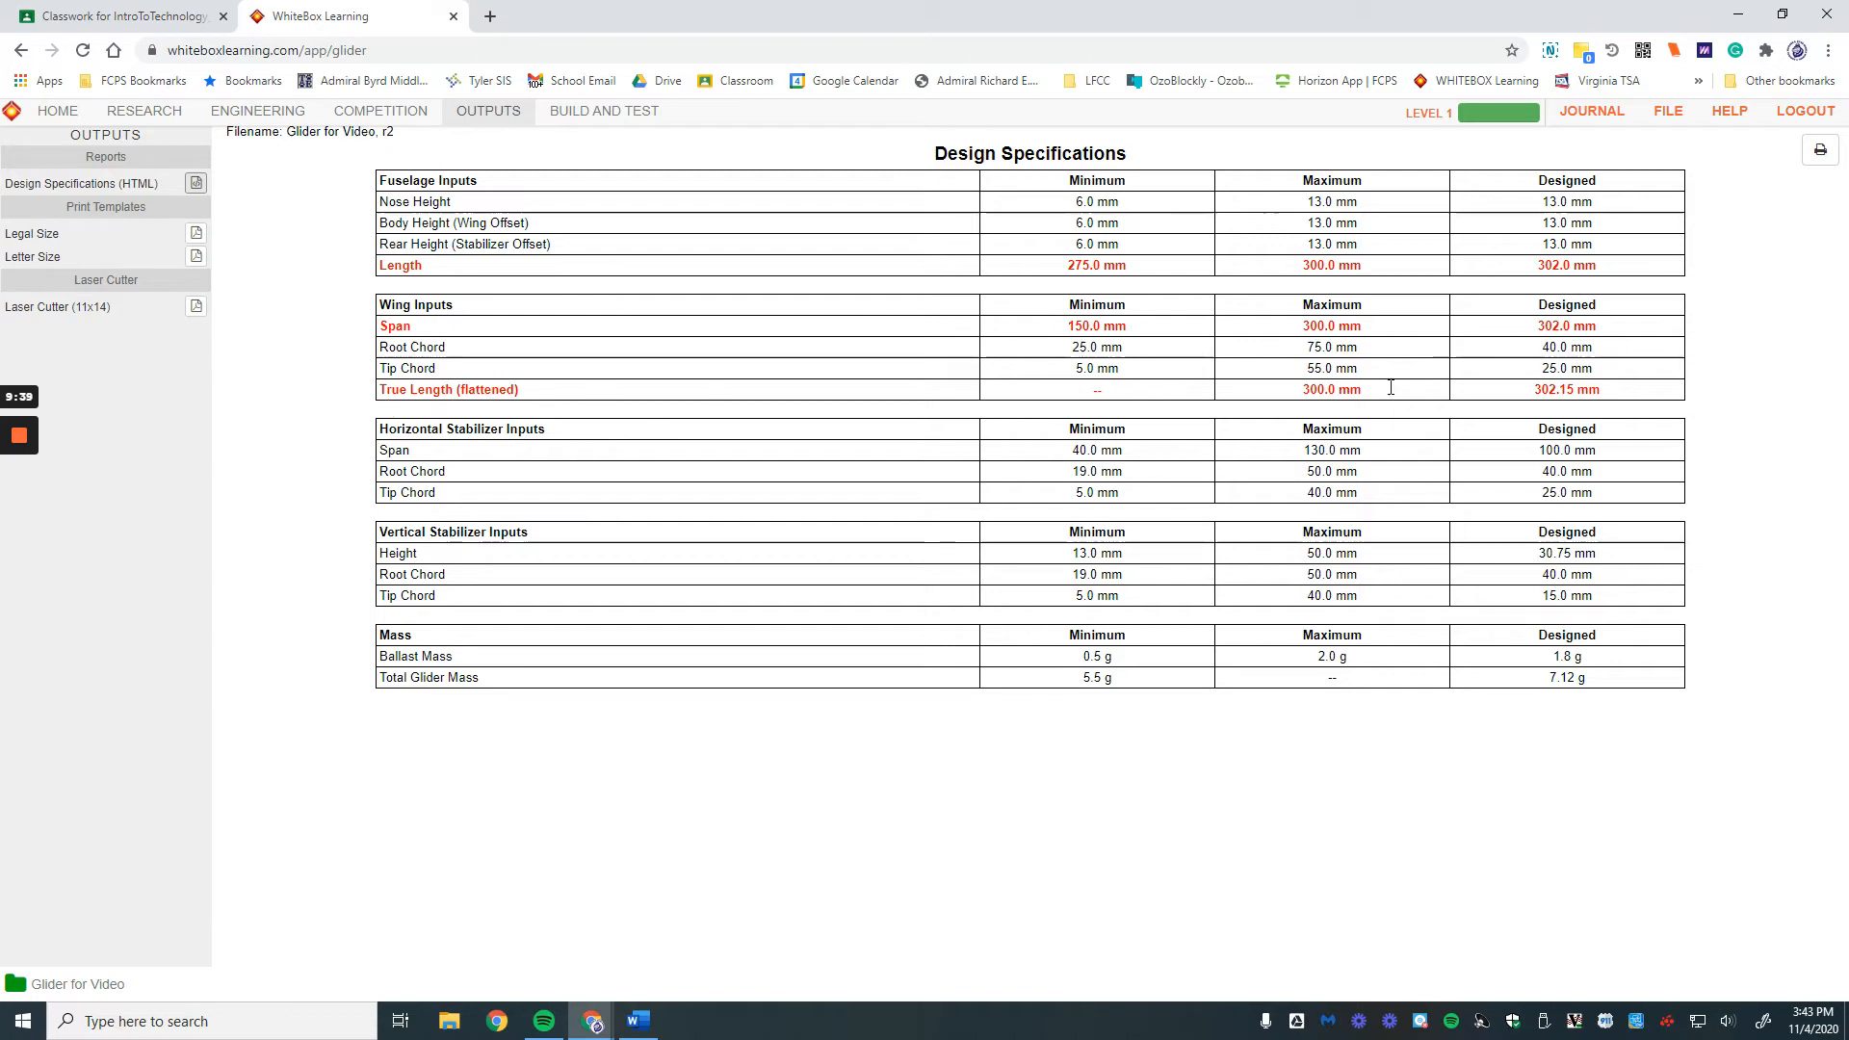
pyautogui.moveTo(387, 183); pyautogui.dragTo(451, 183)
pyautogui.click(390, 302)
pyautogui.moveTo(400, 303); pyautogui.dragTo(466, 314)
pyautogui.moveTo(388, 428); pyautogui.dragTo(583, 431)
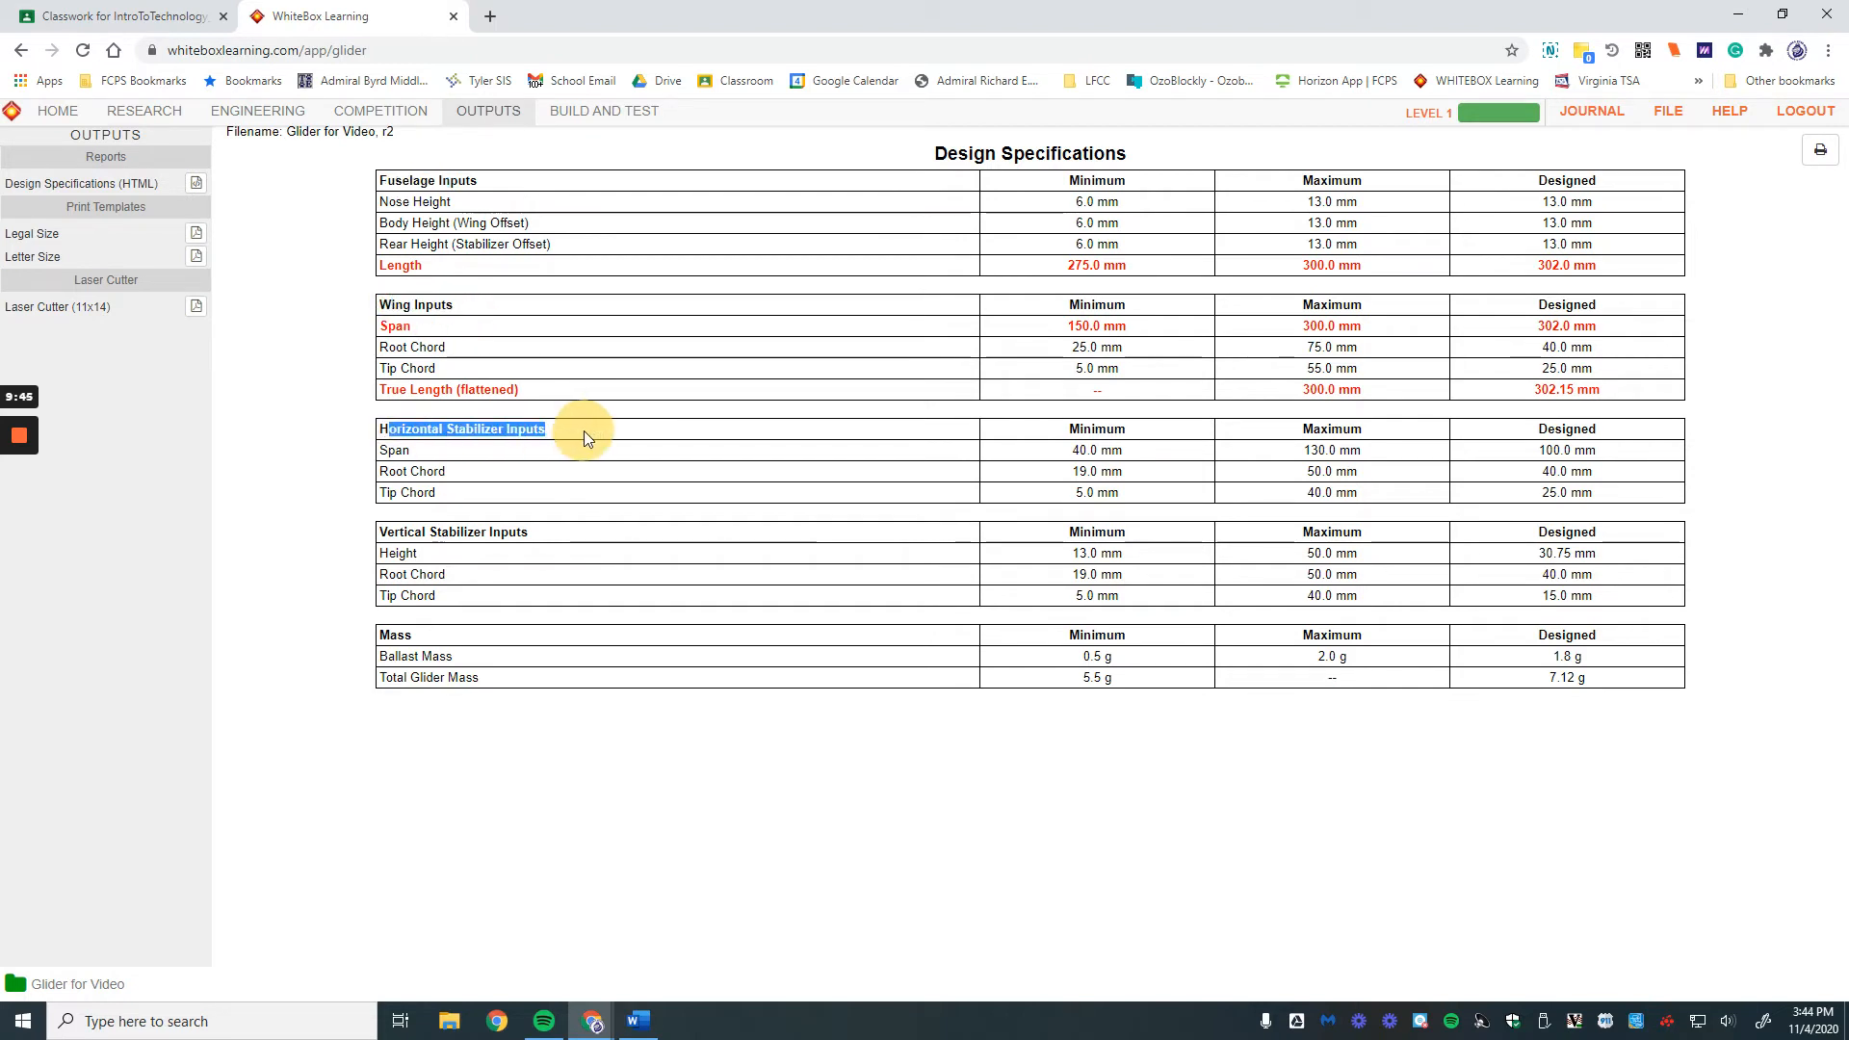
pyautogui.moveTo(388, 531); pyautogui.dragTo(575, 545)
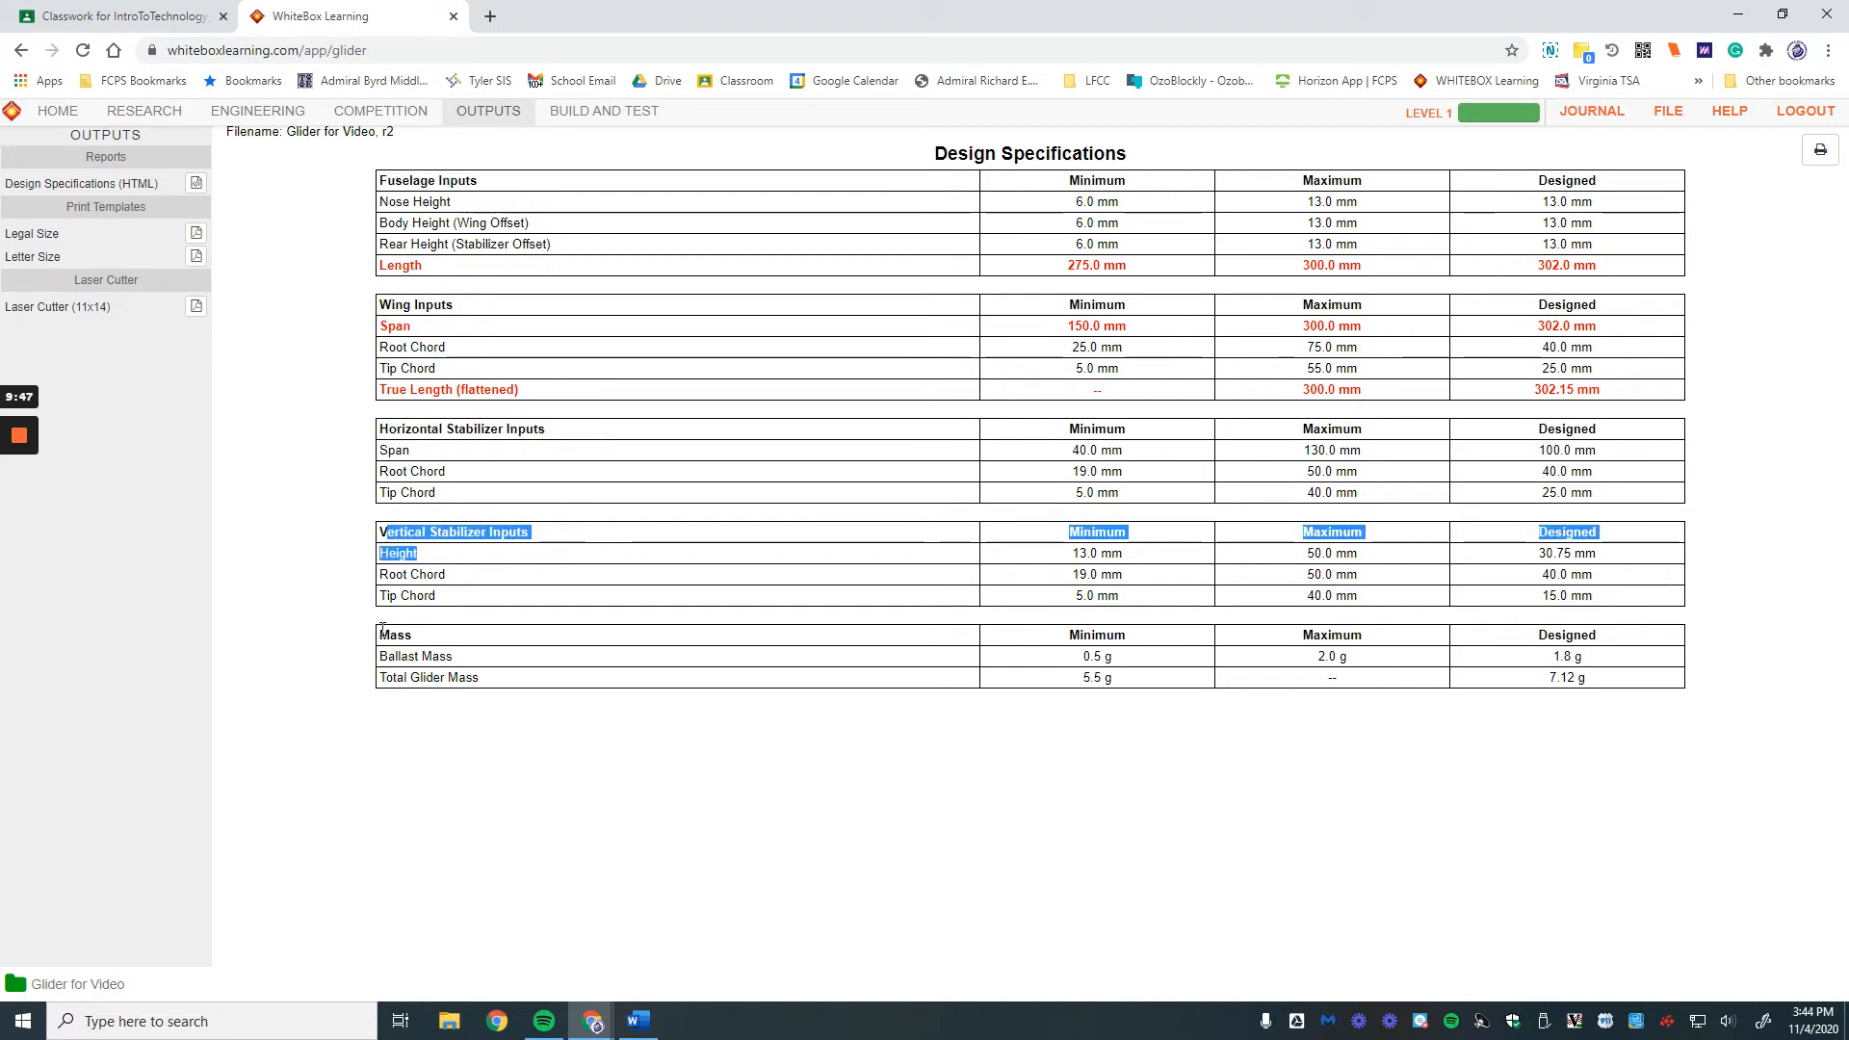
pyautogui.moveTo(382, 628); pyautogui.dragTo(493, 637)
pyautogui.click(575, 616)
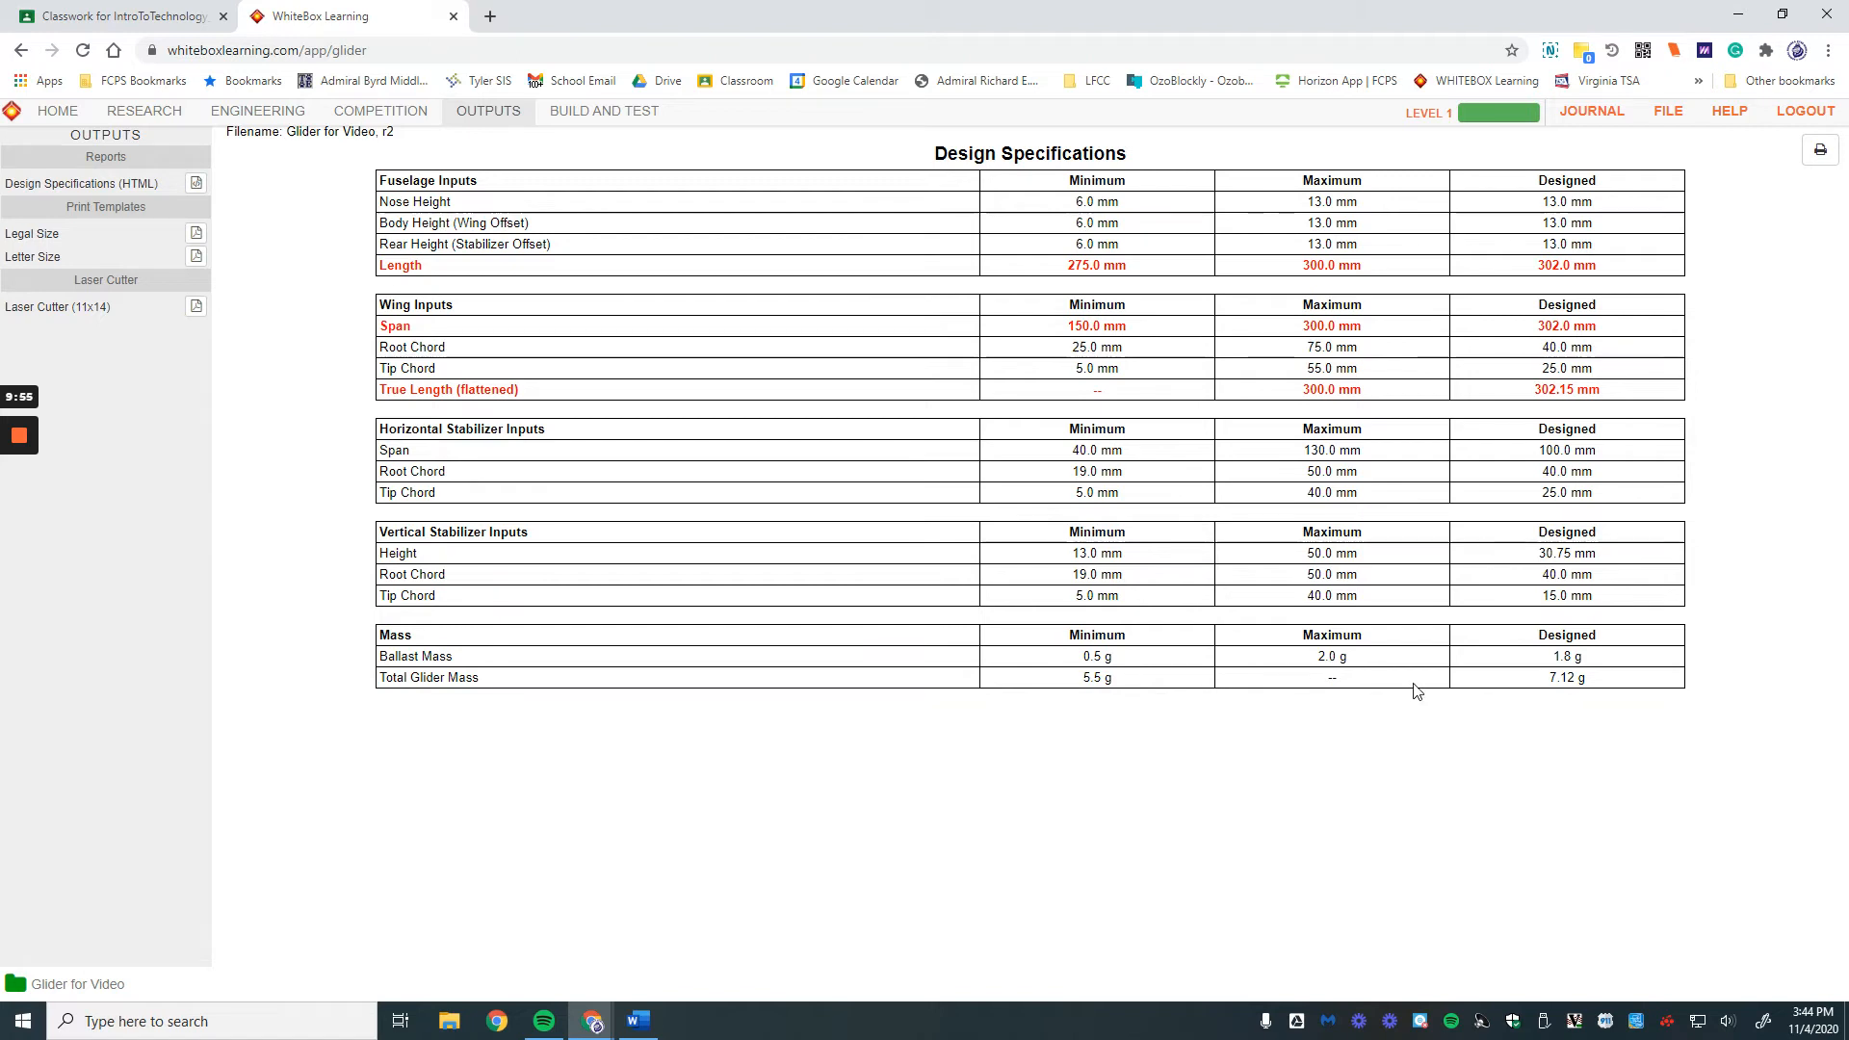
pyautogui.click(258, 112)
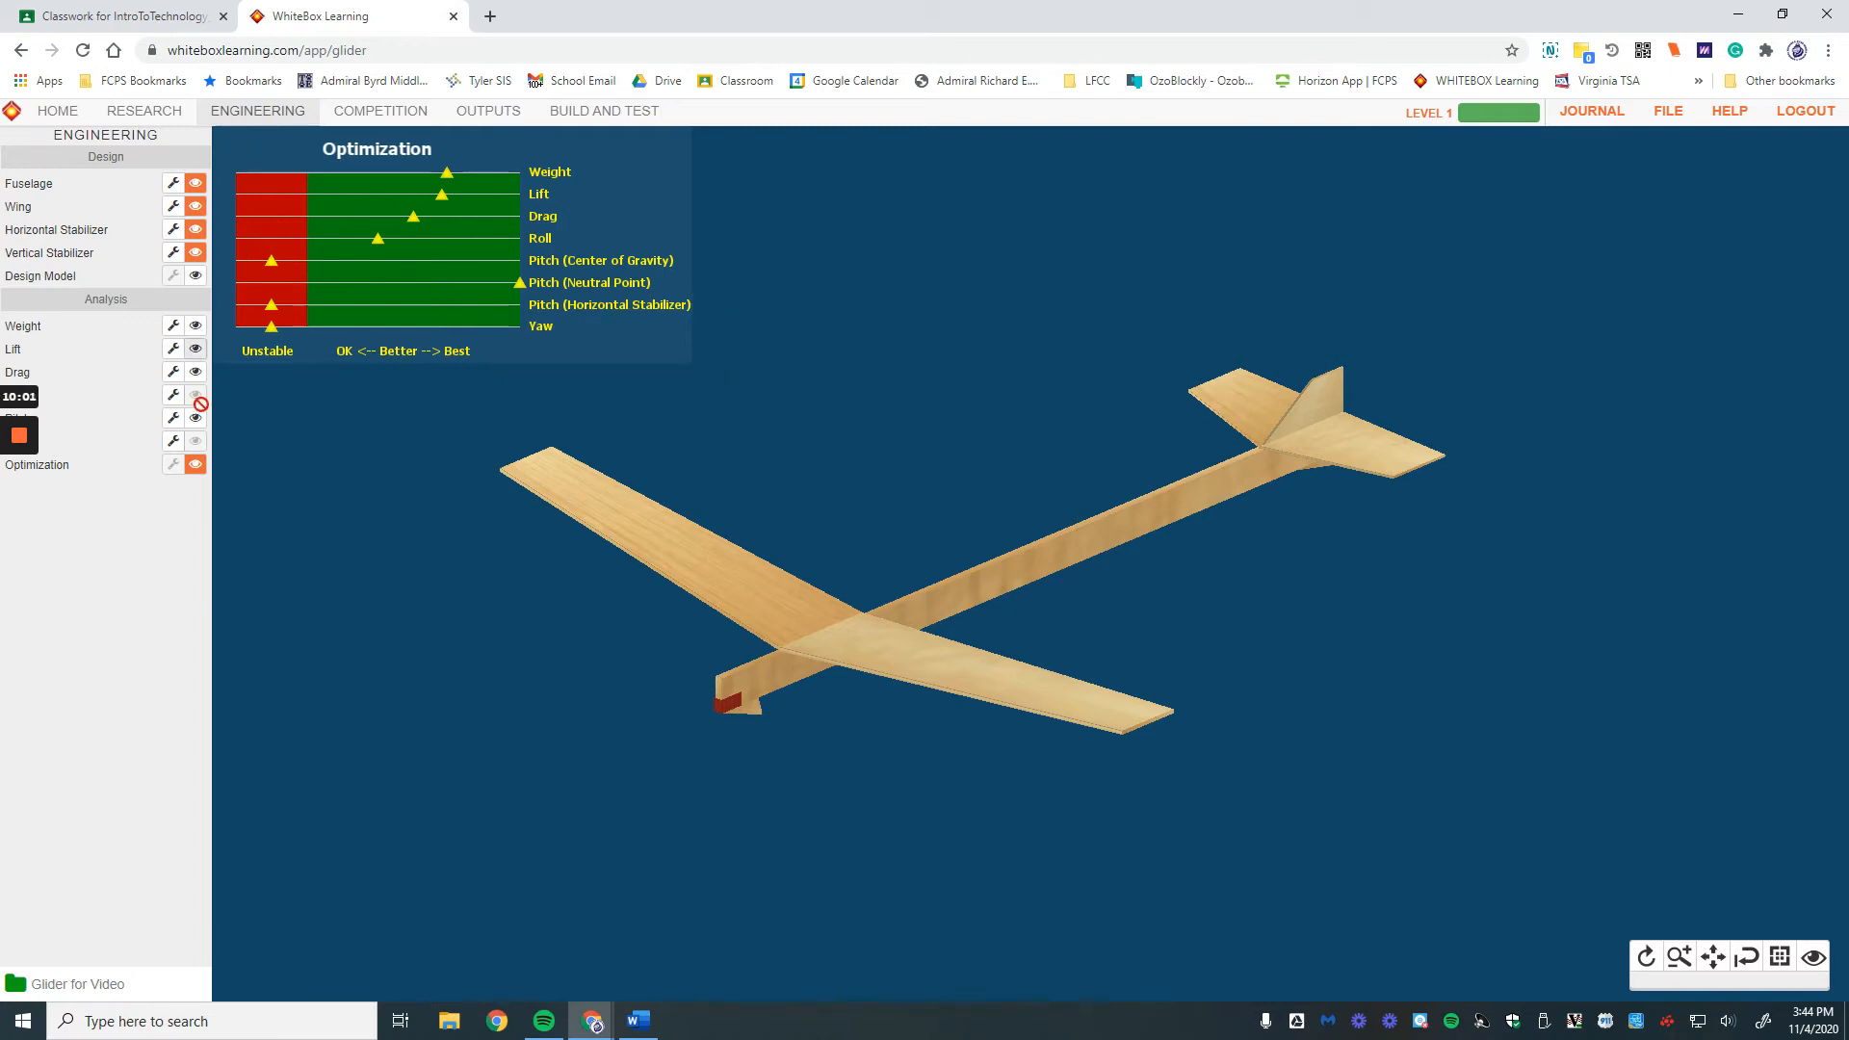
# Step: Set the fuselage's front ballast value to 75
pyautogui.click(173, 182)
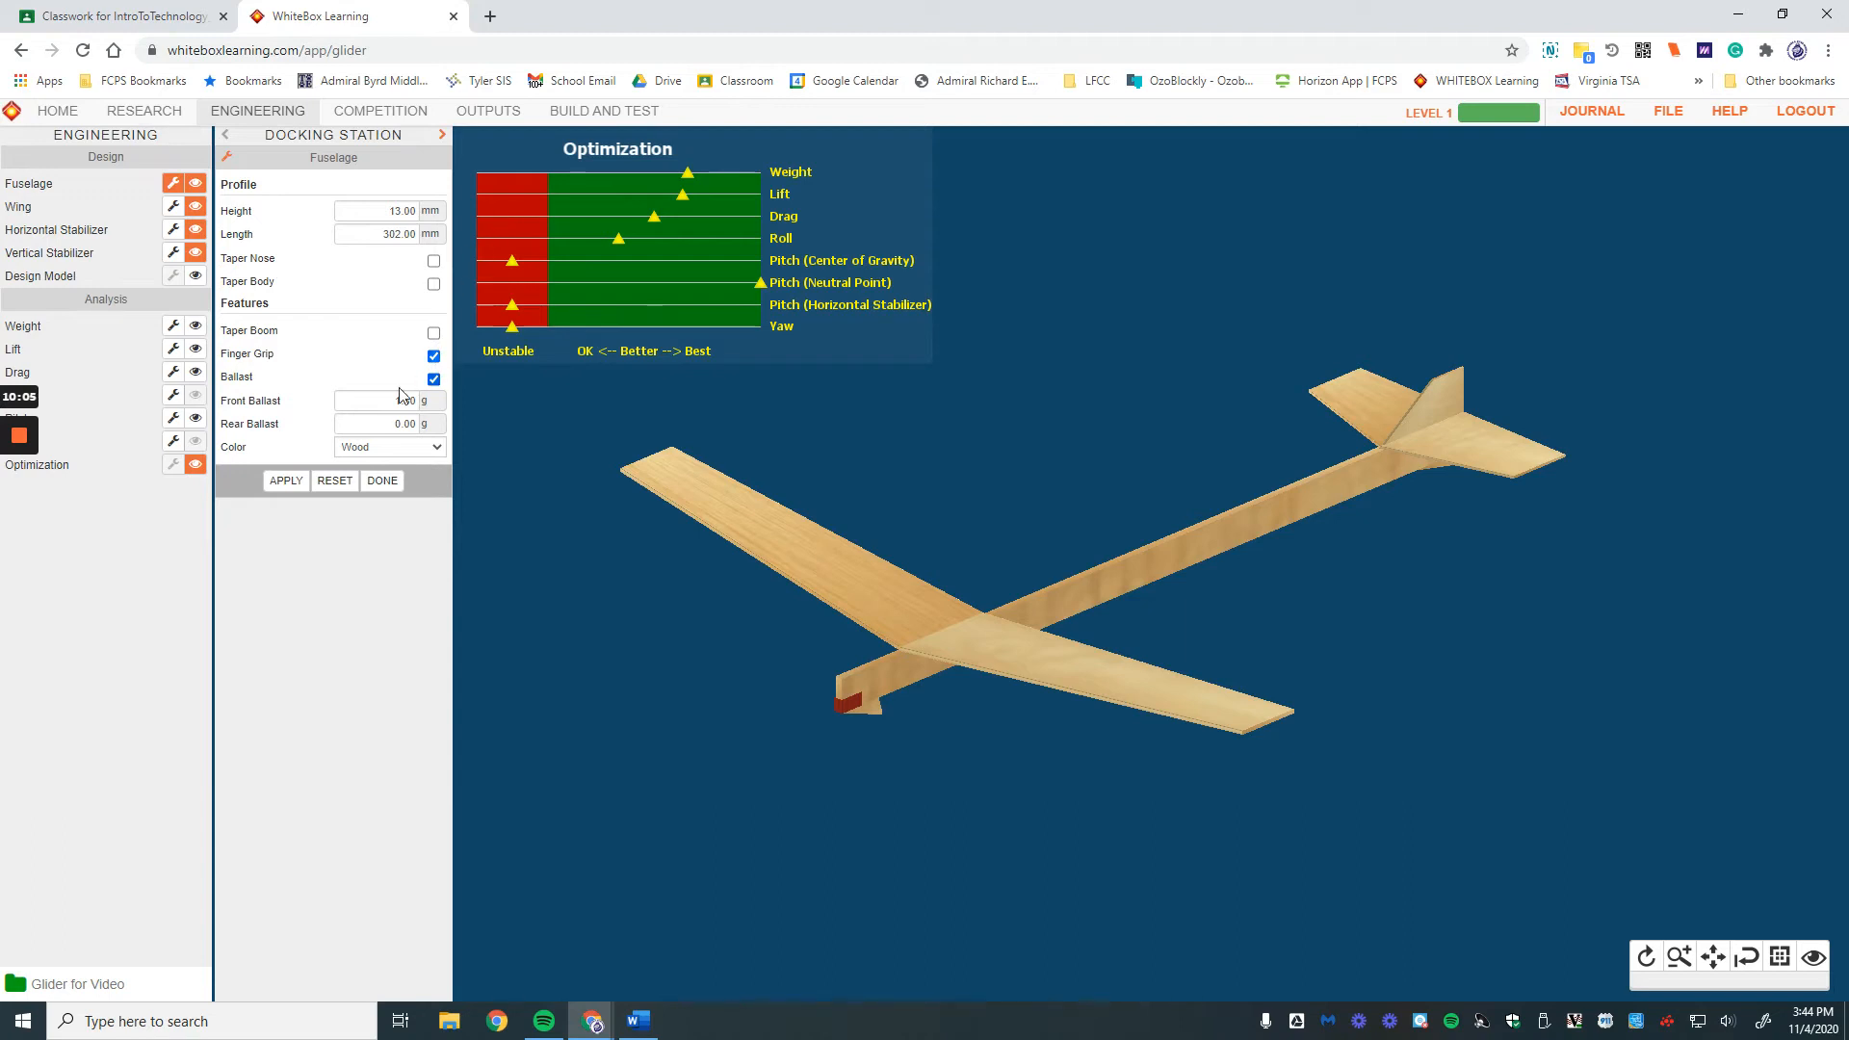
pyautogui.moveTo(394, 400); pyautogui.dragTo(470, 404)
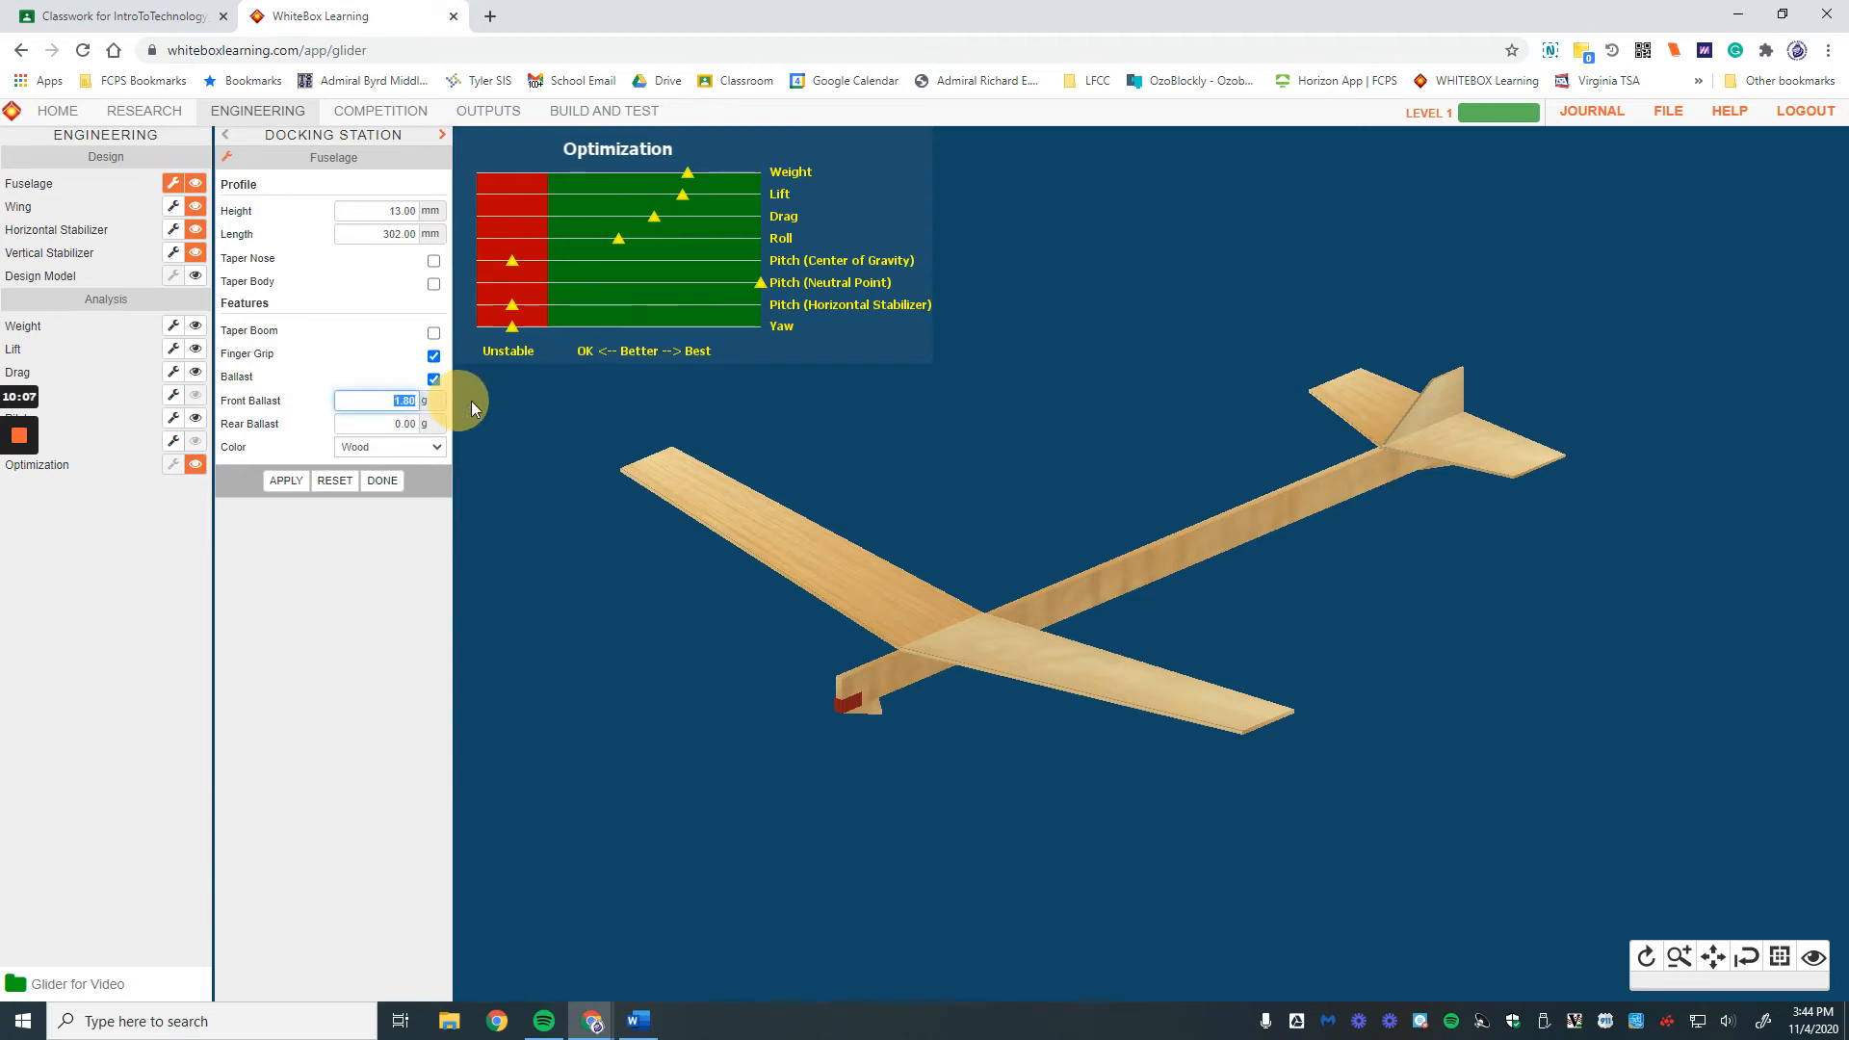
pyautogui.write('75')
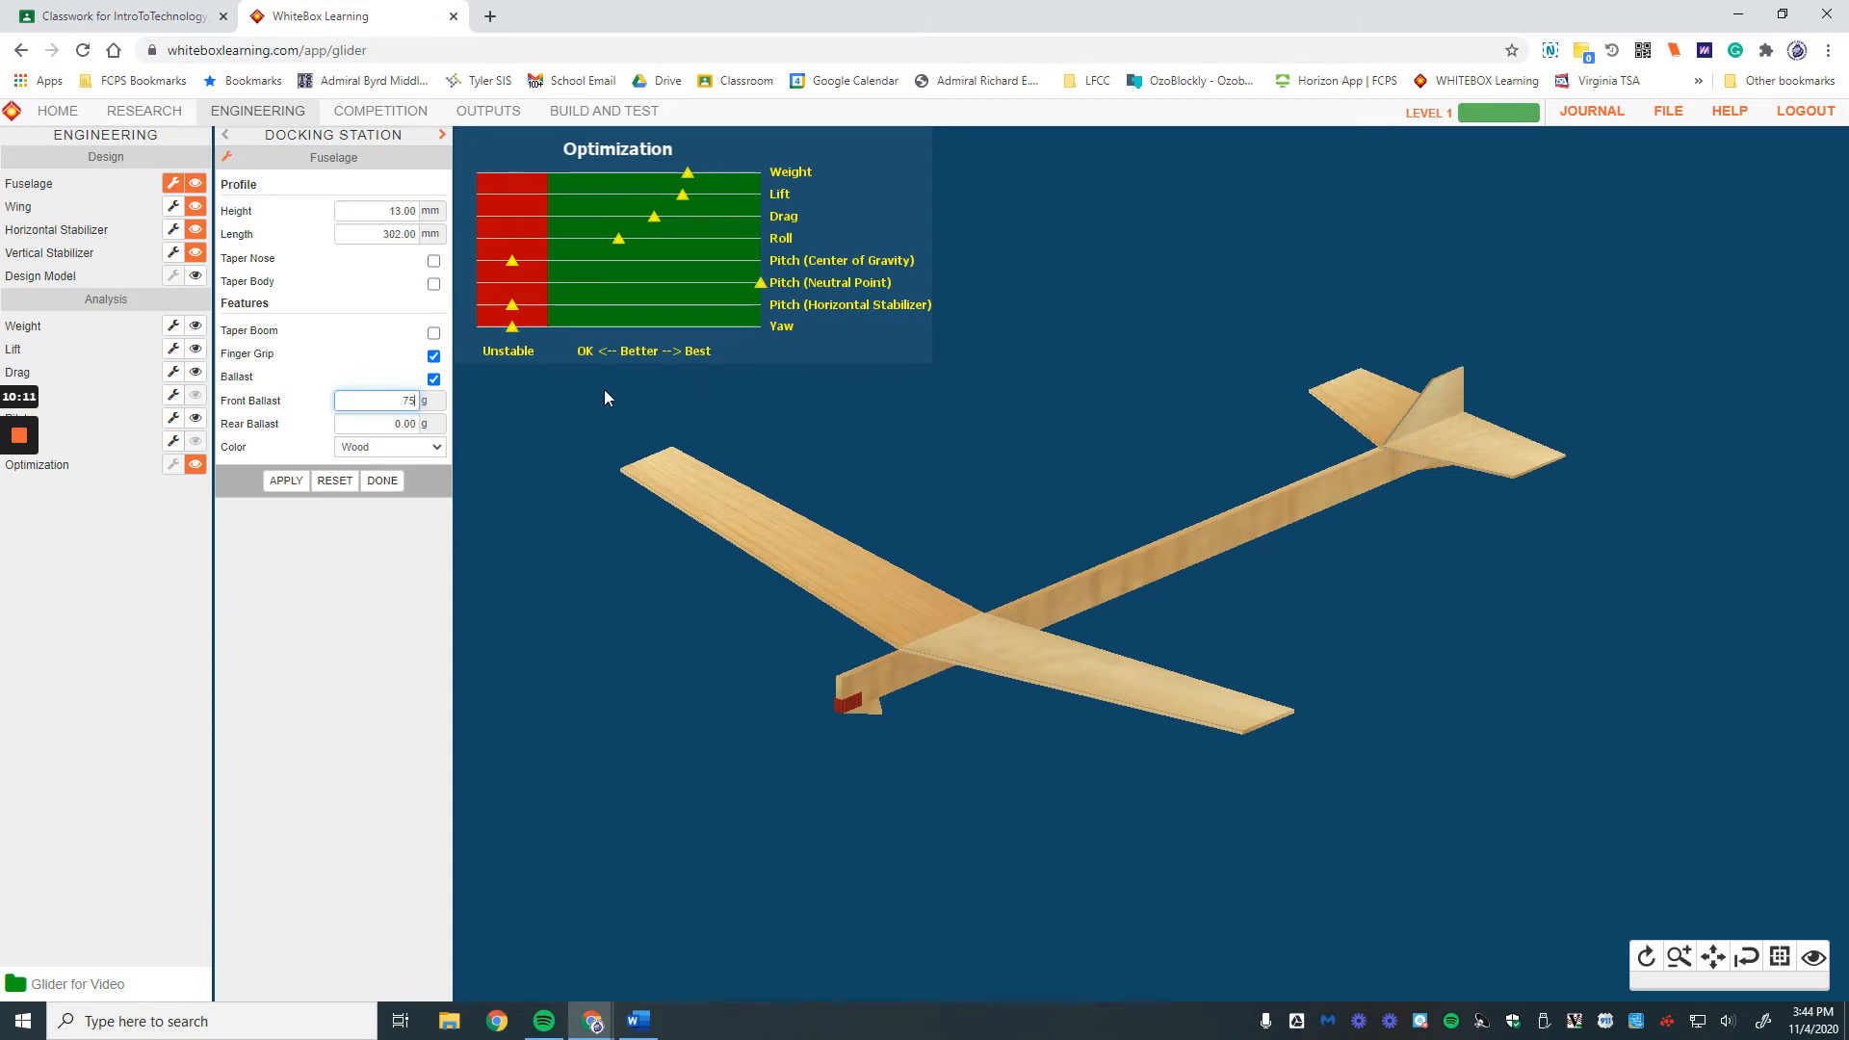
pyautogui.click(287, 481)
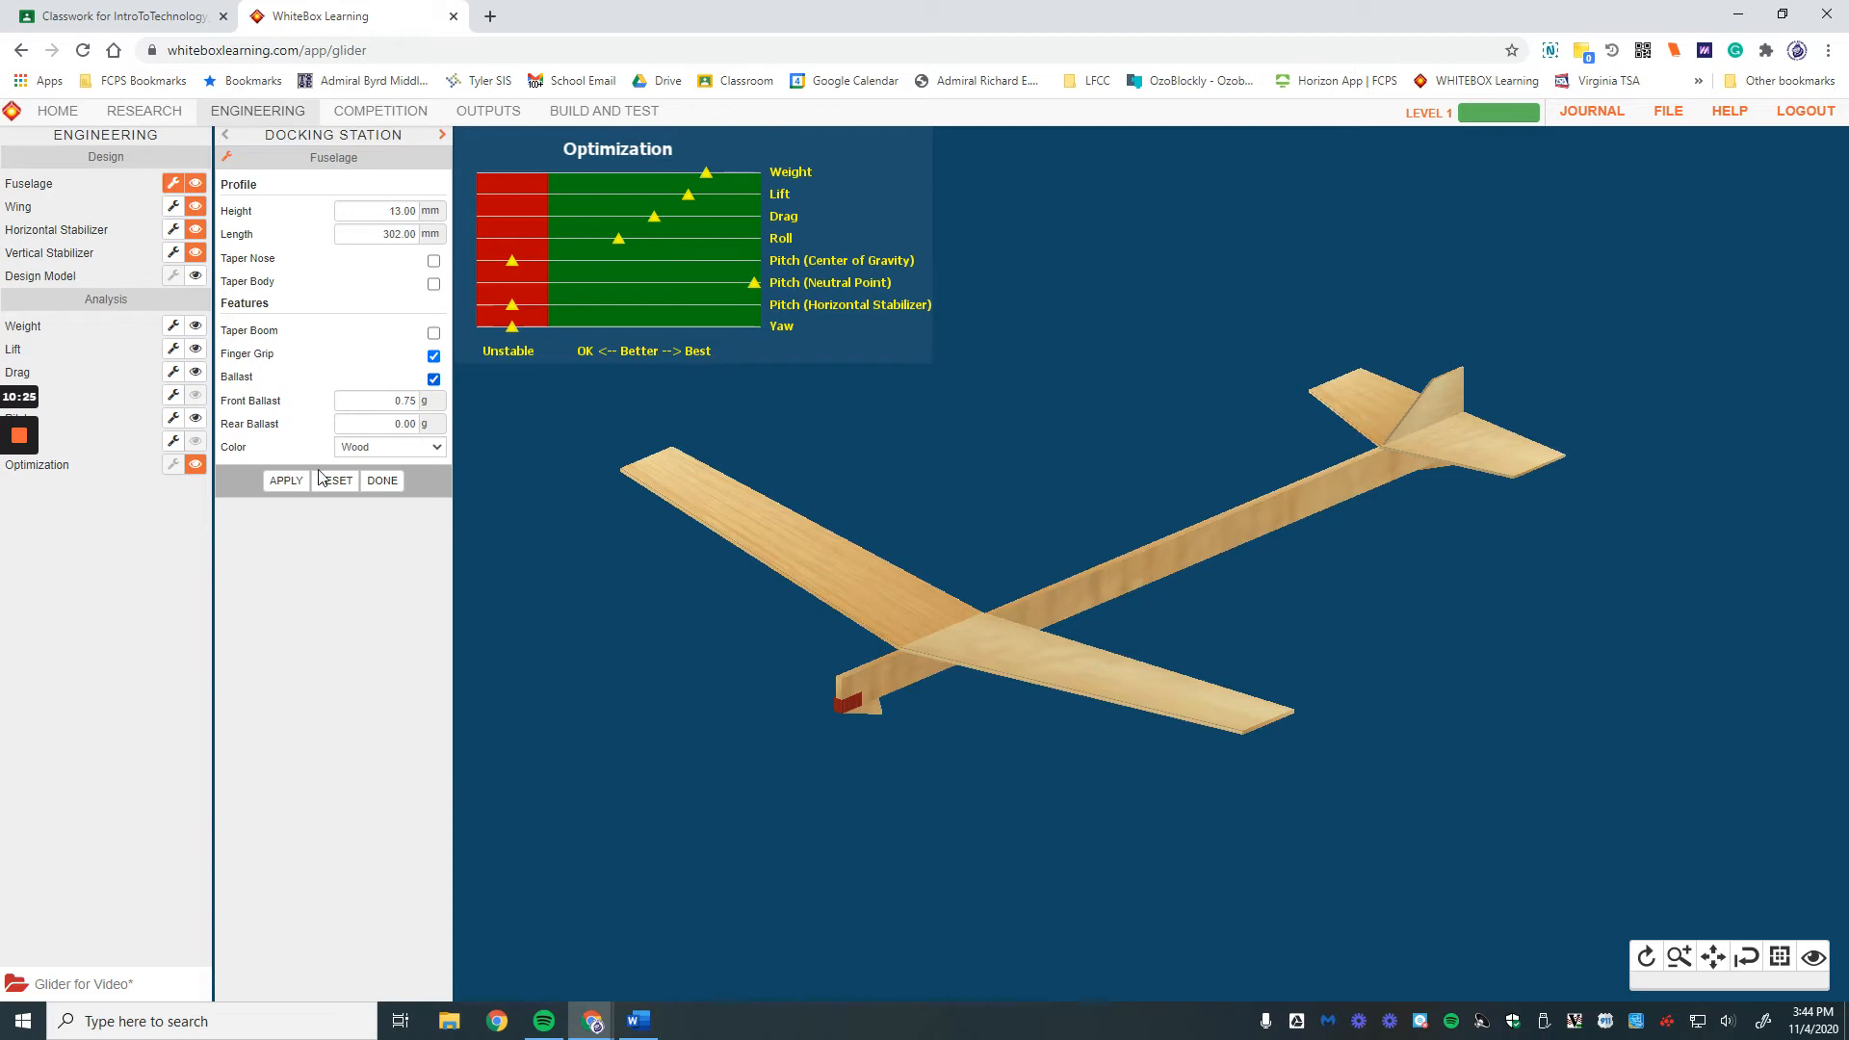
pyautogui.click(382, 480)
# Step: Change the fuselage length from 302 mm to 300 mm
pyautogui.click(174, 183)
pyautogui.moveTo(383, 237); pyautogui.dragTo(489, 235)
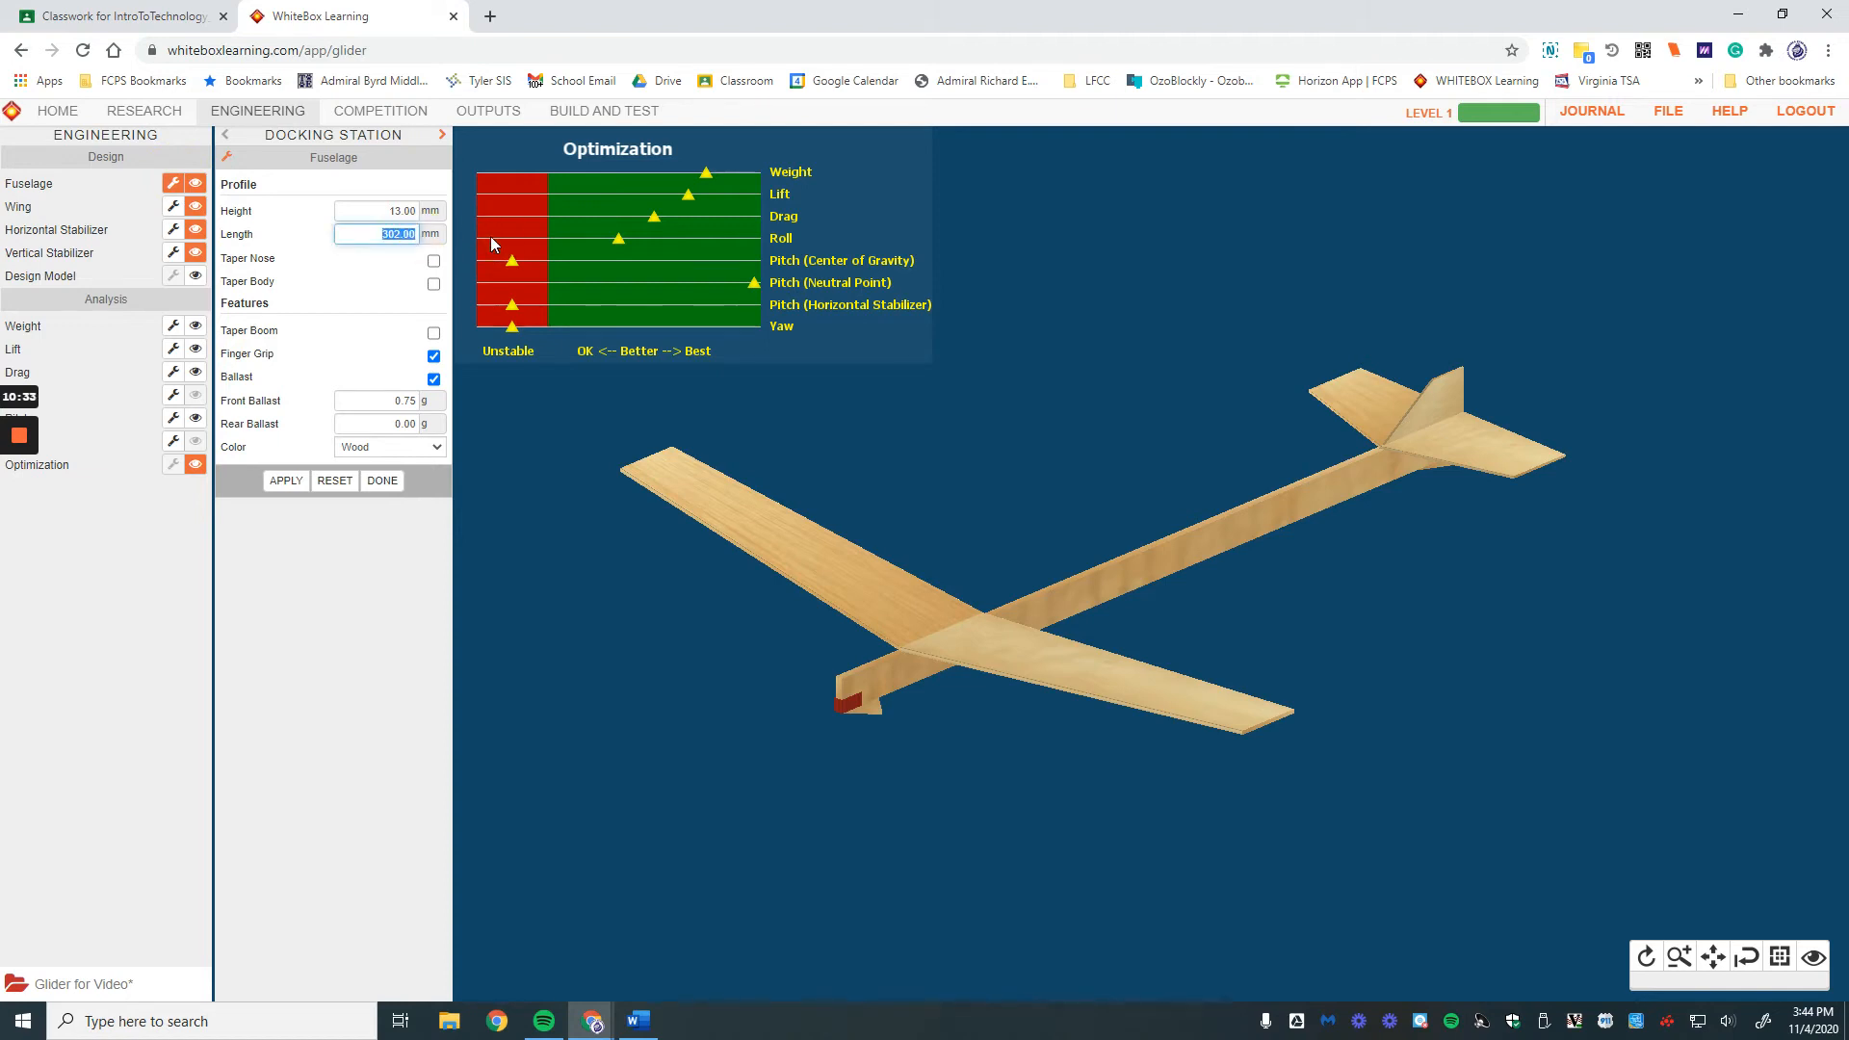
pyautogui.click(286, 481)
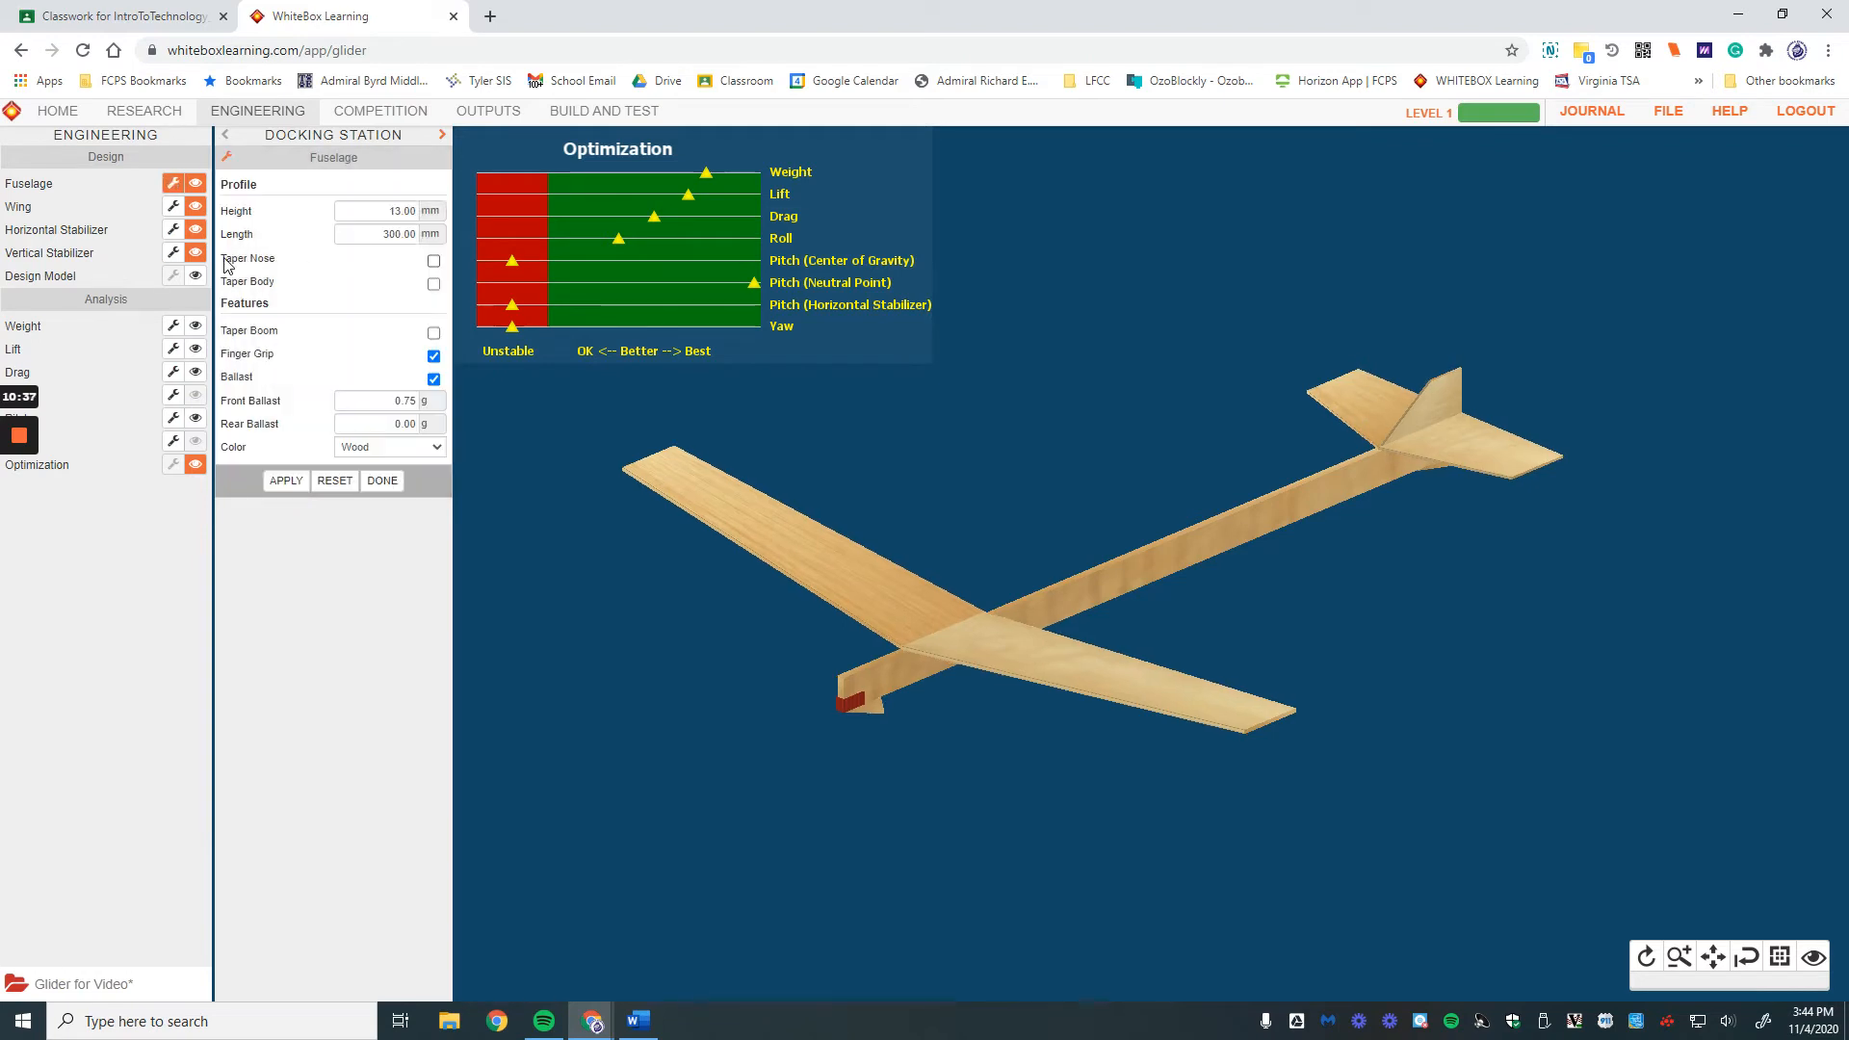
pyautogui.click(382, 481)
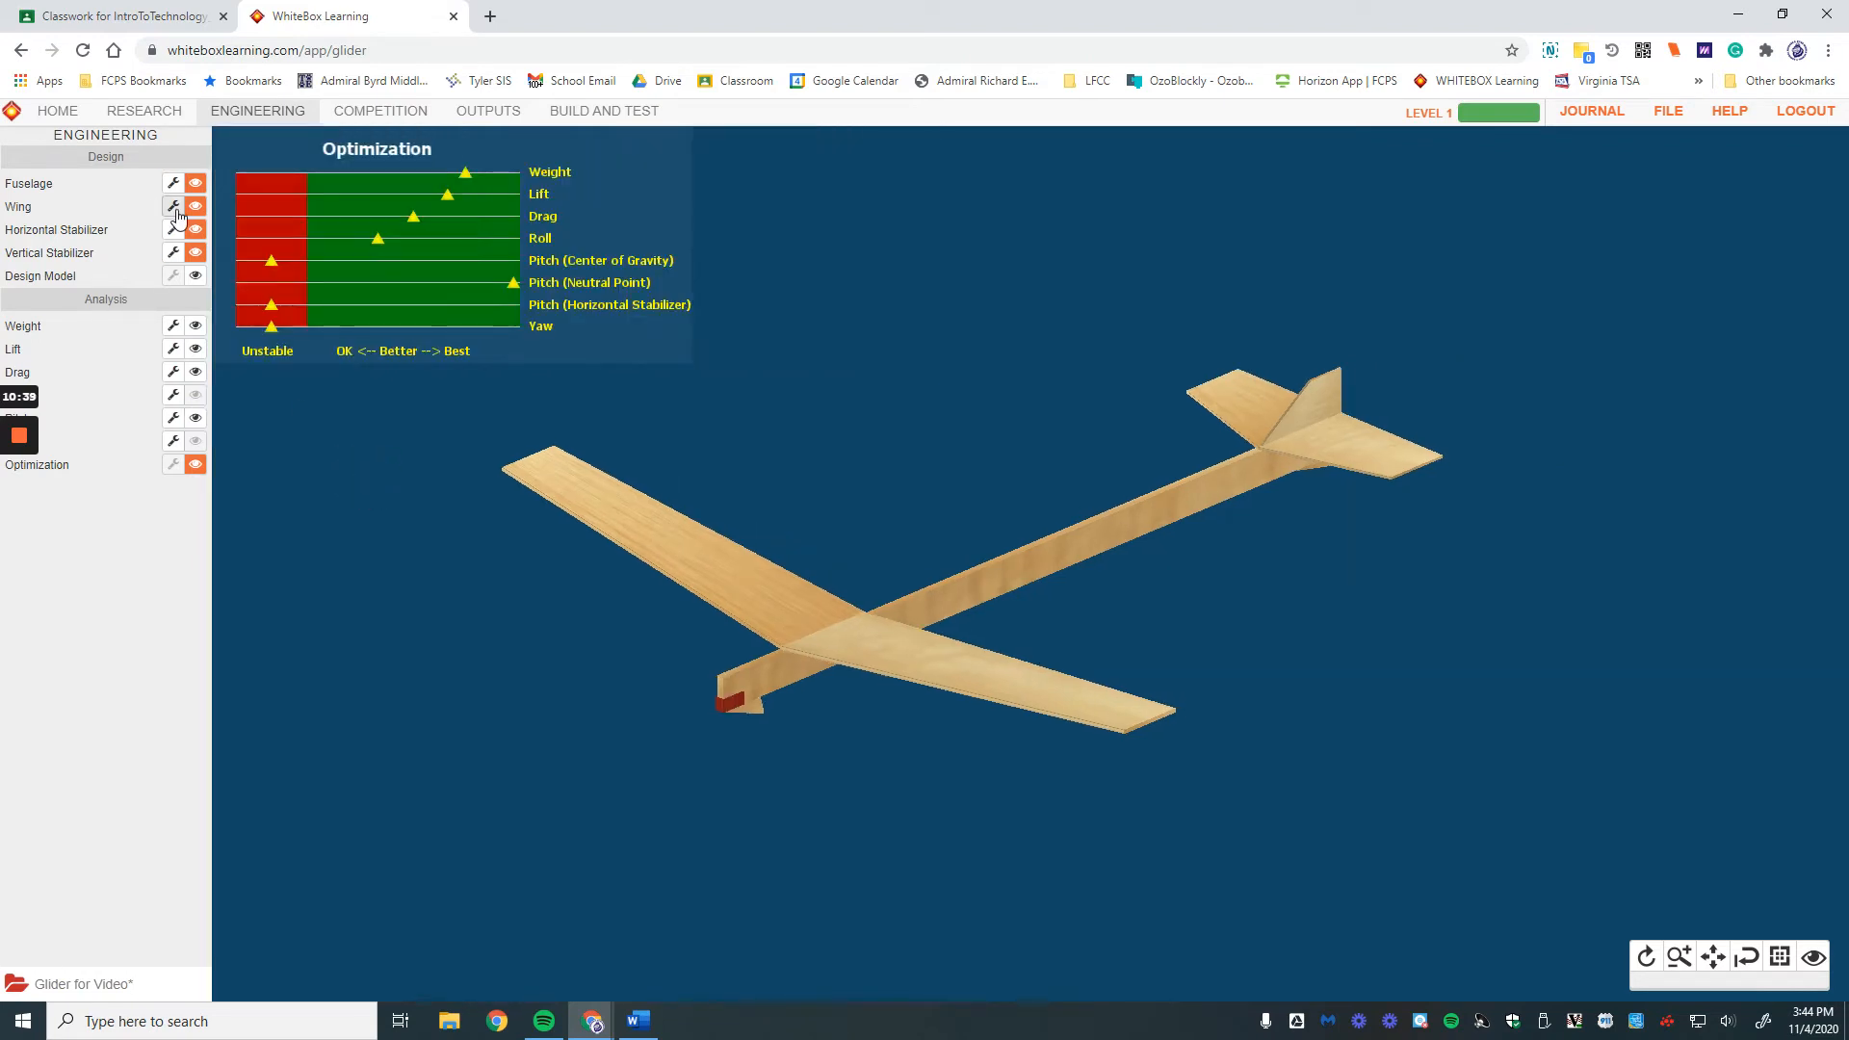
# Step: Give the wing a B-Spline outline and bow its trailing-edge midpoint back
pyautogui.click(174, 207)
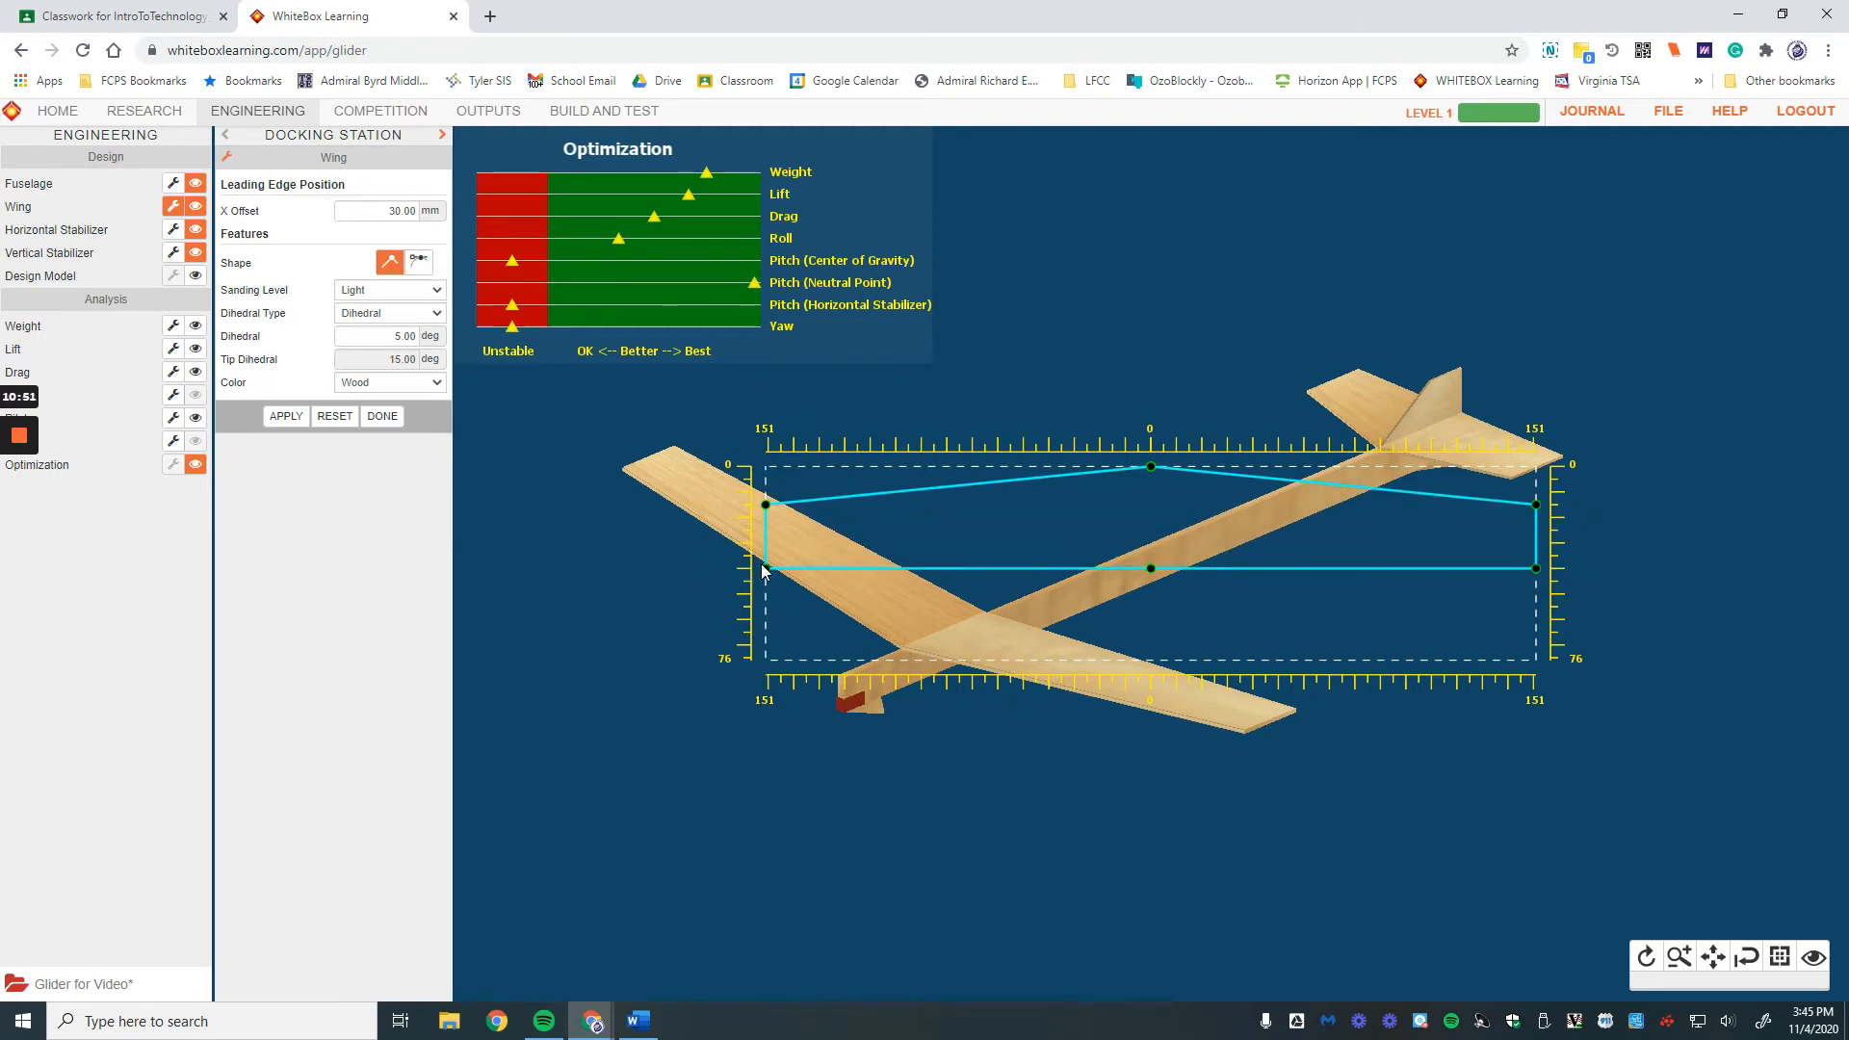
pyautogui.click(420, 262)
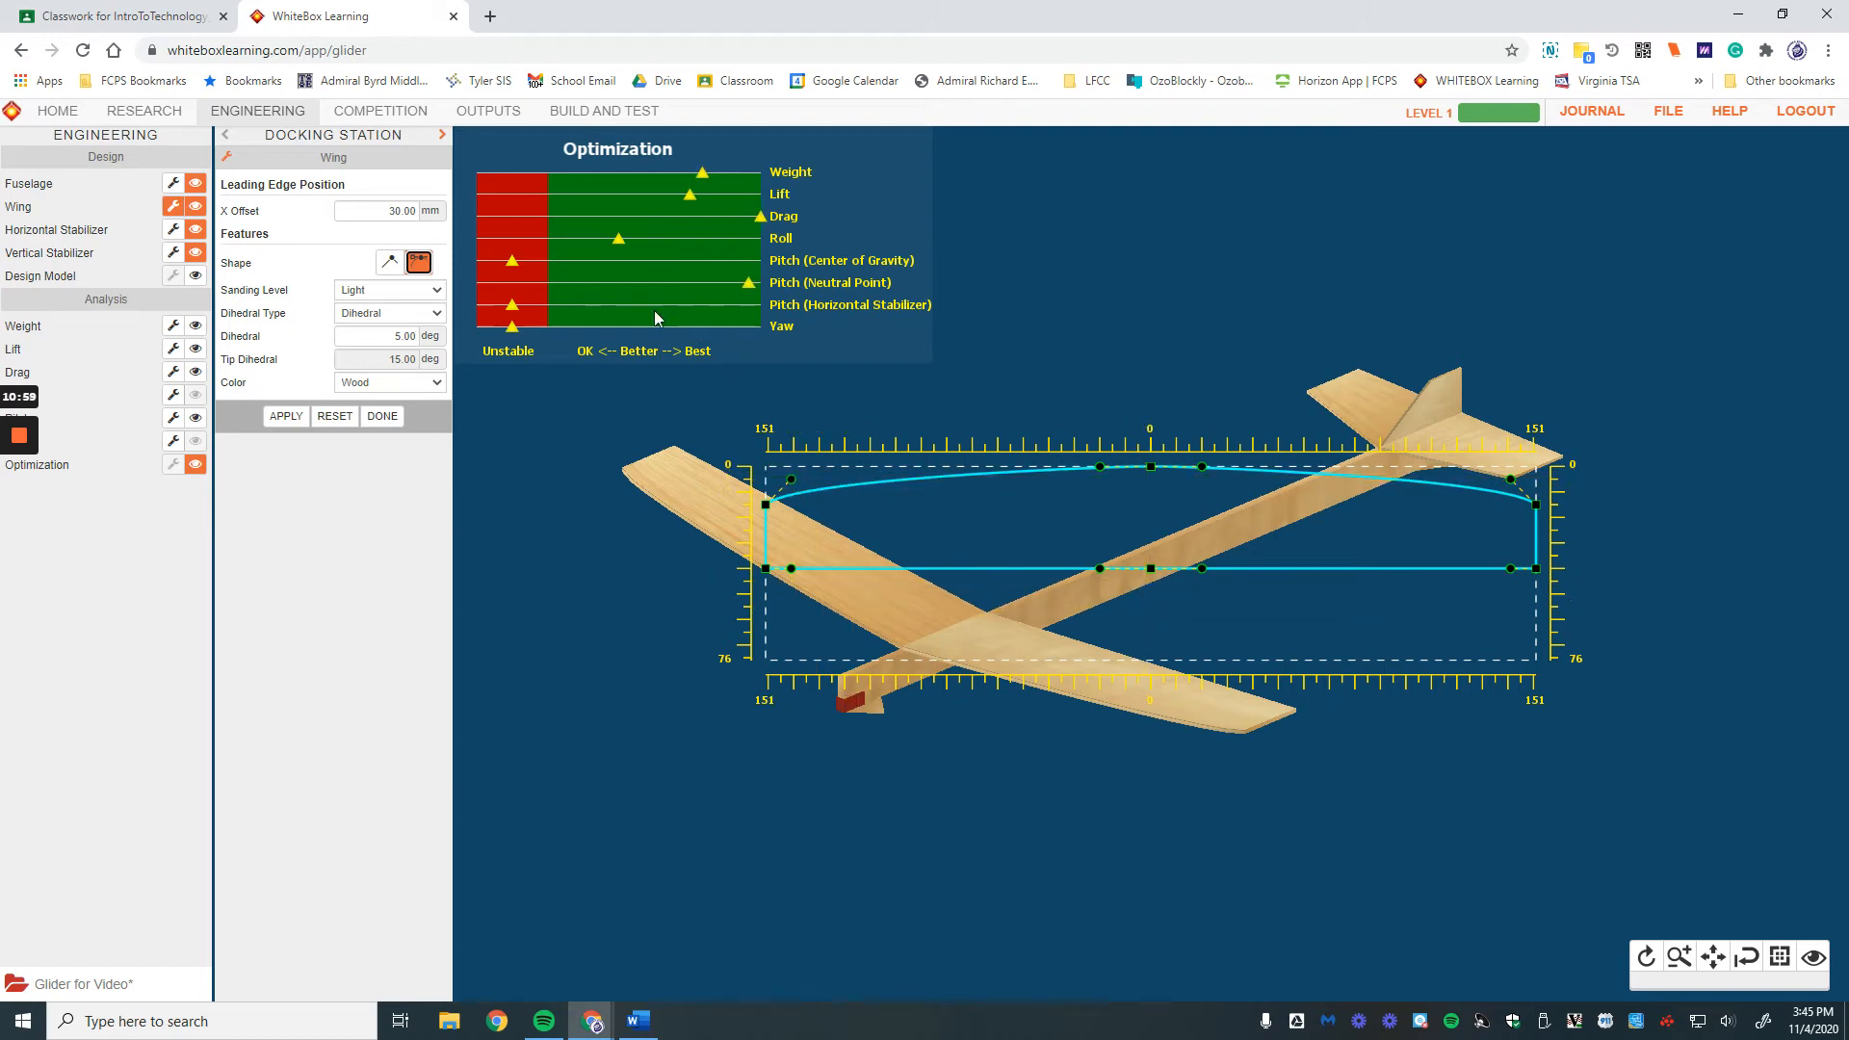
pyautogui.click(390, 262)
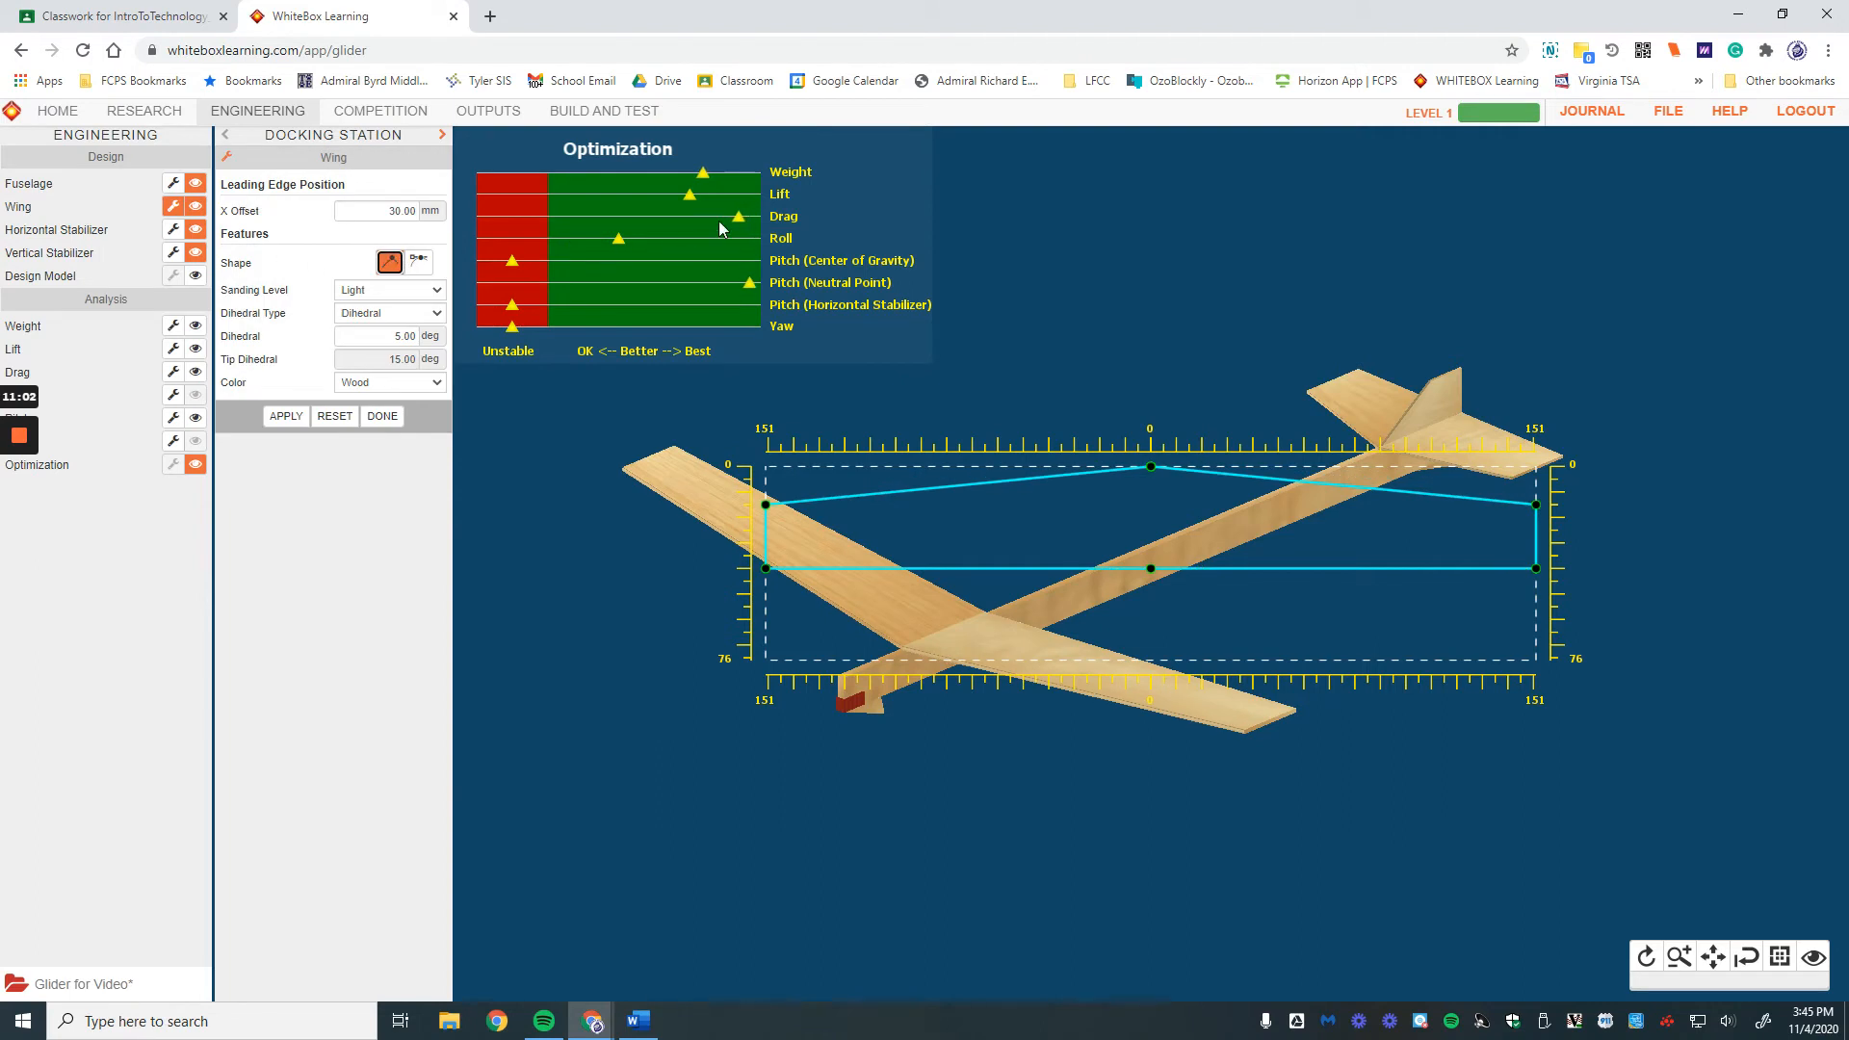
pyautogui.click(655, 219)
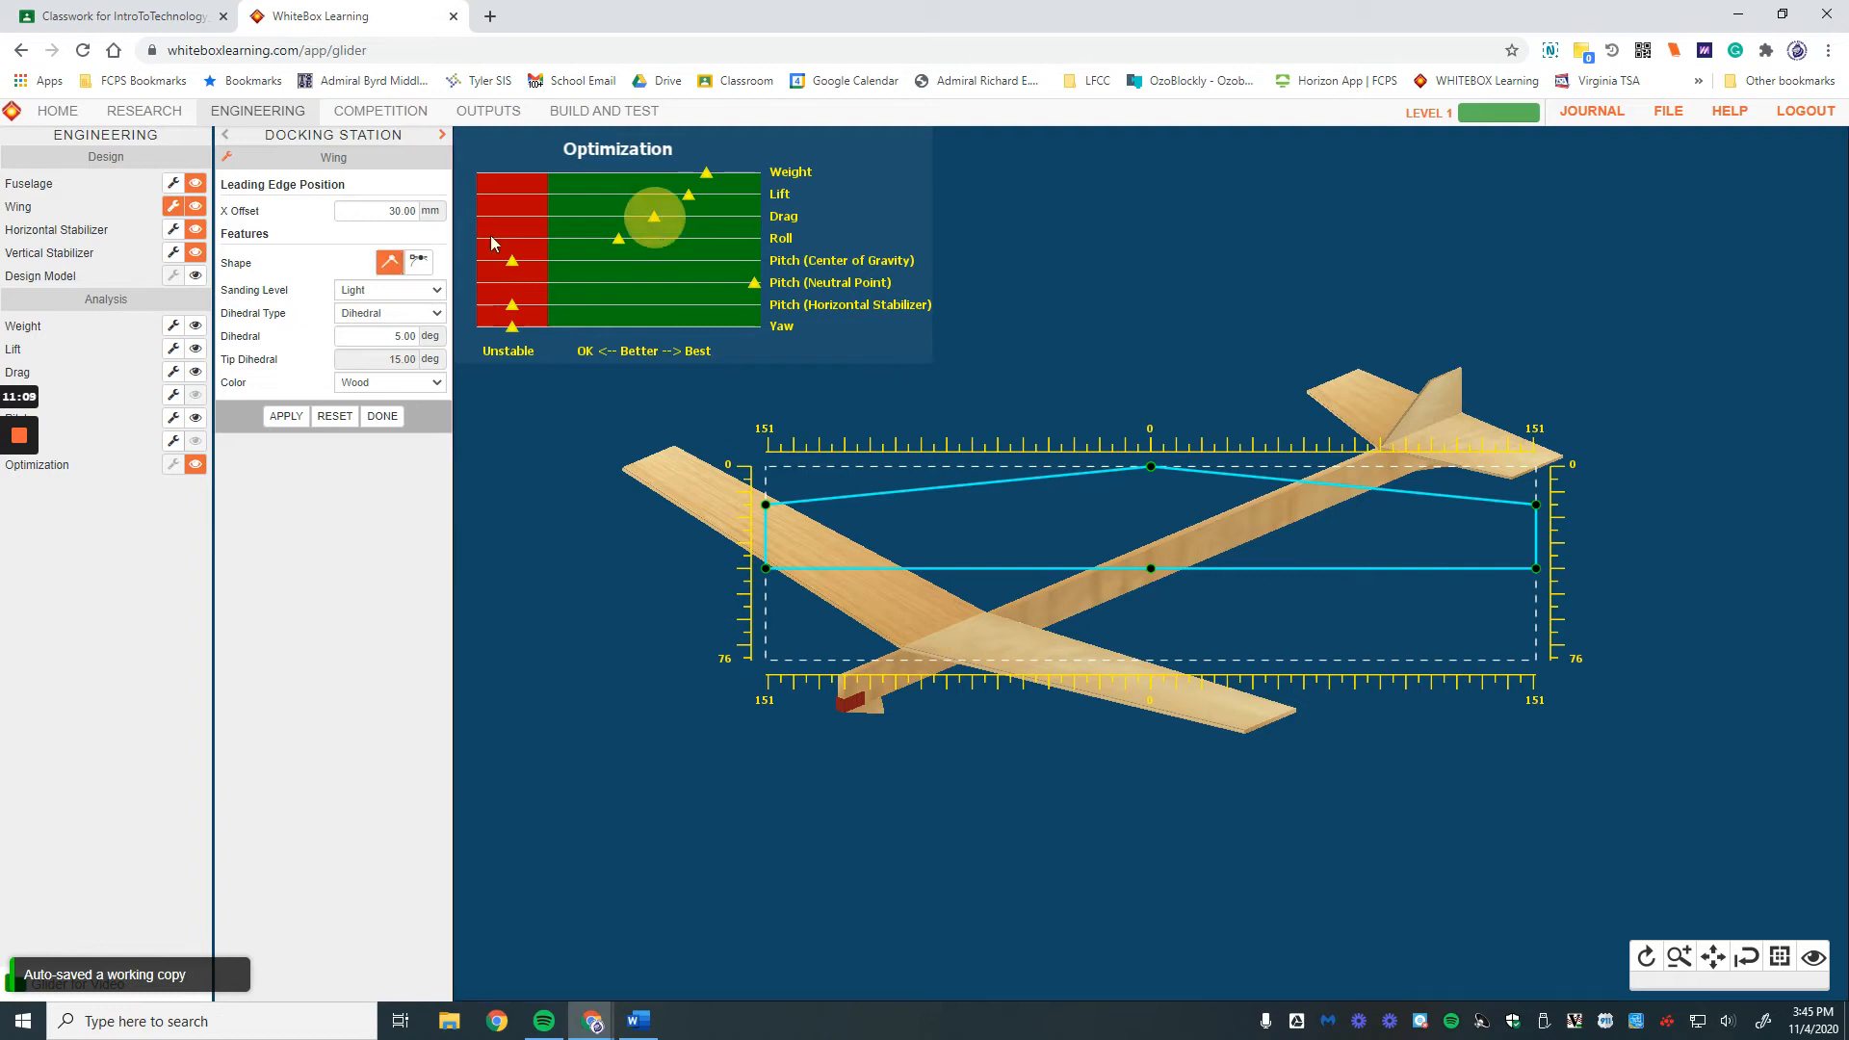
pyautogui.click(422, 262)
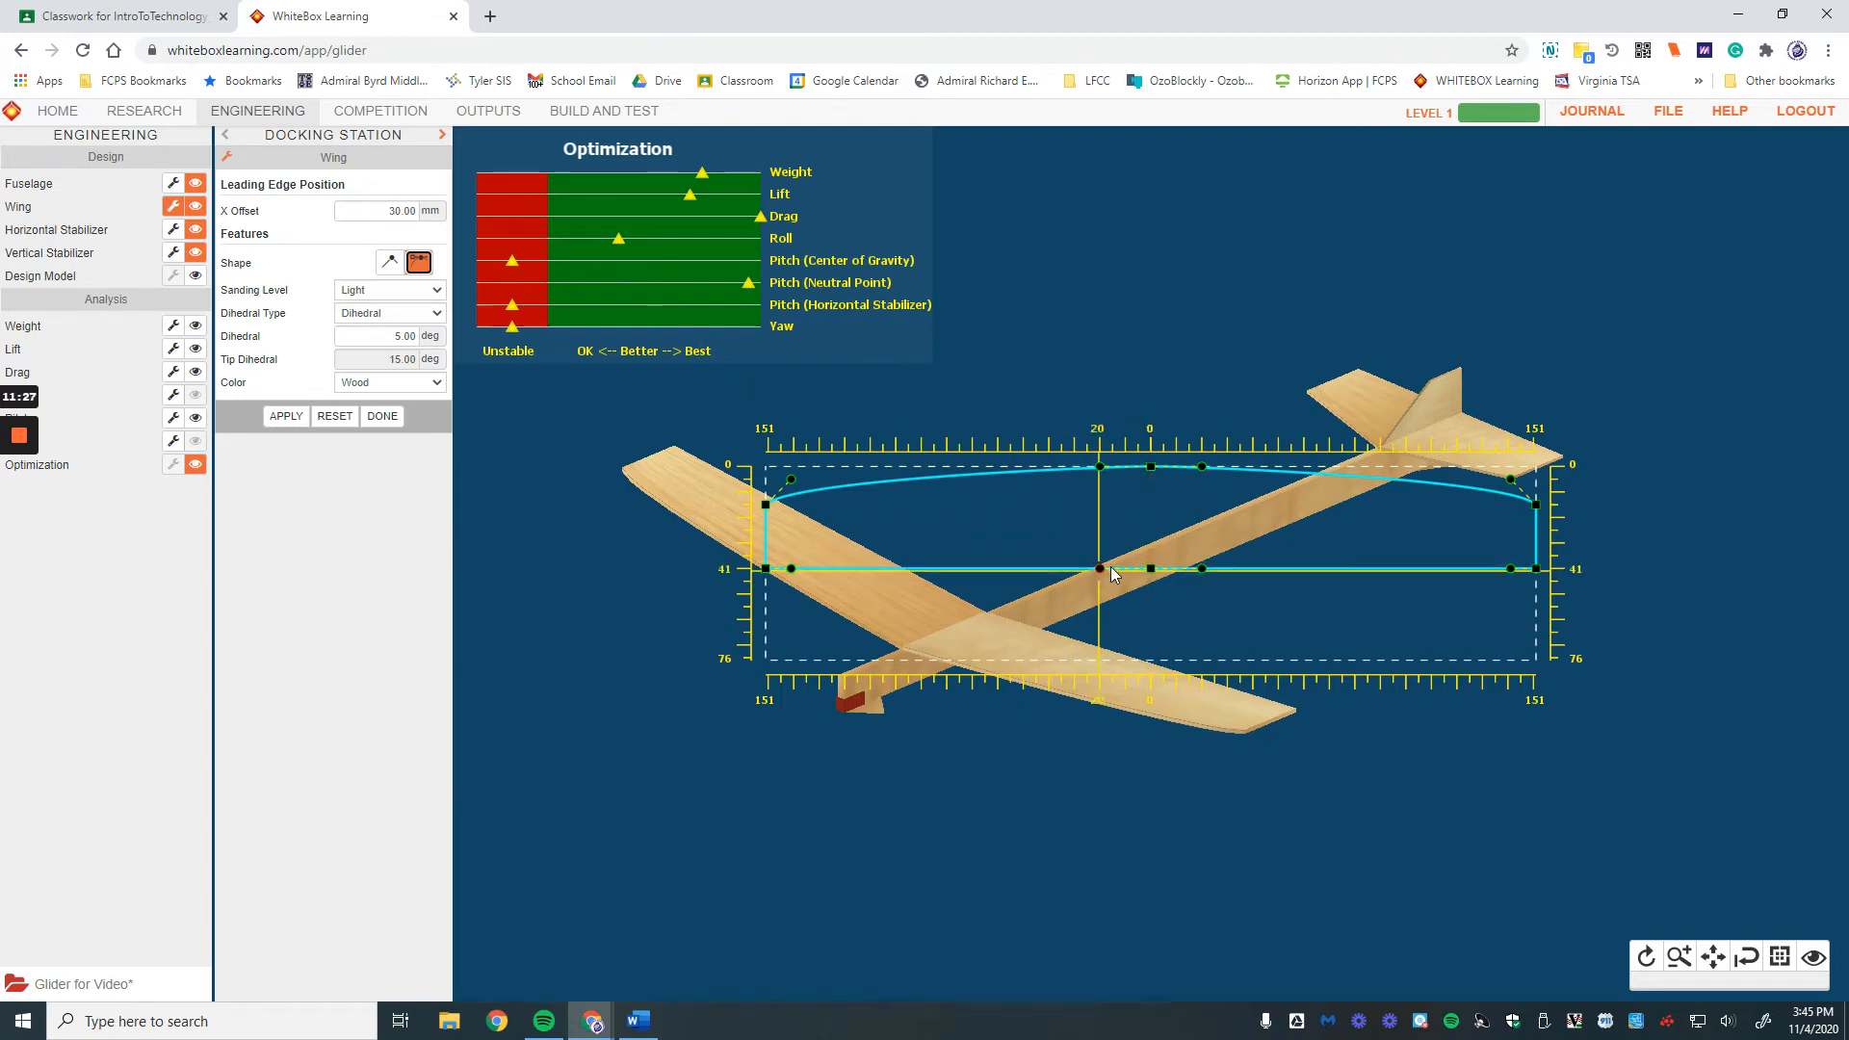
pyautogui.moveTo(1150, 568); pyautogui.dragTo(1155, 643)
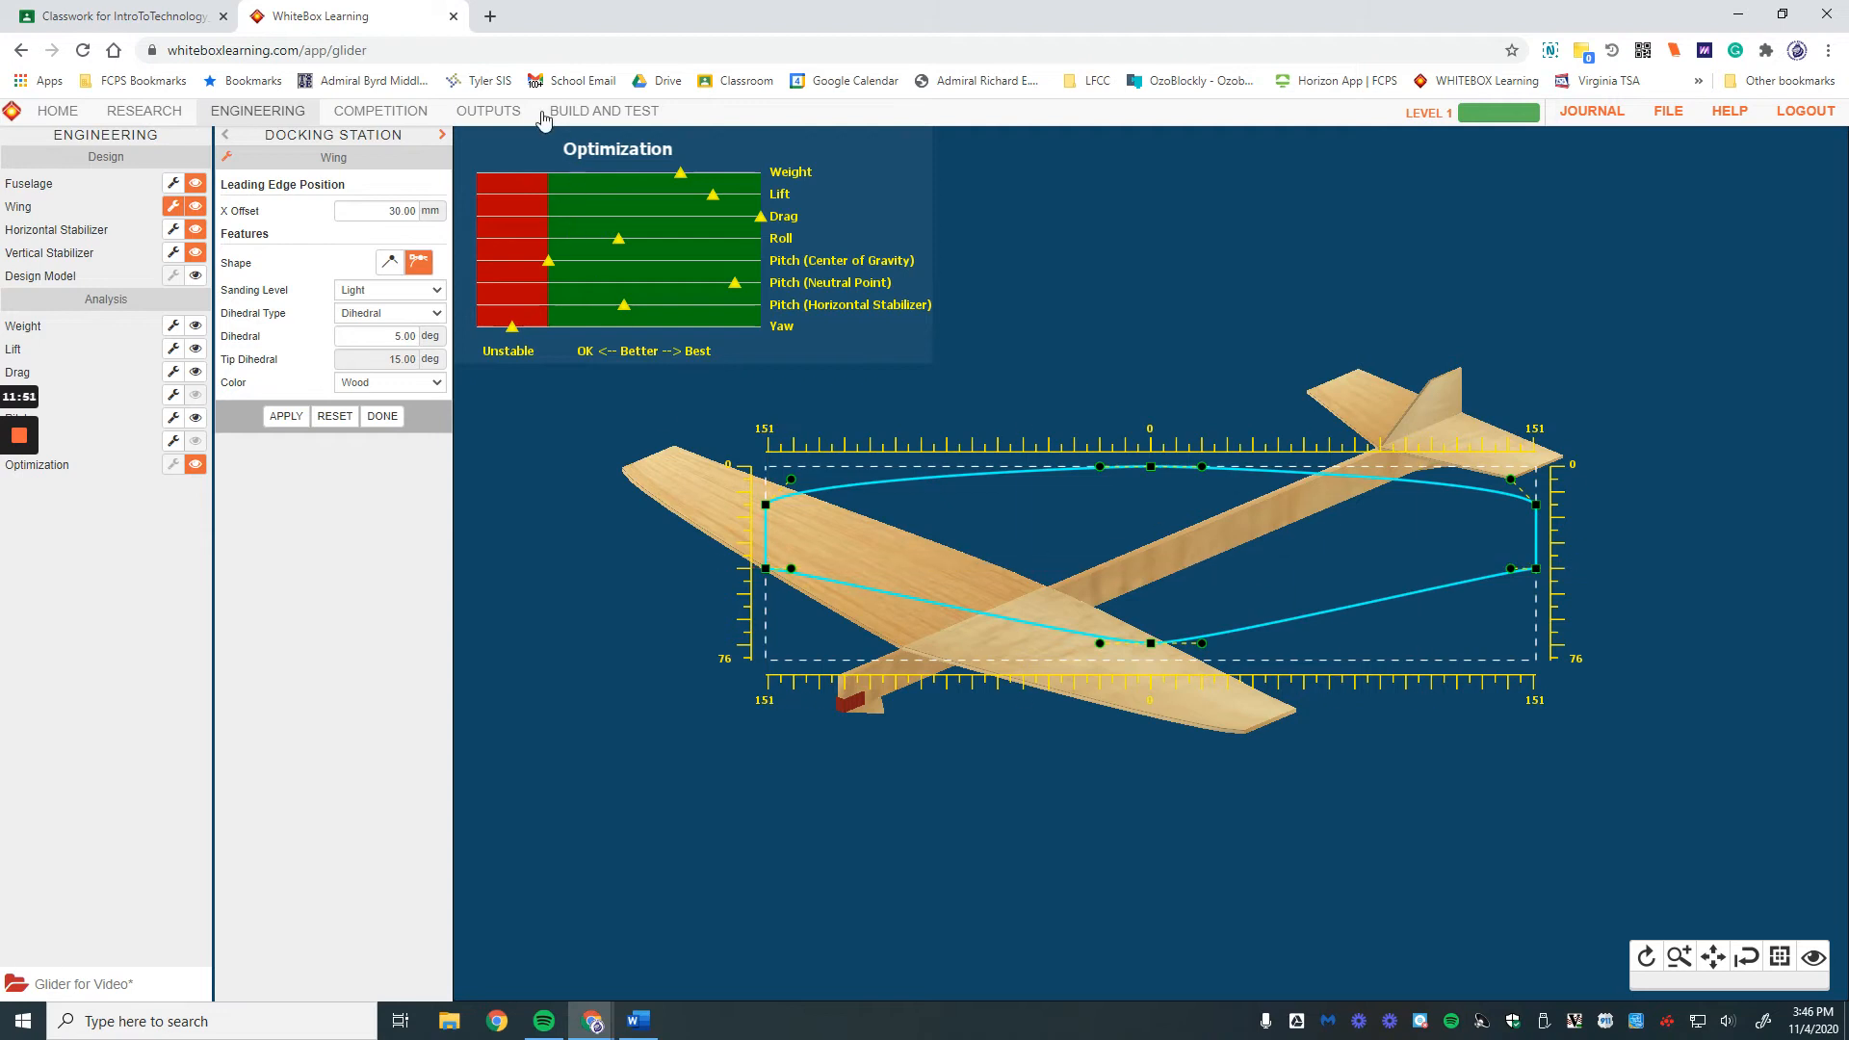
# Step: Review the Design Specifications report under Outputs, then return to Engineering
pyautogui.click(488, 110)
pyautogui.click(196, 183)
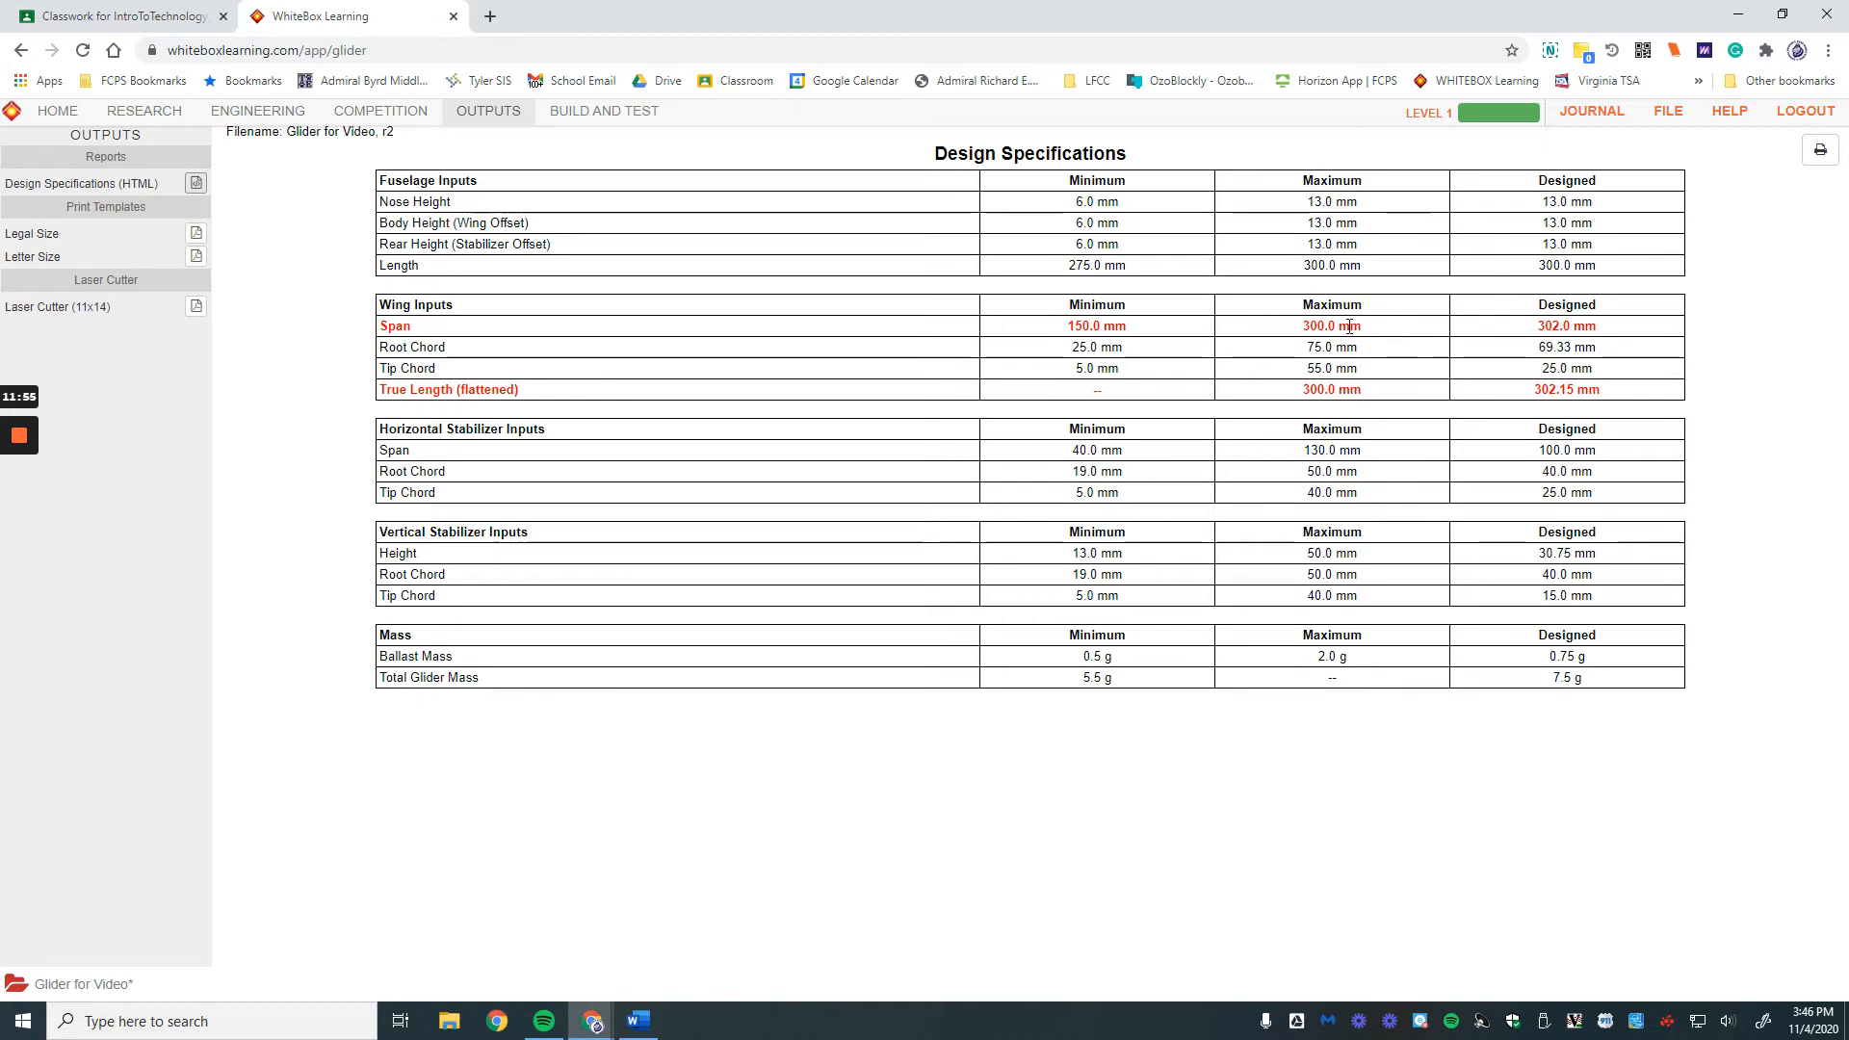
pyautogui.click(253, 113)
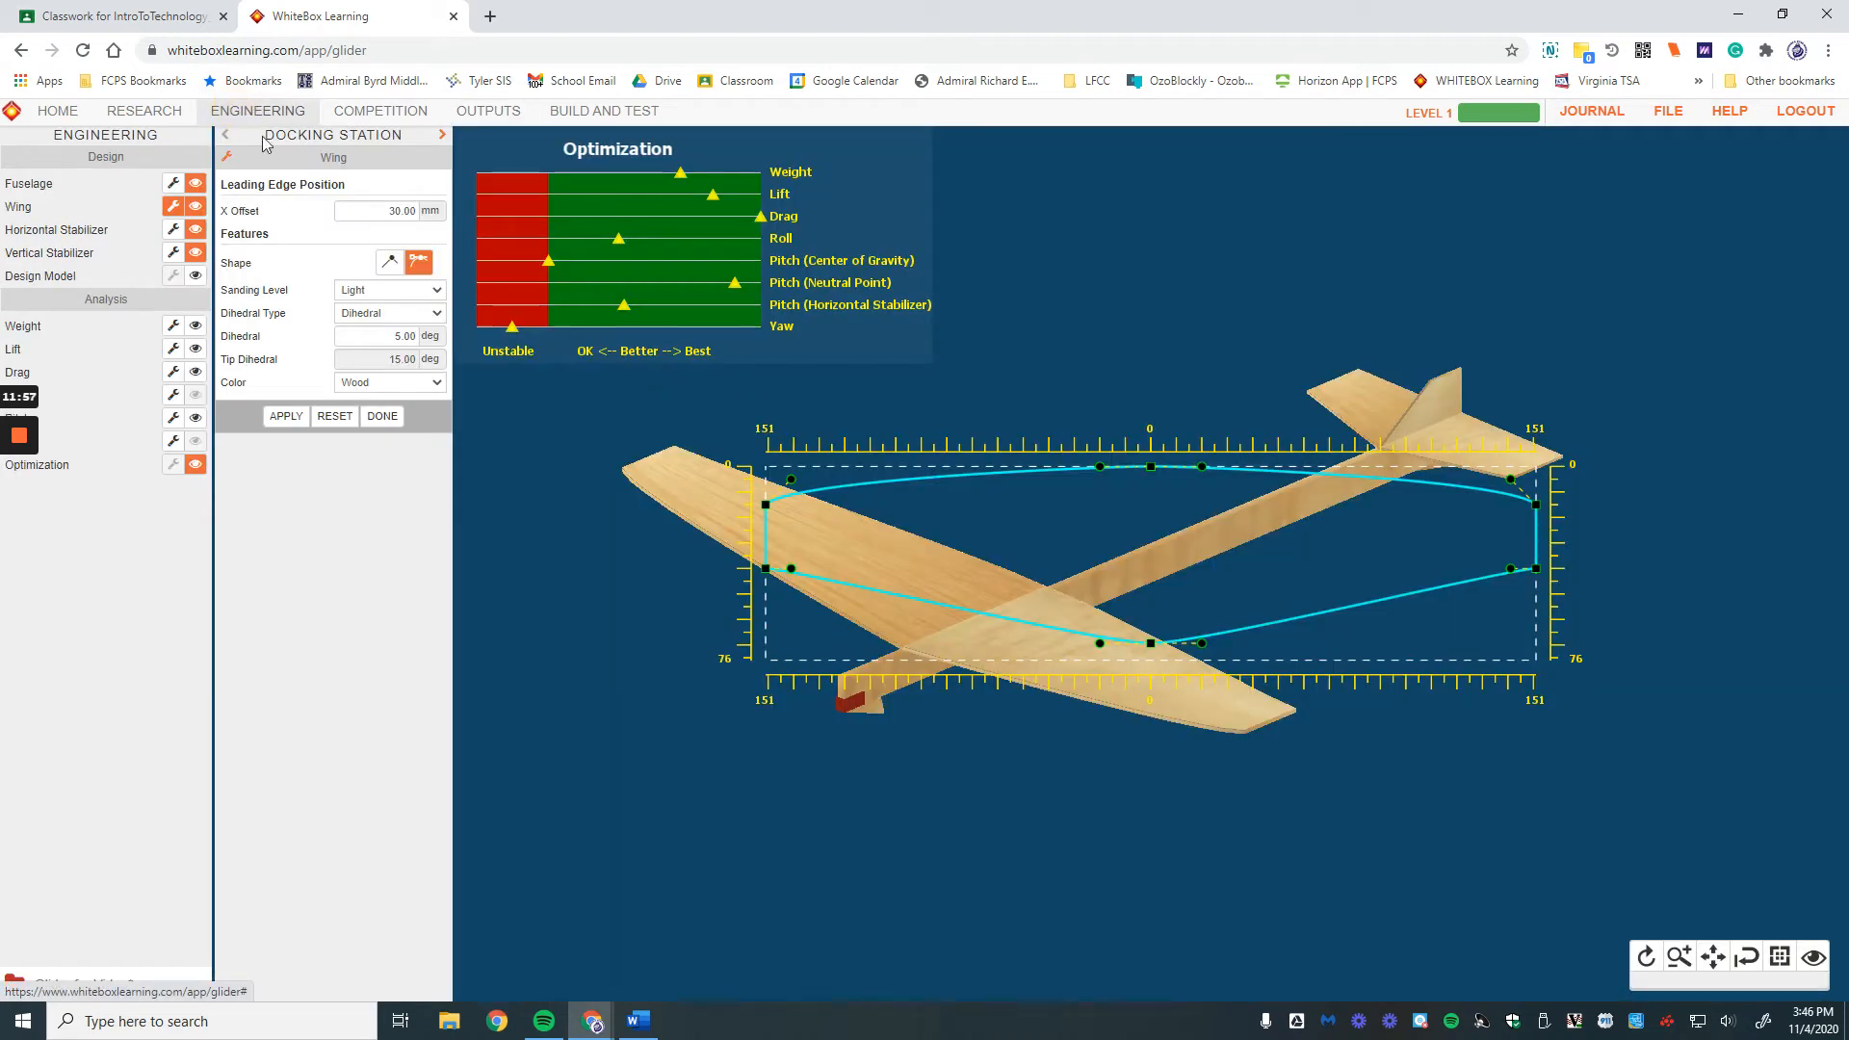
# Step: Drag the wing outline's points to narrow the span, round the tips and straighten both edges
pyautogui.moveTo(778, 570); pyautogui.dragTo(809, 574)
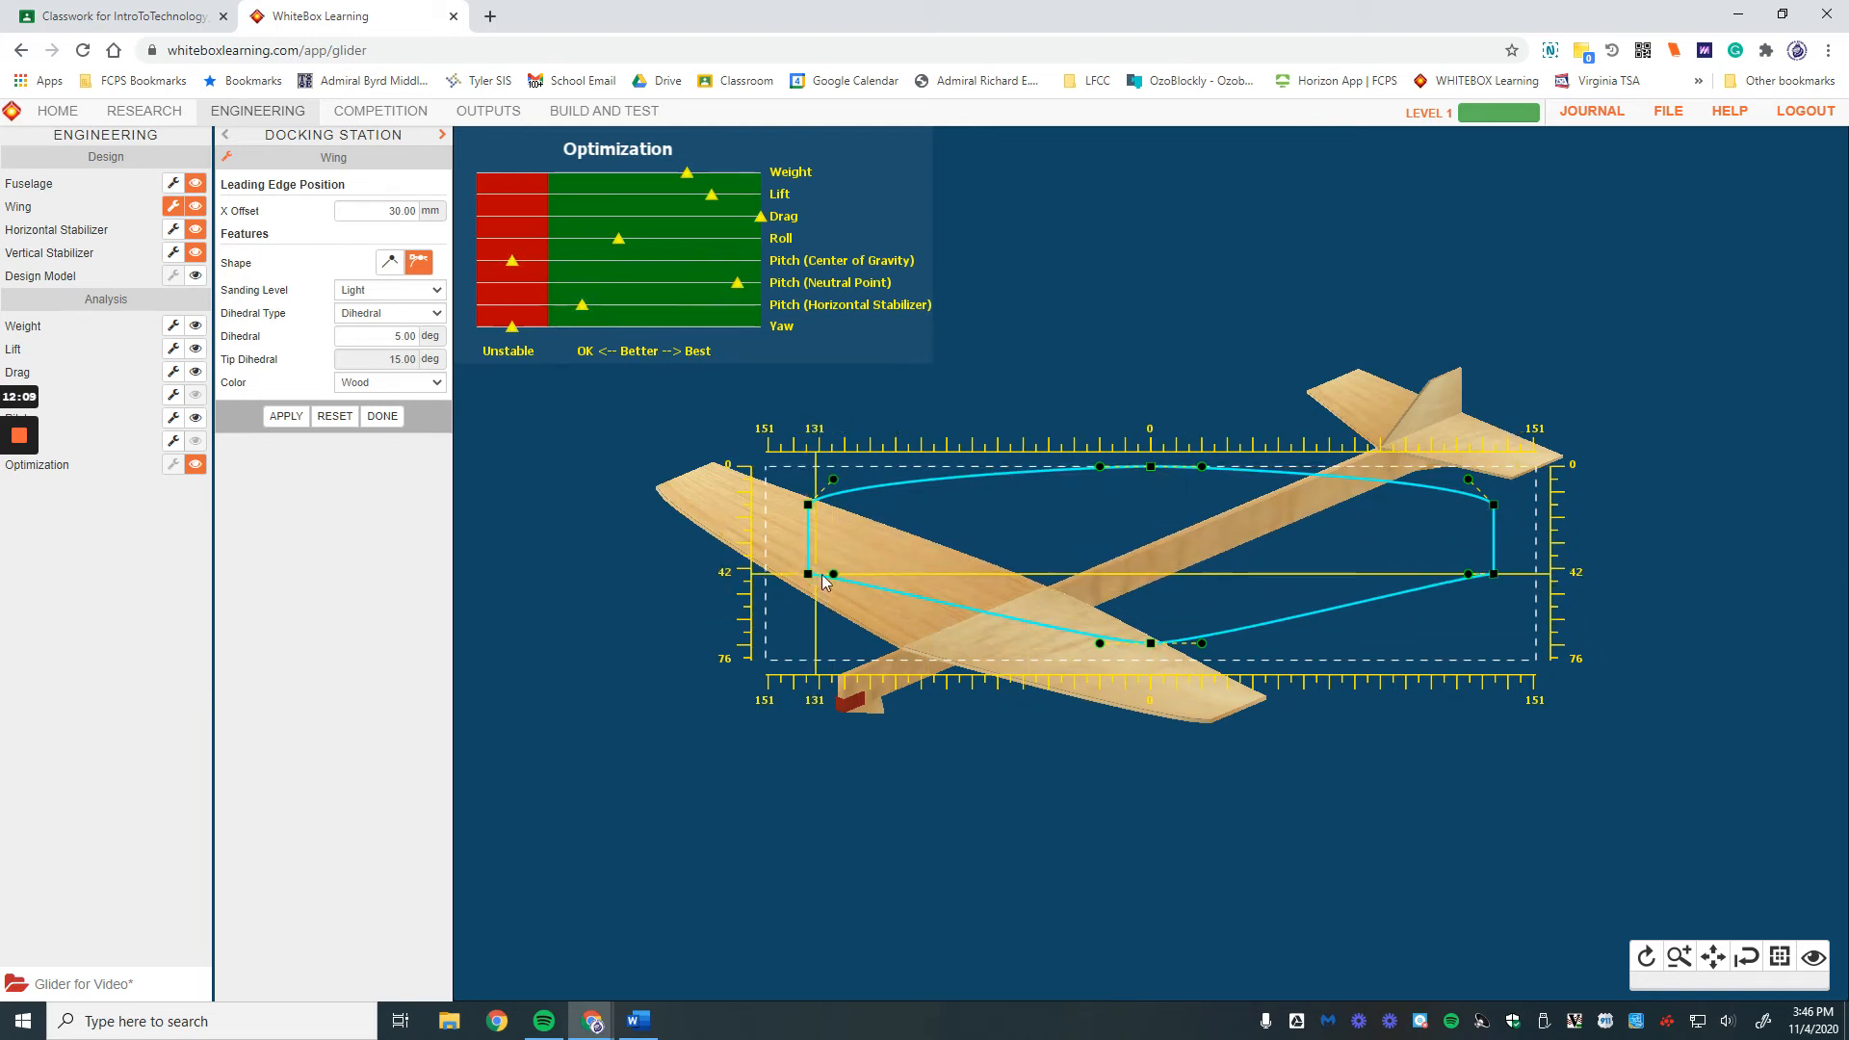
pyautogui.moveTo(809, 574); pyautogui.dragTo(819, 627)
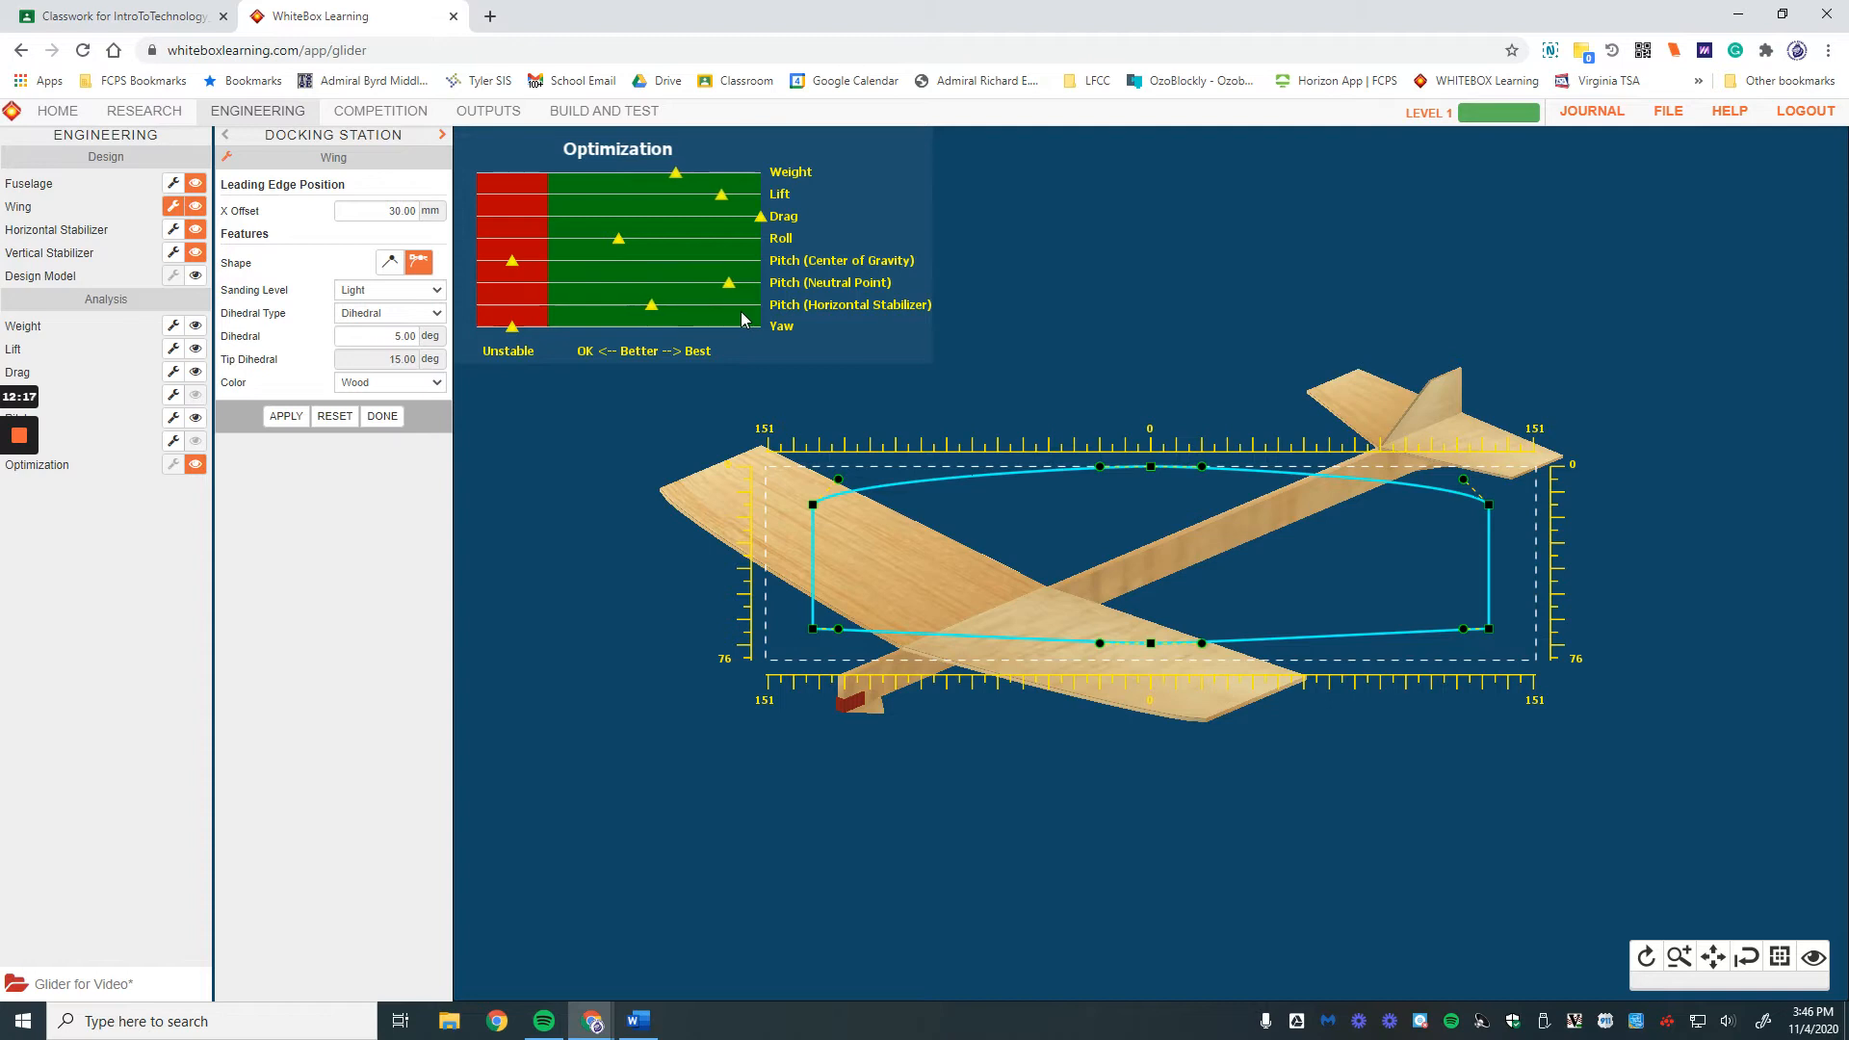
pyautogui.moveTo(838, 630); pyautogui.dragTo(813, 740)
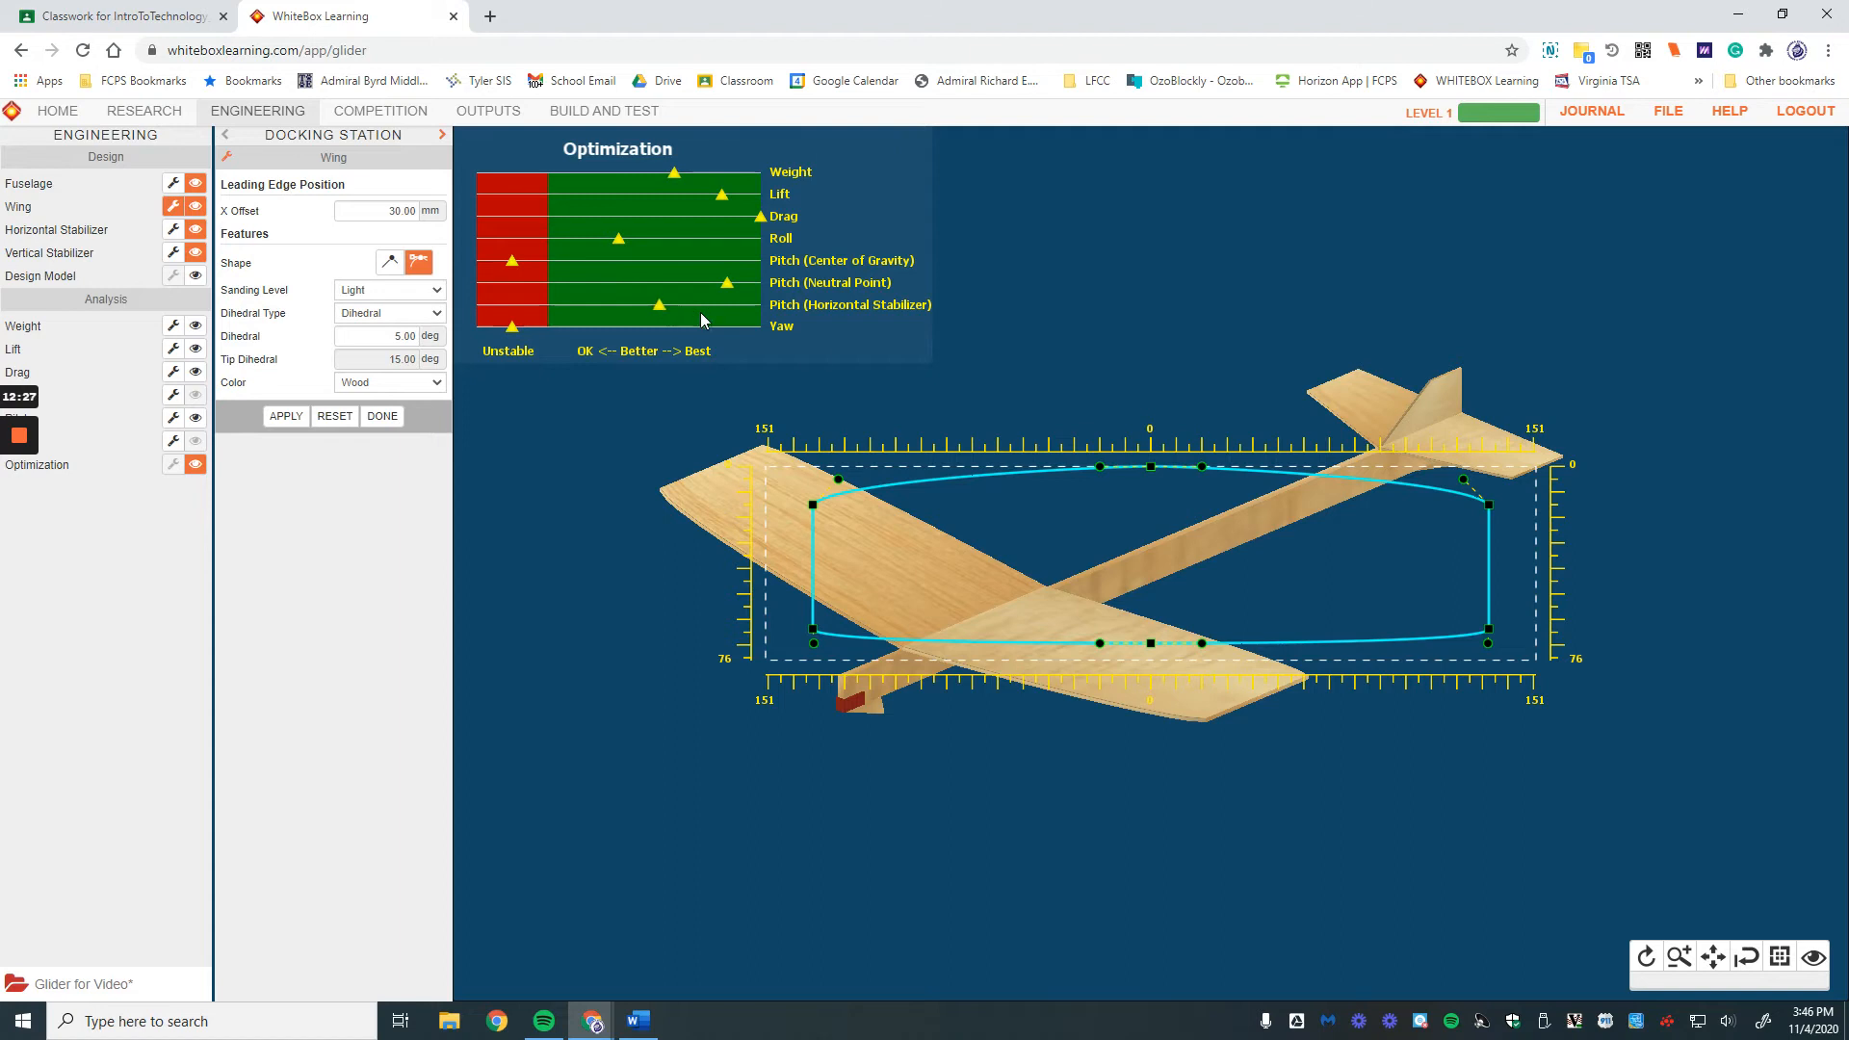
pyautogui.moveTo(840, 476); pyautogui.dragTo(799, 462)
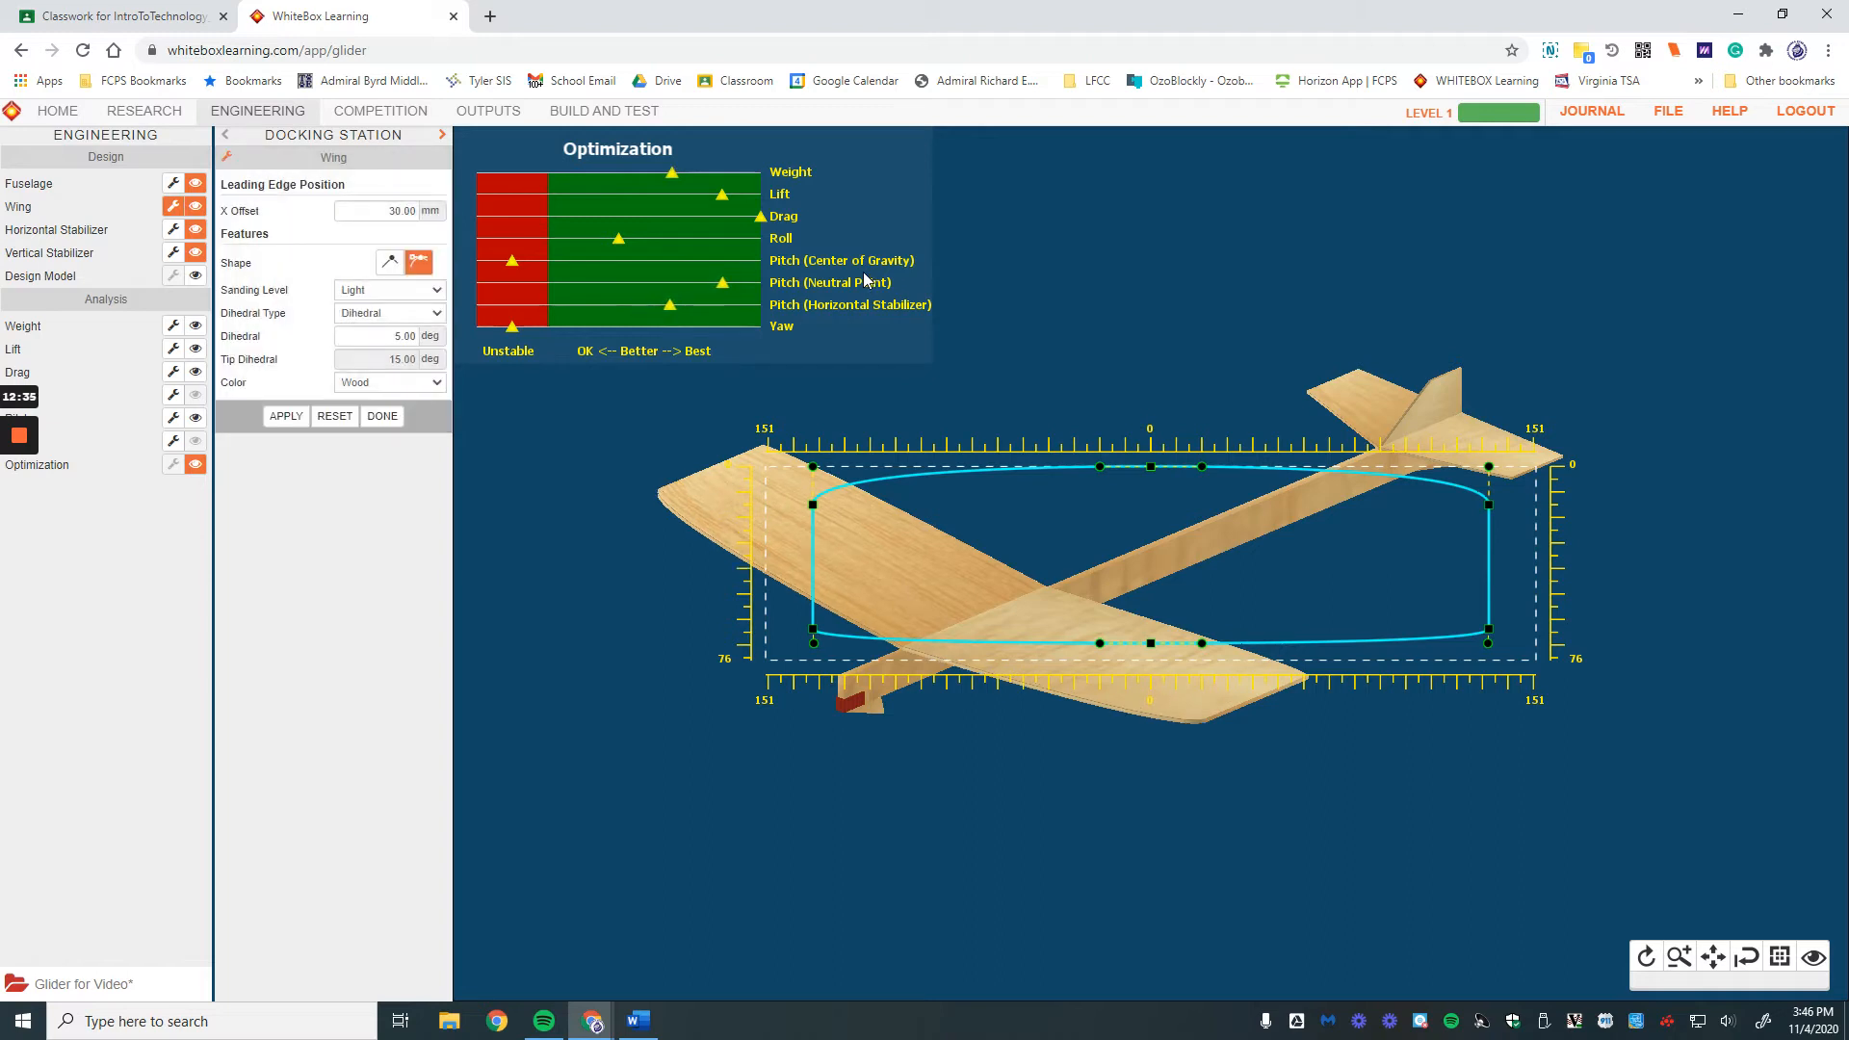
pyautogui.moveTo(1101, 467); pyautogui.dragTo(790, 533)
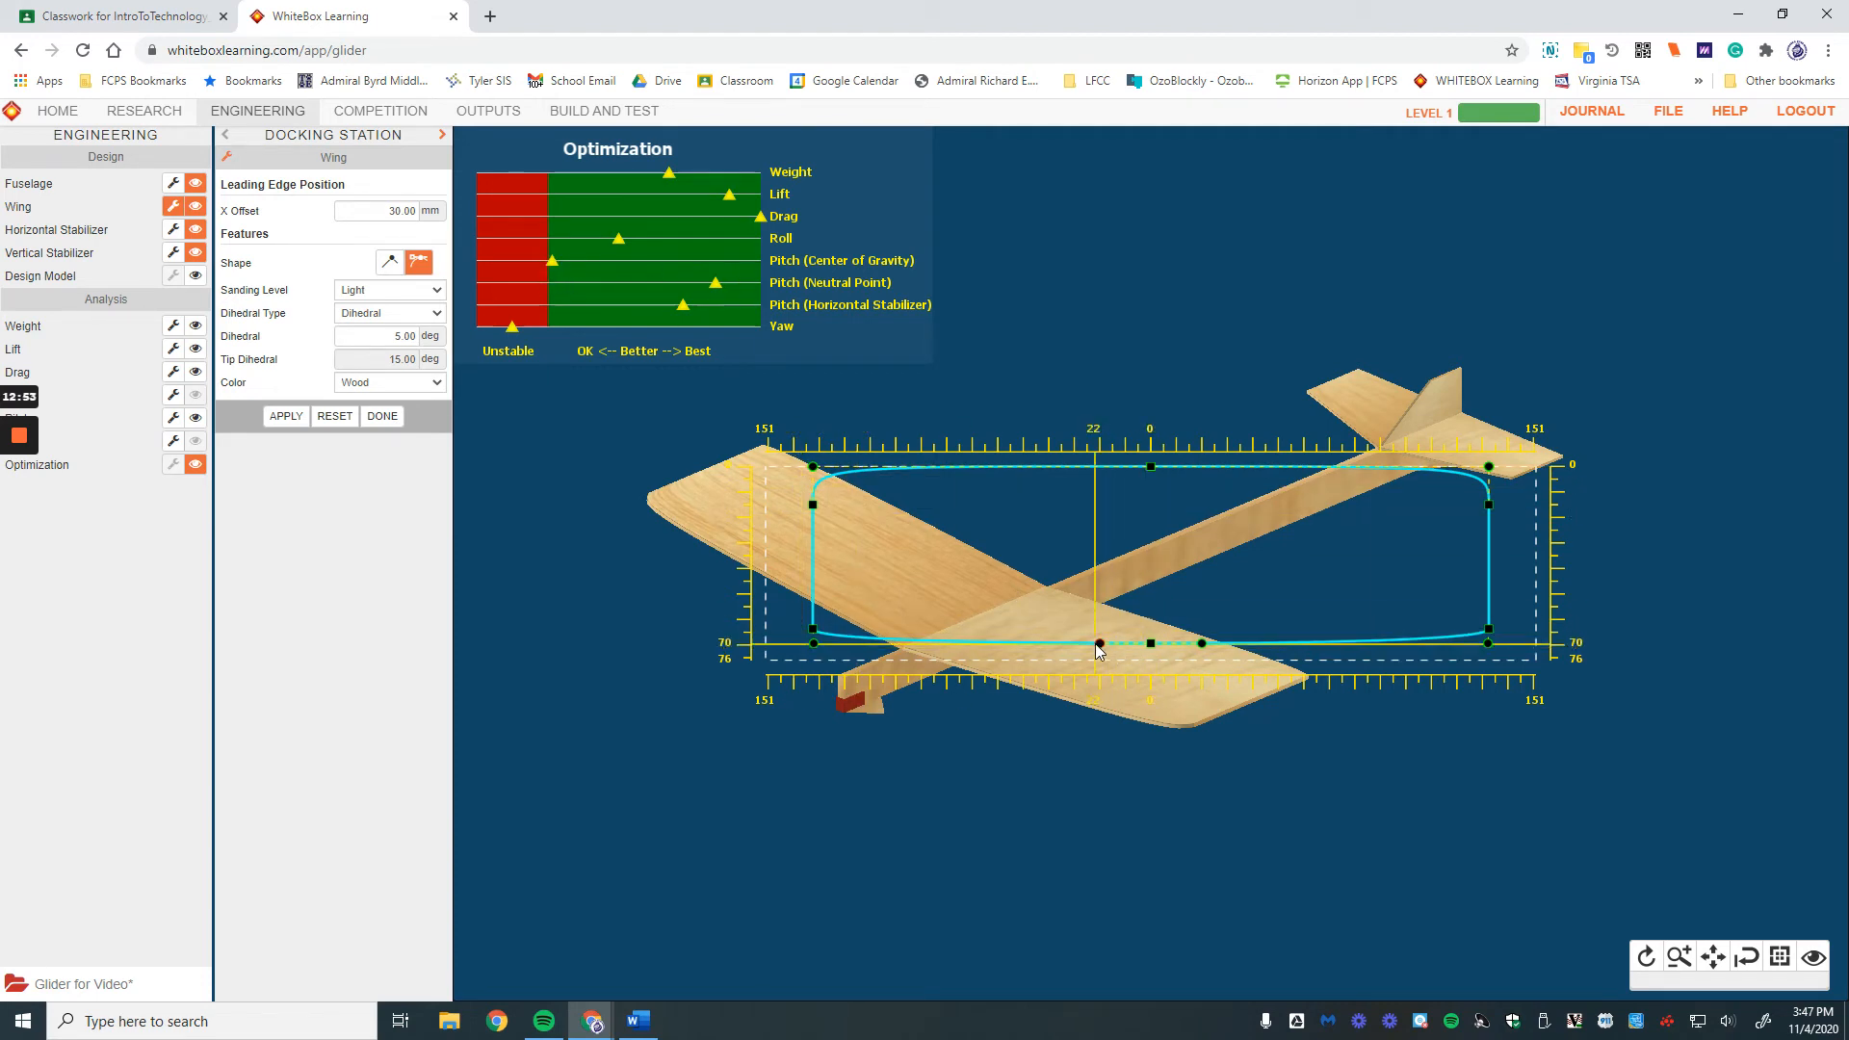
pyautogui.moveTo(1101, 647); pyautogui.dragTo(806, 623)
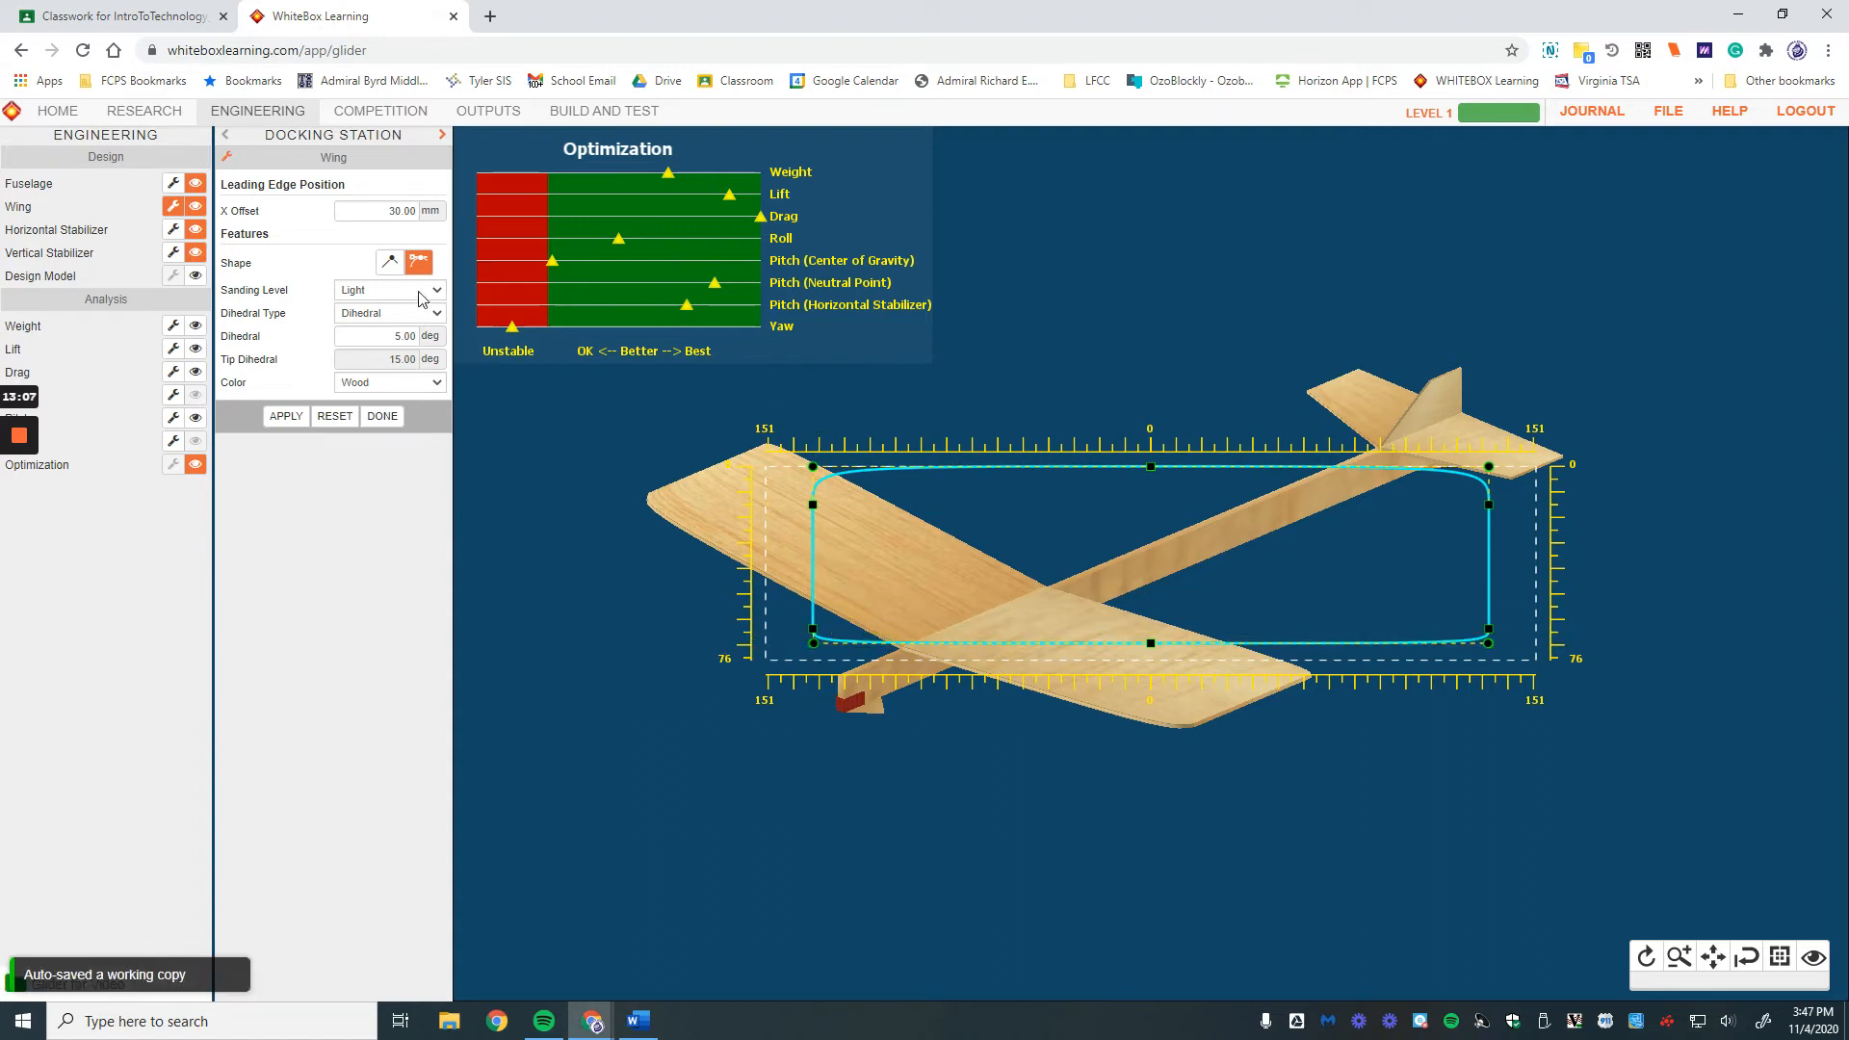
# Step: Set the wing's Sanding Level to Heavy
pyautogui.click(391, 332)
pyautogui.click(366, 291)
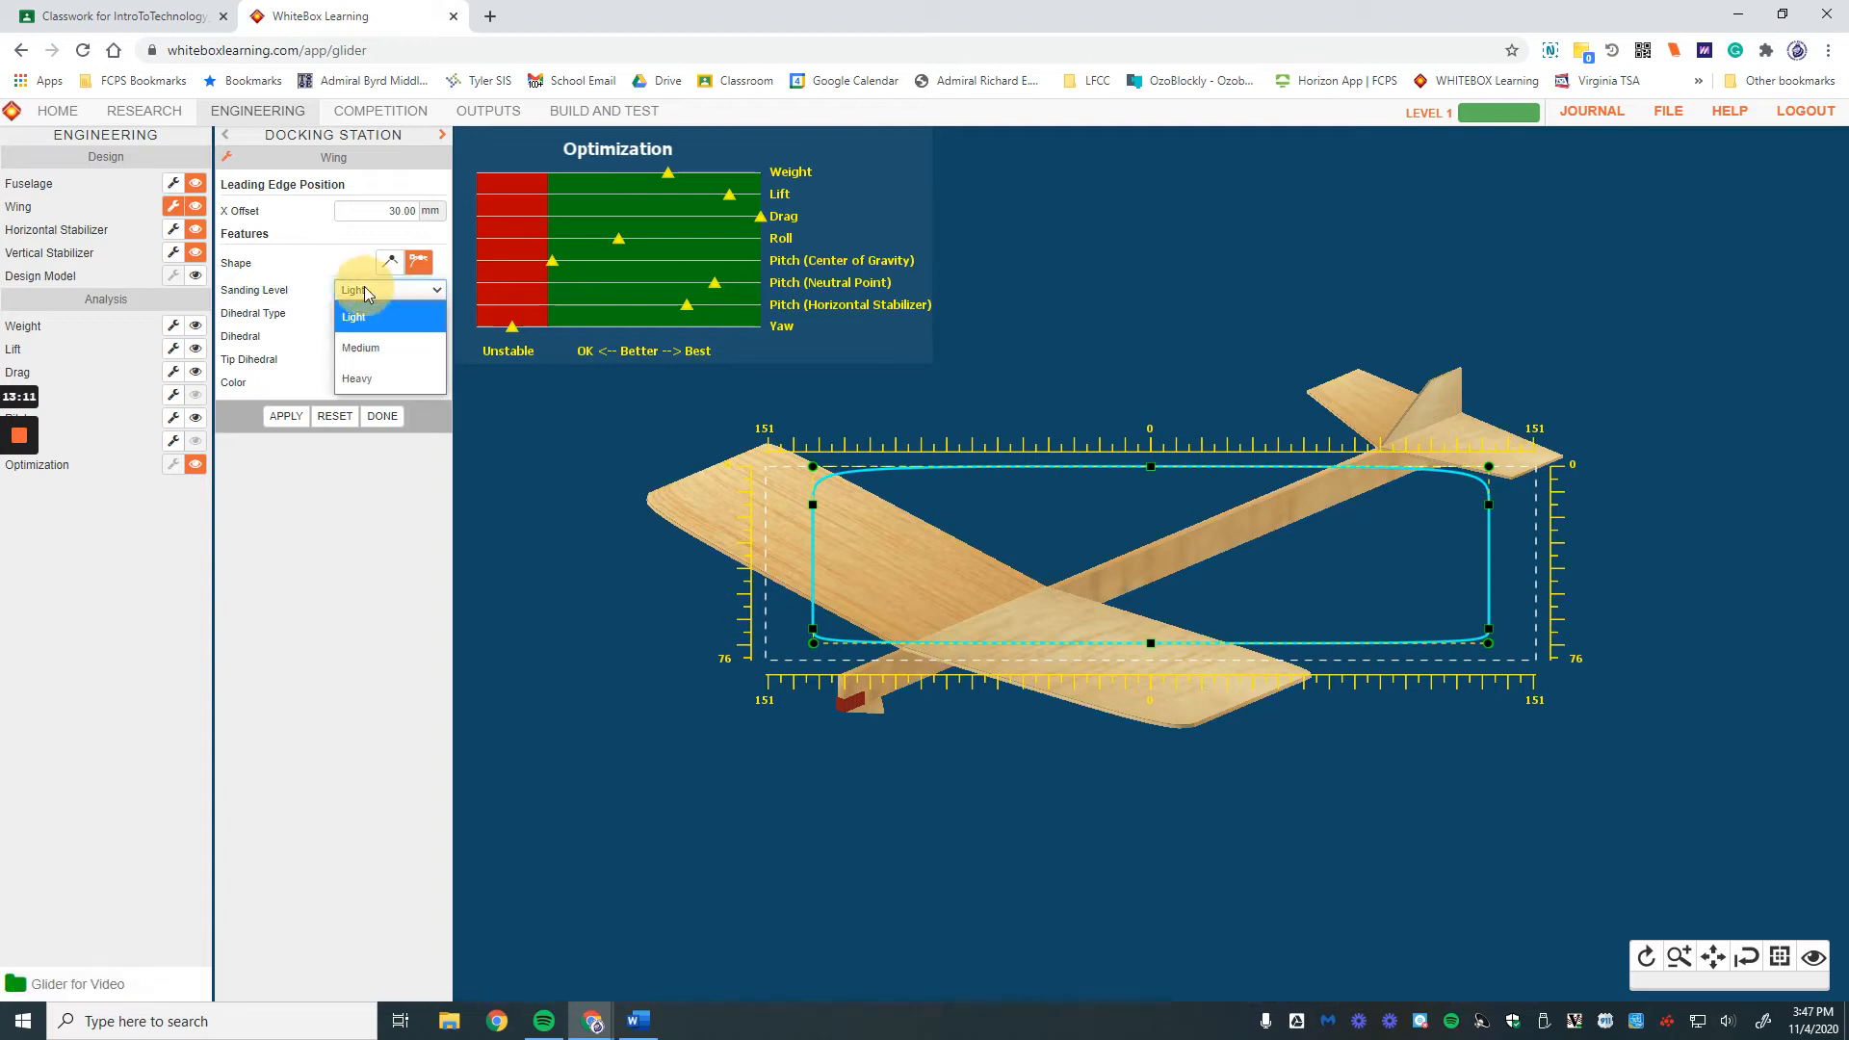
pyautogui.click(375, 379)
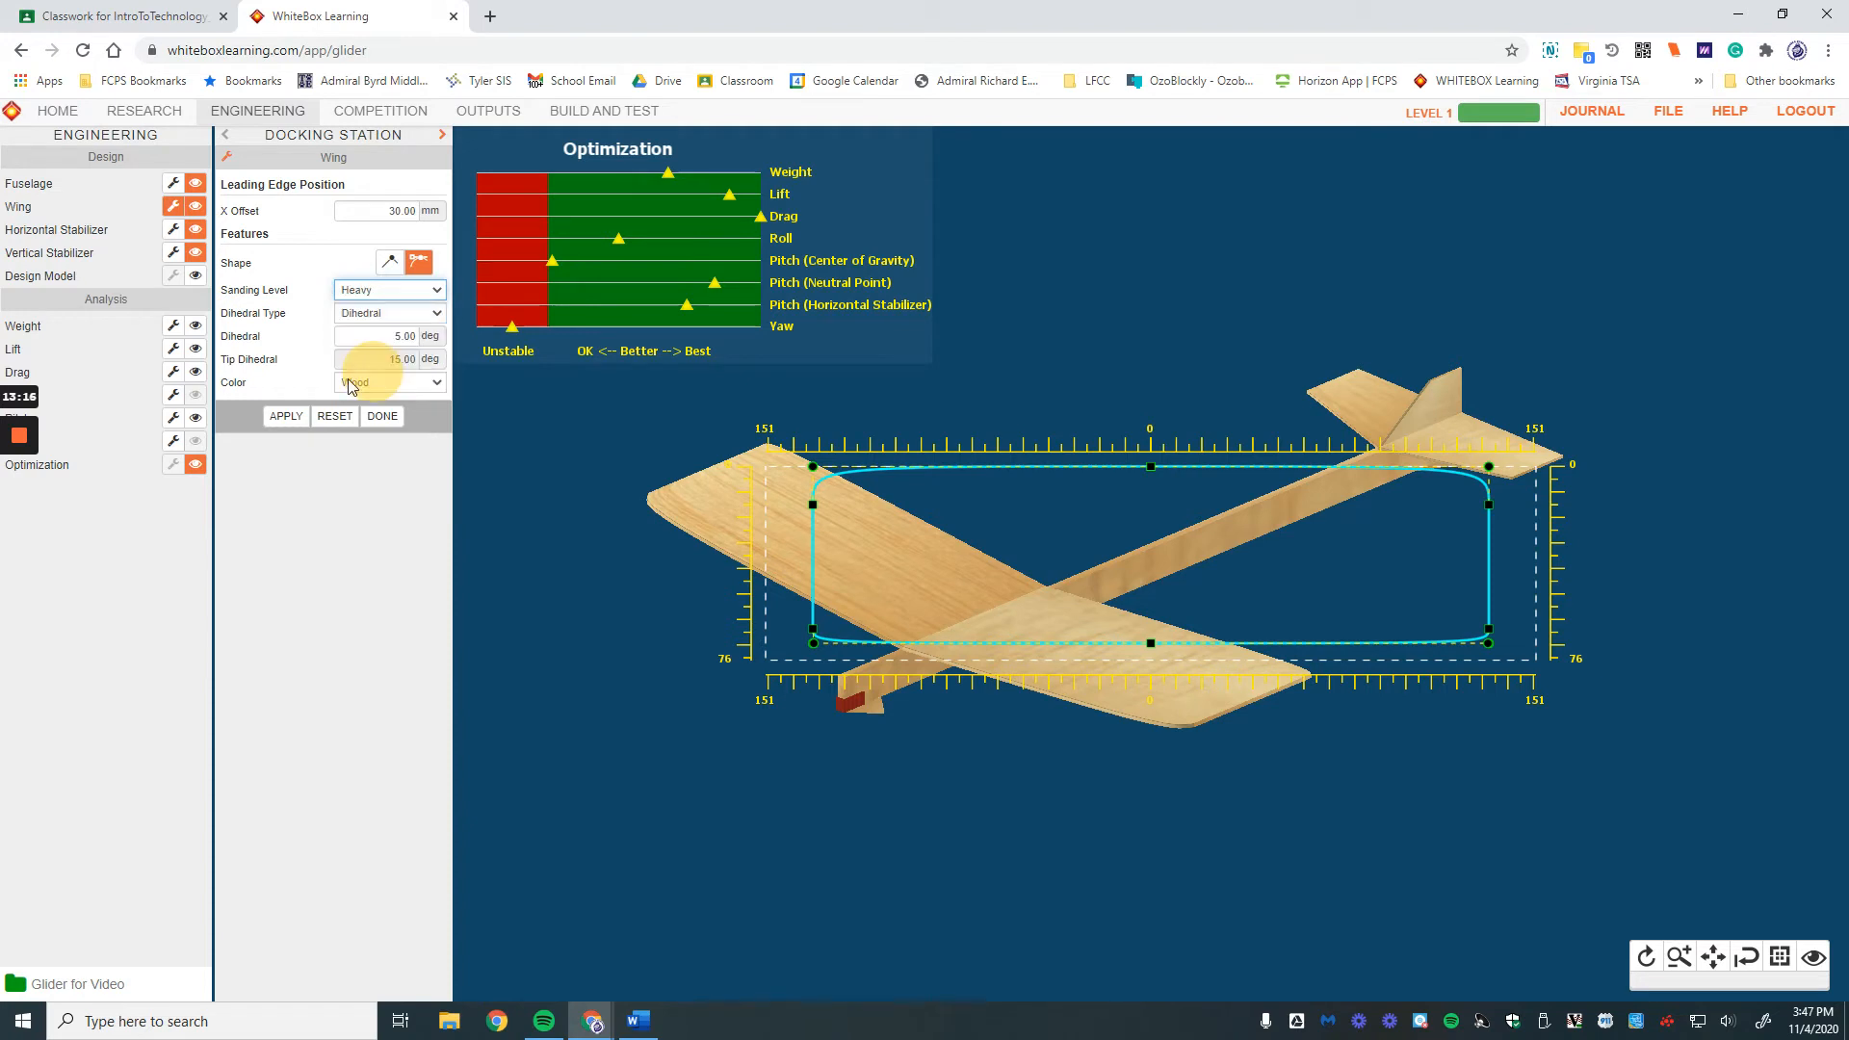
pyautogui.click(281, 421)
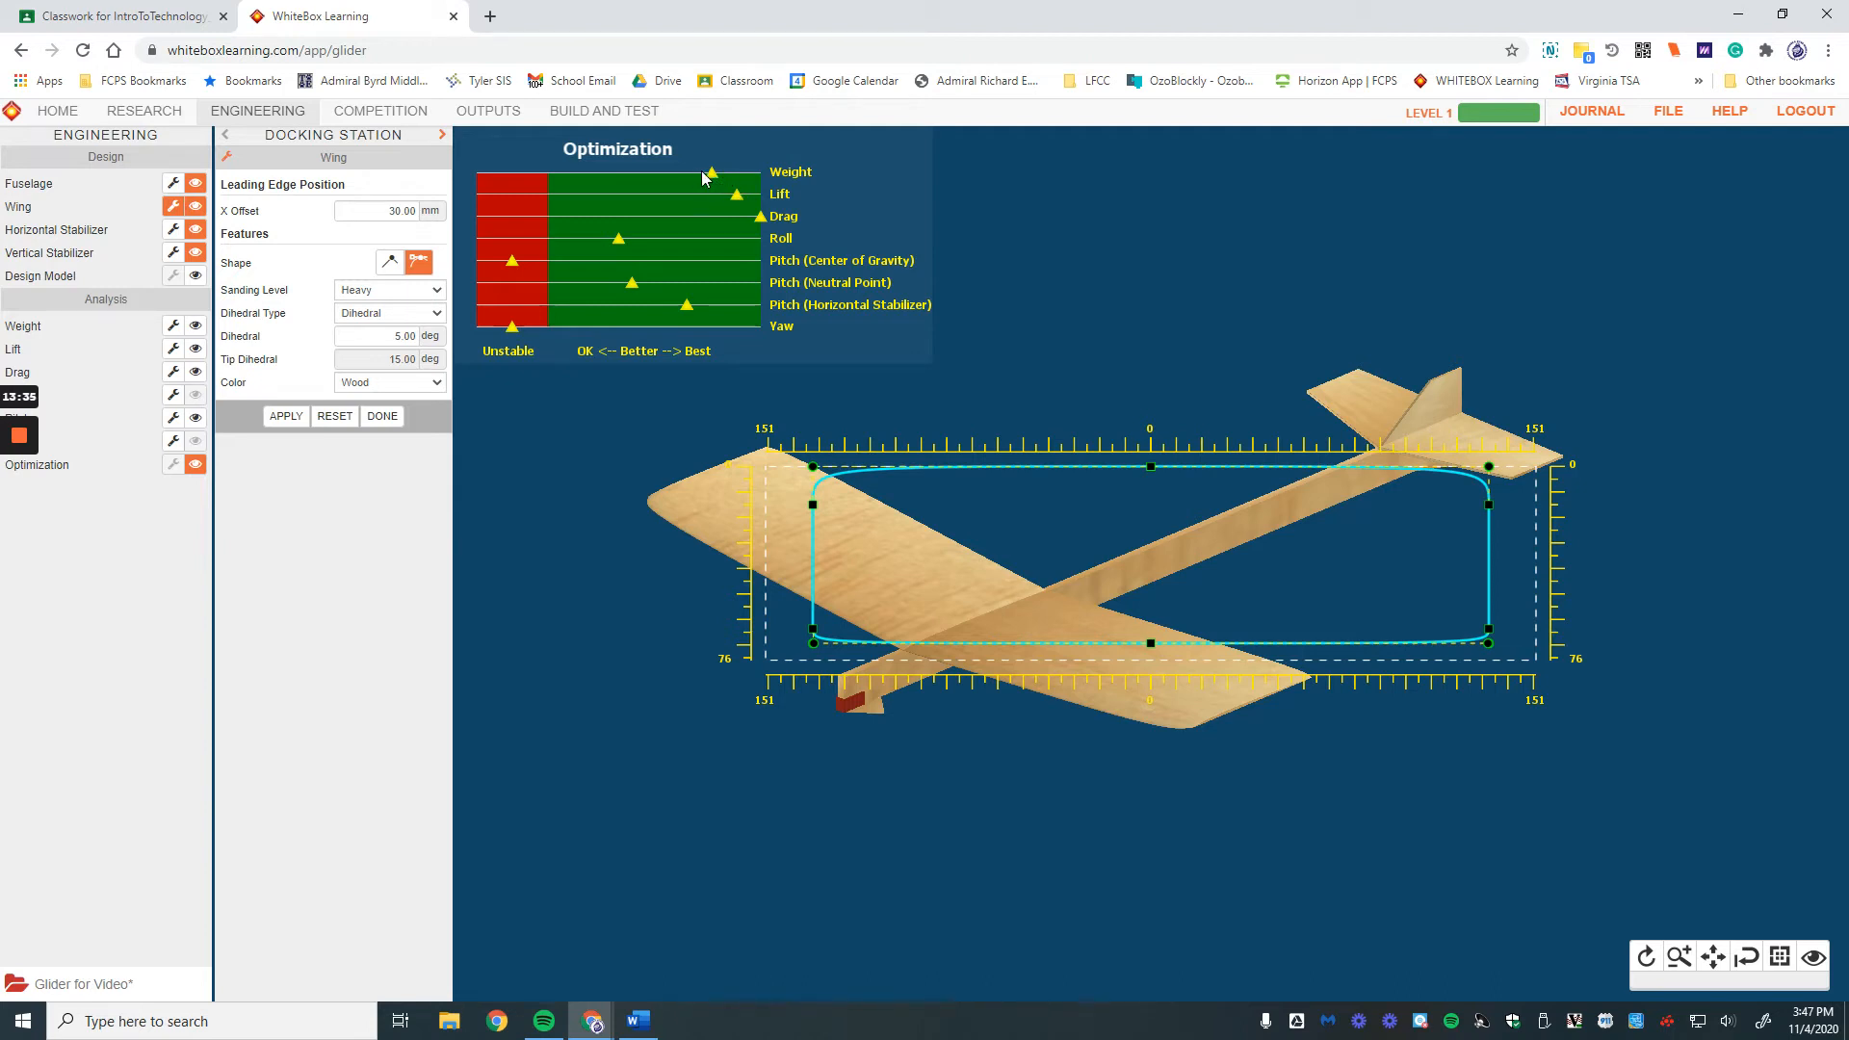
# Step: Widen the wing outline slightly, pulling the rounded tips from about 132 to 137
pyautogui.click(690, 362)
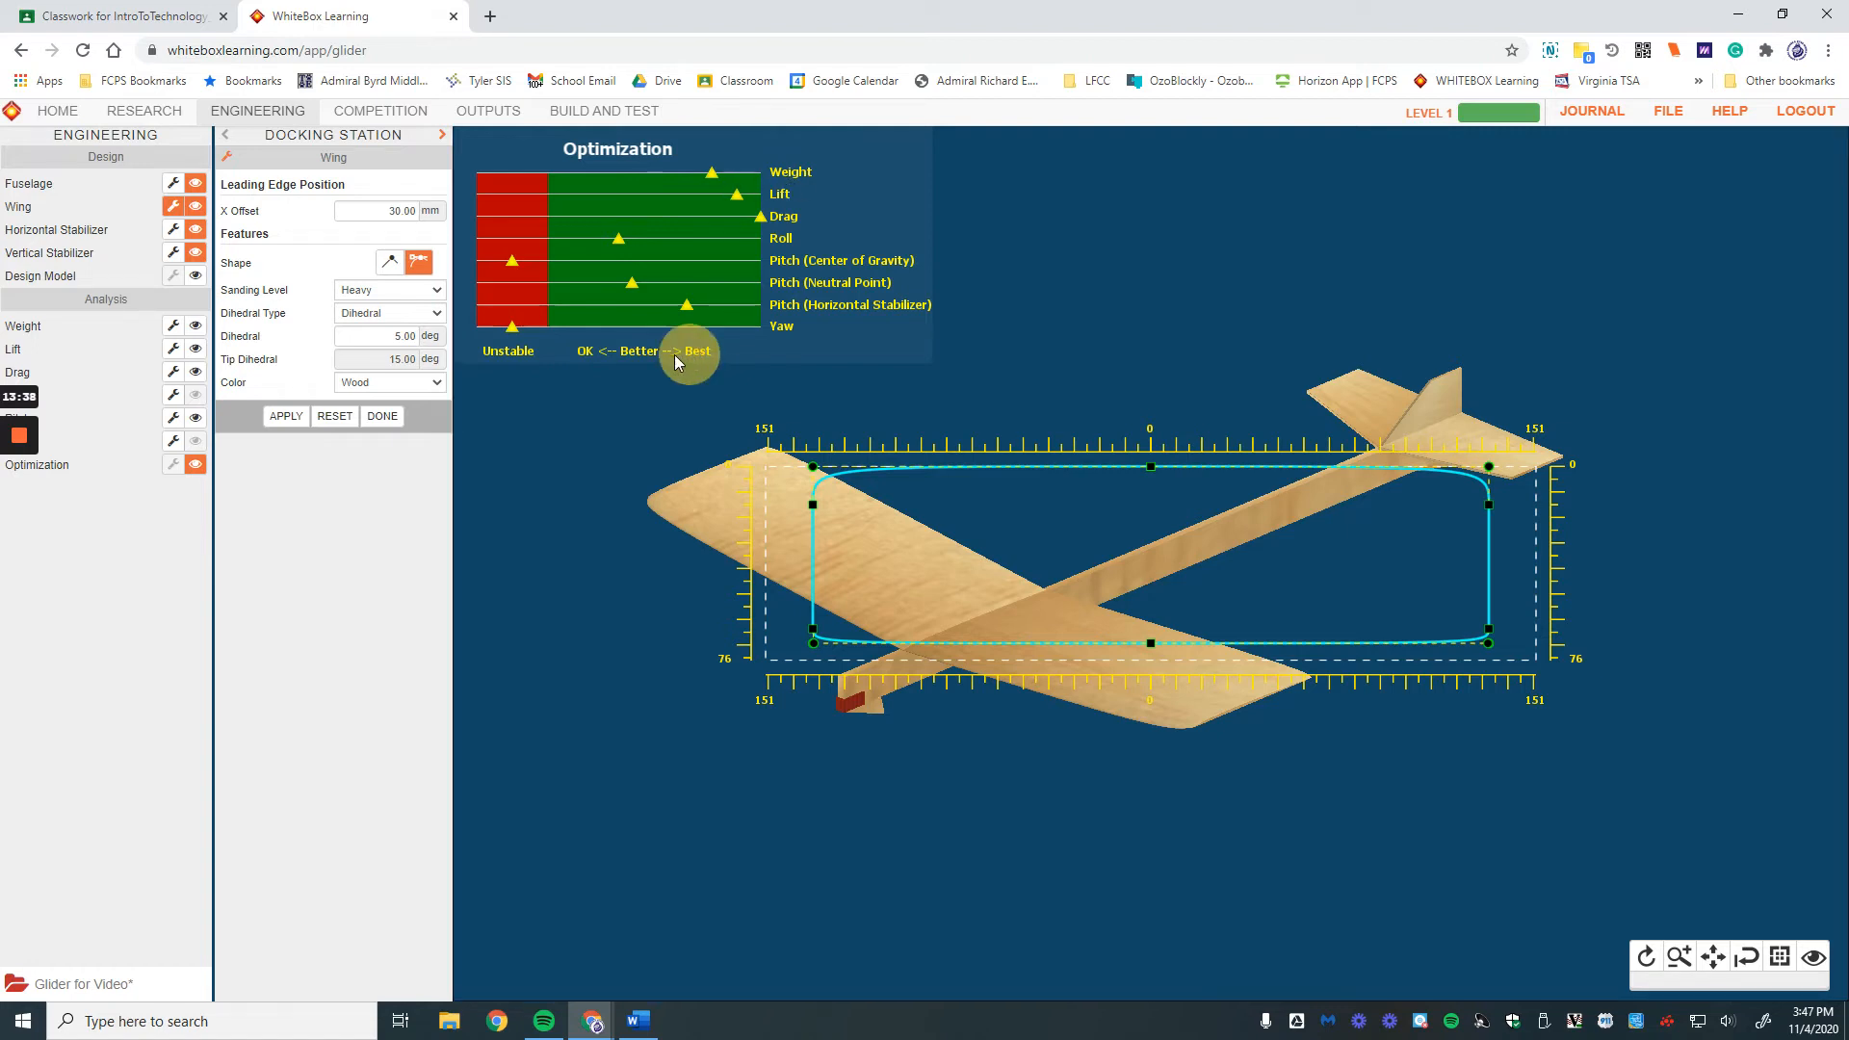
pyautogui.click(584, 353)
pyautogui.click(642, 352)
pyautogui.click(491, 352)
pyautogui.moveTo(814, 628); pyautogui.dragTo(800, 629)
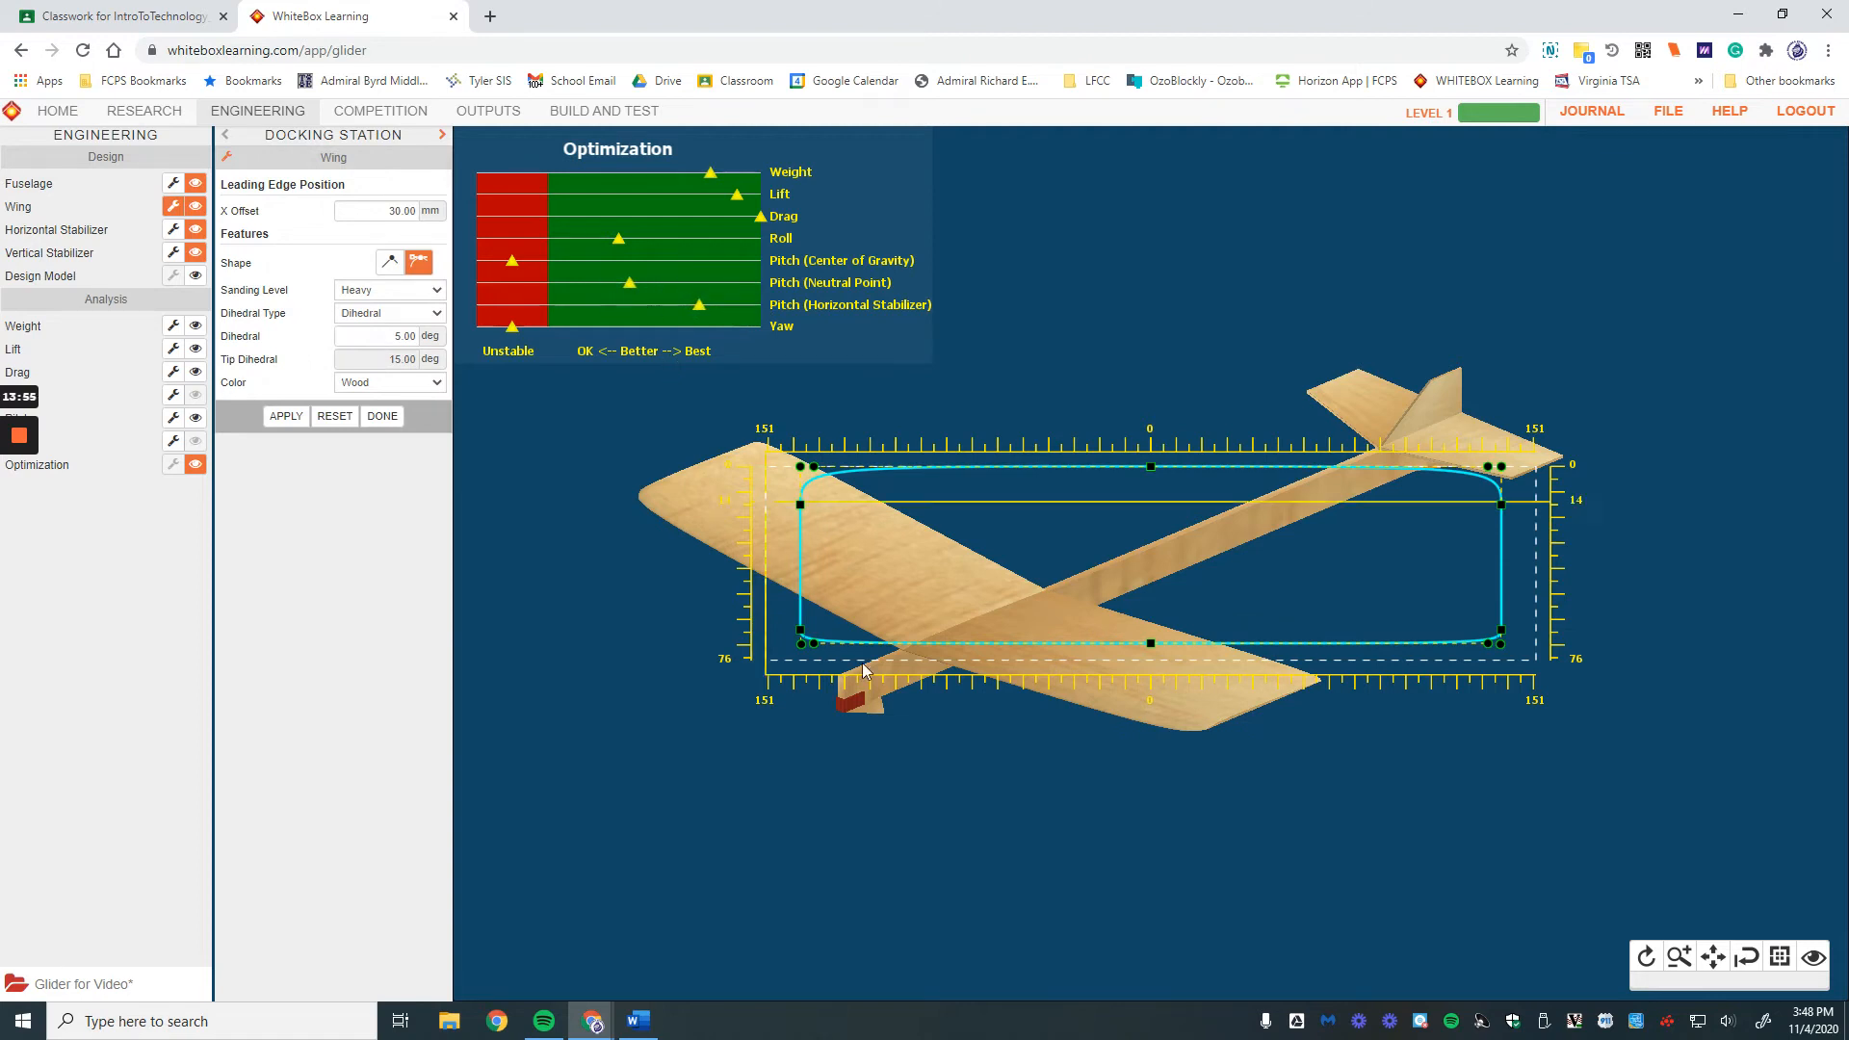
# Step: Keep the Dihedral type and set the wing's dihedral angle to 15°
pyautogui.click(394, 315)
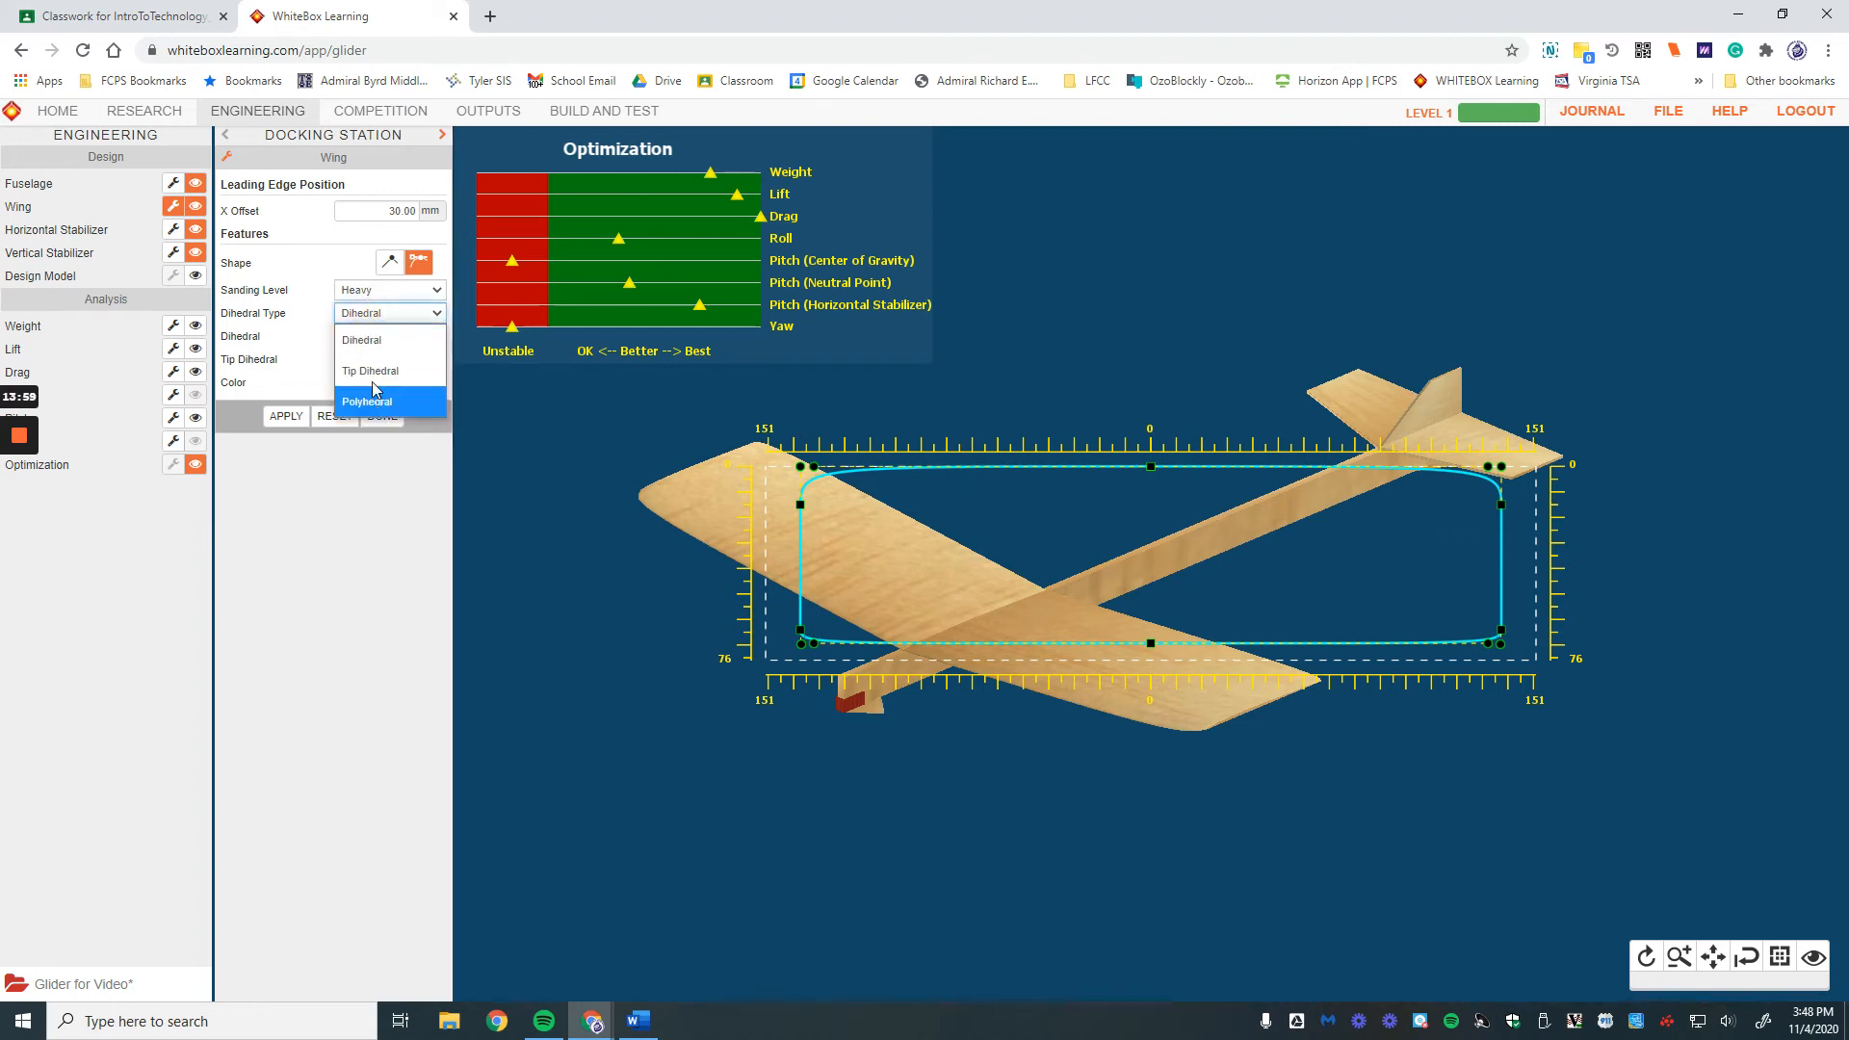
pyautogui.click(344, 344)
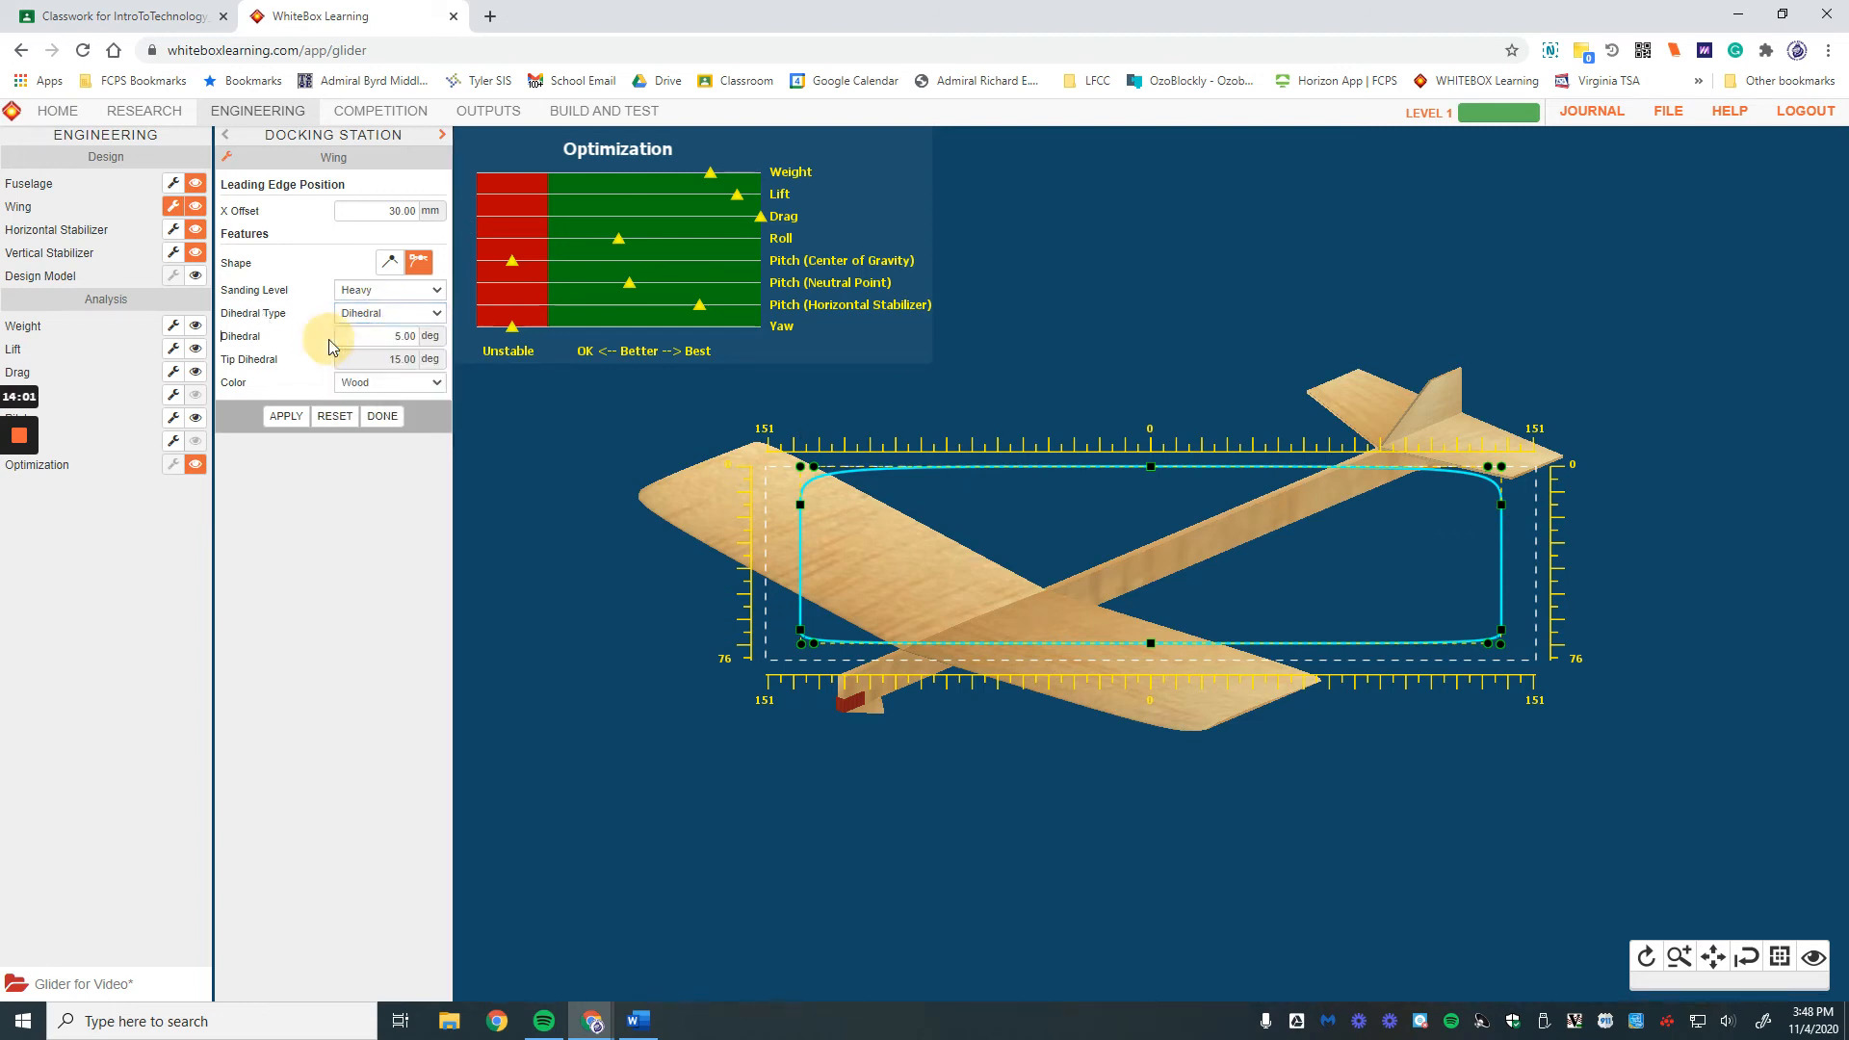
pyautogui.click(397, 334)
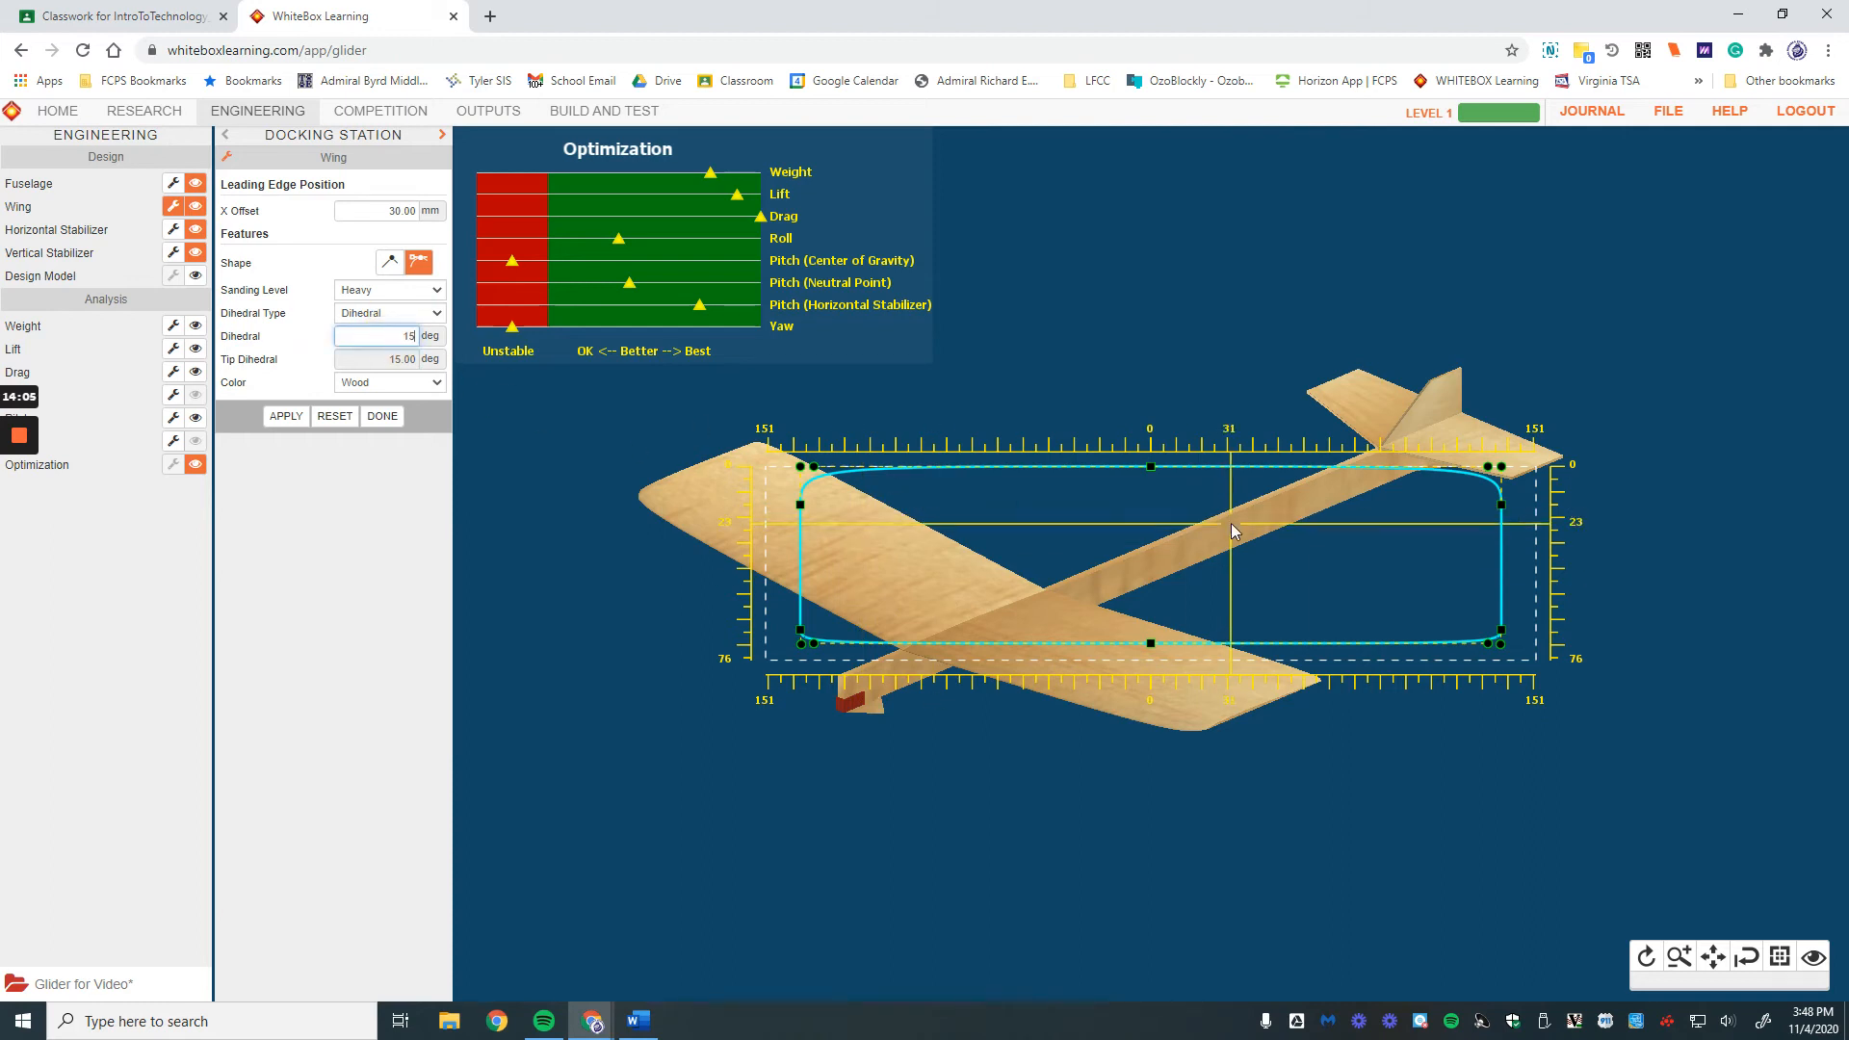
pyautogui.click(284, 417)
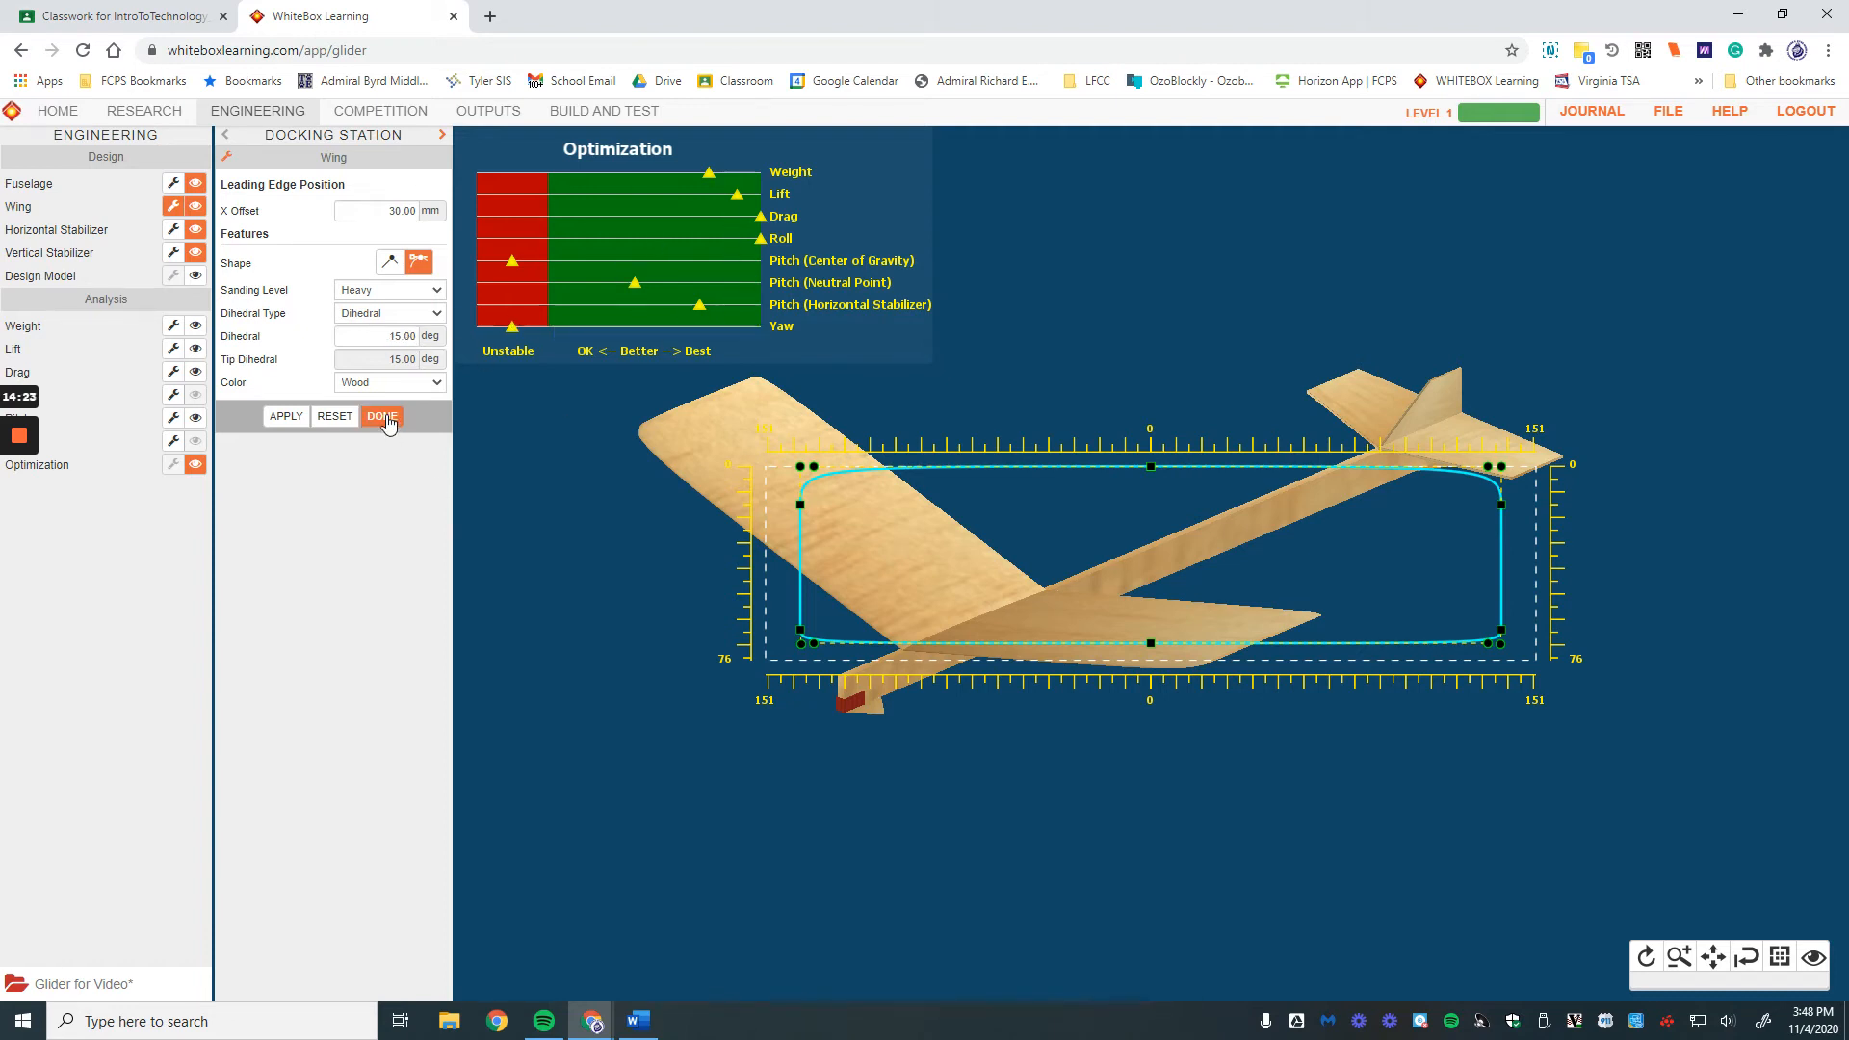
# Step: Colour the wing Royal Blue
pyautogui.click(387, 383)
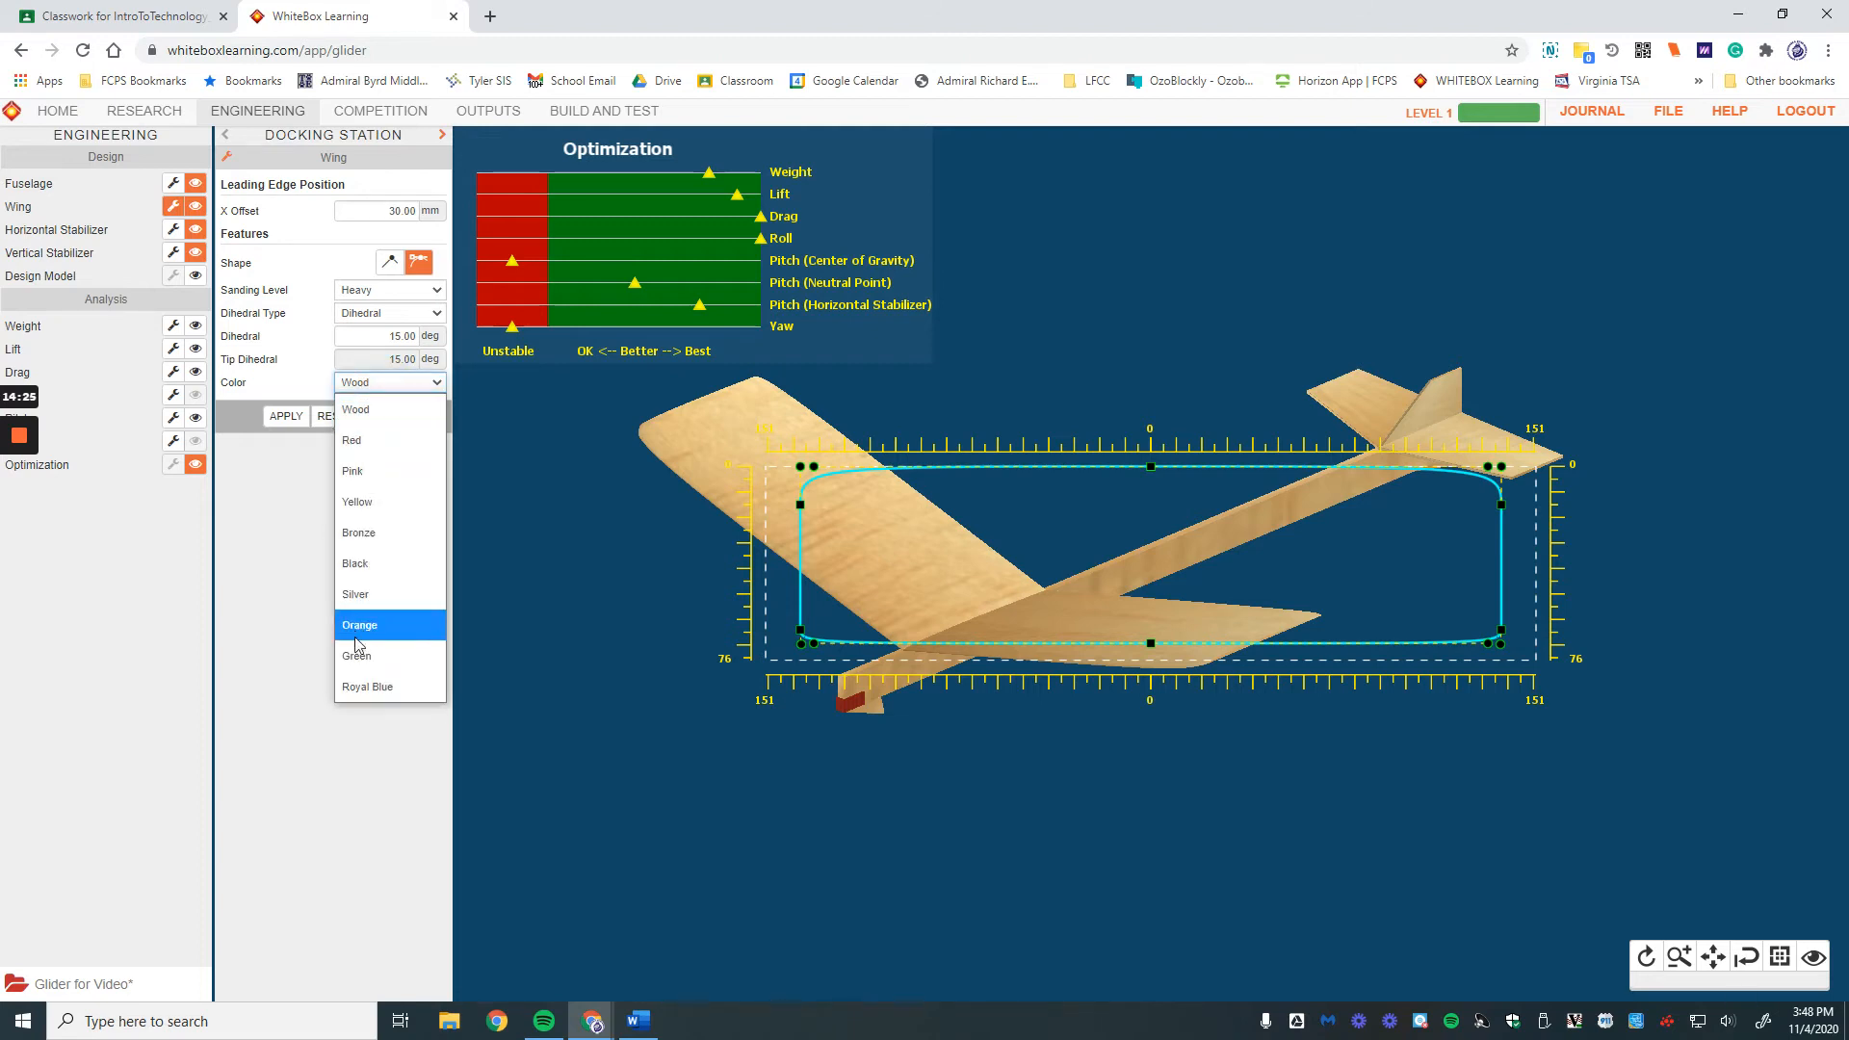
pyautogui.click(366, 686)
pyautogui.click(286, 416)
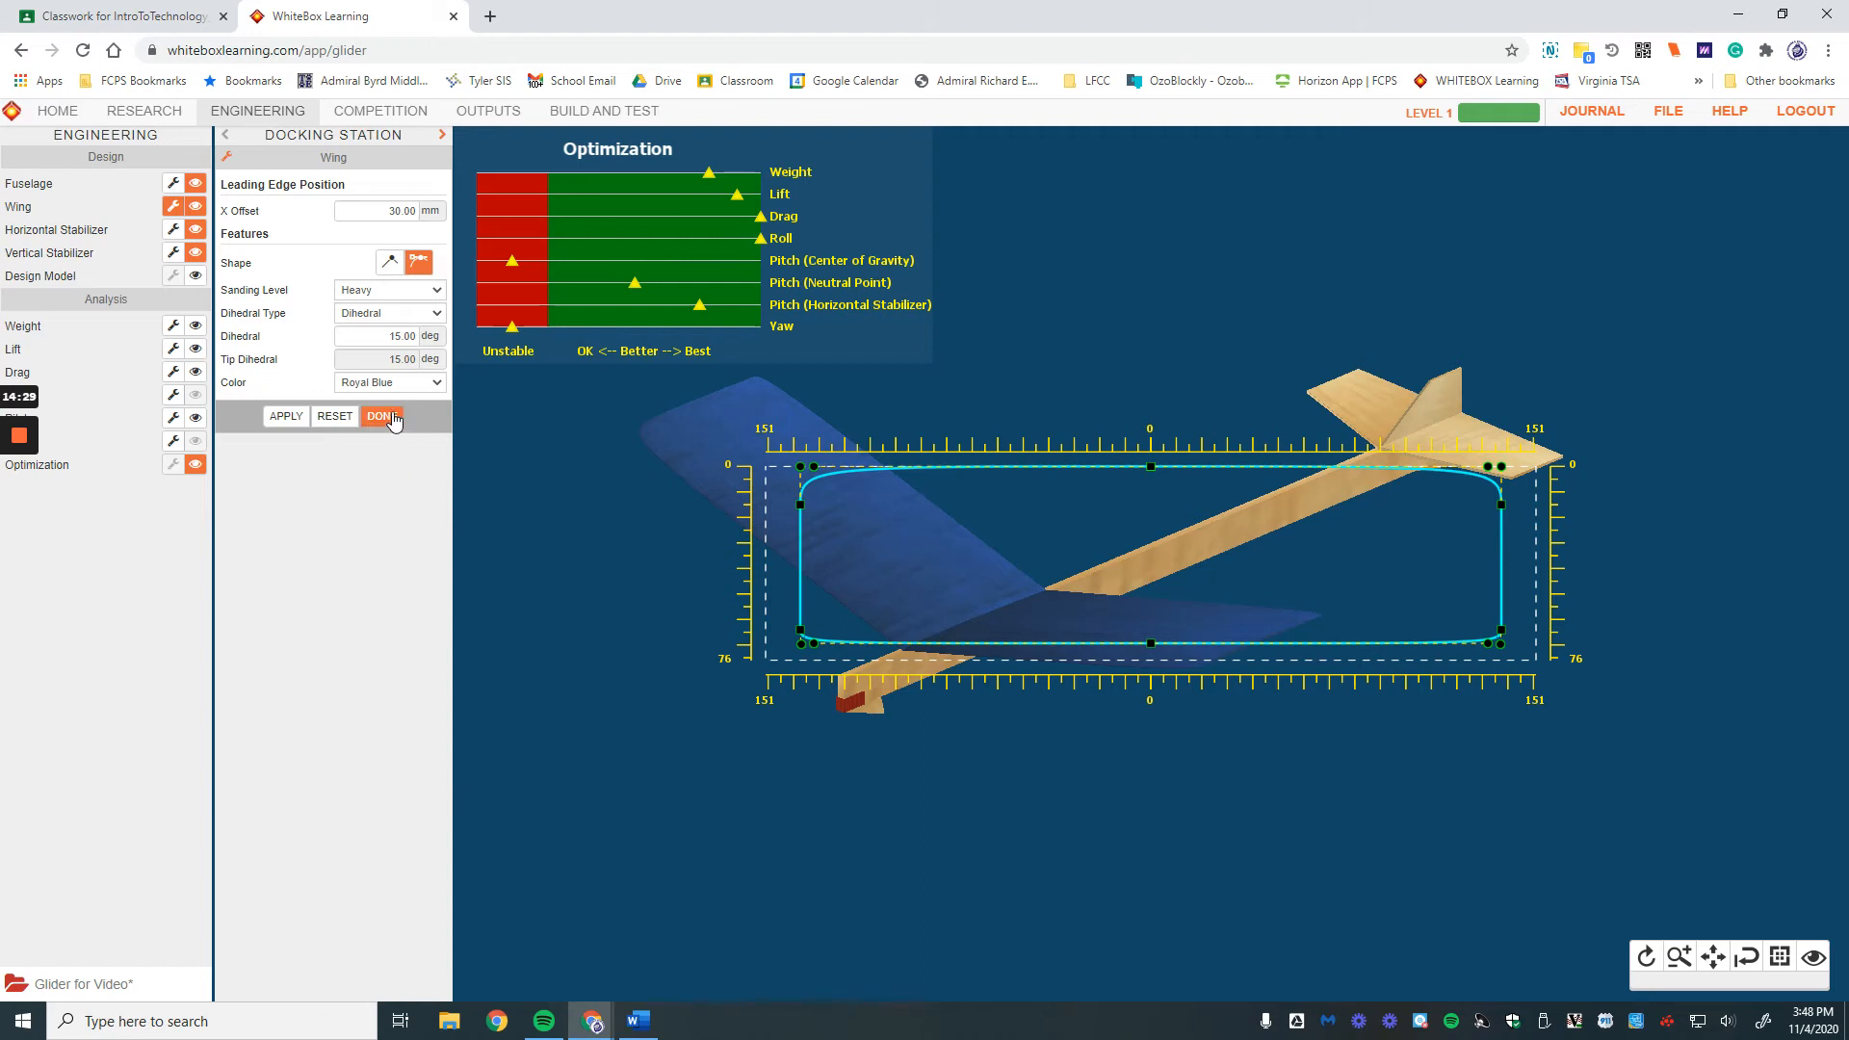
pyautogui.click(393, 416)
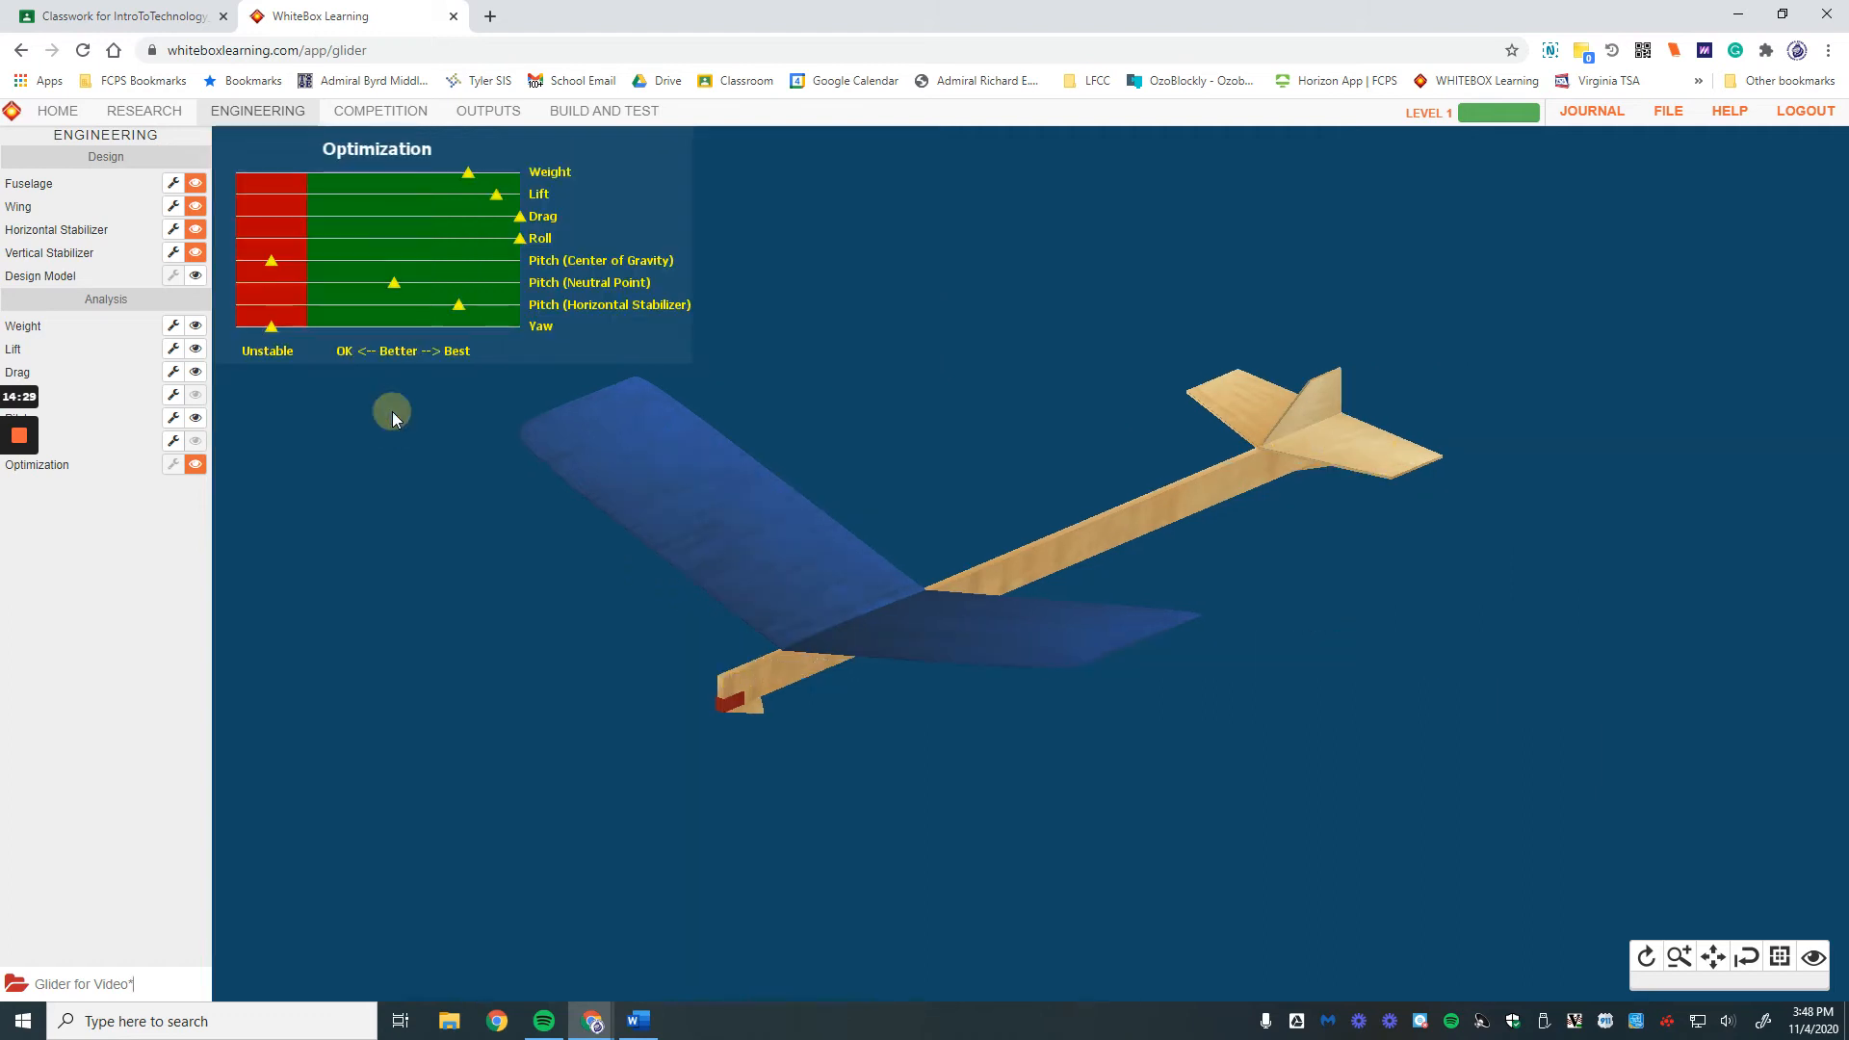
# Step: Give the horizontal stabilizer a curved outline, Heavy sanding and Red colour
pyautogui.click(174, 229)
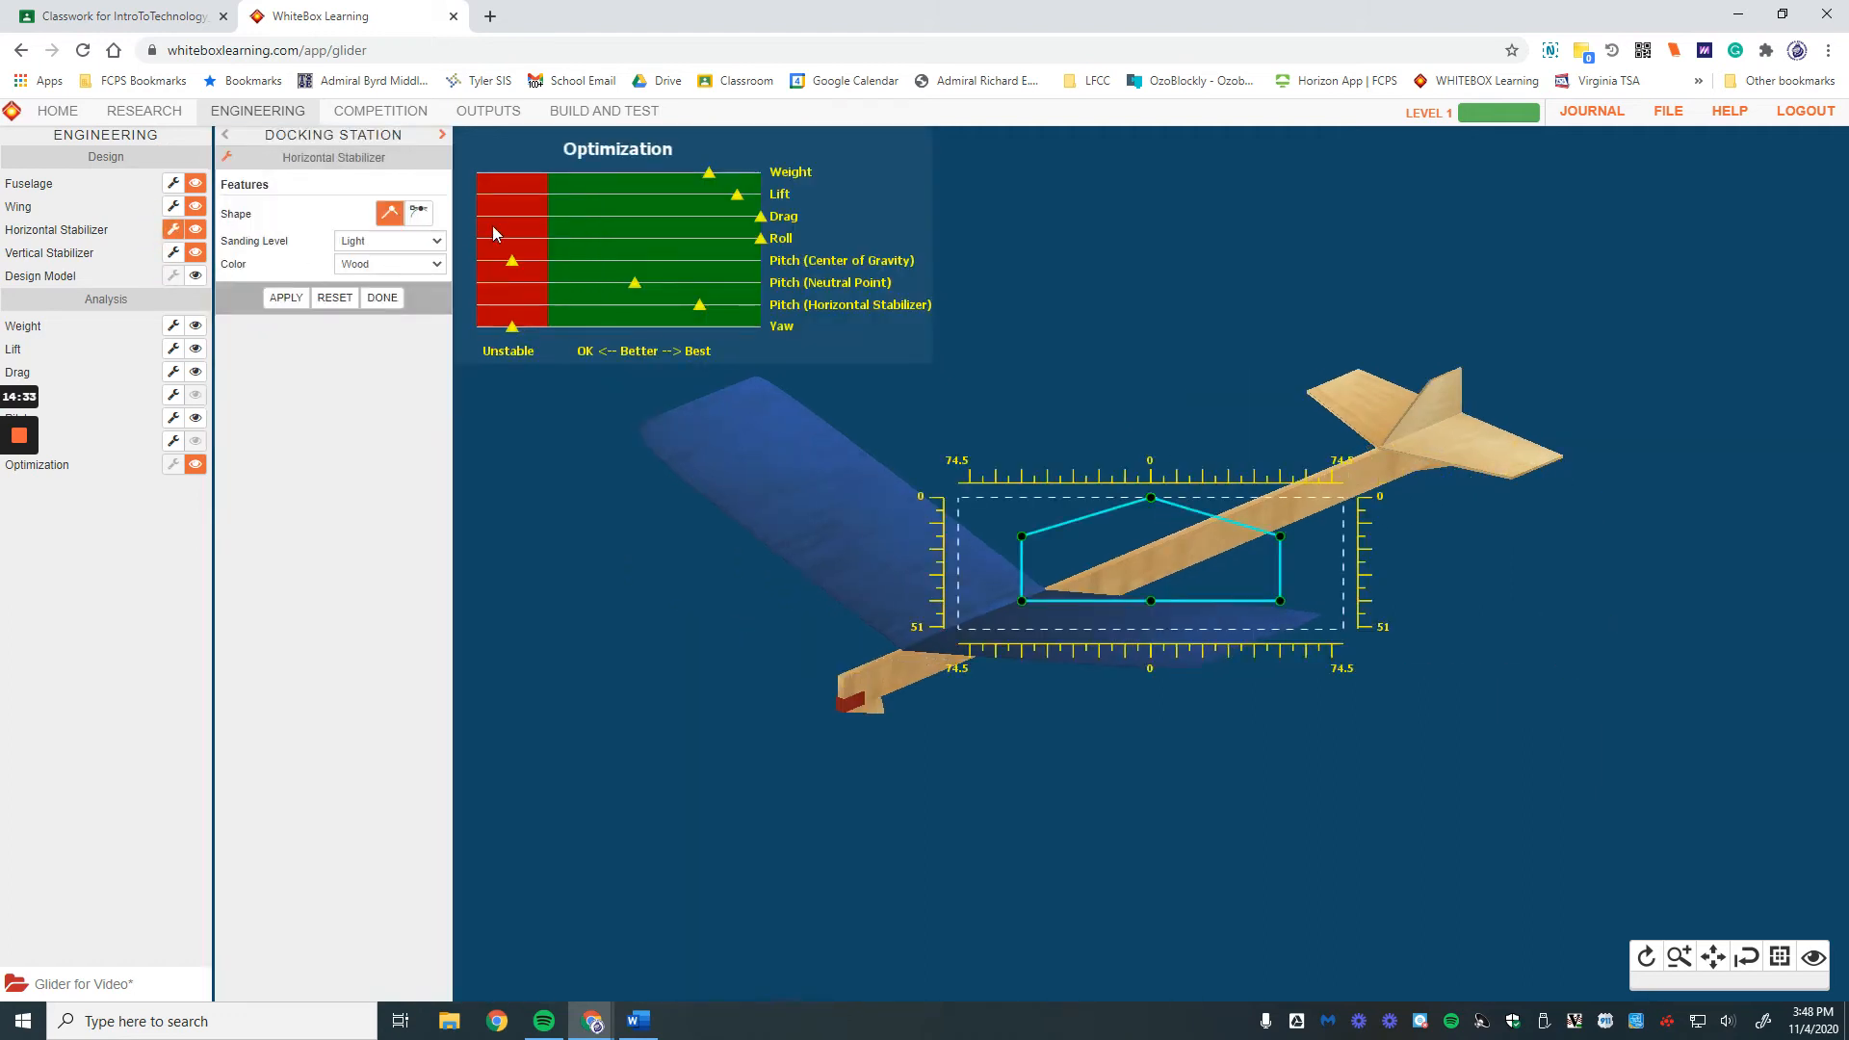
pyautogui.click(417, 212)
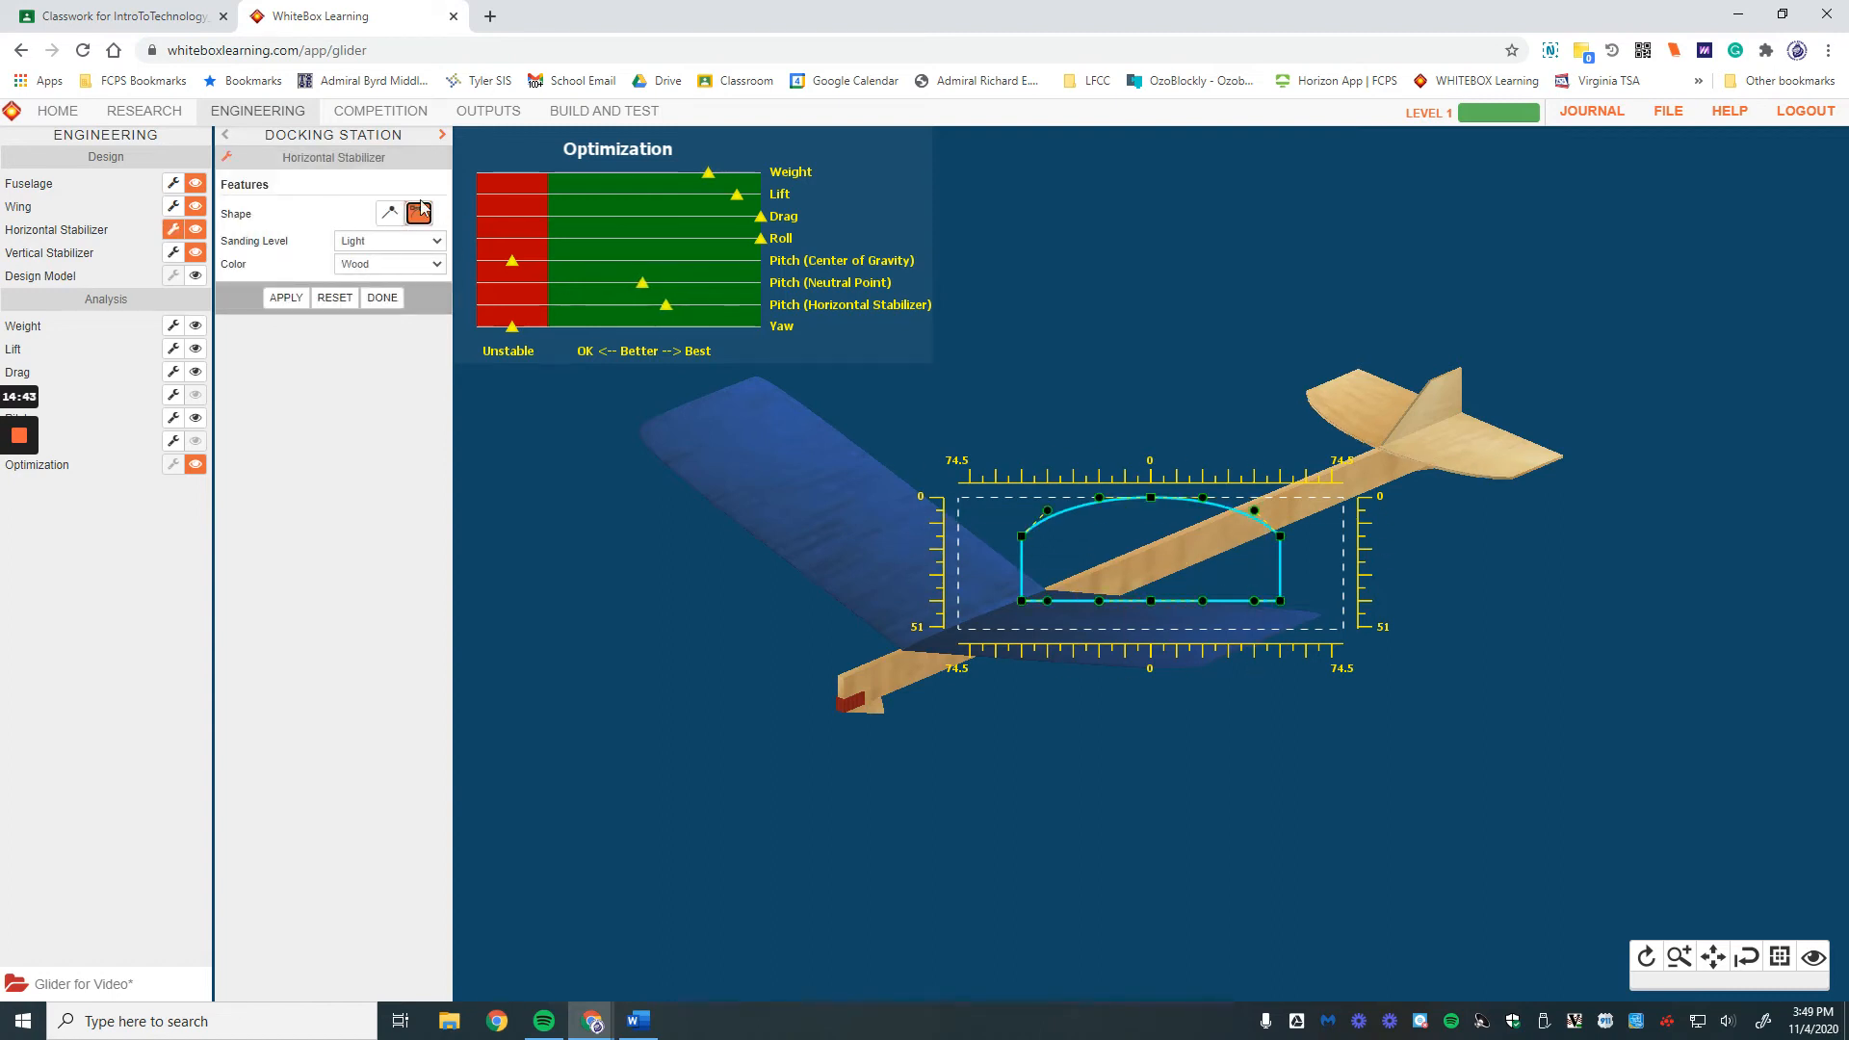
pyautogui.click(375, 241)
pyautogui.click(381, 329)
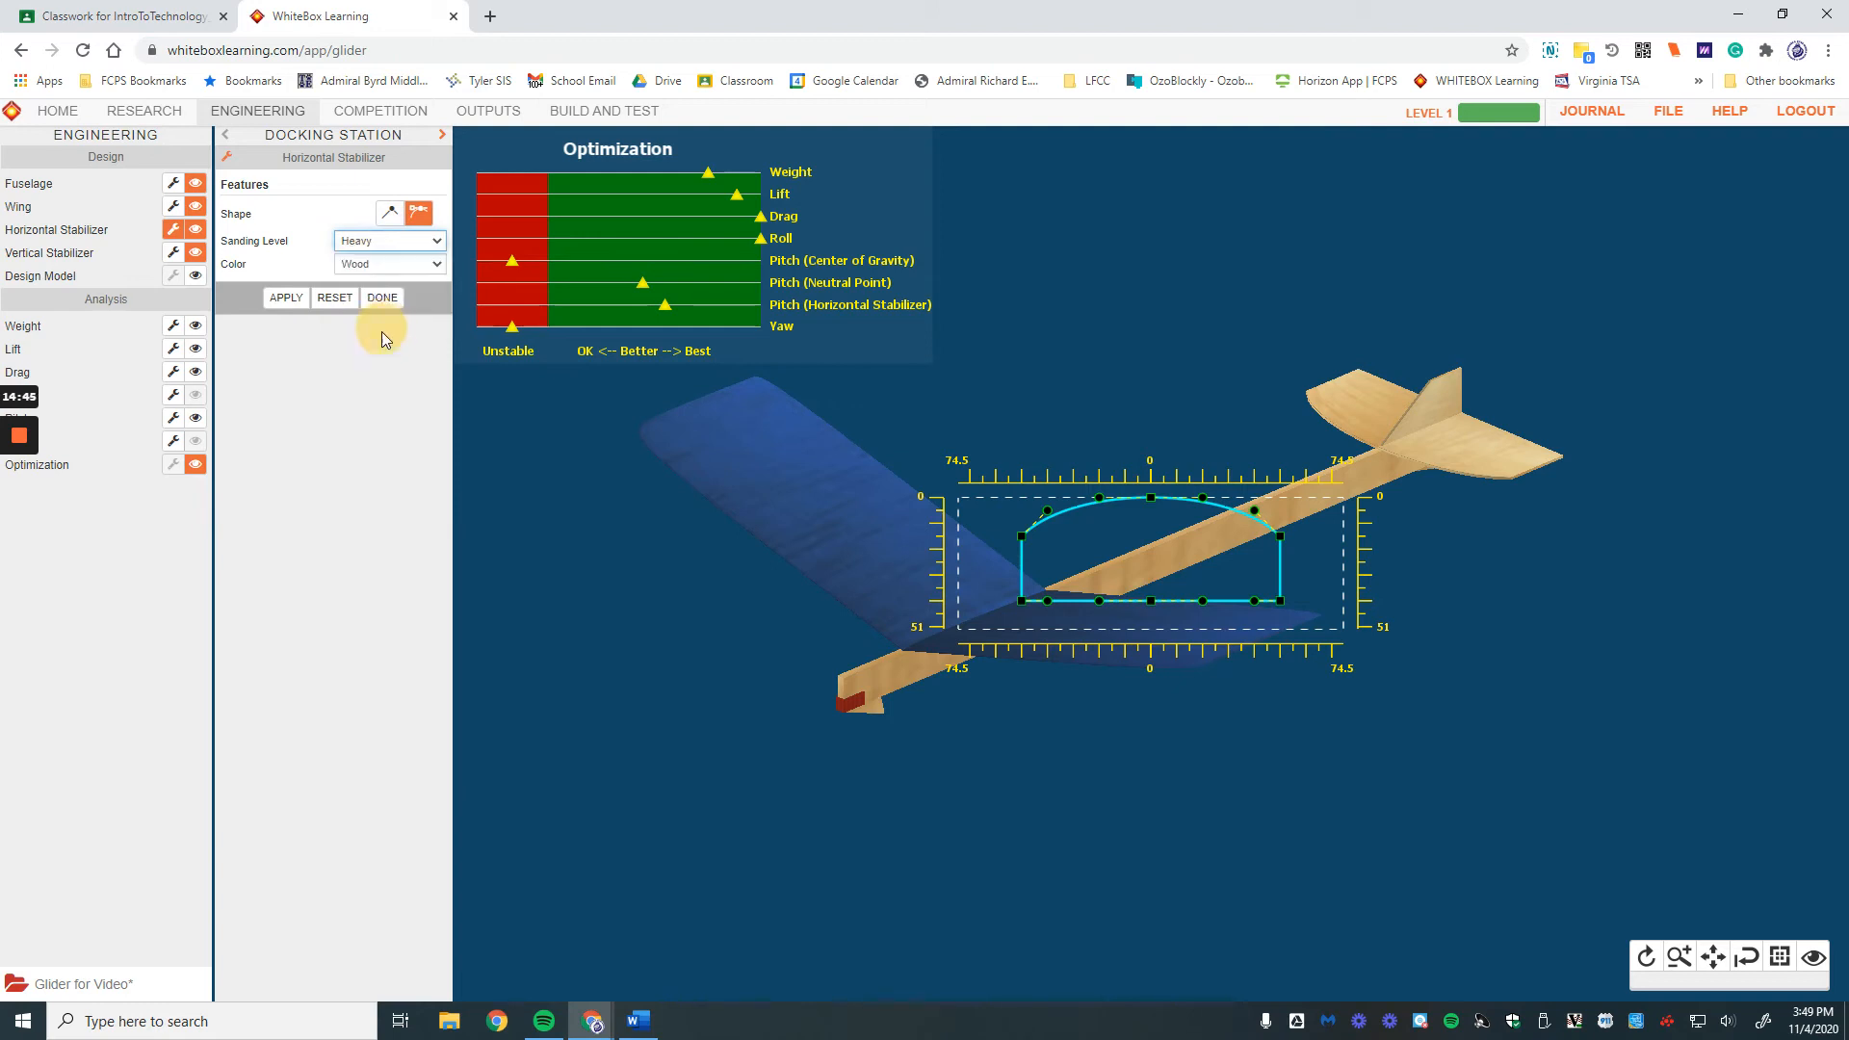
pyautogui.click(296, 299)
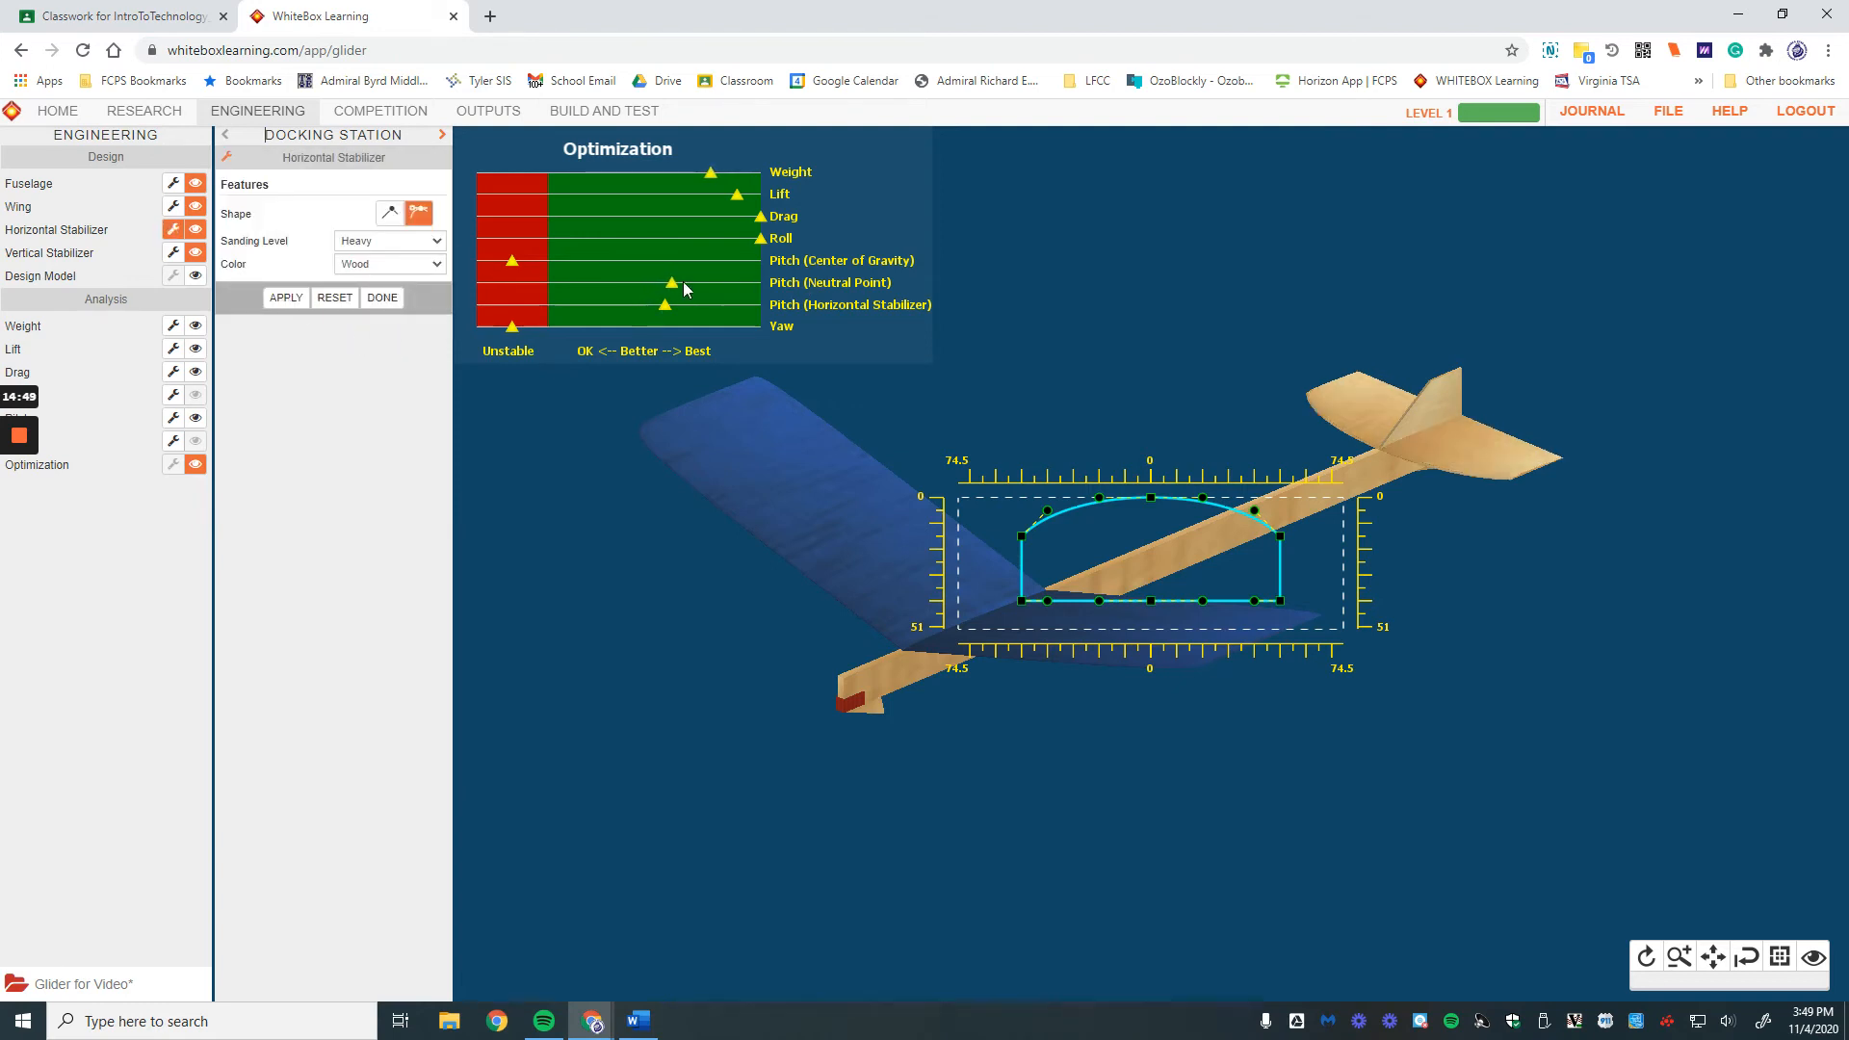
pyautogui.click(395, 267)
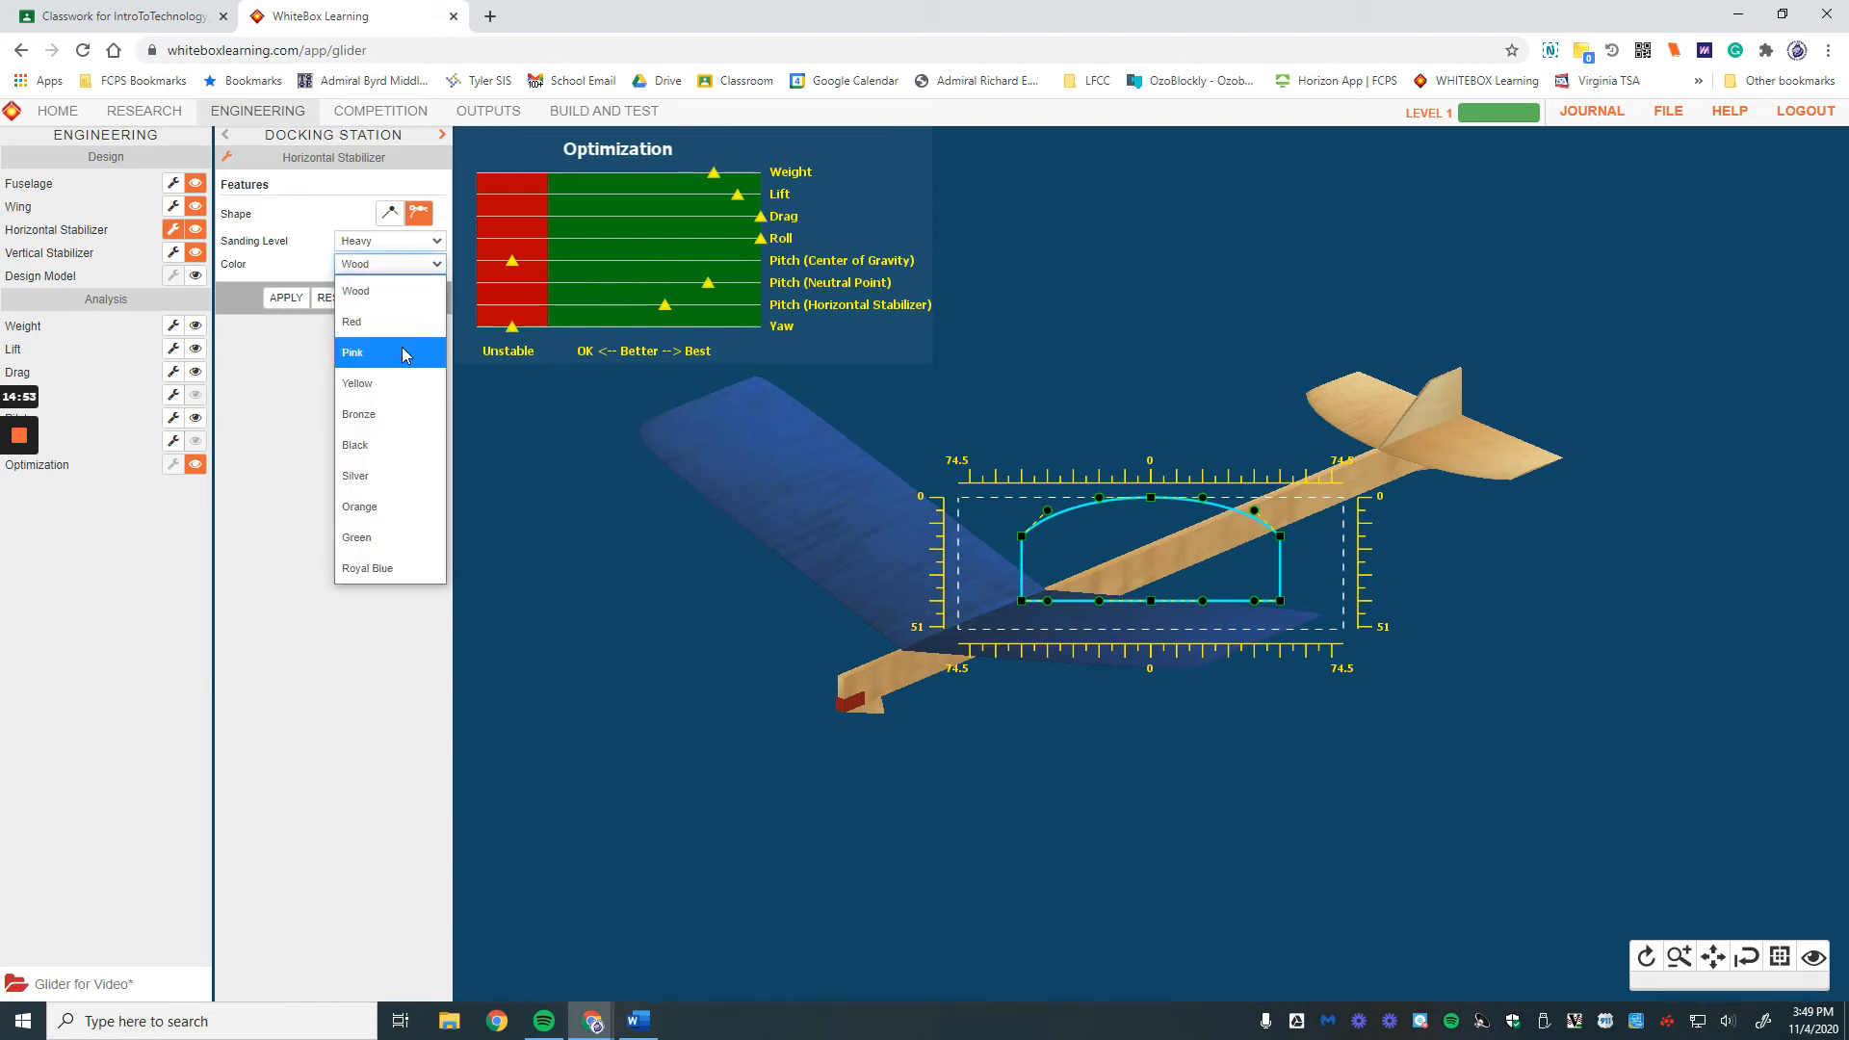
pyautogui.click(374, 330)
pyautogui.click(282, 302)
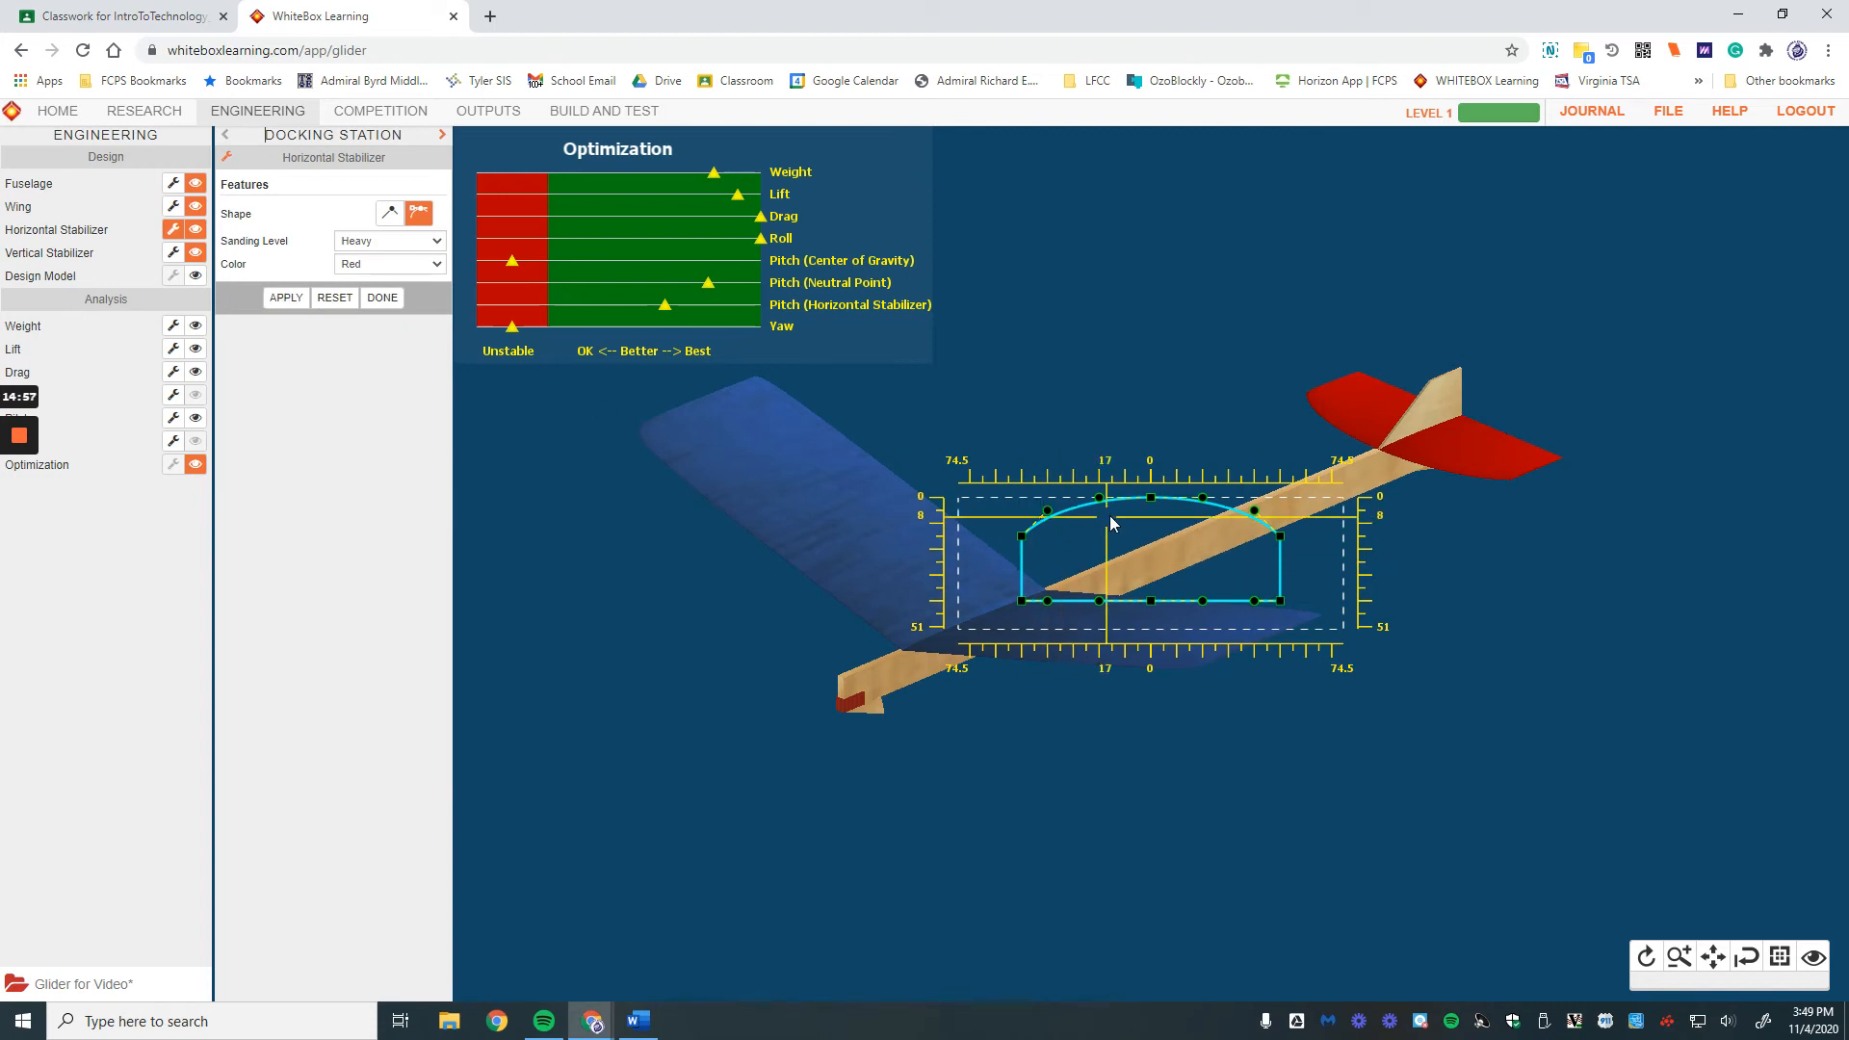
# Step: Reshape the stabilizer outline's lower-left curve, stretching that end wider
pyautogui.moveTo(1022, 600); pyautogui.dragTo(1017, 576)
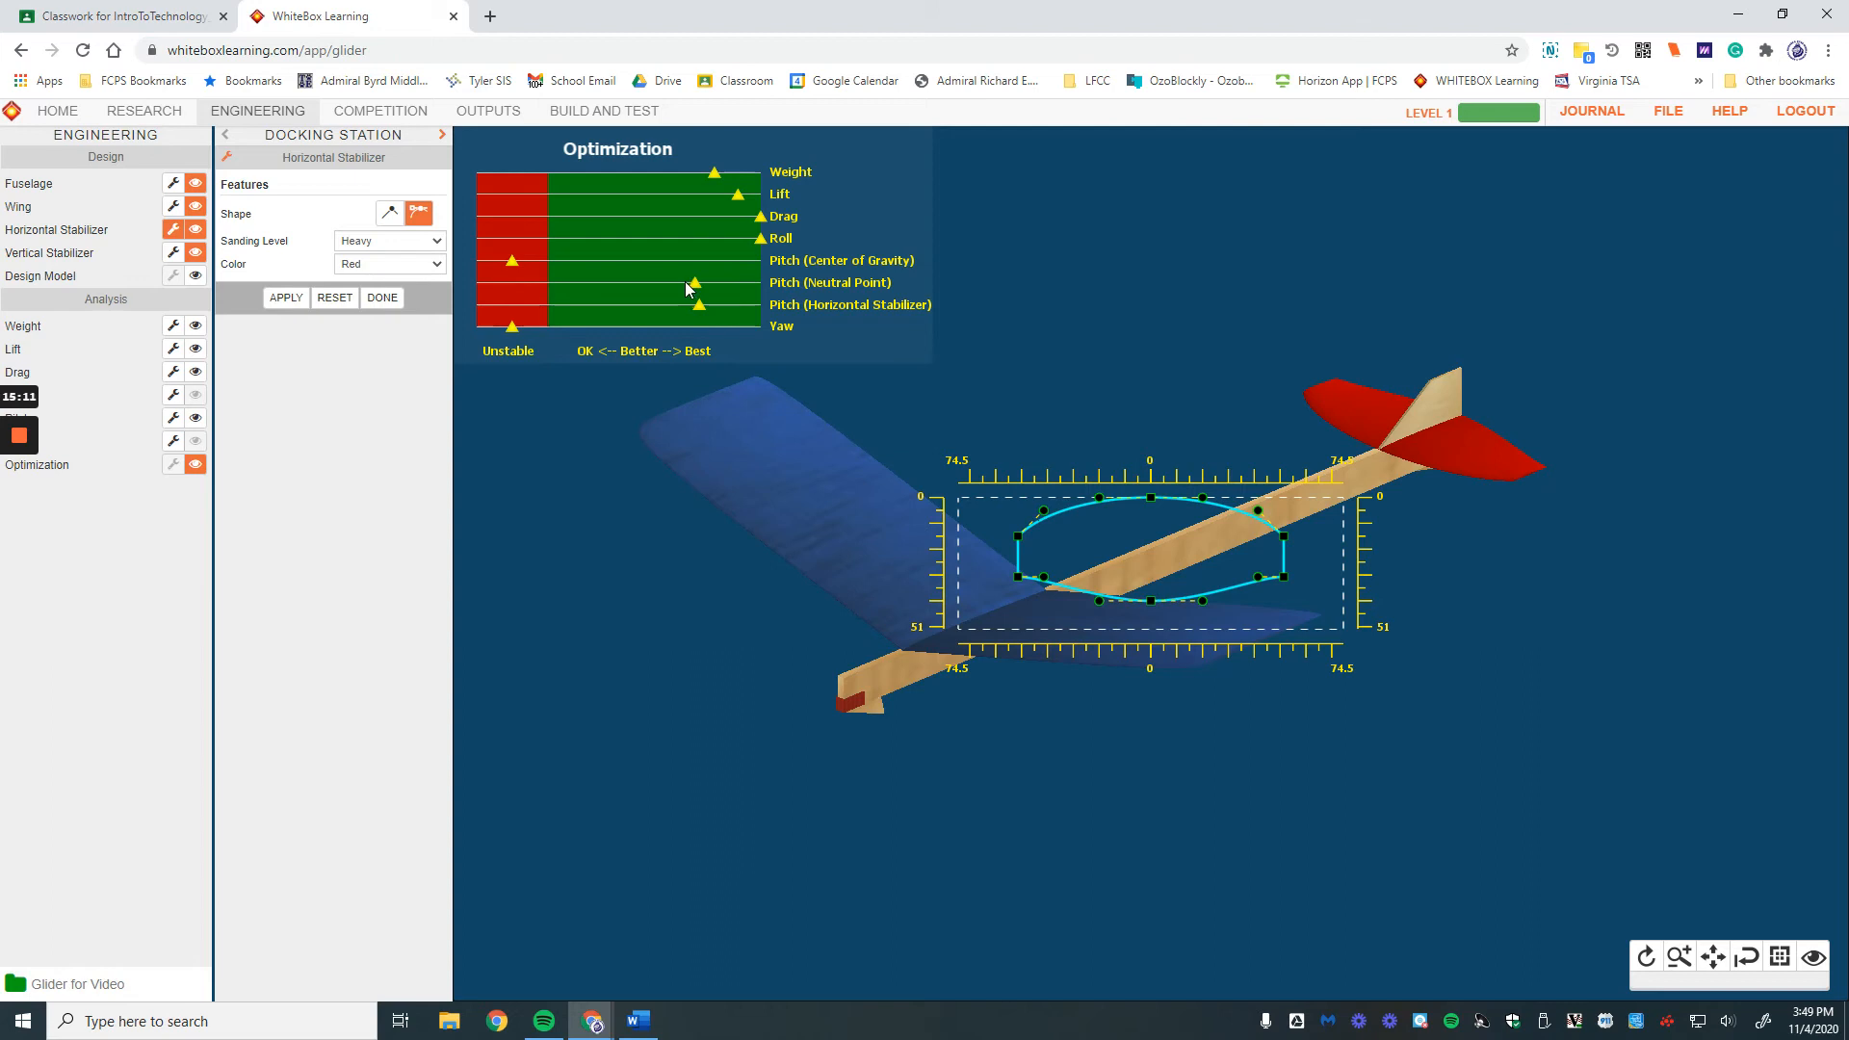
pyautogui.moveTo(1098, 600); pyautogui.dragTo(988, 622)
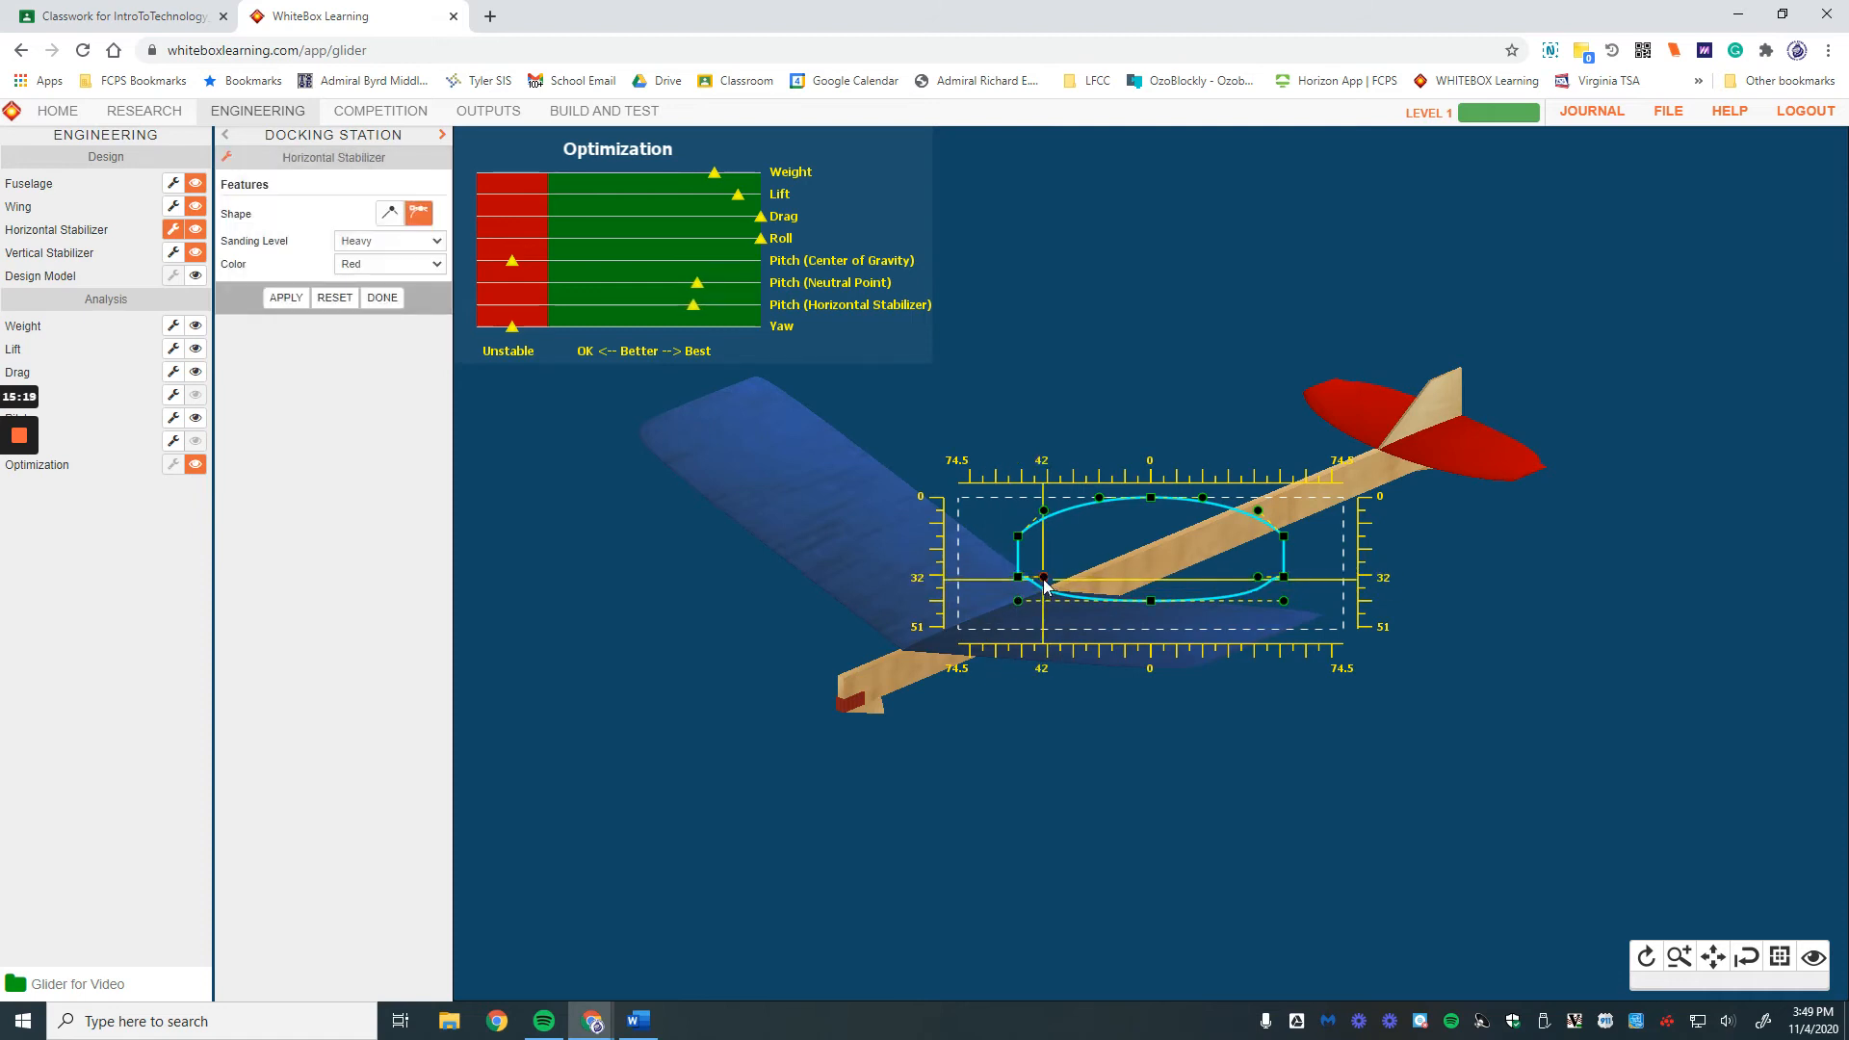
pyautogui.moveTo(1044, 580); pyautogui.dragTo(1002, 611)
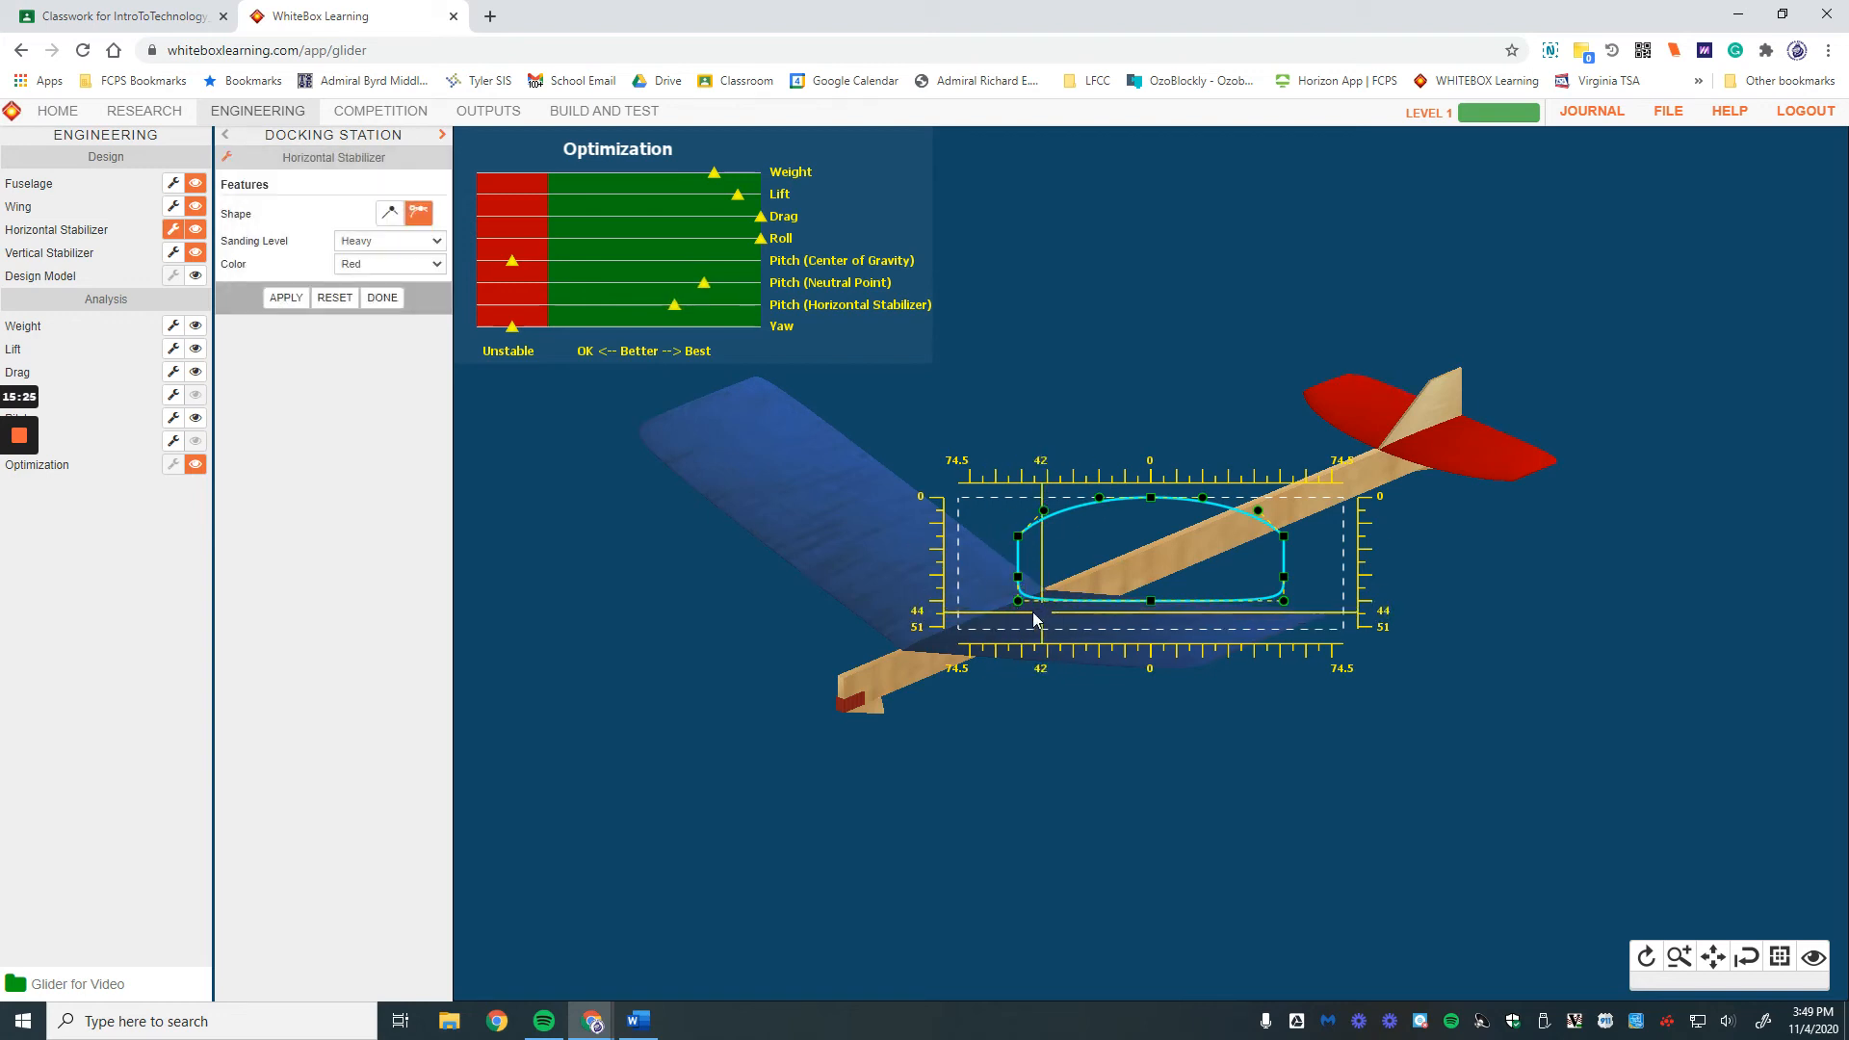
pyautogui.moveTo(1021, 604); pyautogui.dragTo(1106, 612)
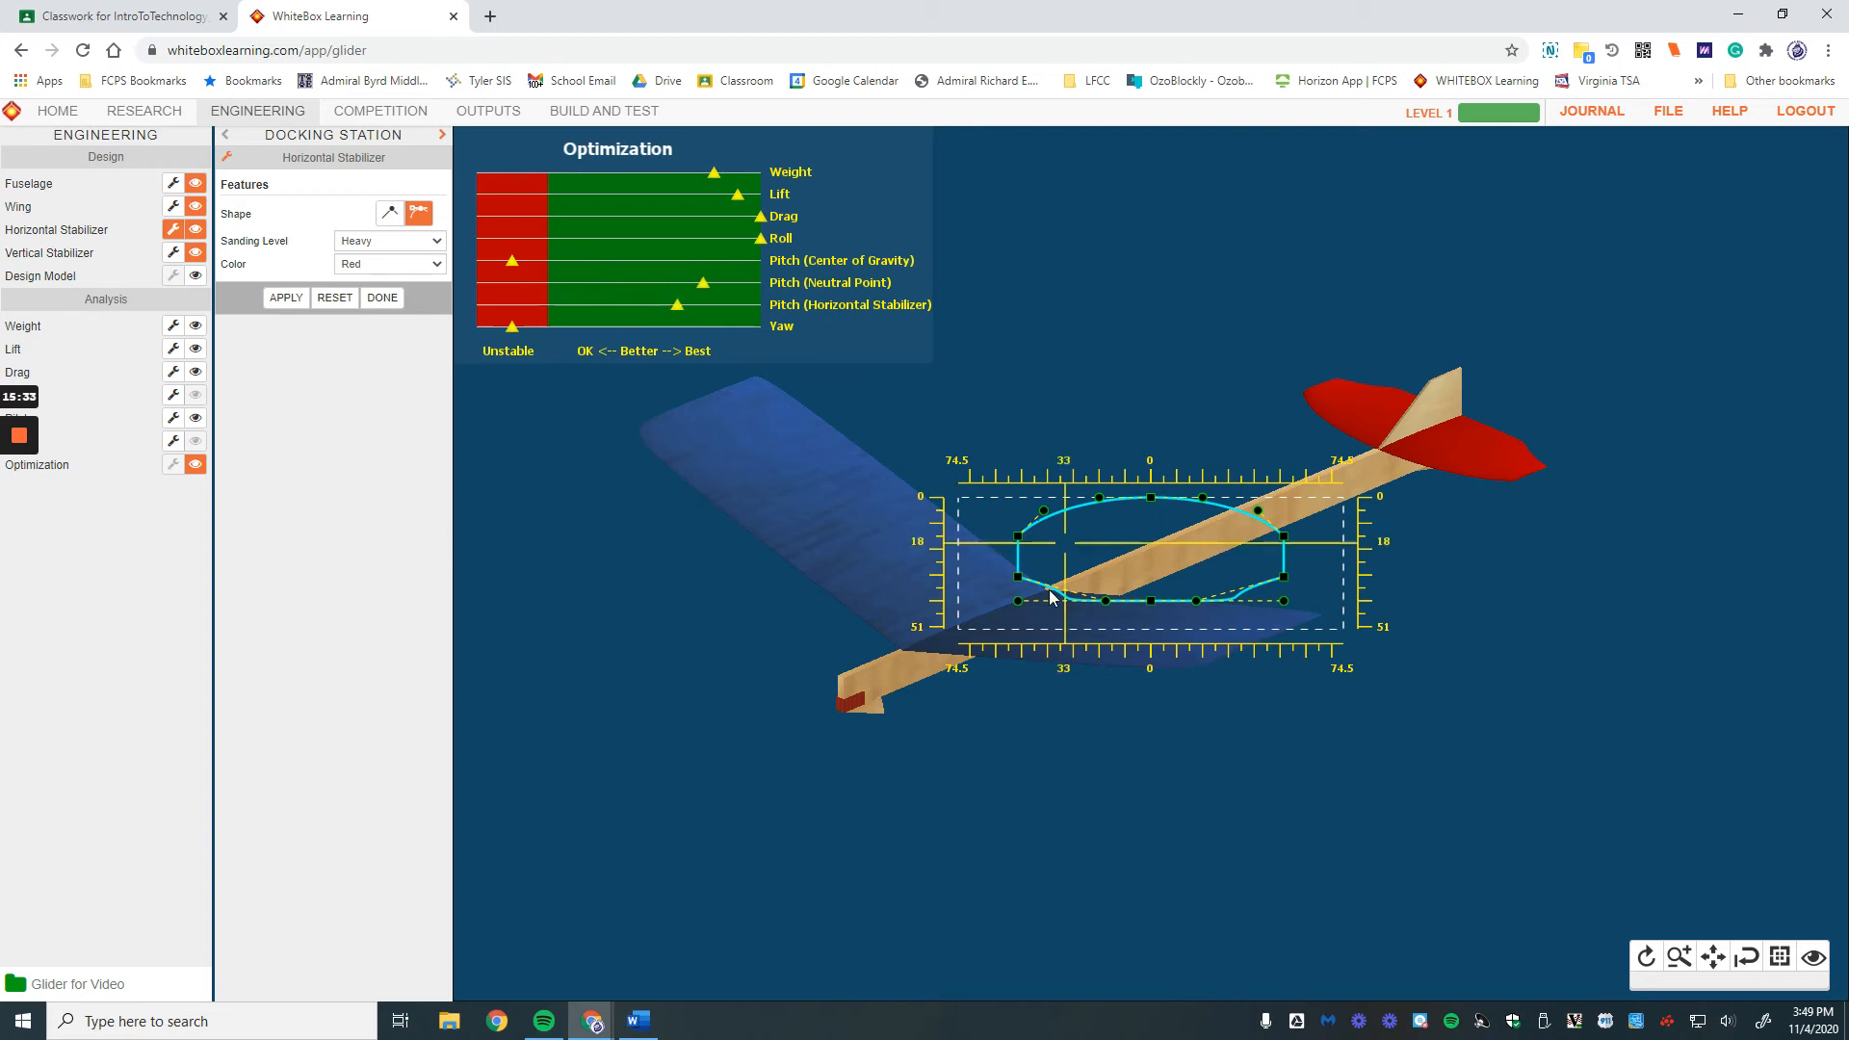
pyautogui.moveTo(1021, 600); pyautogui.dragTo(1075, 603)
pyautogui.click(294, 299)
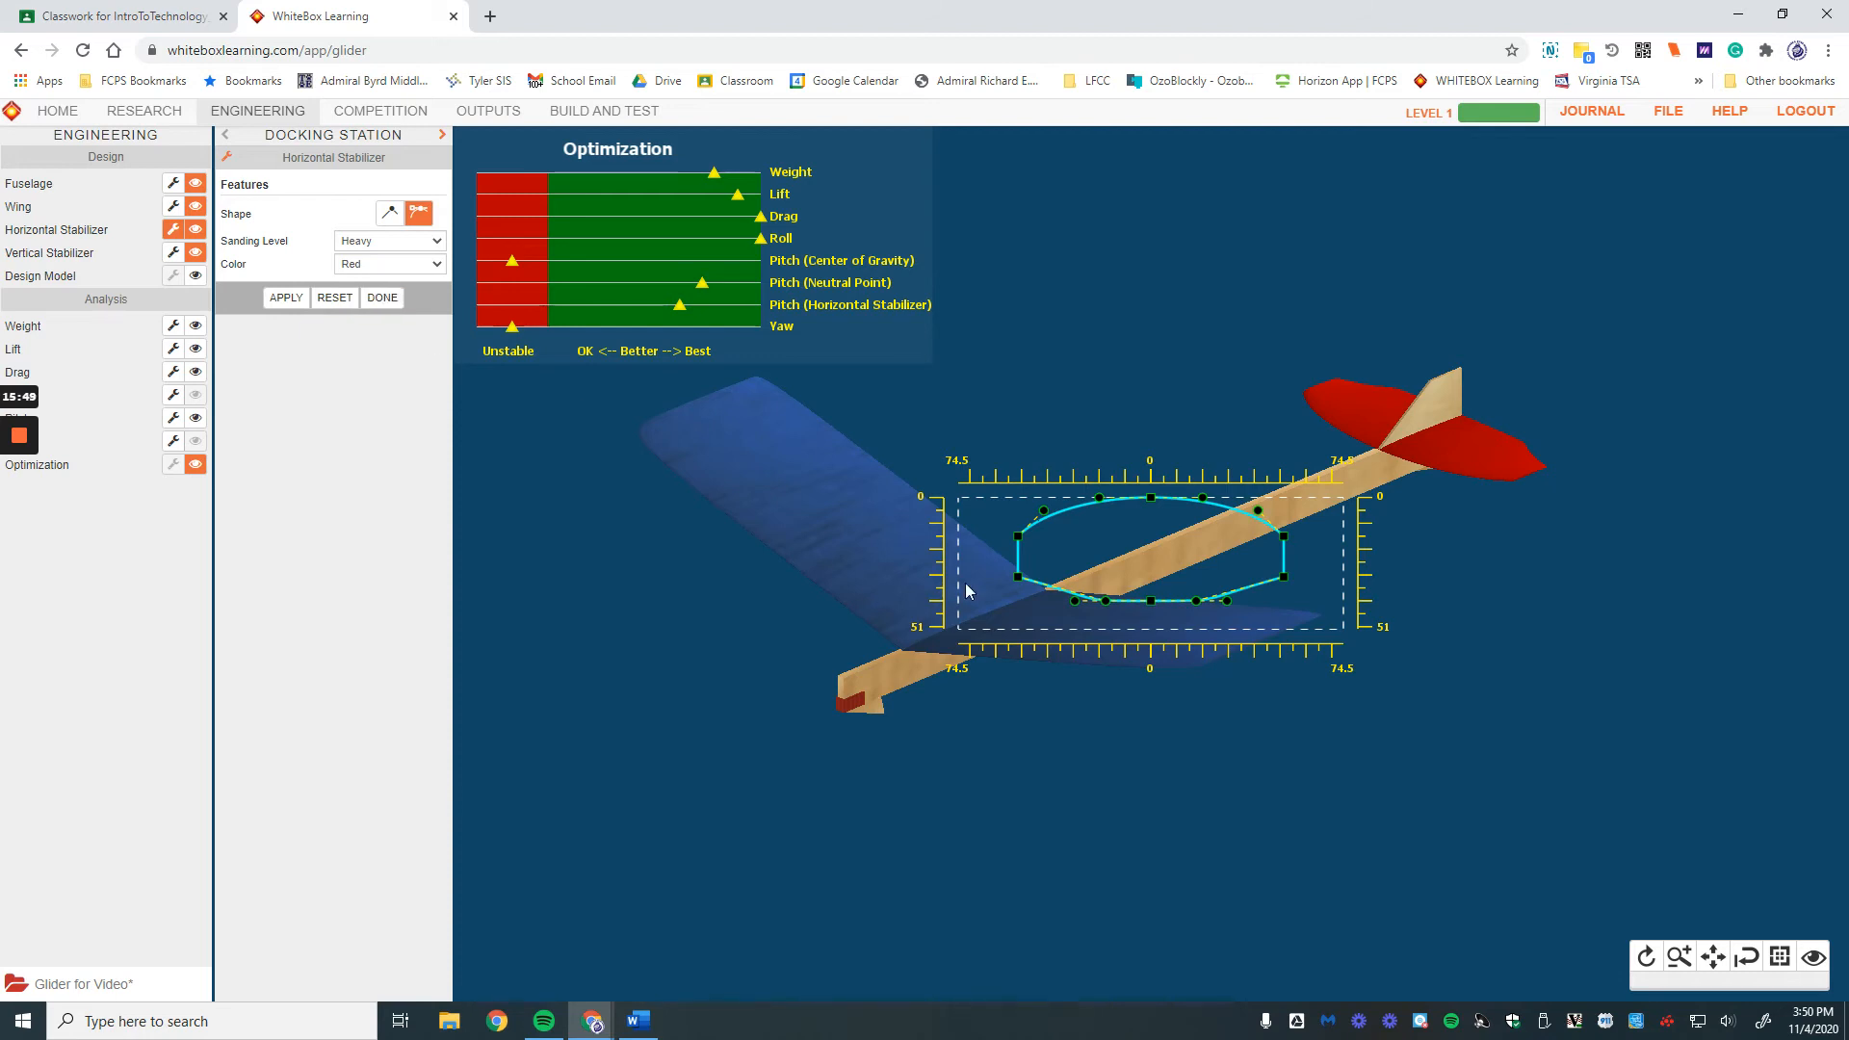
pyautogui.moveTo(1018, 576); pyautogui.dragTo(988, 582)
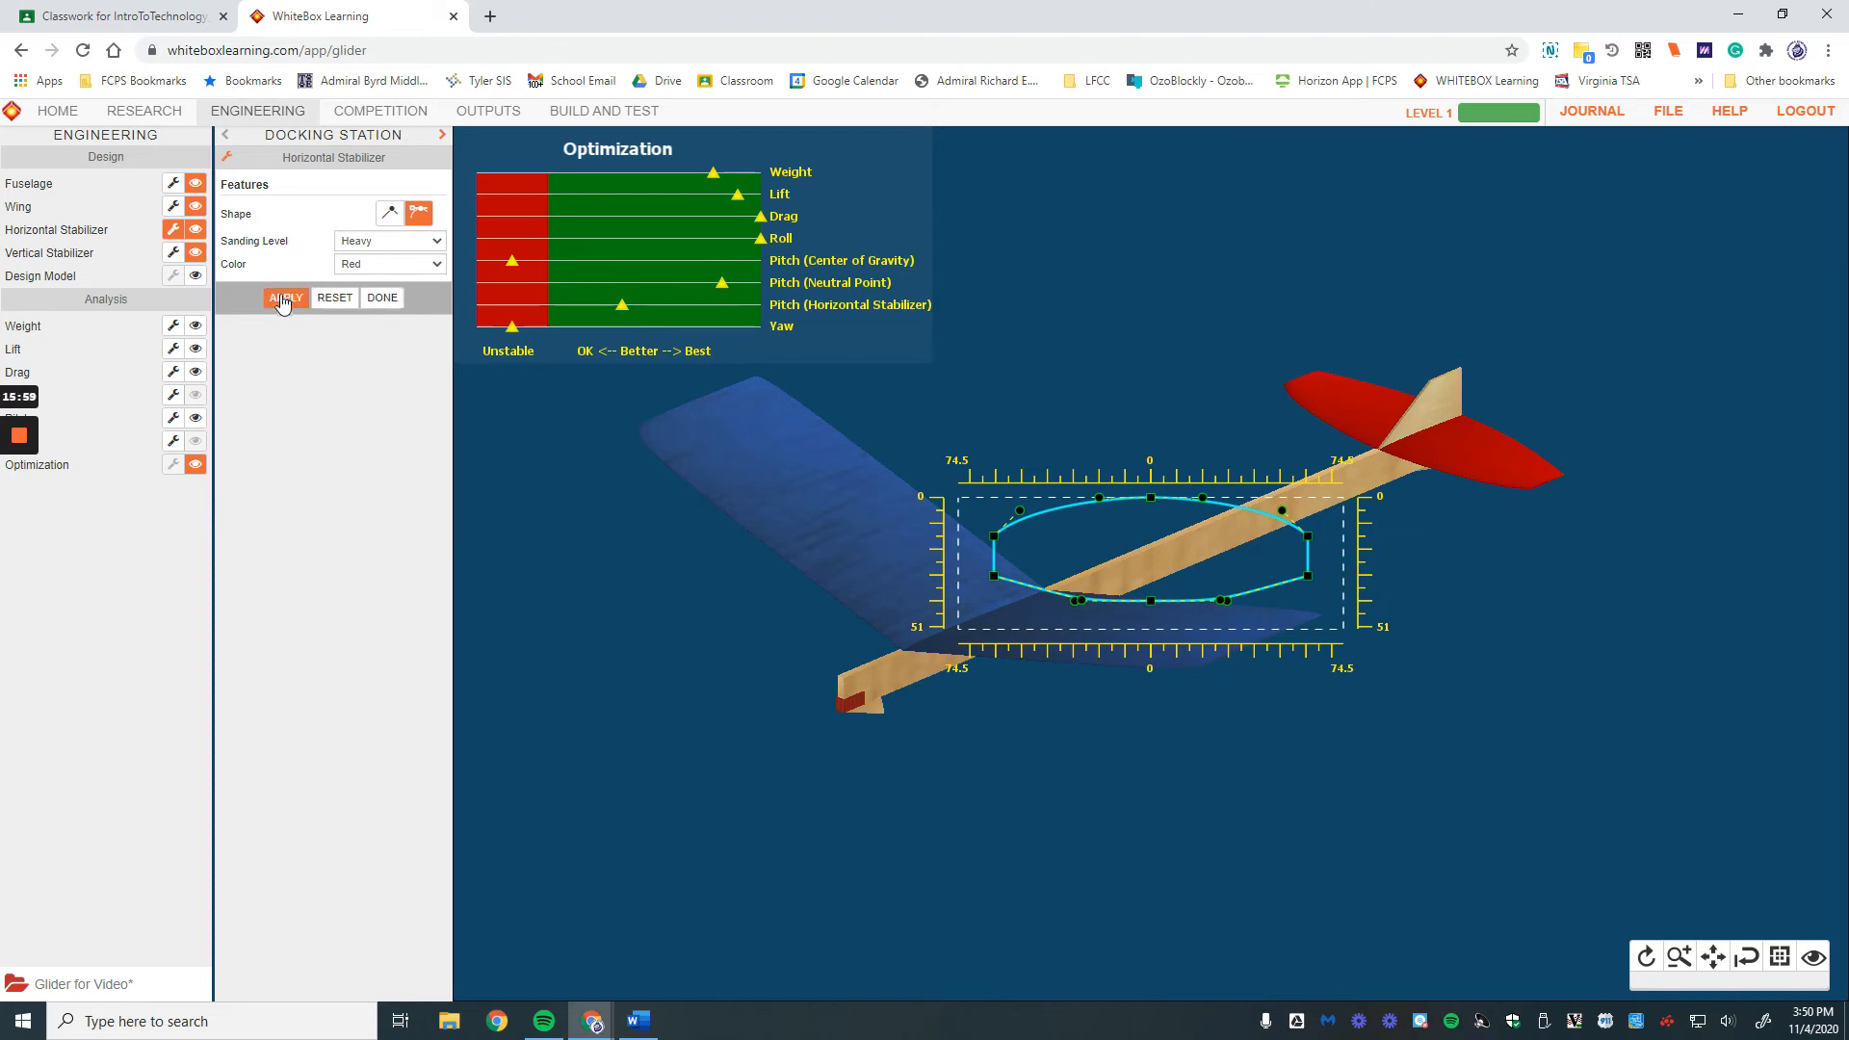
# Step: Make the vertical stabilizer Yellow with Heavy sanding, then go to the Research section
pyautogui.click(383, 297)
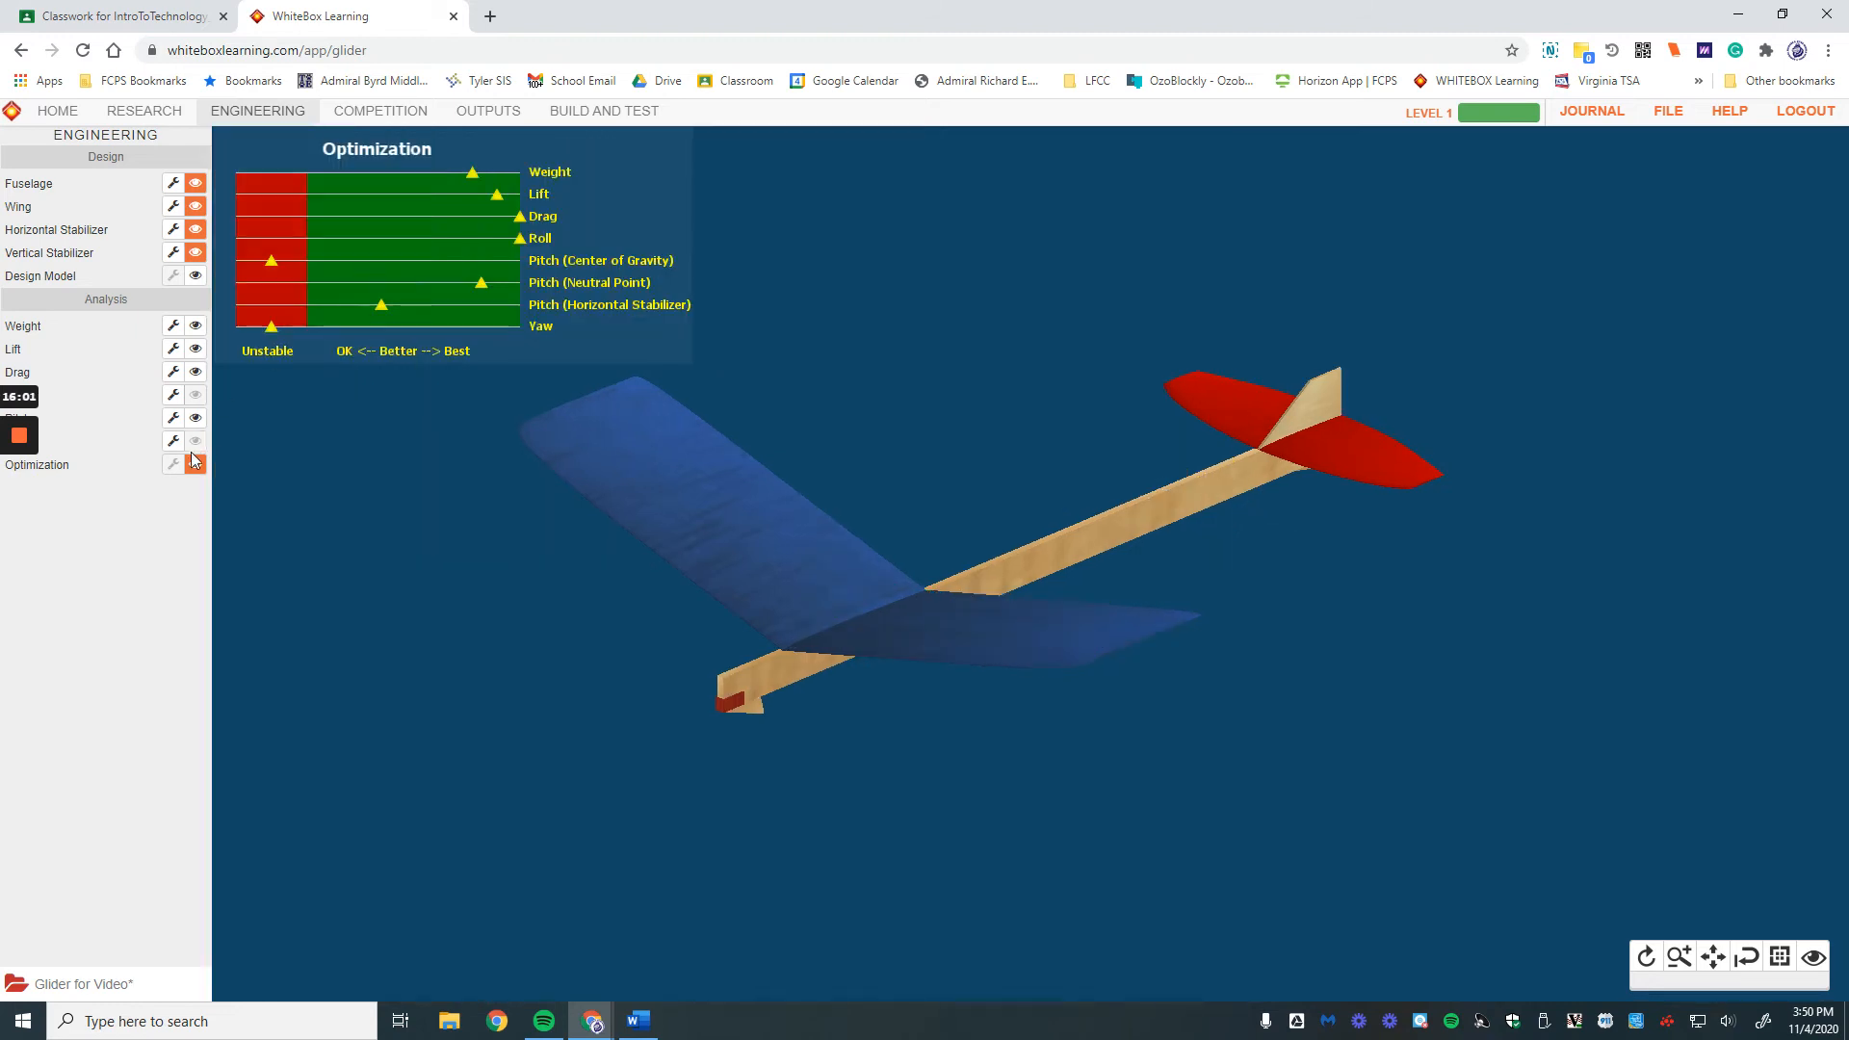
pyautogui.click(171, 254)
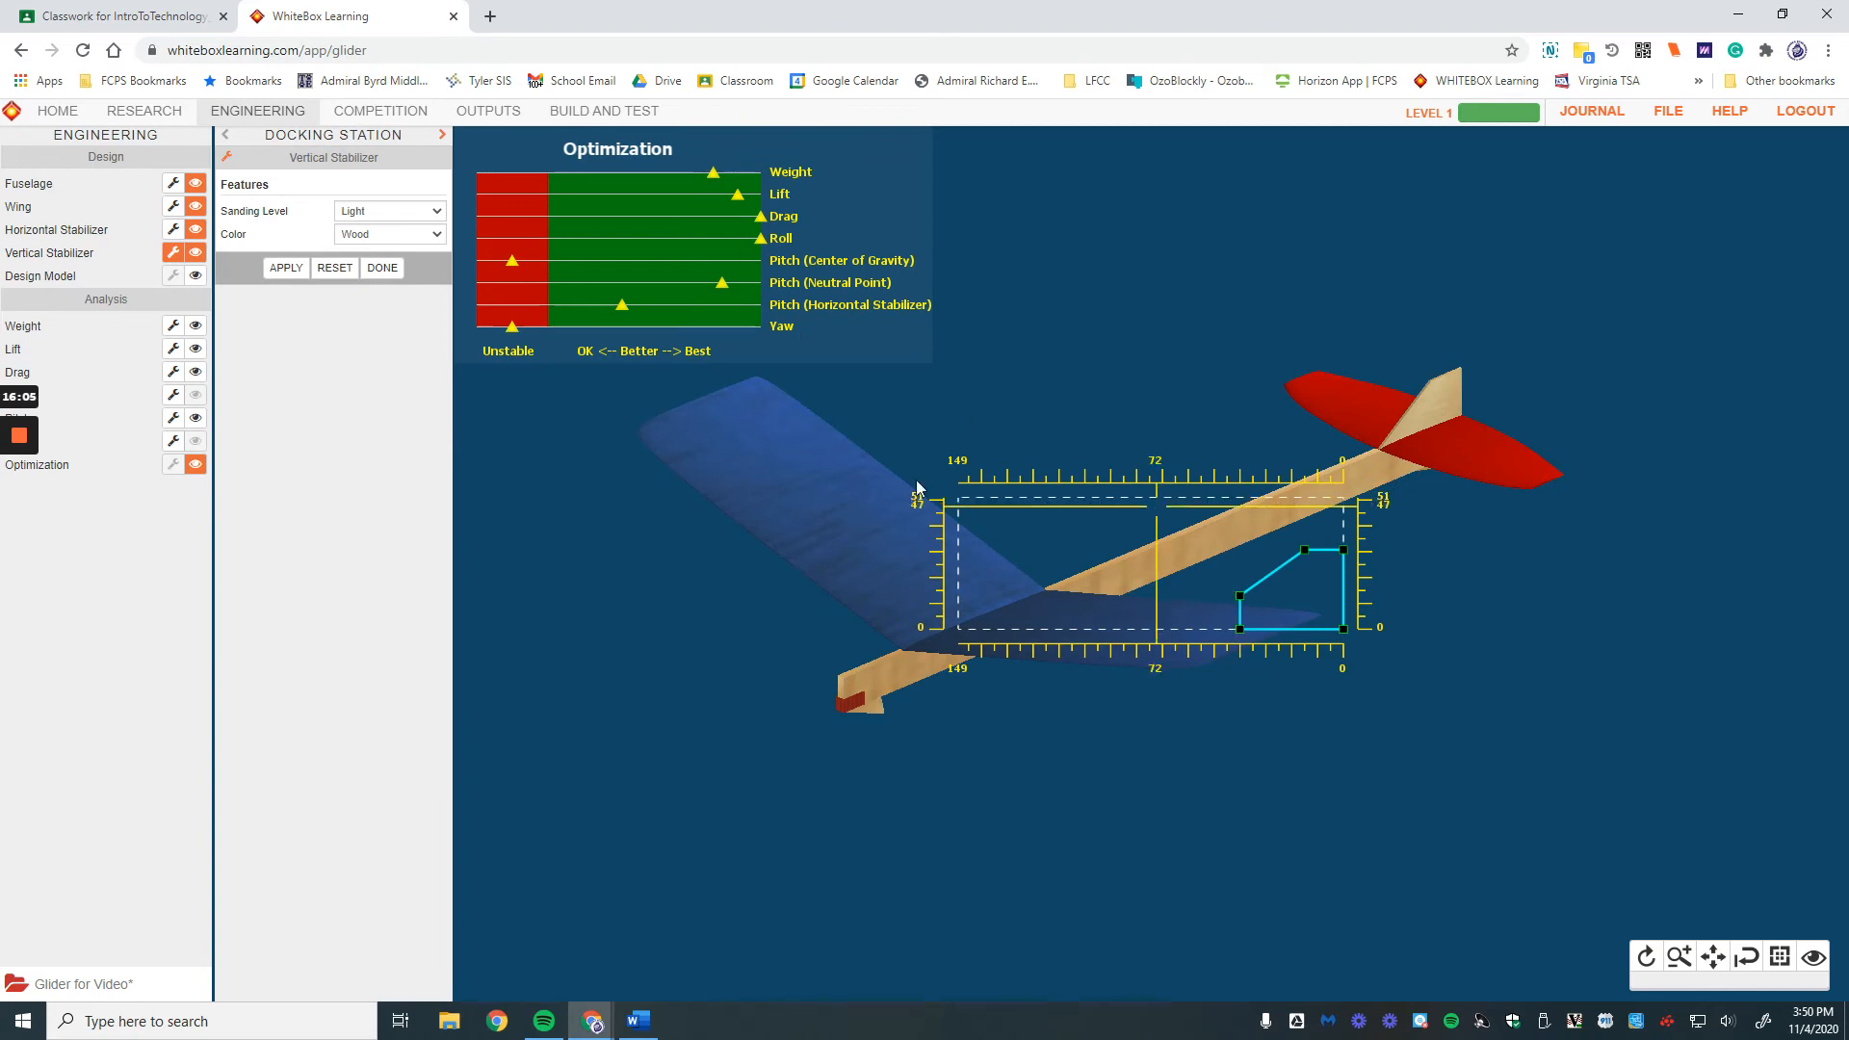
pyautogui.click(359, 228)
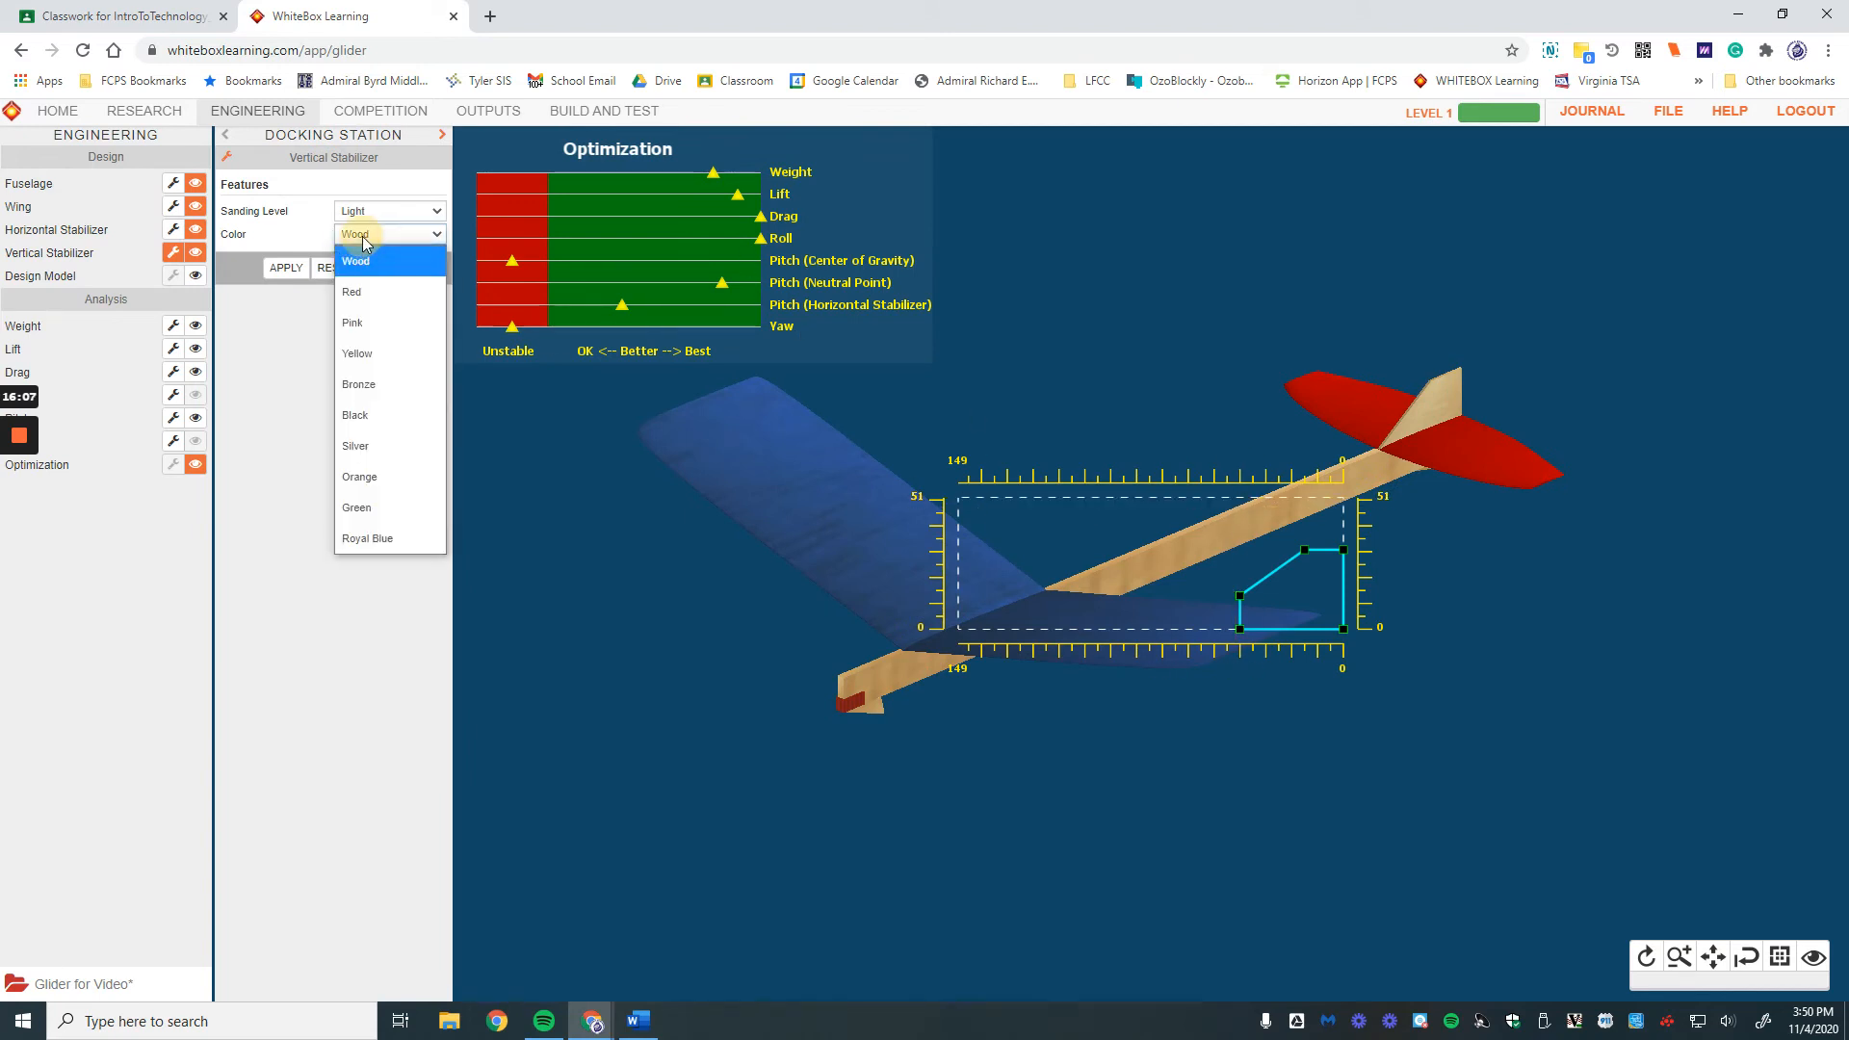
pyautogui.click(378, 353)
pyautogui.click(294, 274)
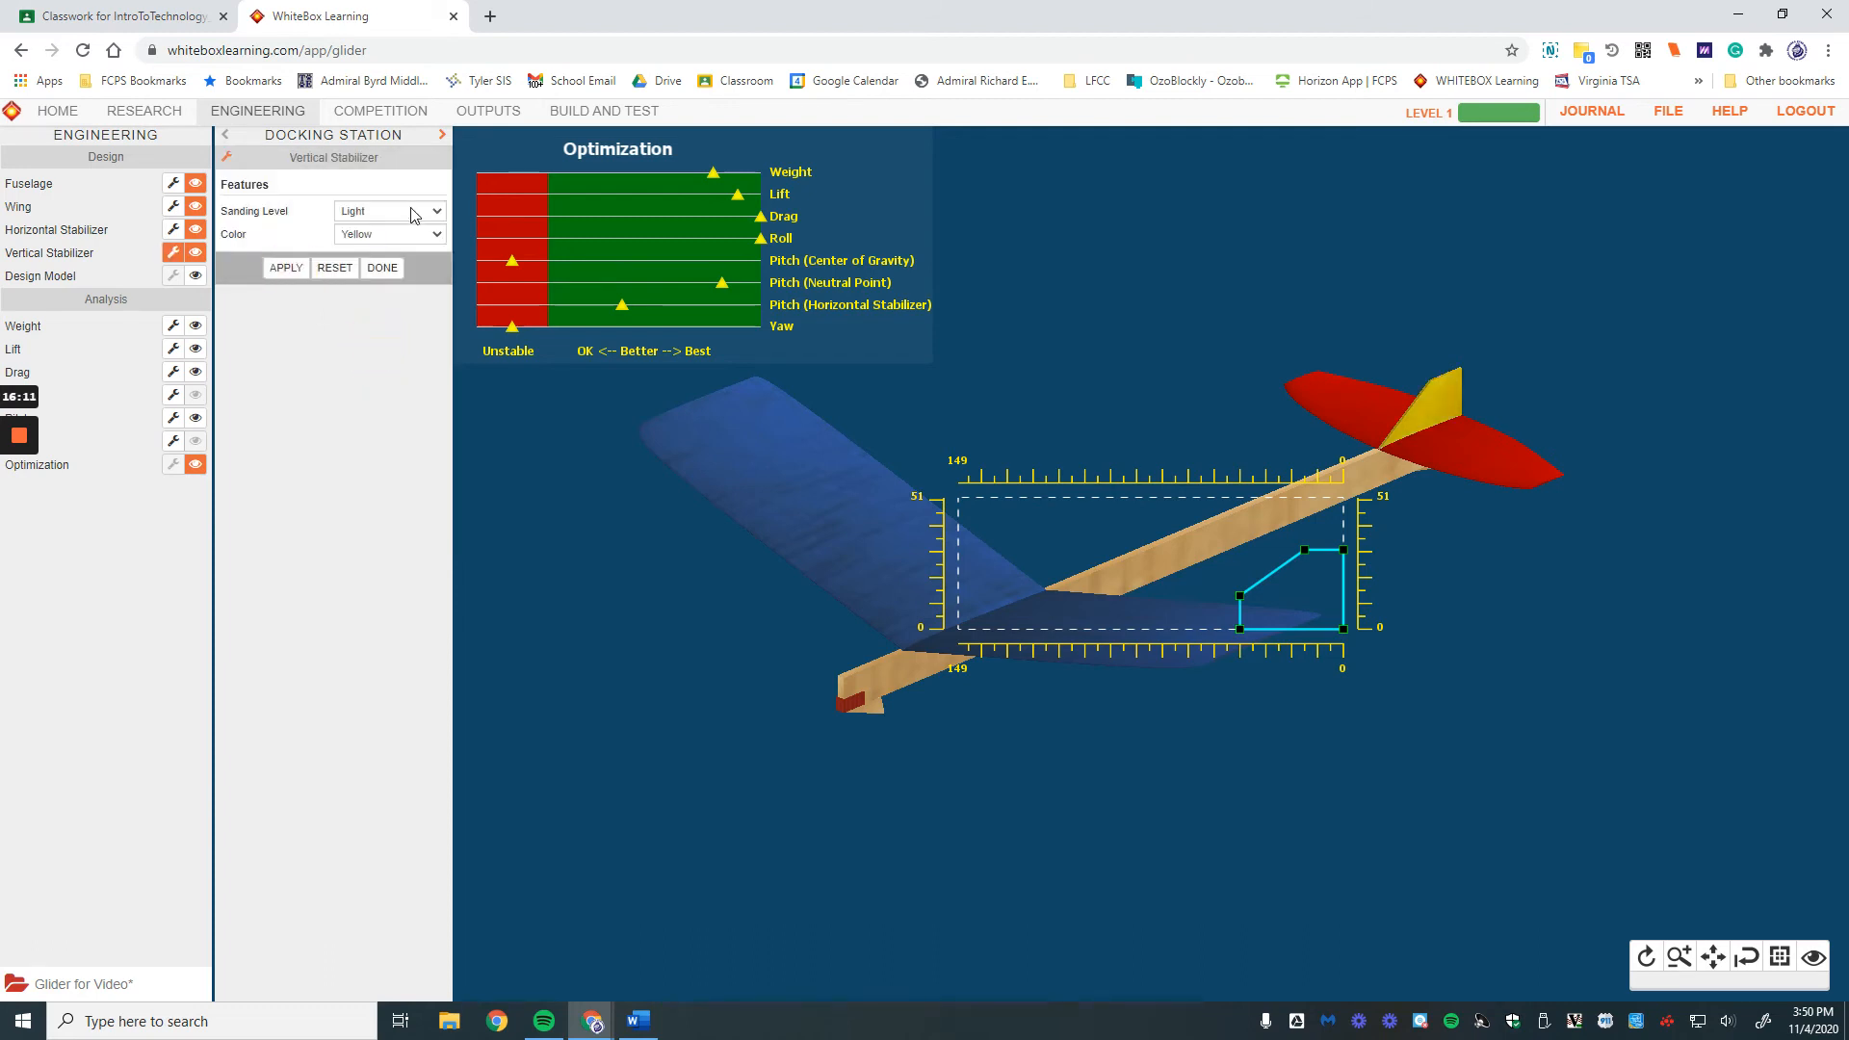
pyautogui.click(413, 212)
pyautogui.click(393, 301)
pyautogui.click(286, 268)
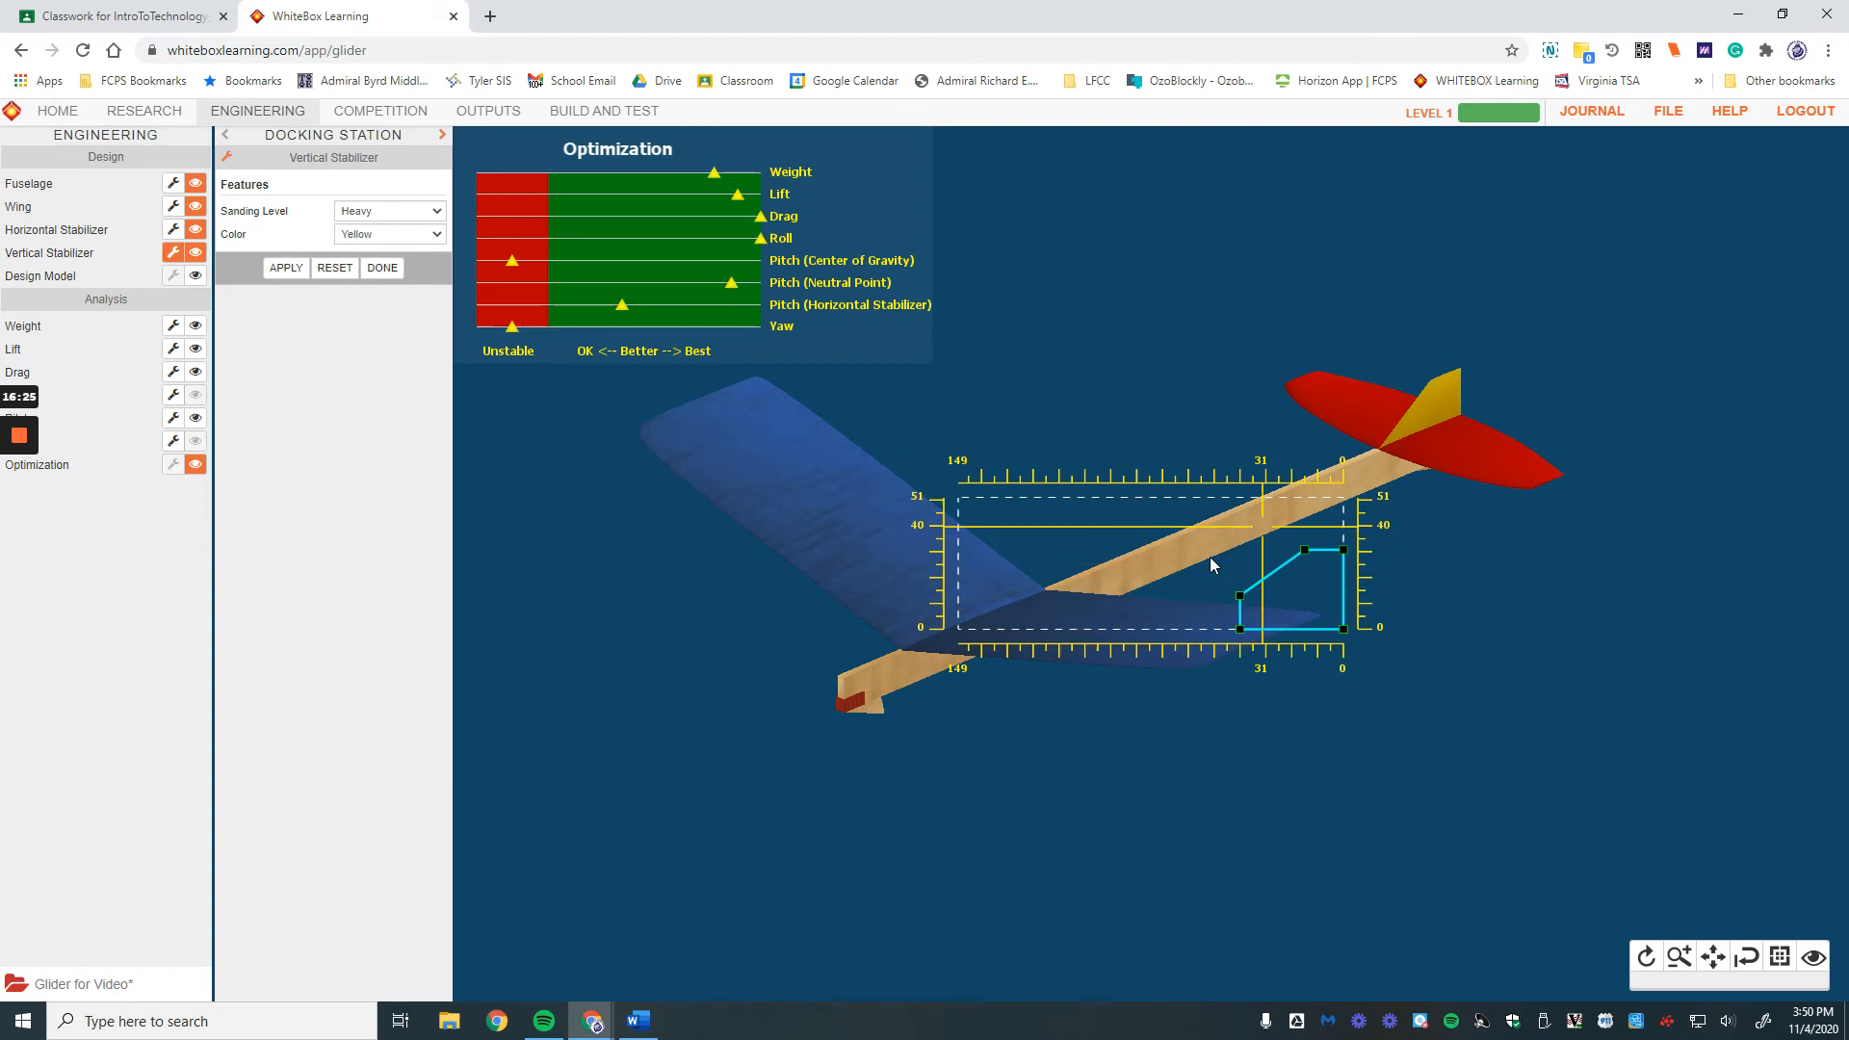
pyautogui.click(106, 114)
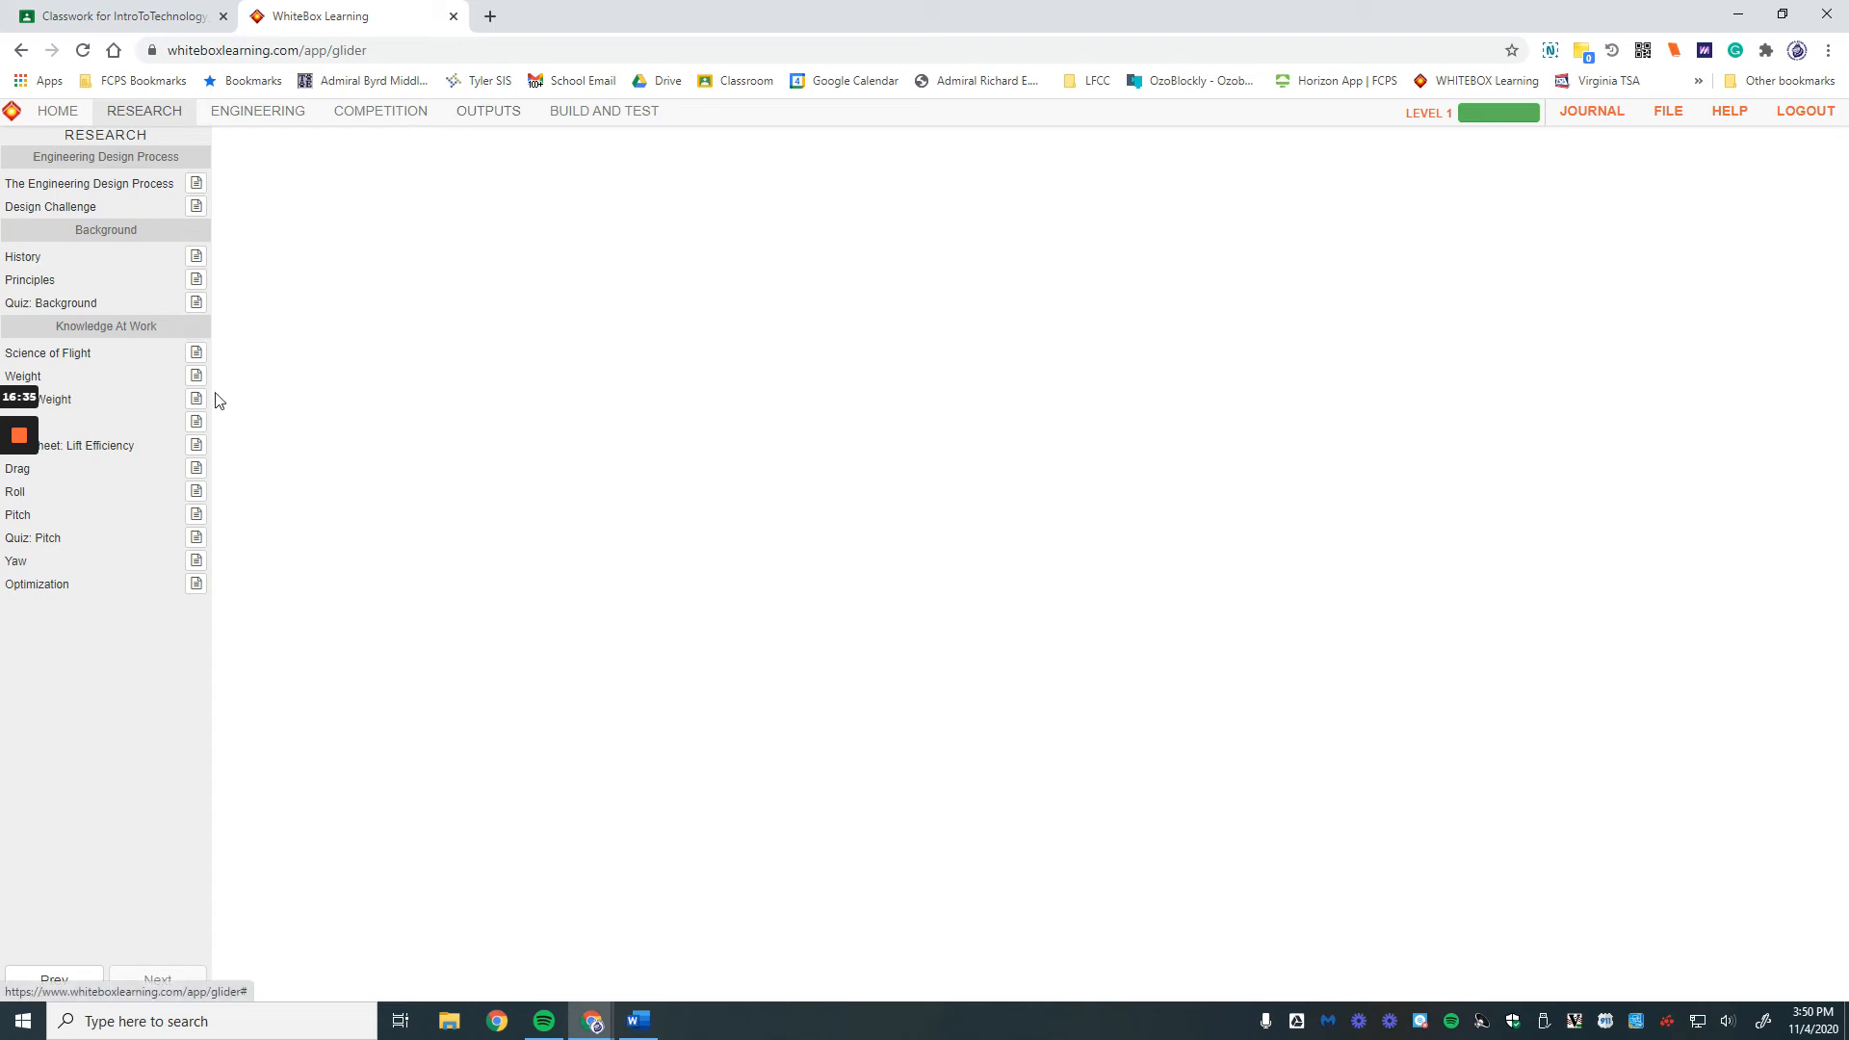
# Step: Open the Pitch stability reading and vary the rear mass size and density to watch the balance shift
pyautogui.click(196, 520)
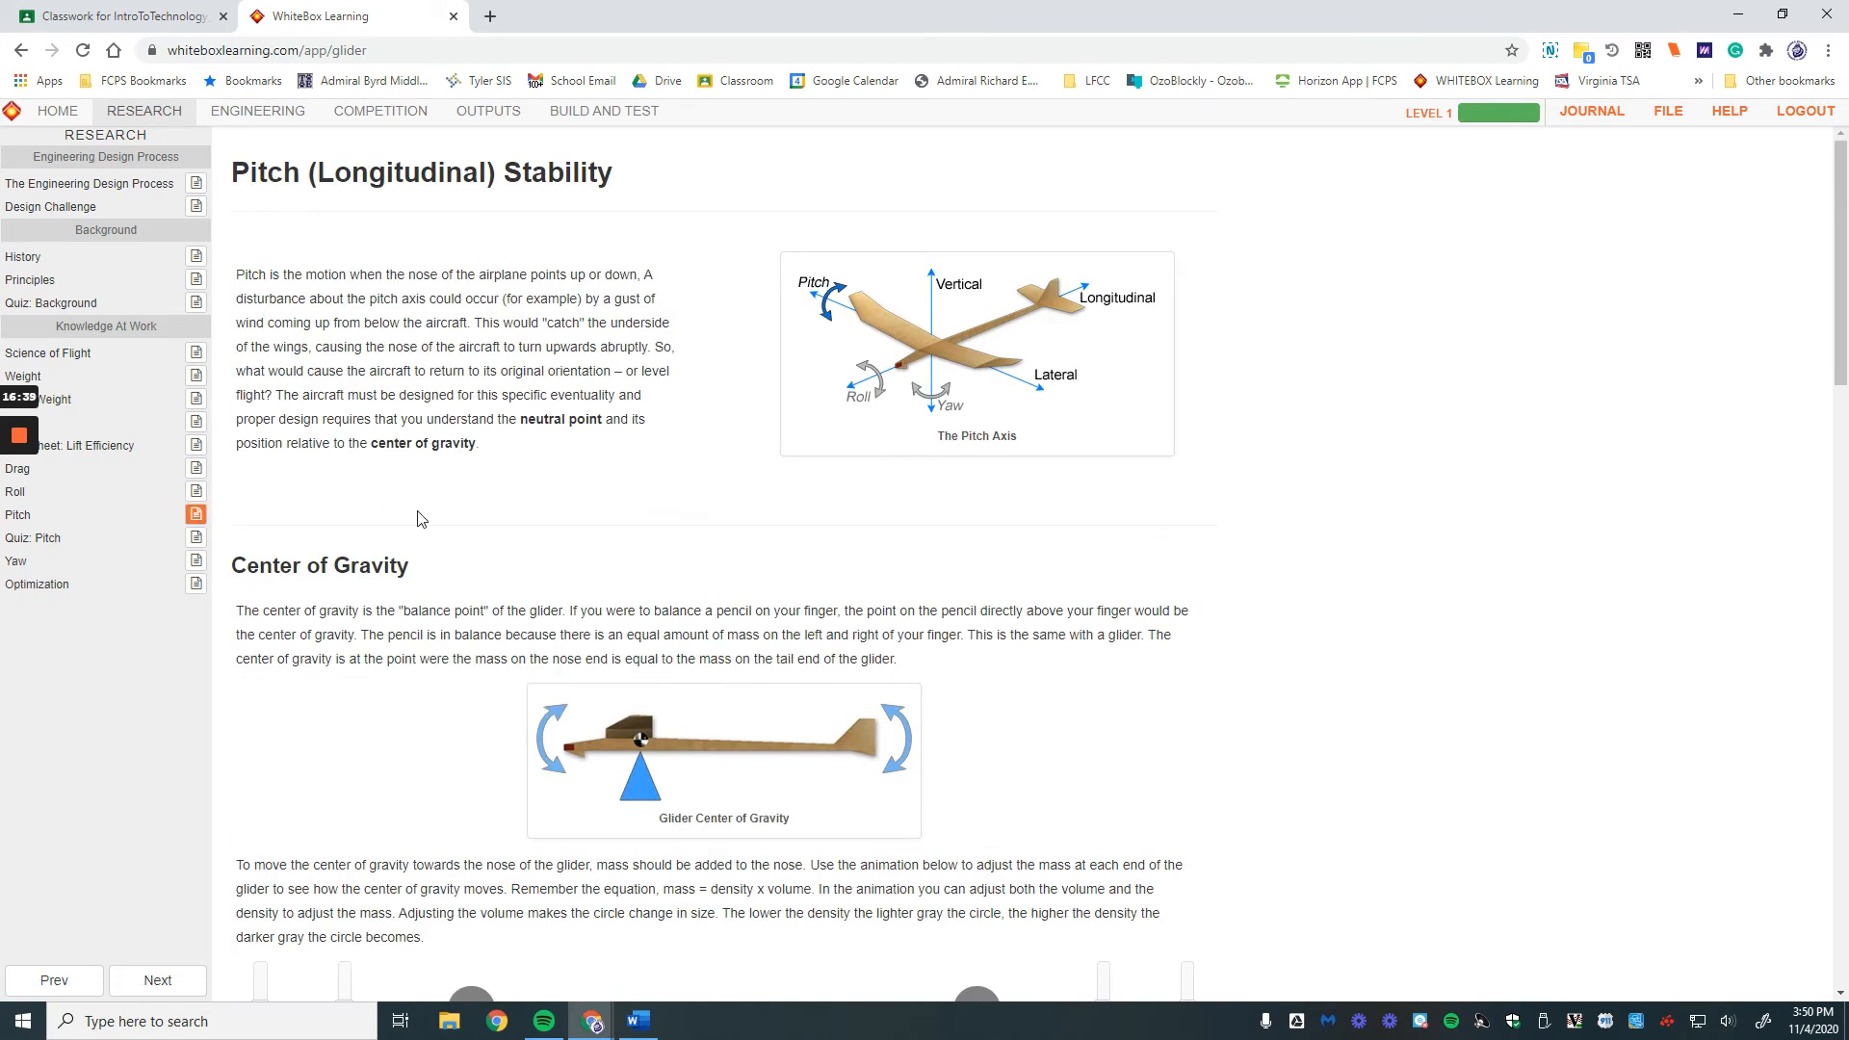
pyautogui.scroll(-2, 423, 520)
pyautogui.scroll(-5, 423, 520)
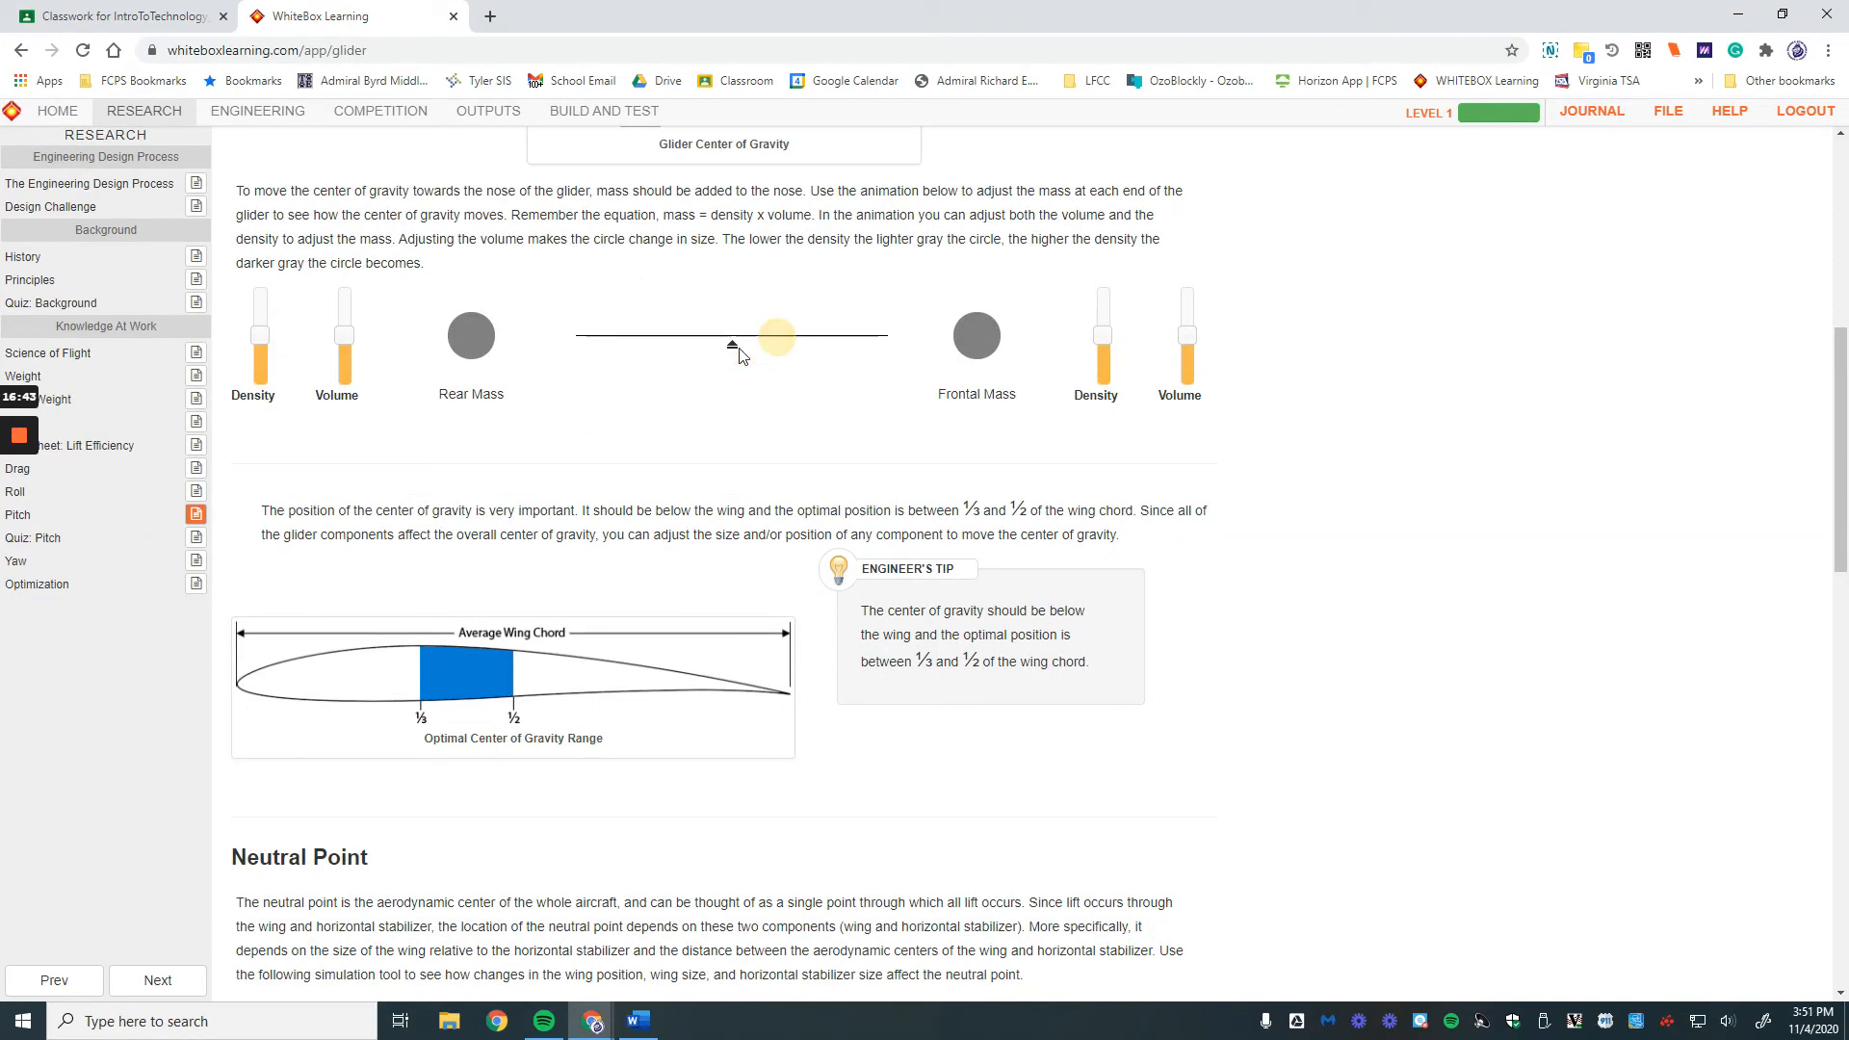
pyautogui.moveTo(339, 341)
pyautogui.mouseDown()
pyautogui.moveTo(350, 291)
pyautogui.moveTo(366, 391)
pyautogui.mouseUp()
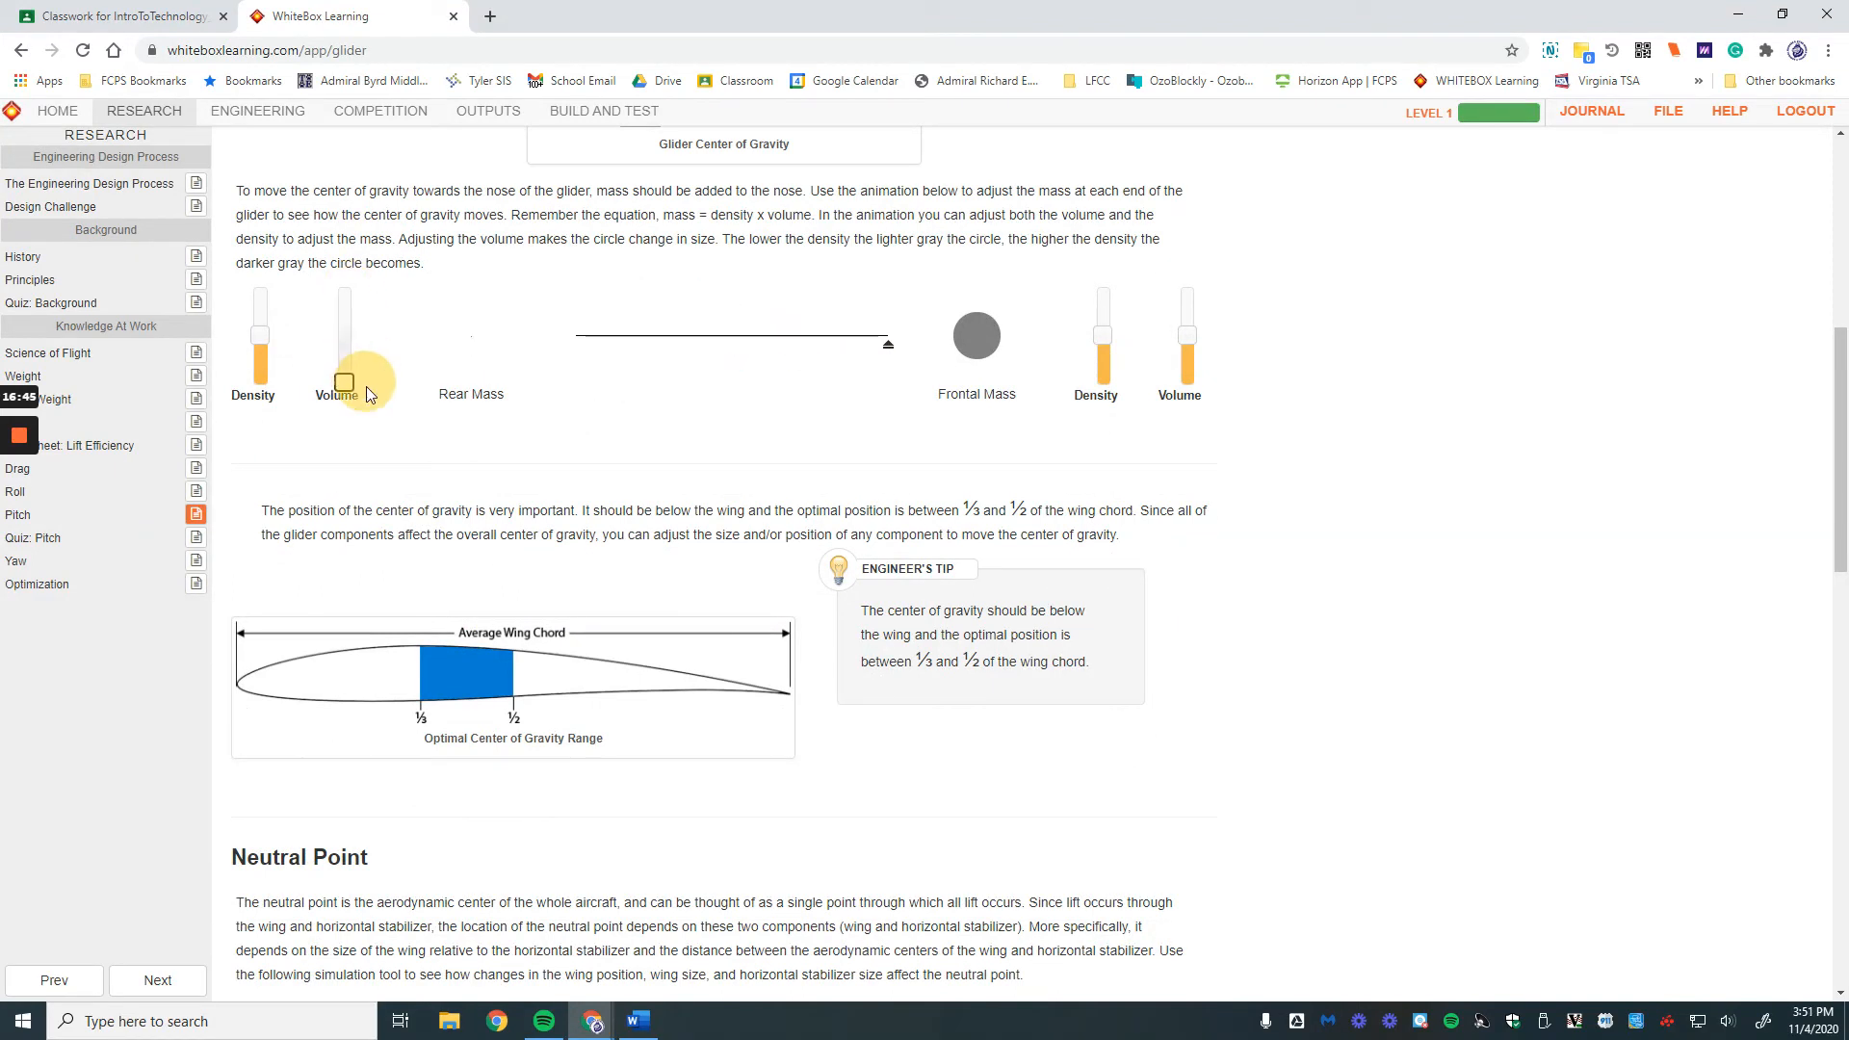
pyautogui.moveTo(257, 329)
pyautogui.mouseDown()
pyautogui.moveTo(268, 251)
pyautogui.moveTo(268, 418)
pyautogui.moveTo(266, 305)
pyautogui.mouseUp()
pyautogui.moveTo(345, 380); pyautogui.dragTo(344, 347)
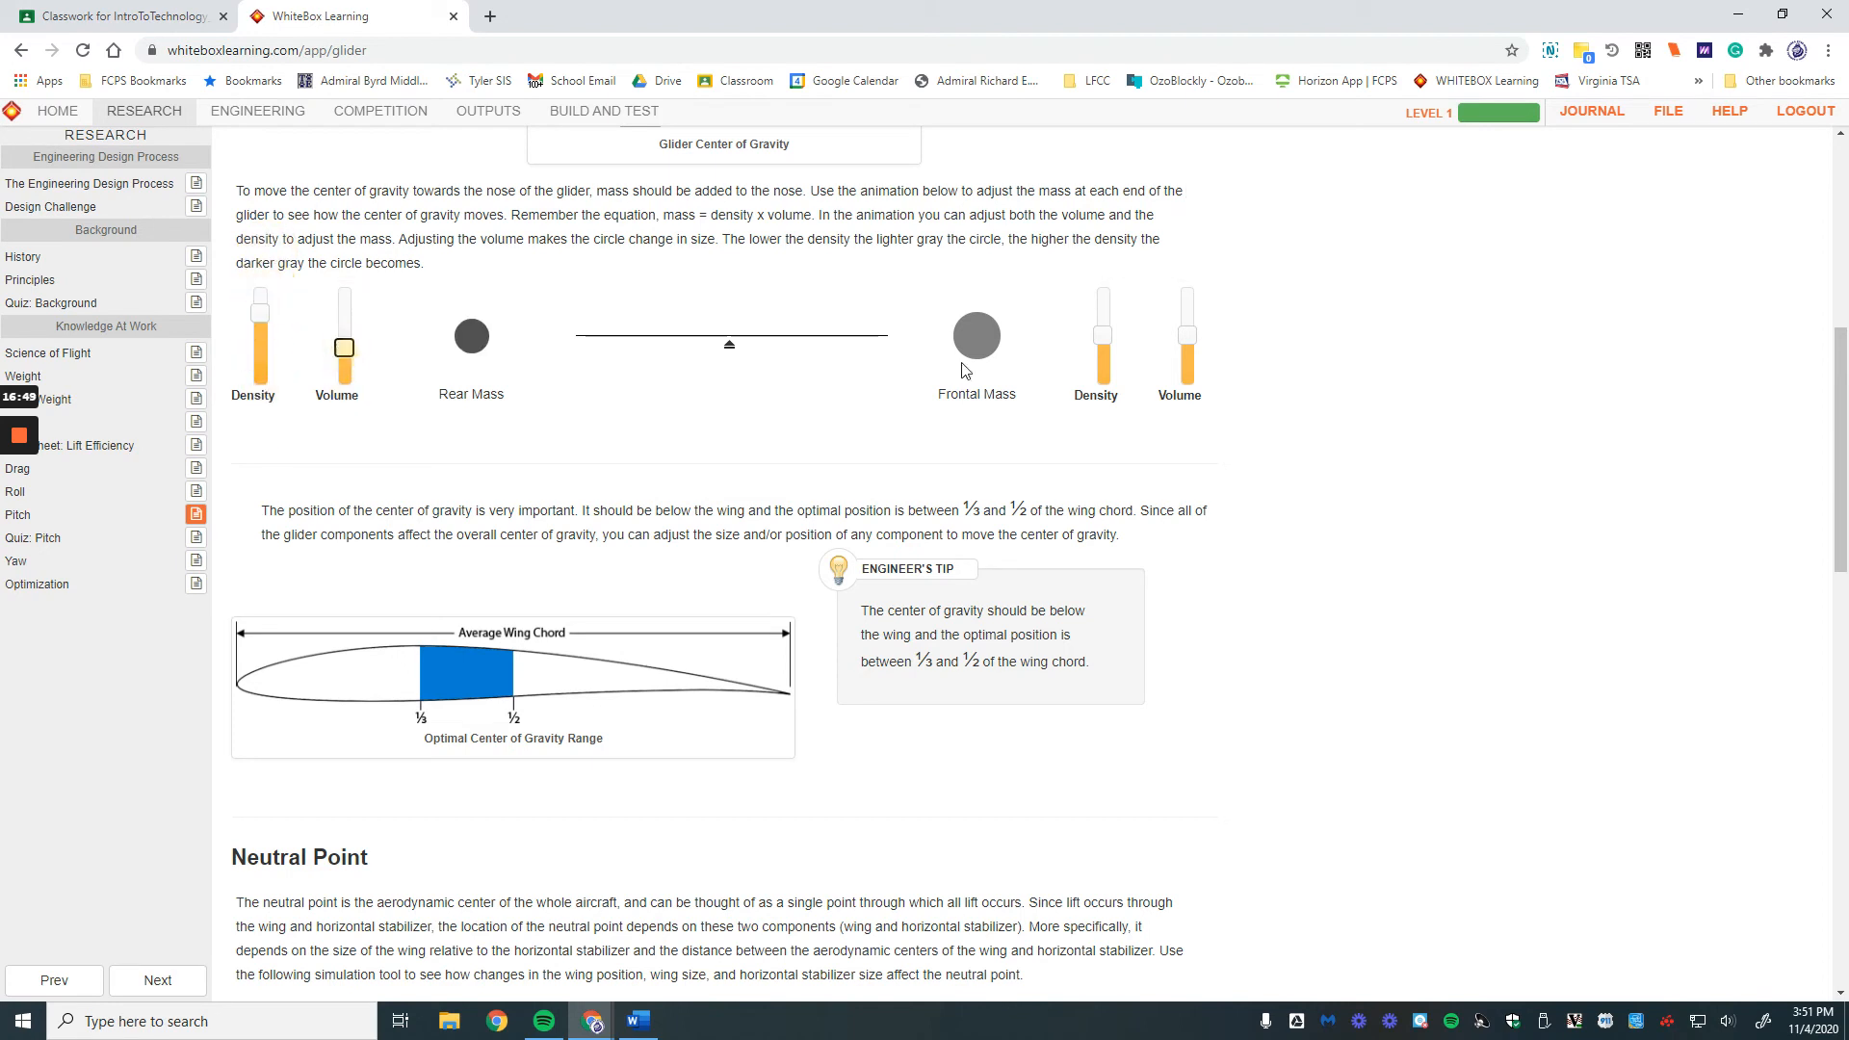
# Step: Read through the rest of the Pitch page, then open the Yaw (Directional) Stability page
pyautogui.scroll(-3, 556, 574)
pyautogui.scroll(-12, 518, 566)
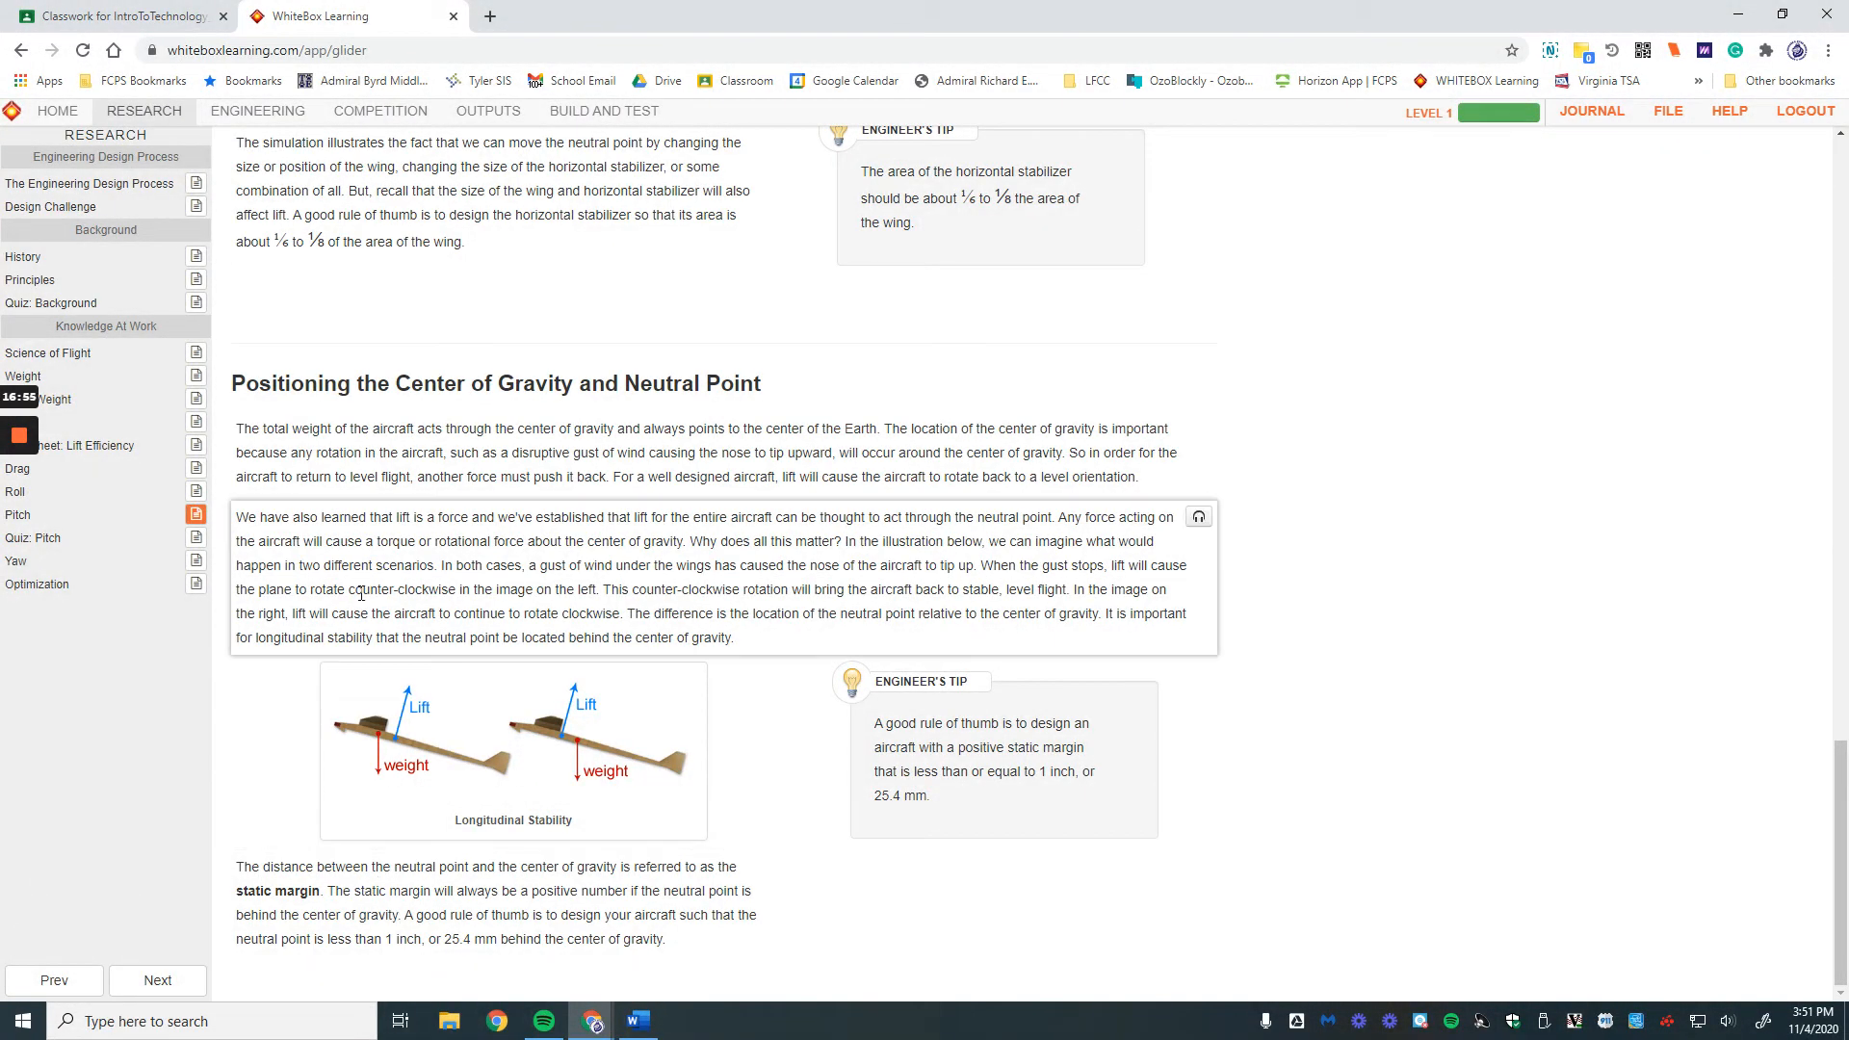
pyautogui.scroll(2, 476, 497)
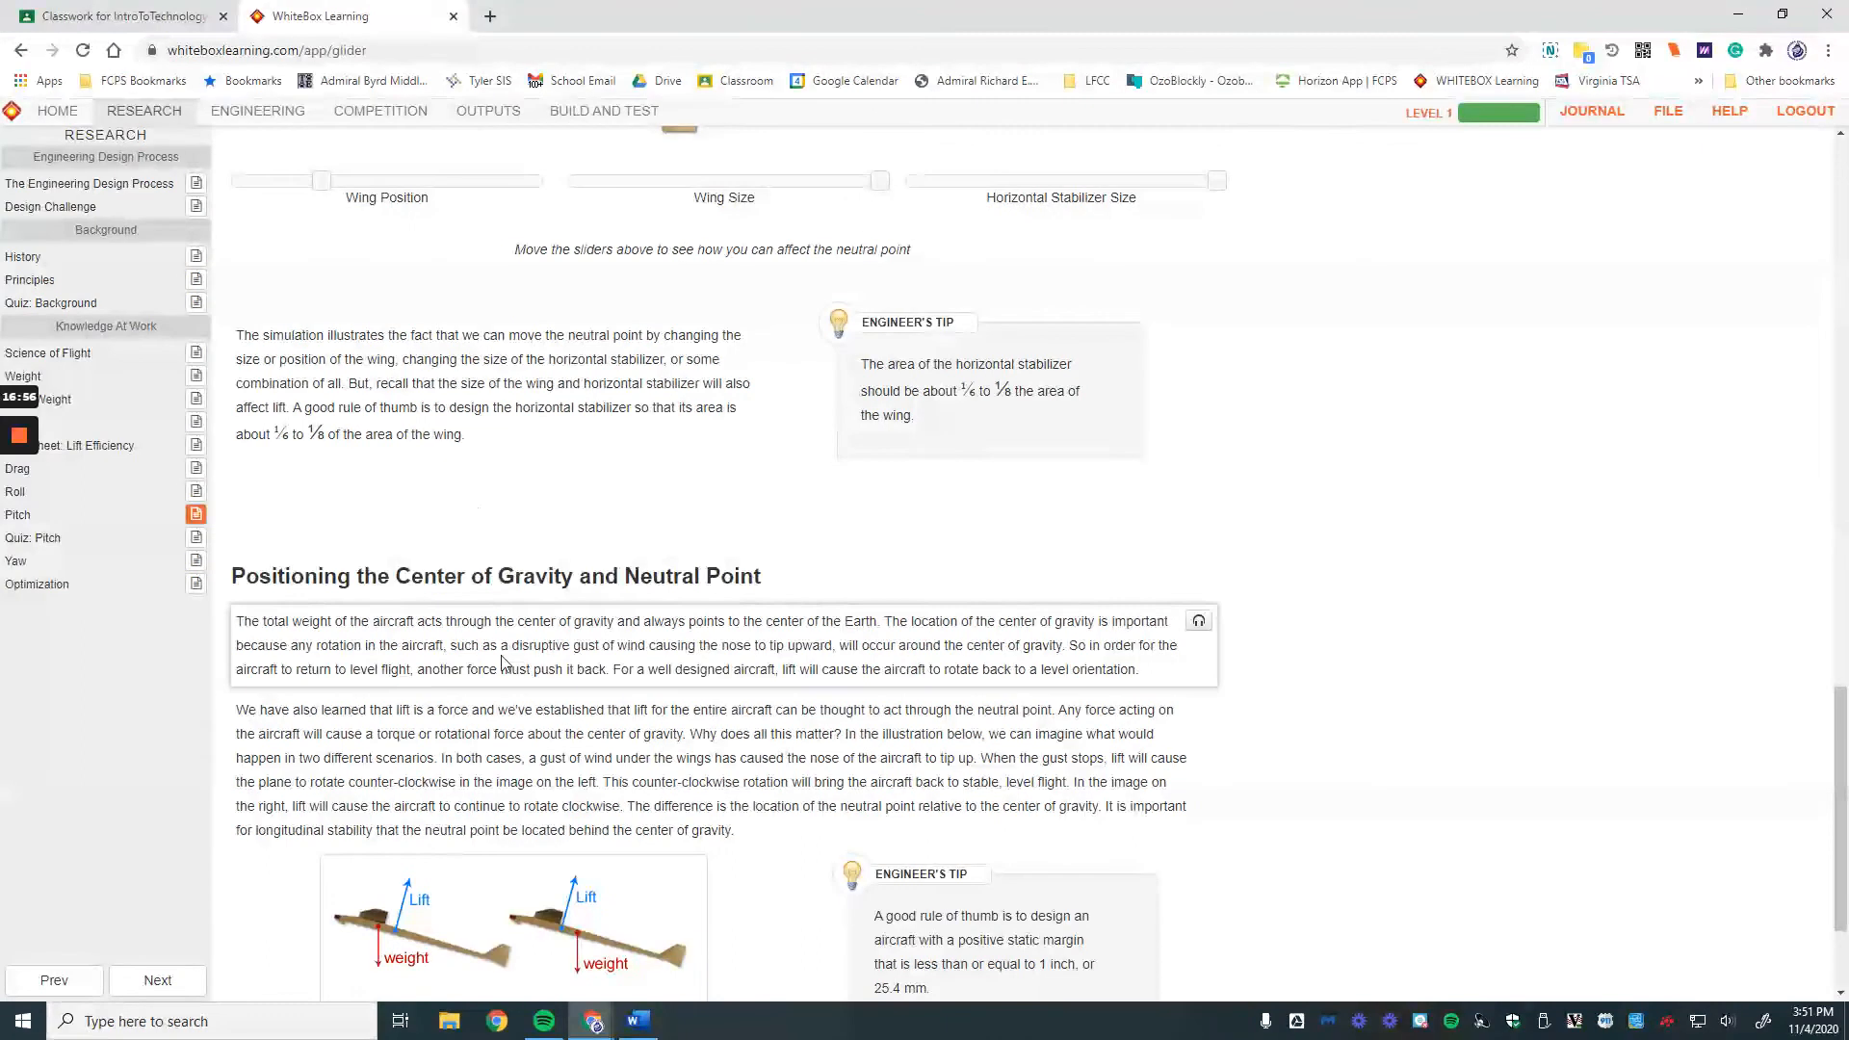
pyautogui.scroll(-2, 505, 646)
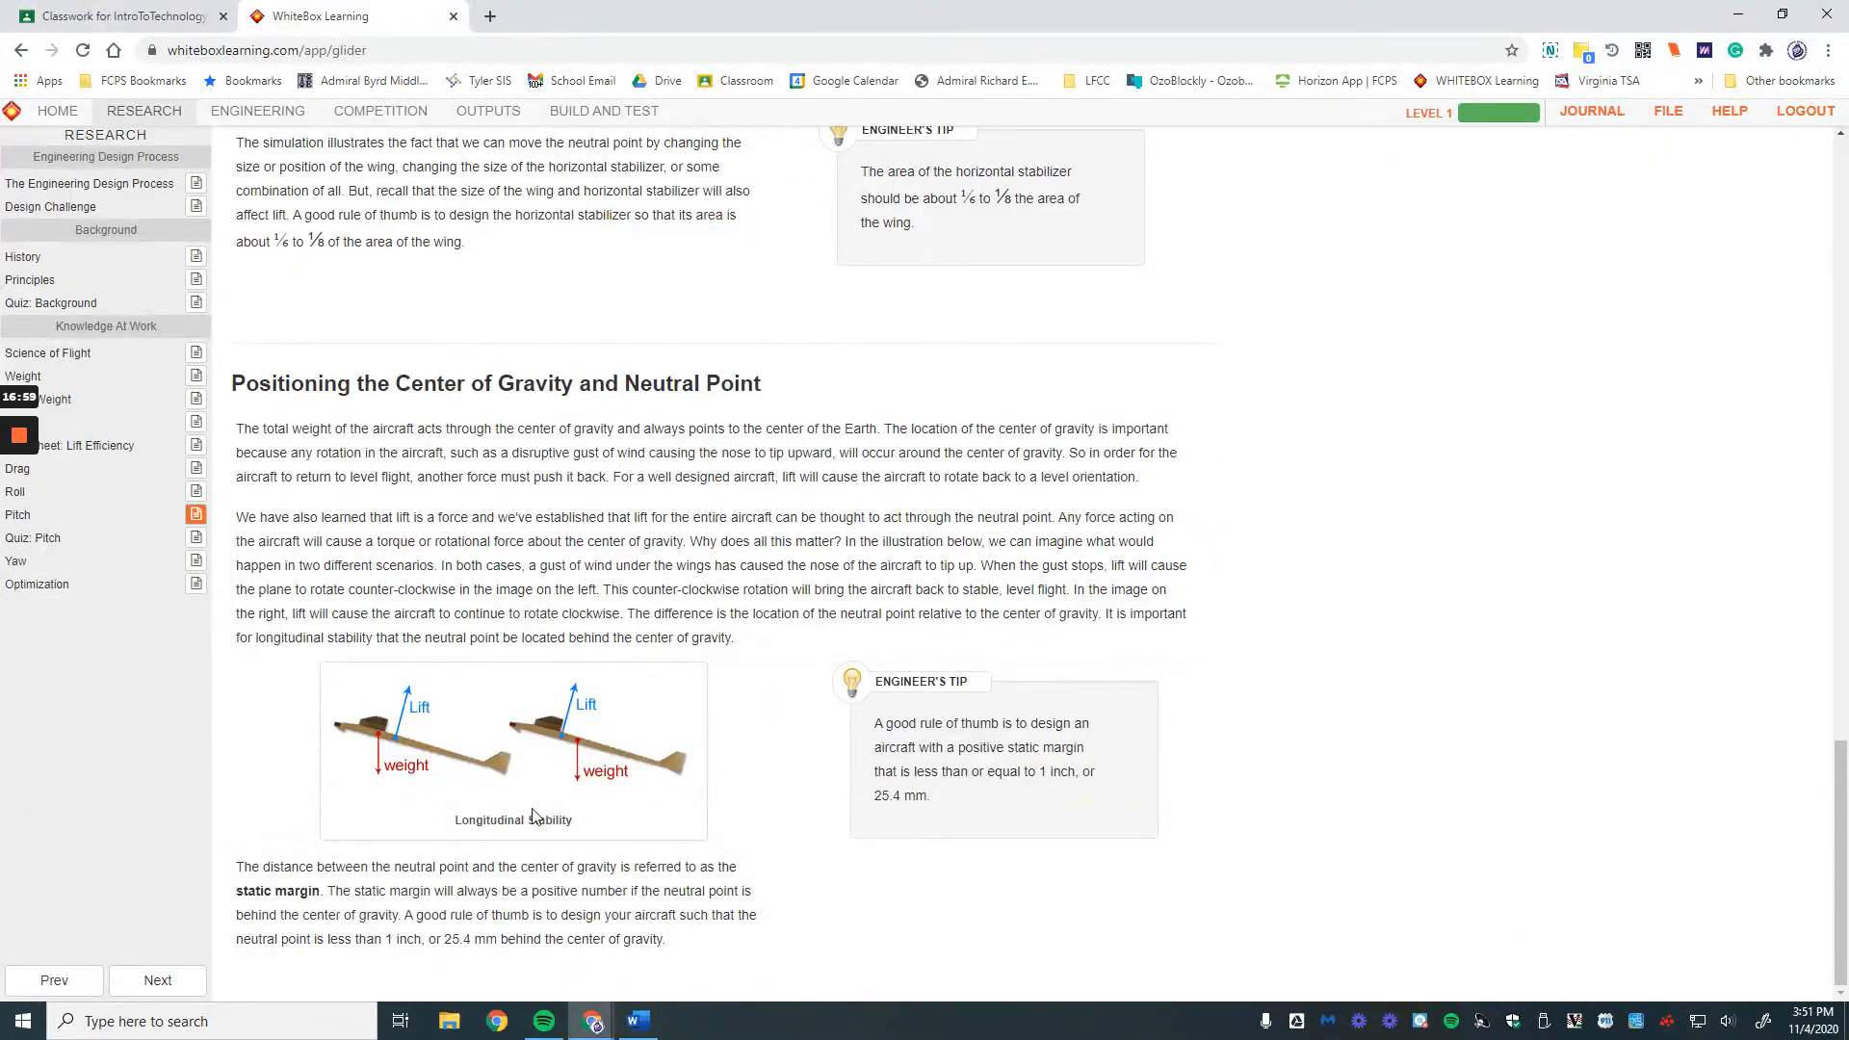
pyautogui.scroll(2, 517, 743)
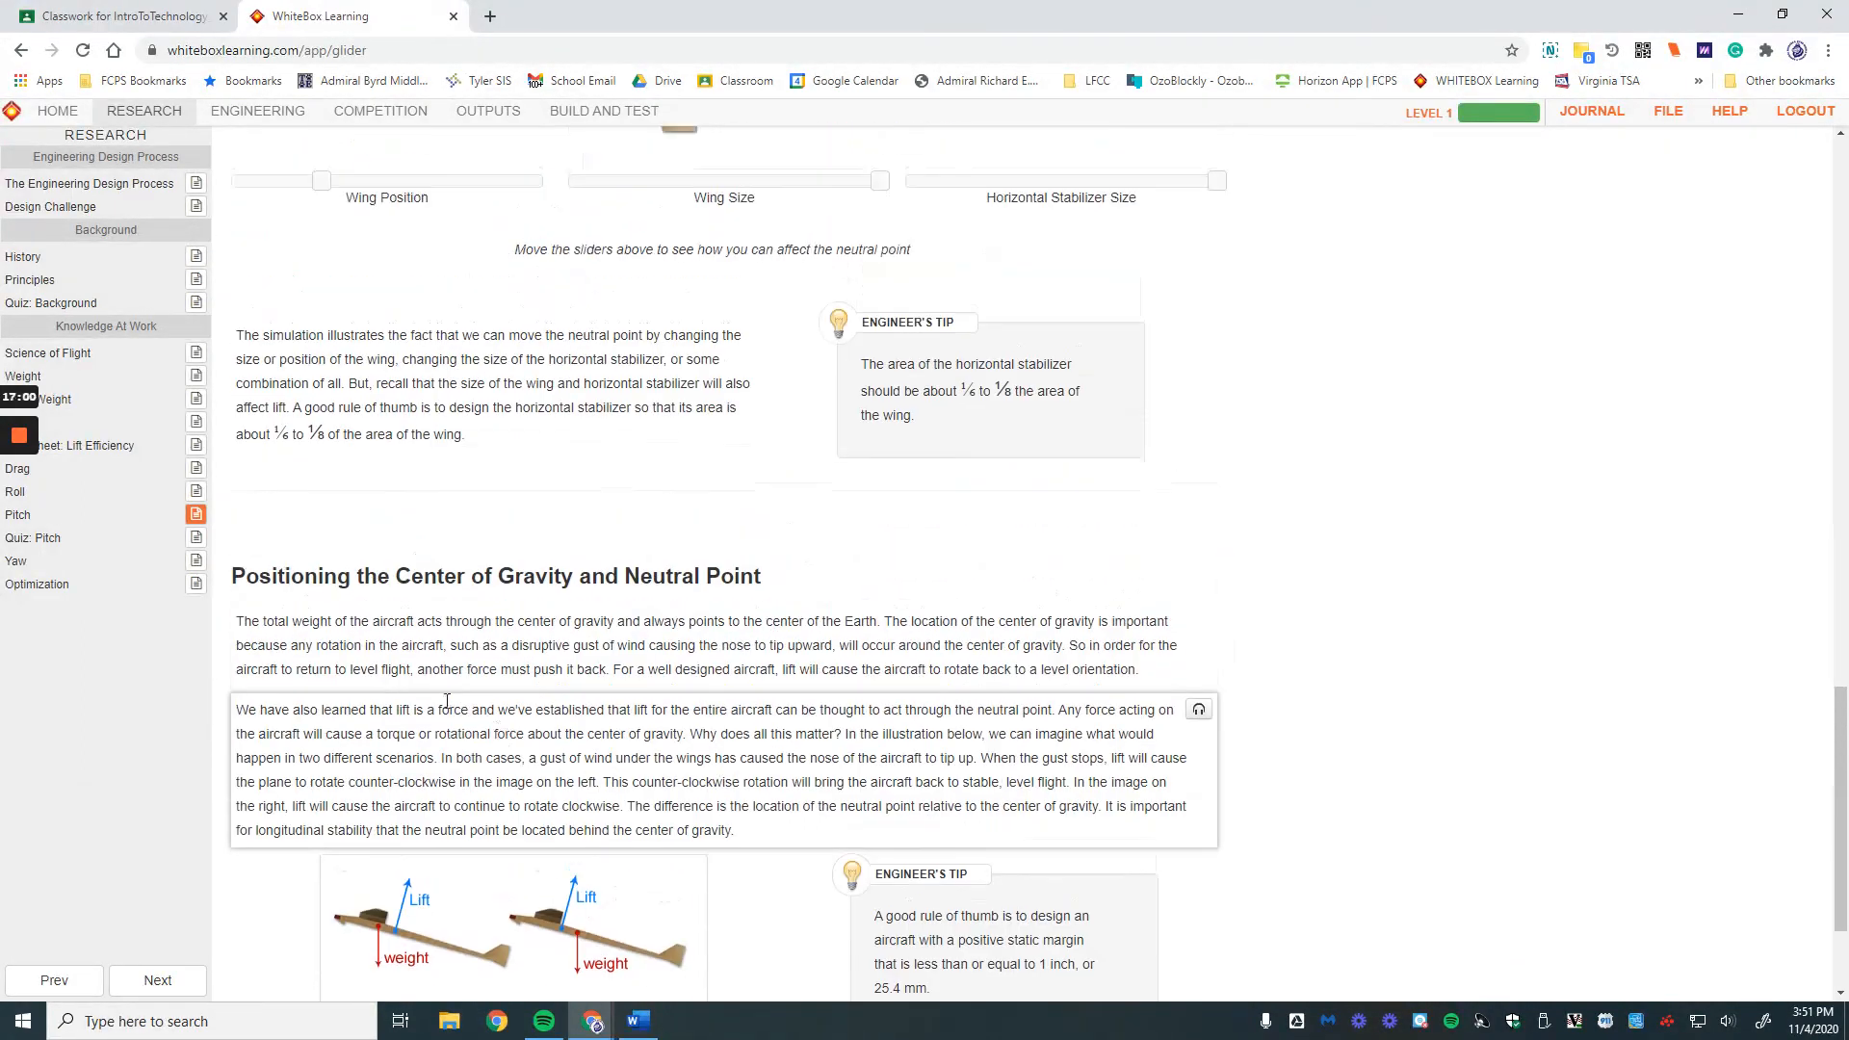
pyautogui.click(173, 560)
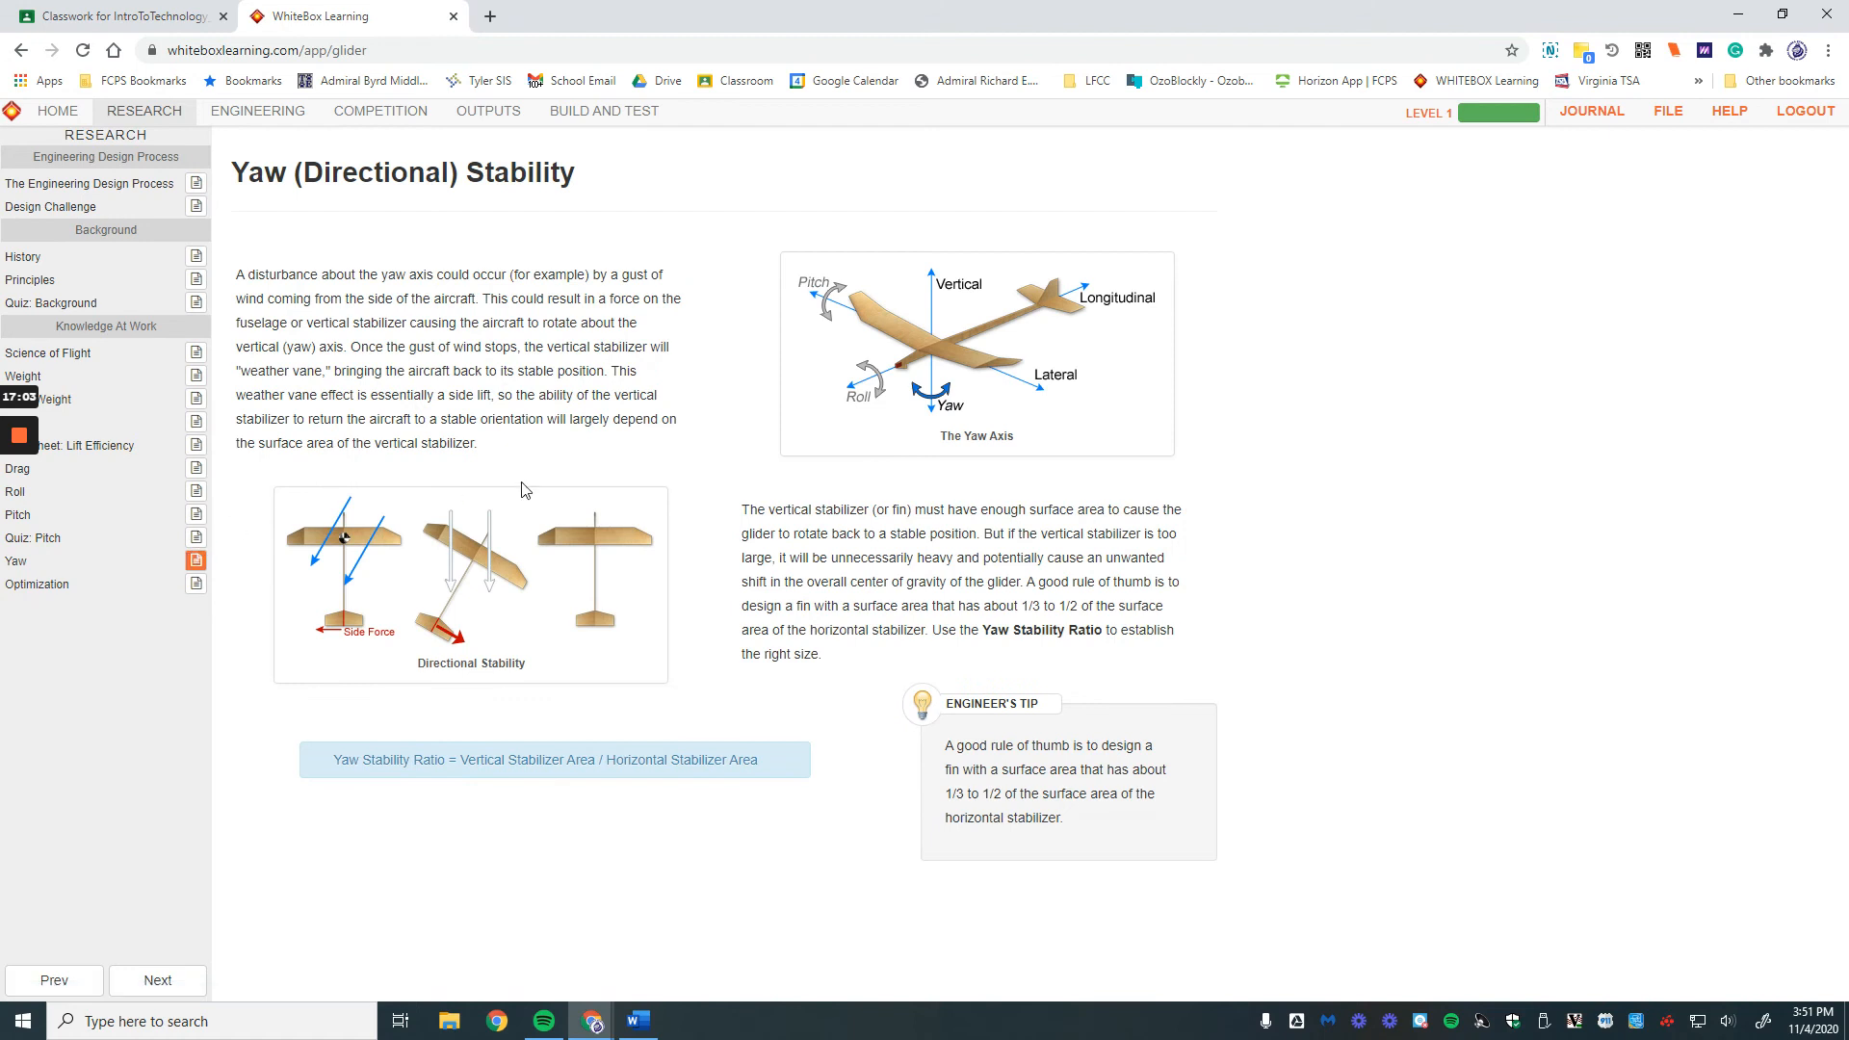
# Step: Move the yellow fin's front edge and lower front corner rearward, readjust the bend point, and finish editing
pyautogui.moveTo(971, 765)
pyautogui.click(258, 112)
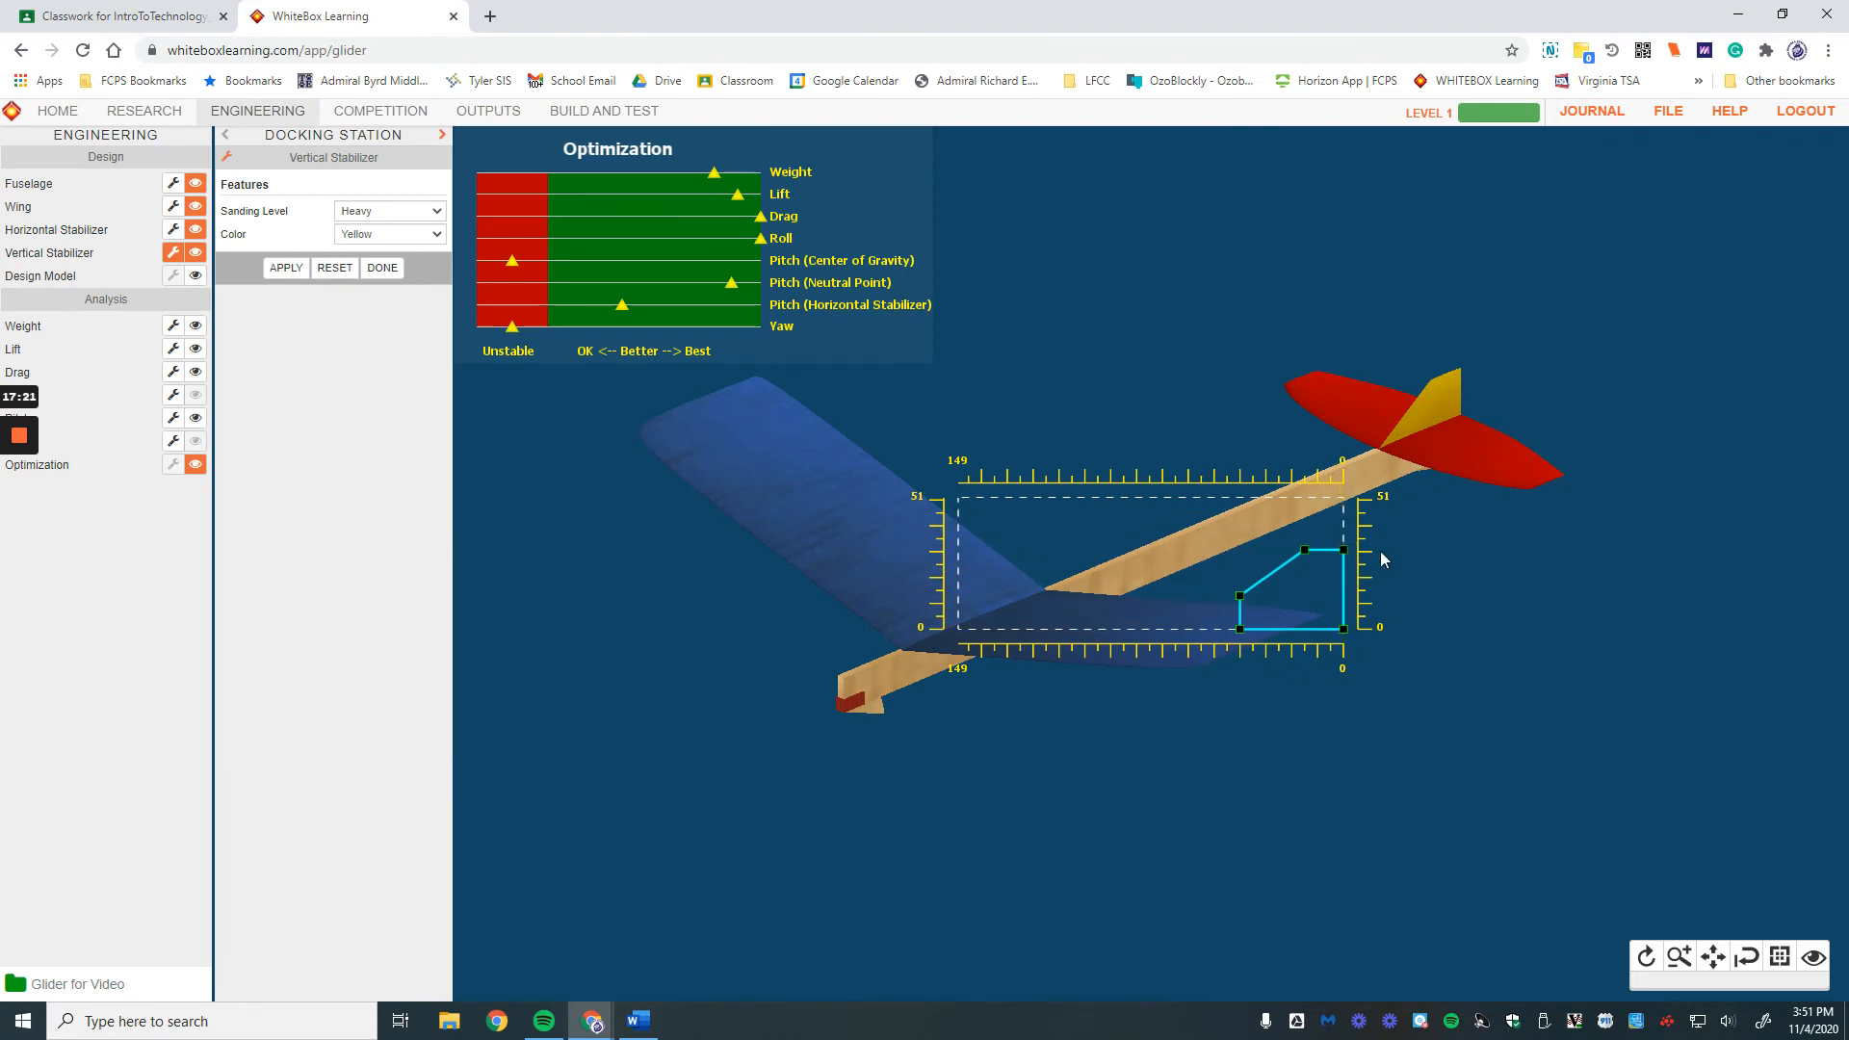
pyautogui.moveTo(1344, 551); pyautogui.dragTo(1344, 516)
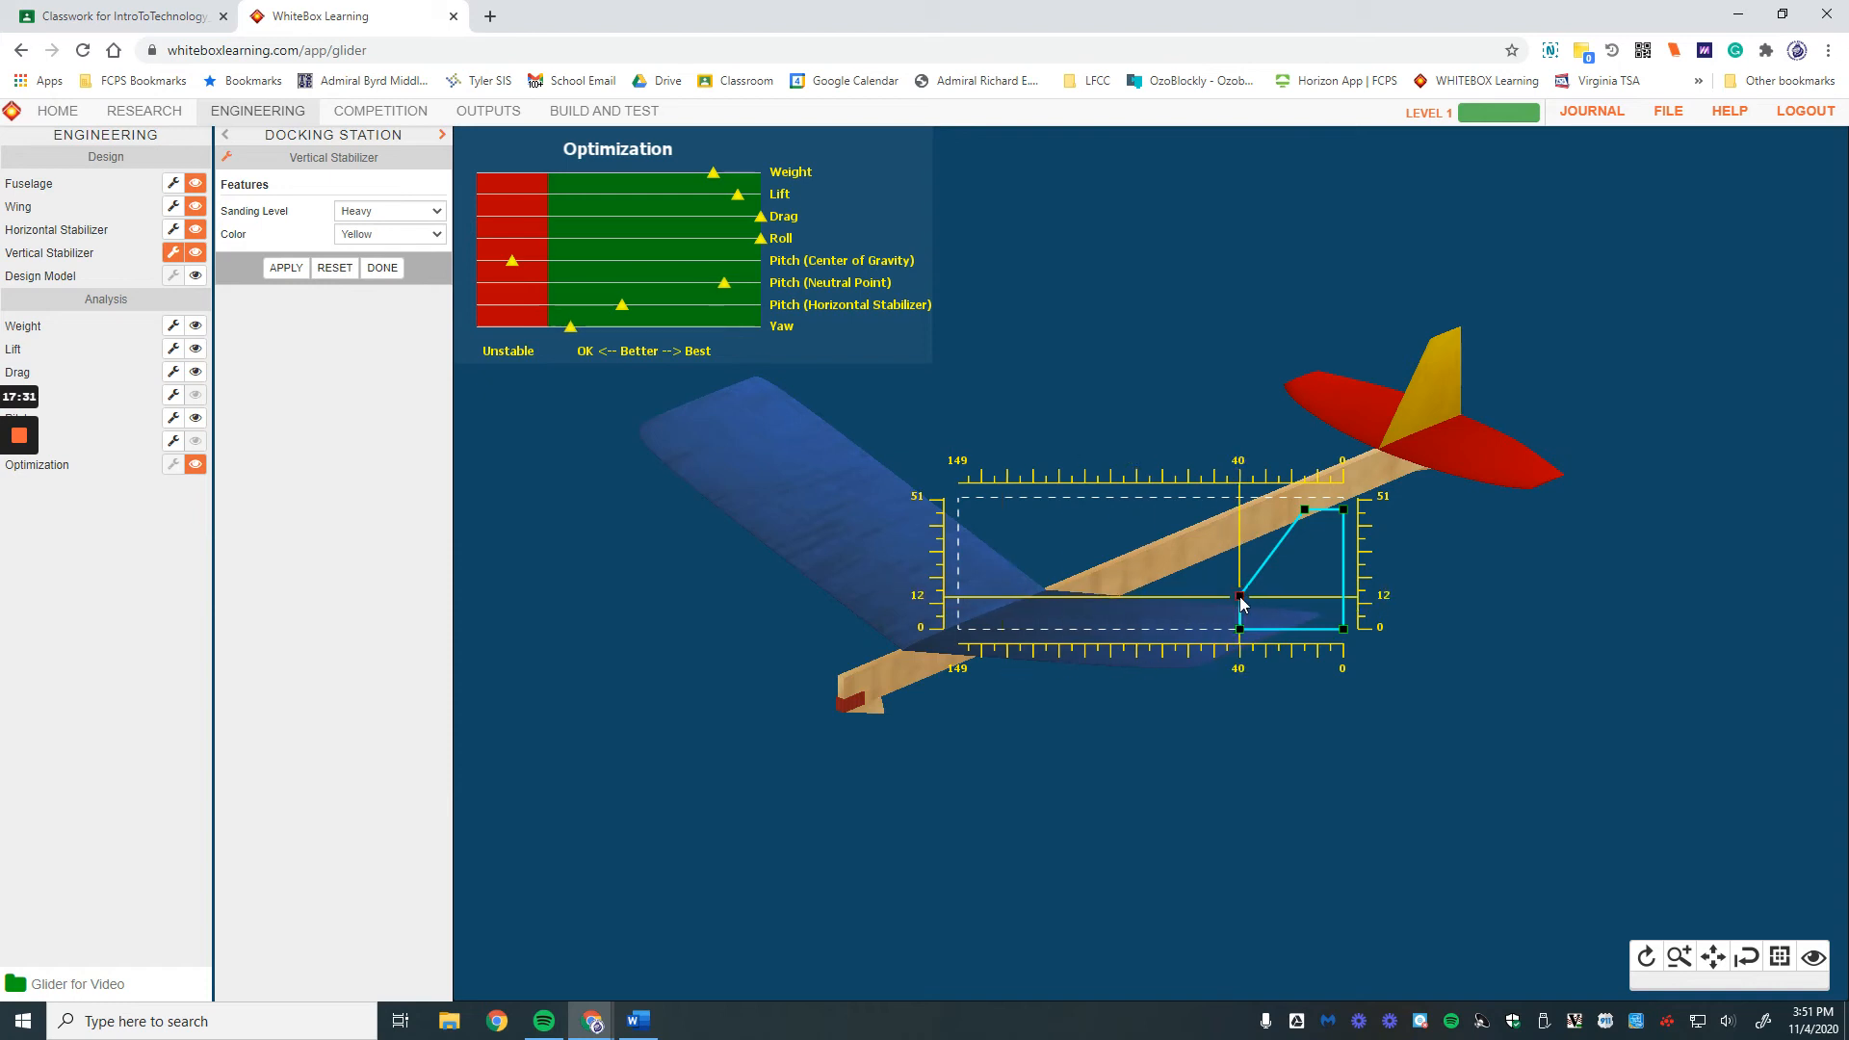
pyautogui.moveTo(1245, 580)
pyautogui.mouseDown()
pyautogui.moveTo(1243, 552)
pyautogui.moveTo(1244, 584)
pyautogui.mouseUp()
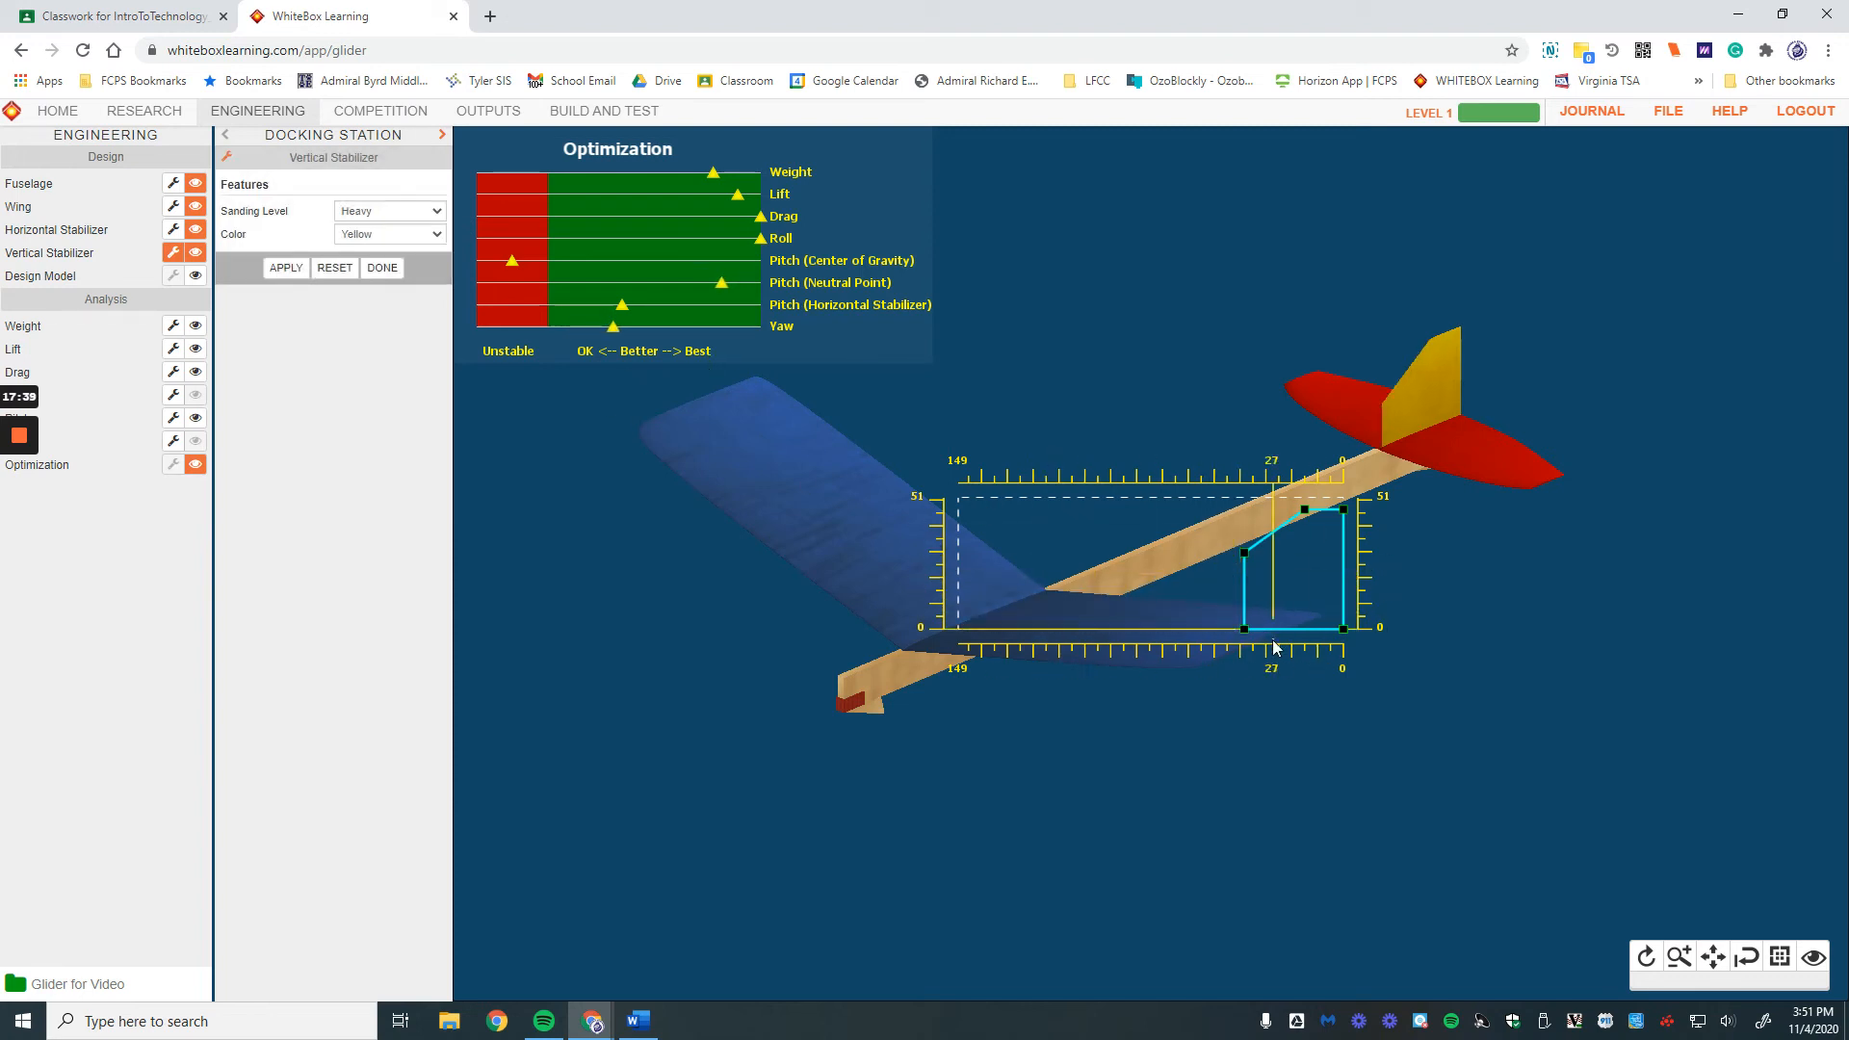
pyautogui.moveTo(1244, 629); pyautogui.dragTo(1271, 631)
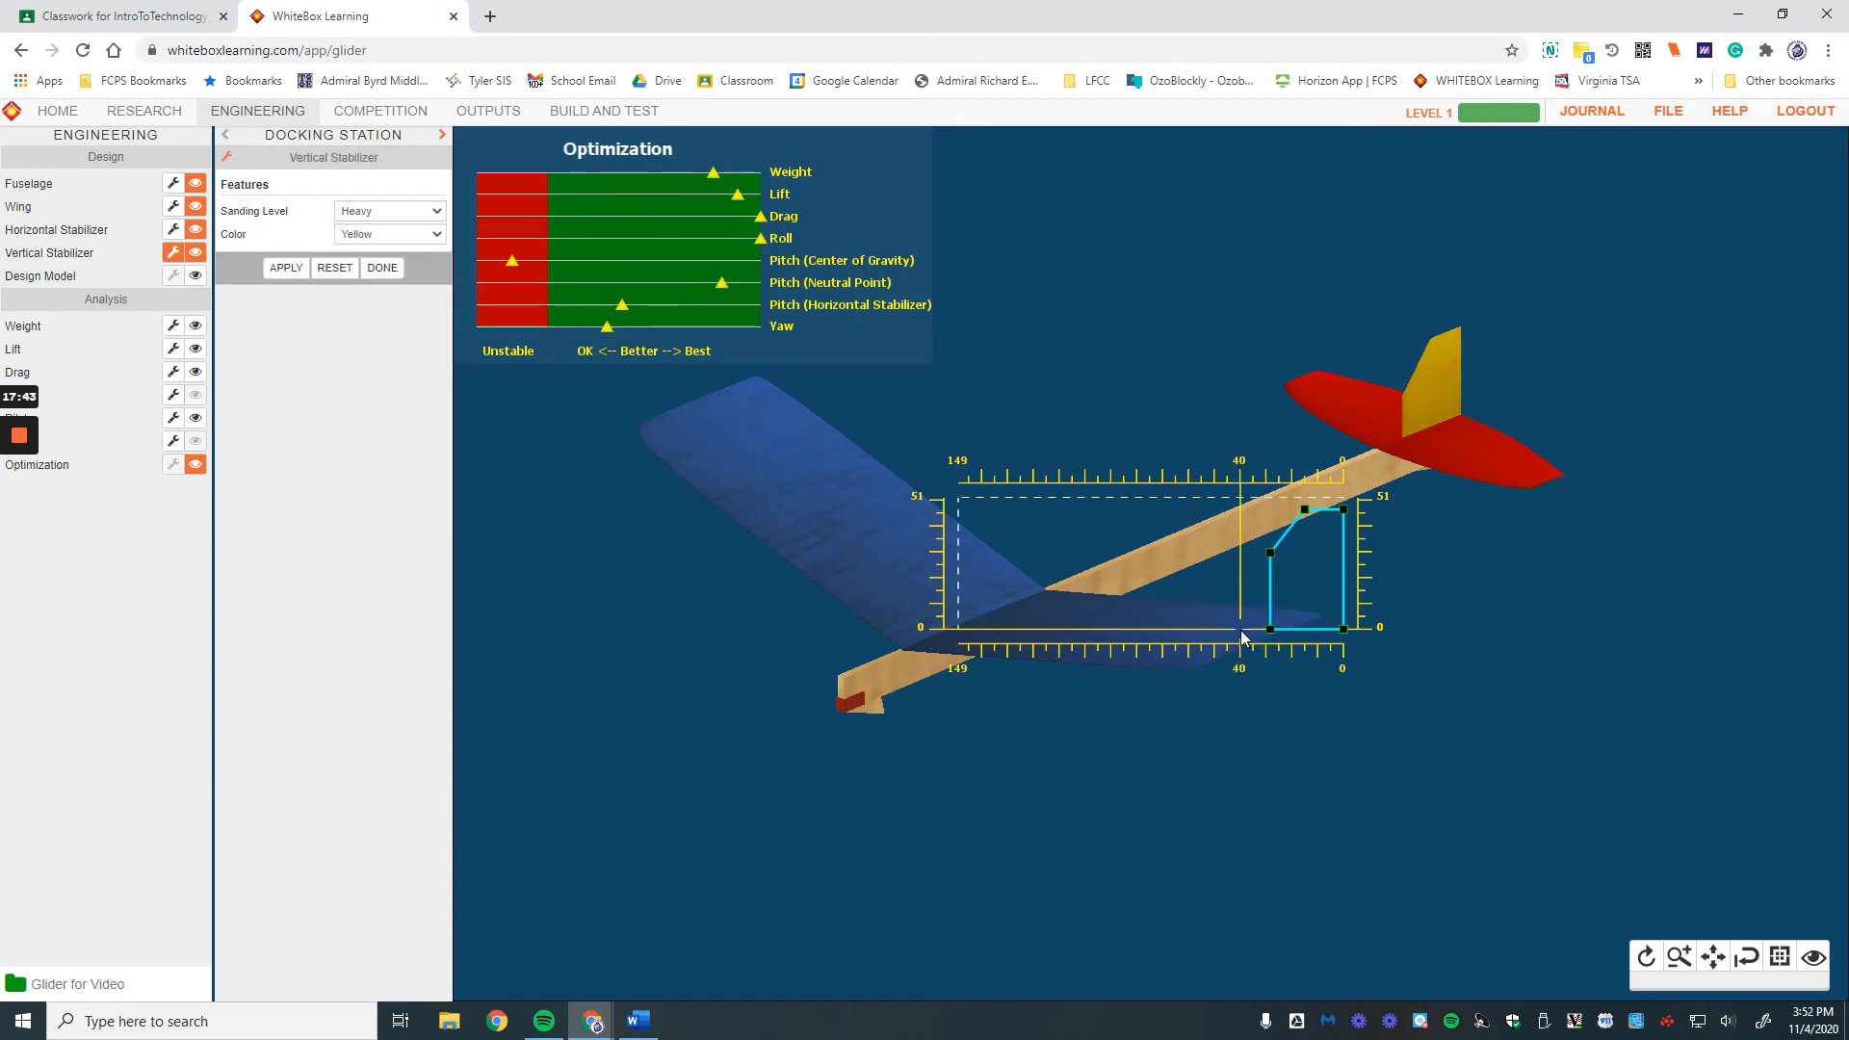
pyautogui.moveTo(1270, 629); pyautogui.dragTo(1223, 634)
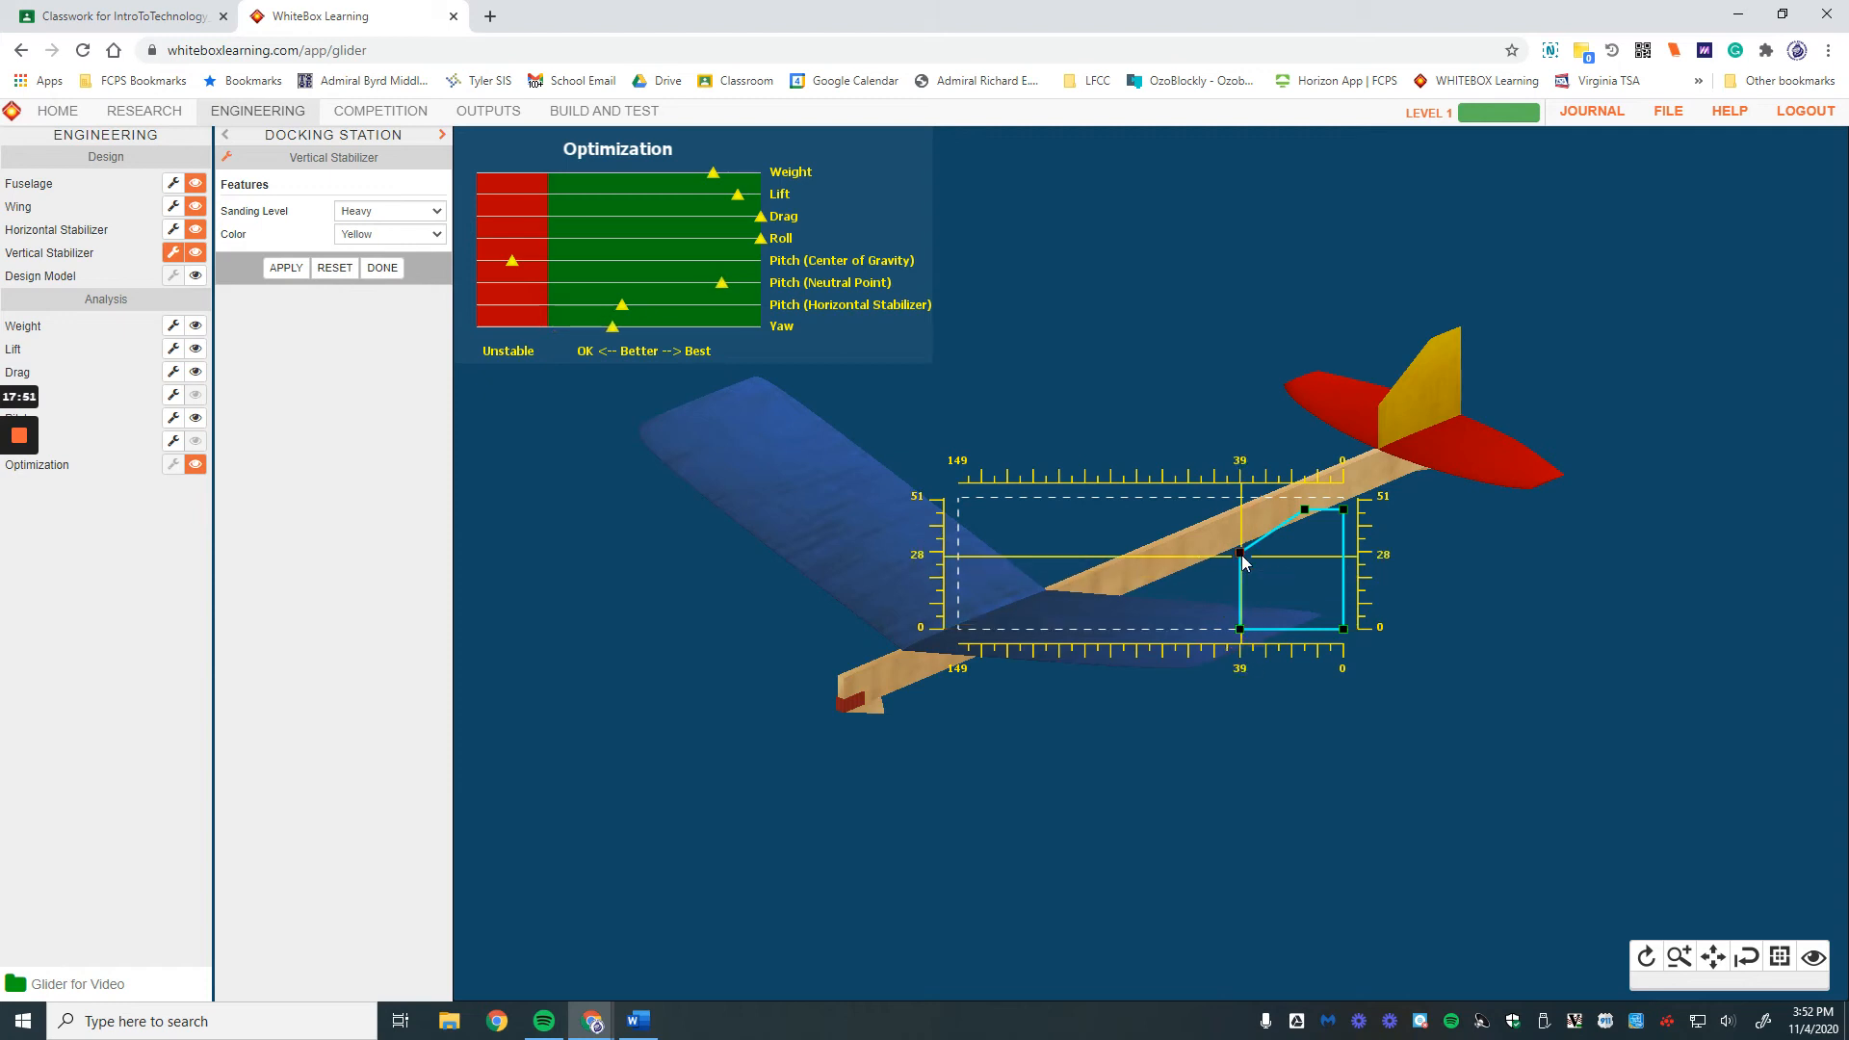
pyautogui.moveTo(1240, 554); pyautogui.dragTo(1240, 565)
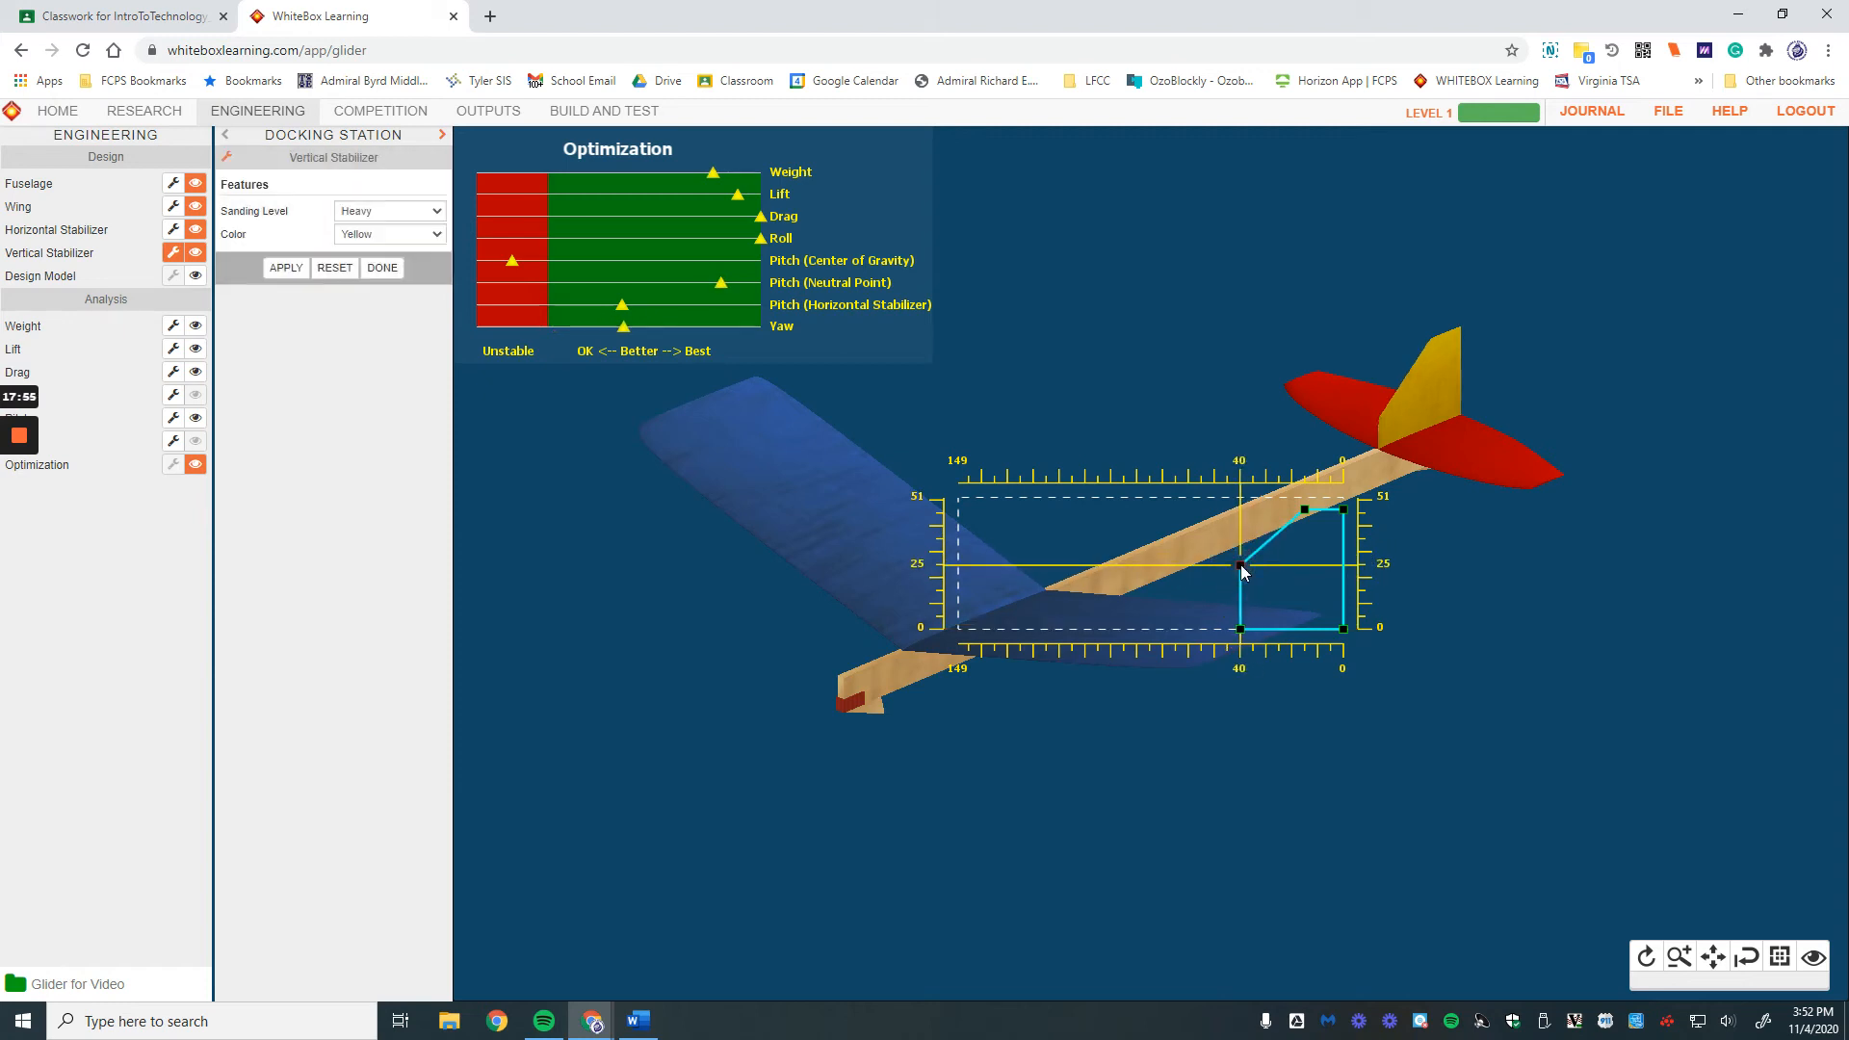
pyautogui.moveTo(1240, 566); pyautogui.dragTo(1240, 545)
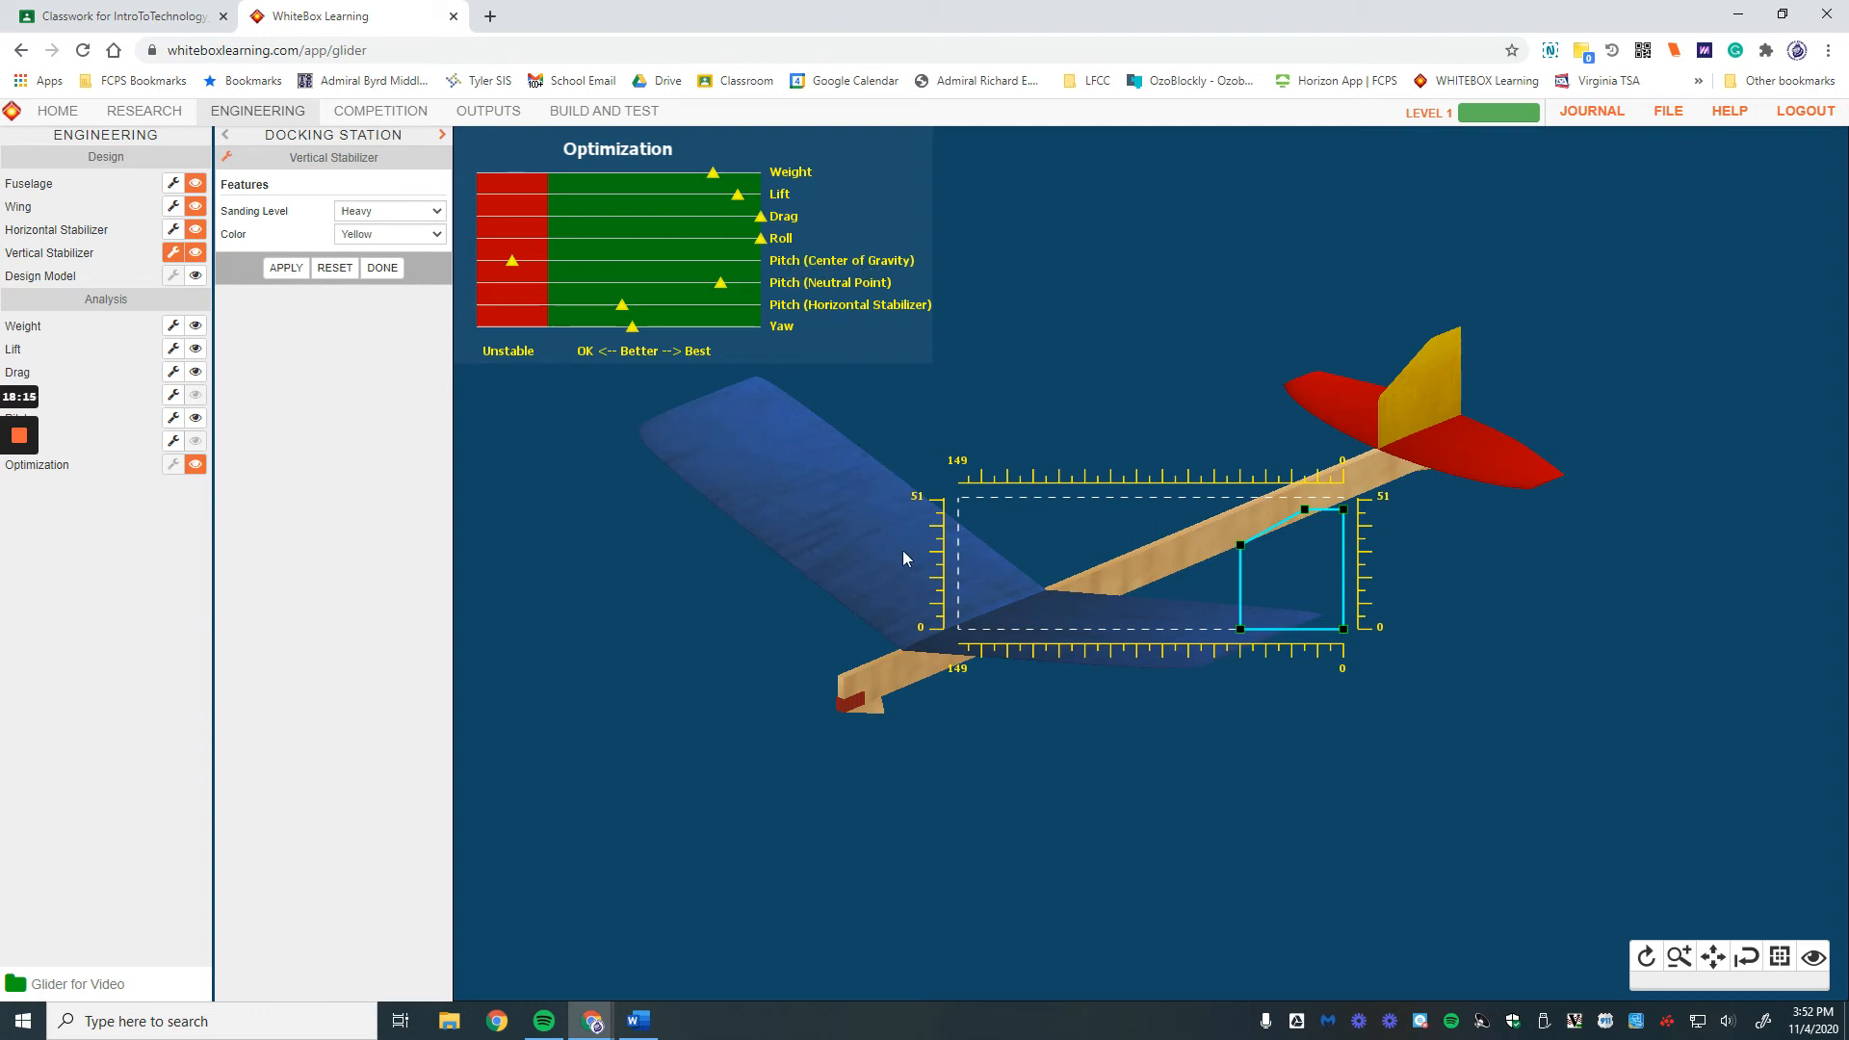
pyautogui.click(382, 268)
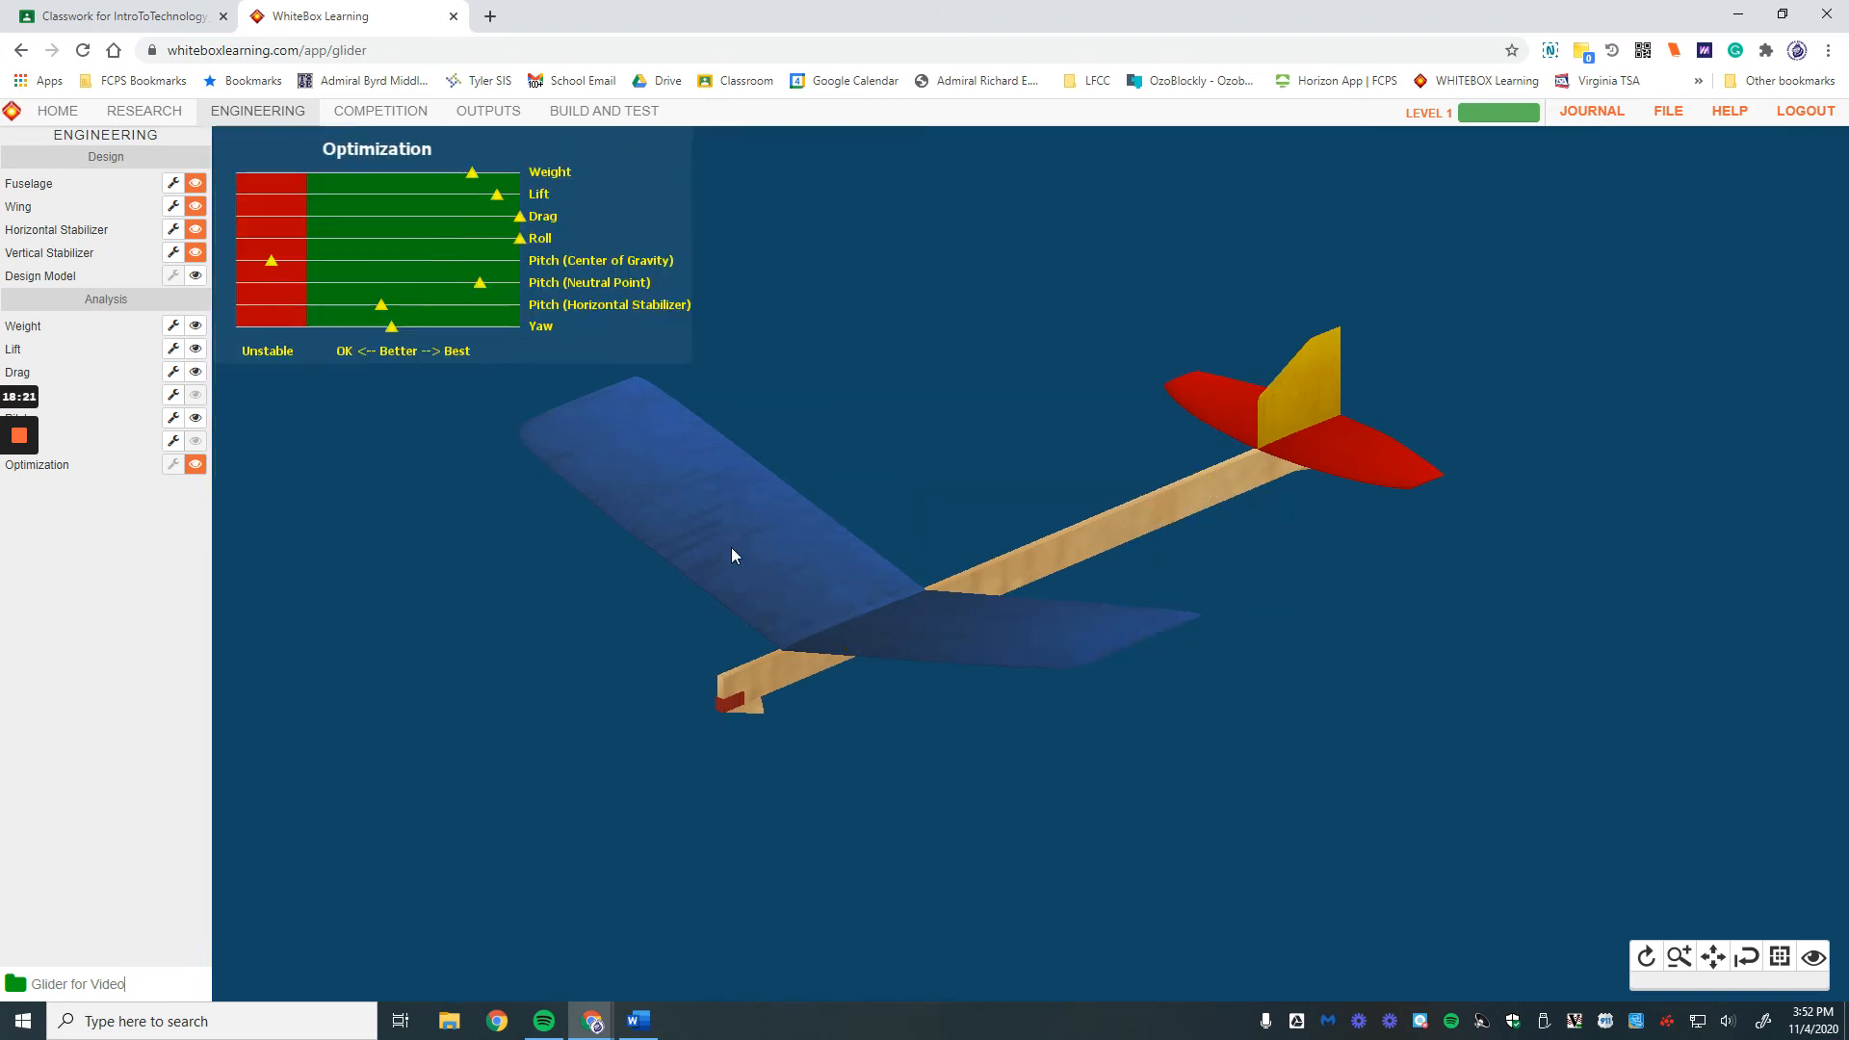
# Step: Change the wing's X Offset to 90 mm, apply it, and finish editing the wing
pyautogui.click(174, 208)
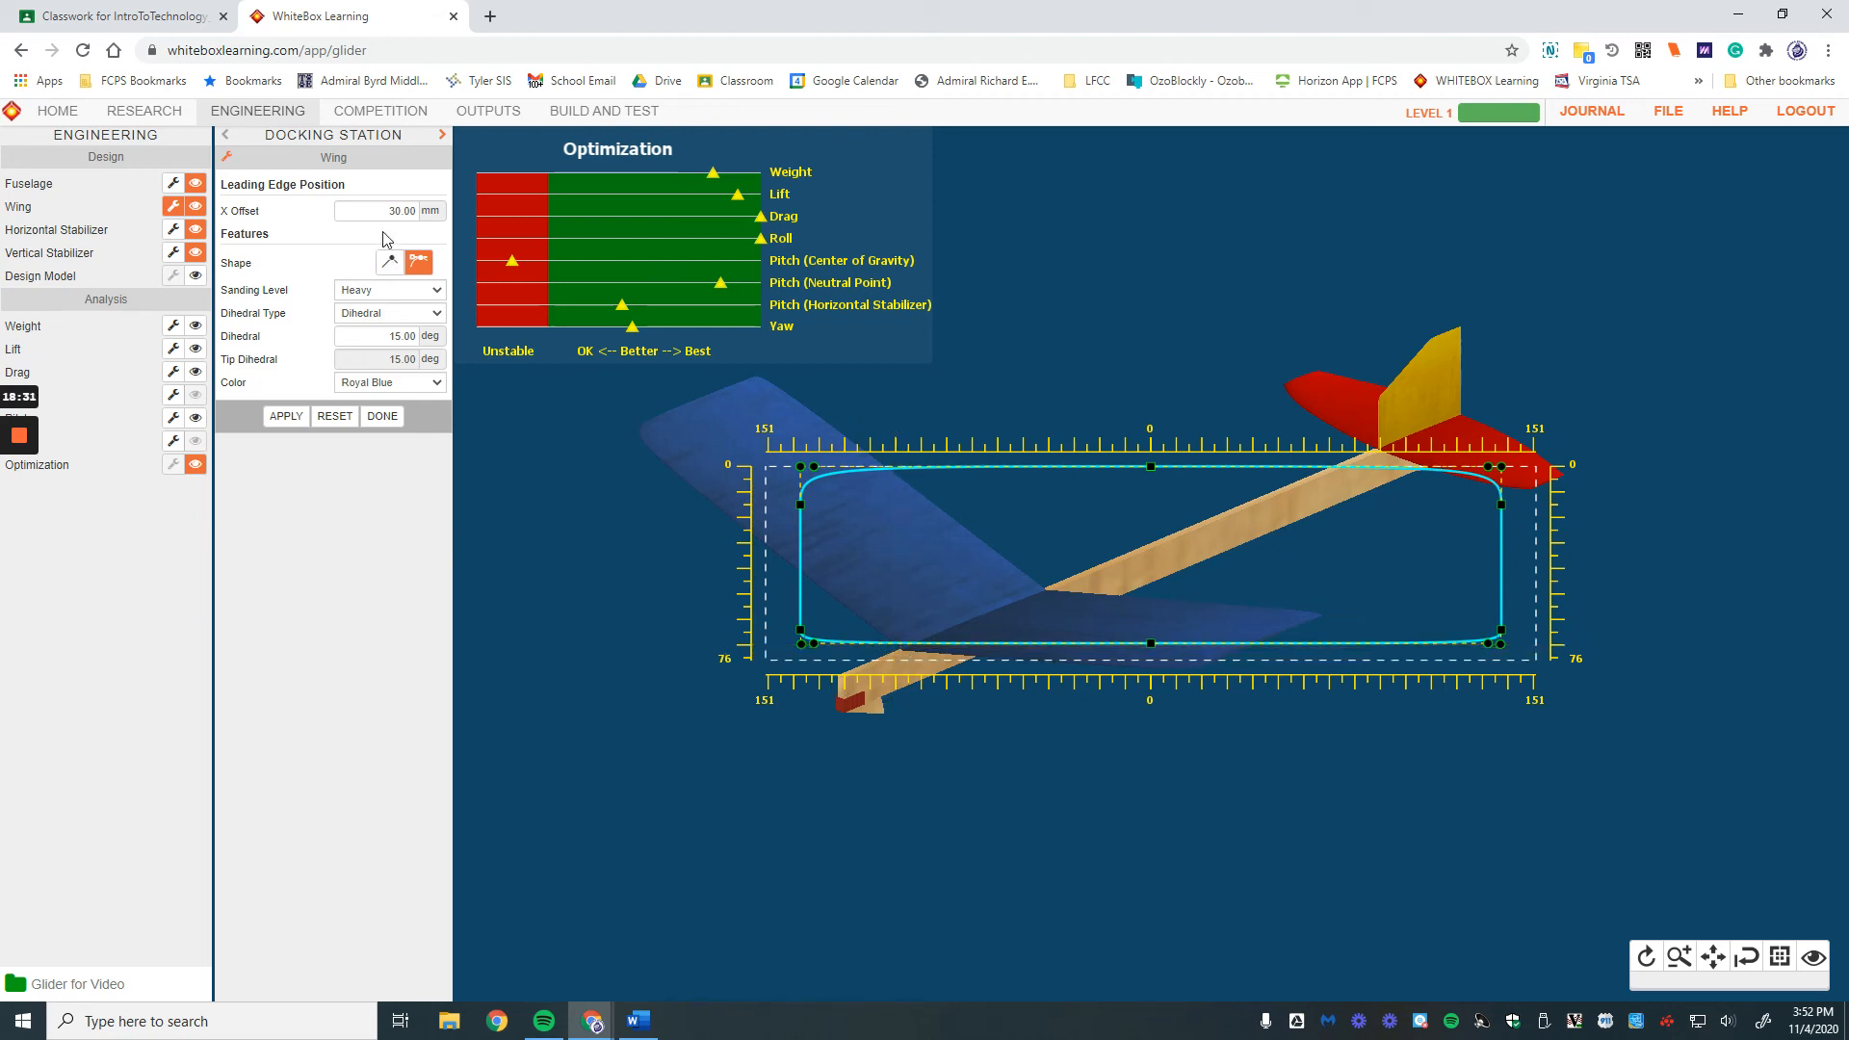
pyautogui.doubleClick(381, 211)
pyautogui.write('90')
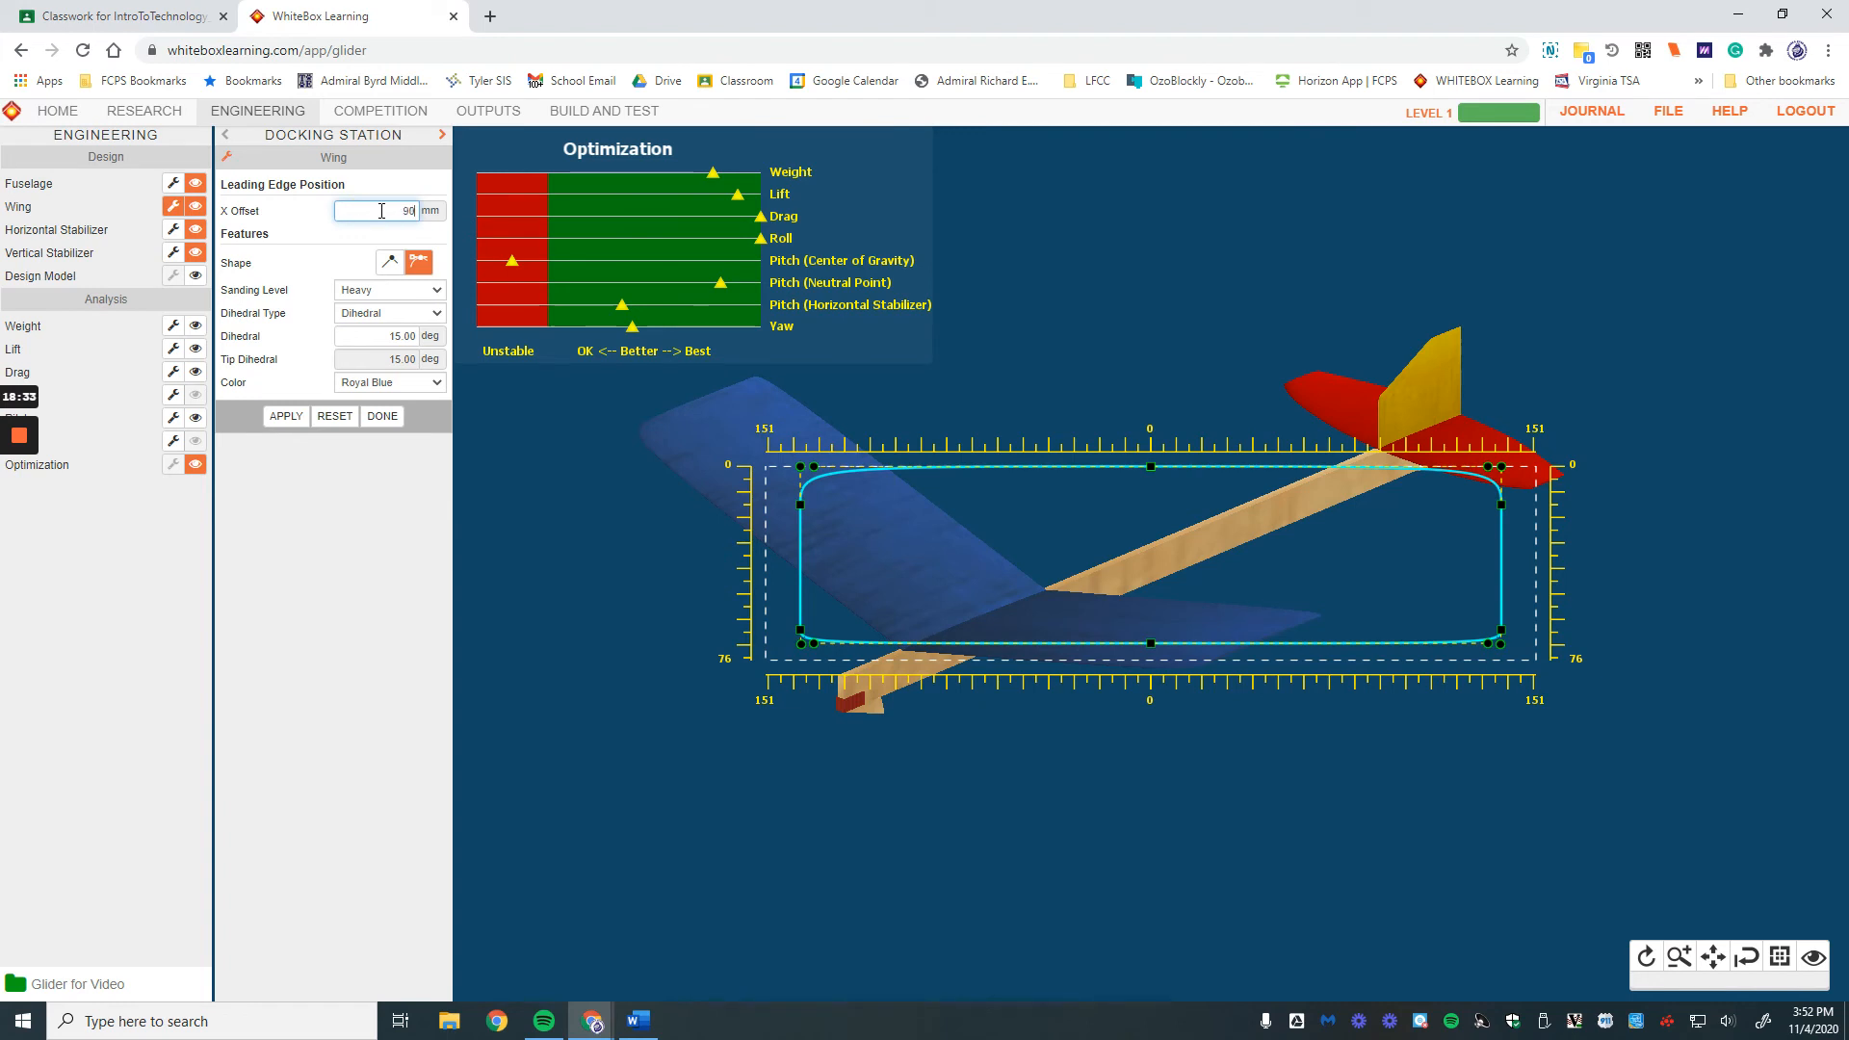
pyautogui.click(296, 417)
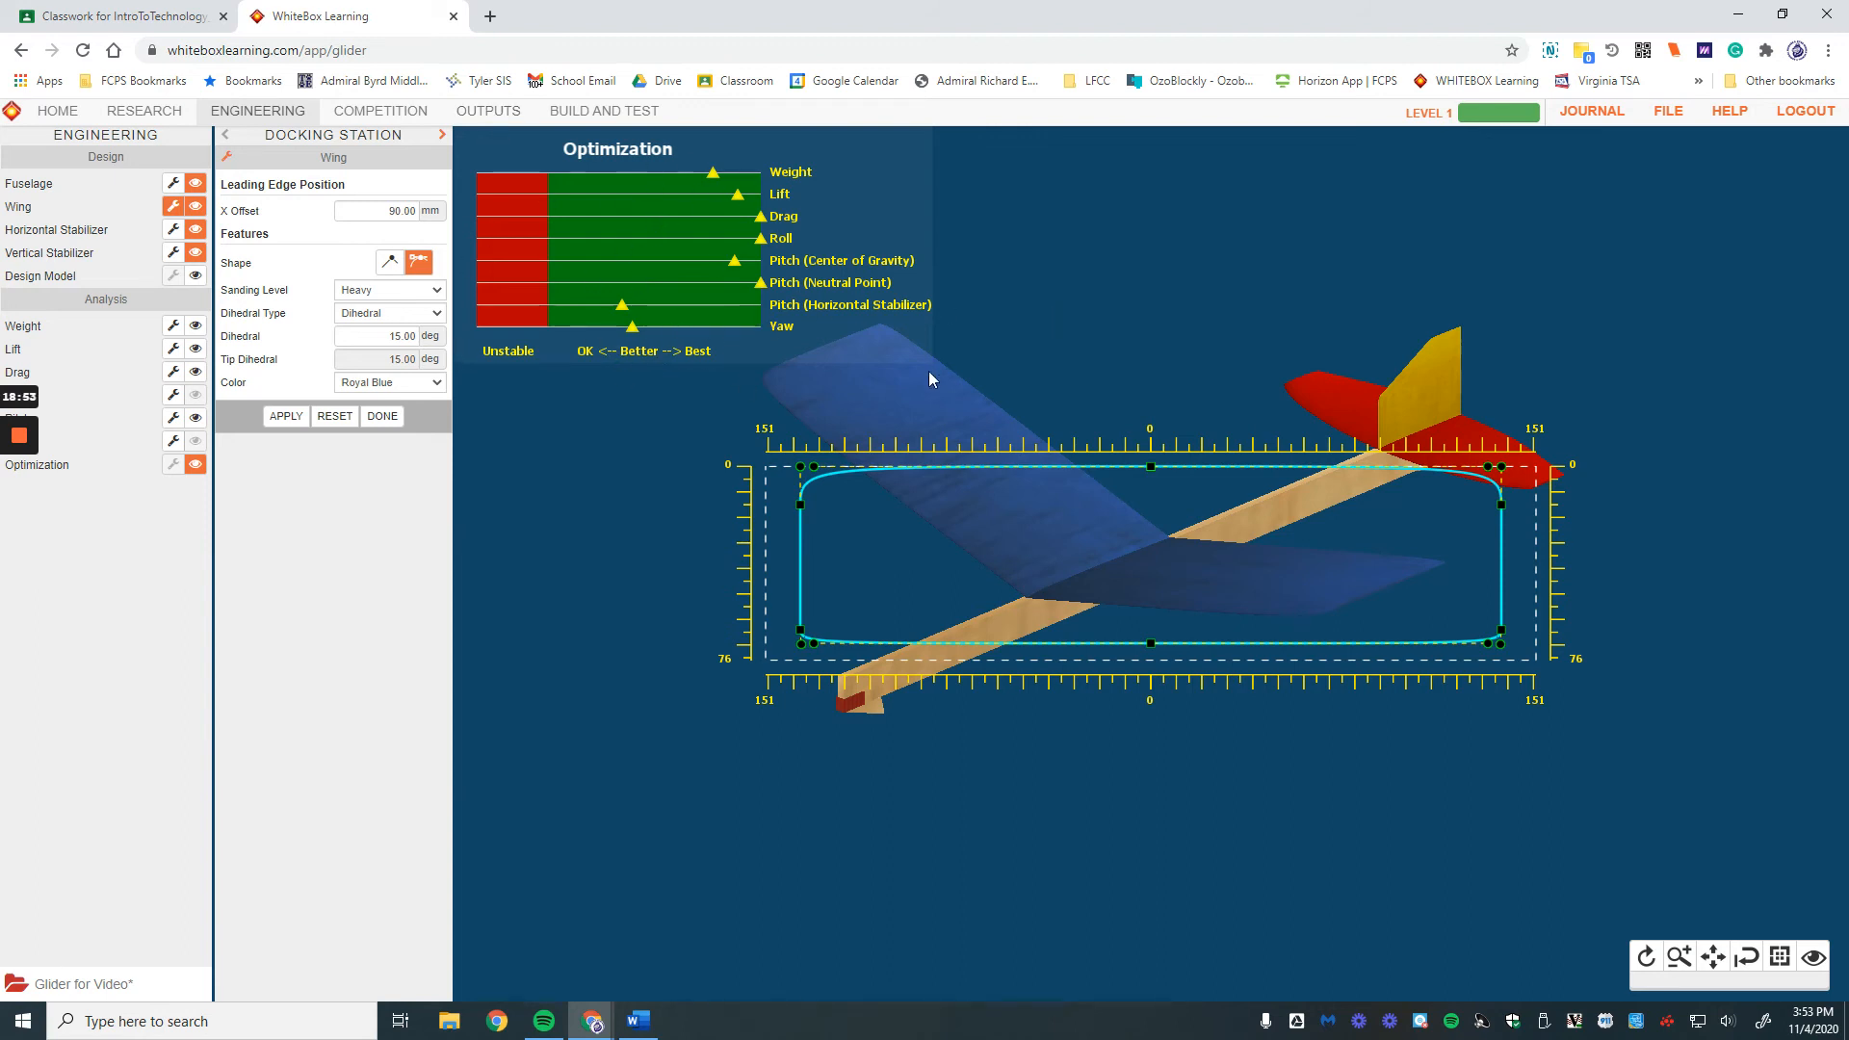
pyautogui.click(395, 418)
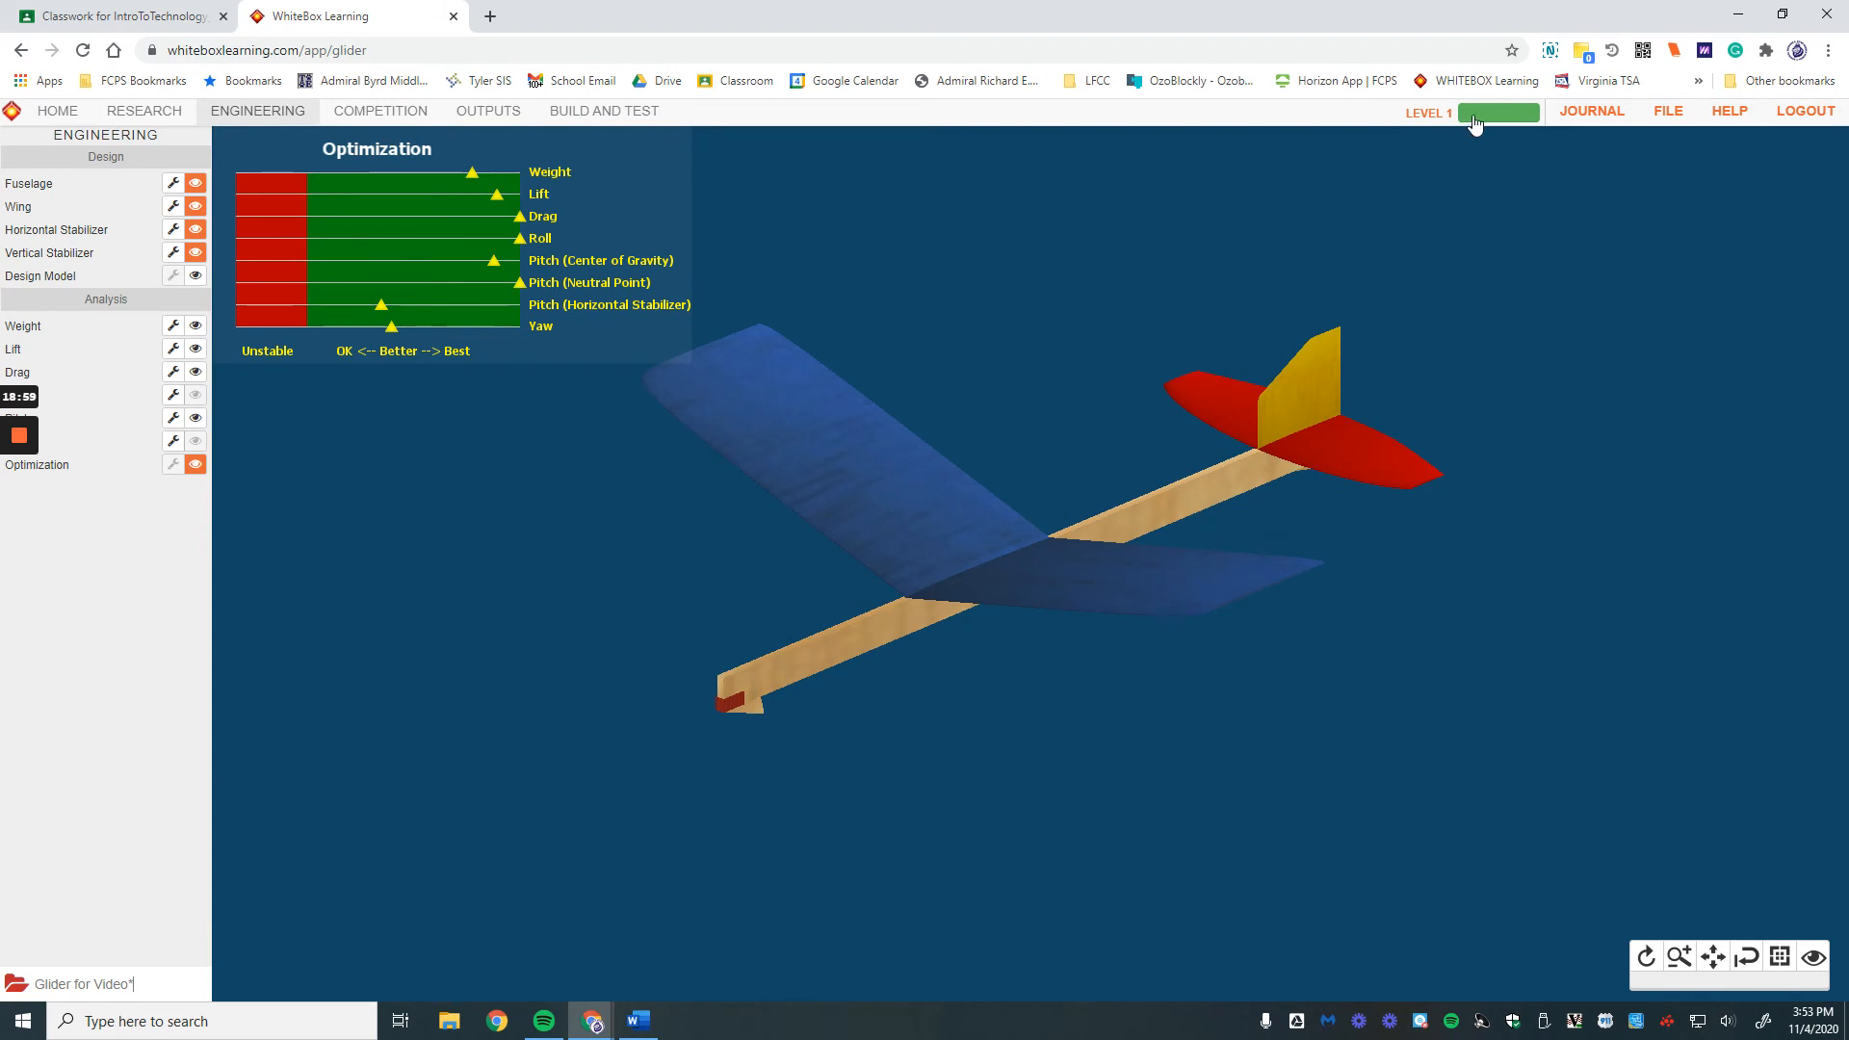
# Step: Save the design with the note 'Initial design - partially optimized' via Save and Enter Competition
pyautogui.click(1668, 111)
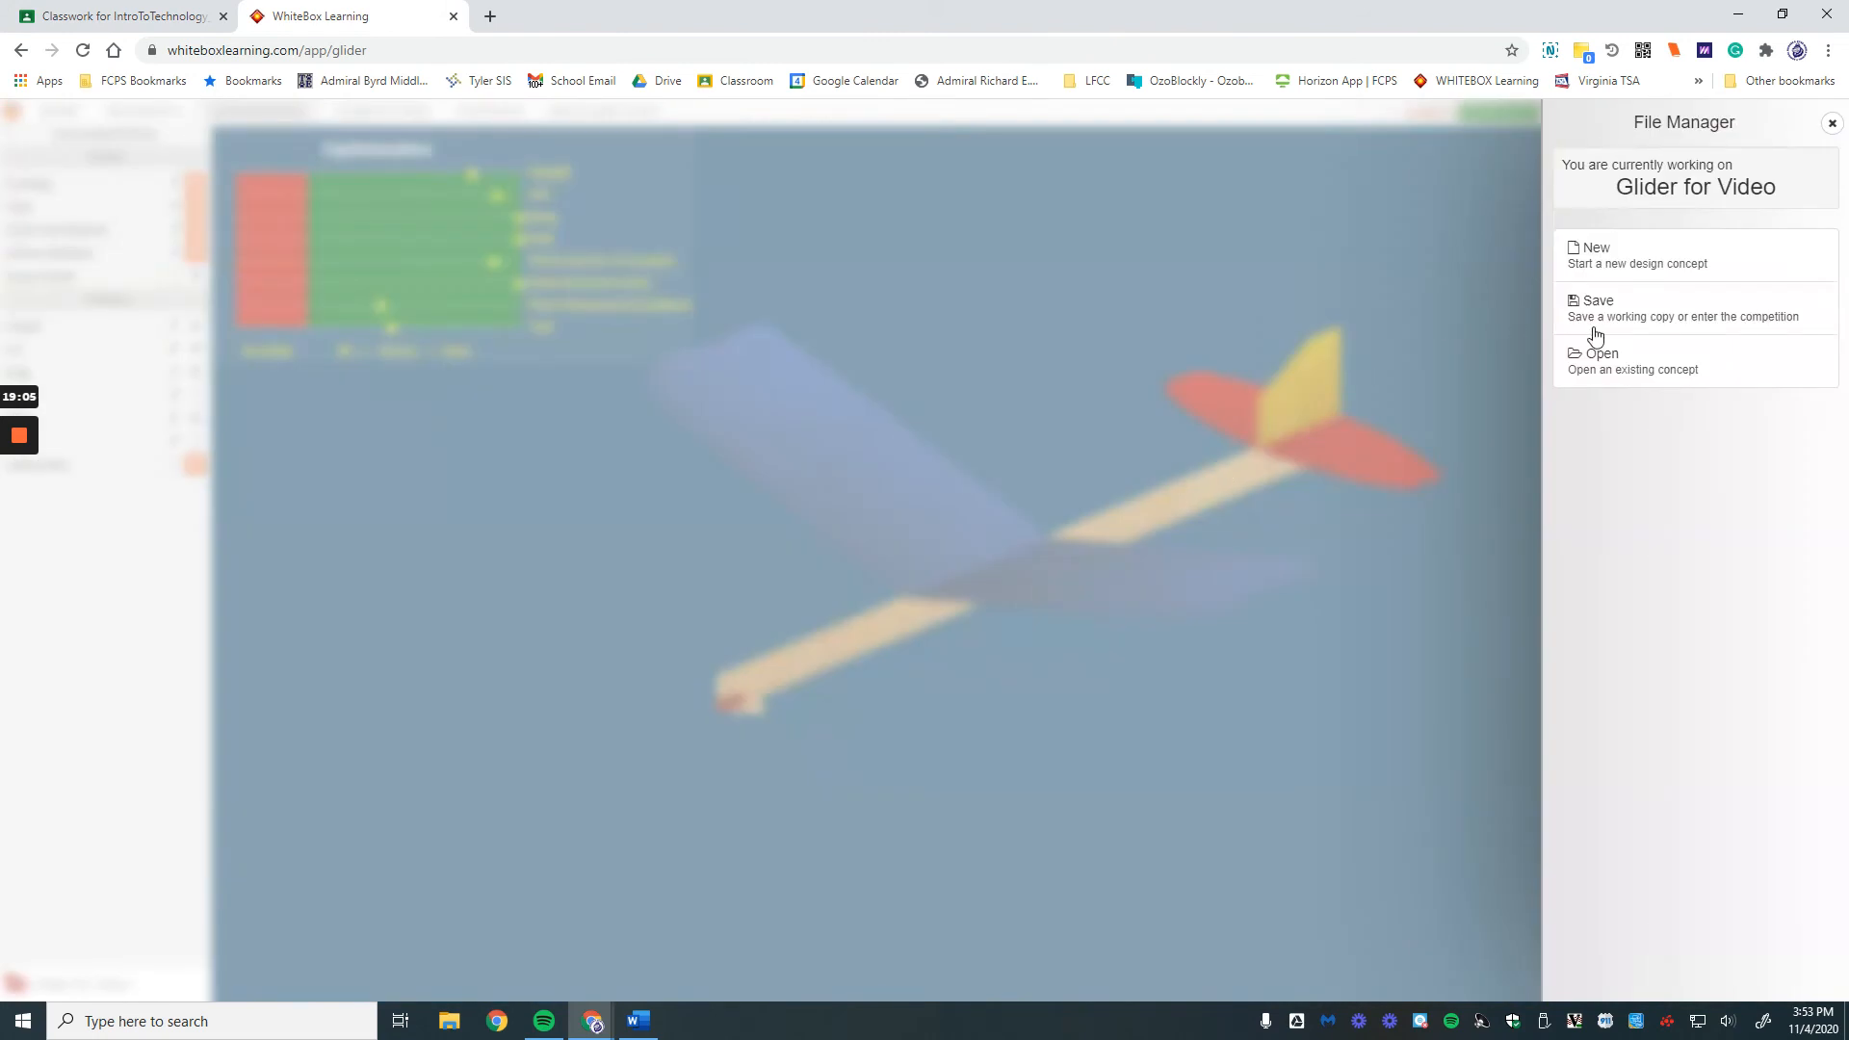
pyautogui.click(1595, 331)
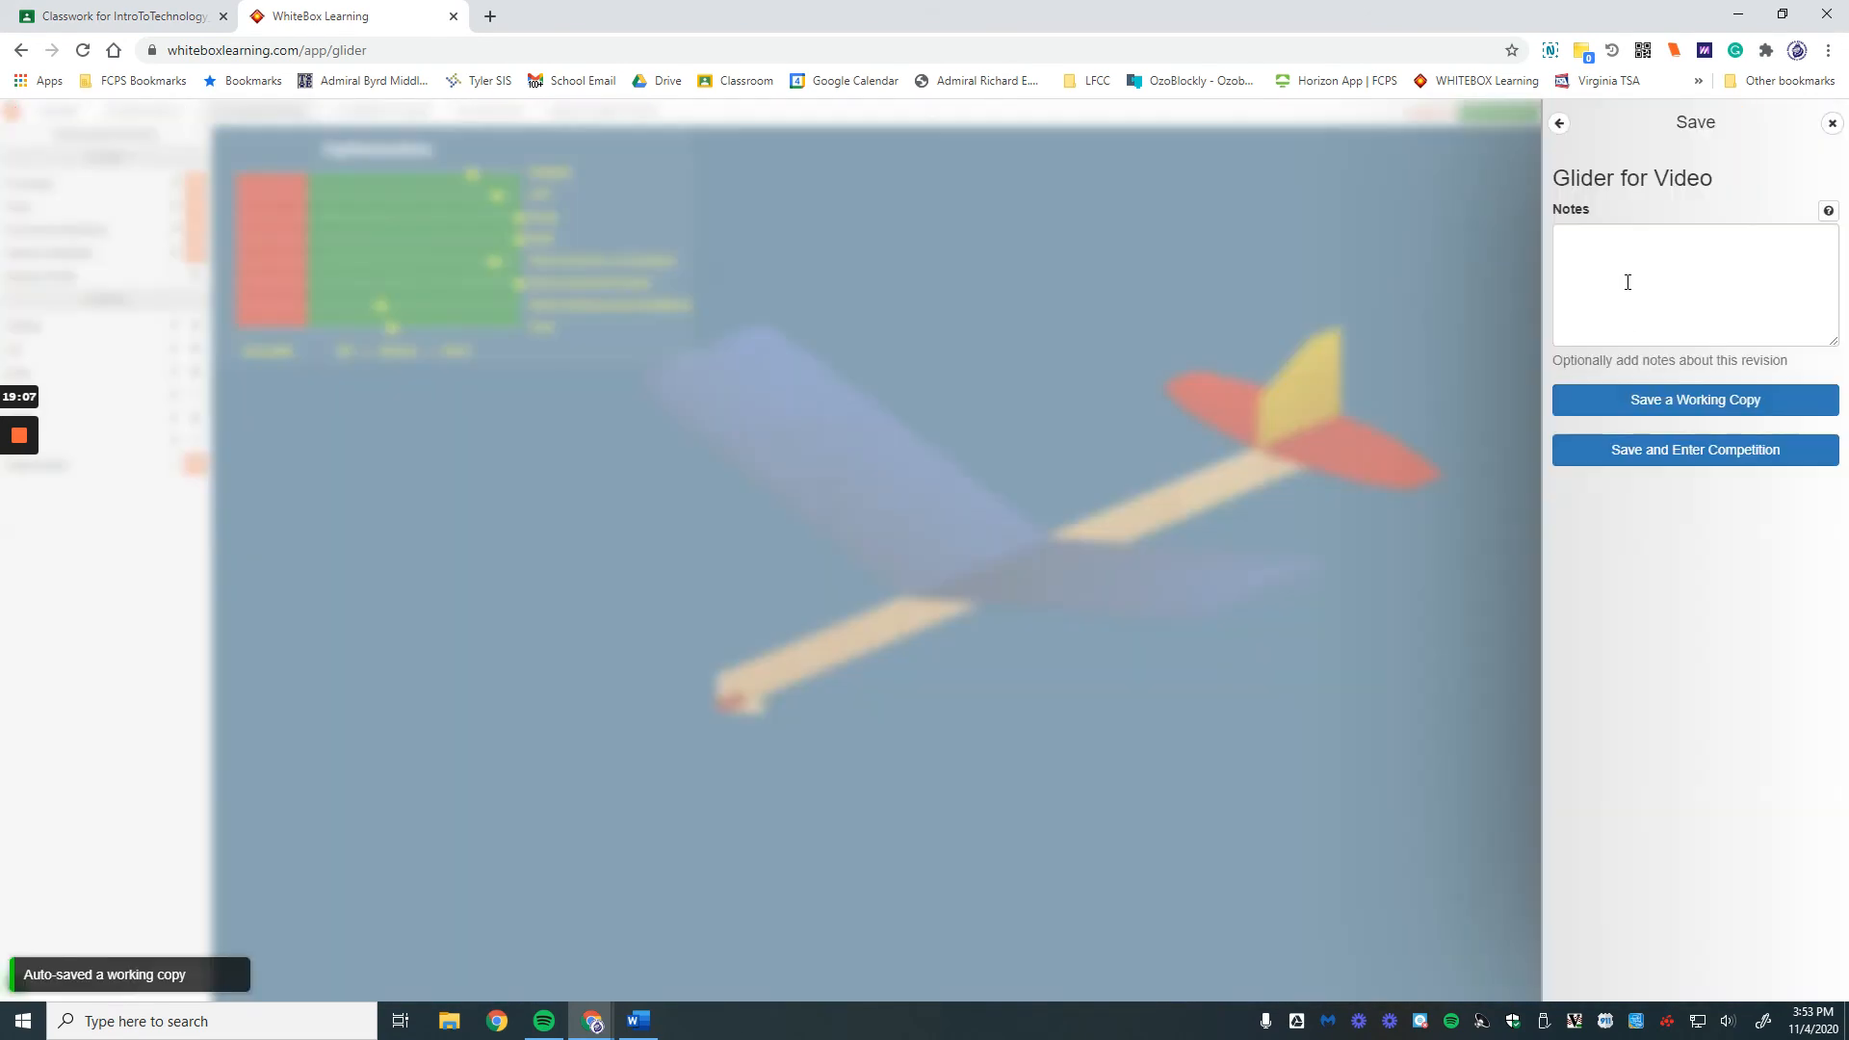
pyautogui.click(1627, 282)
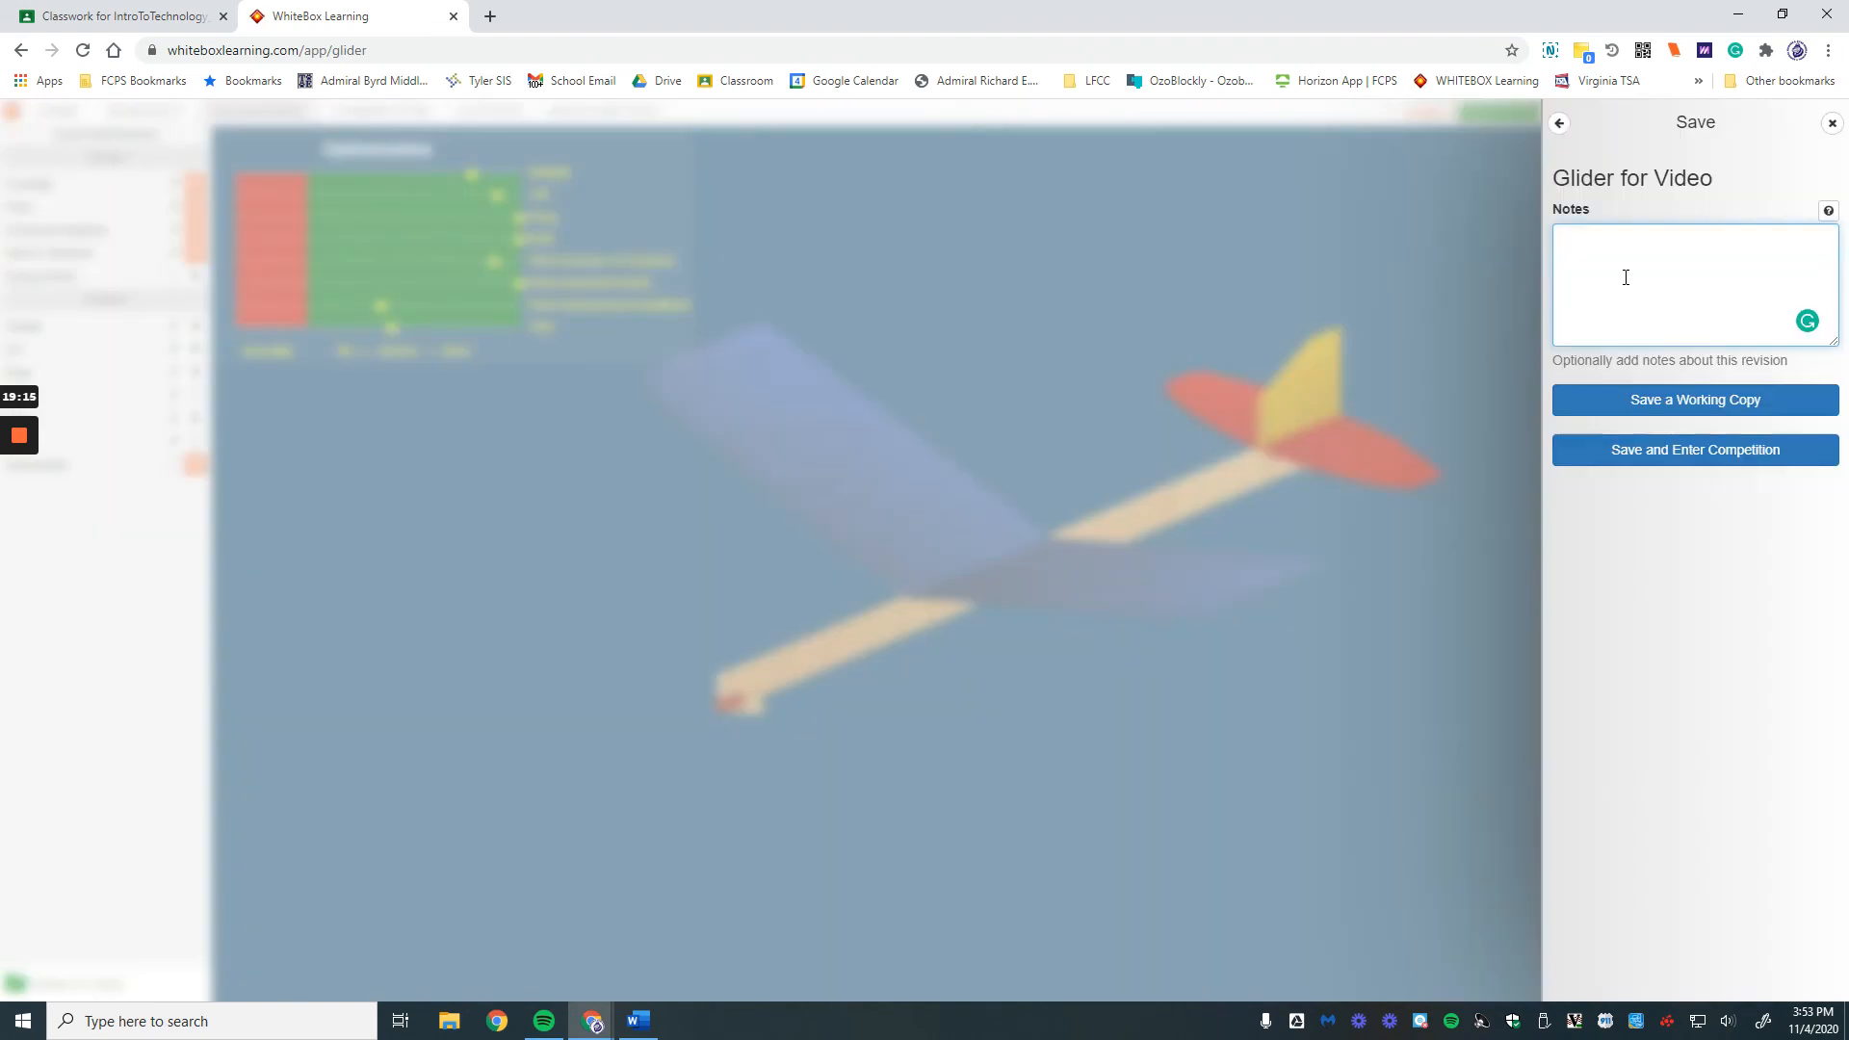
pyautogui.write('tial')
pyautogui.write('design')
pyautogui.write('-')
pyautogui.write('par')
pyautogui.write('tu')
pyautogui.press('BackSpace')
pyautogui.write('iall')
pyautogui.write('y')
pyautogui.write('op')
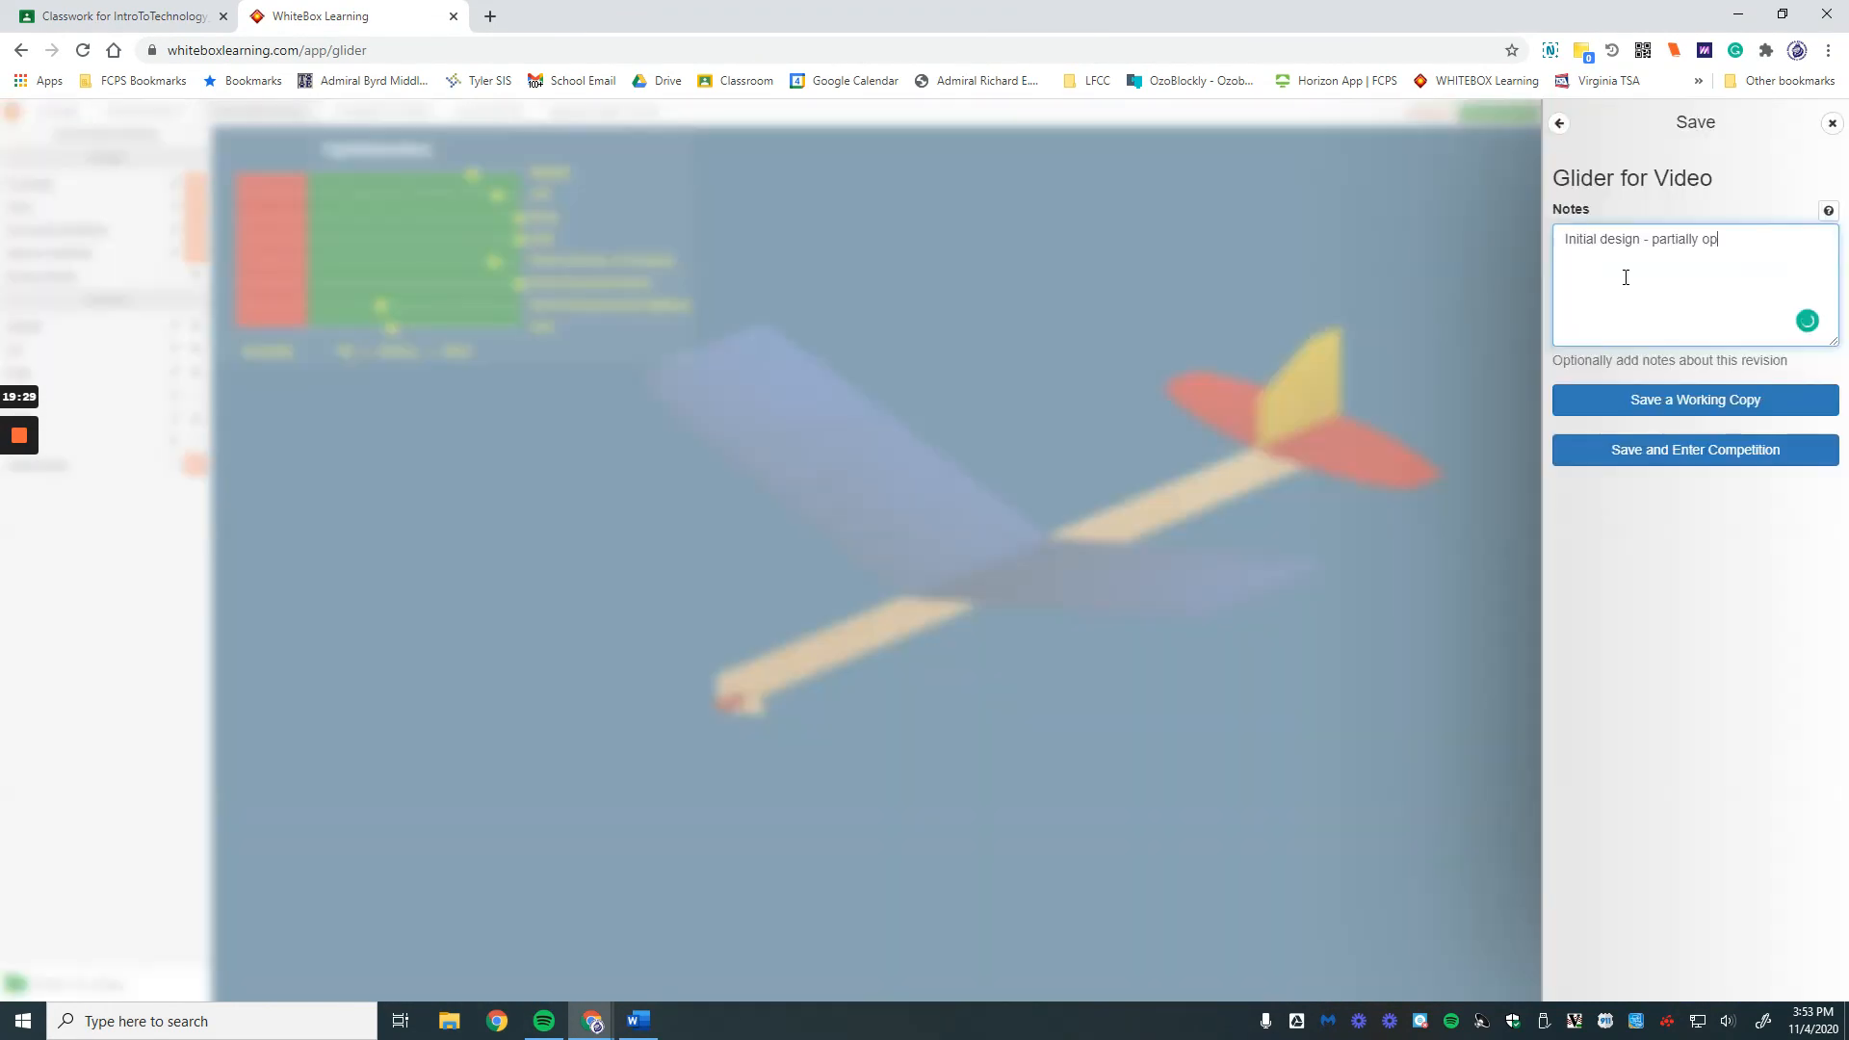
pyautogui.write('tial design - partially opti')
pyautogui.write('m')
pyautogui.write('ized')
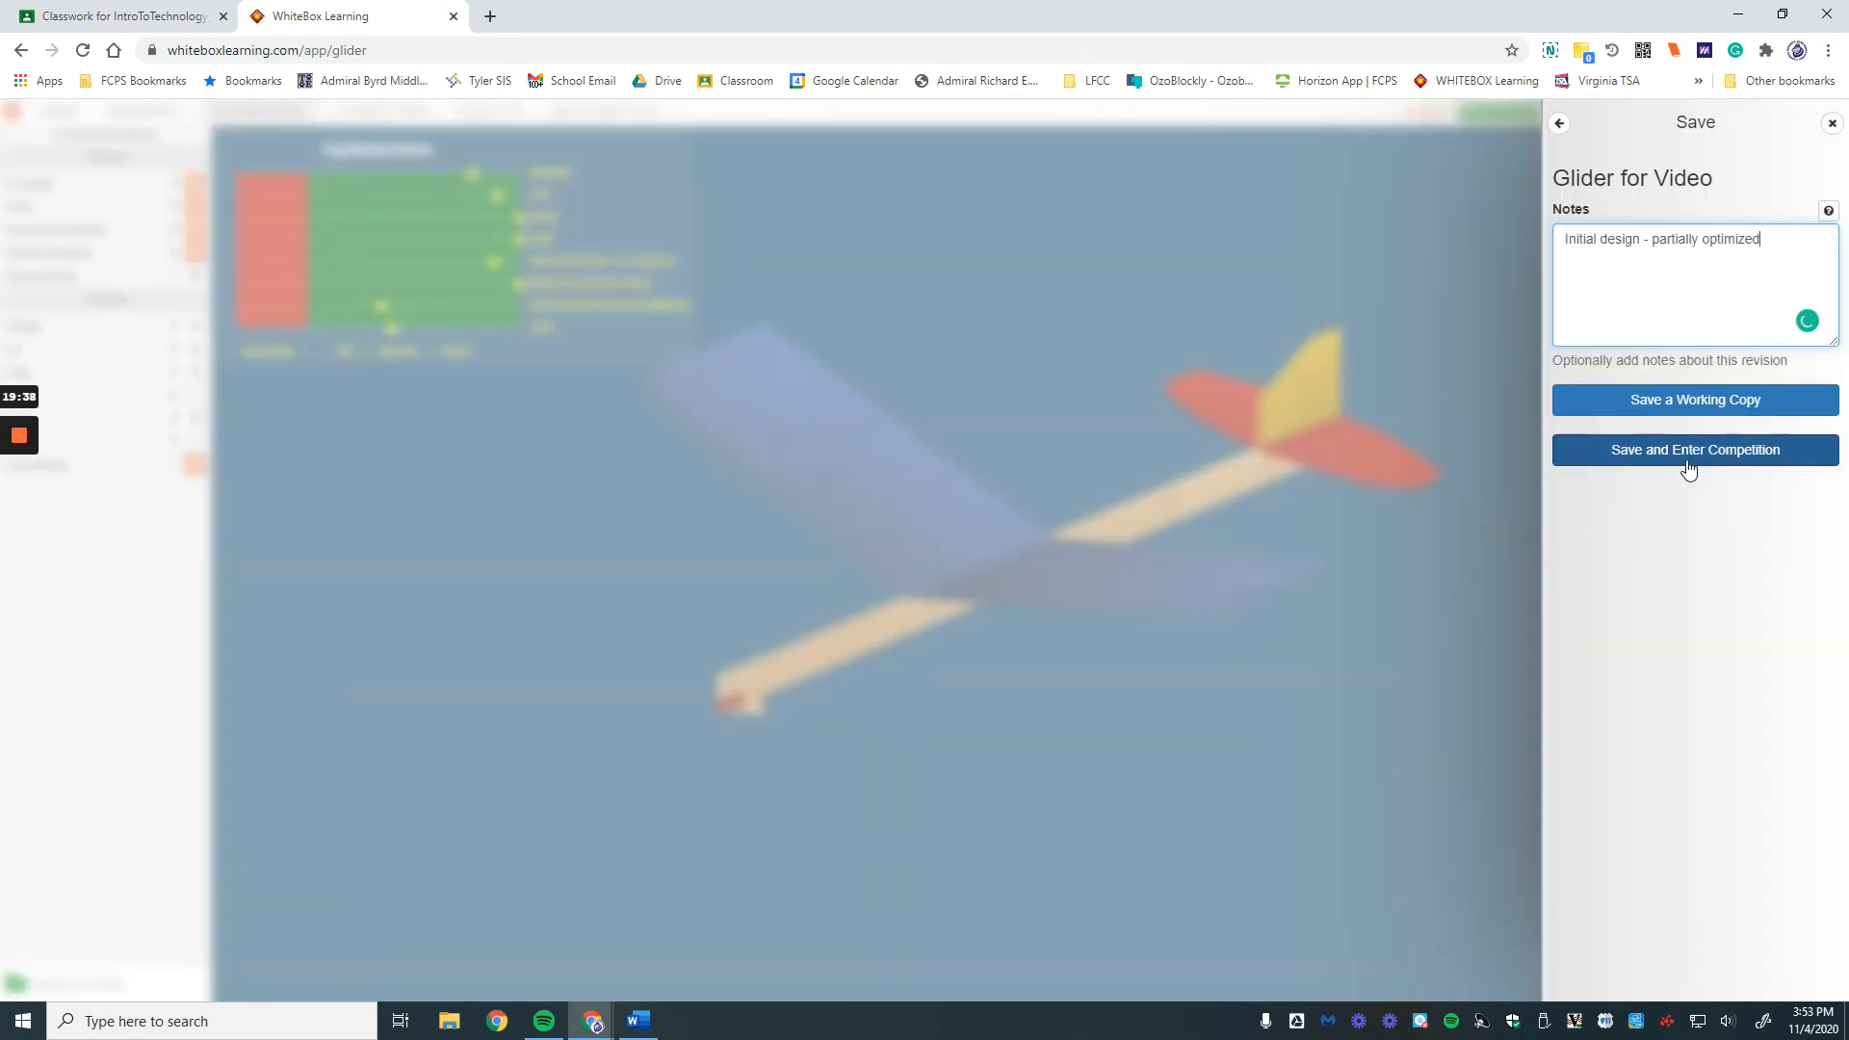
pyautogui.click(1685, 457)
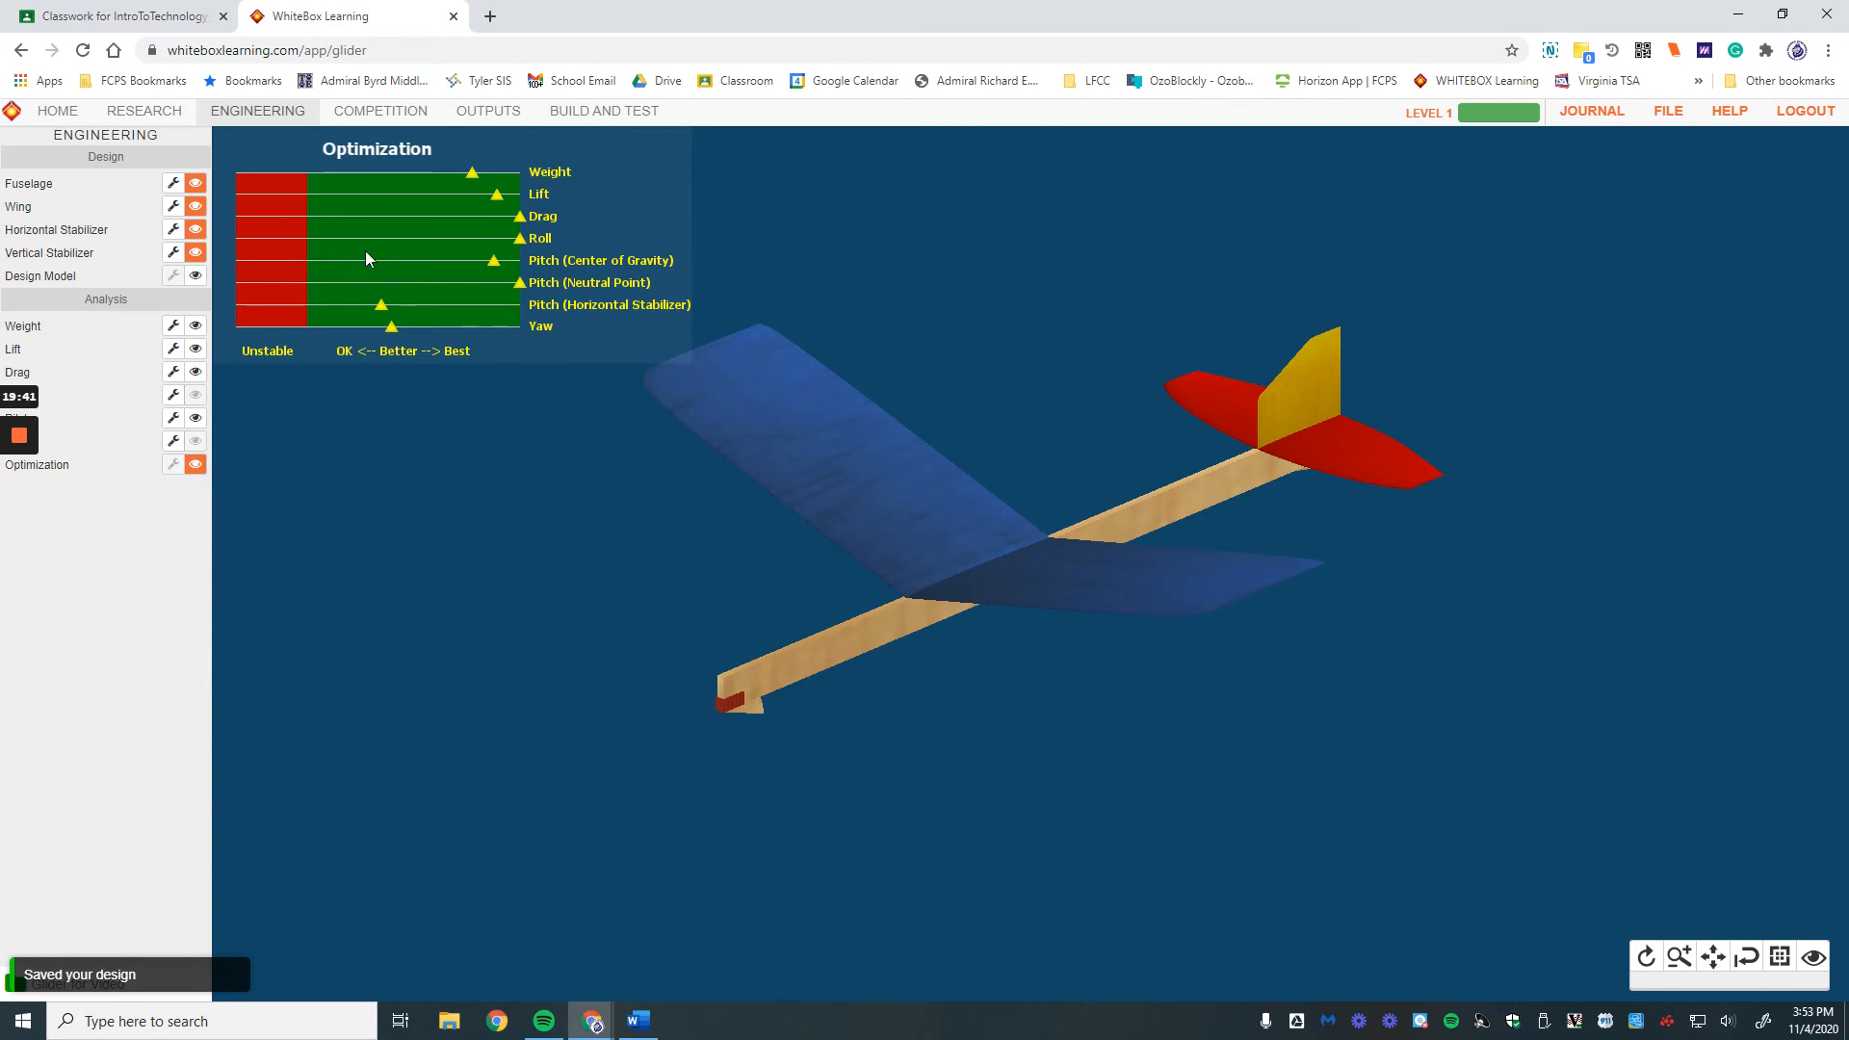
# Step: In Competition, stage Glider for Video as Contender 1
pyautogui.click(385, 112)
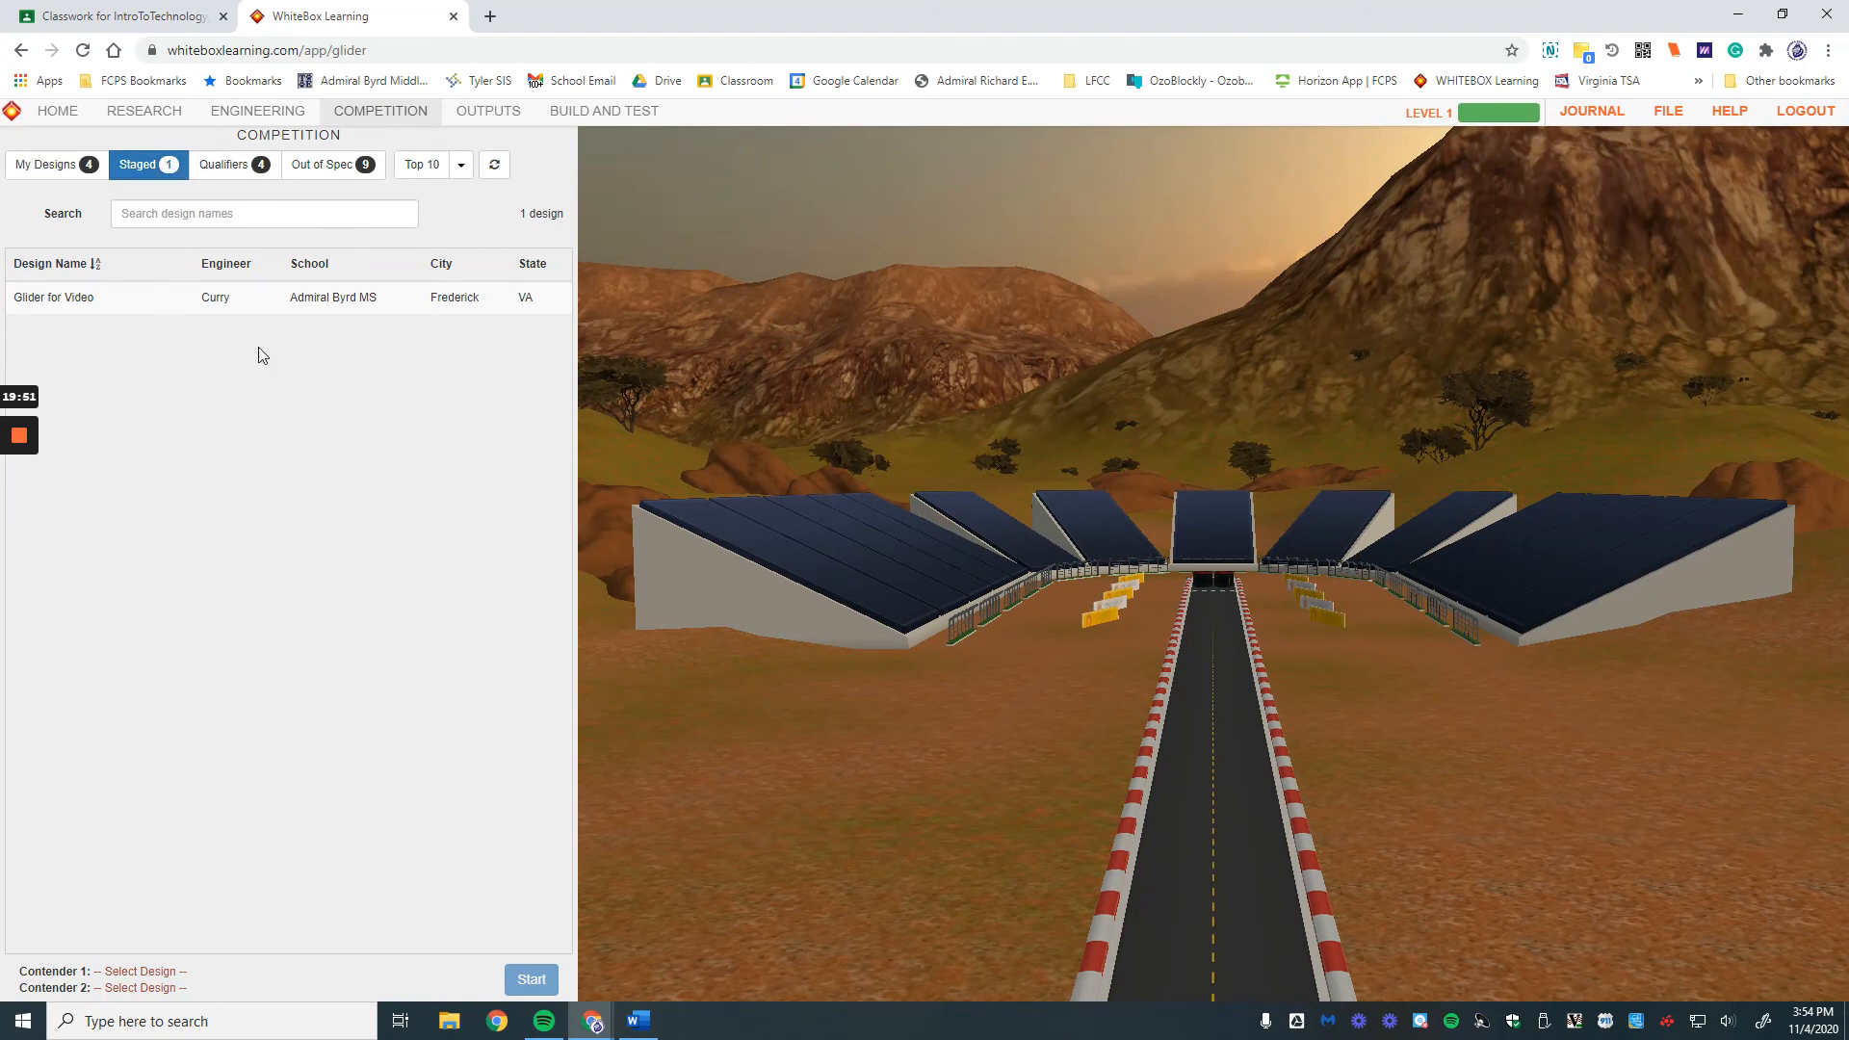
pyautogui.click(63, 298)
pyautogui.click(259, 301)
# Step: Review the Design Specifications report, then return to Competition
pyautogui.click(481, 115)
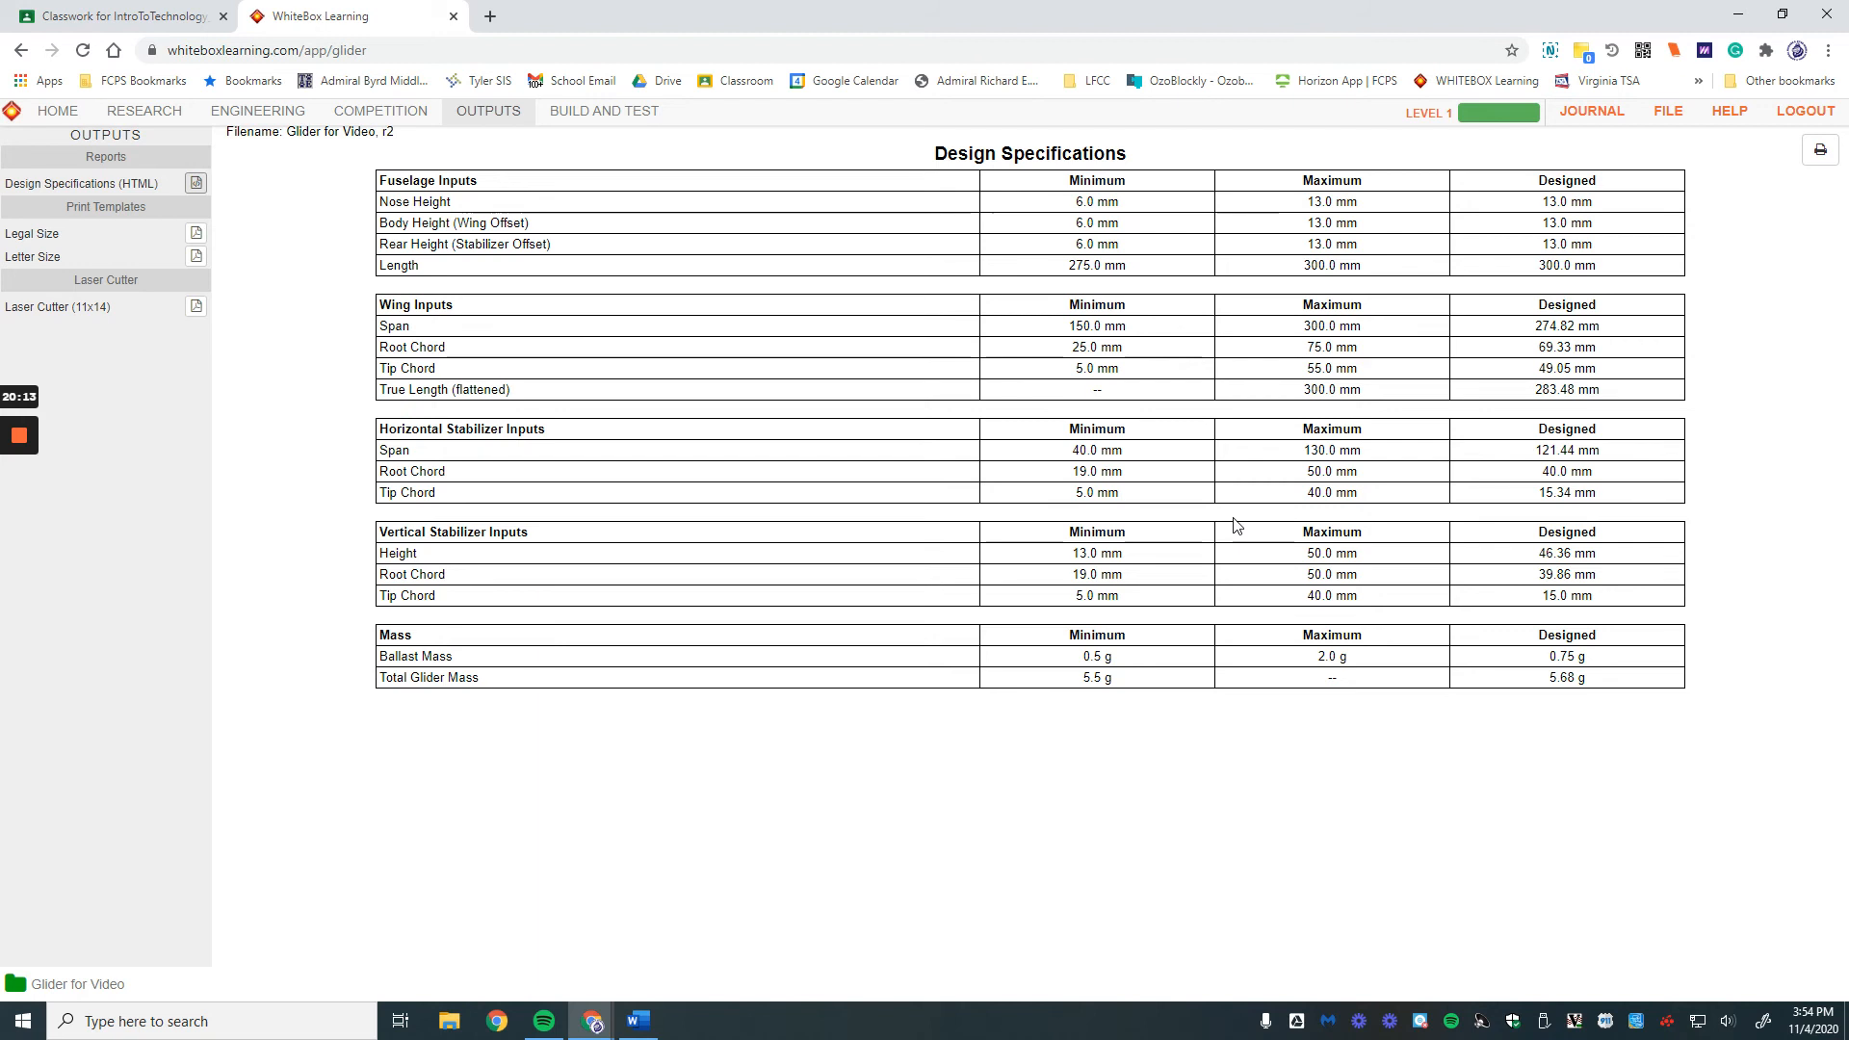
pyautogui.click(380, 111)
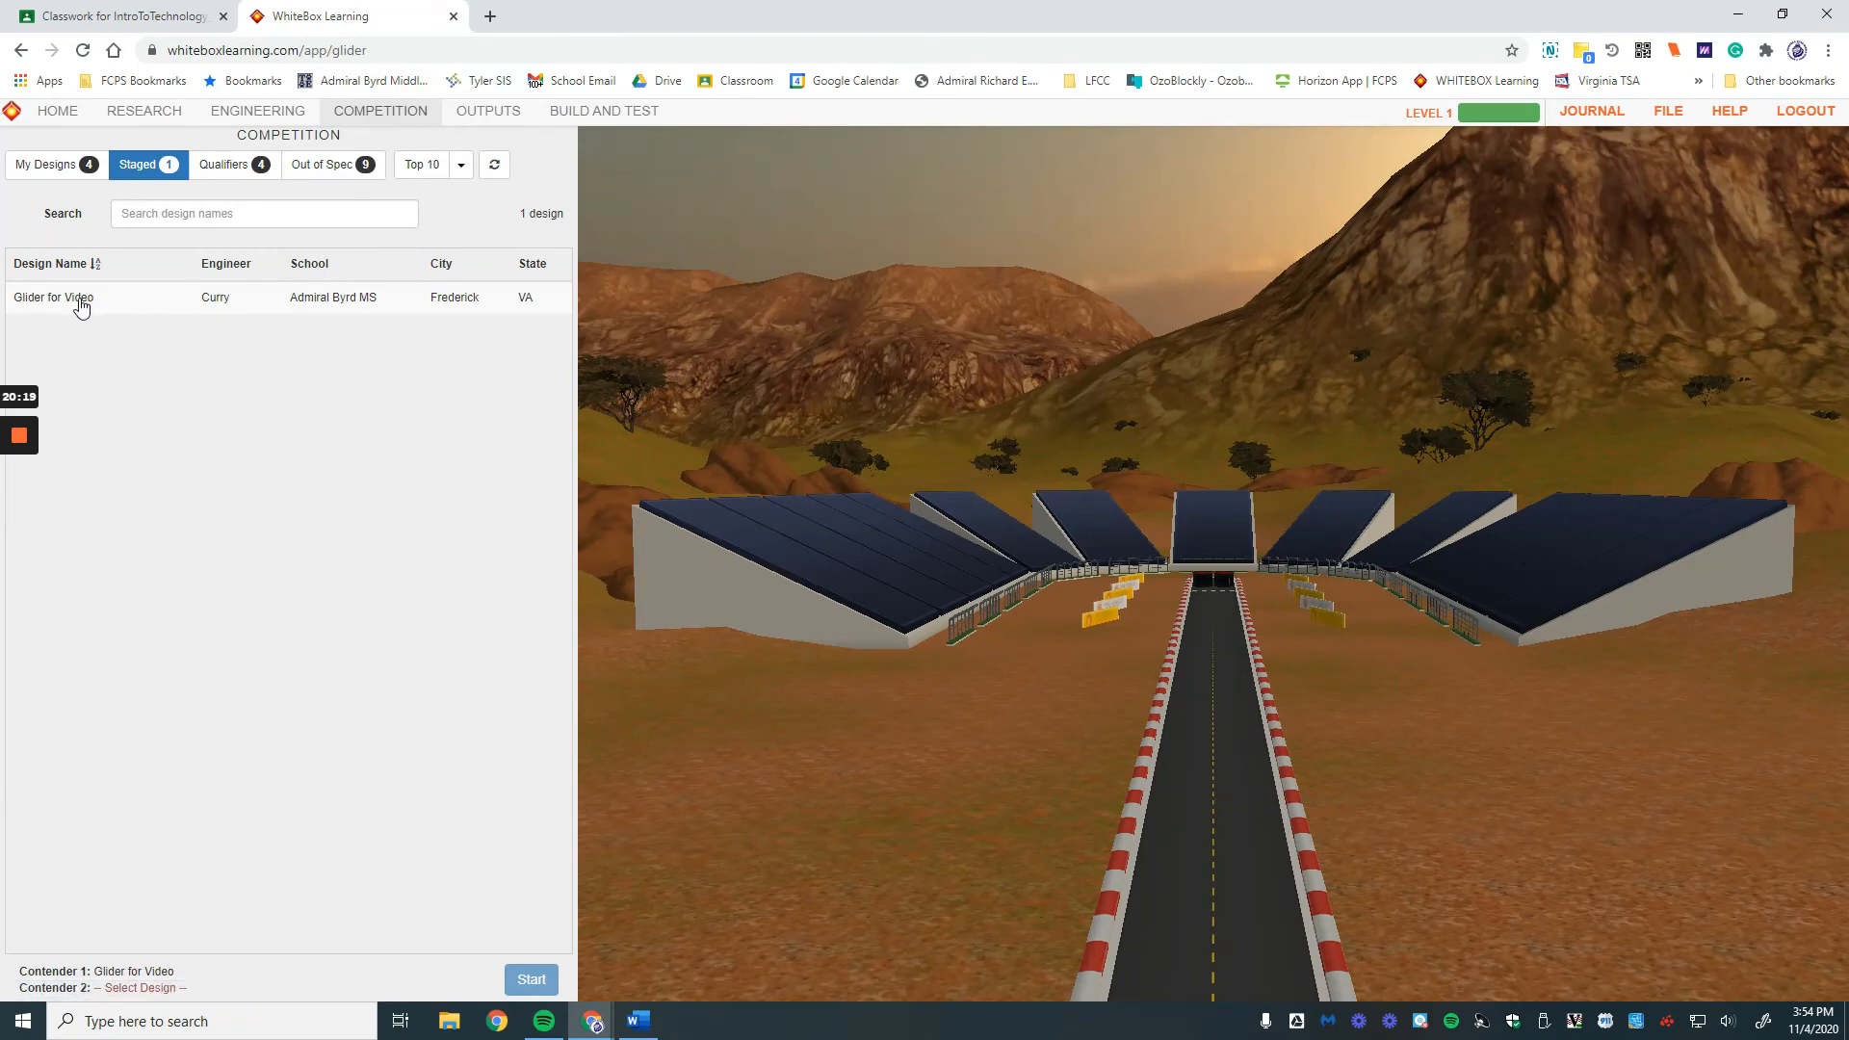
pyautogui.moveTo(94, 970); pyautogui.dragTo(177, 971)
pyautogui.click(216, 971)
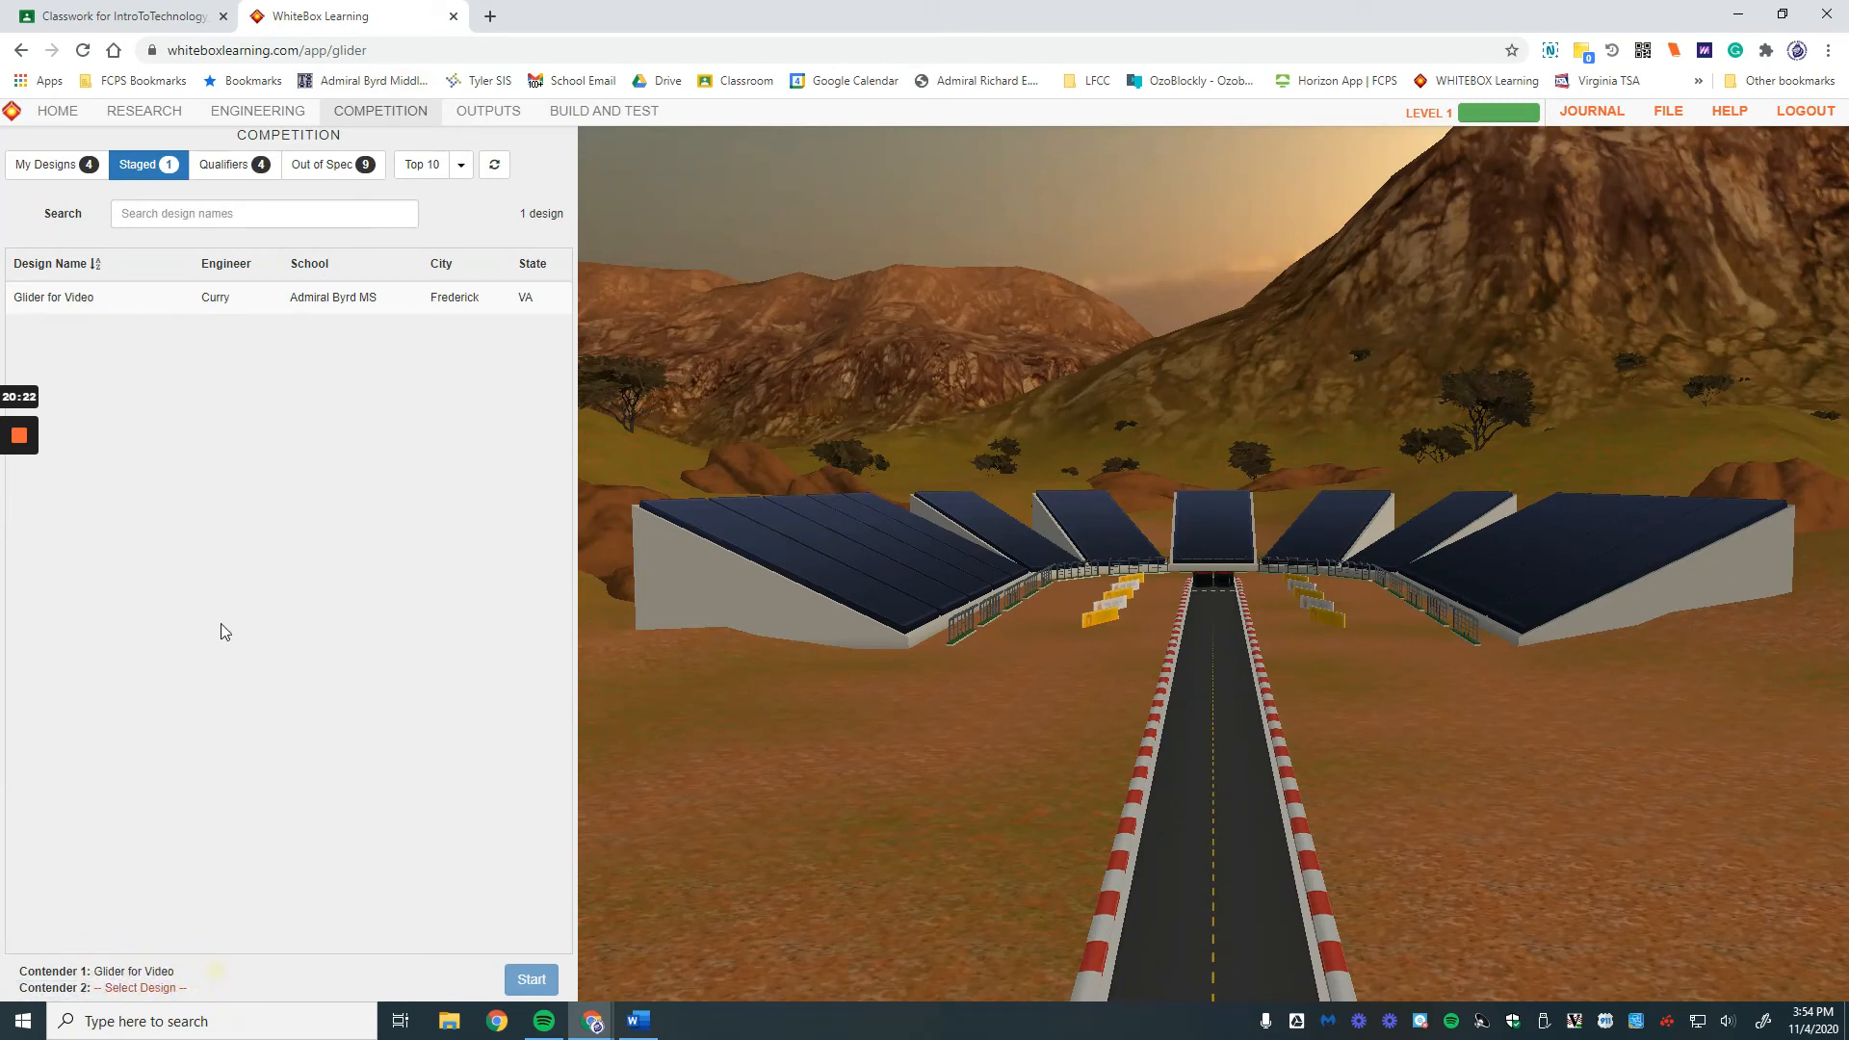
# Step: Pick carson's design from the Top 10 as Contender 2 and start the race
pyautogui.click(421, 164)
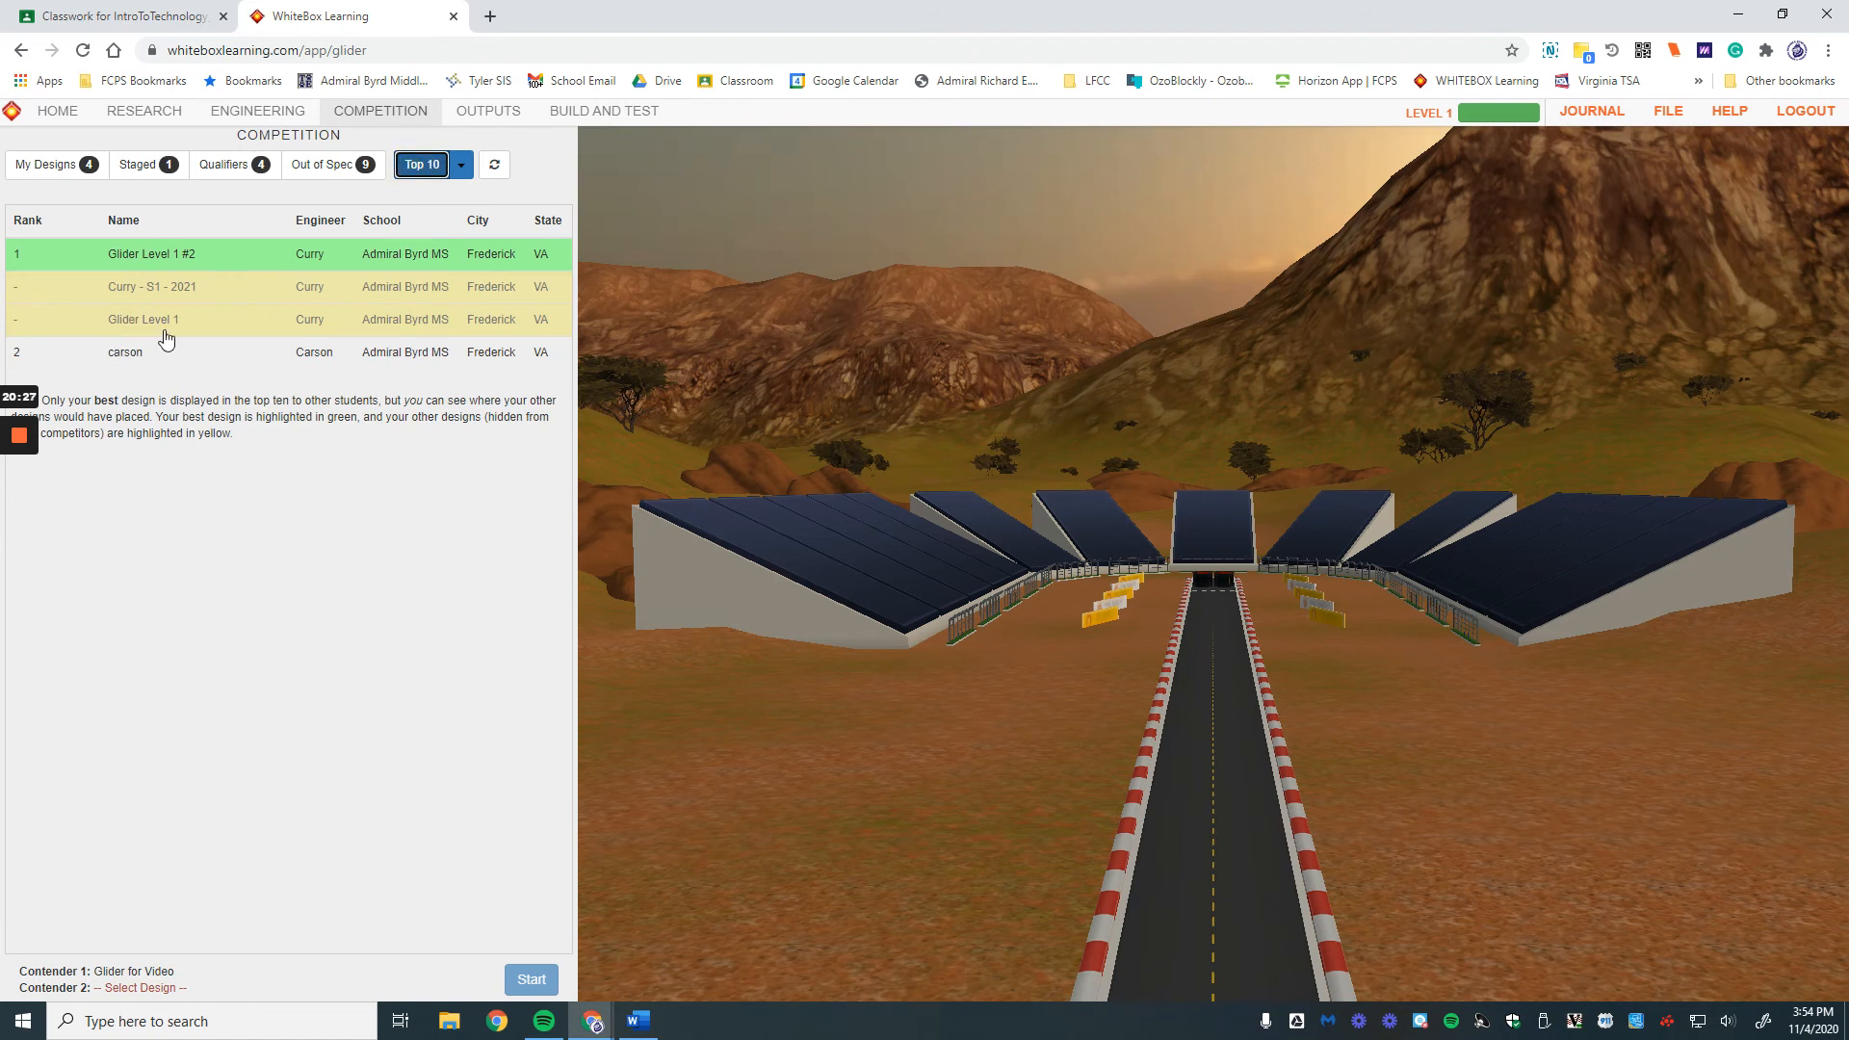
pyautogui.click(116, 357)
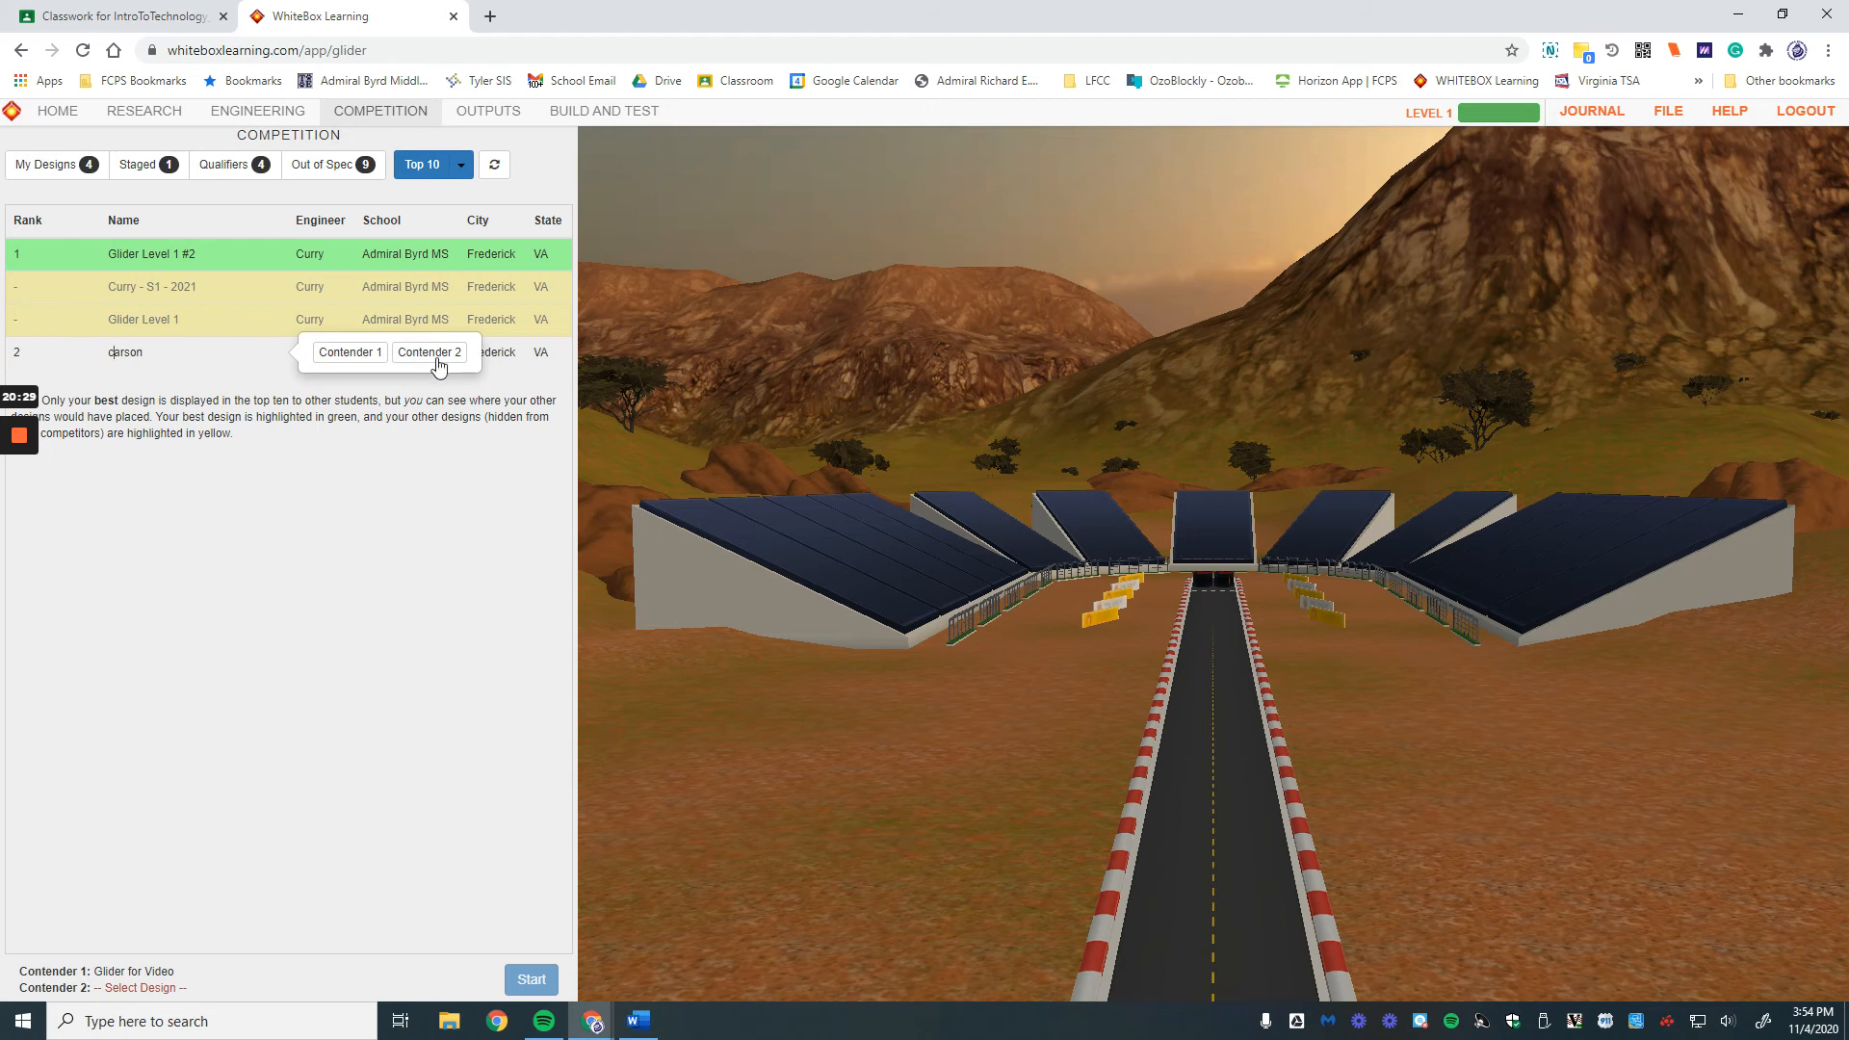
pyautogui.click(436, 364)
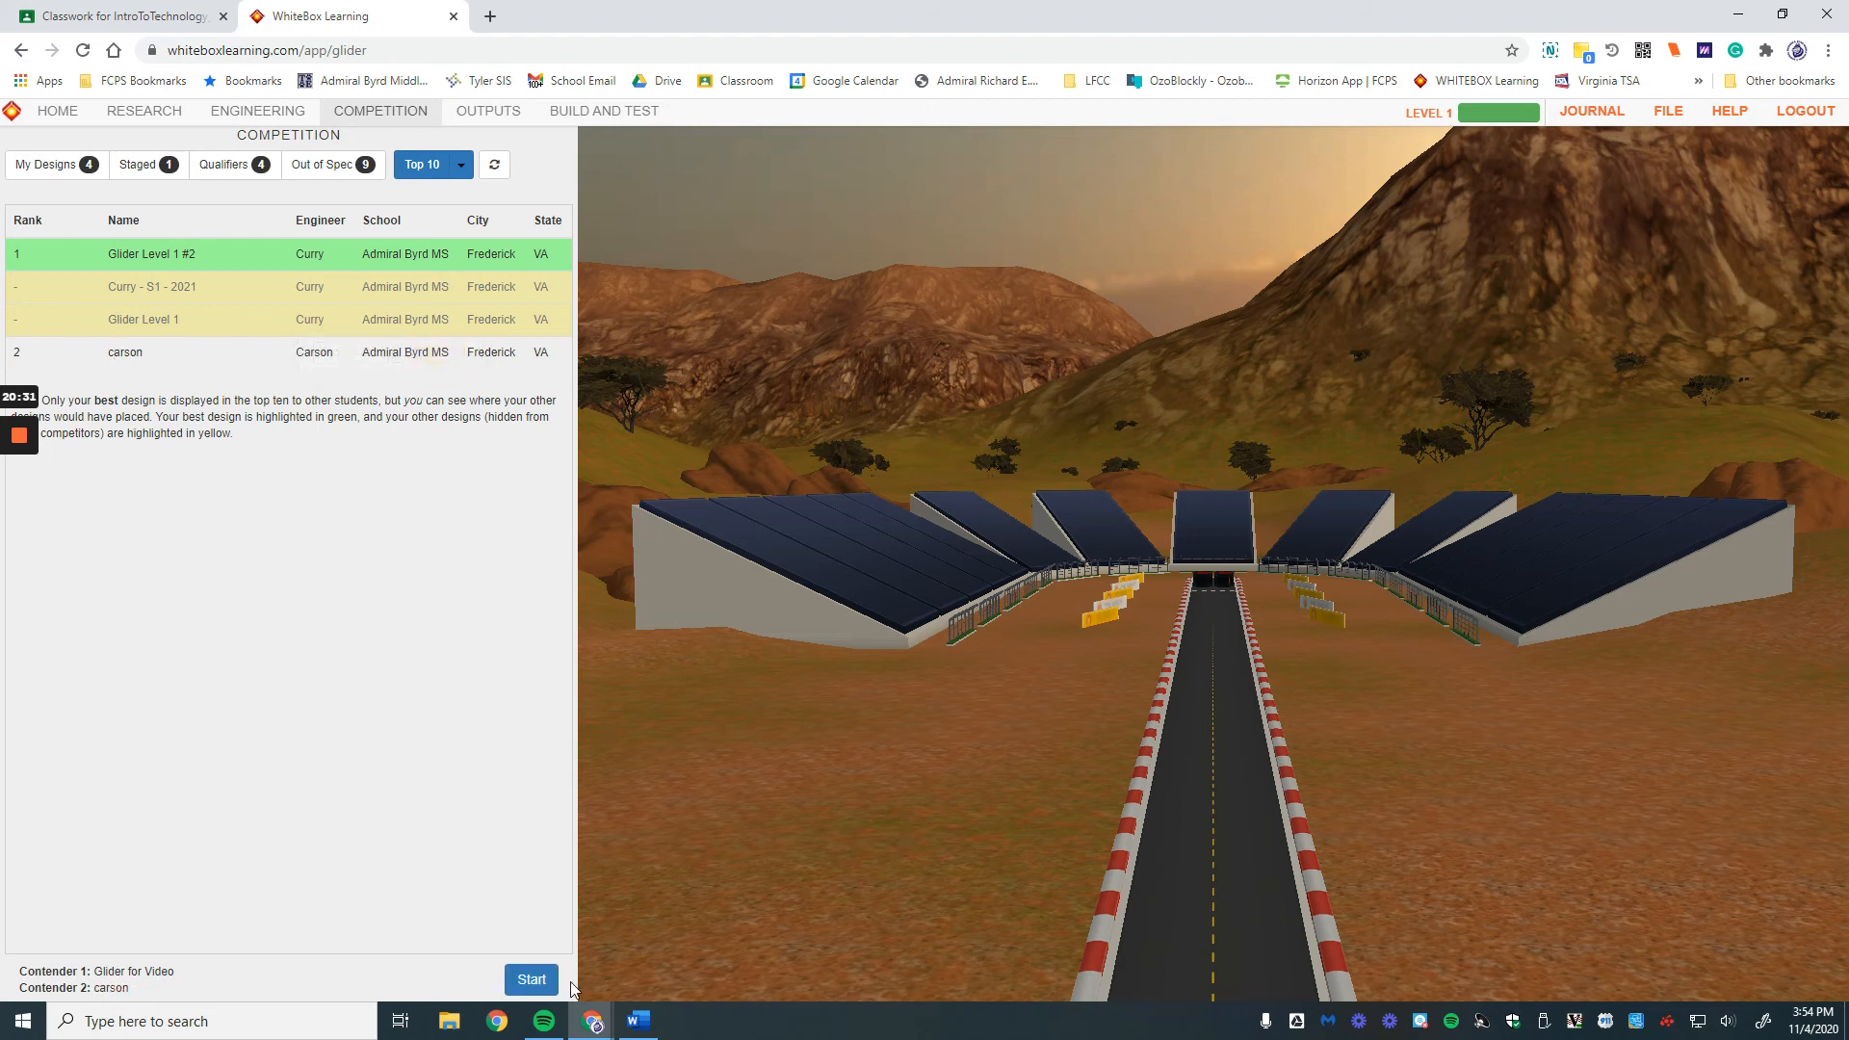
pyautogui.click(531, 979)
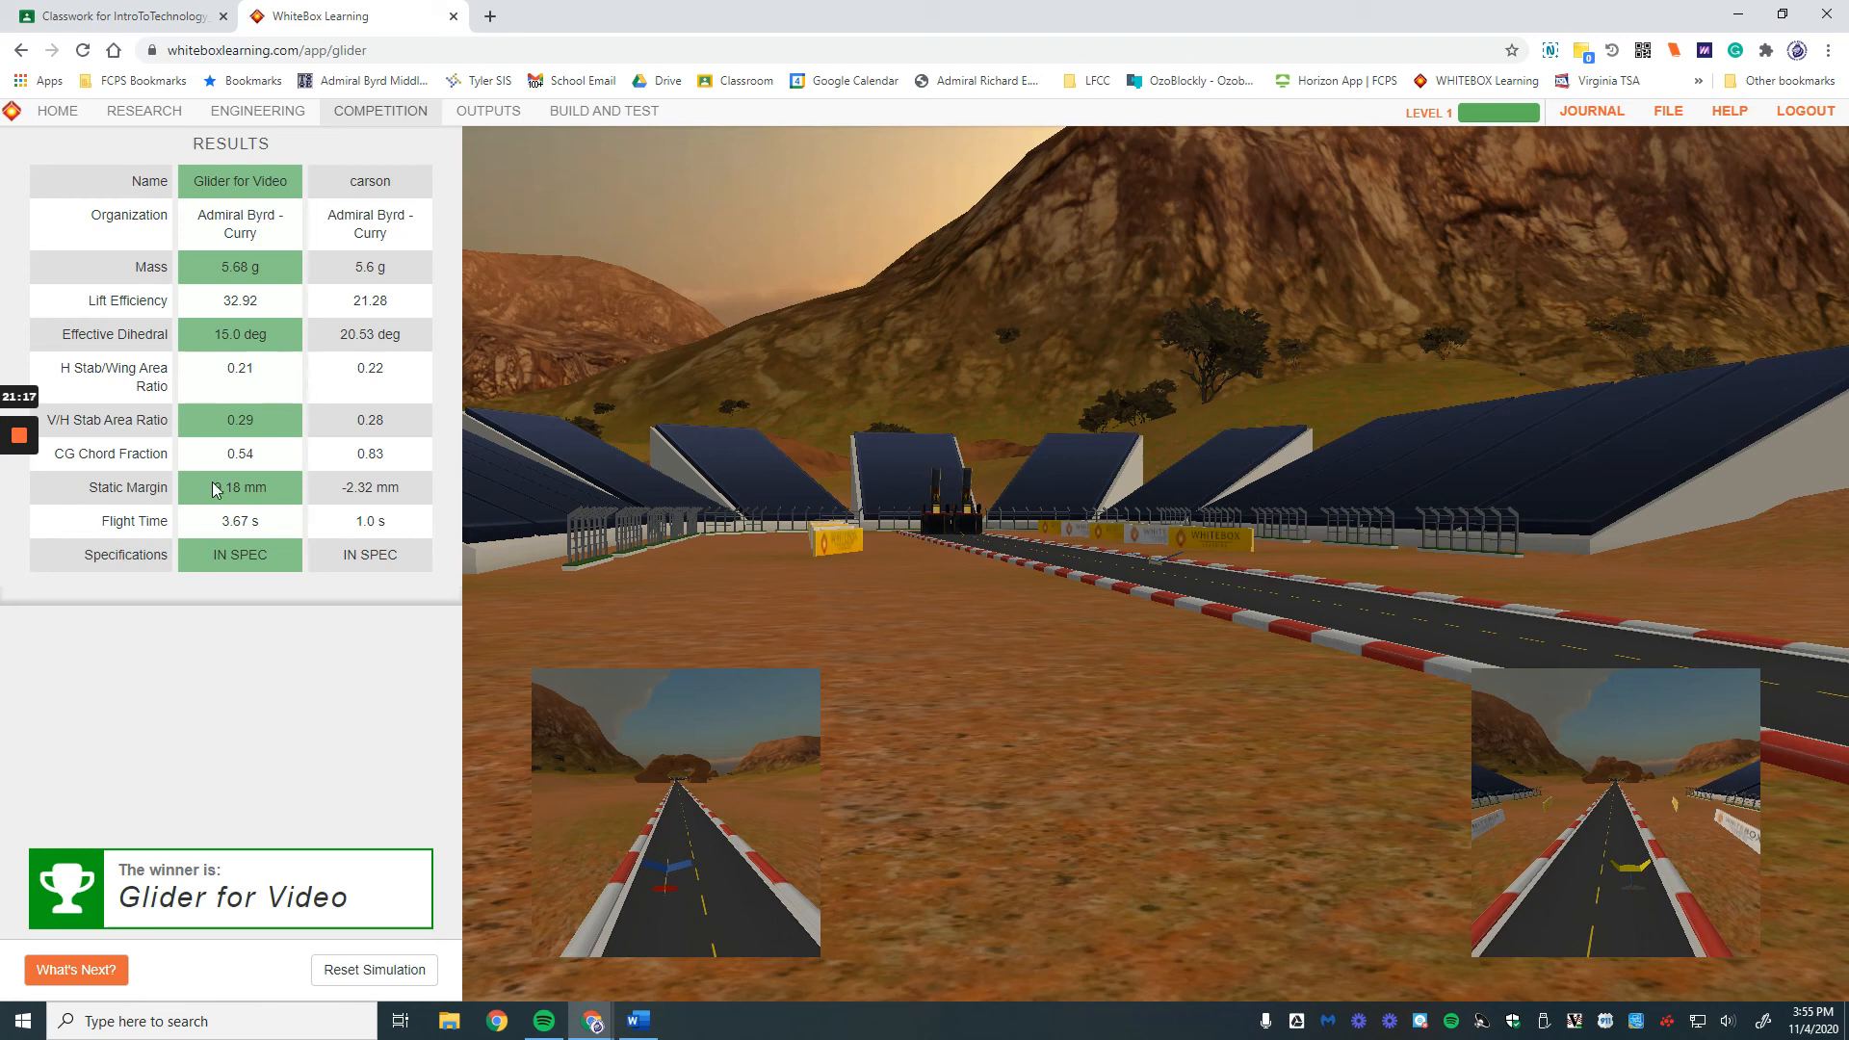
pyautogui.moveTo(331, 491); pyautogui.dragTo(405, 493)
# Step: Reset the simulation and race Glider Level 1 #2 (Contender 1) against carson (Contender 2)
pyautogui.click(377, 969)
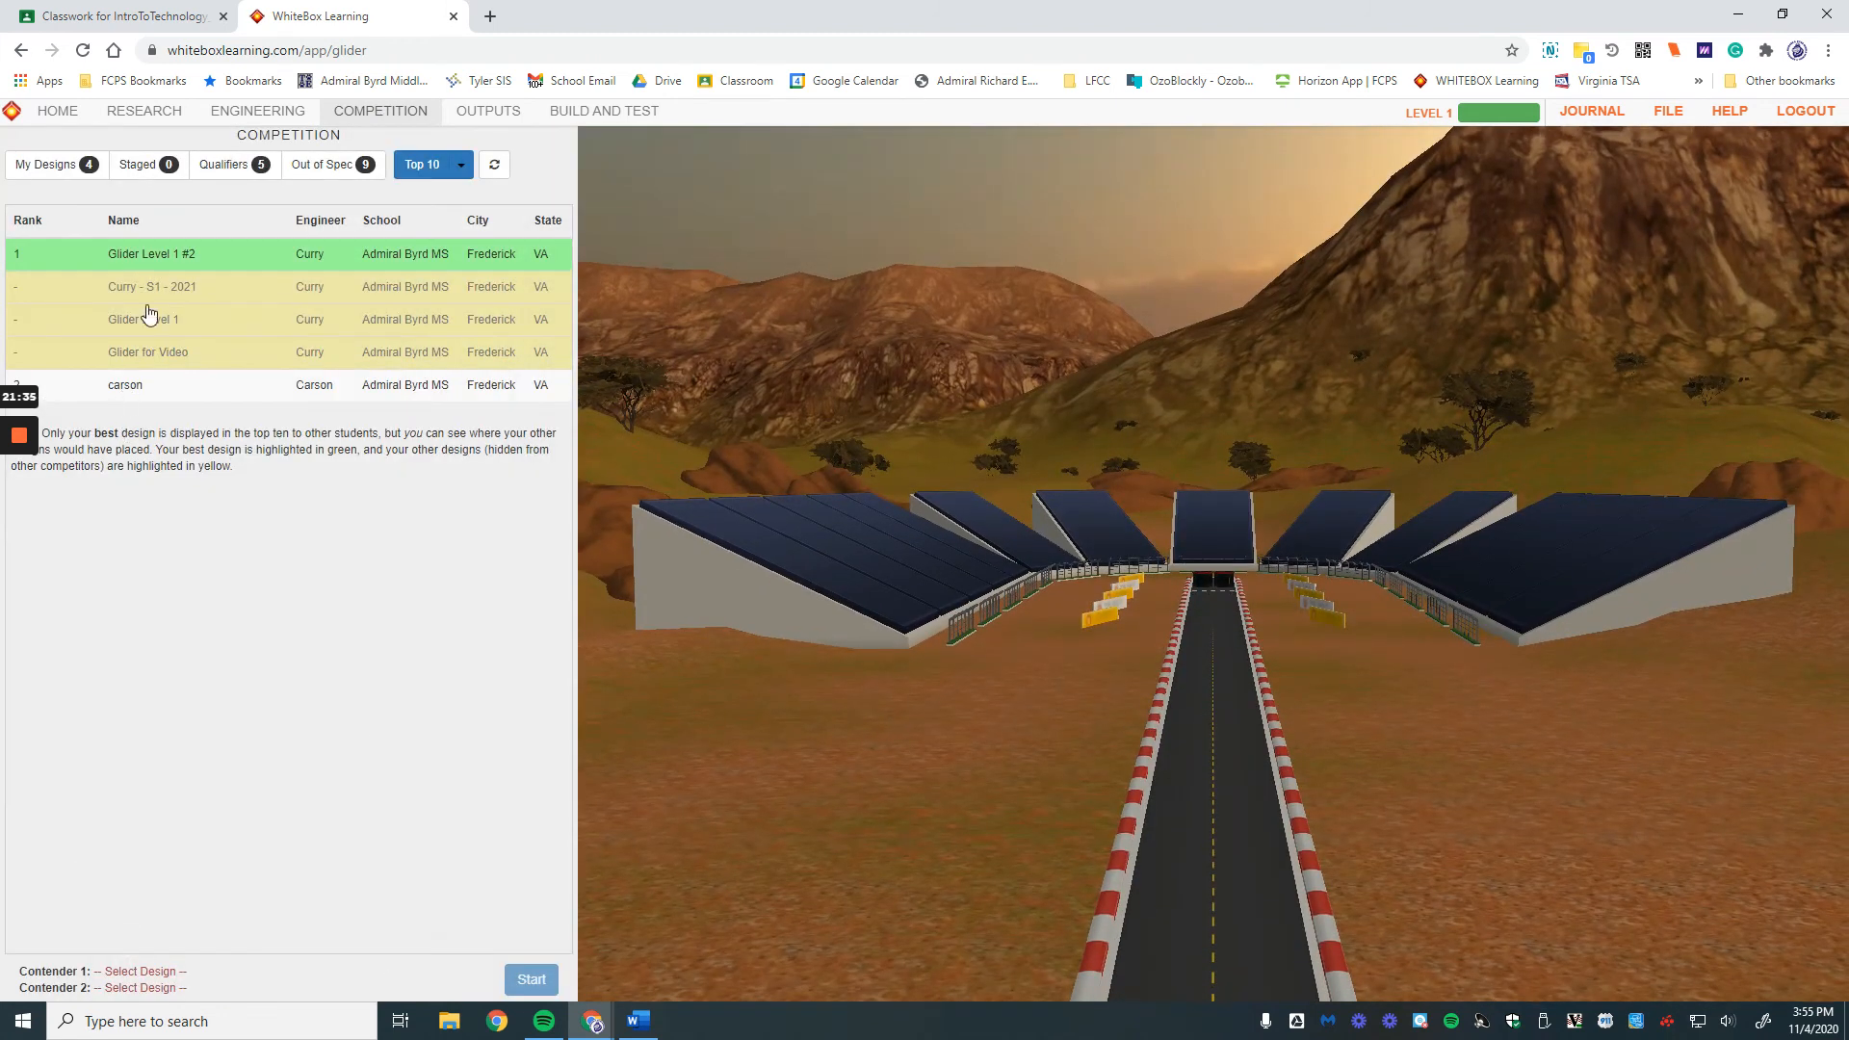
pyautogui.click(152, 253)
pyautogui.click(332, 253)
pyautogui.click(125, 385)
pyautogui.click(424, 384)
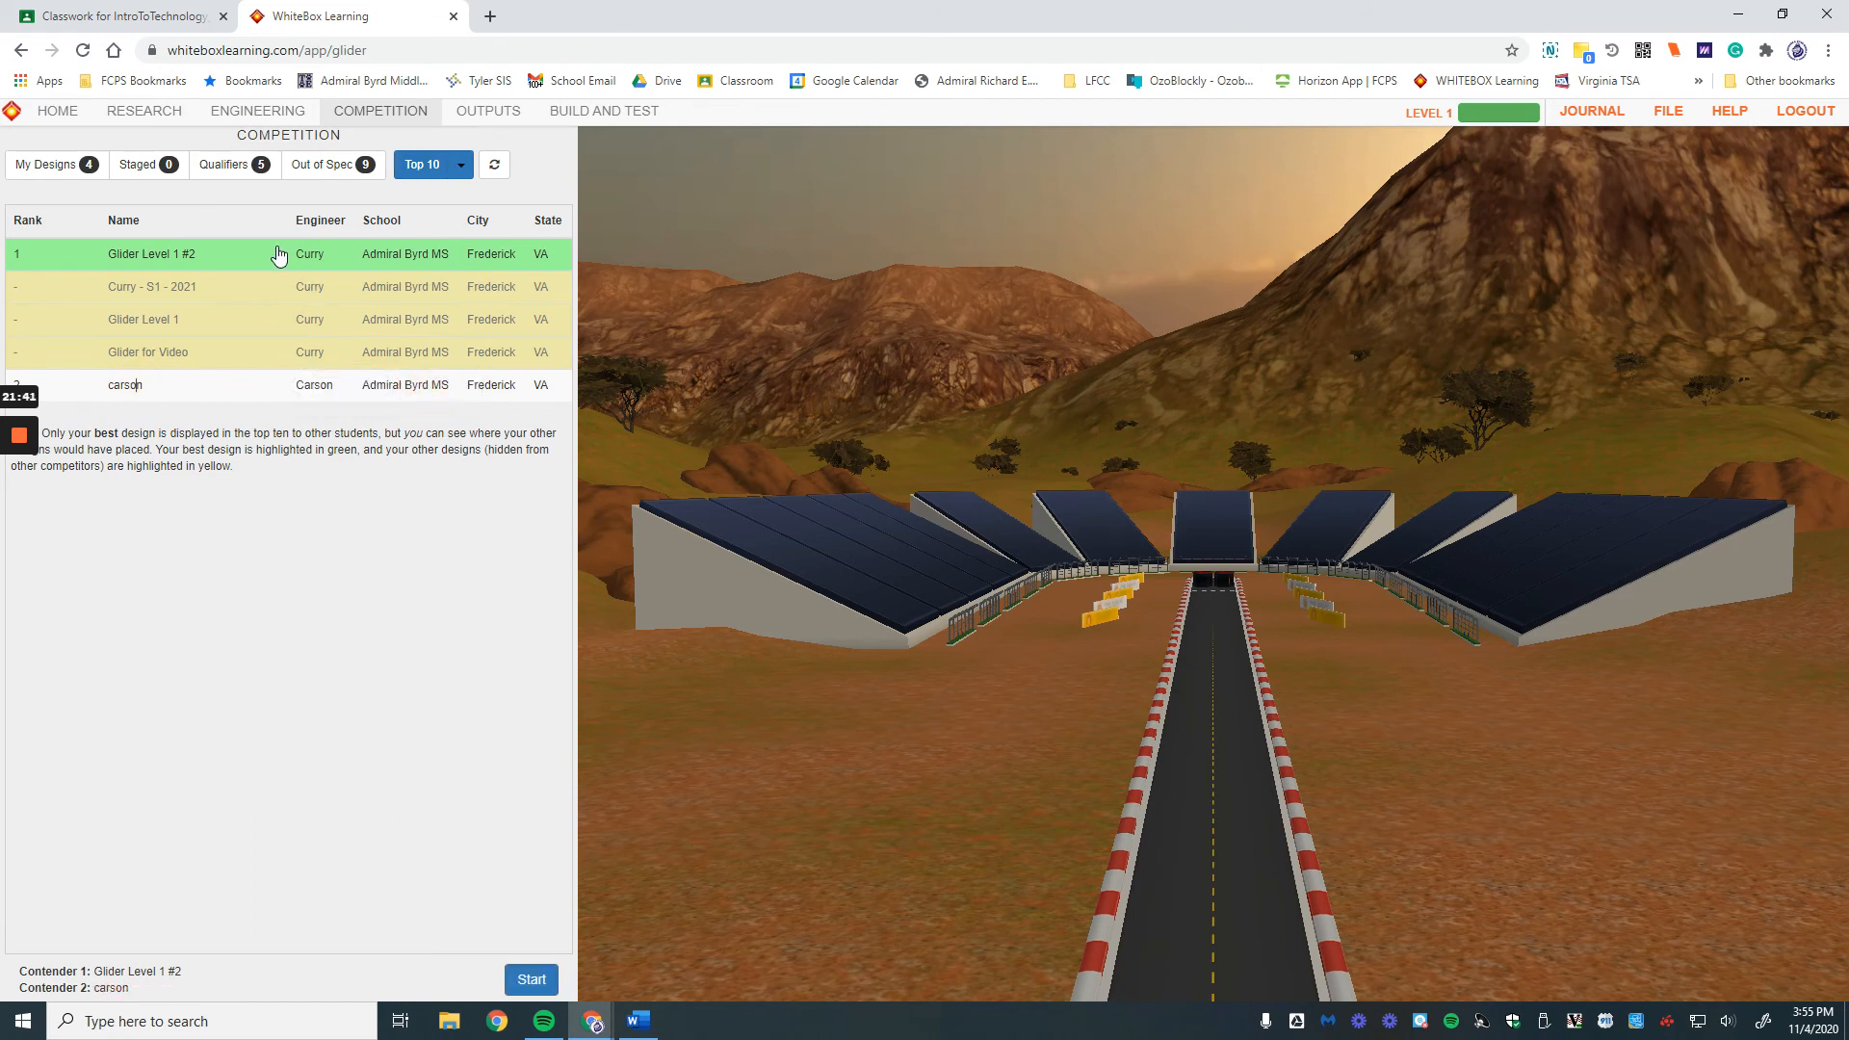
pyautogui.click(532, 979)
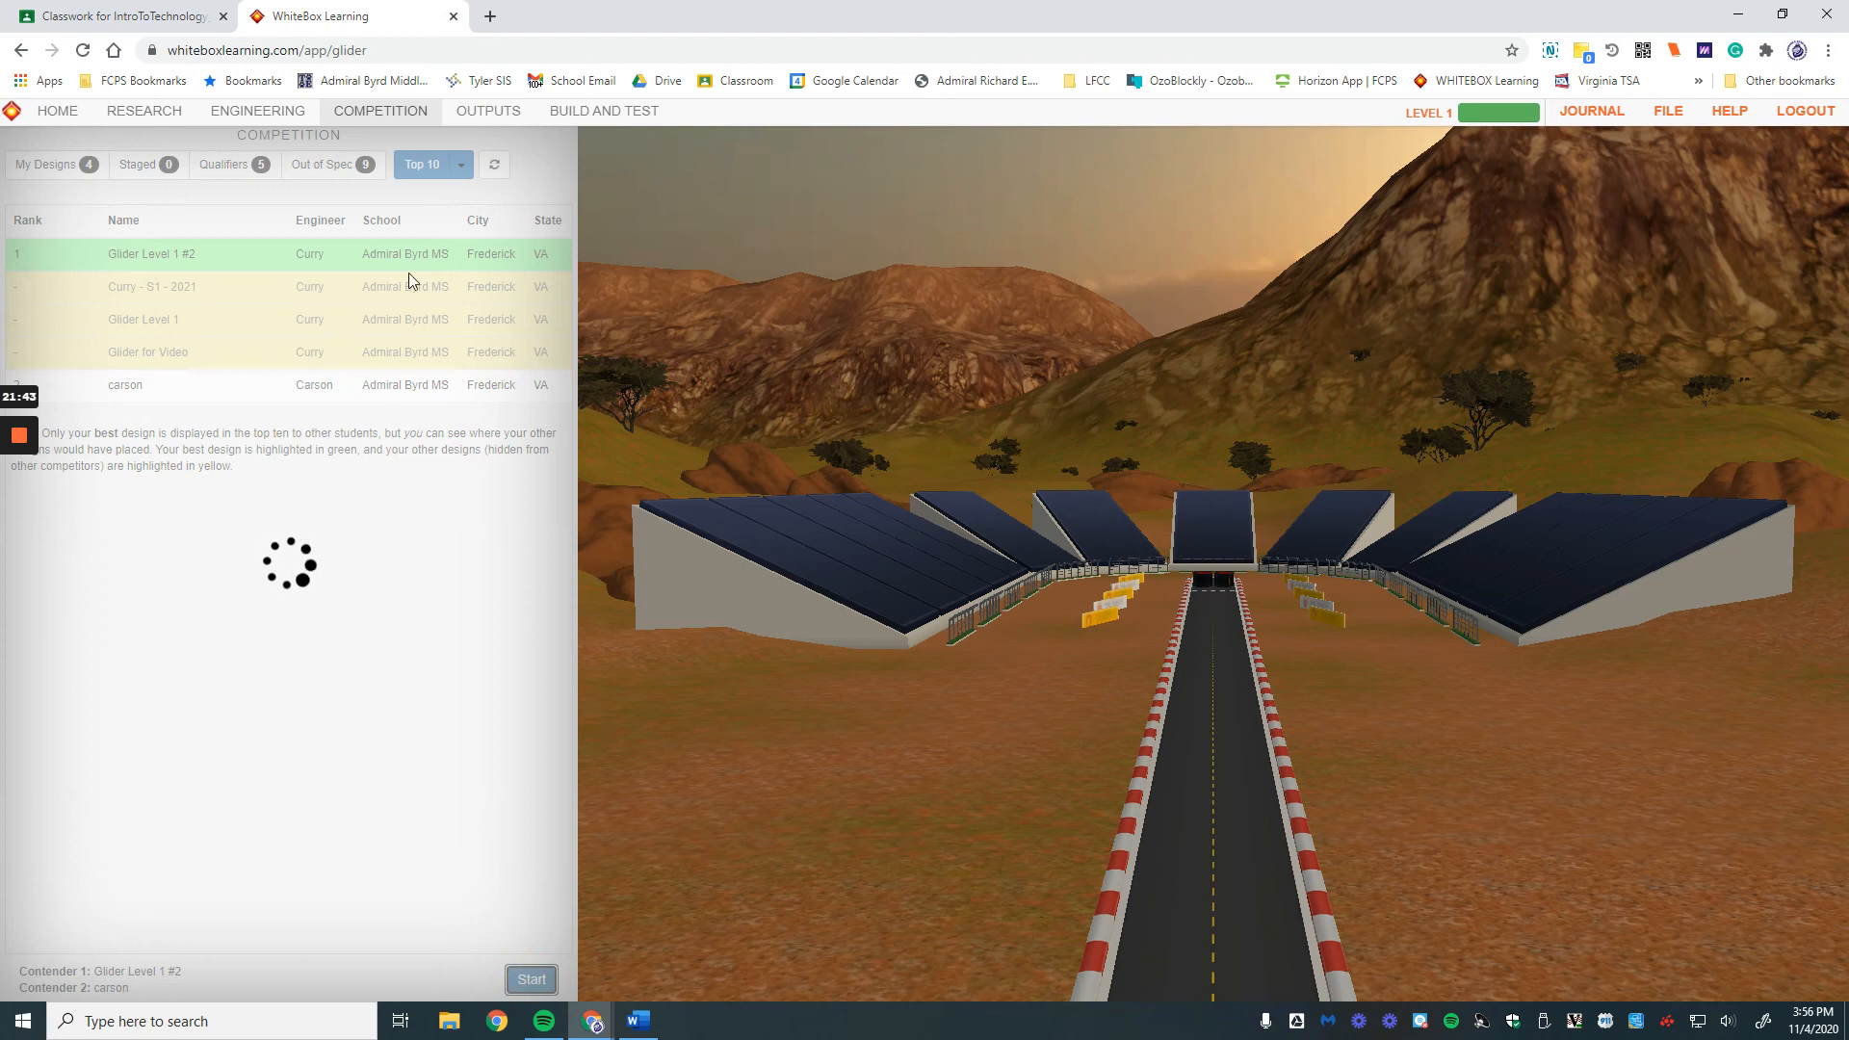
# Step: Watch the flight and race results, then return to Engineering
pyautogui.click(375, 113)
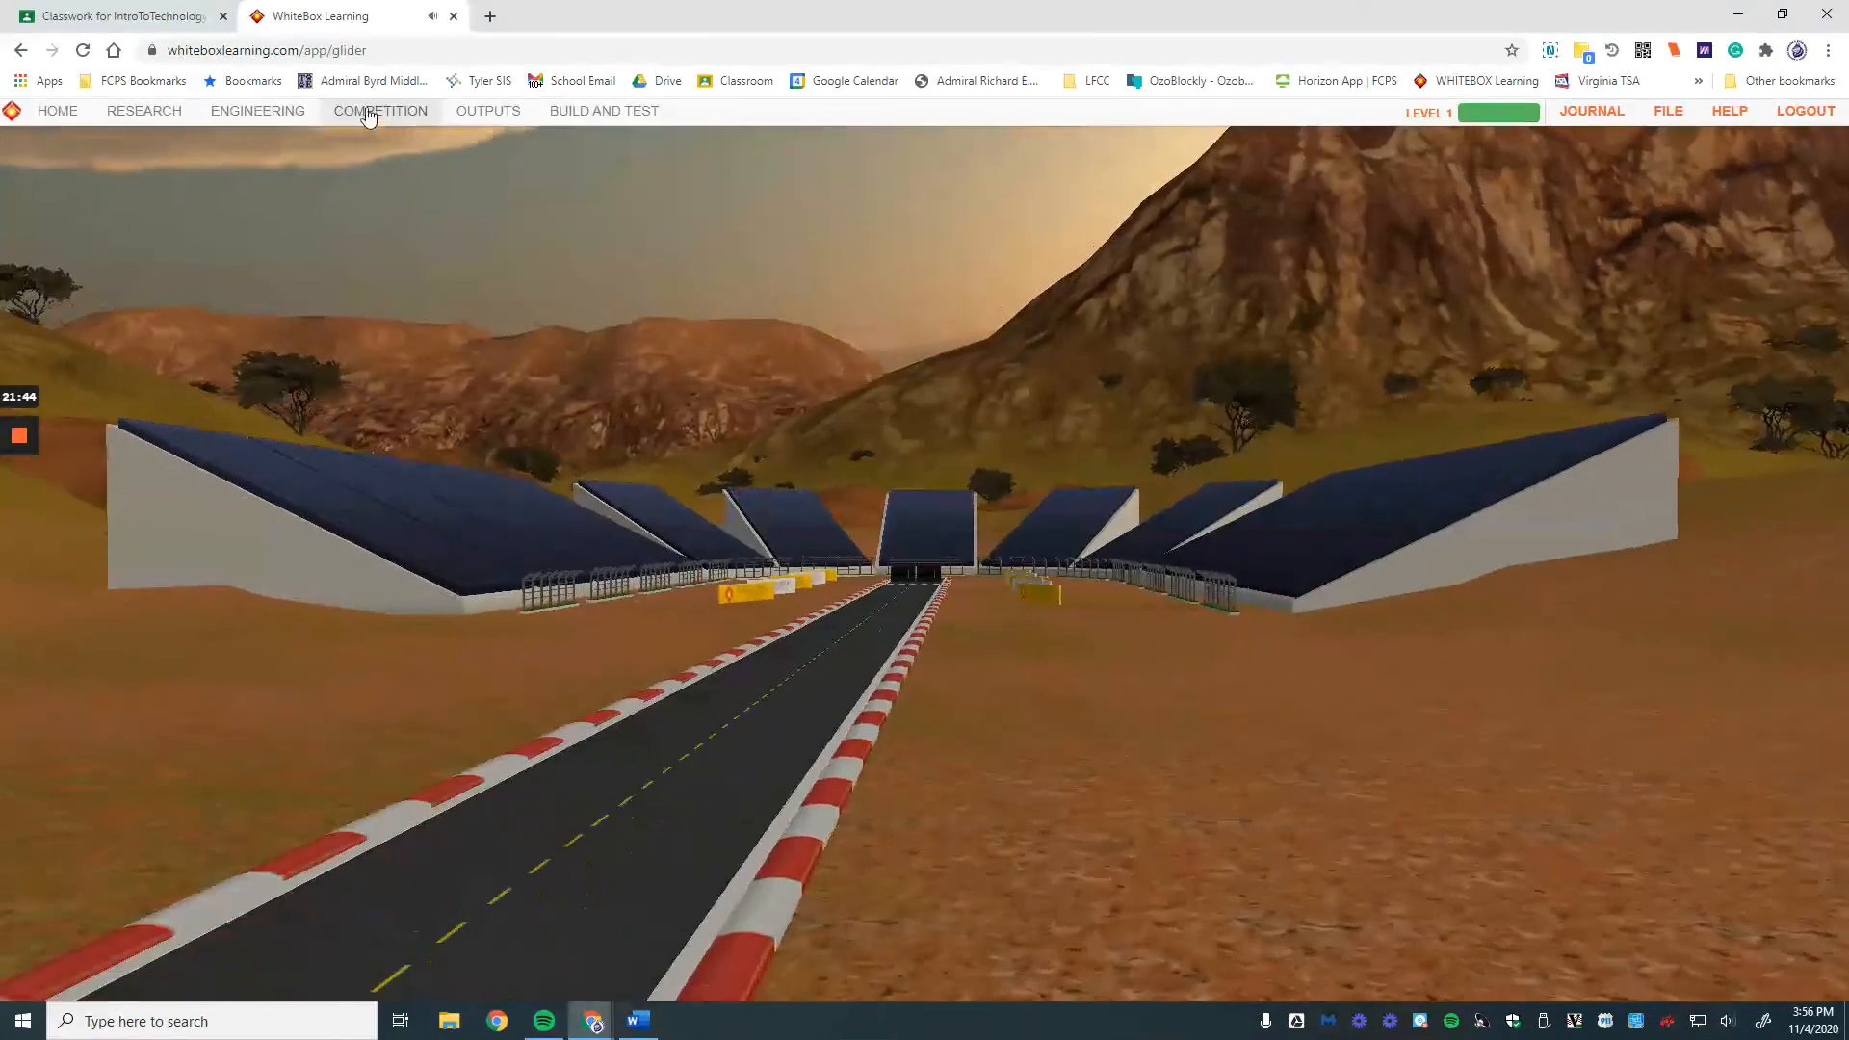
pyautogui.click(369, 114)
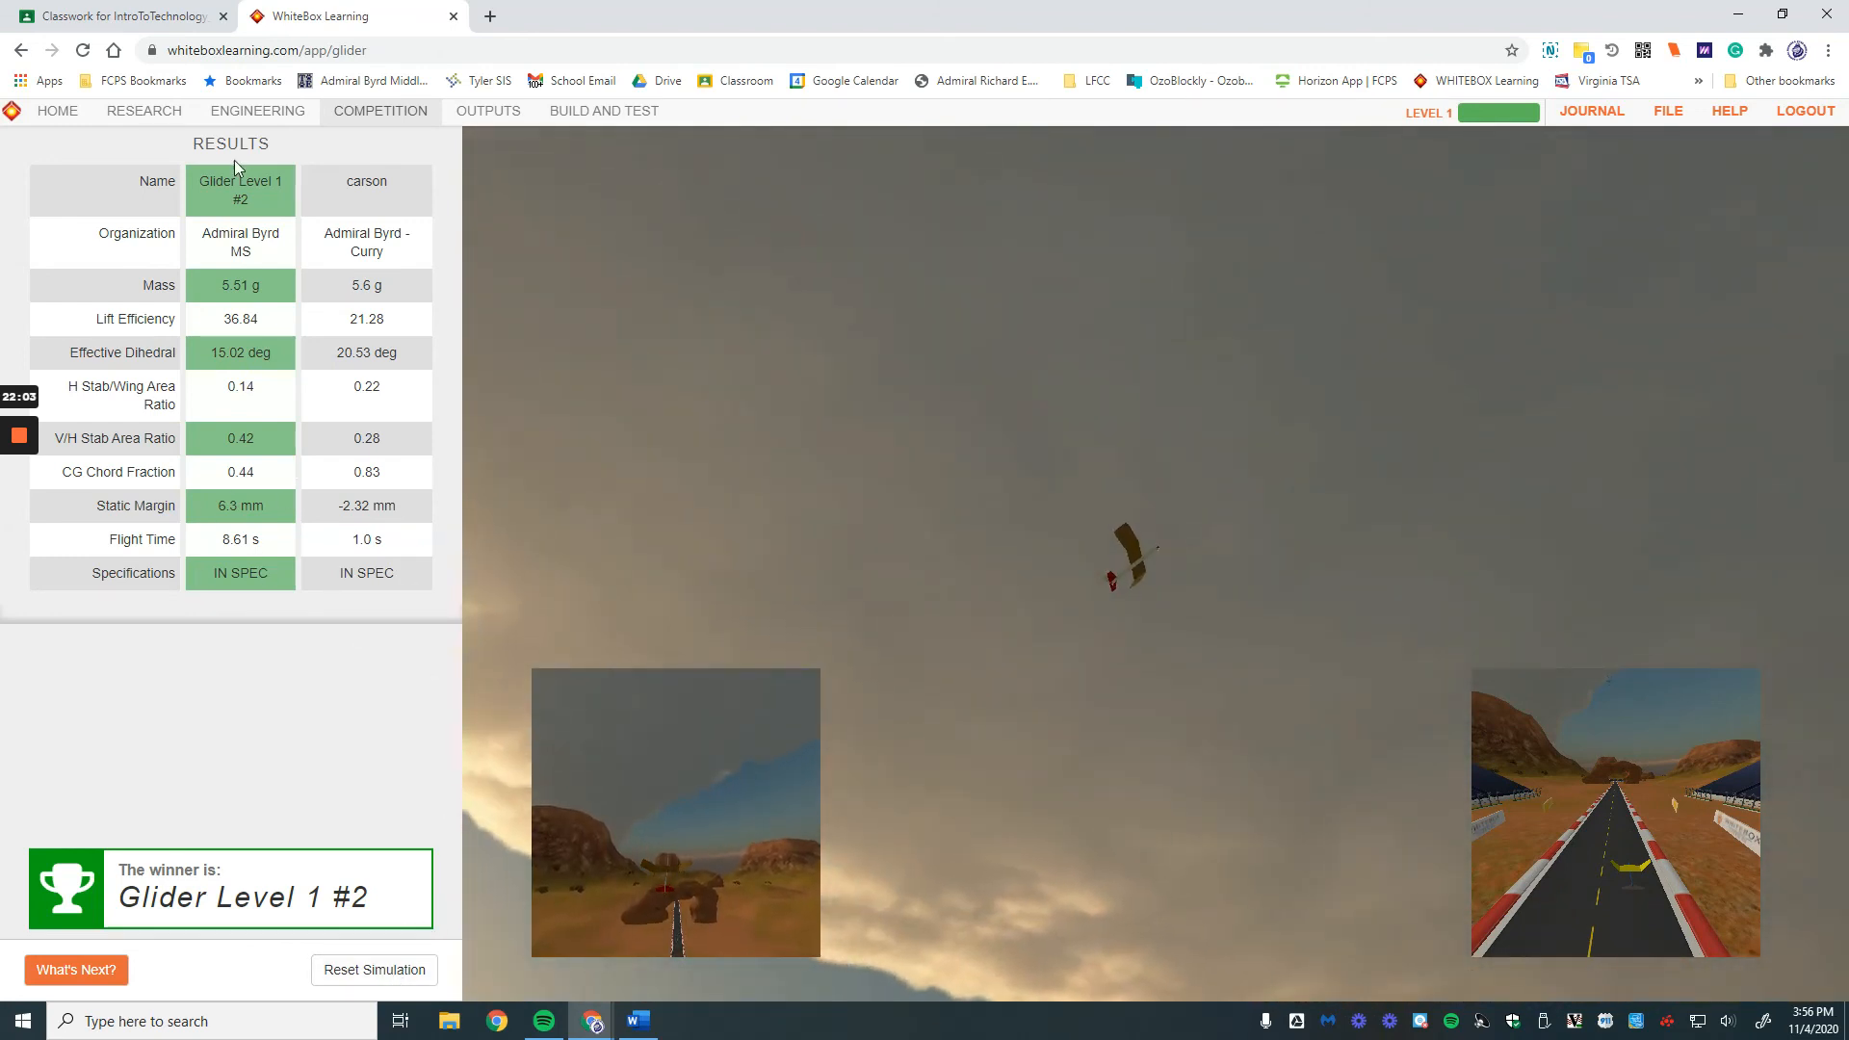
pyautogui.click(239, 118)
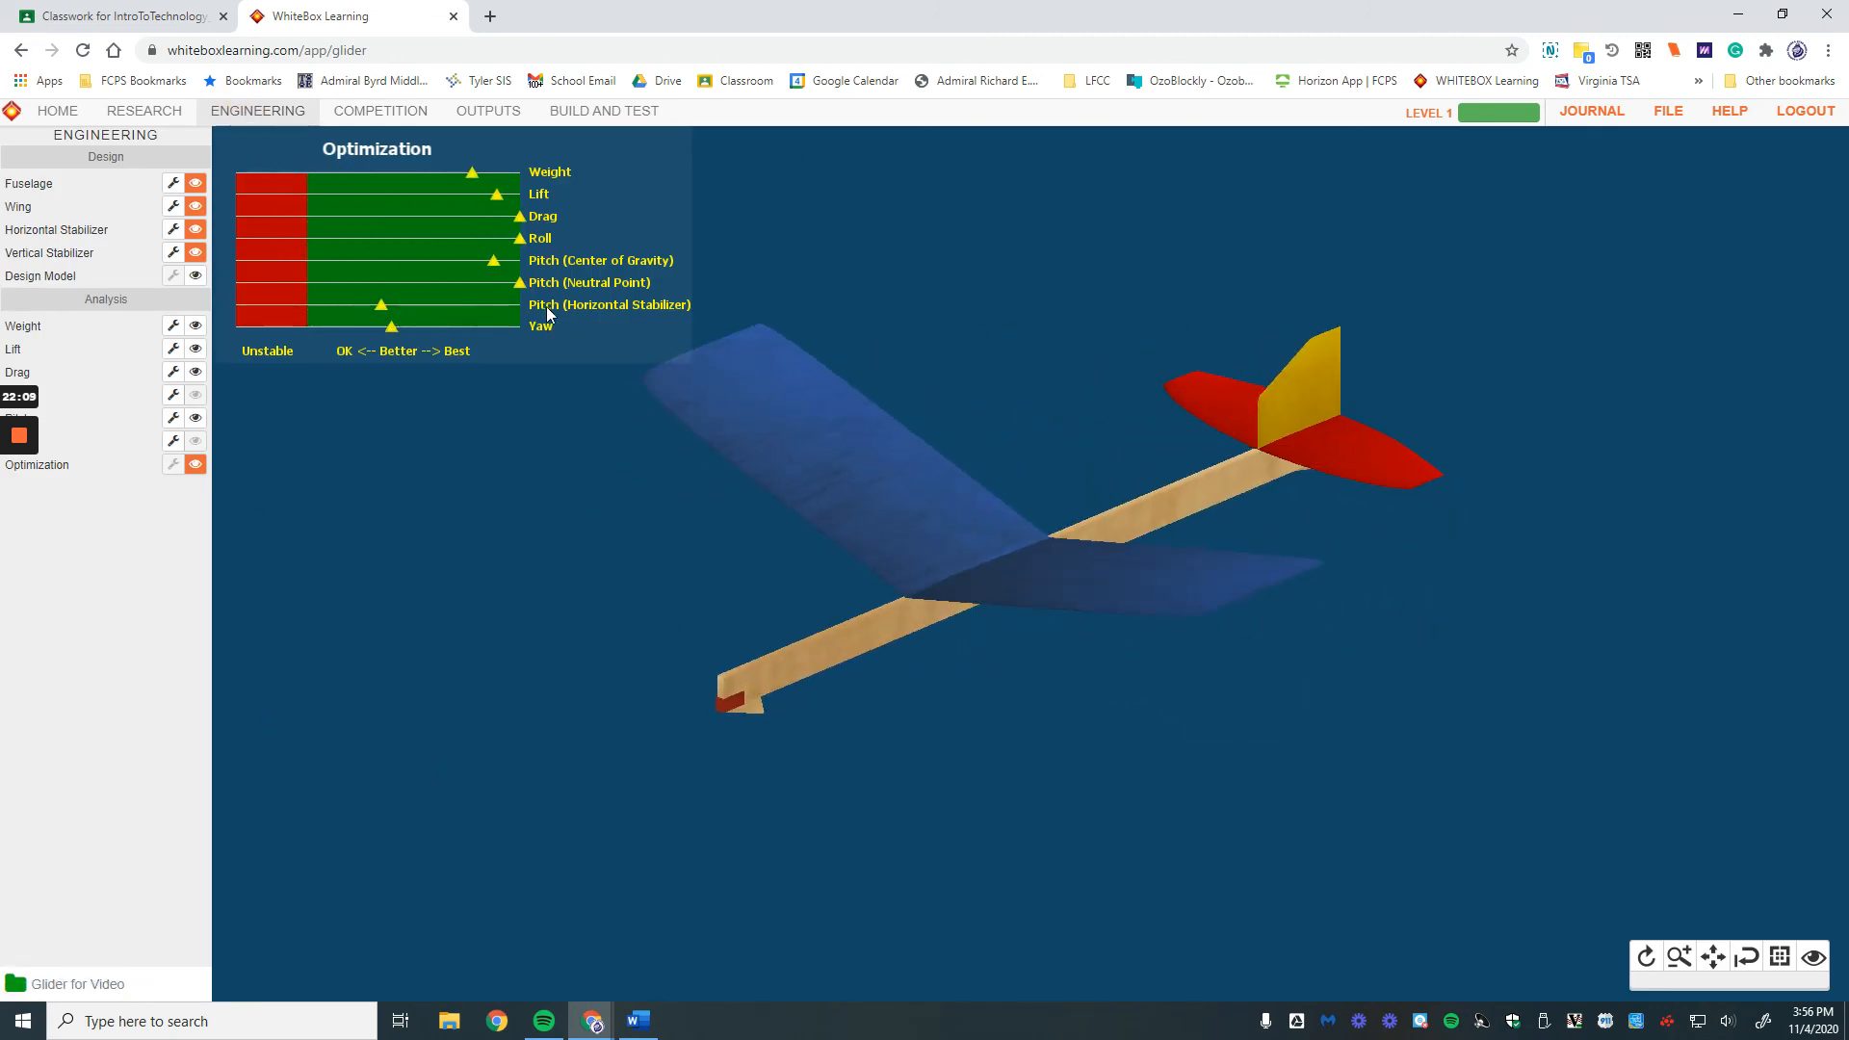
# Step: Save a revision noted 'Adjusted the horizontal stabilizer', enter it in competition, and switch to Competition
pyautogui.click(172, 231)
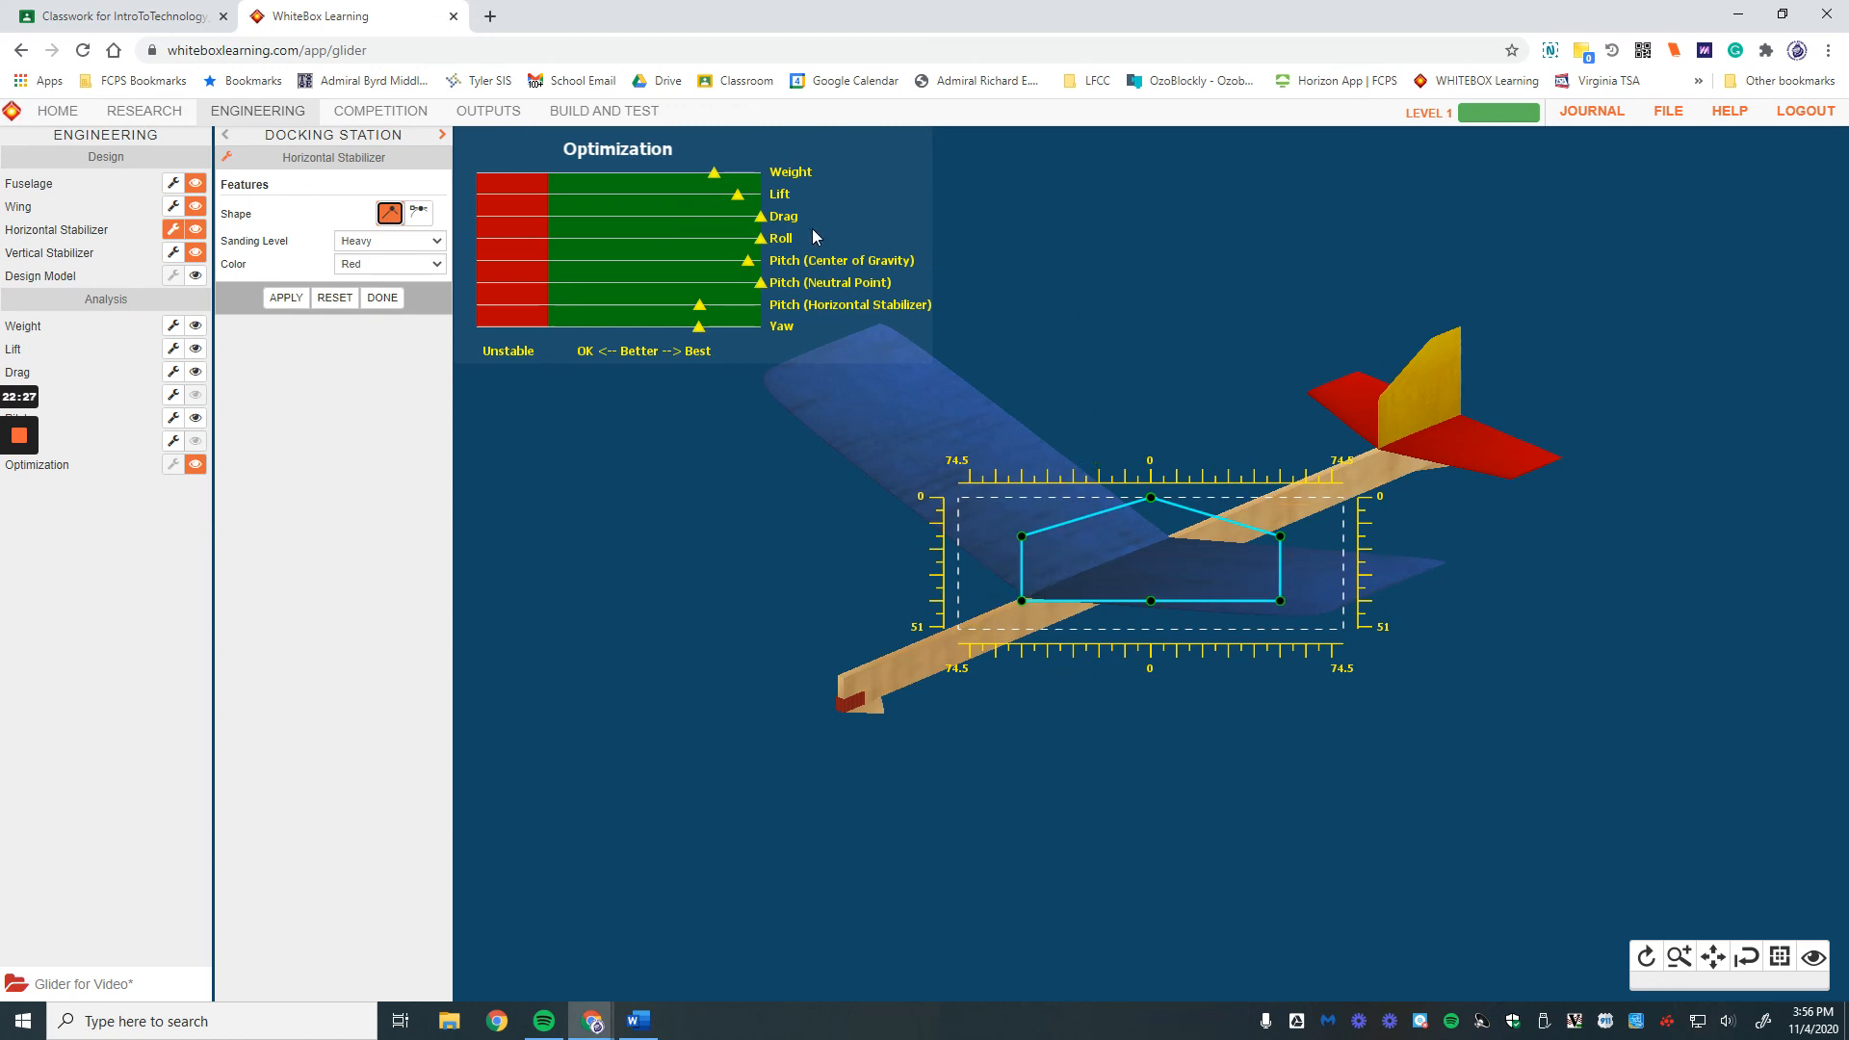
pyautogui.click(1656, 111)
pyautogui.click(1629, 319)
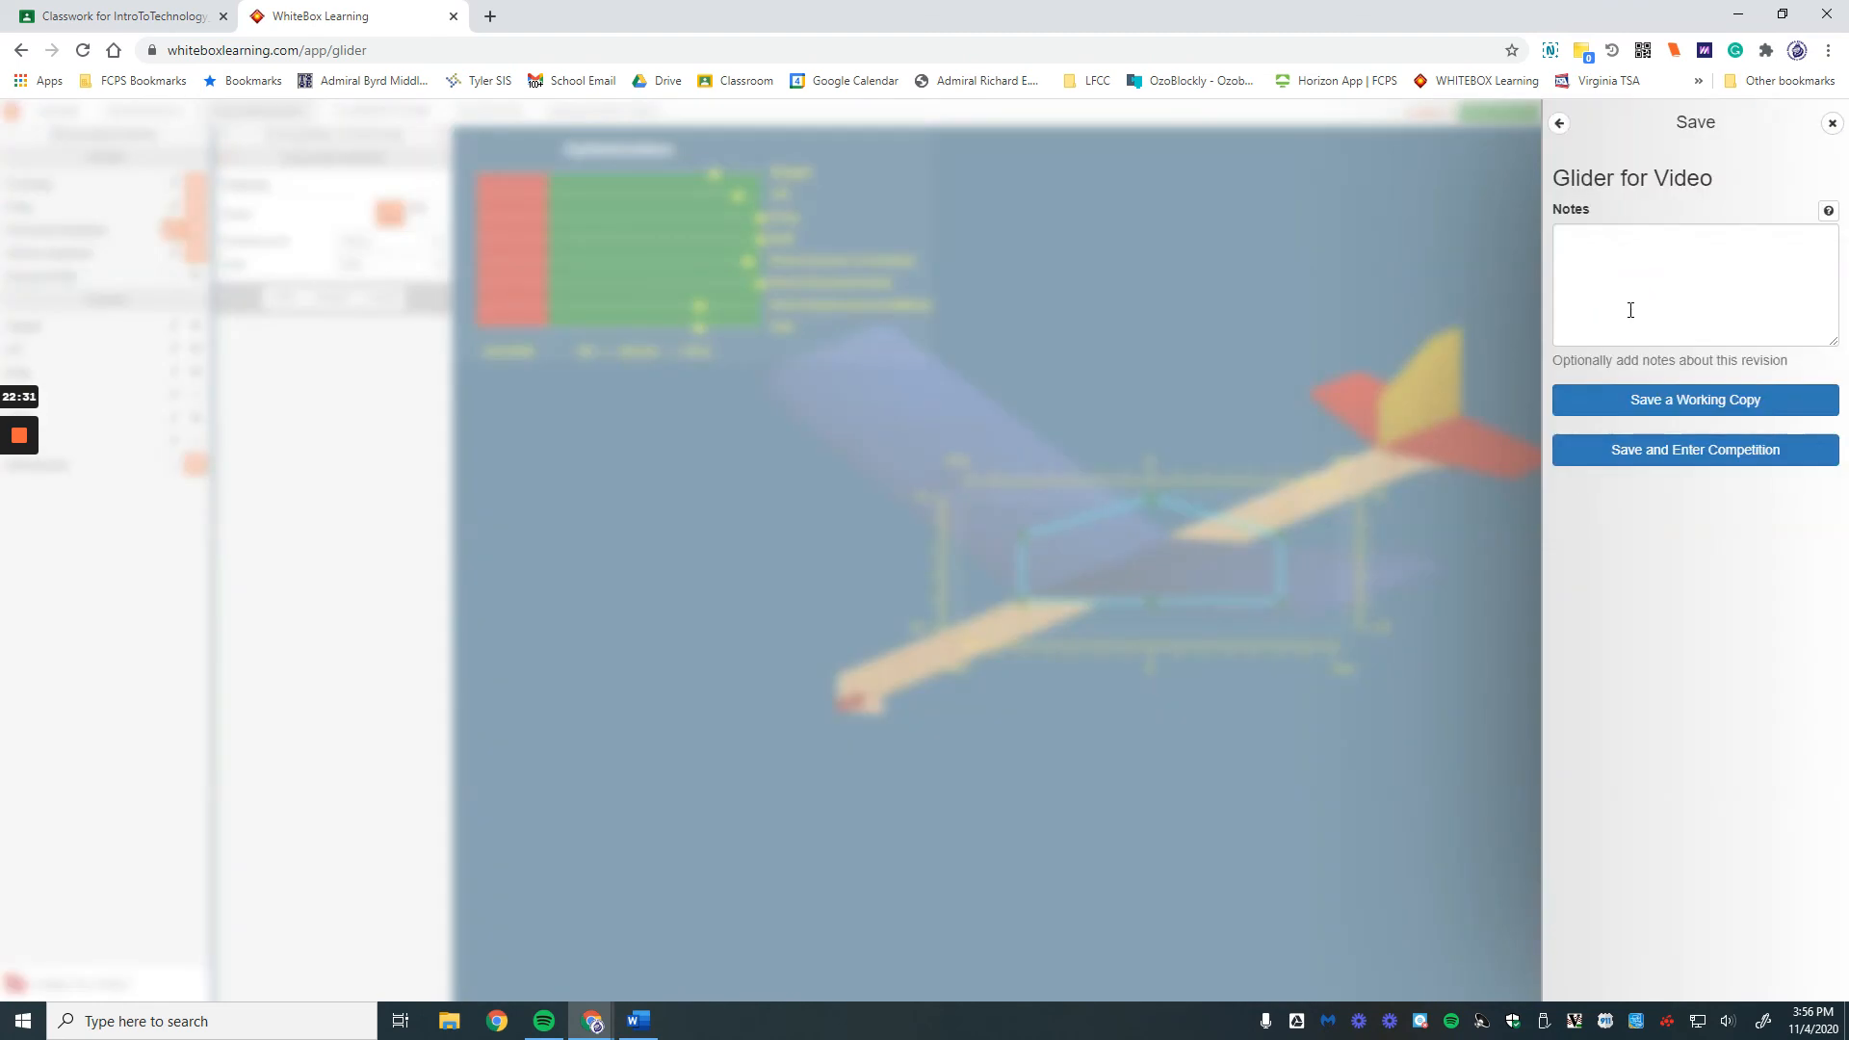
pyautogui.write('Adjusted ')
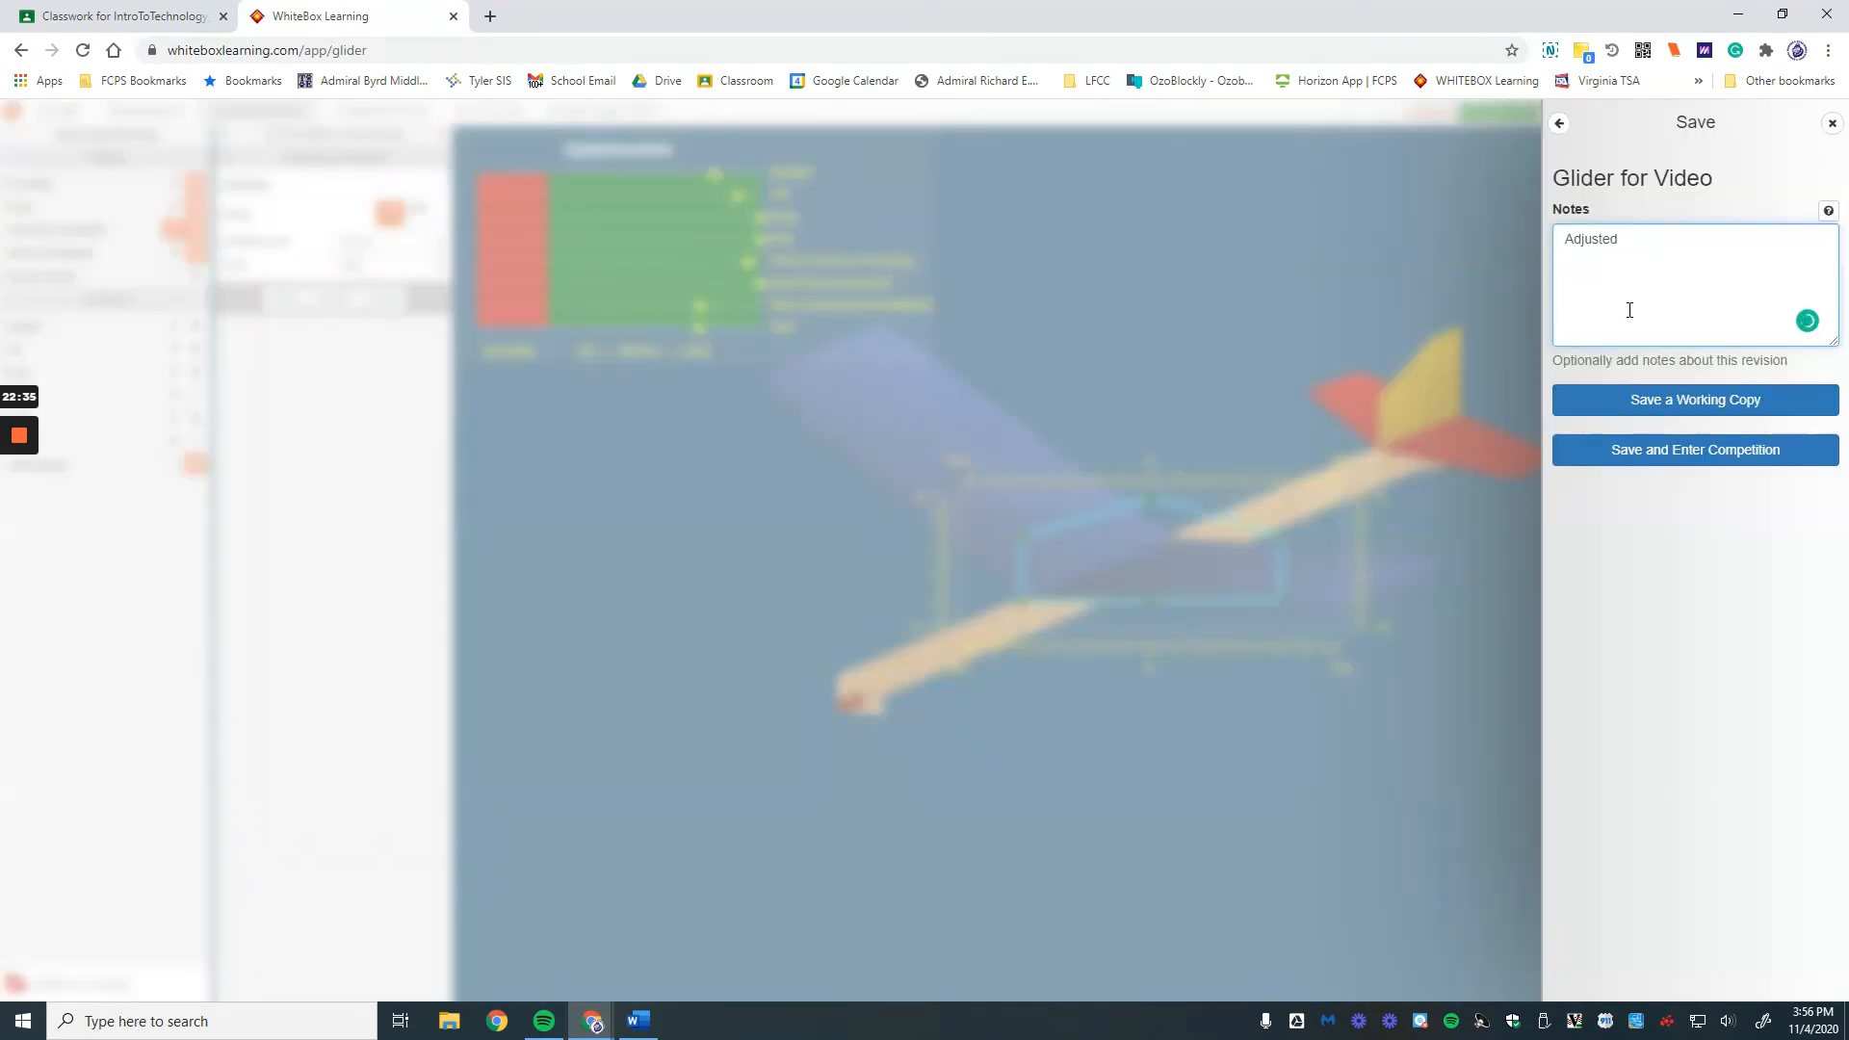
pyautogui.write('the horizontal stabilizer')
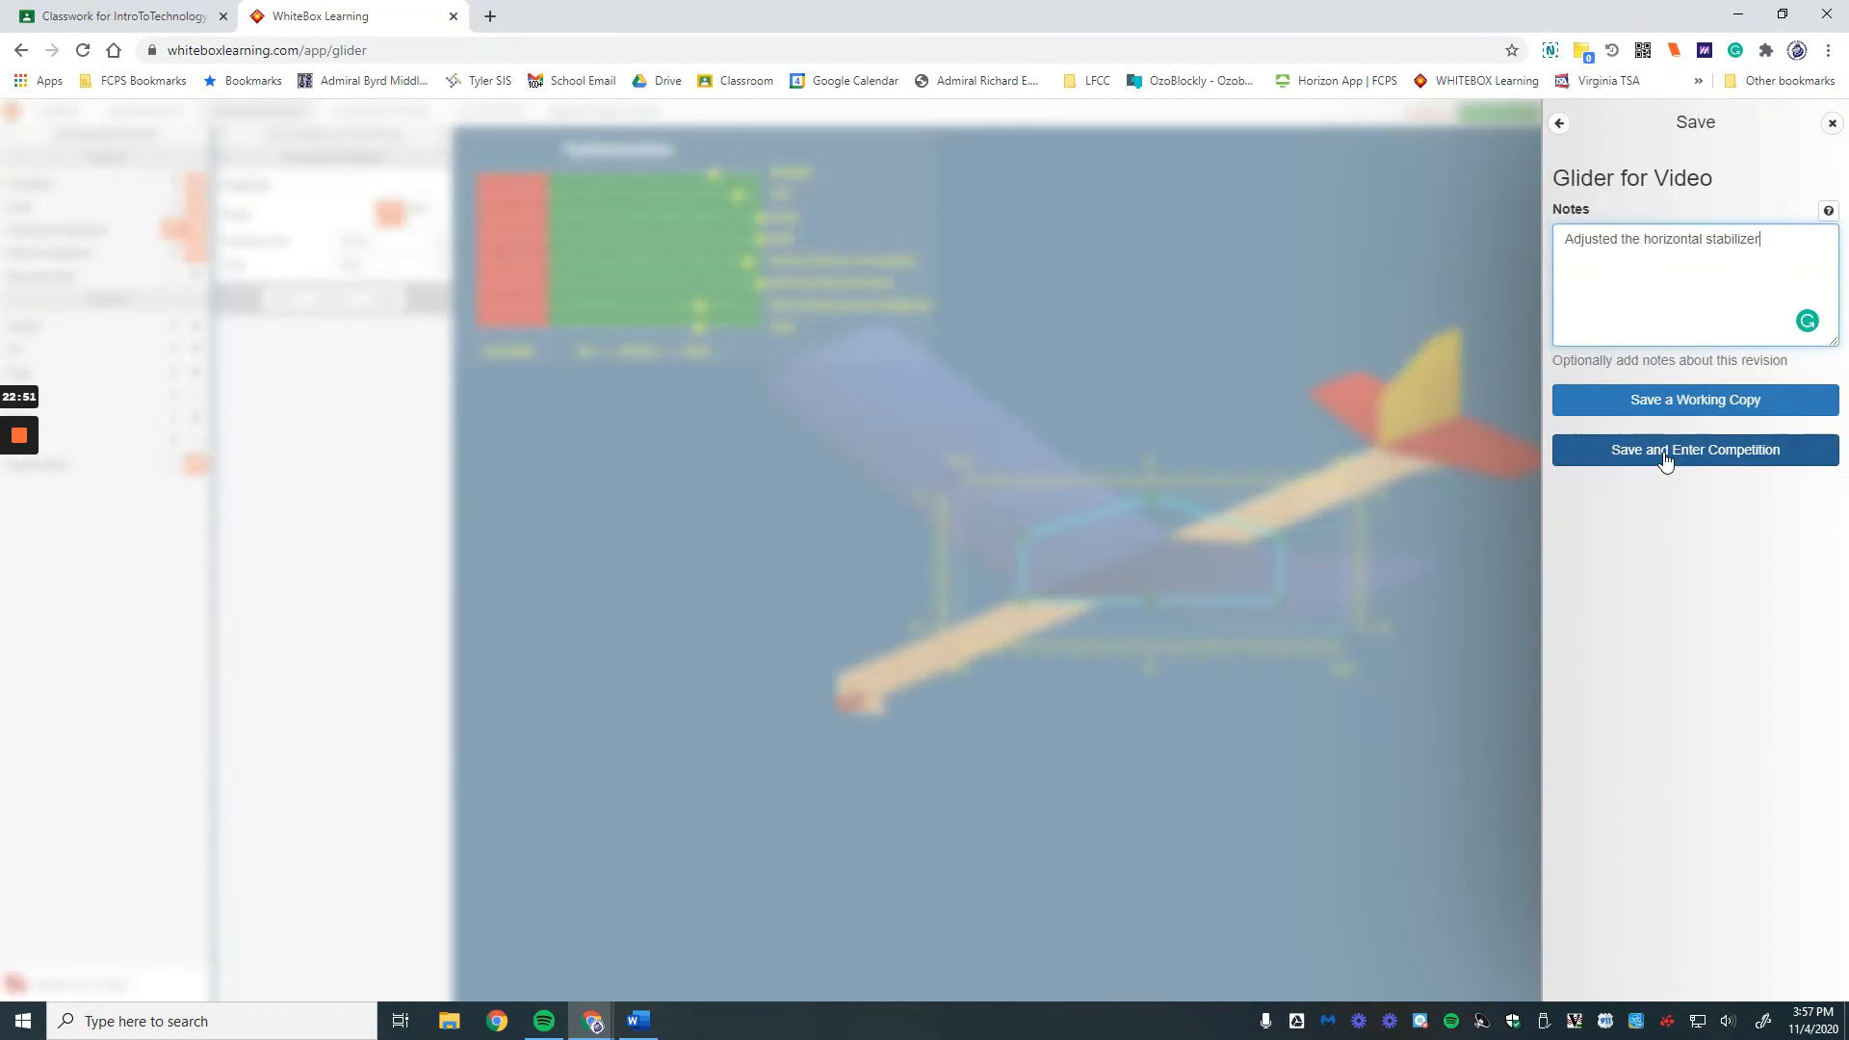
pyautogui.click(1665, 458)
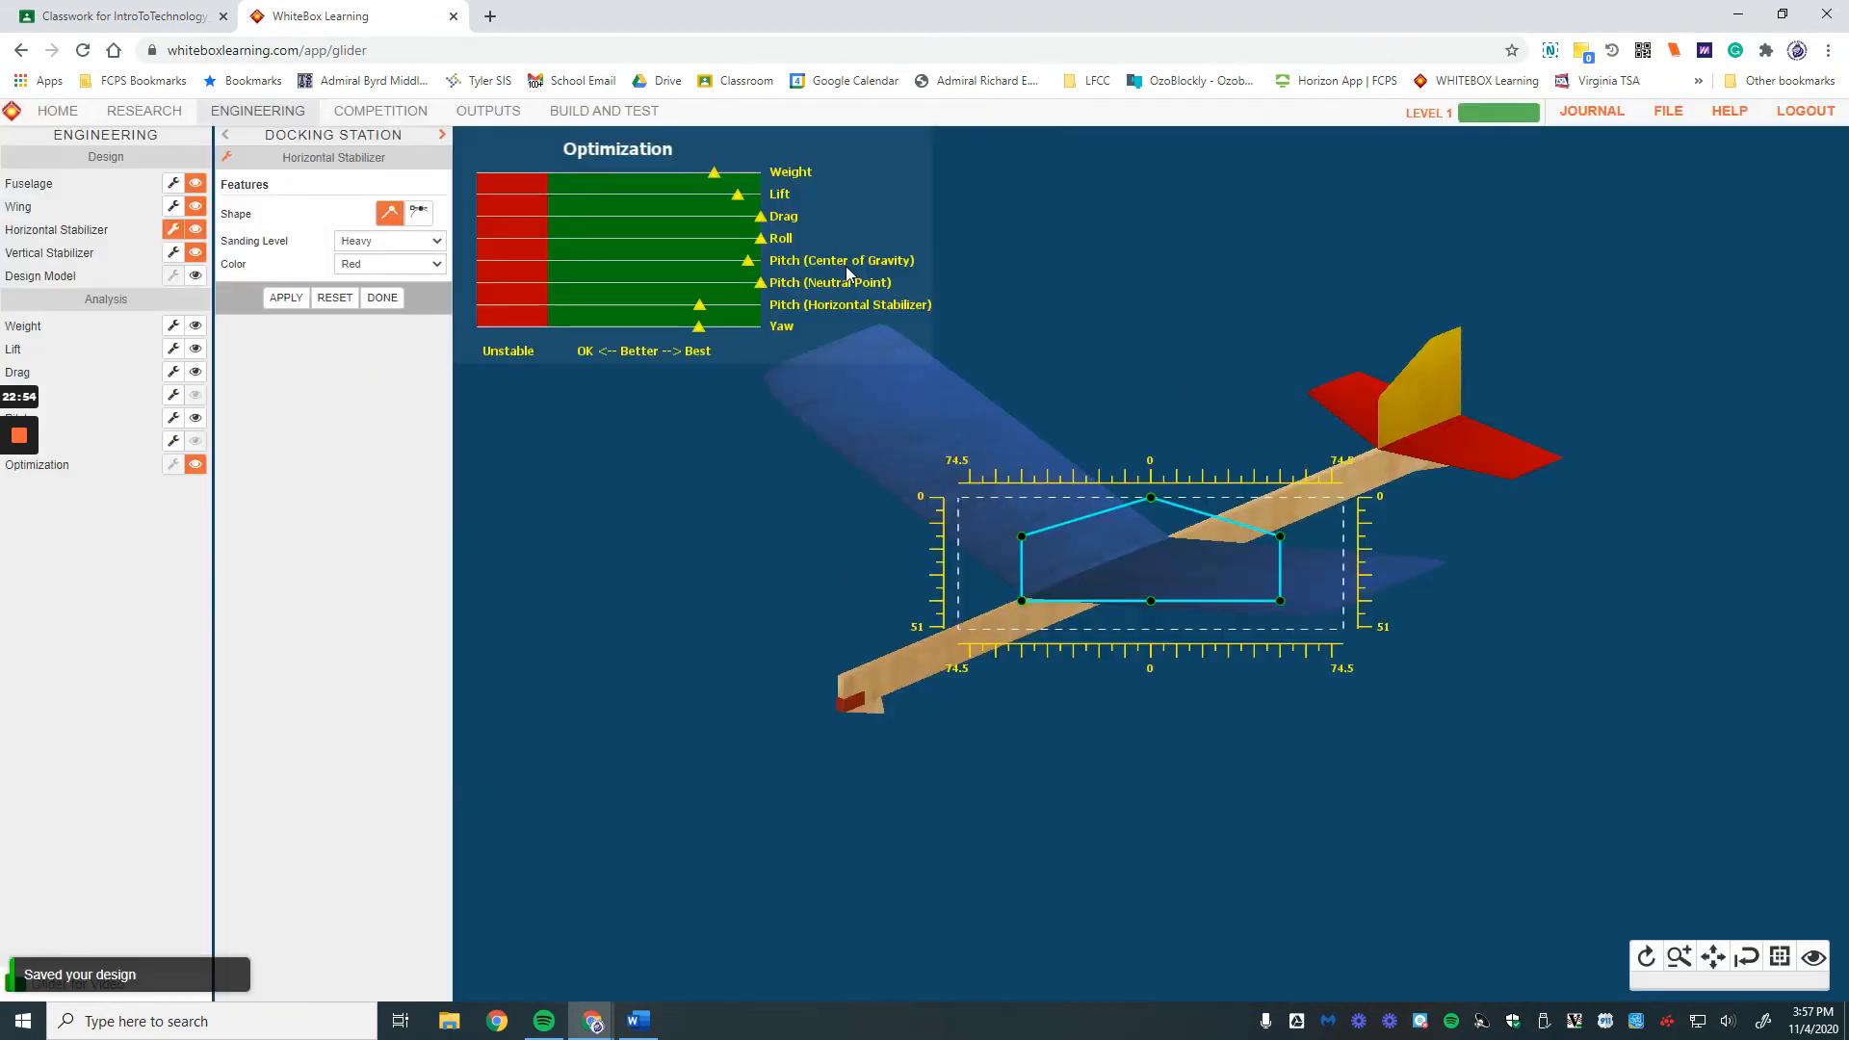
pyautogui.click(375, 112)
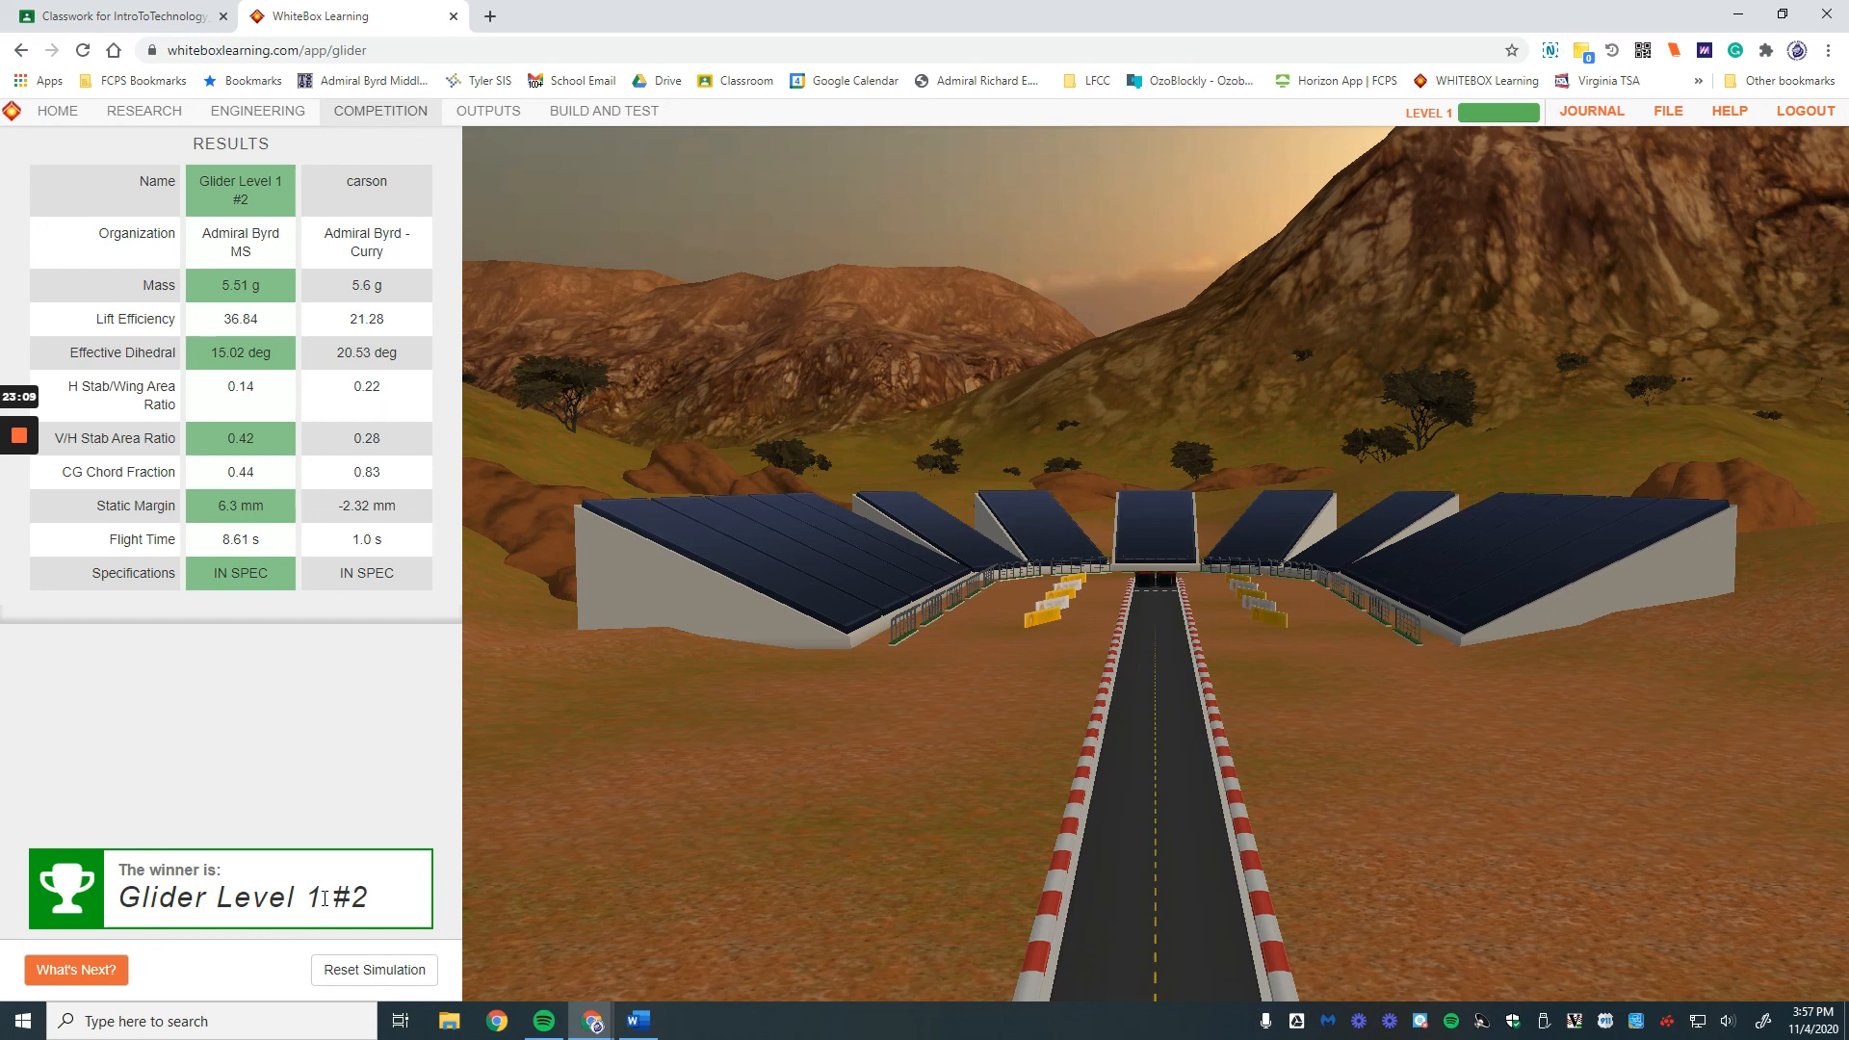
# Step: Clear the previous results and set the staged Glider for Video as Contender 1
pyautogui.click(339, 968)
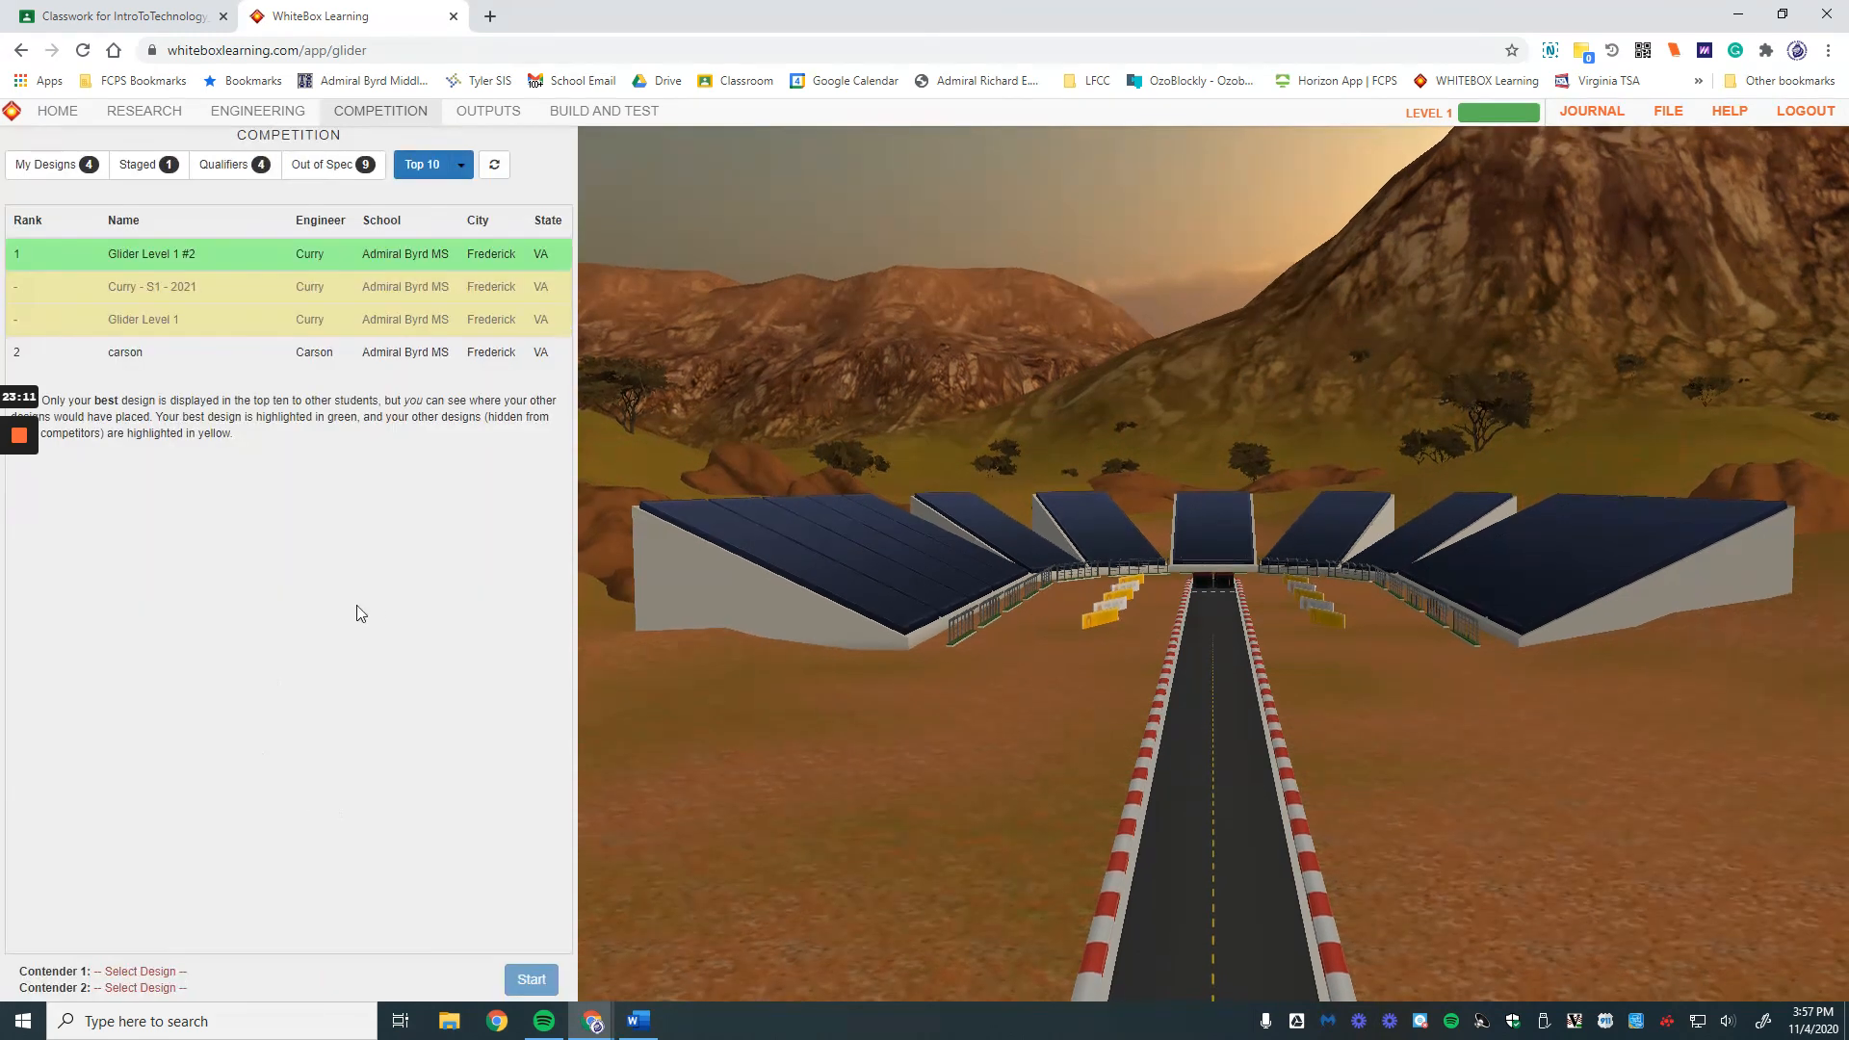
pyautogui.click(135, 164)
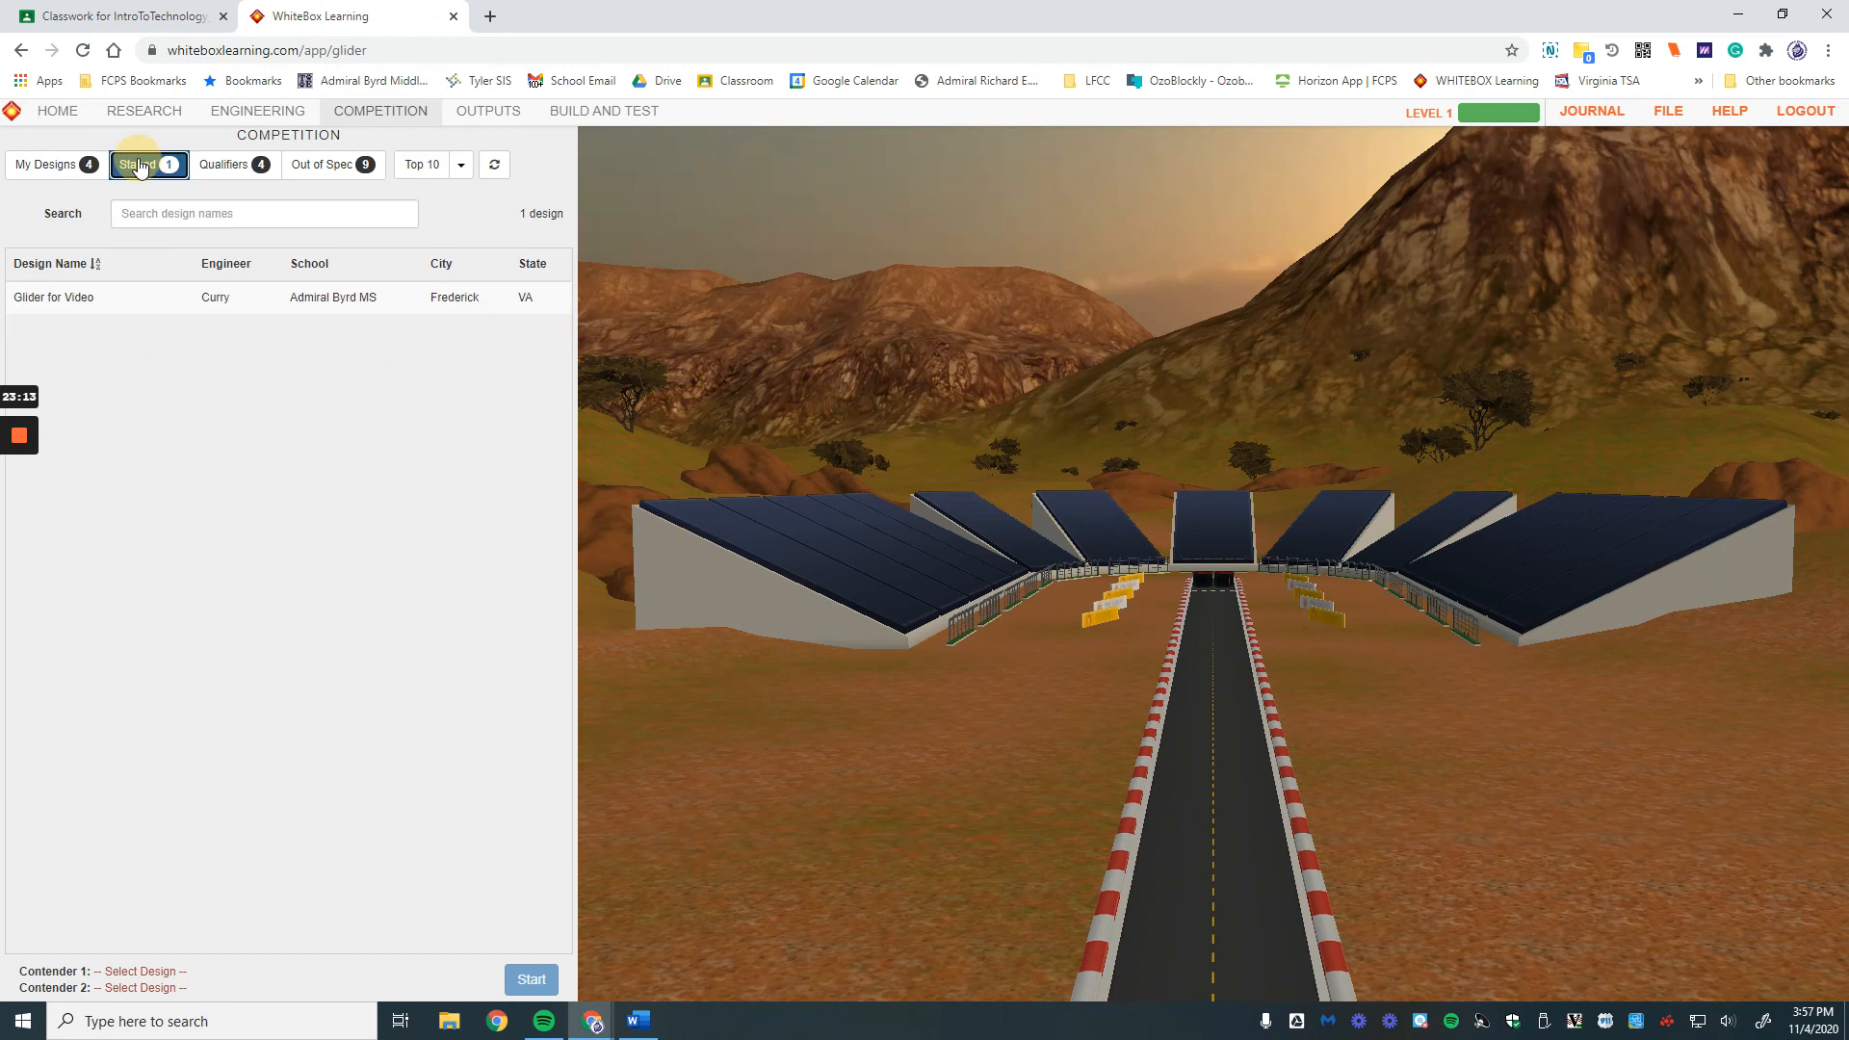
pyautogui.click(87, 303)
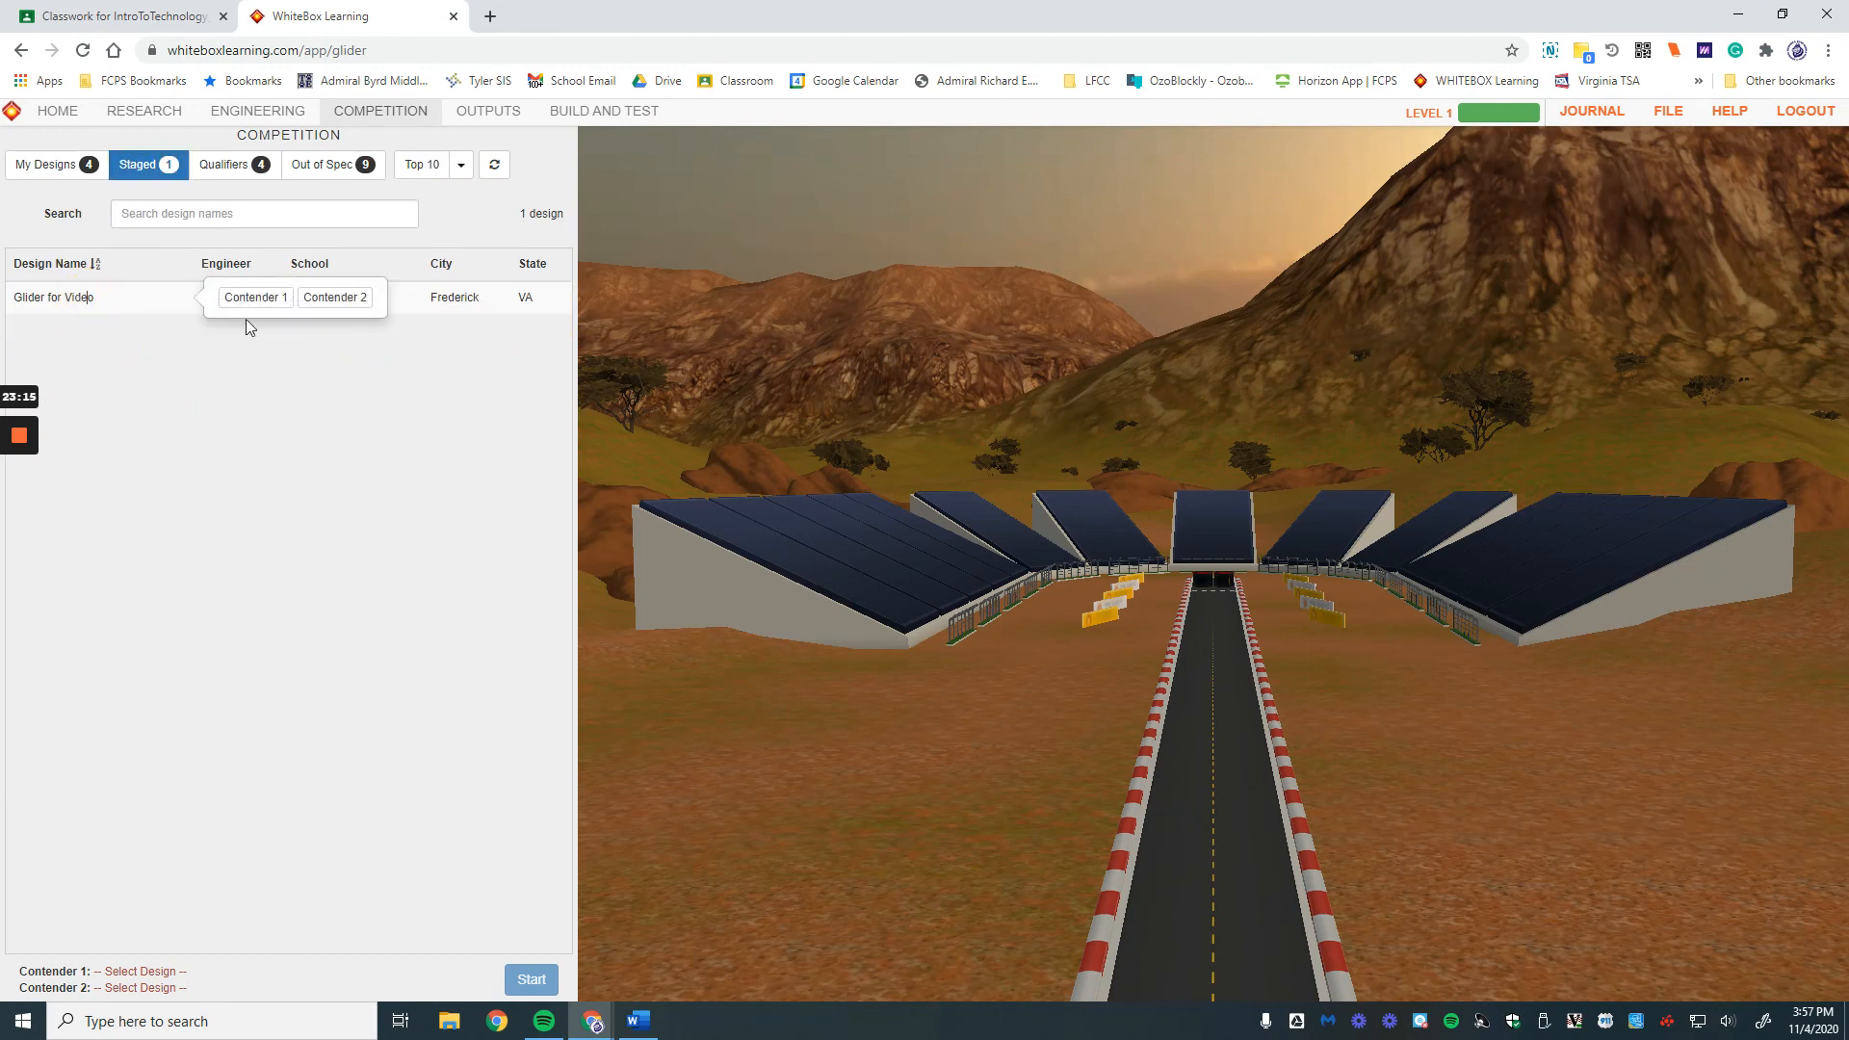
pyautogui.click(253, 297)
# Step: Set the rival Top 10 design as Contender 2, run the race, then reset
pyautogui.click(421, 165)
pyautogui.click(140, 352)
pyautogui.click(429, 354)
pyautogui.click(530, 979)
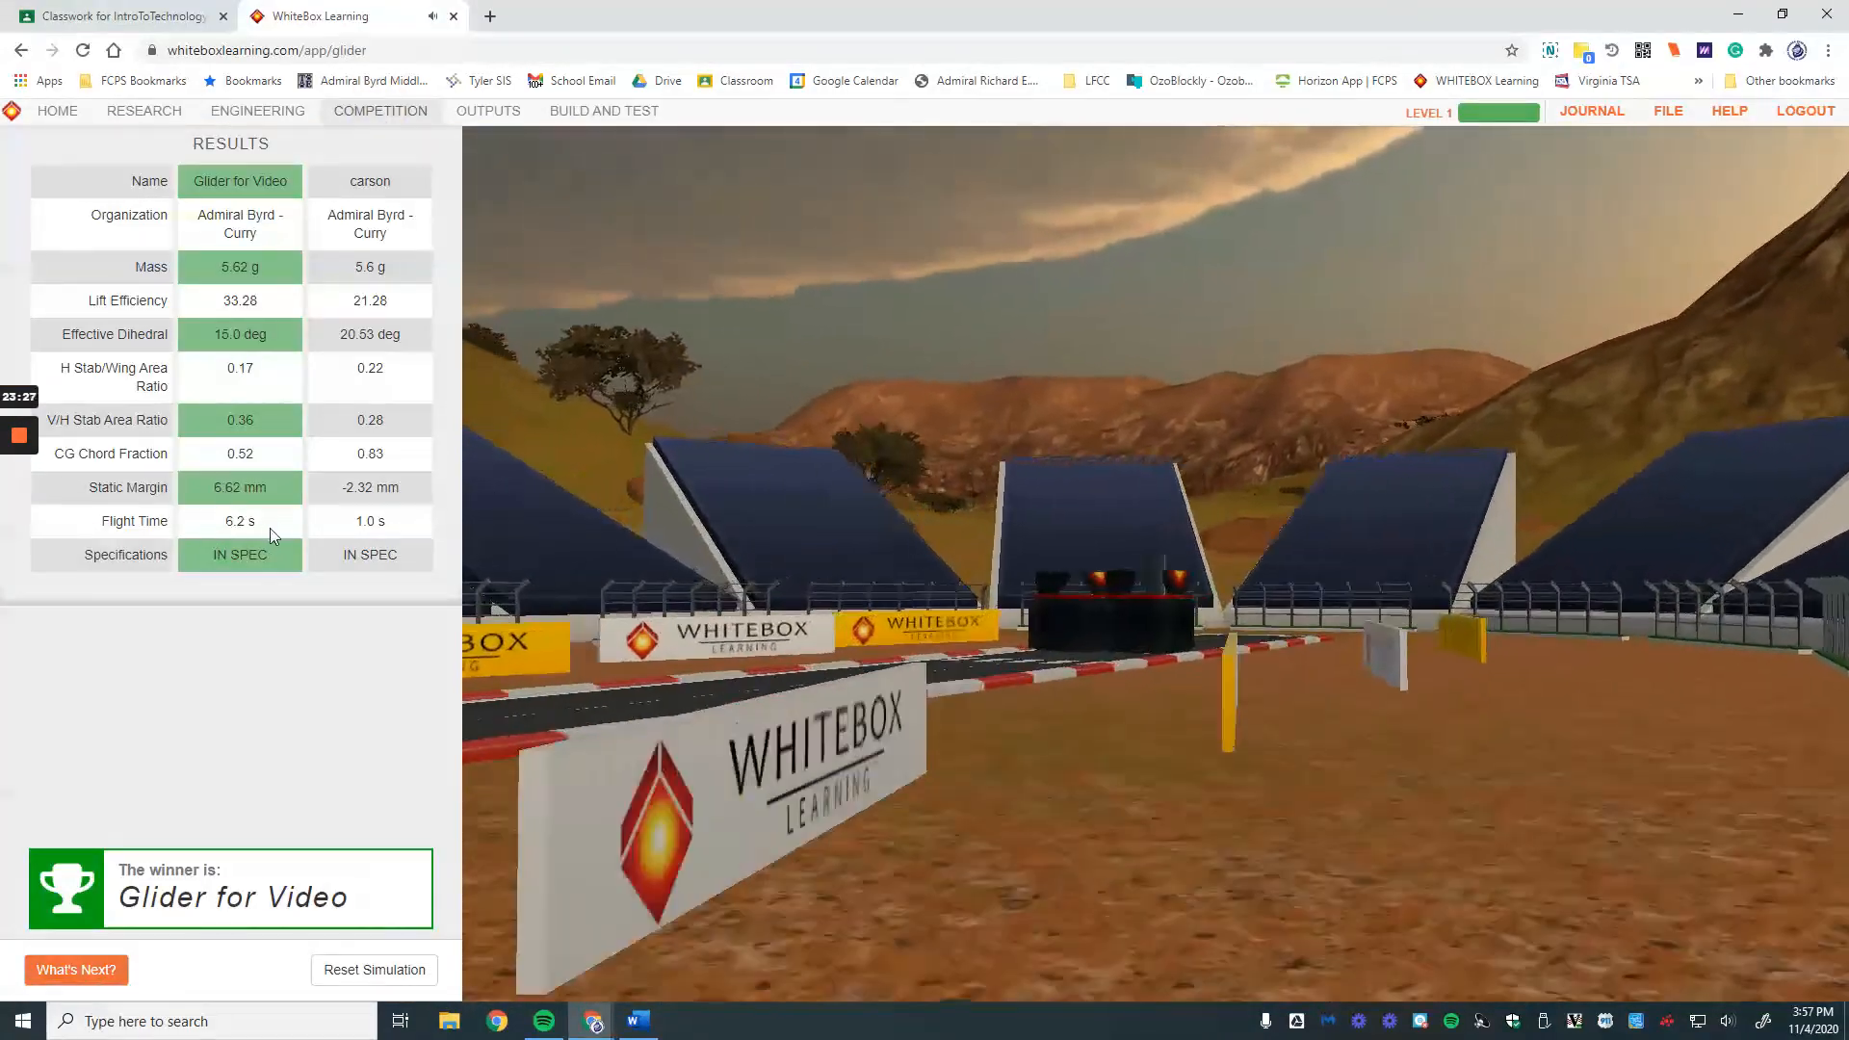
pyautogui.click(355, 968)
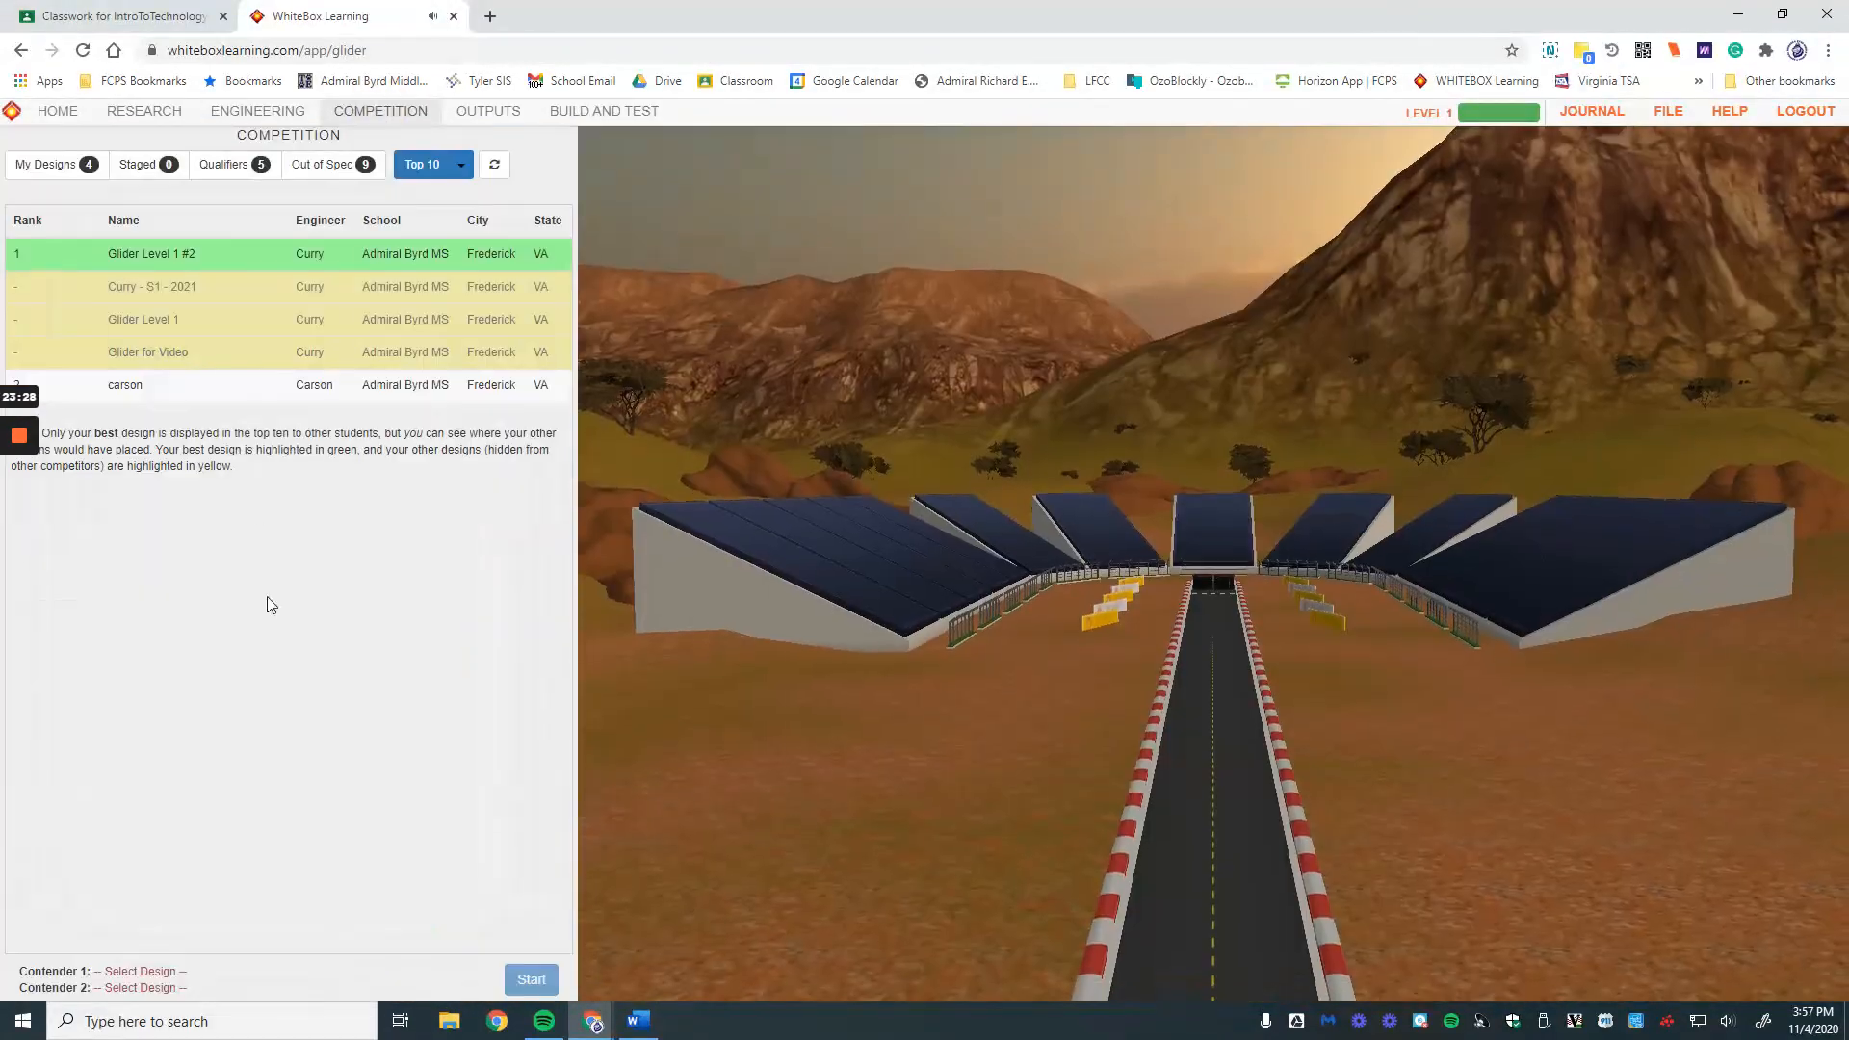
# Step: Return to Engineering and briefly open the file manager
pyautogui.click(257, 111)
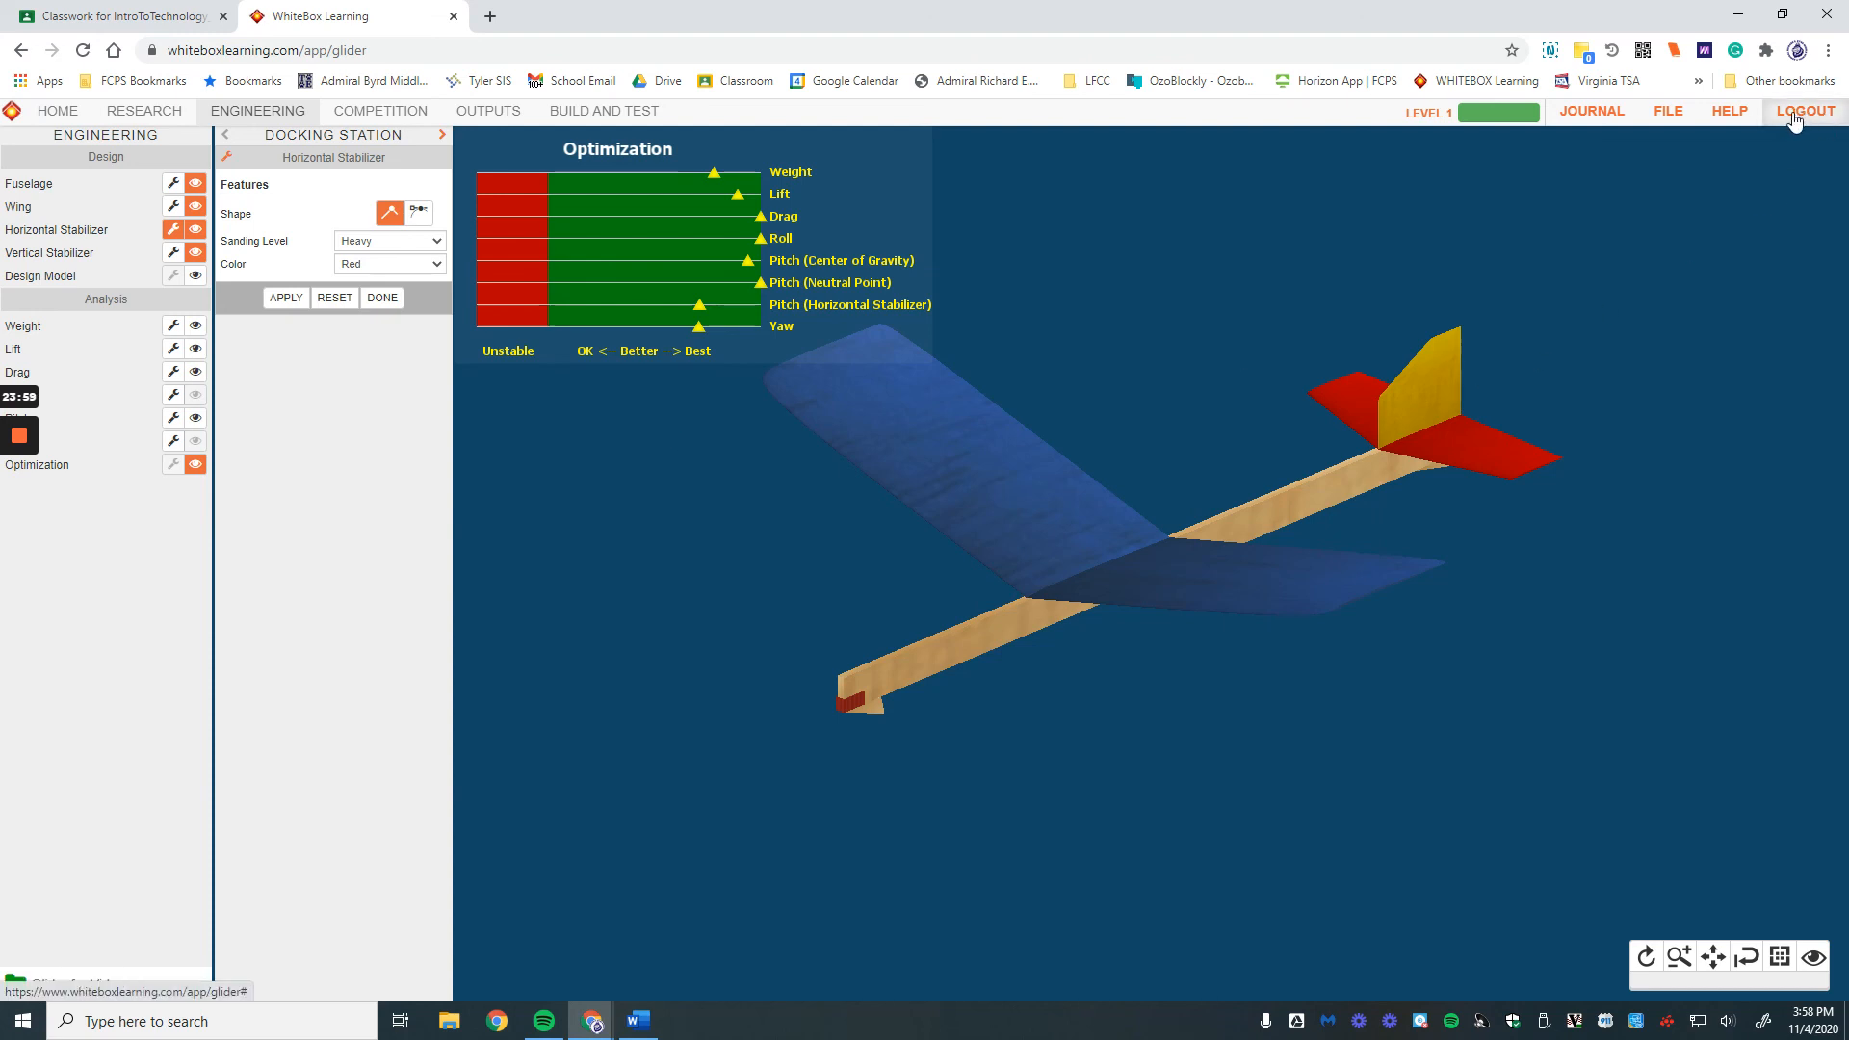
pyautogui.click(1668, 112)
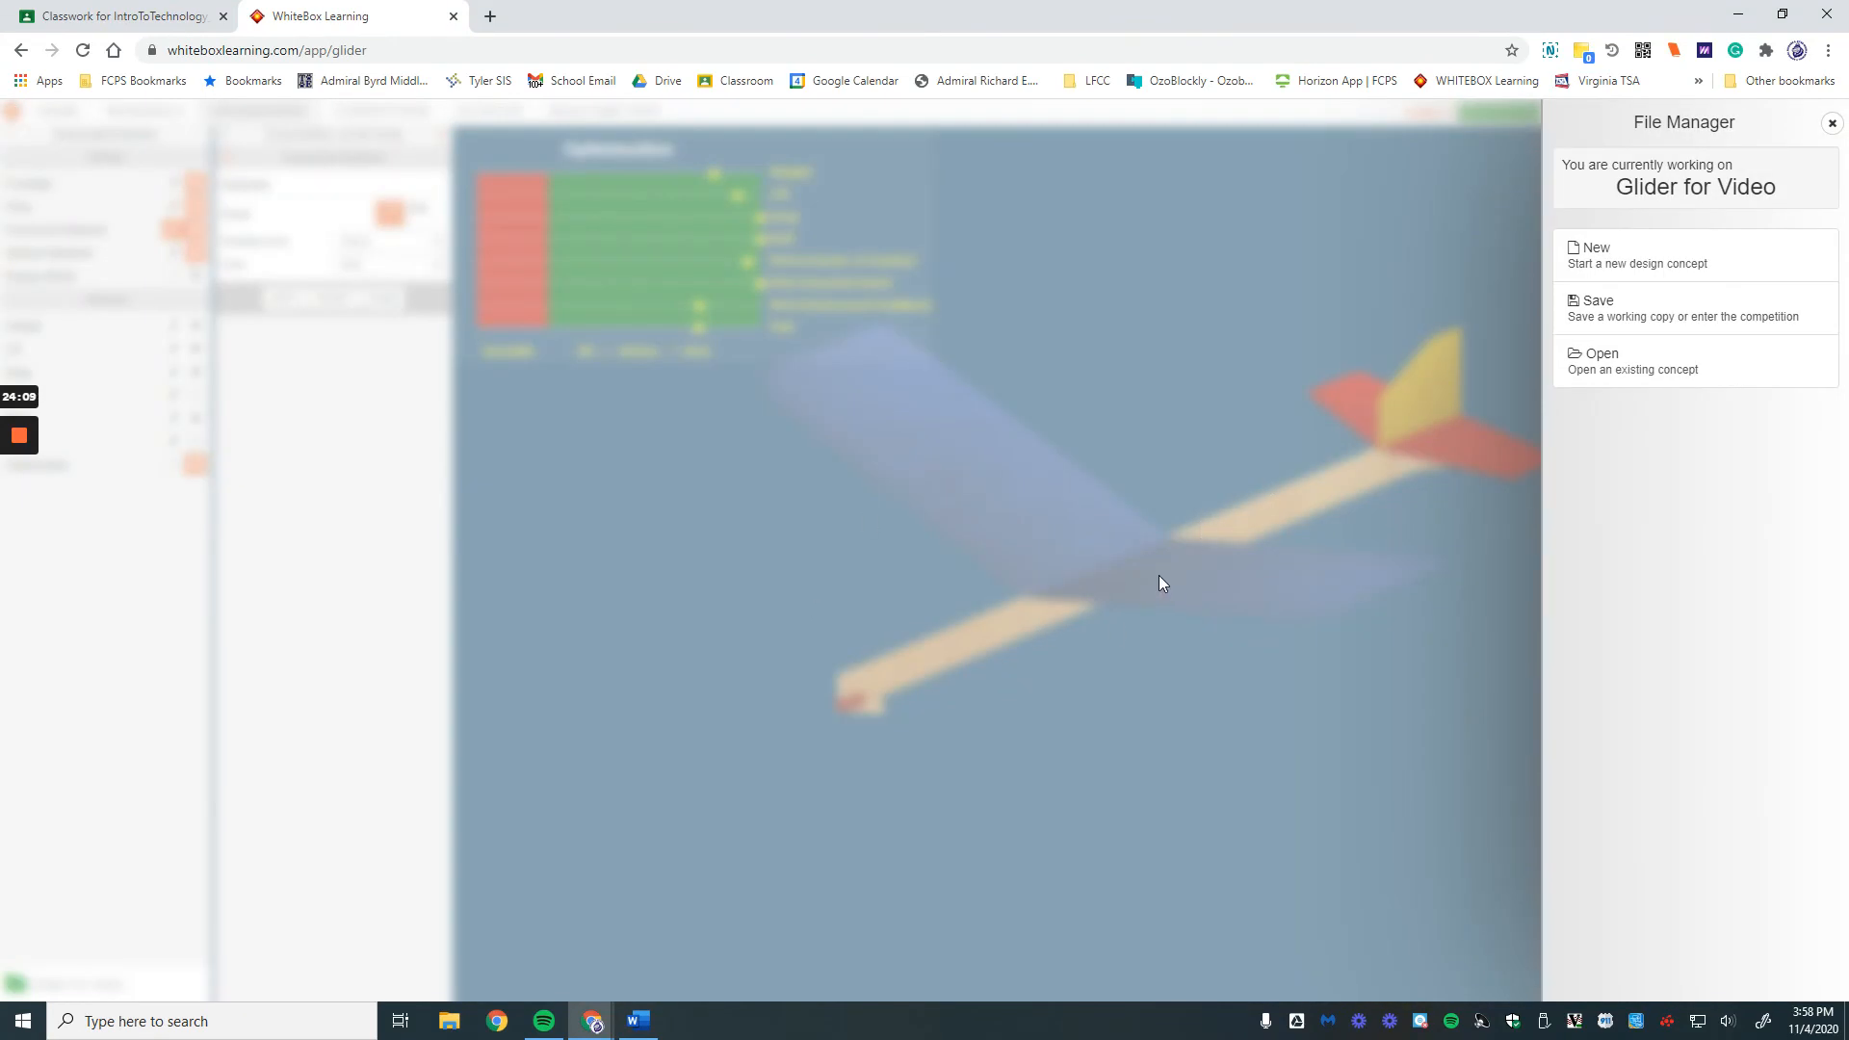
pyautogui.click(1831, 123)
# Step: Browse Glider for Video's three saved revisions in the Open list, then close it
pyautogui.click(1667, 110)
pyautogui.click(1679, 351)
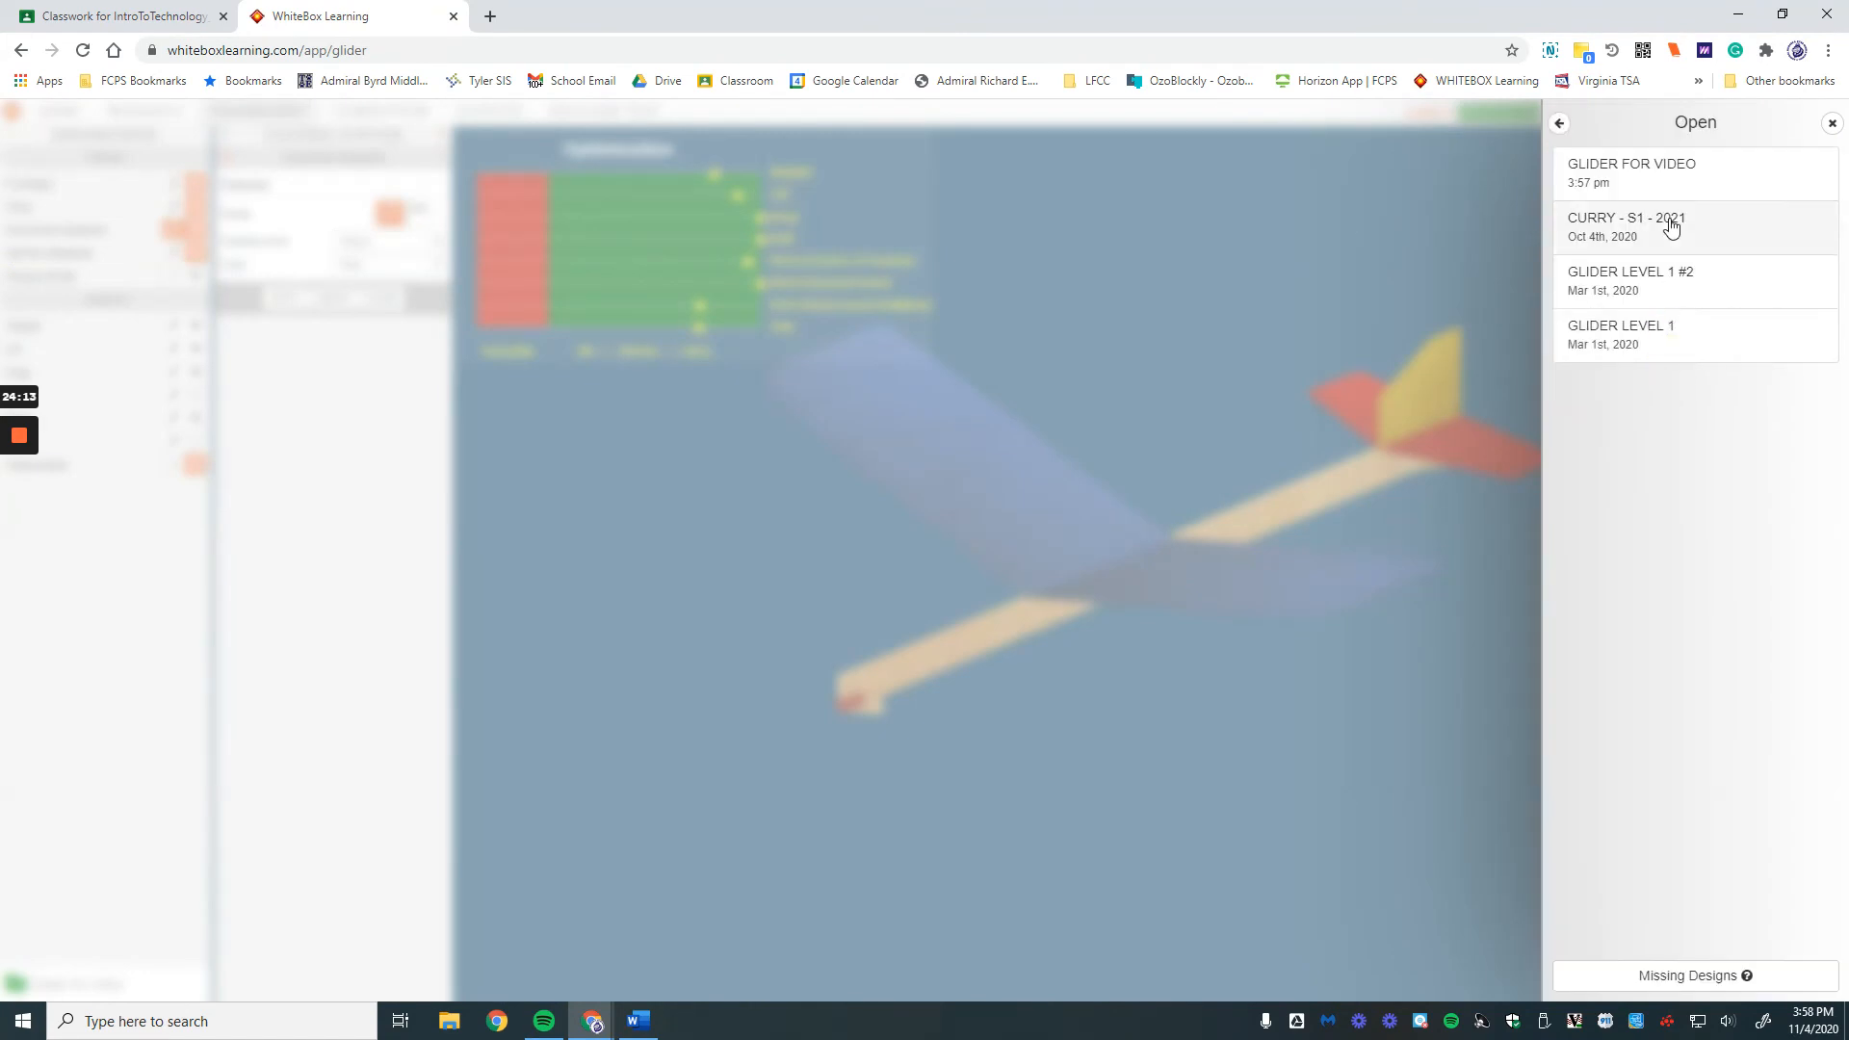
pyautogui.click(1677, 179)
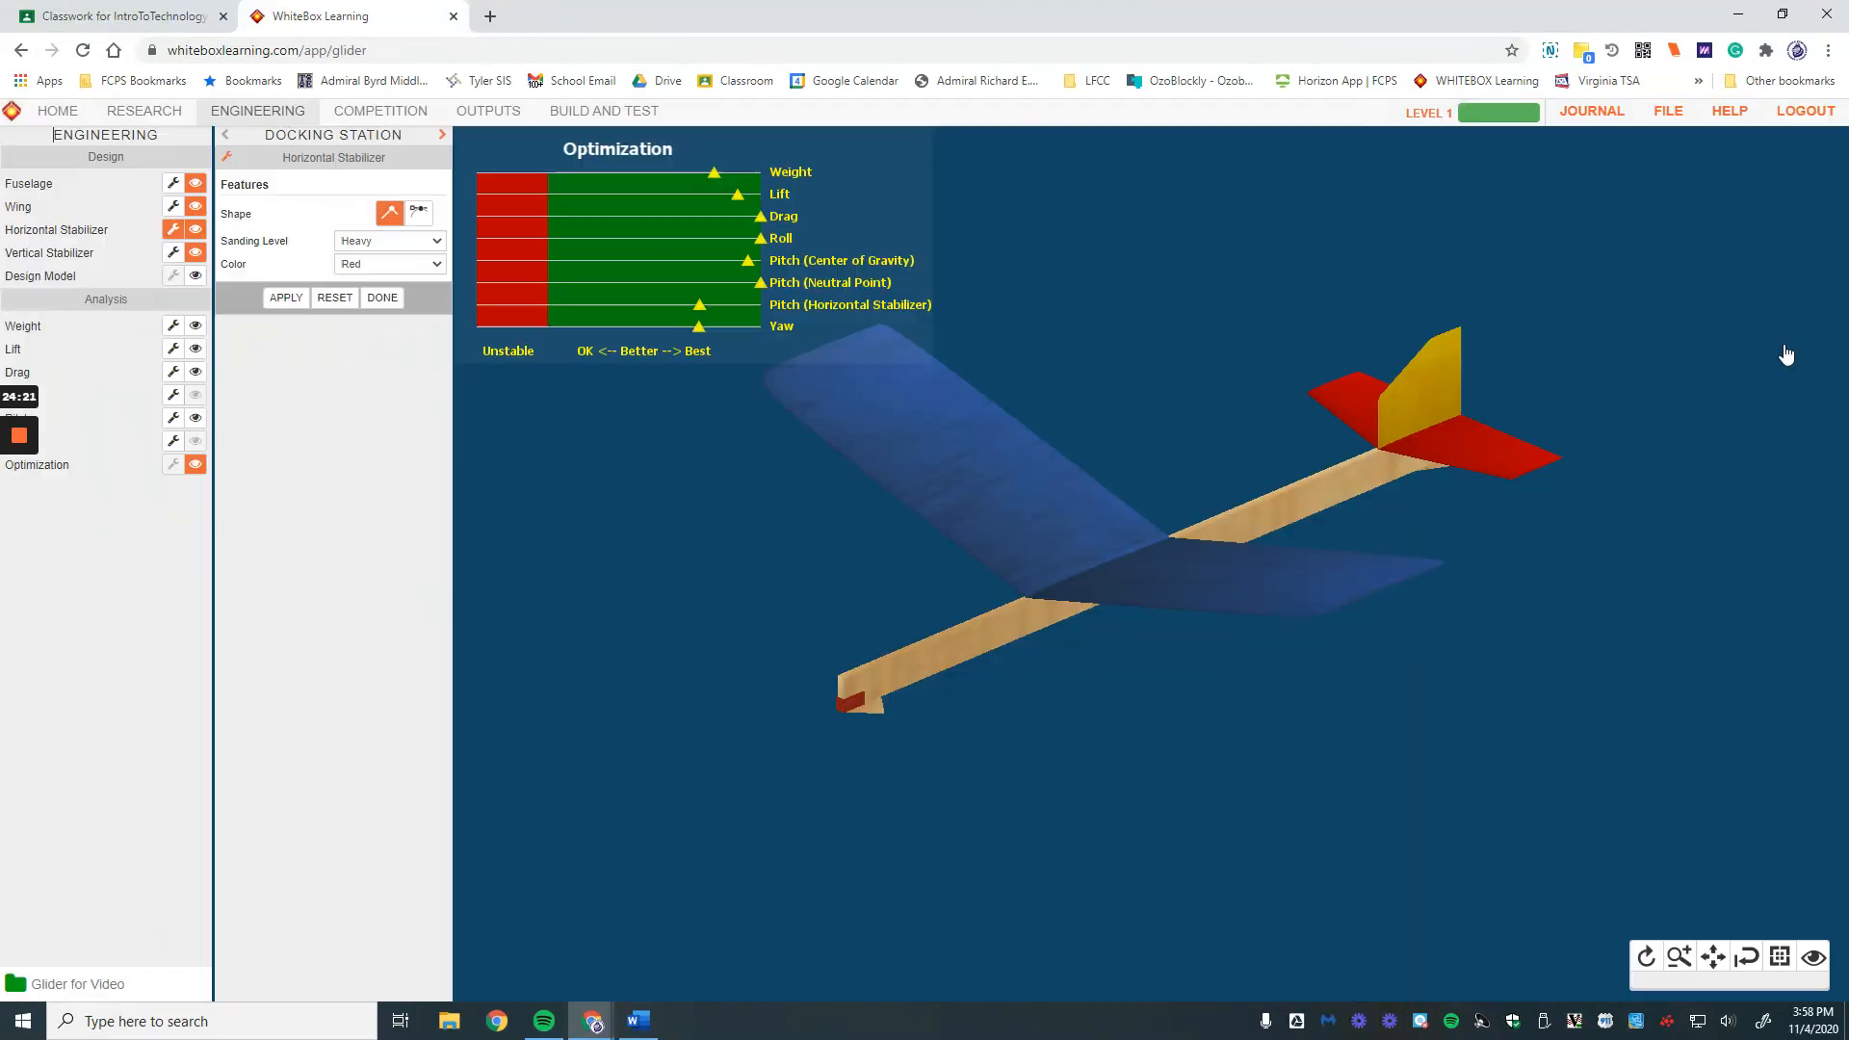
pyautogui.click(1776, 356)
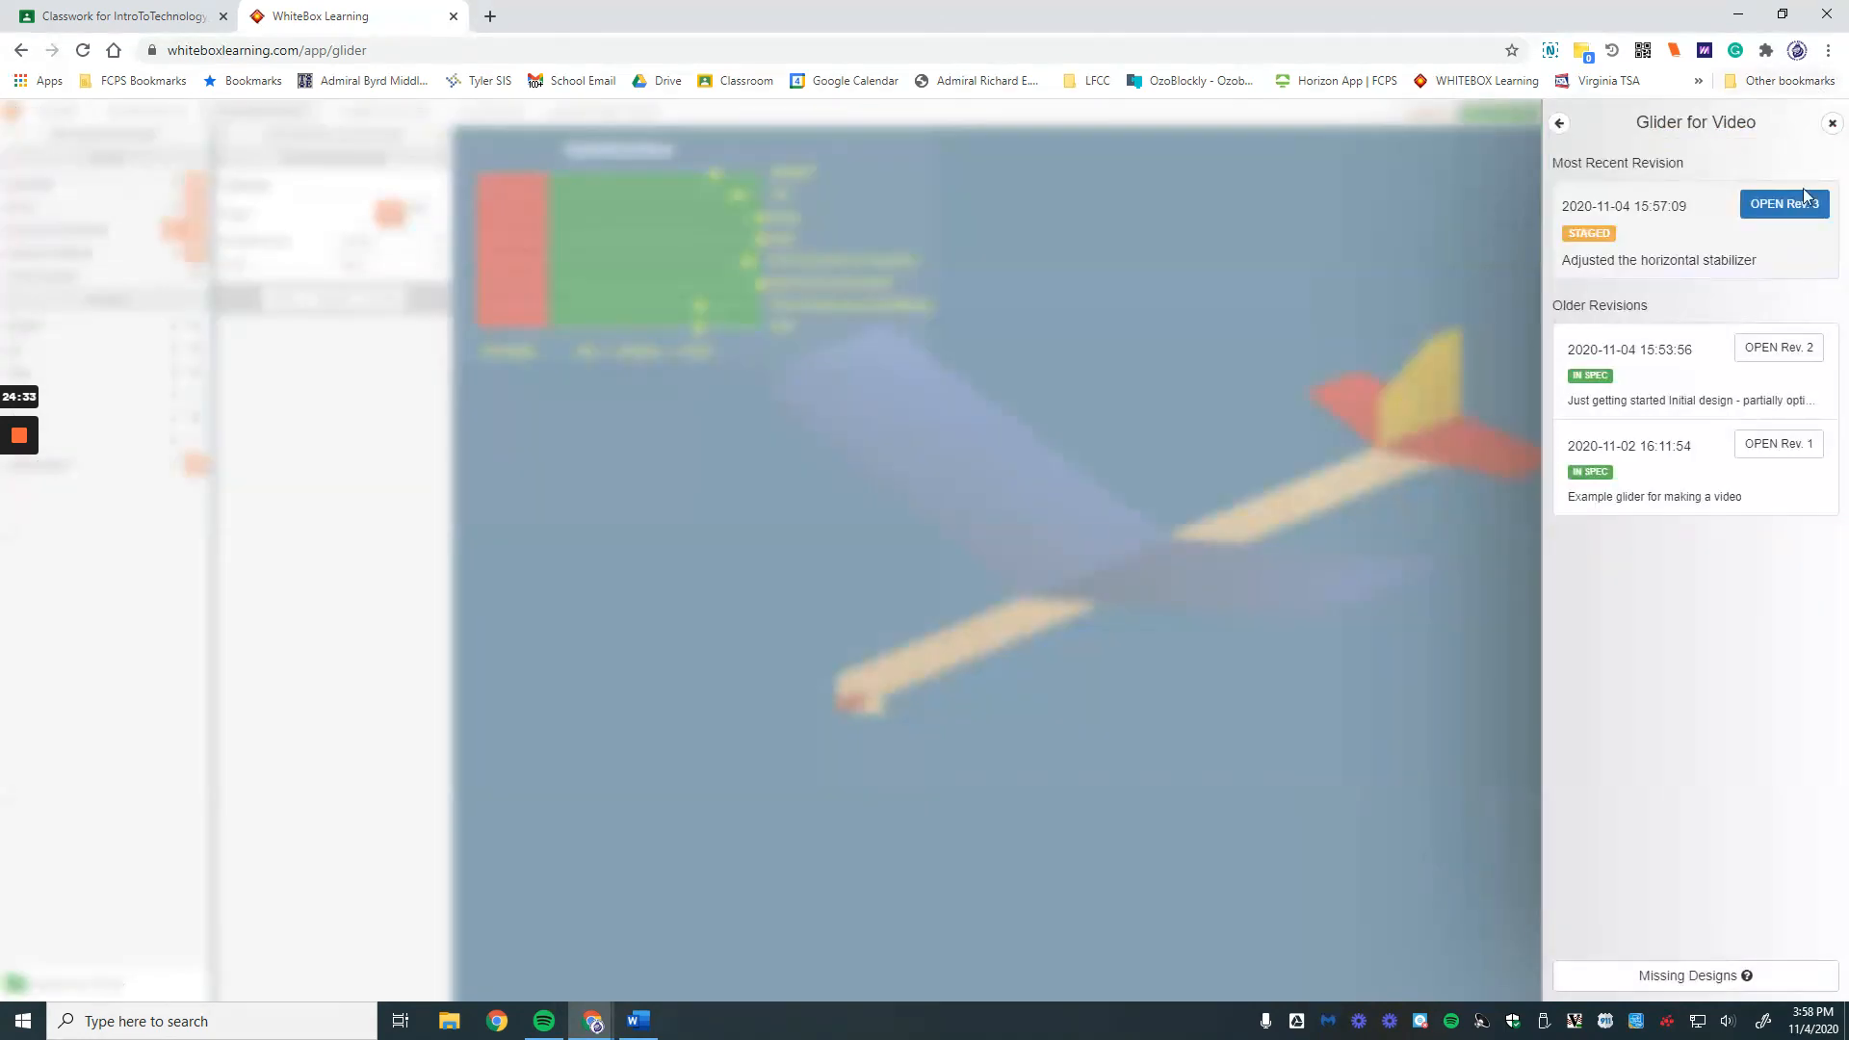
pyautogui.click(1832, 124)
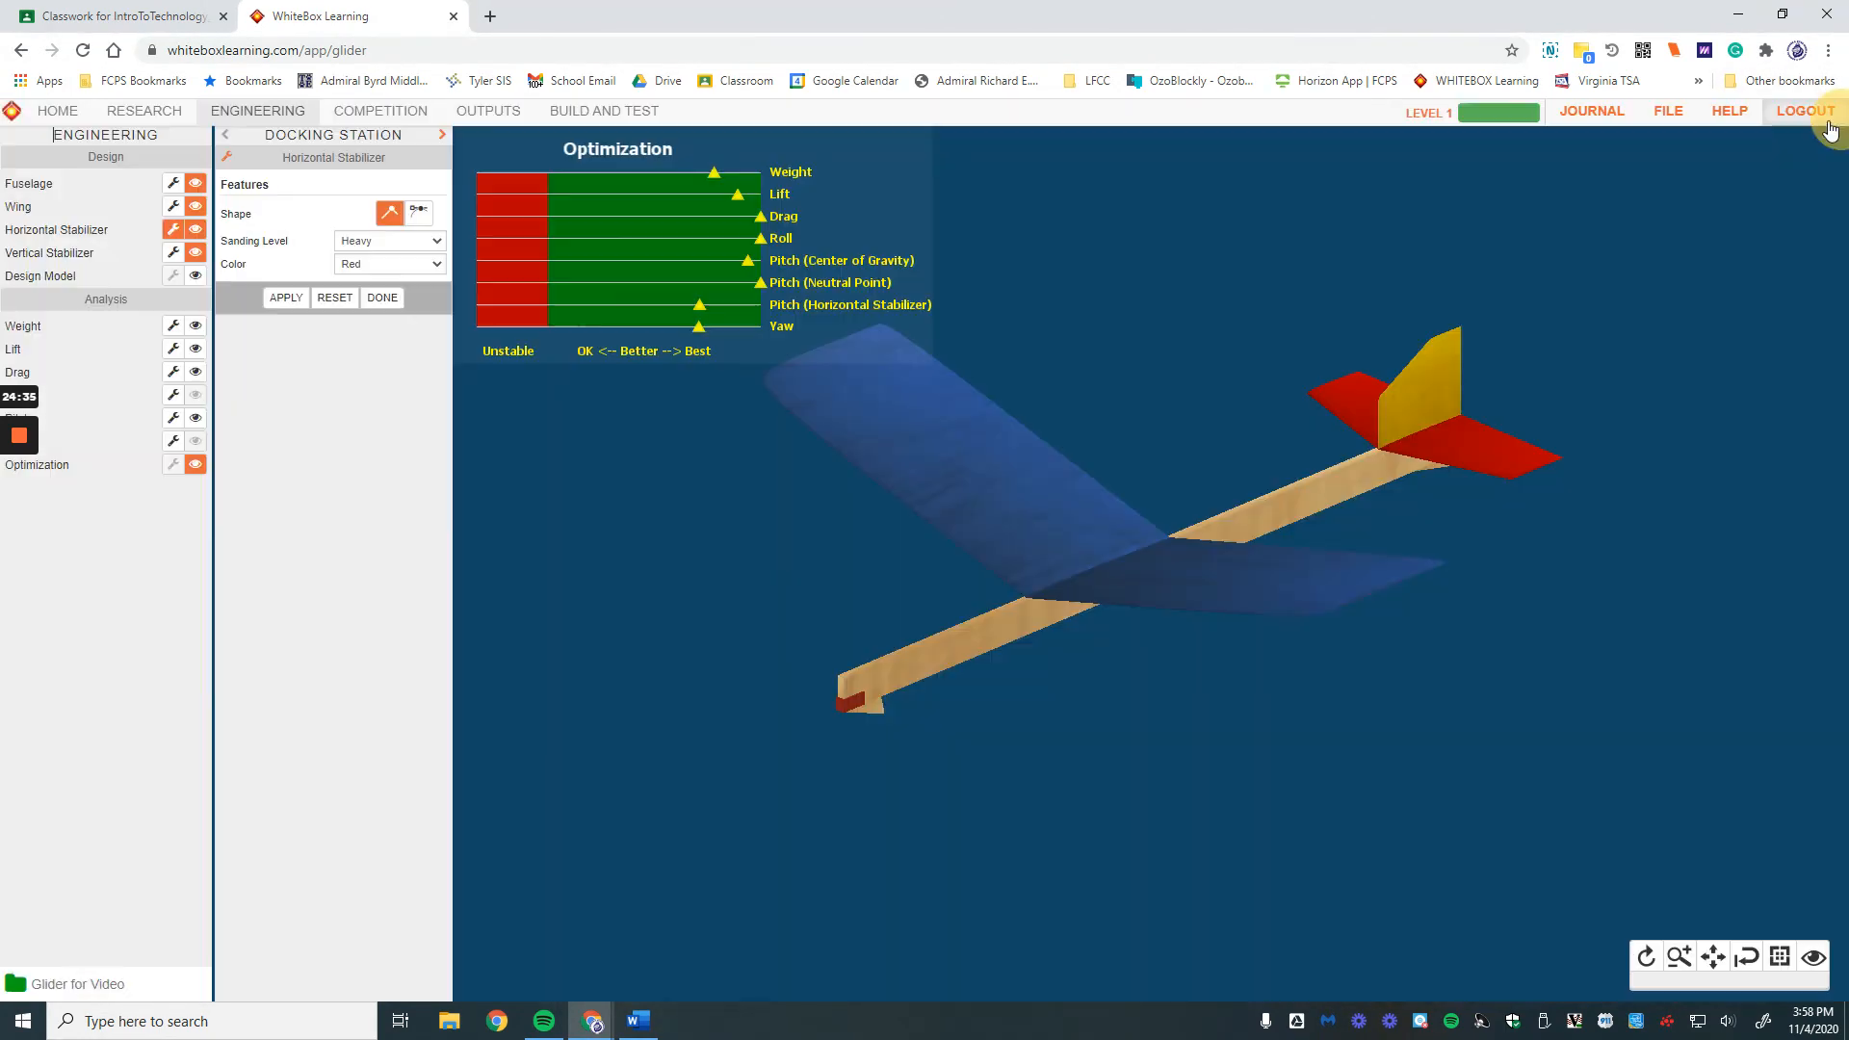
# Step: Open the Engineering Logs for Glider for Video, with the specification filter left at Any
pyautogui.click(1599, 115)
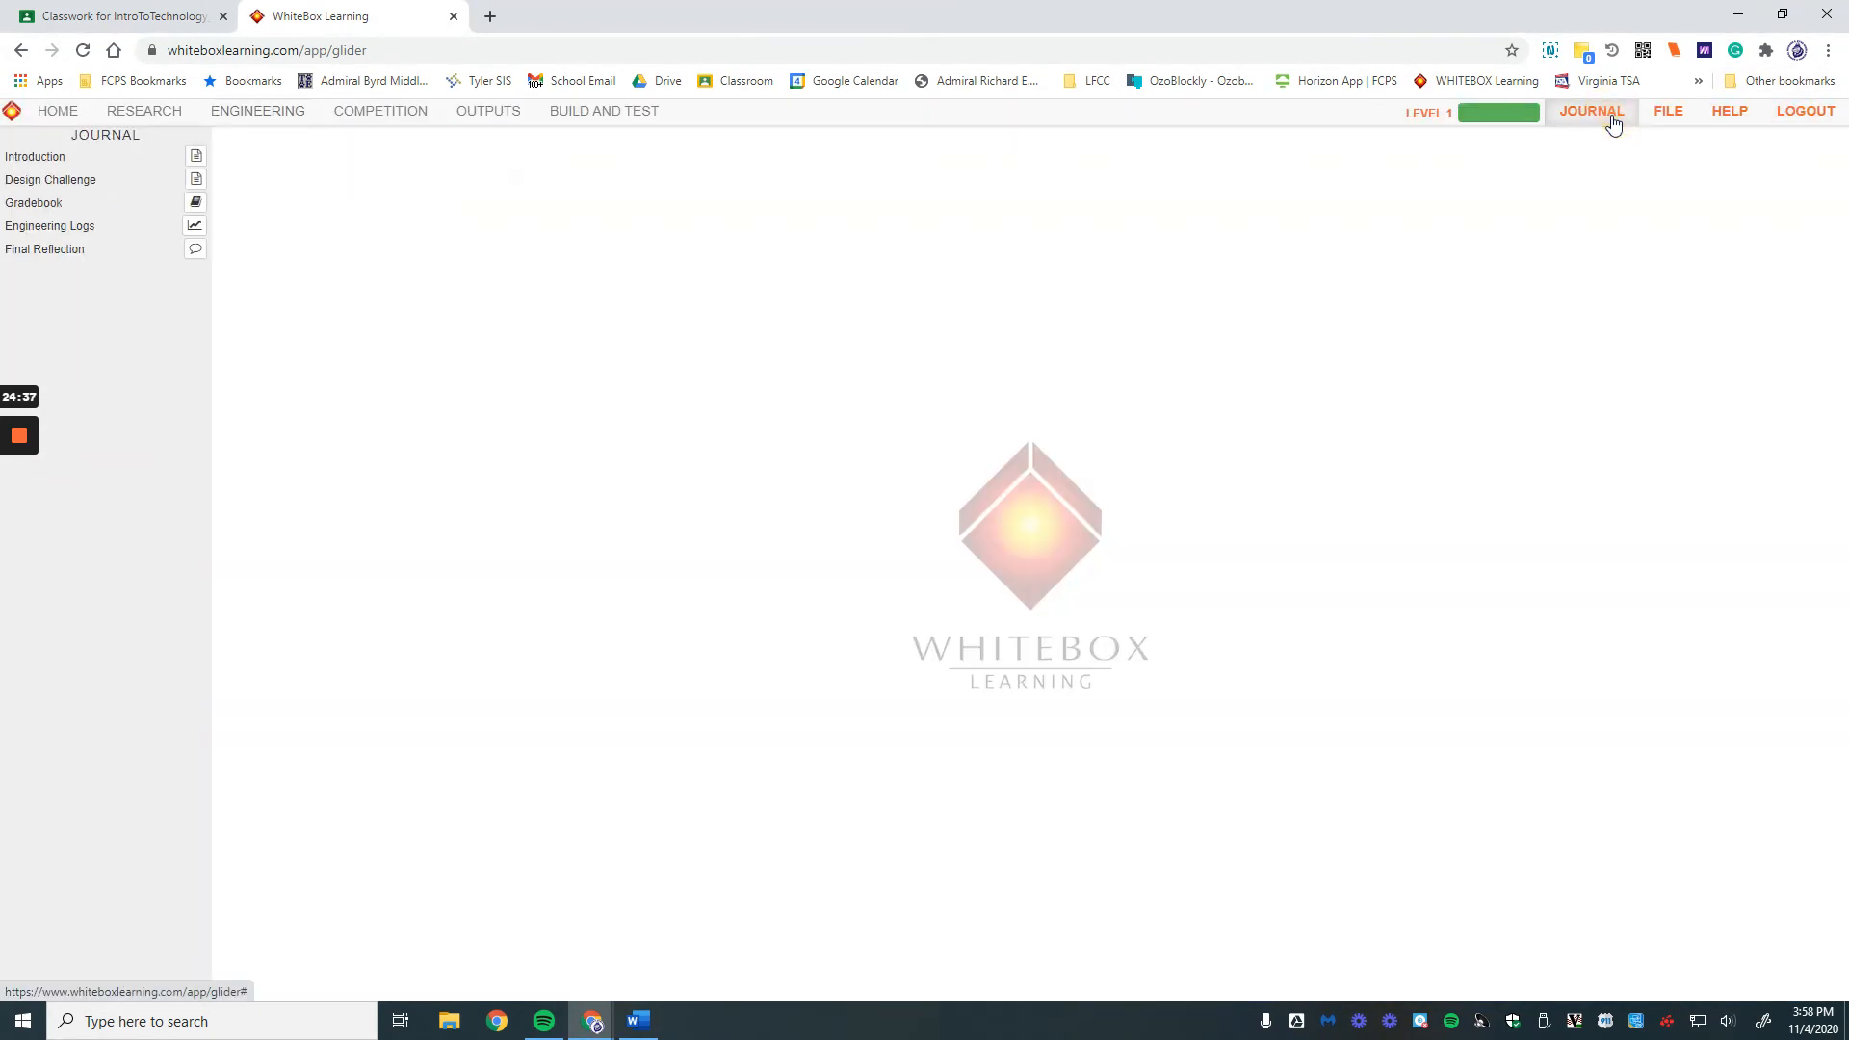
pyautogui.click(195, 206)
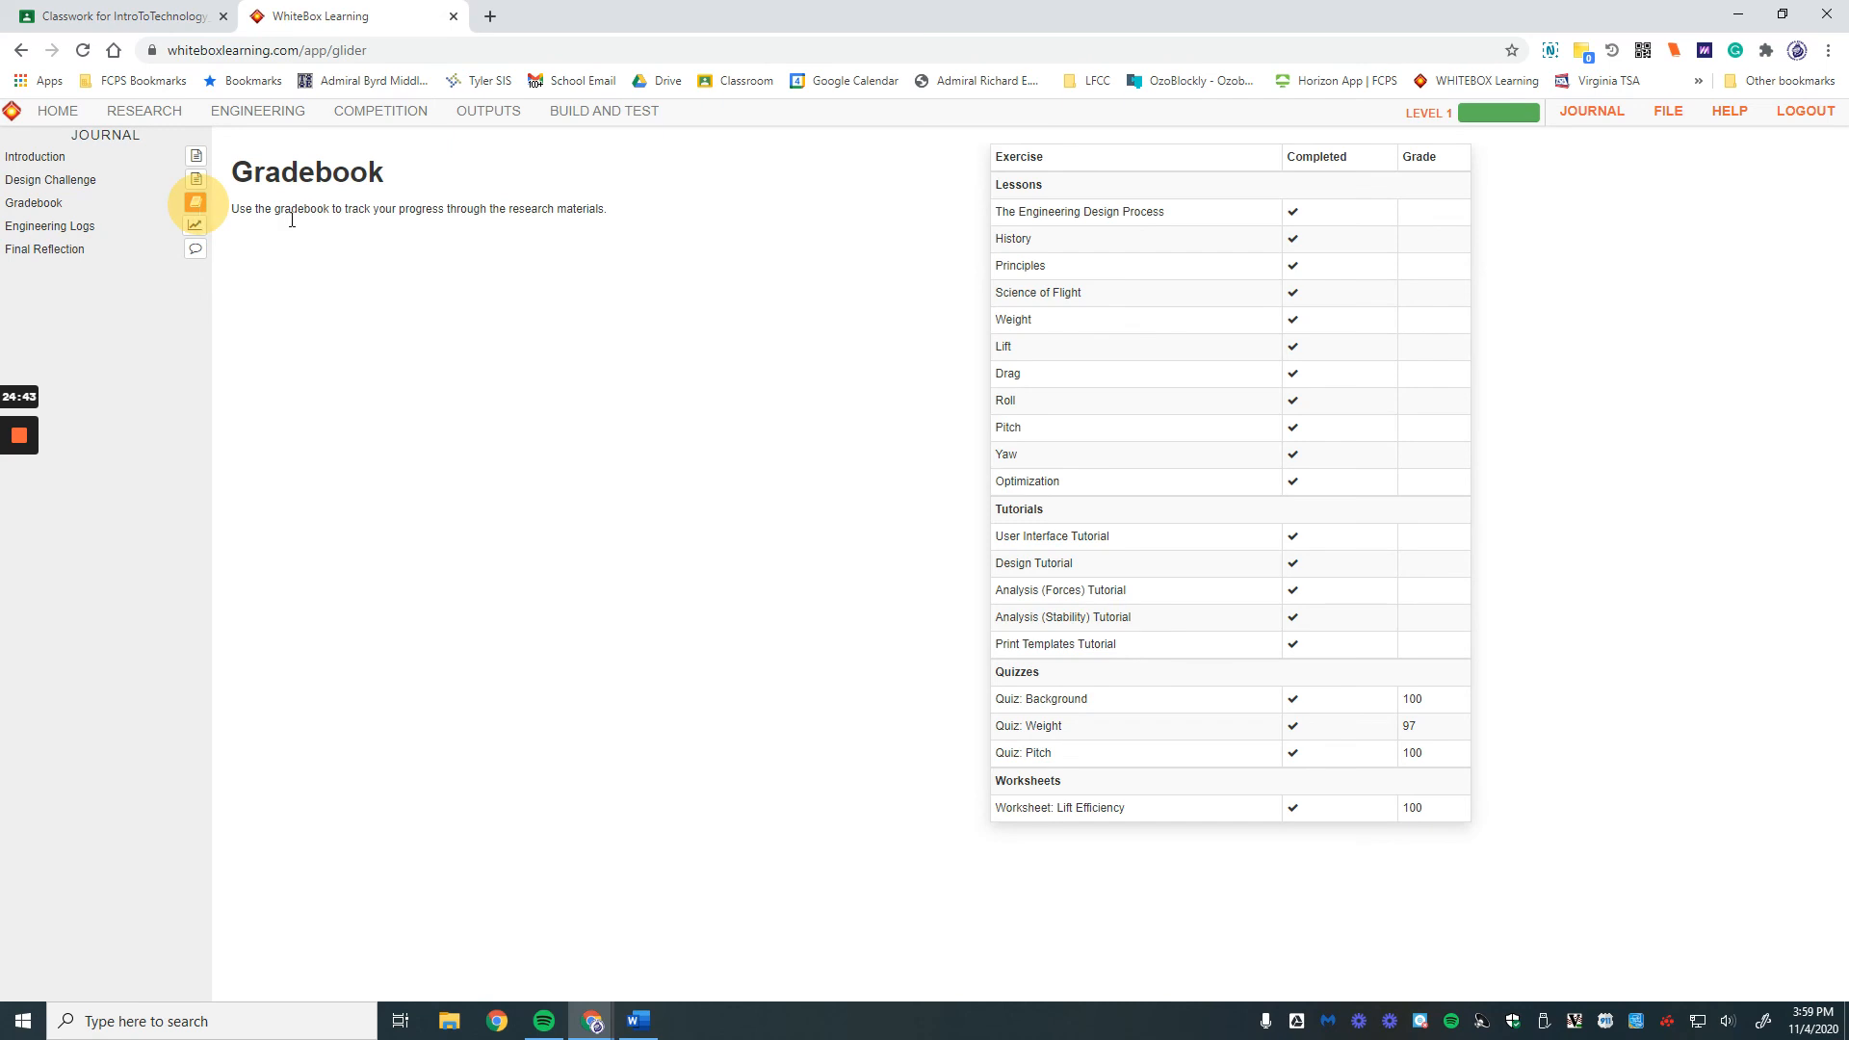
pyautogui.click(195, 225)
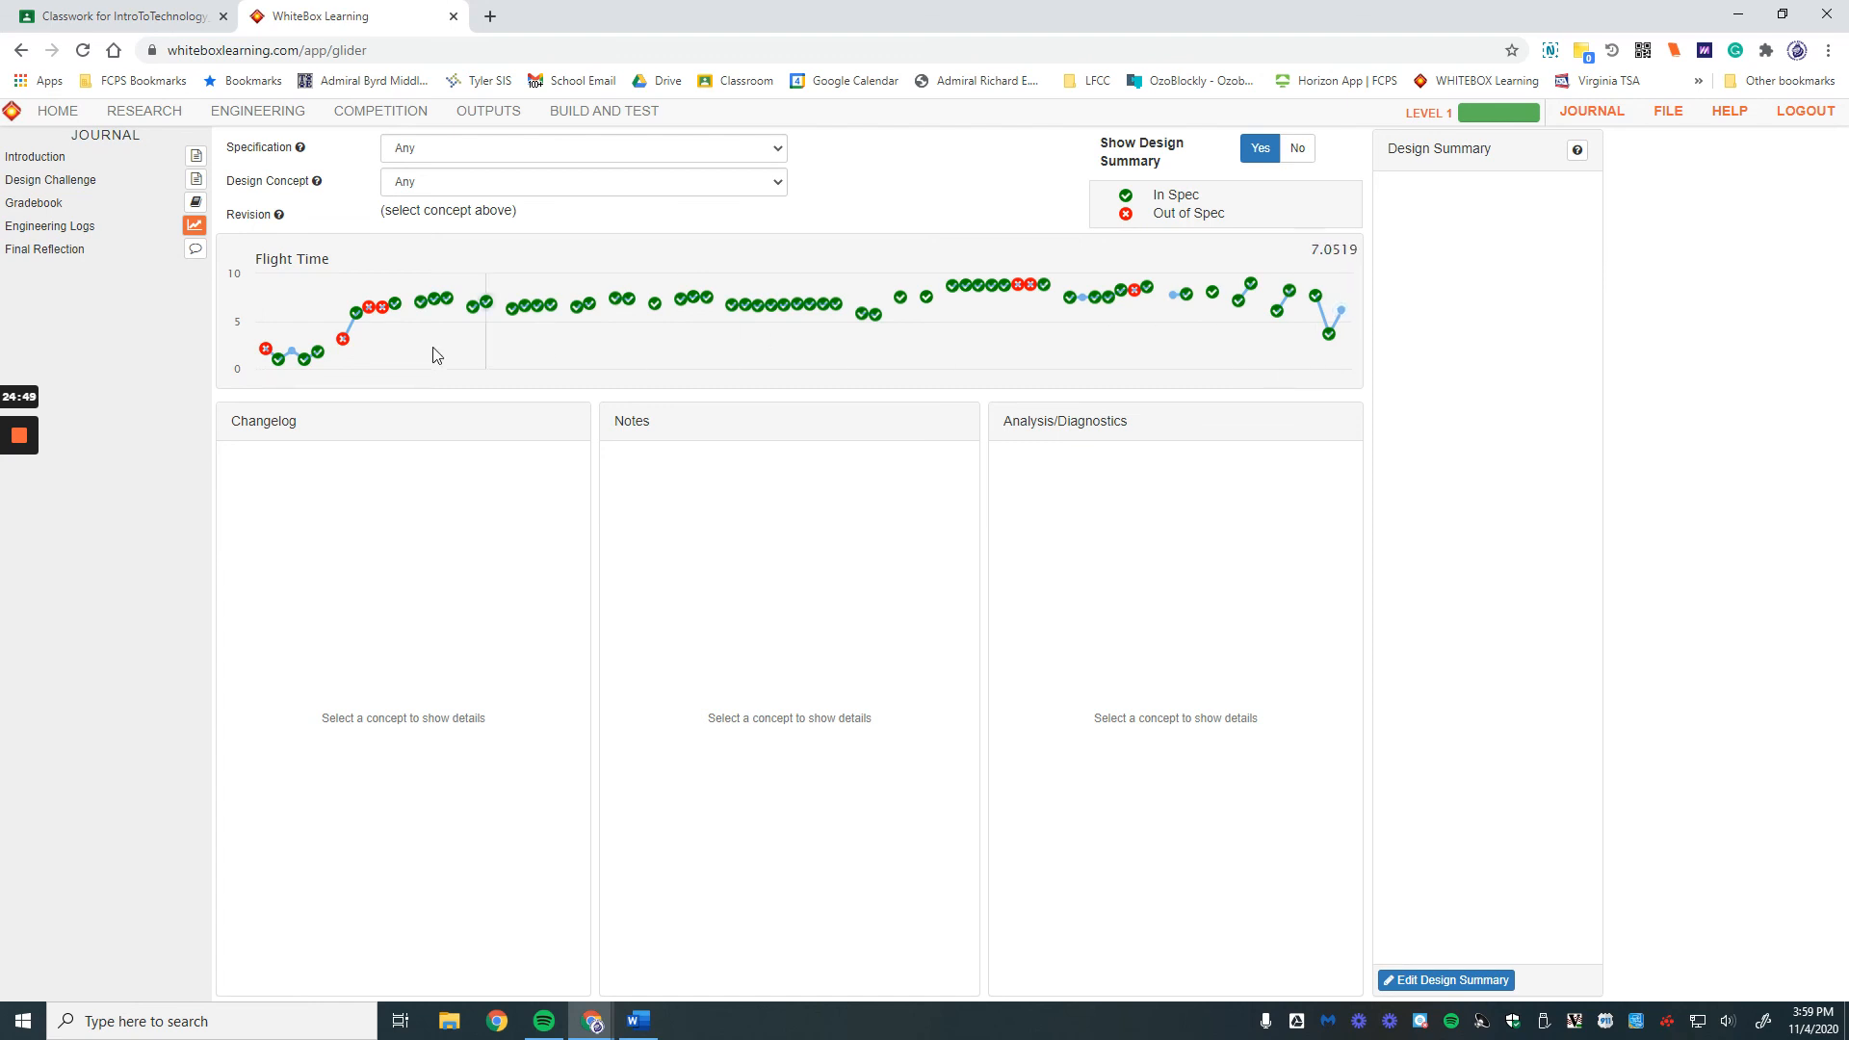
pyautogui.click(644, 149)
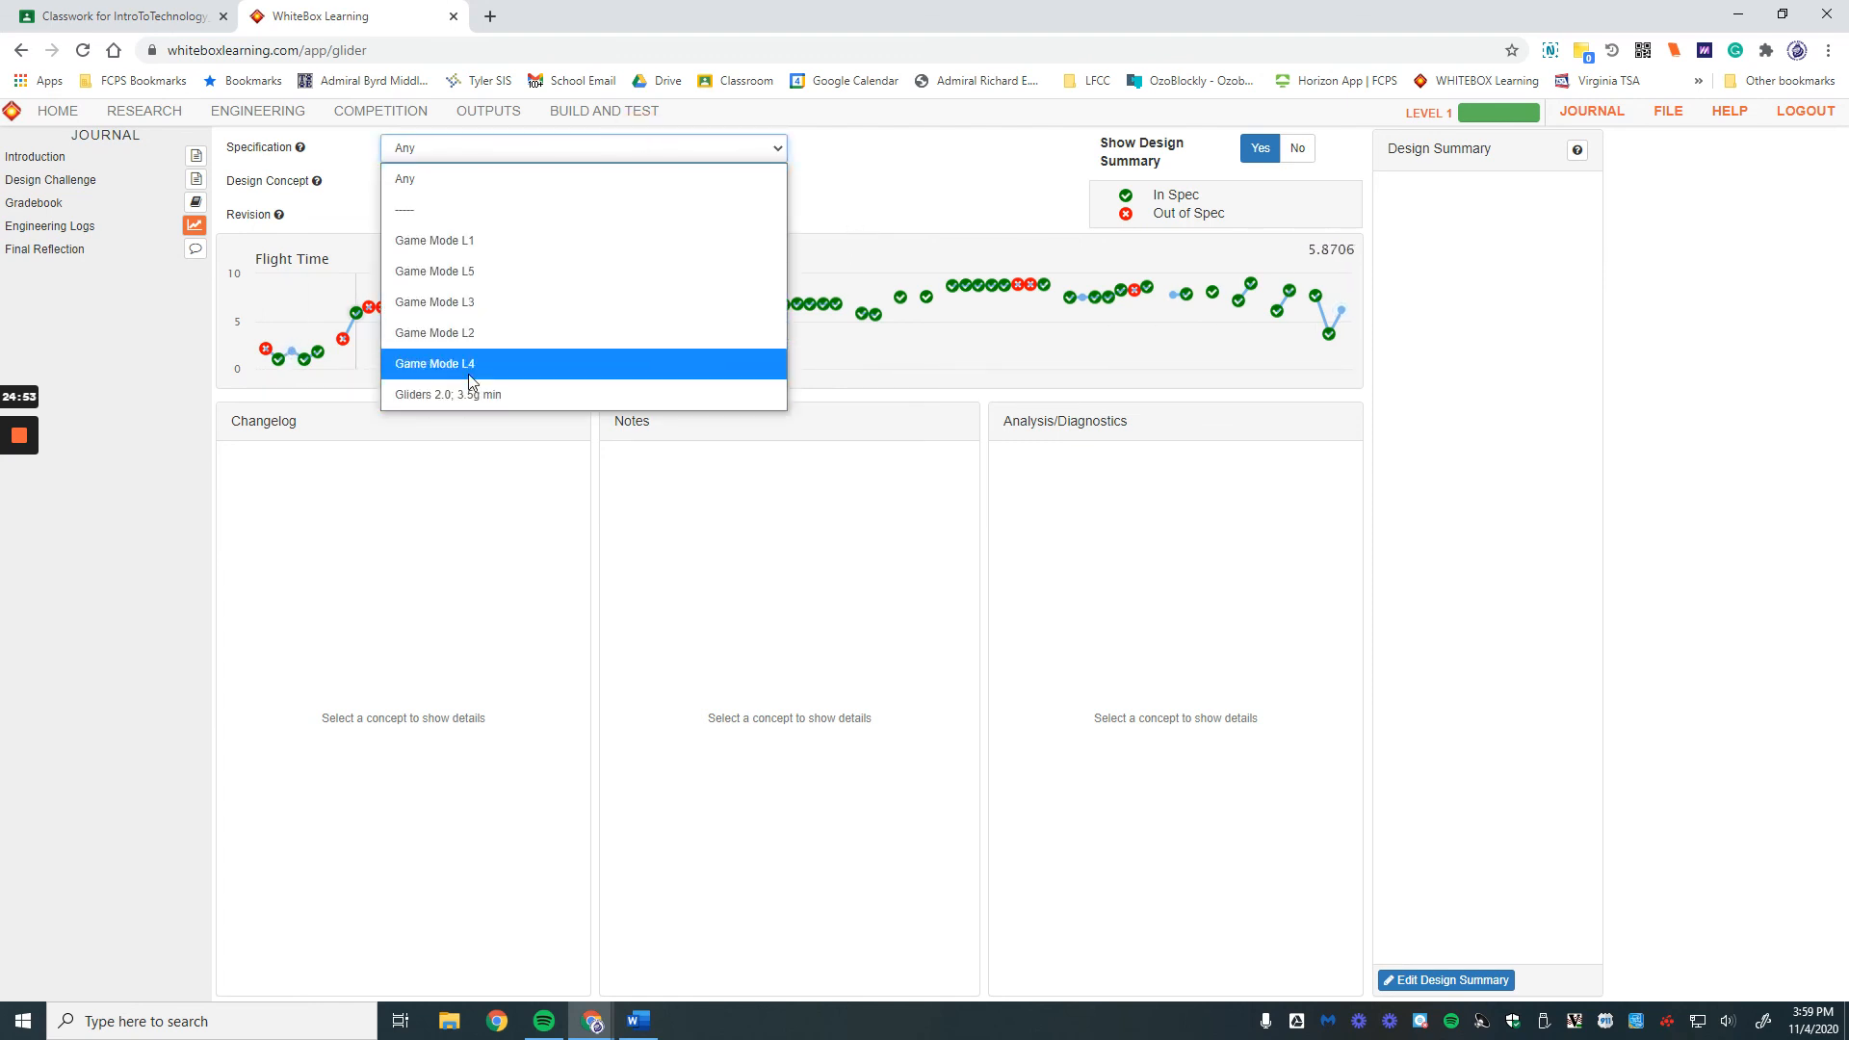
pyautogui.click(604, 179)
pyautogui.click(605, 181)
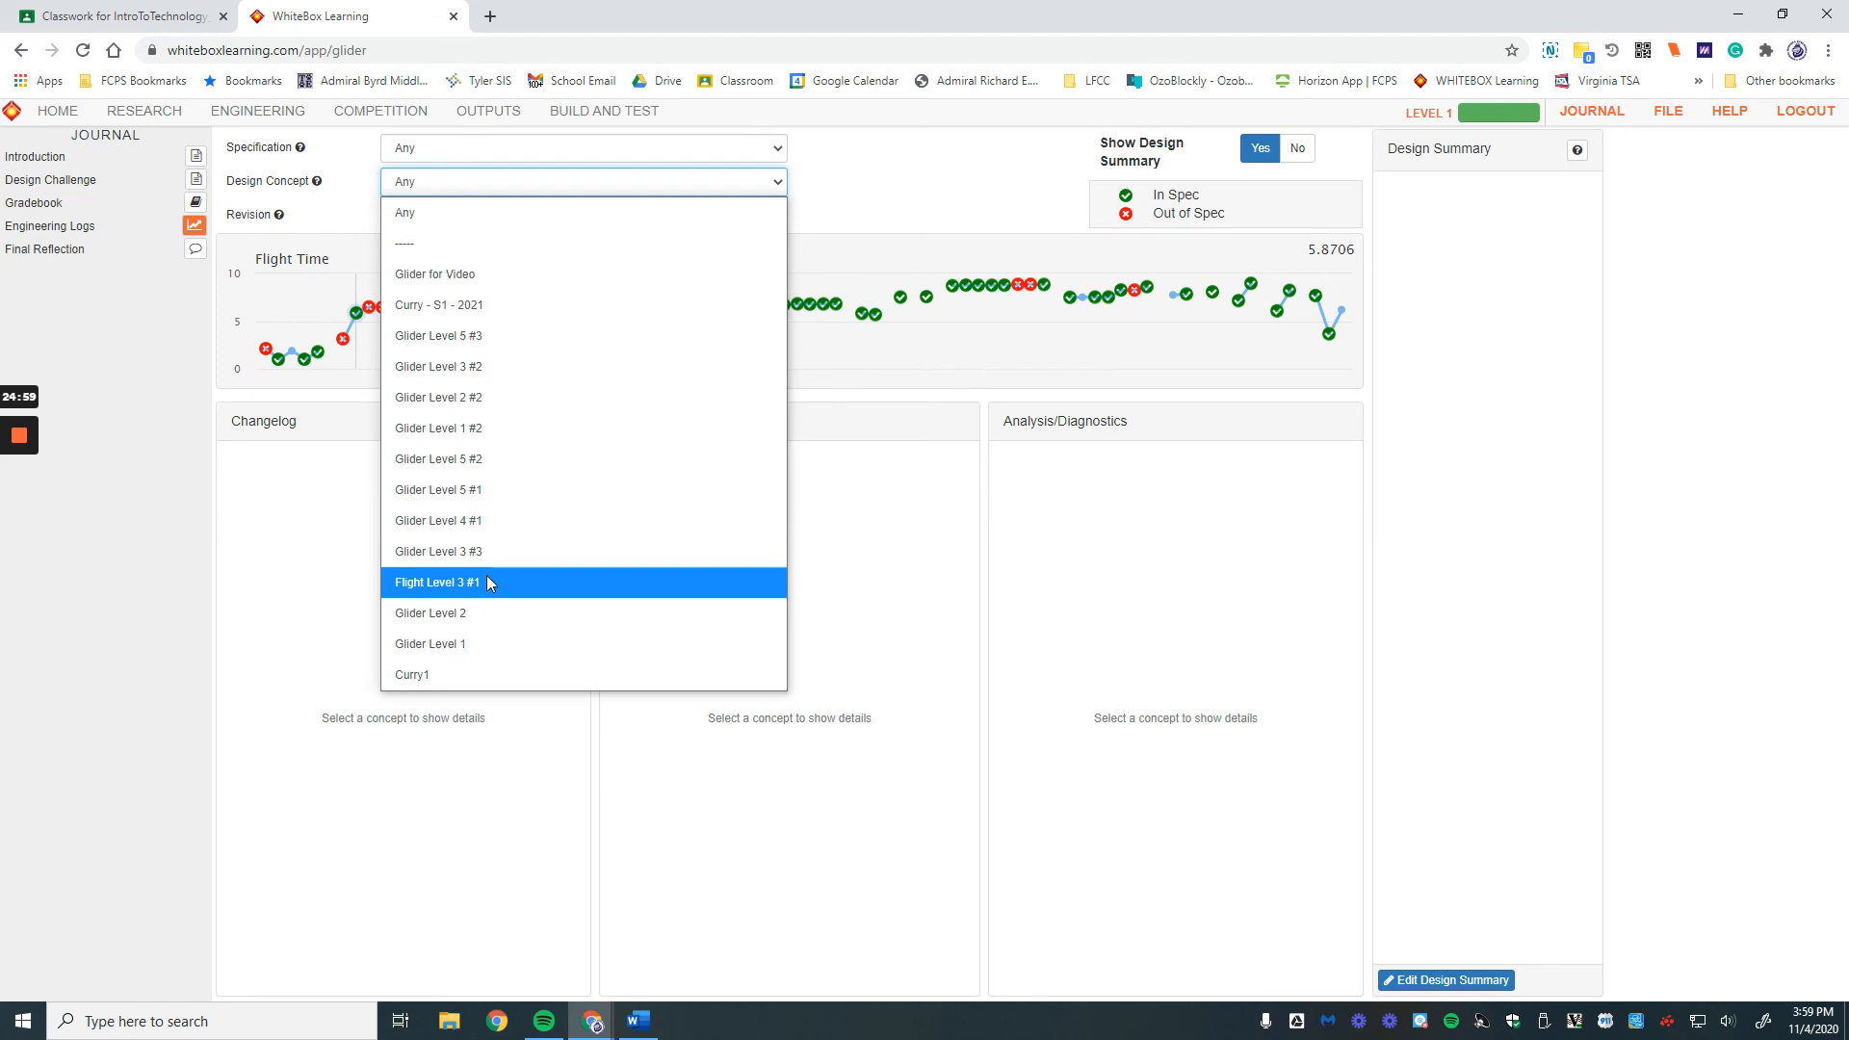
pyautogui.click(453, 269)
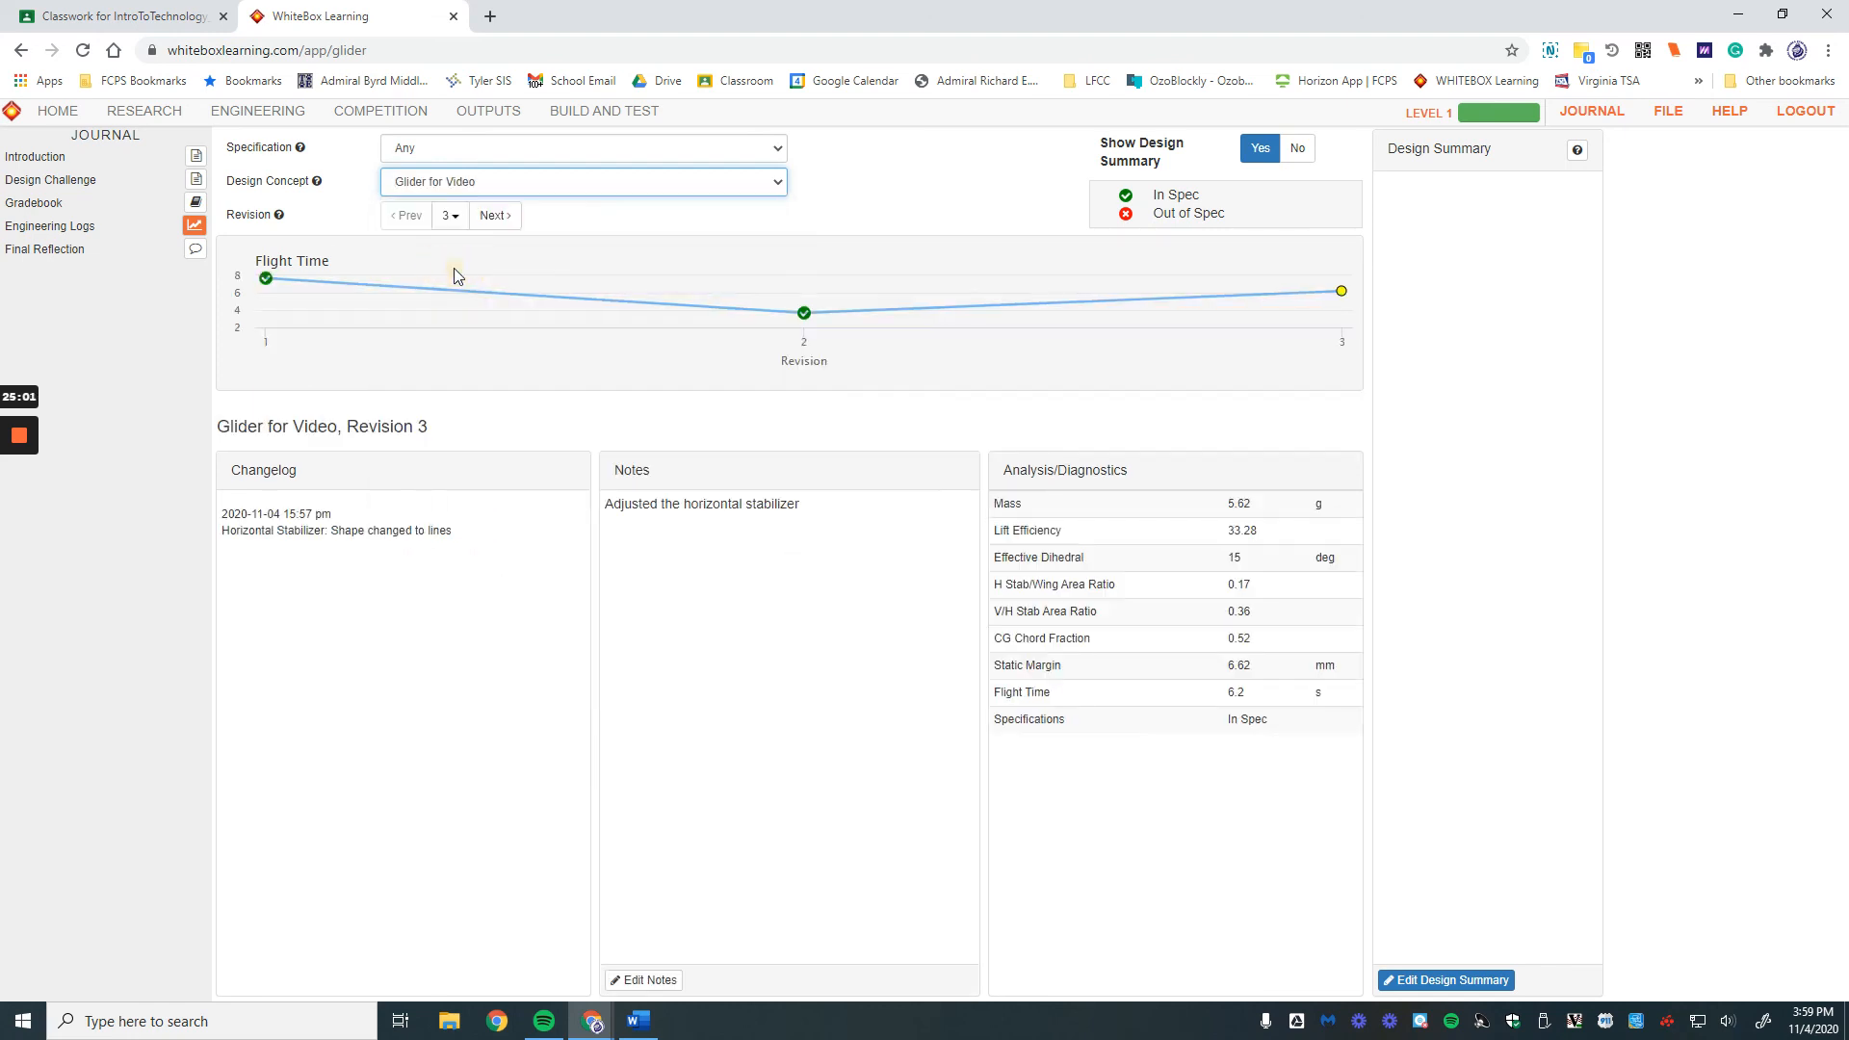
# Step: Load revision 2's details, then revision 3's: a 6.2 s flight, in spec
pyautogui.moveTo(265, 279)
pyautogui.moveTo(804, 312)
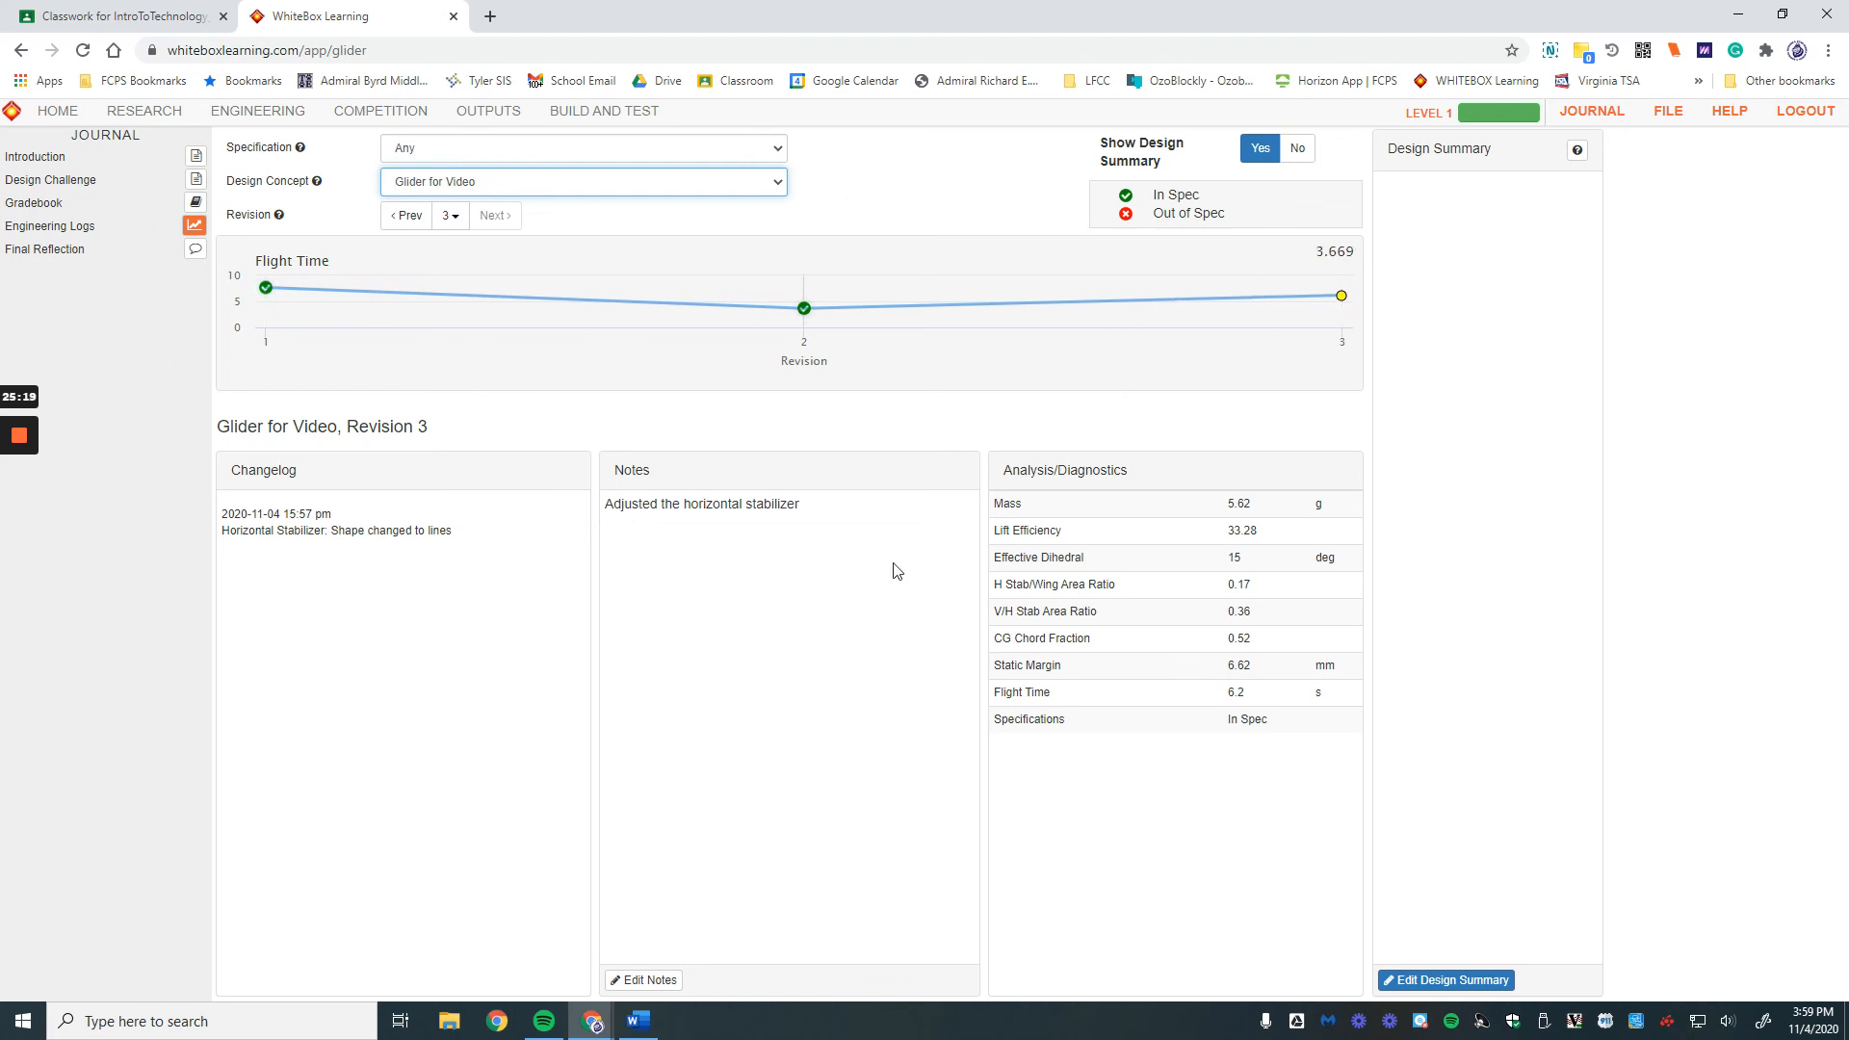
pyautogui.click(807, 309)
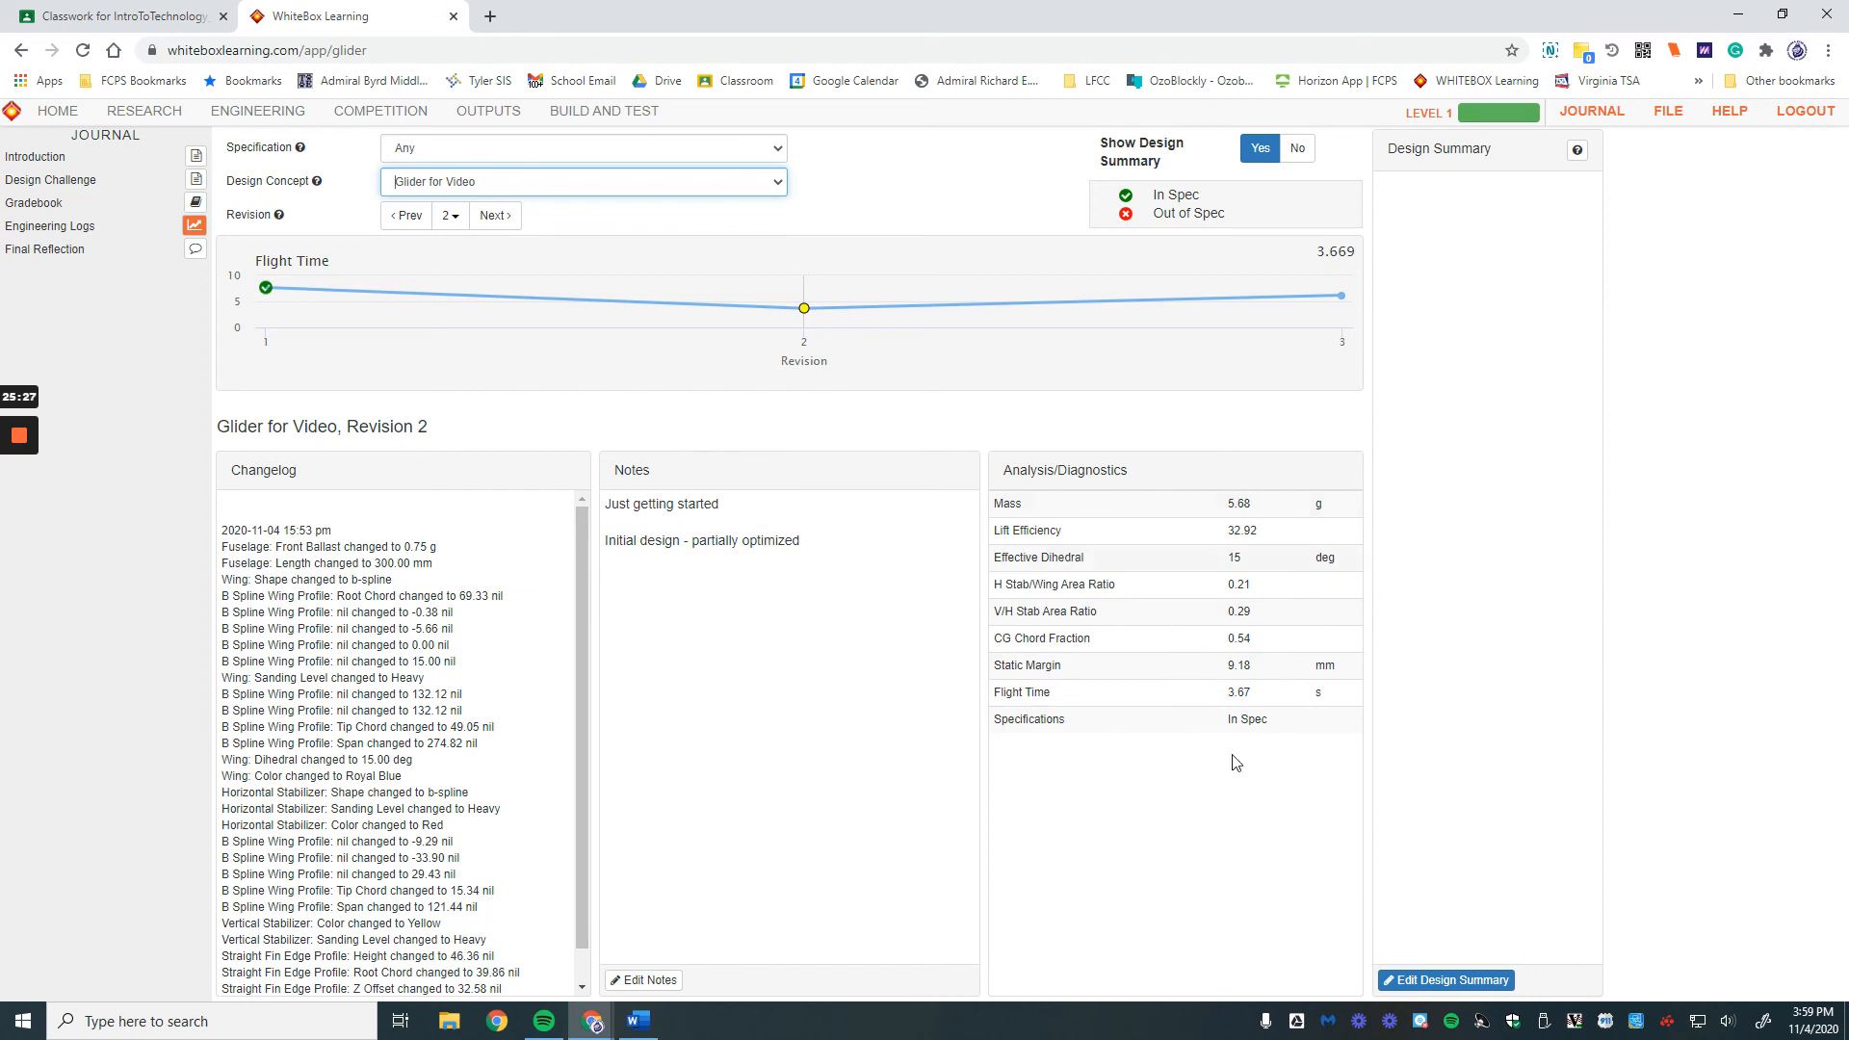
pyautogui.click(1341, 295)
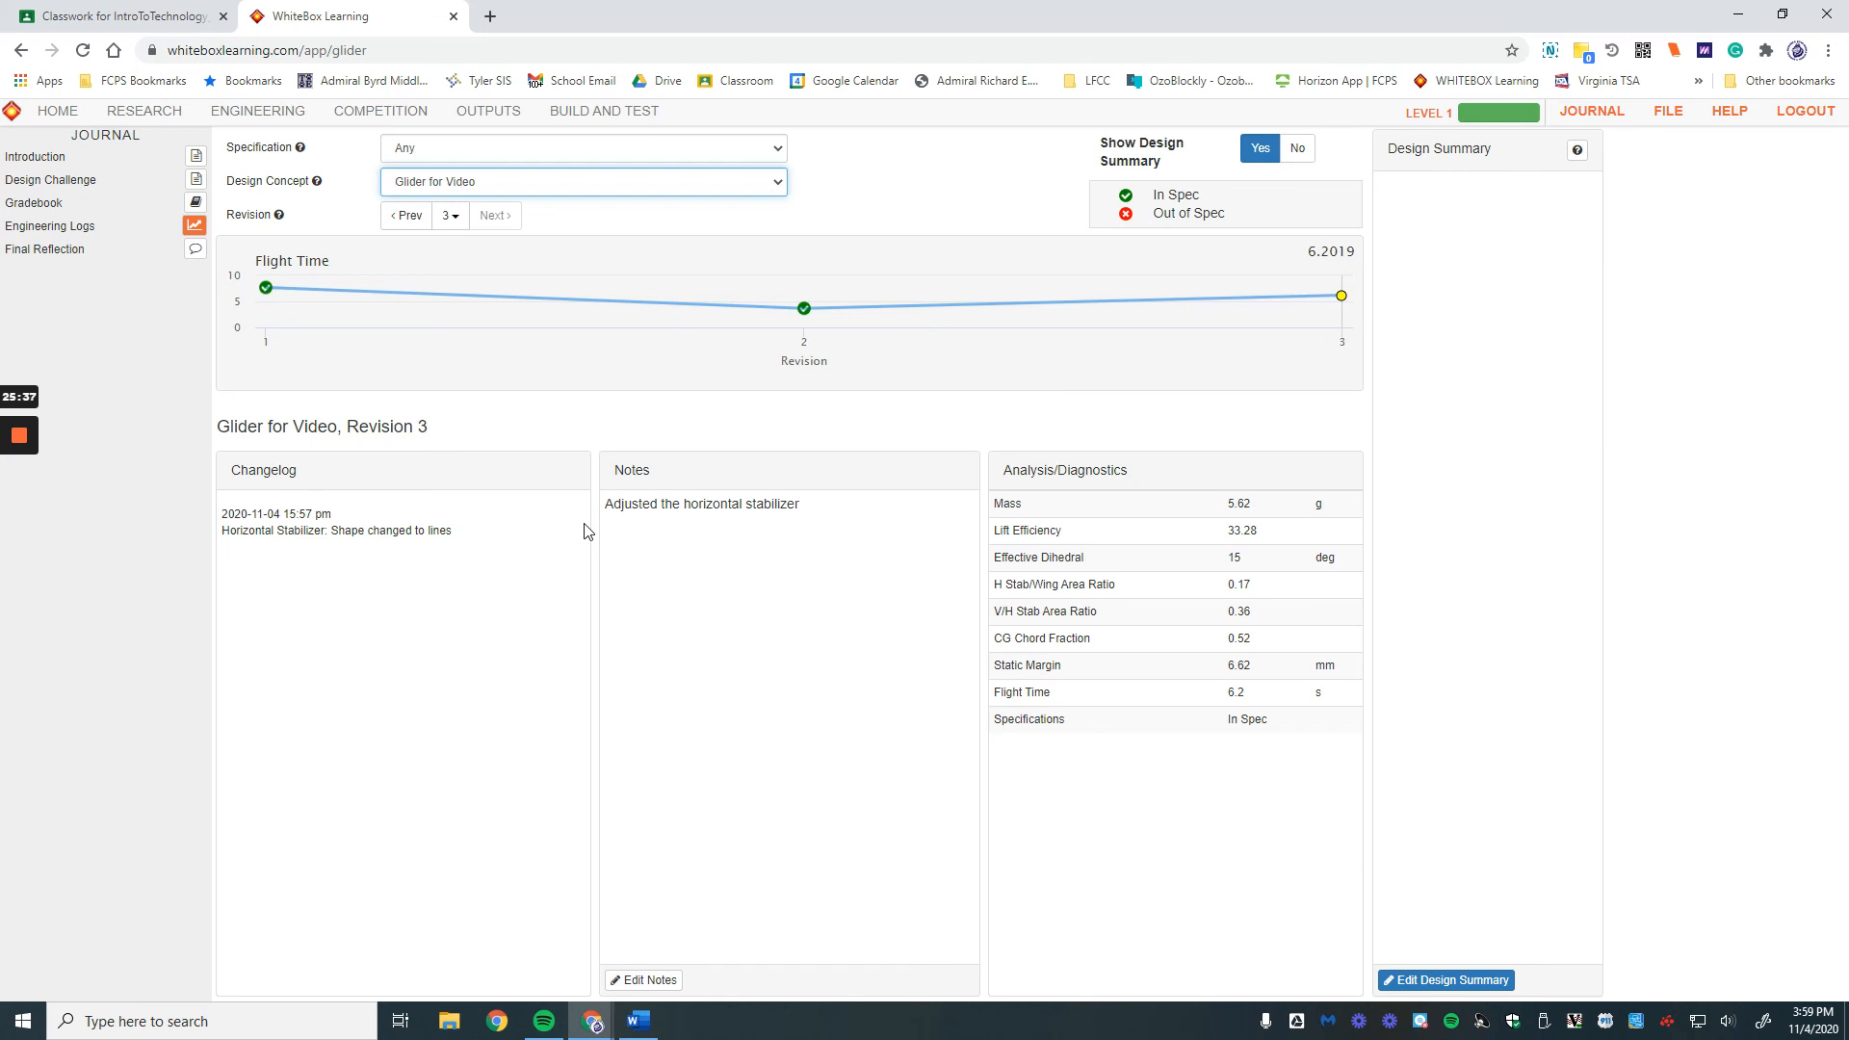
# Step: Show the Yaw (Directional) Stability research page from Help, then close the Help panel
pyautogui.click(1729, 112)
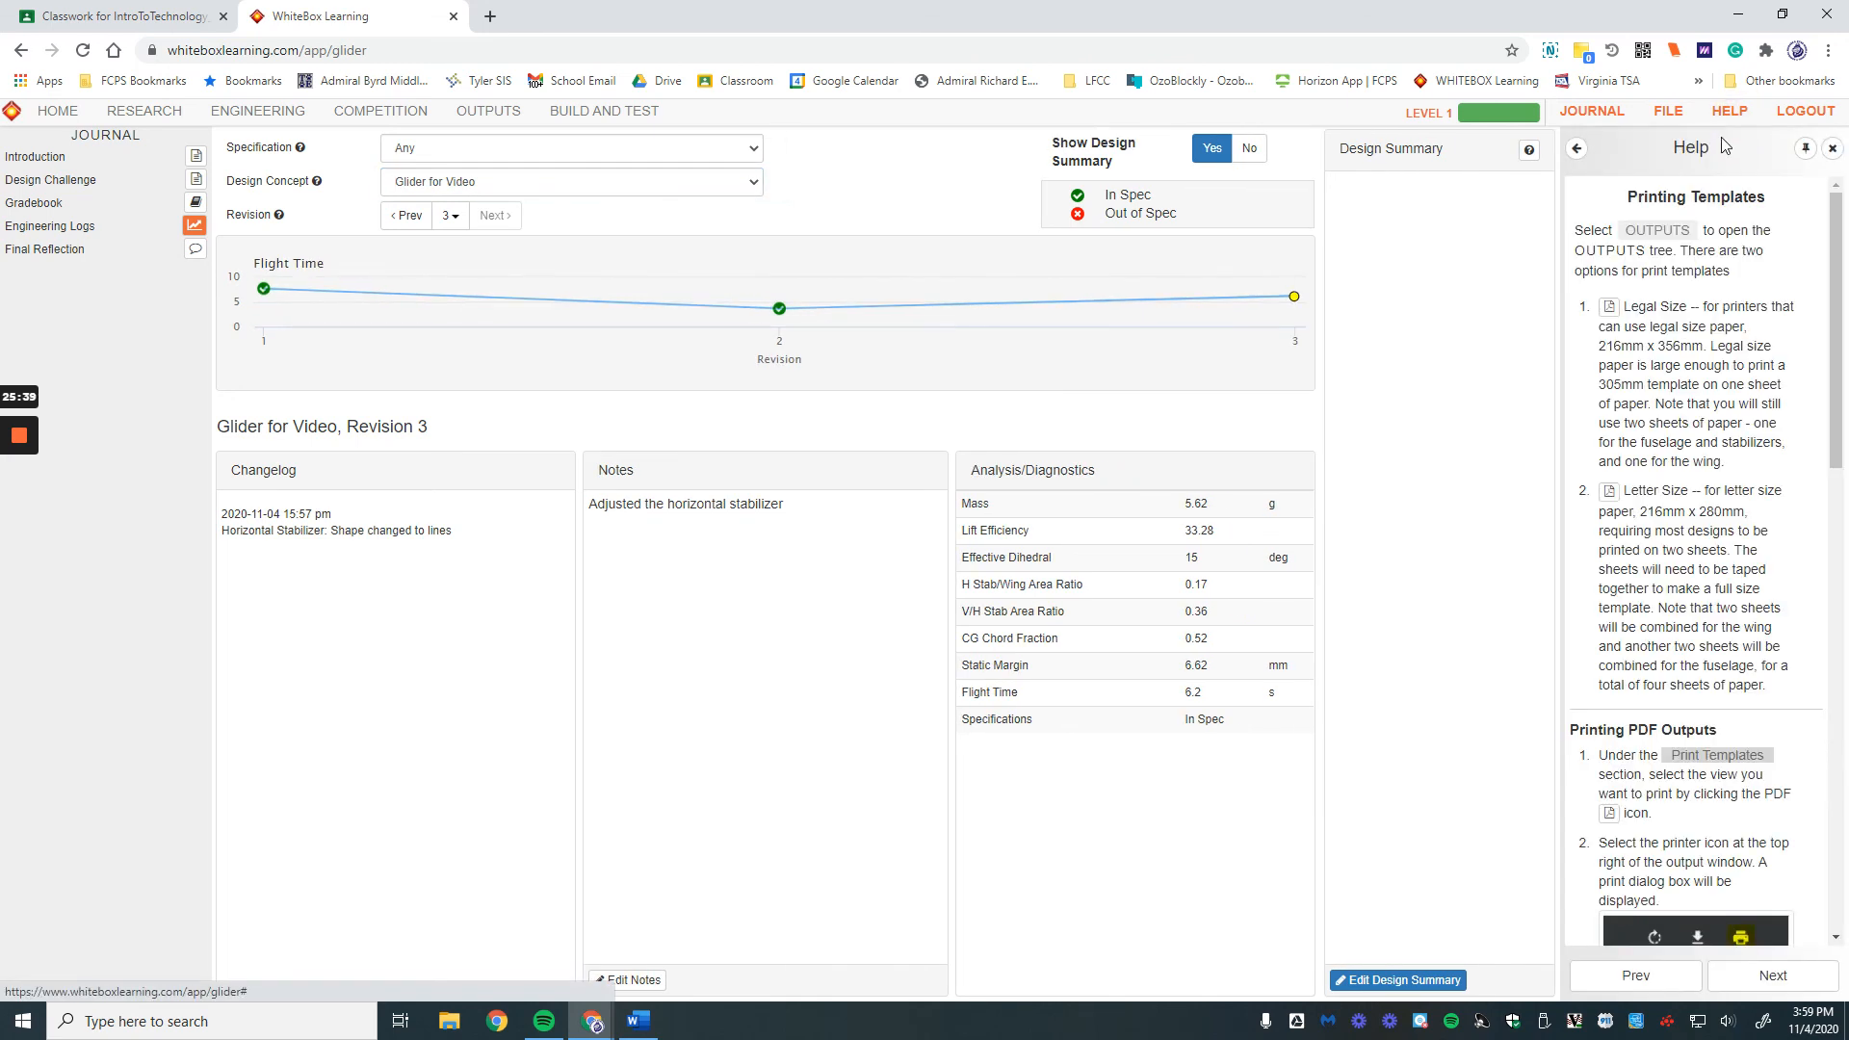
pyautogui.click(145, 110)
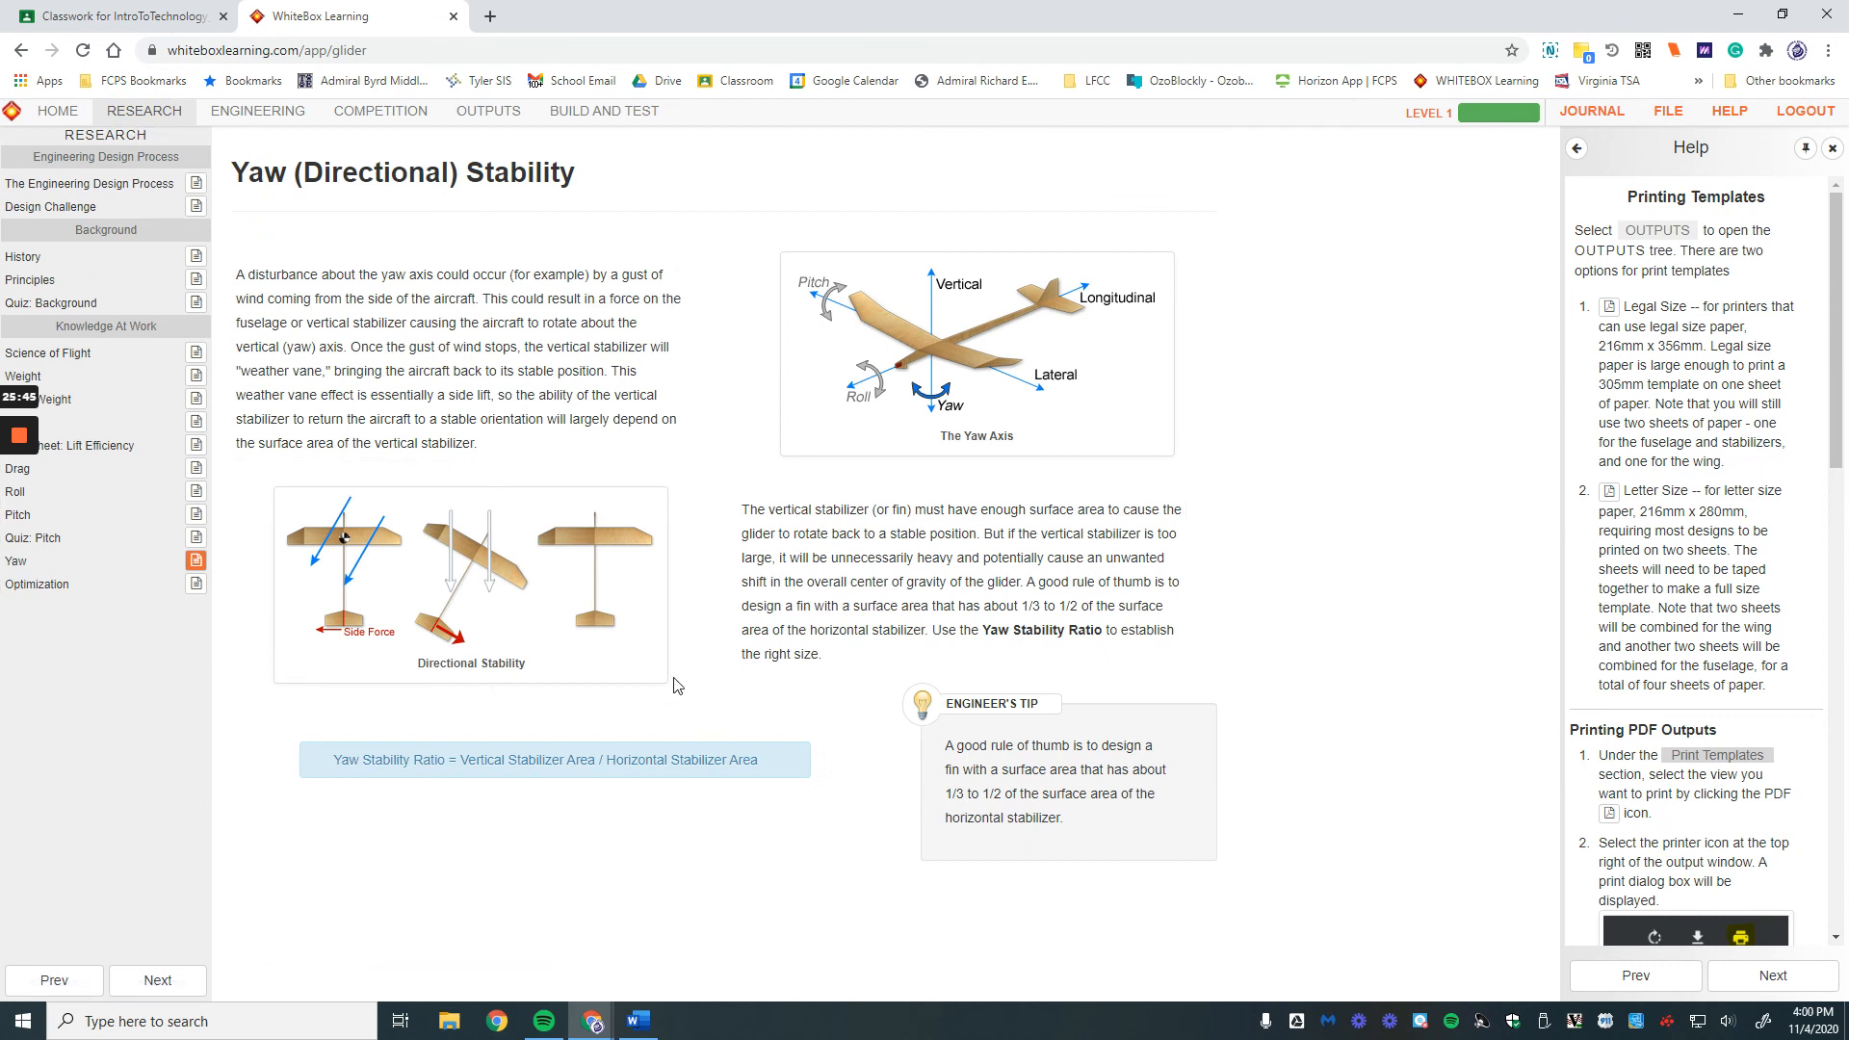
pyautogui.click(1831, 150)
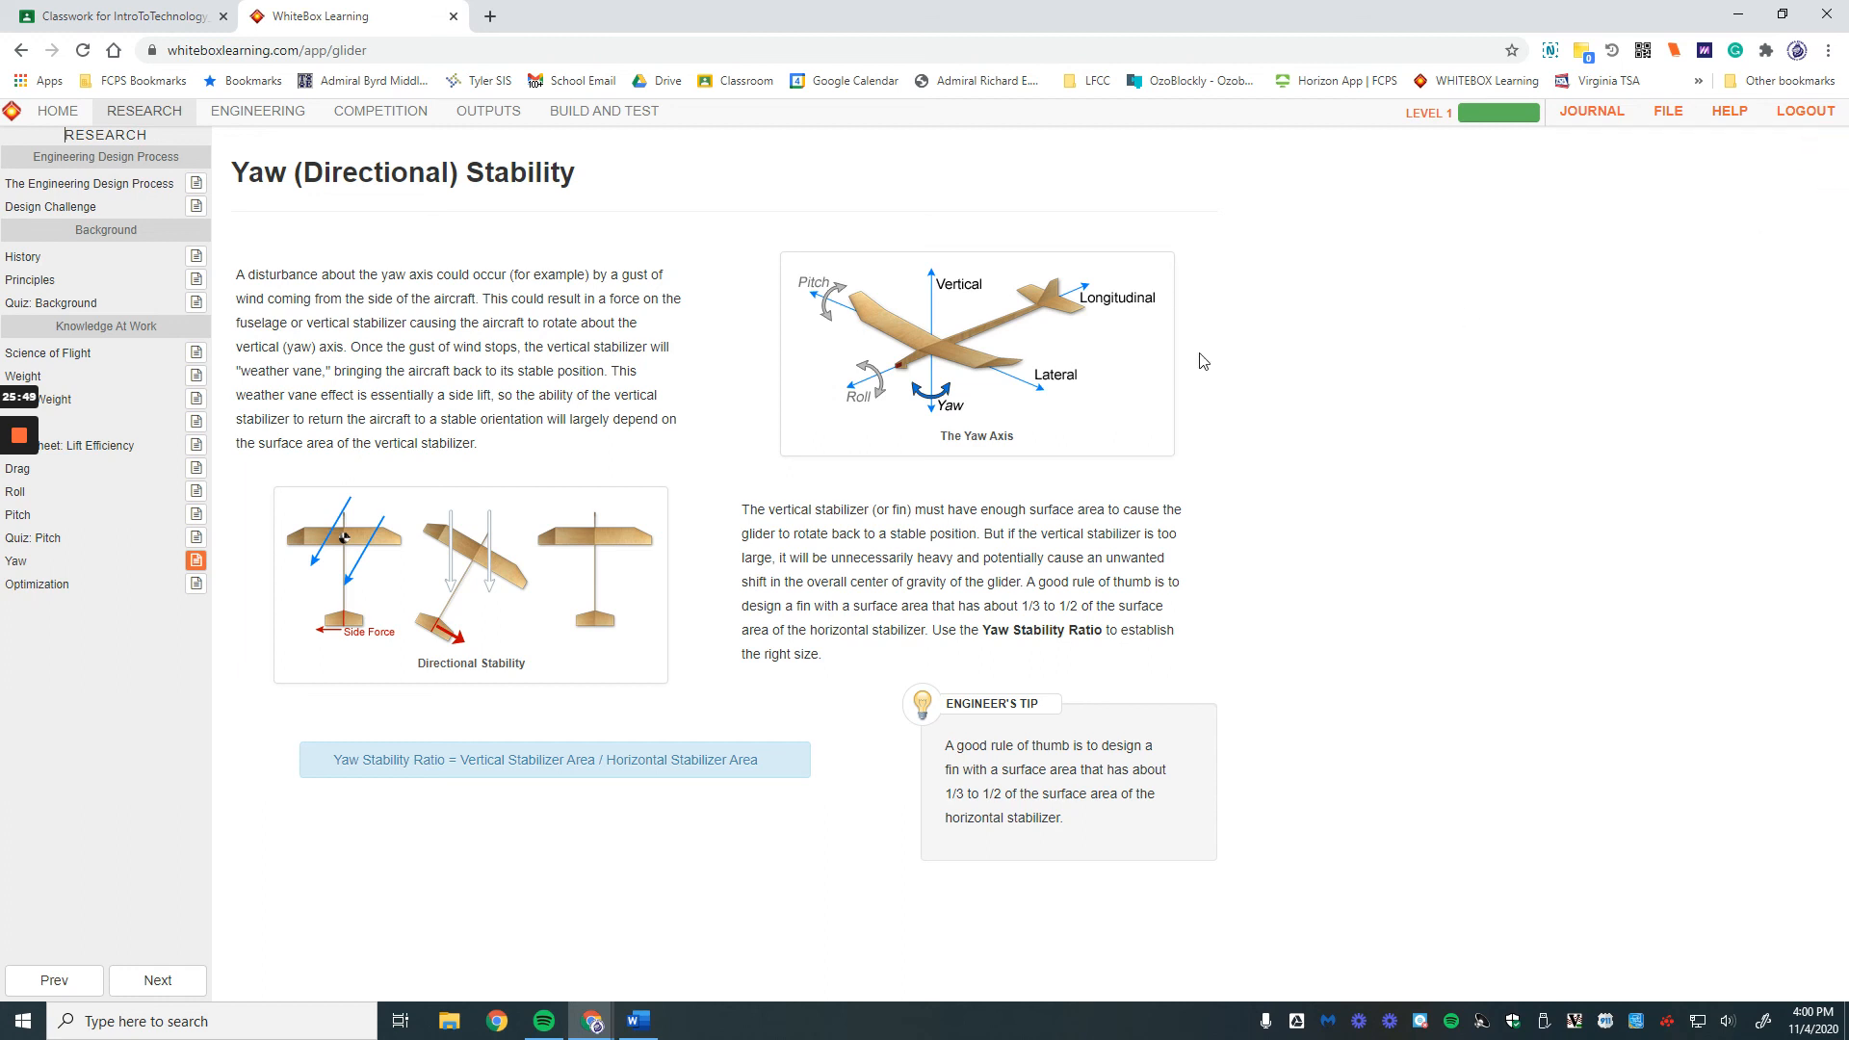